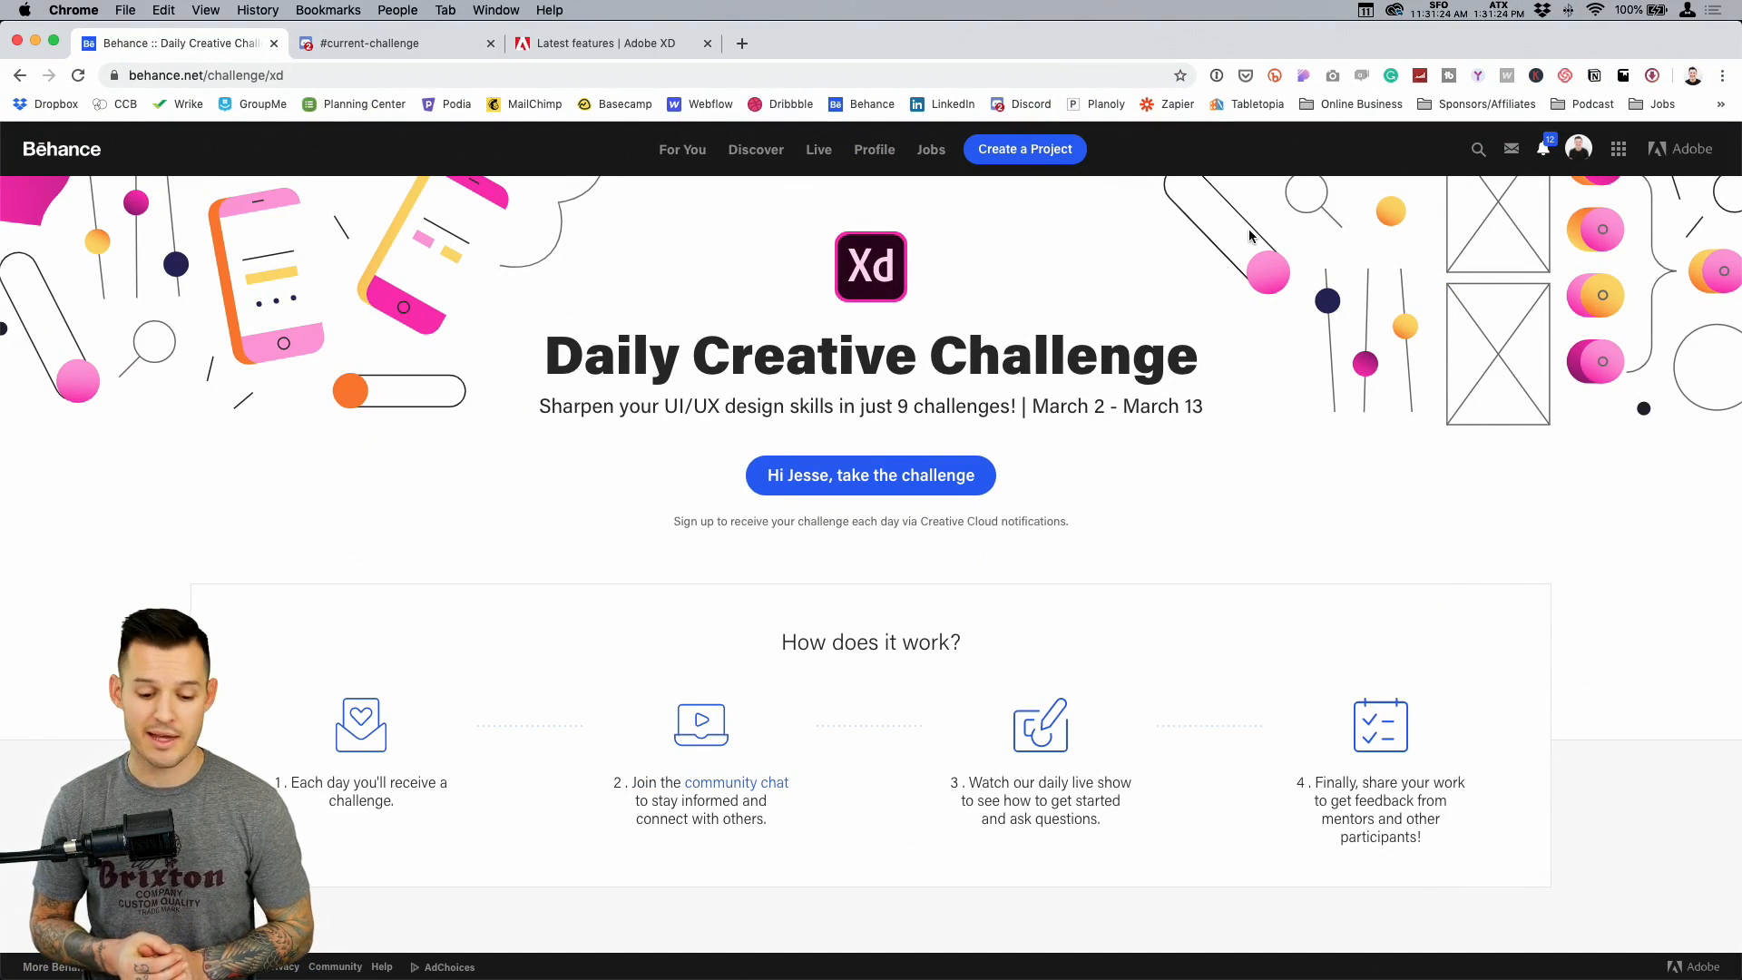
Review the Daily Creative Challenge page on Behance, covering how it works and the unlocked challenges down to Voice Interactions
{"action": "scroll", "coordinate": [494, 718], "scroll_direction": "down", "scroll_amount": 5}
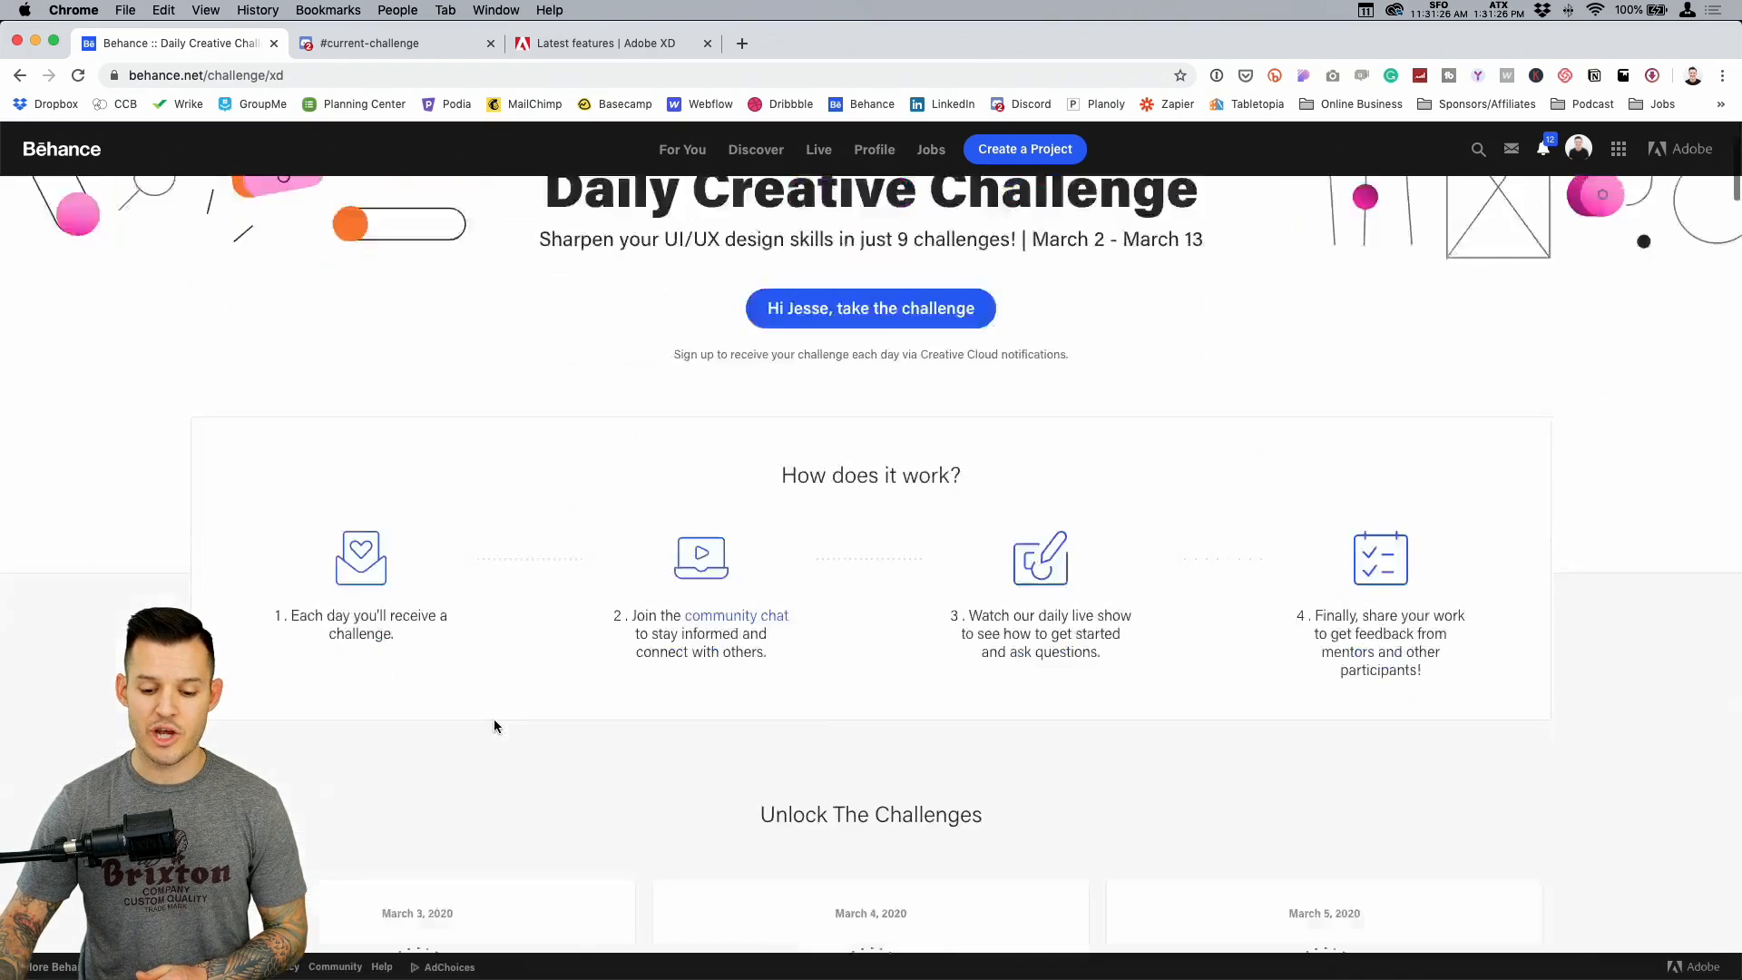
{"action": "scroll", "coordinate": [493, 719], "scroll_direction": "down", "scroll_amount": 7}
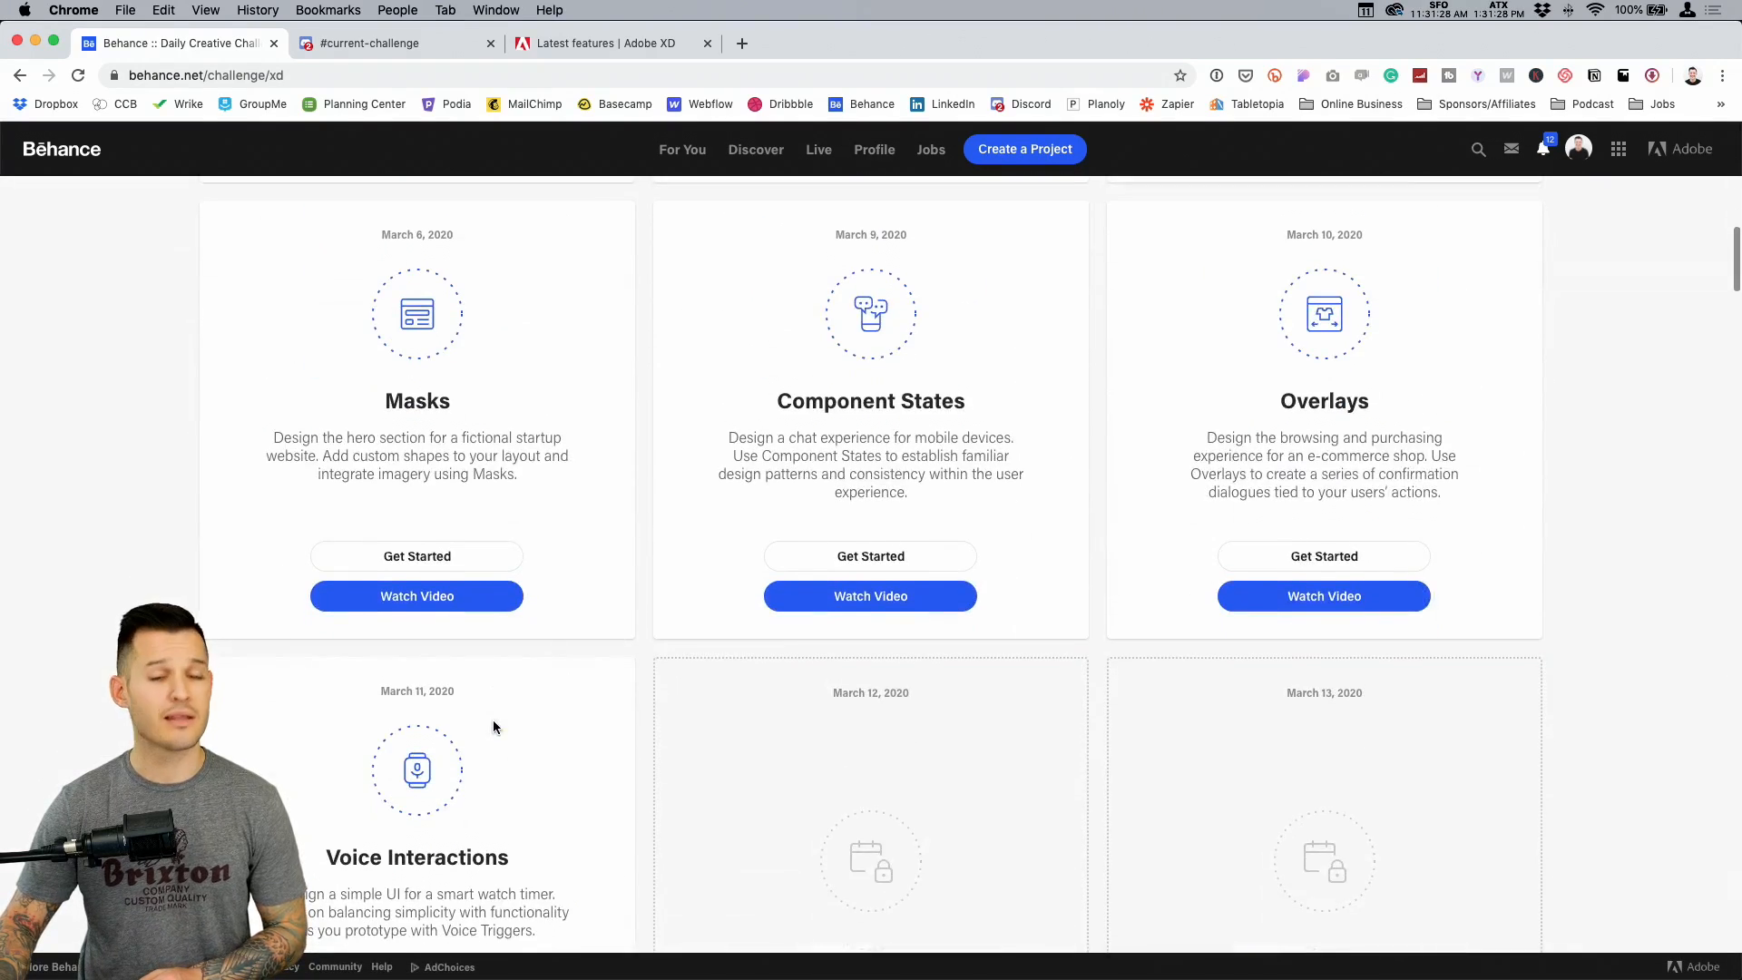
{"action": "scroll", "coordinate": [492, 722], "scroll_direction": "down", "scroll_amount": 2}
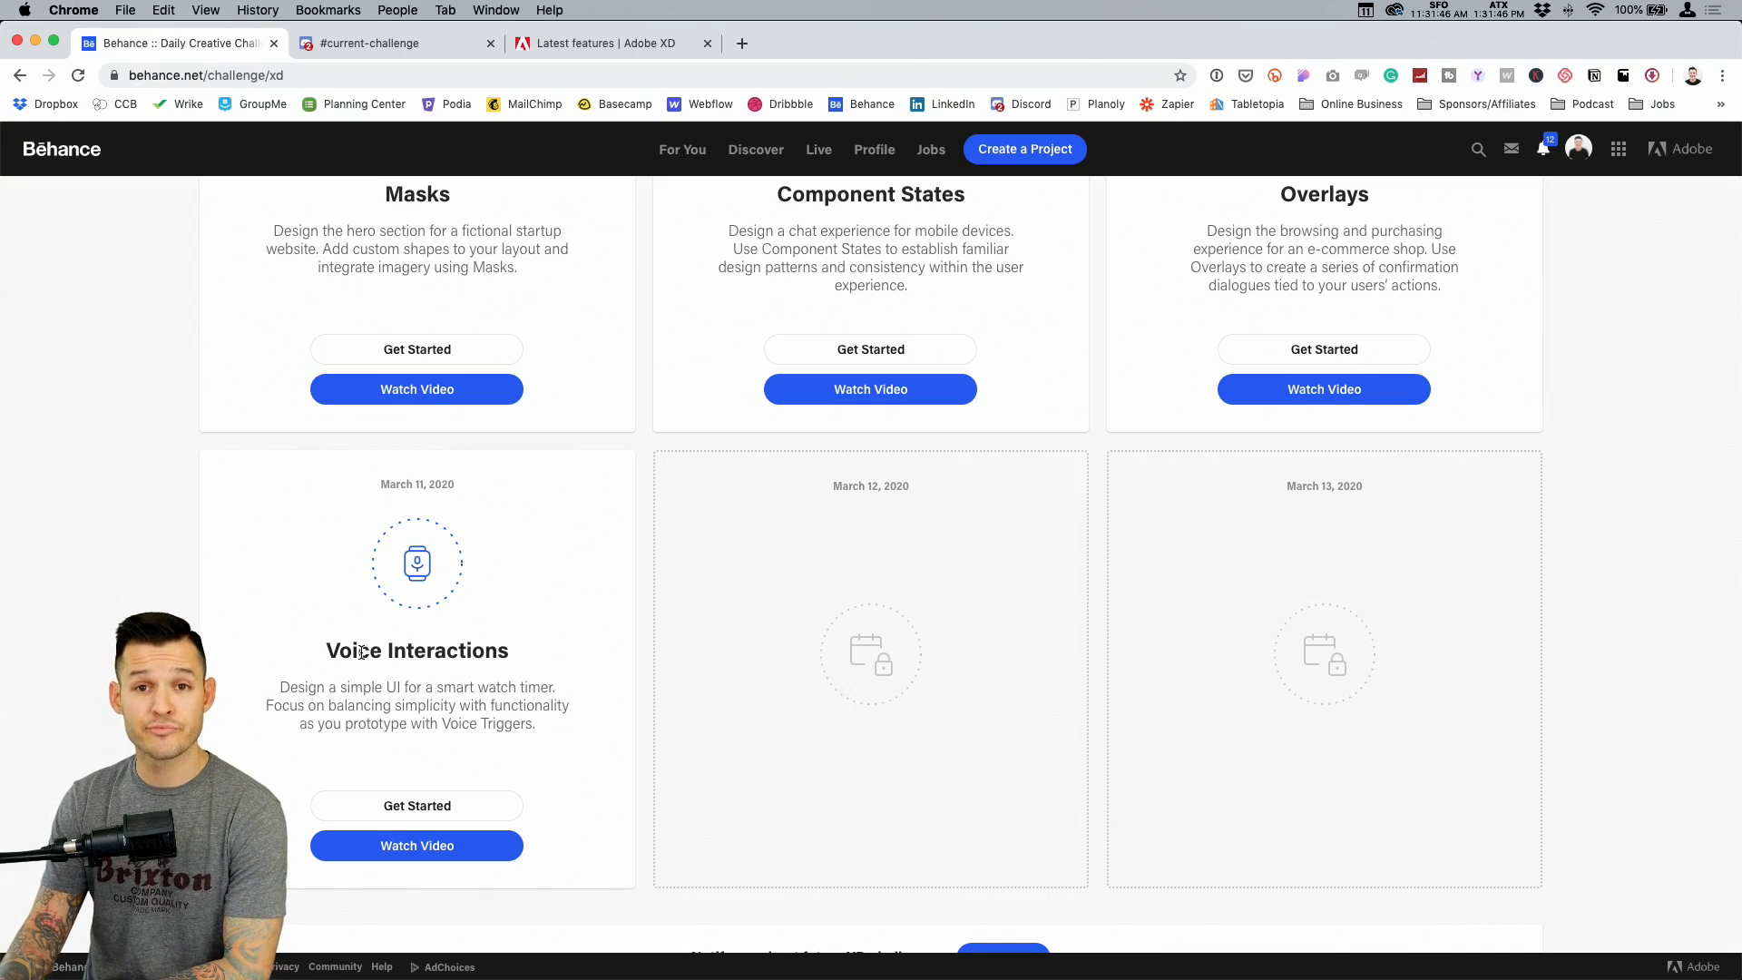
{"action": "scroll", "coordinate": [361, 652], "scroll_direction": "up", "scroll_amount": 15}
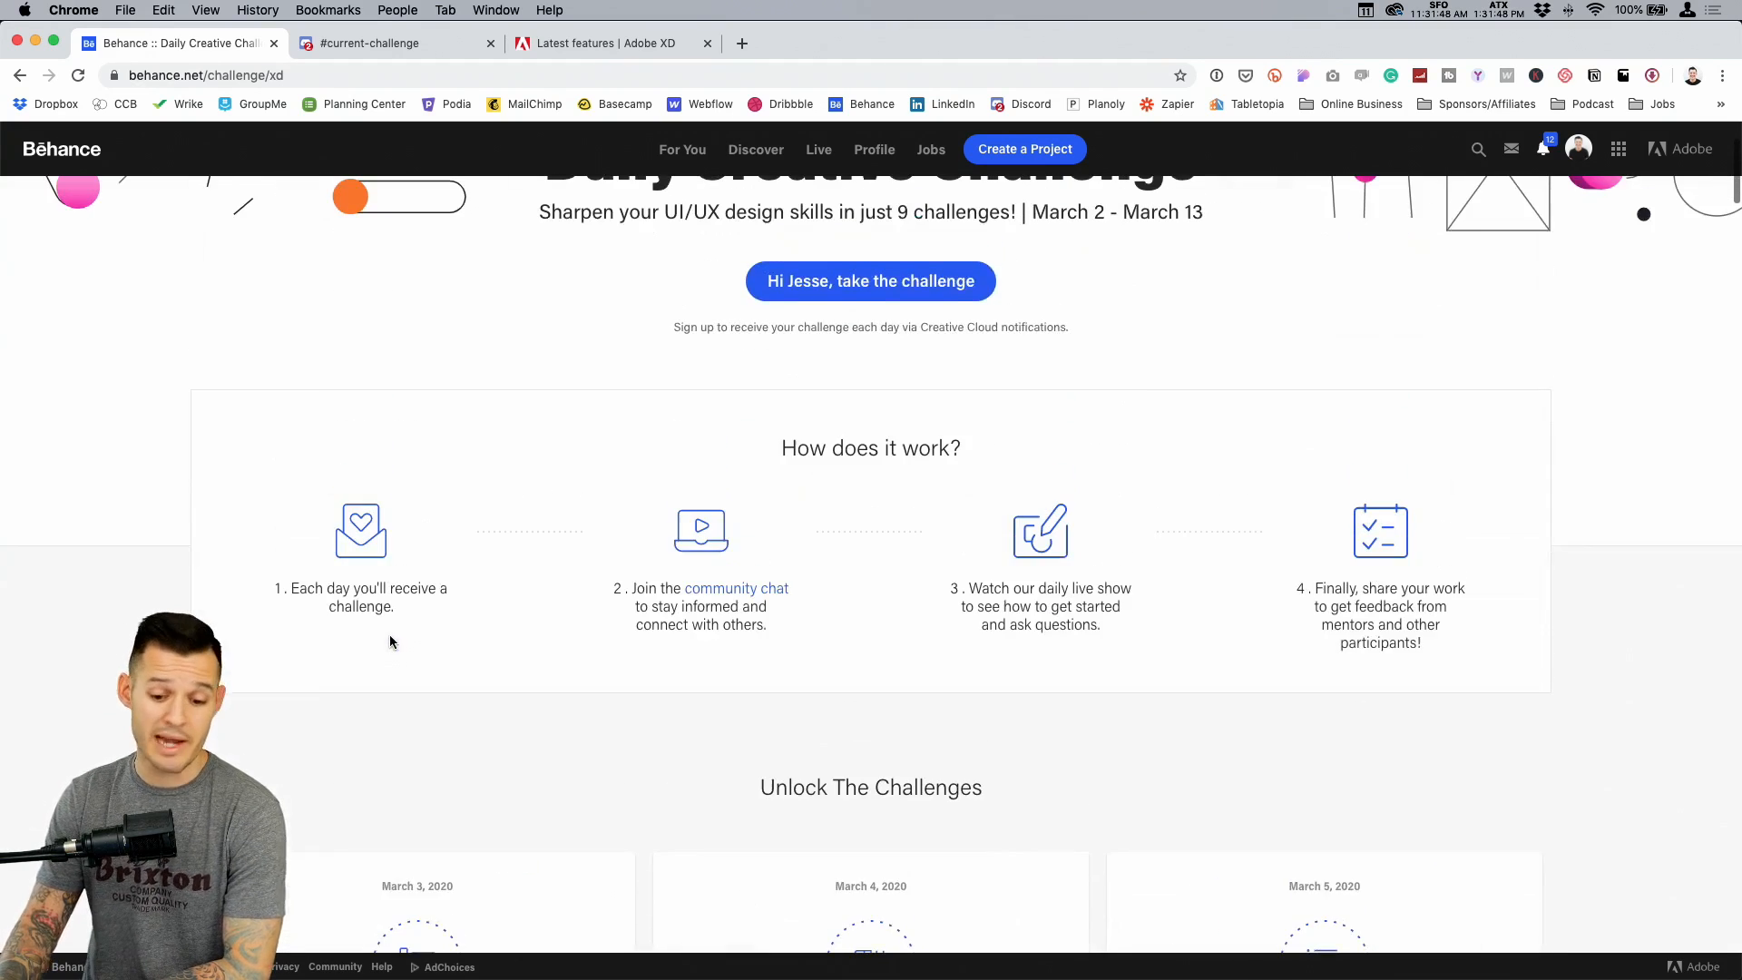
{"action": "scroll", "coordinate": [390, 633], "scroll_direction": "up", "scroll_amount": 2}
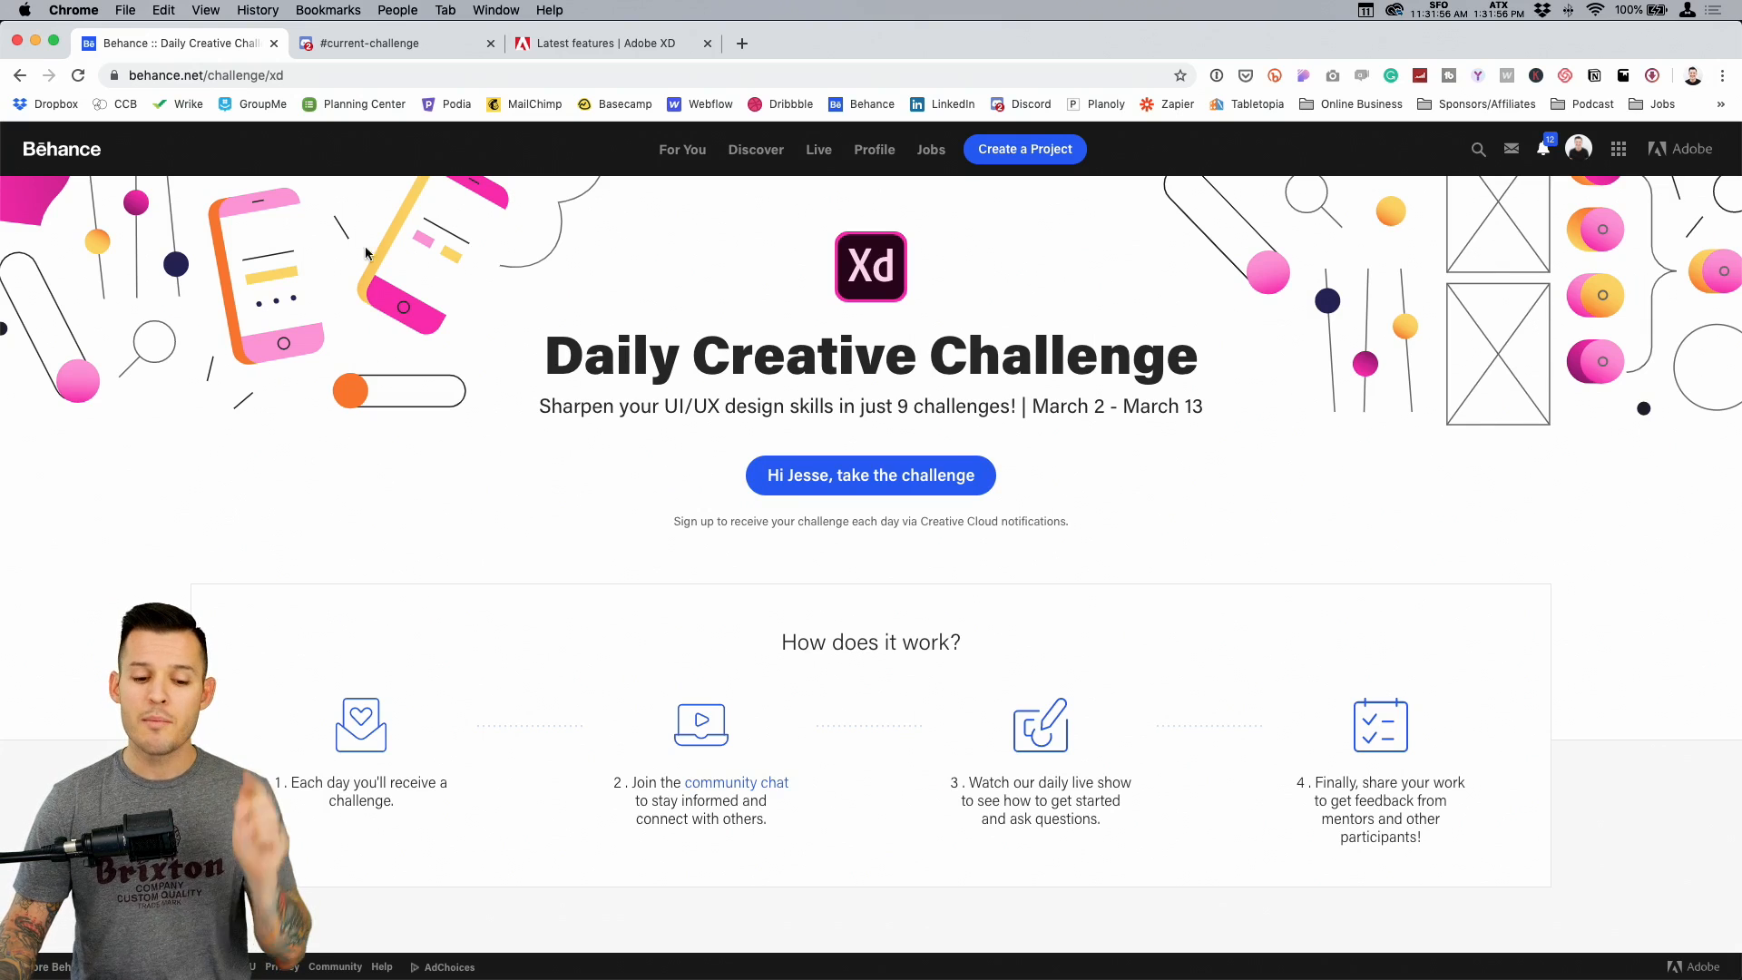
Switch to the current-challenge channel on Discord and view the day 6 shoe shop submission enlarged
{"action": "left_click", "coordinate": [370, 55]}
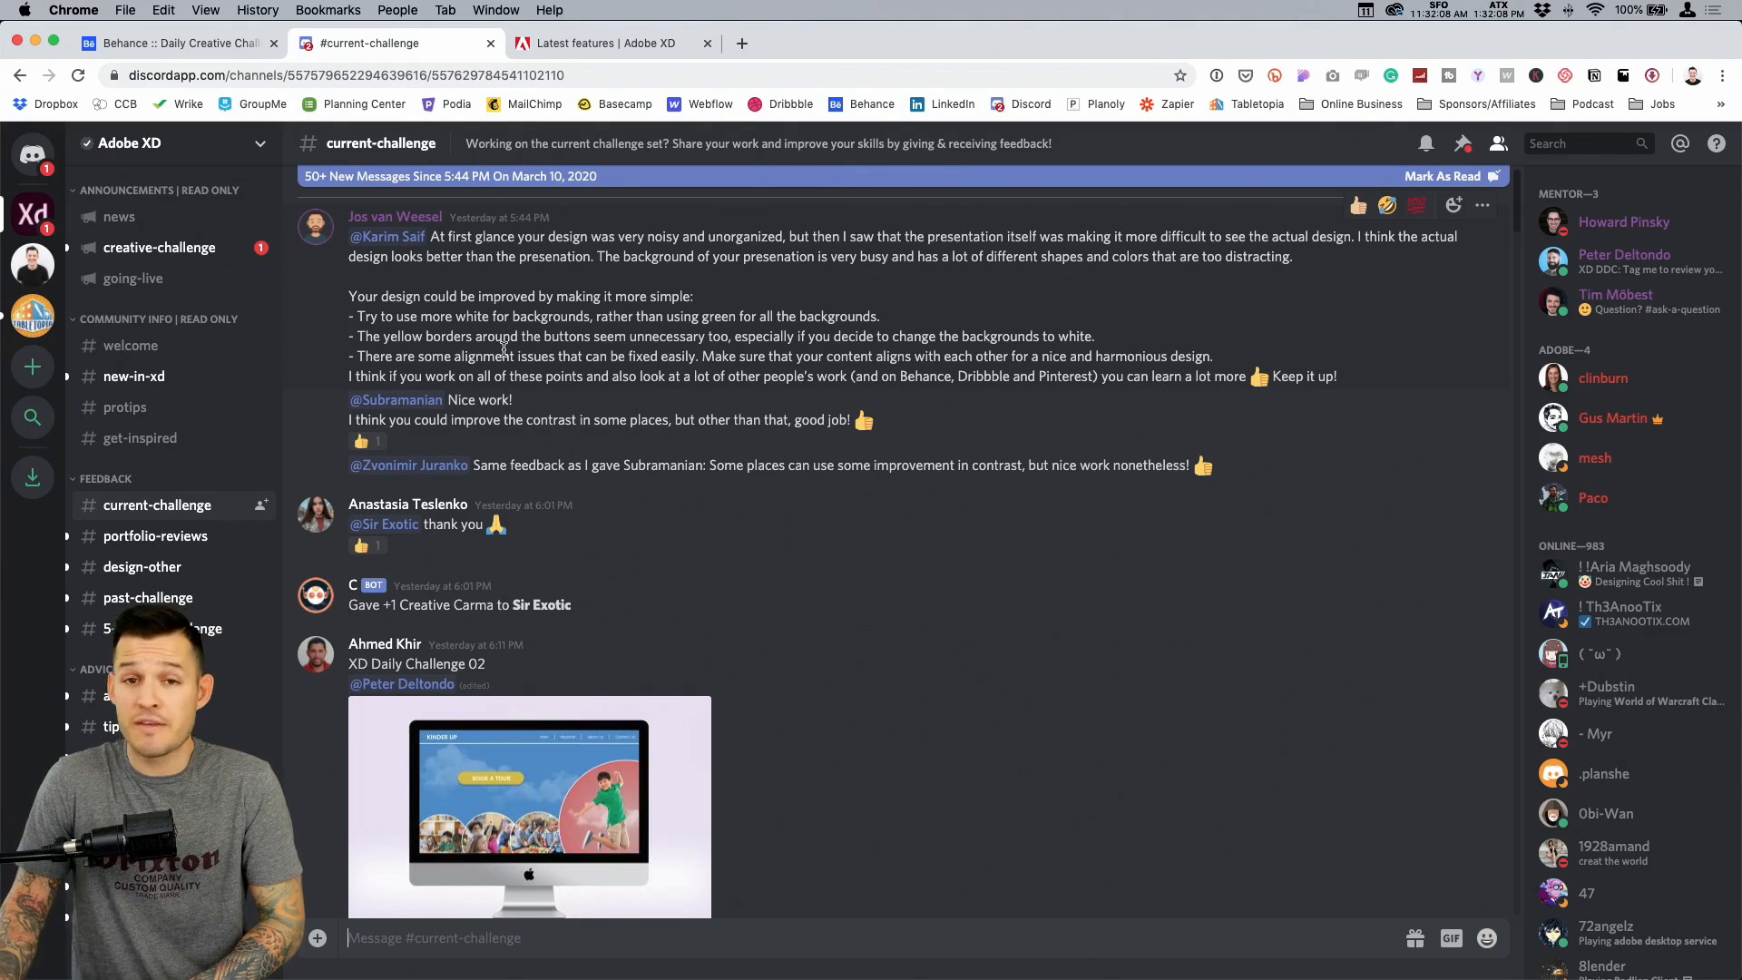
{"action": "left_click", "coordinate": [229, 50]}
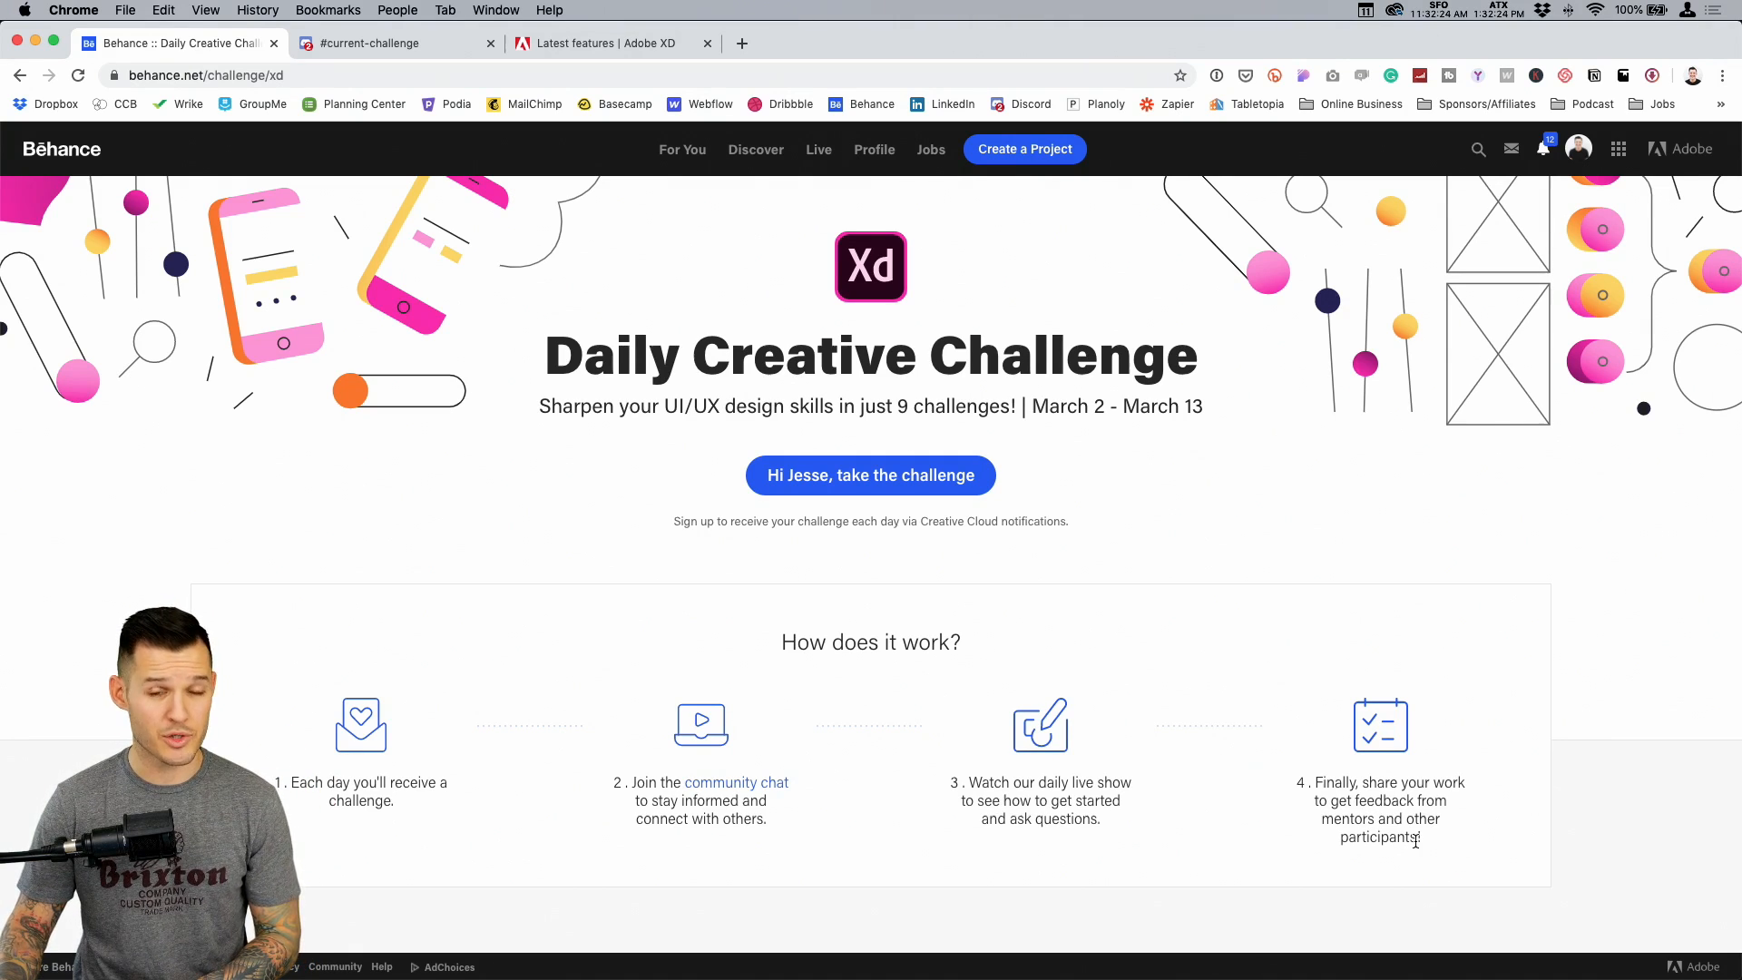
{"action": "left_click", "coordinate": [412, 50]}
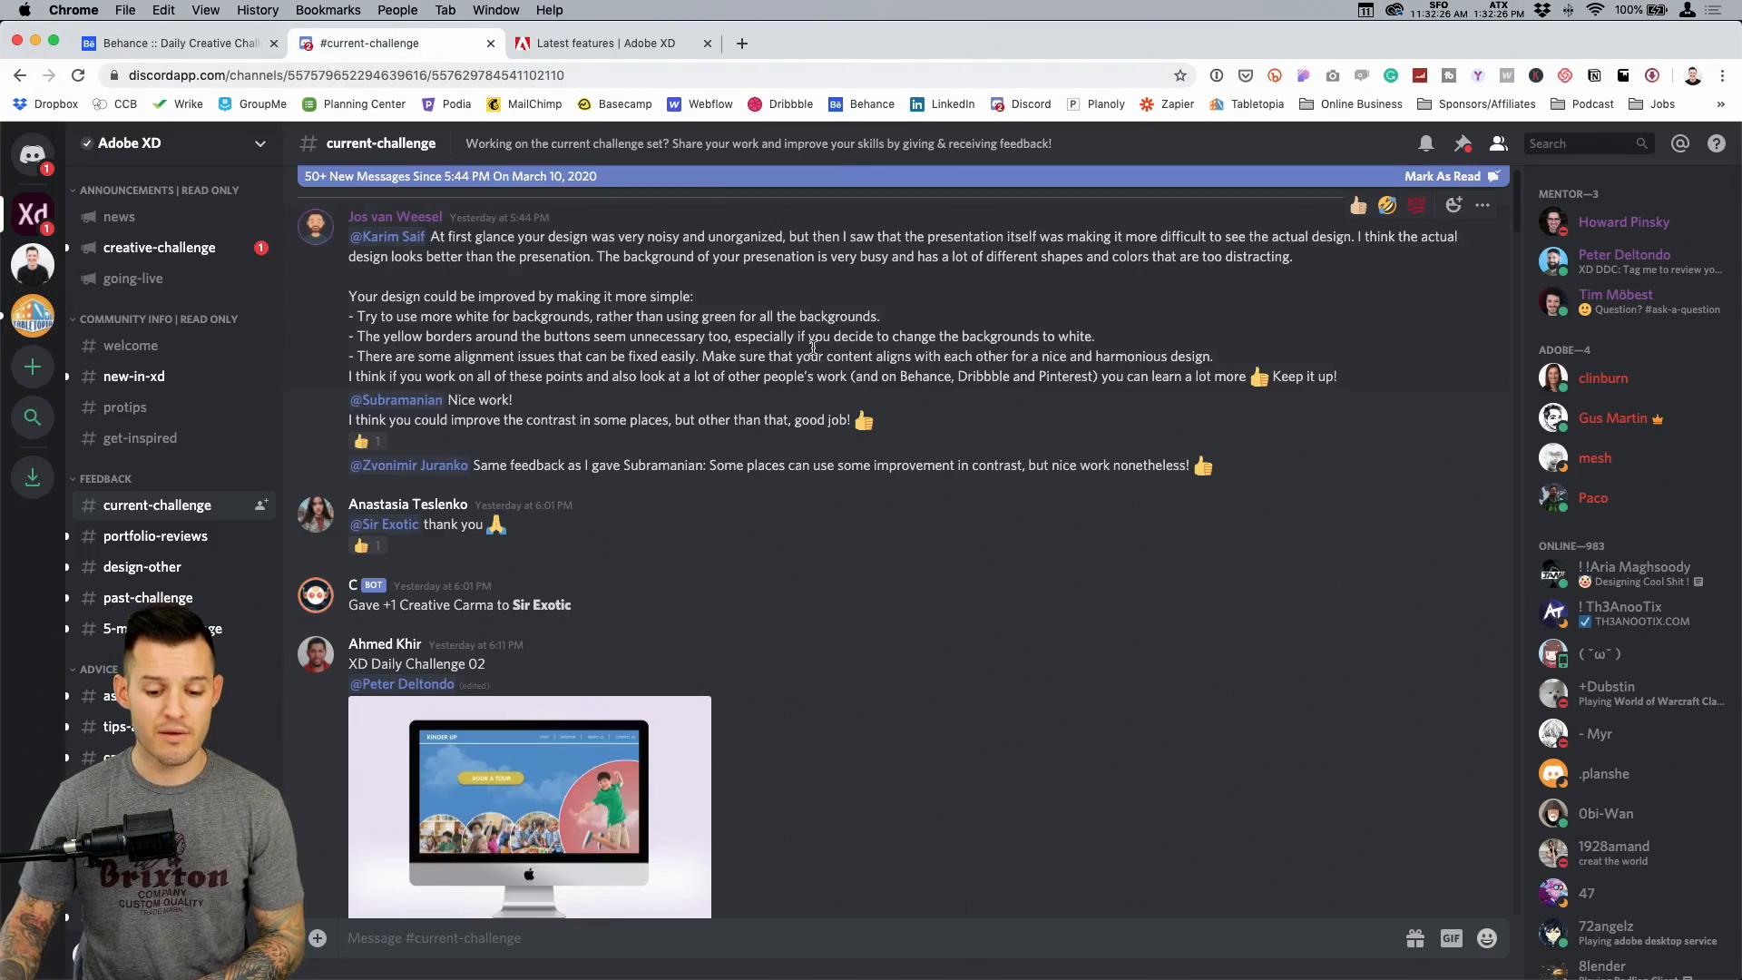
{"action": "scroll", "coordinate": [813, 349], "scroll_direction": "down", "scroll_amount": 20}
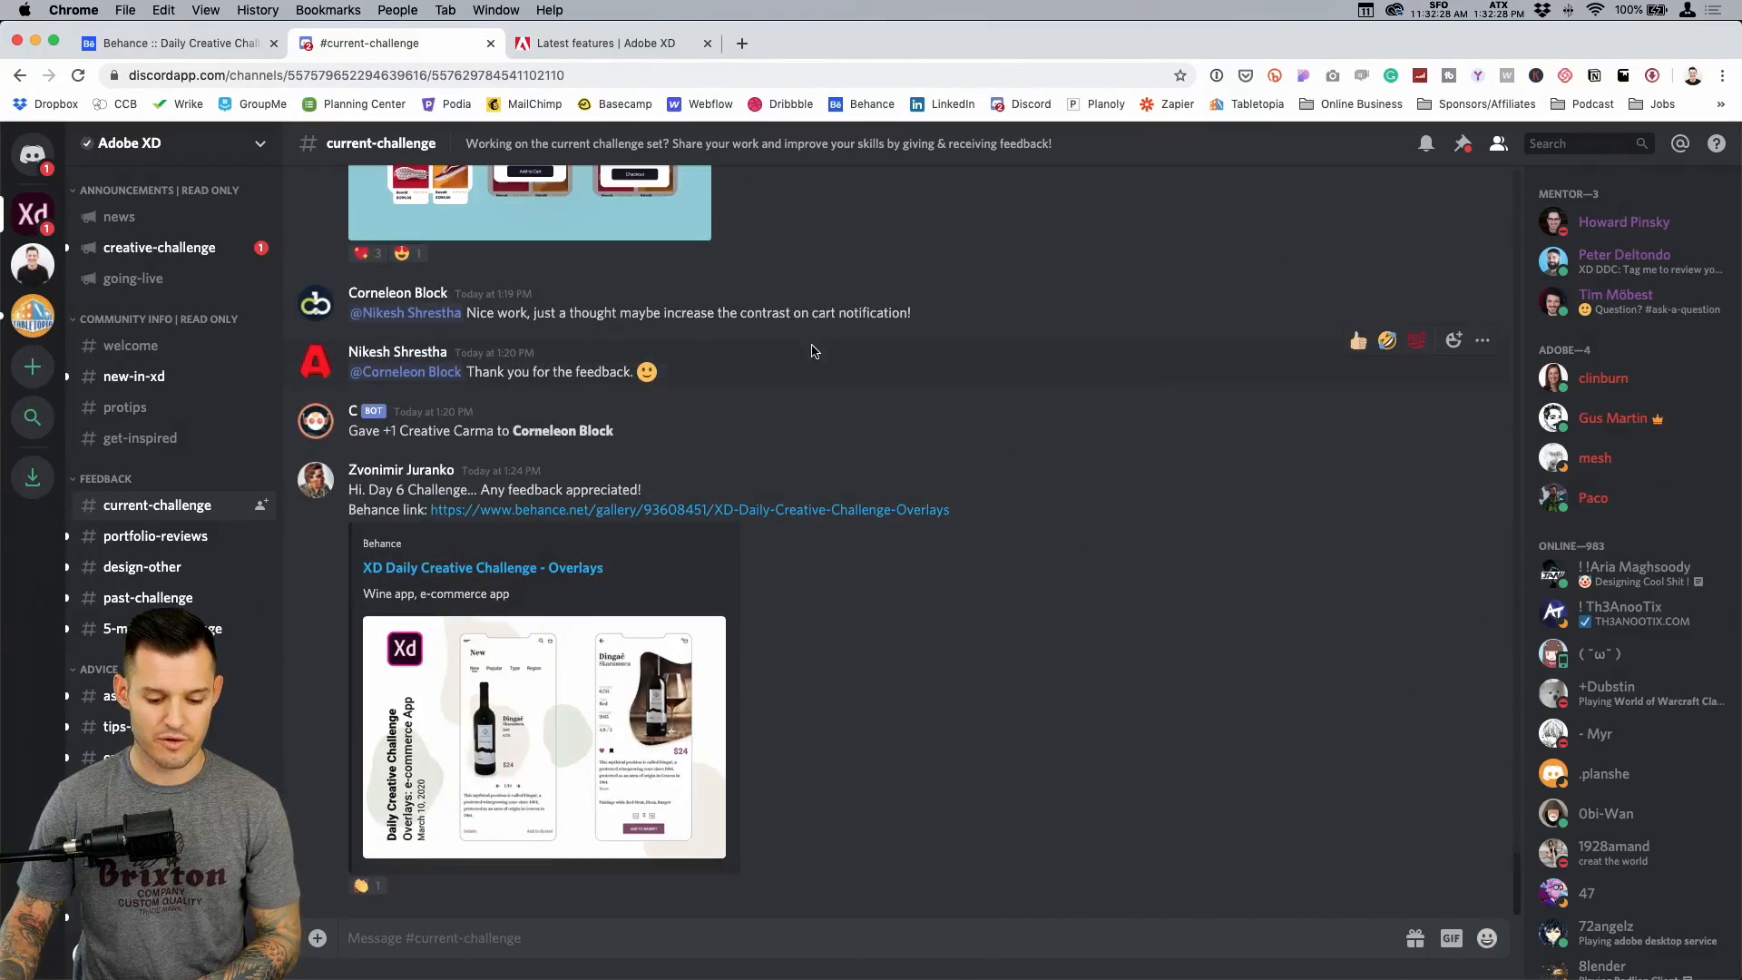
{"action": "scroll", "coordinate": [817, 351], "scroll_direction": "up", "scroll_amount": 5}
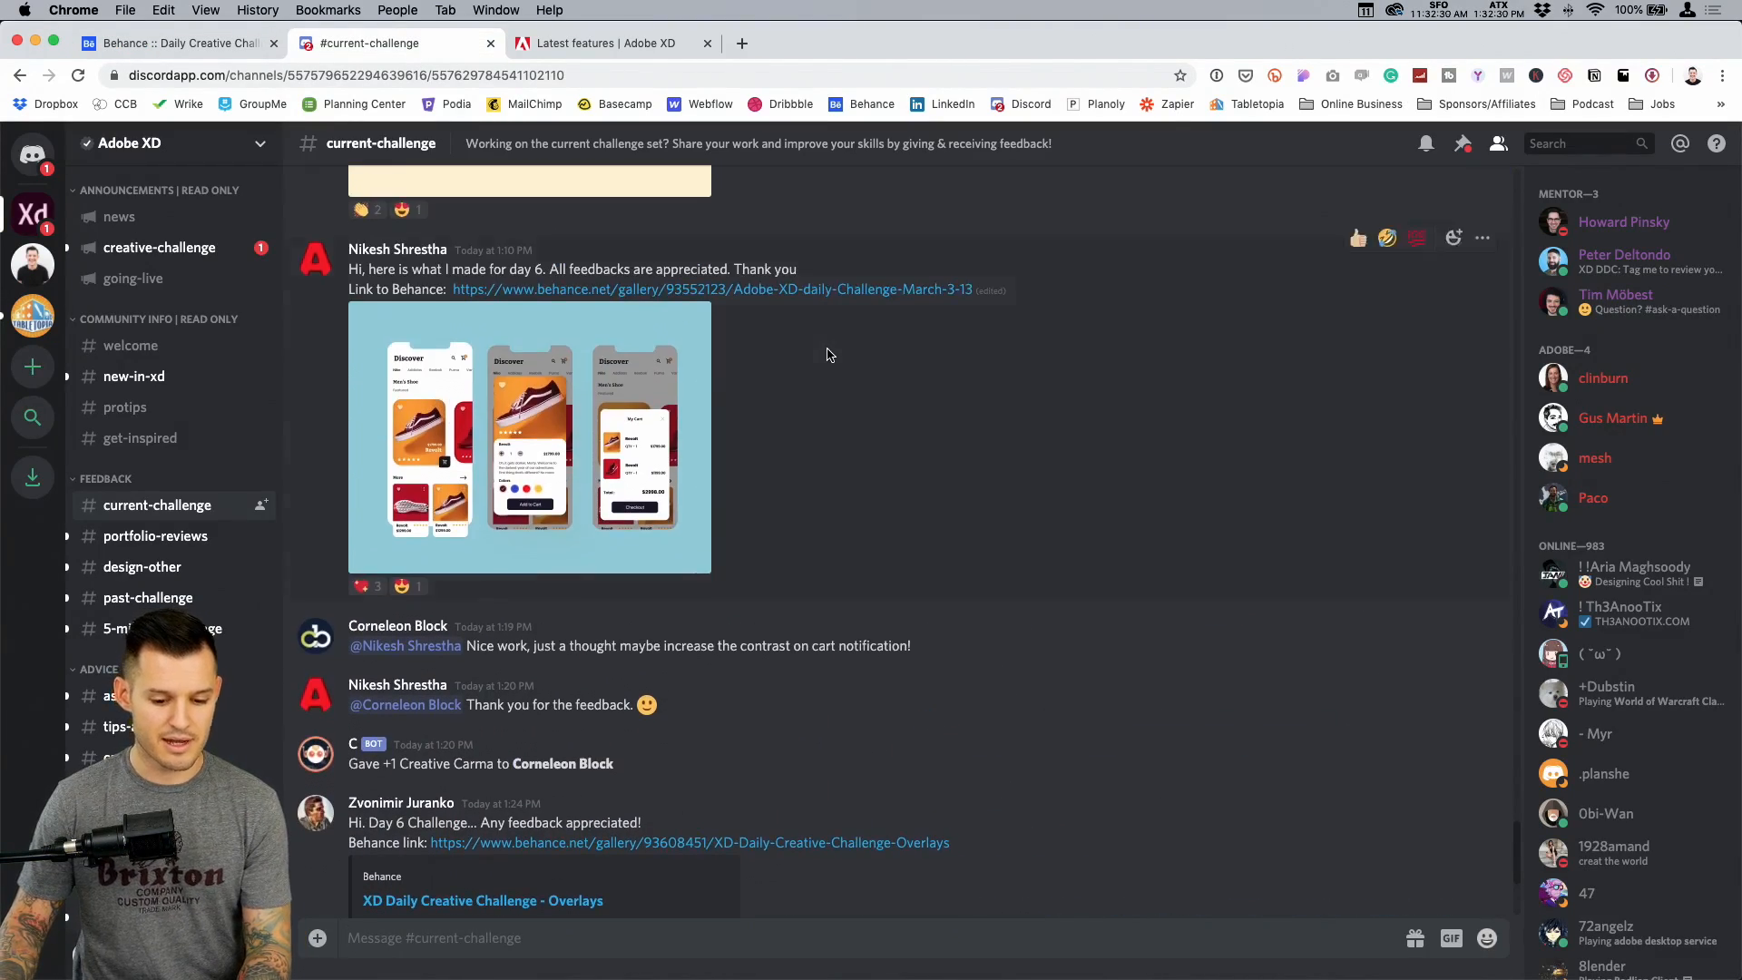
{"action": "scroll", "coordinate": [848, 350], "scroll_direction": "up", "scroll_amount": 1}
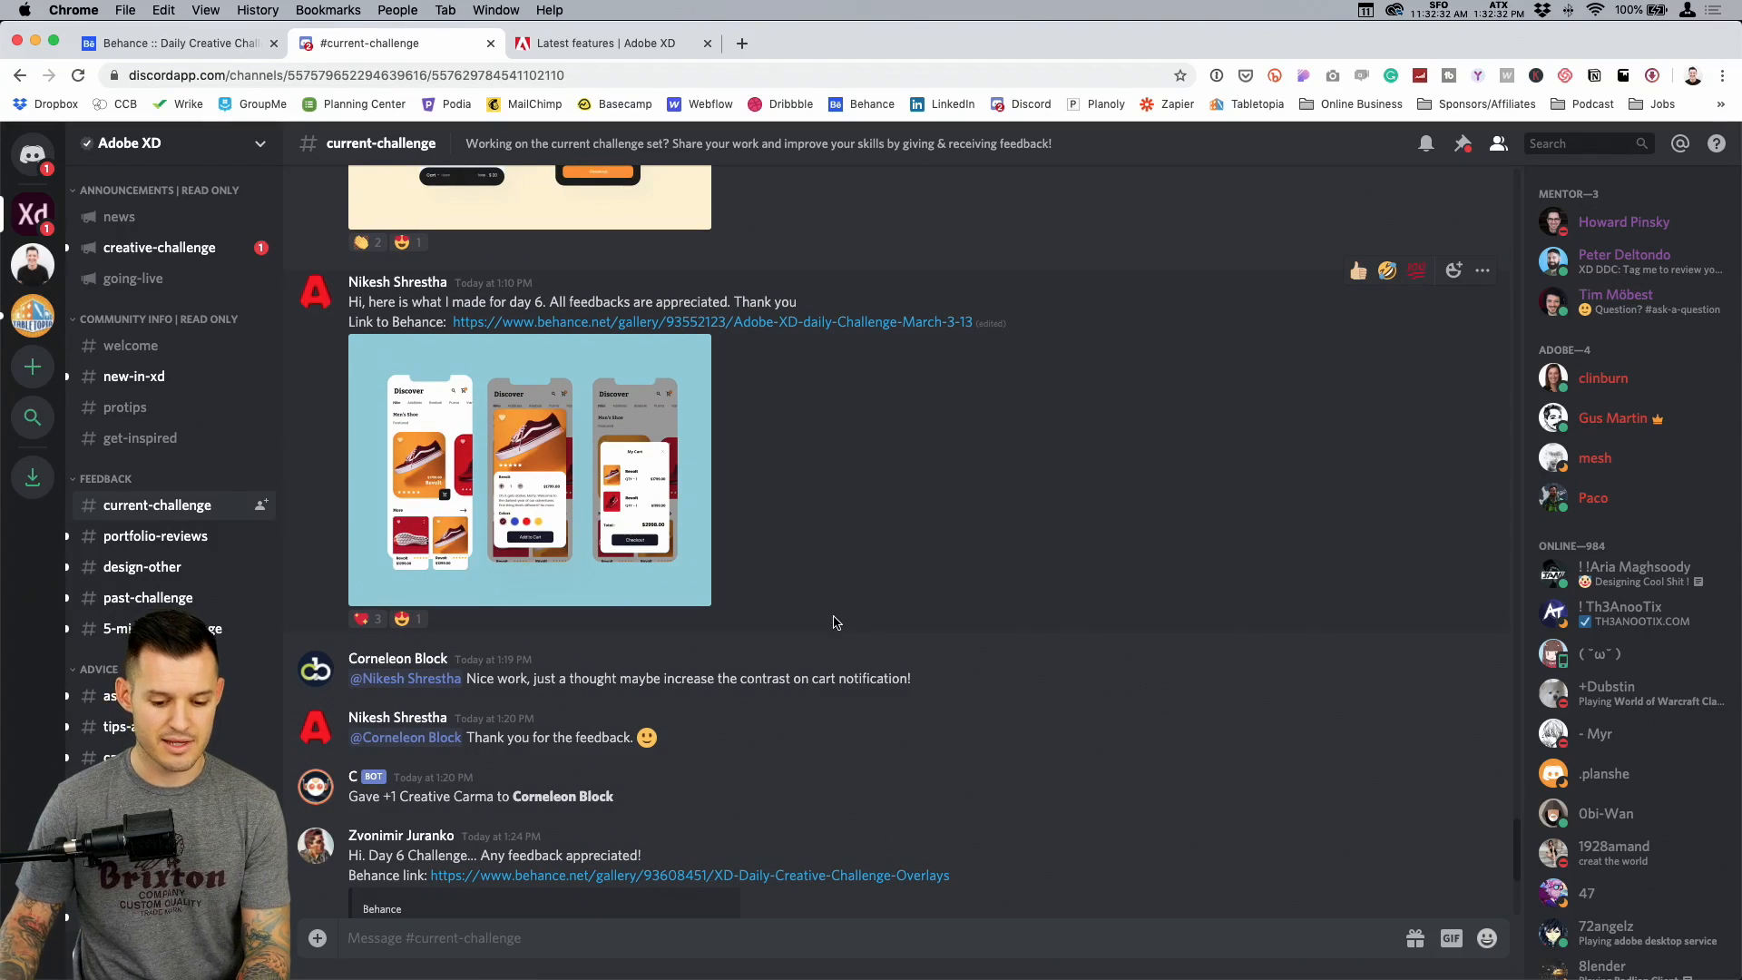
{"action": "left_click", "coordinate": [462, 487]}
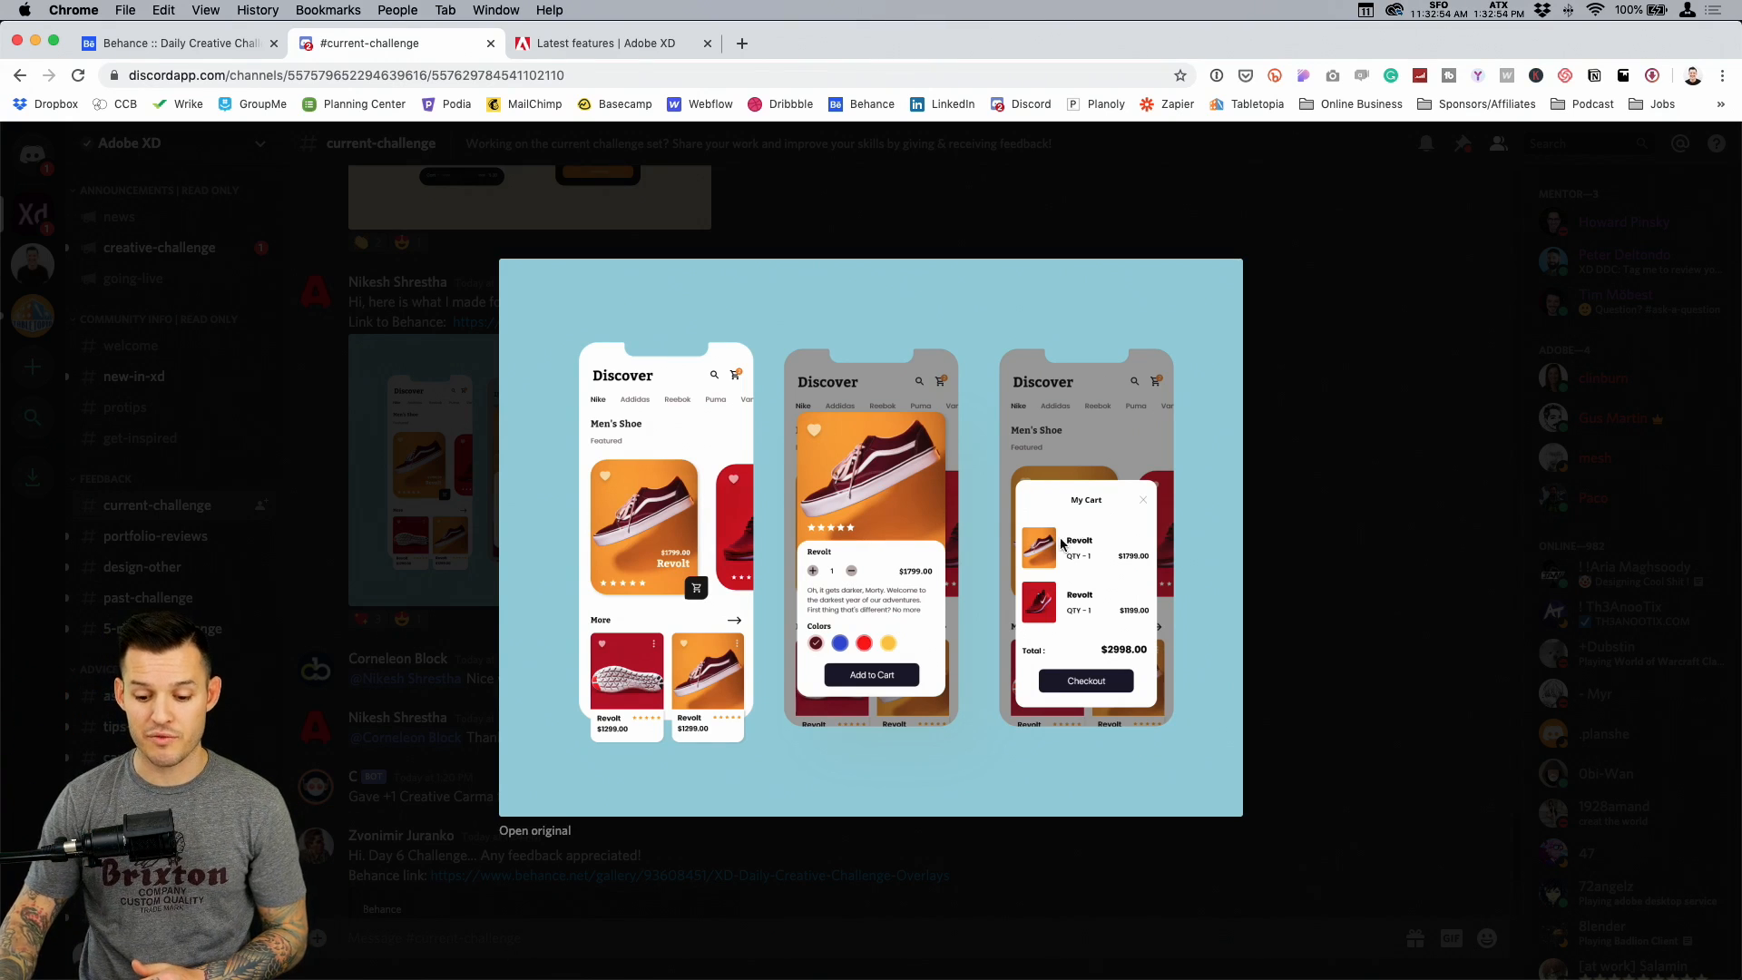
{"action": "left_click", "coordinate": [1312, 375]}
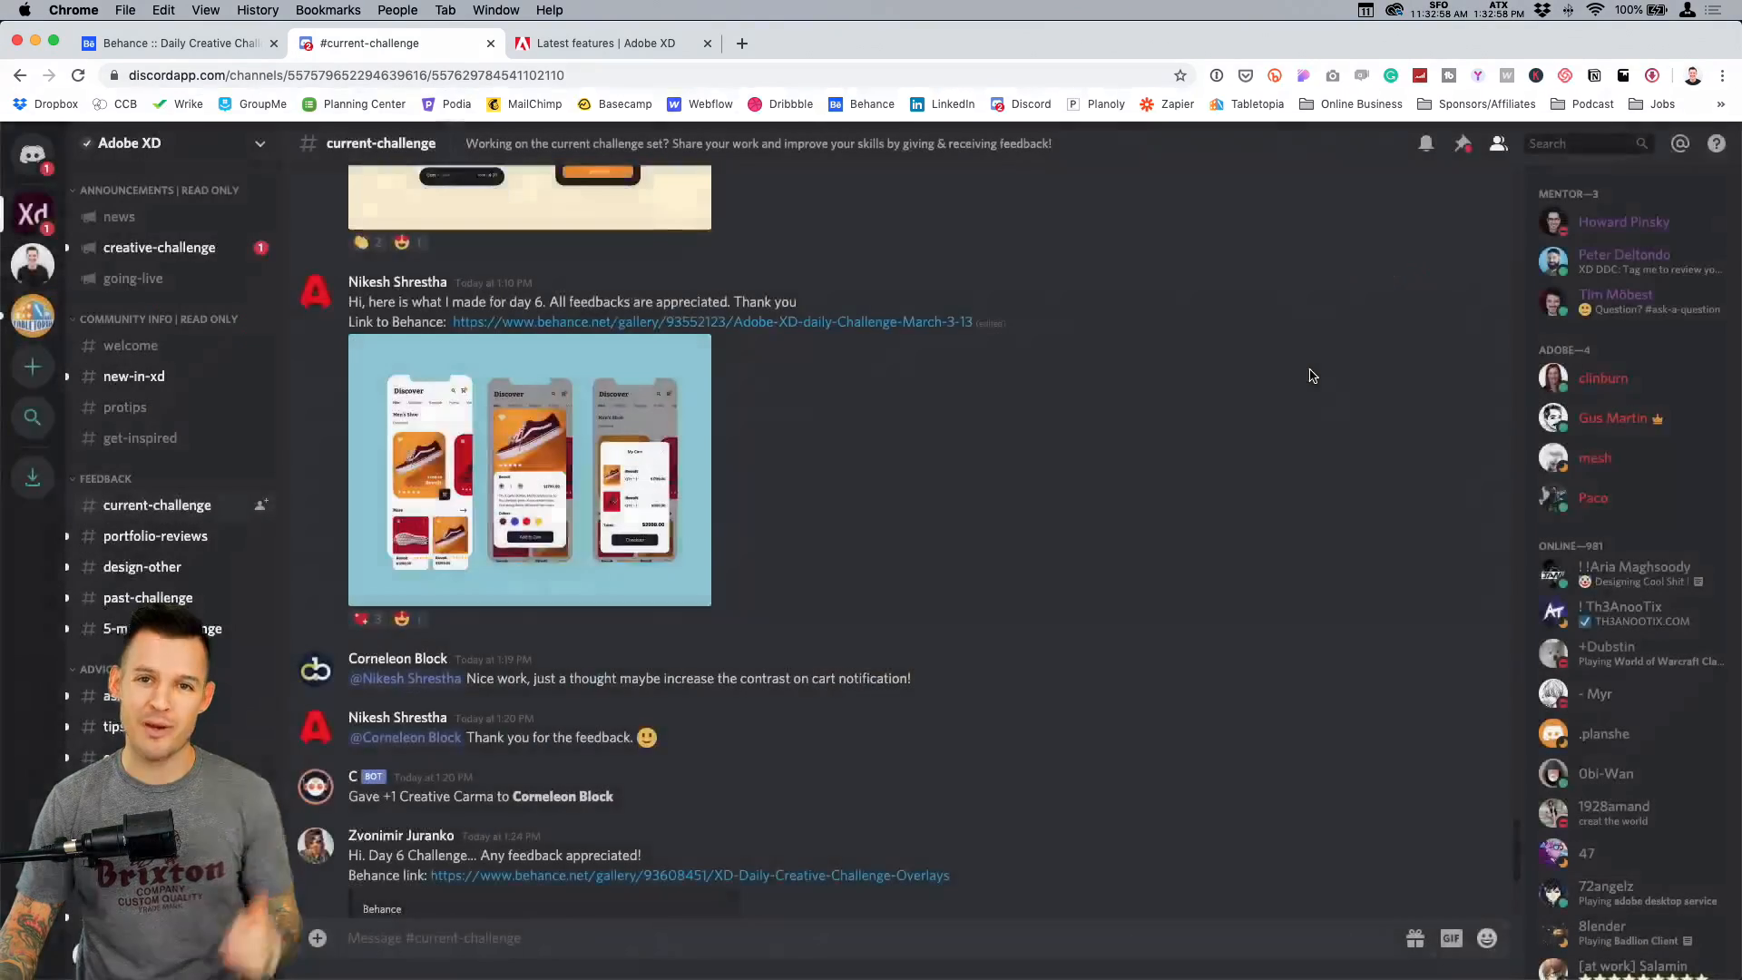
View the day 6 Potted Plants submission enlarged, then return to the channel
{"action": "scroll", "coordinate": [896, 518], "scroll_direction": "up", "scroll_amount": 3}
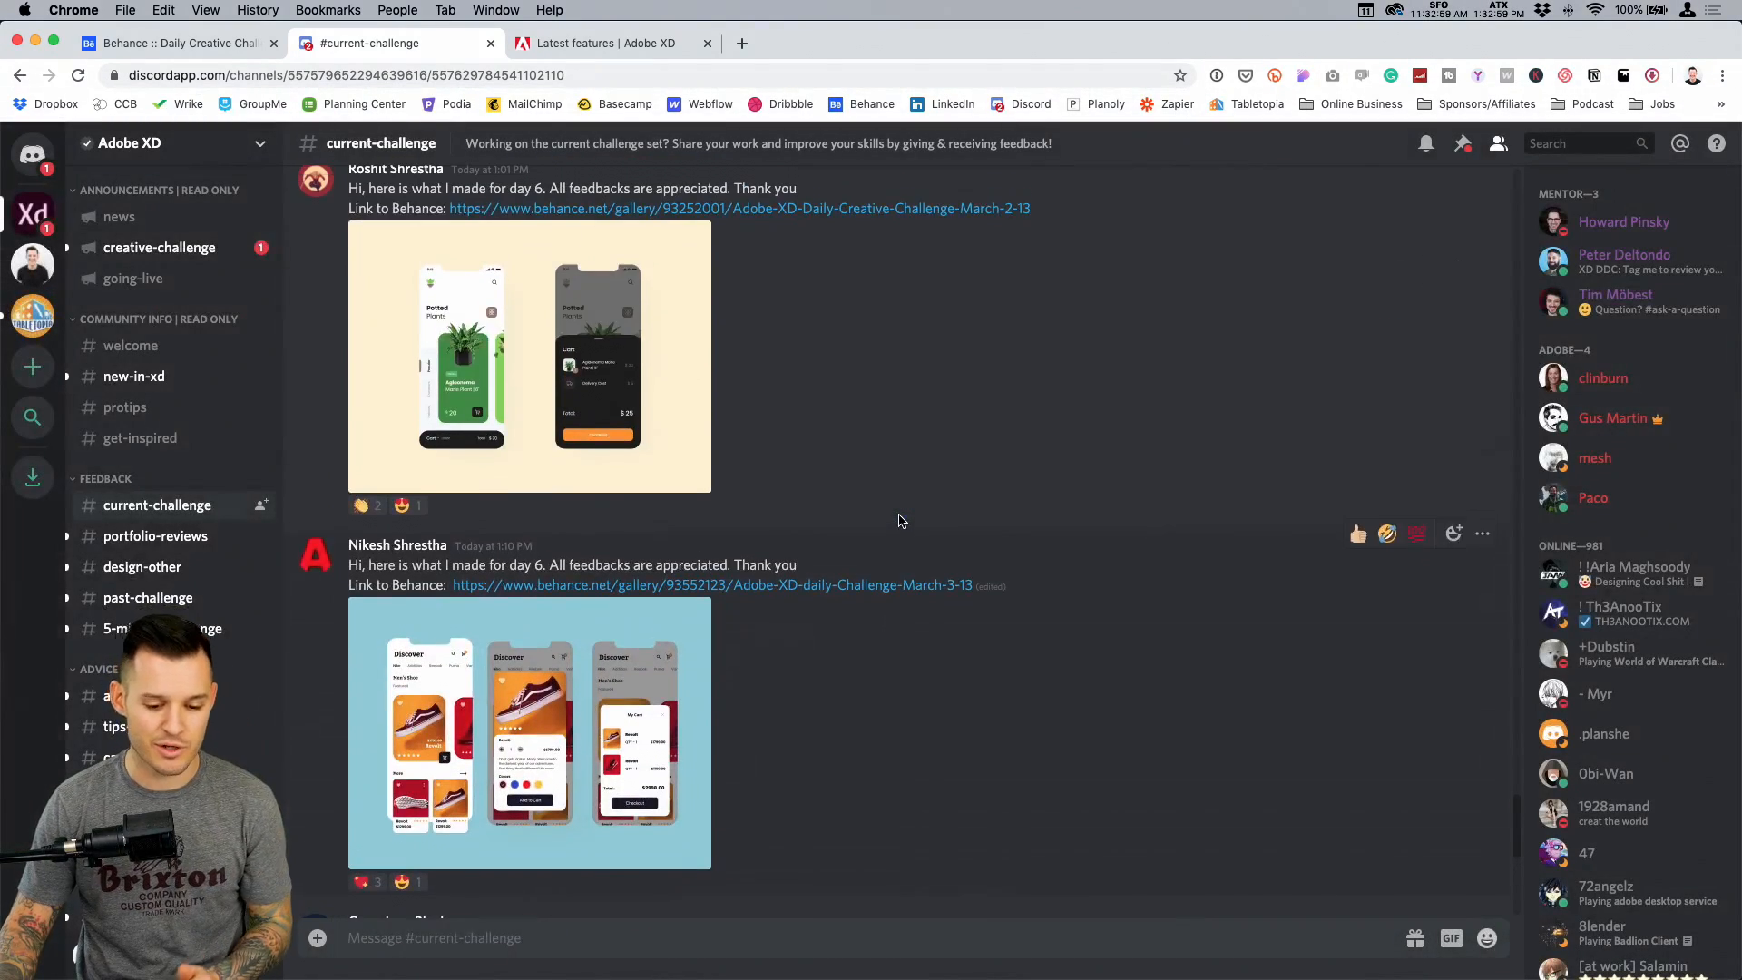
{"action": "left_click", "coordinate": [549, 401]}
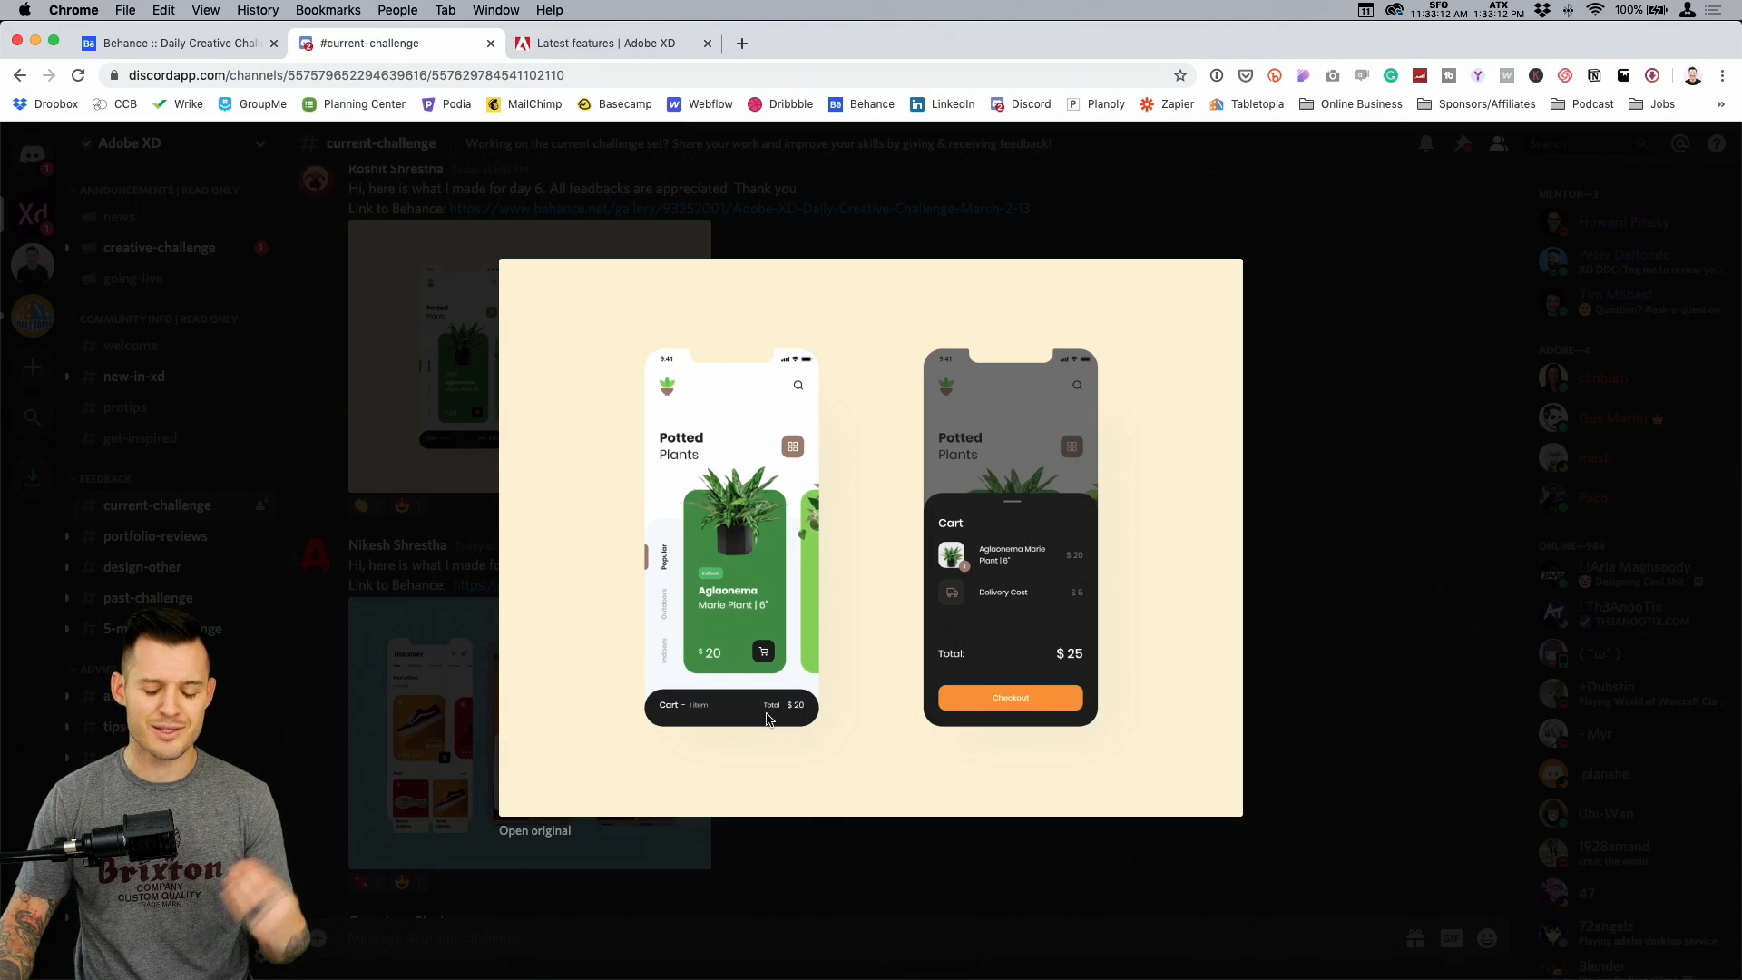
{"action": "left_click", "coordinate": [1317, 381]}
{"action": "scroll", "coordinate": [572, 289], "scroll_direction": "up", "scroll_amount": 1}
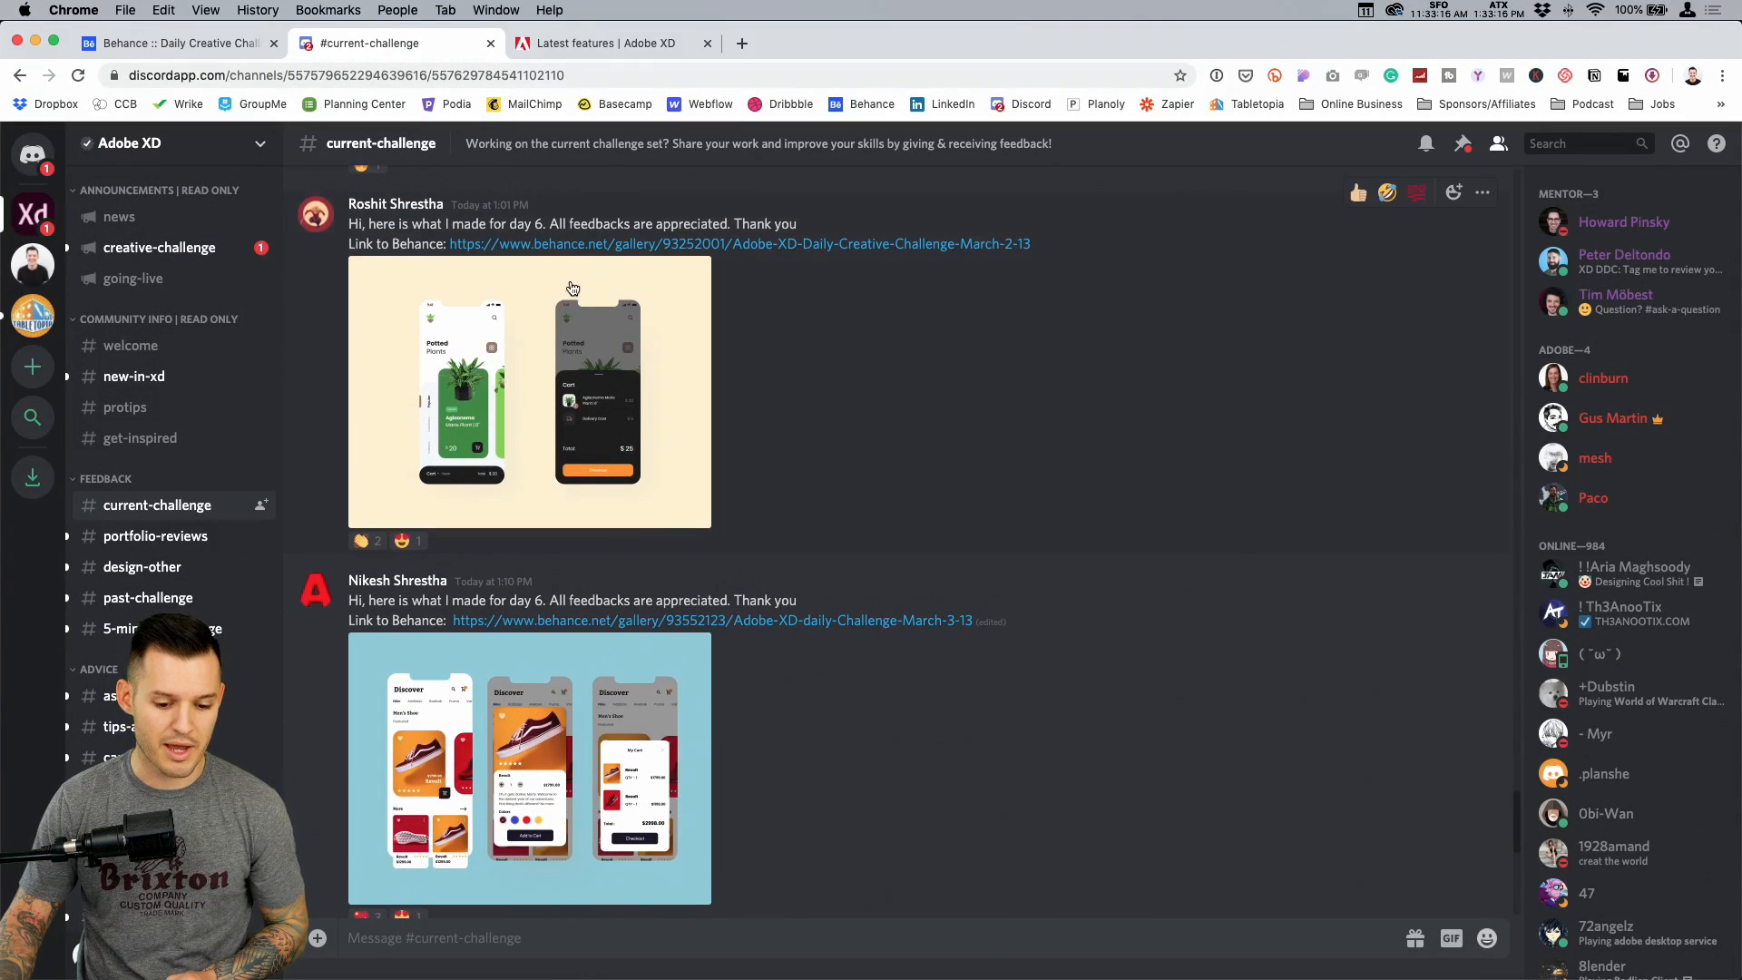
Browse the earlier submissions in the channel and enlarge the fruit market app design for challenge 6
{"action": "scroll", "coordinate": [581, 289], "scroll_direction": "up", "scroll_amount": 7}
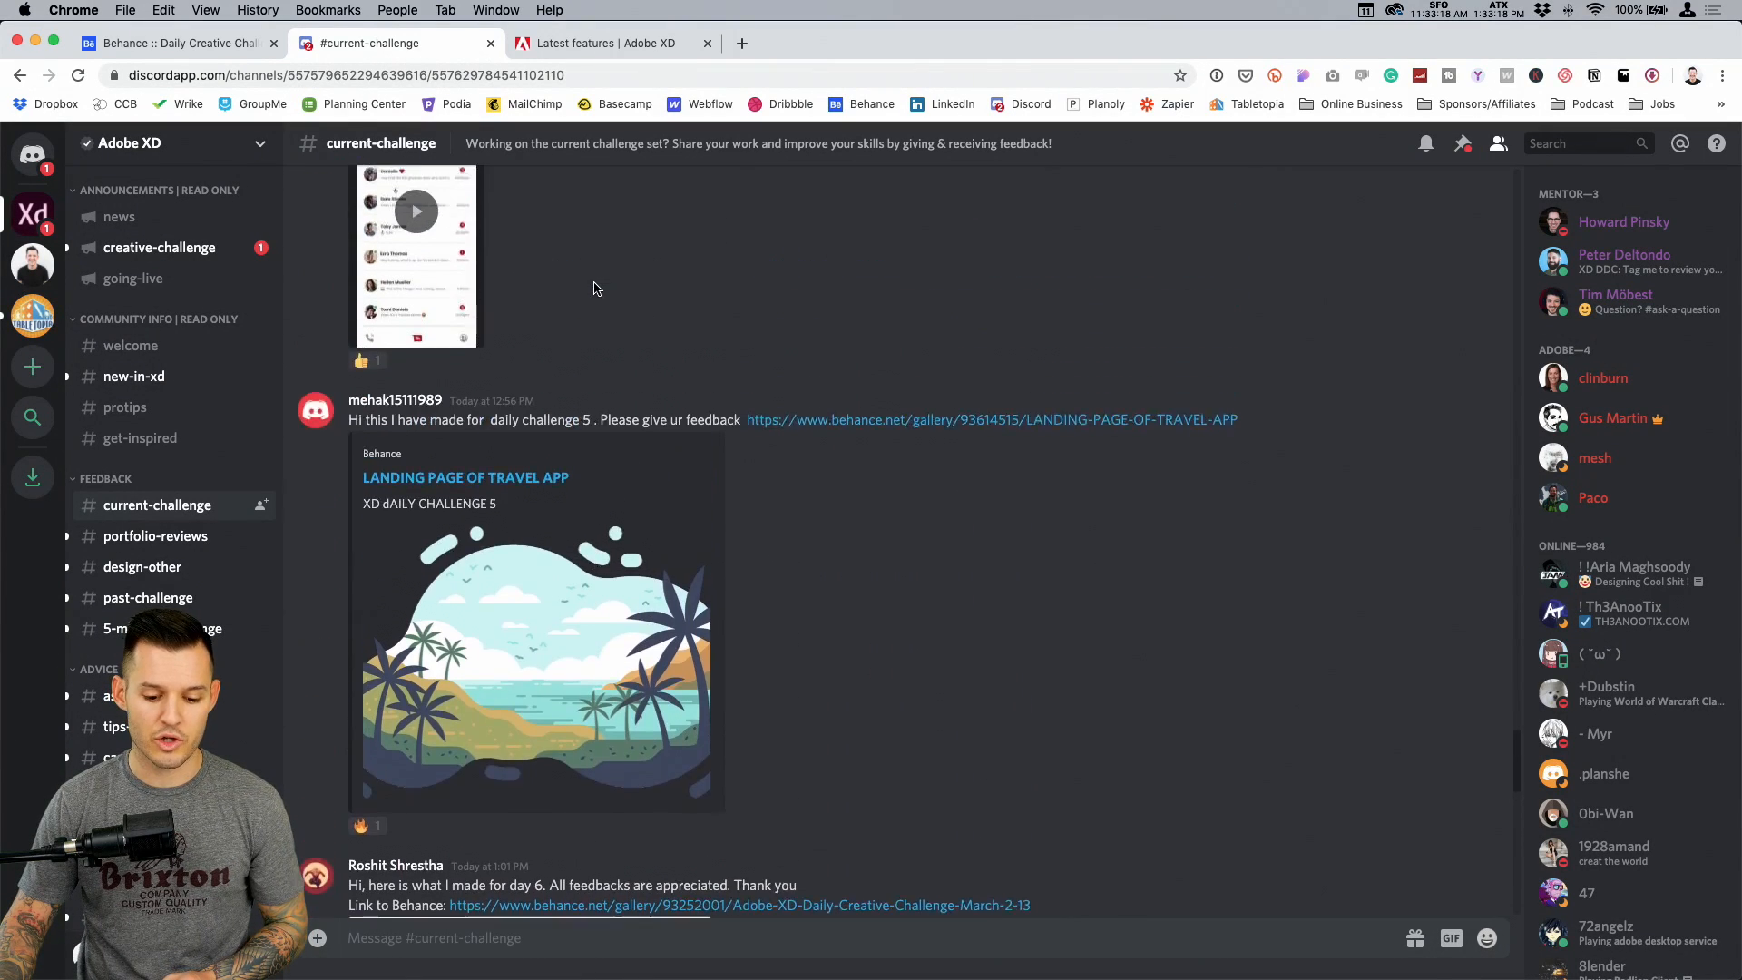
{"action": "scroll", "coordinate": [595, 289], "scroll_direction": "up", "scroll_amount": 10}
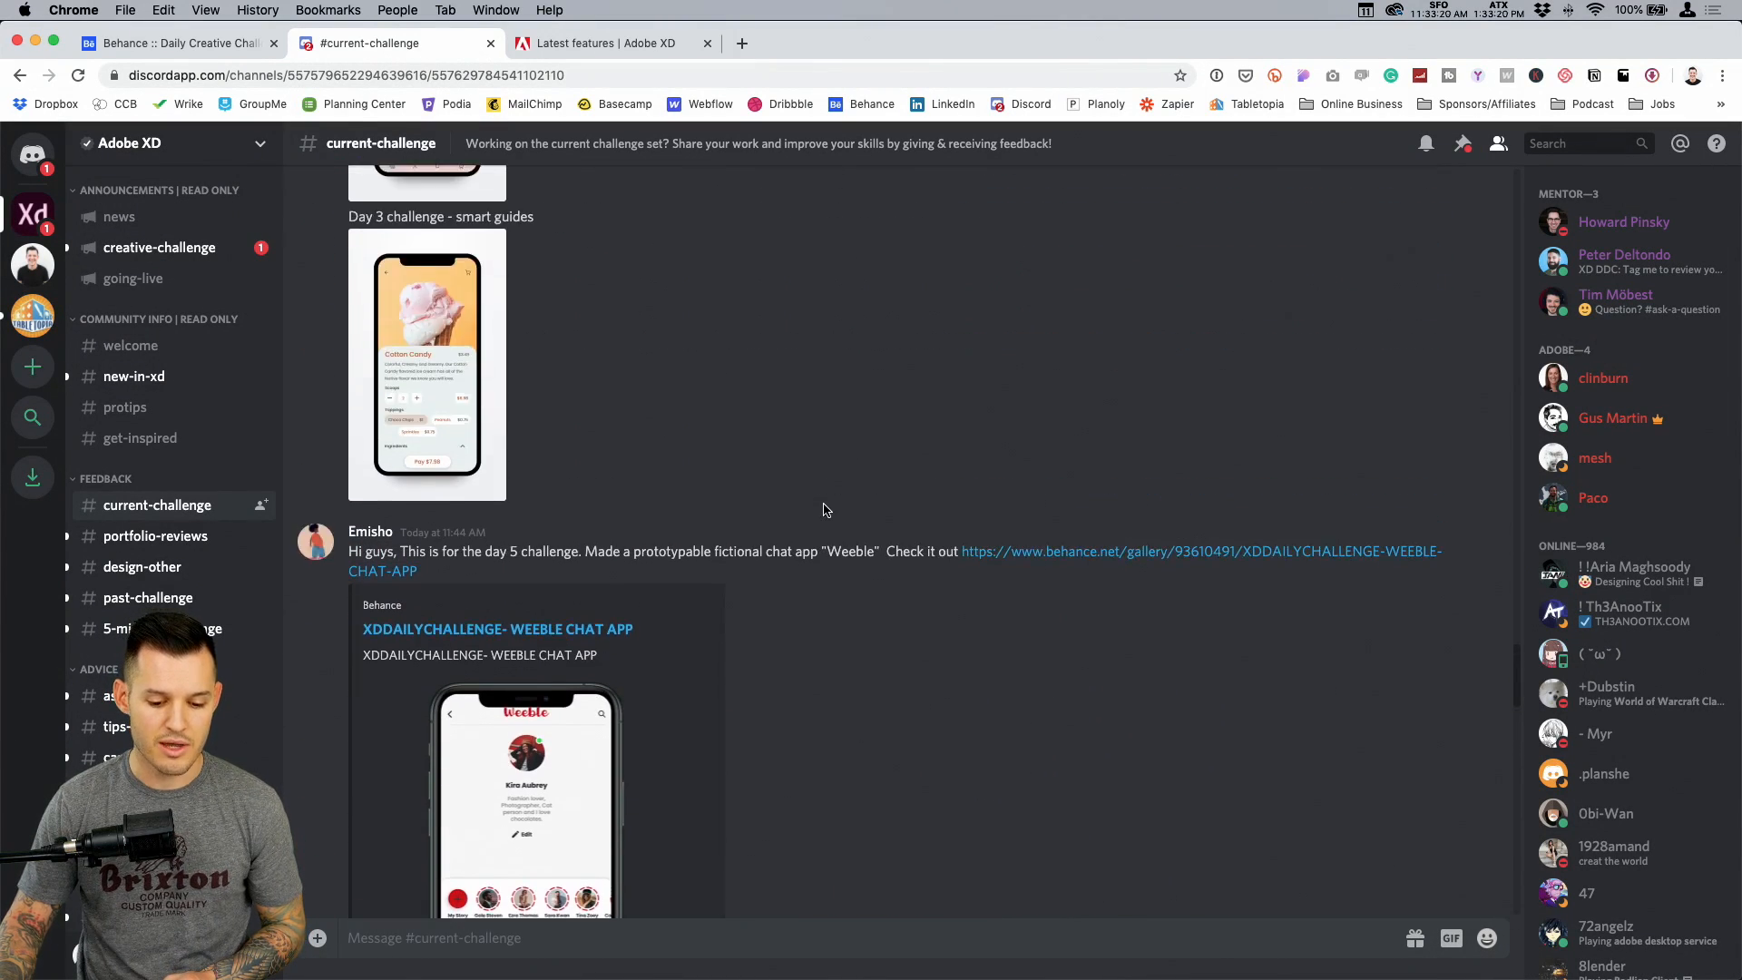
{"action": "scroll", "coordinate": [821, 508], "scroll_direction": "up", "scroll_amount": 5}
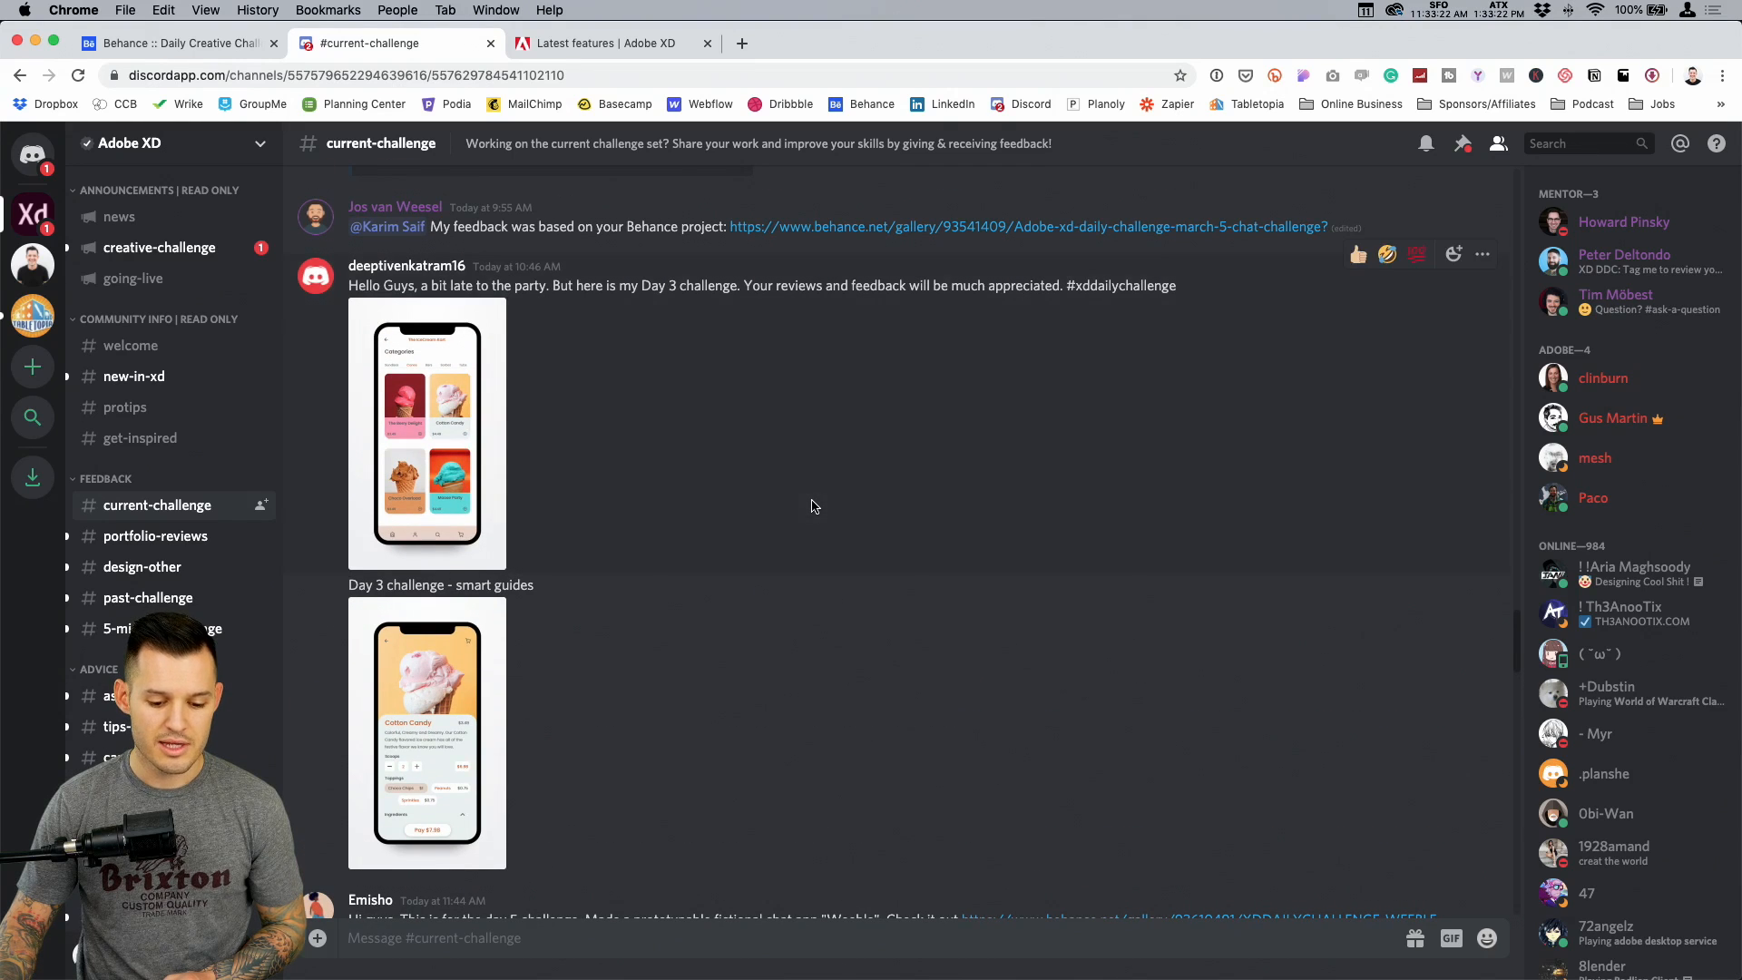
{"action": "scroll", "coordinate": [814, 506], "scroll_direction": "up", "scroll_amount": 8}
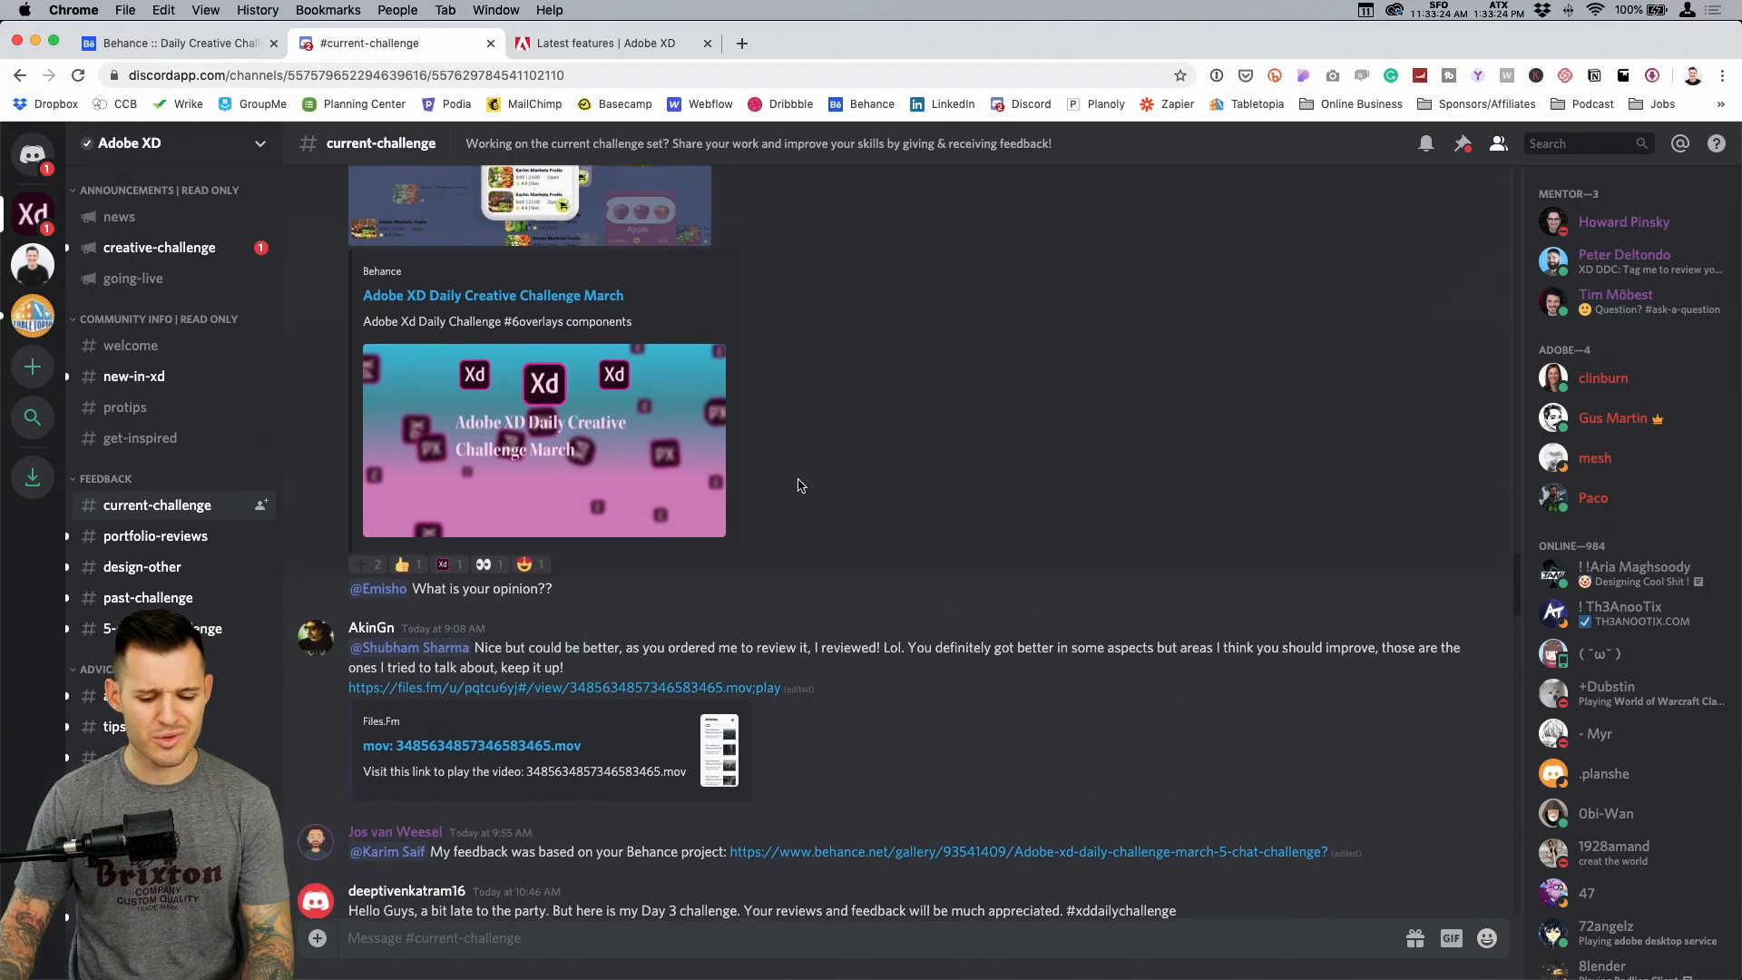
{"action": "scroll", "coordinate": [801, 487], "scroll_direction": "up", "scroll_amount": 3}
{"action": "left_click", "coordinate": [627, 340]}
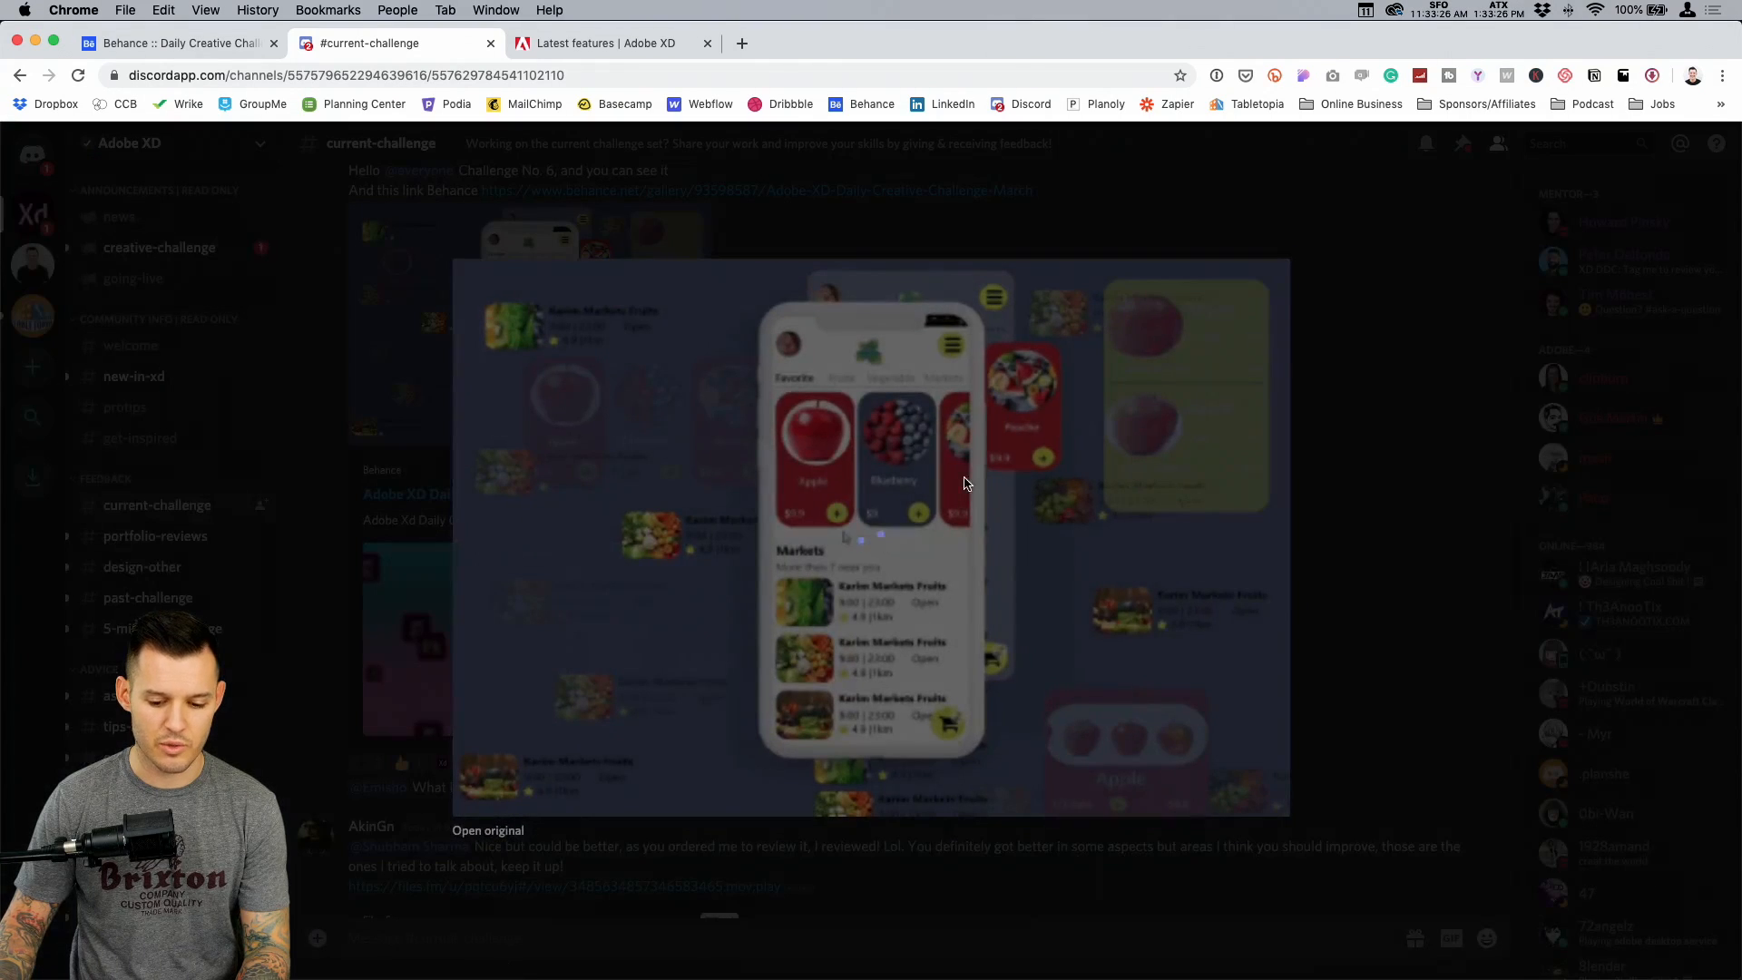
{"action": "left_click", "coordinate": [964, 486]}
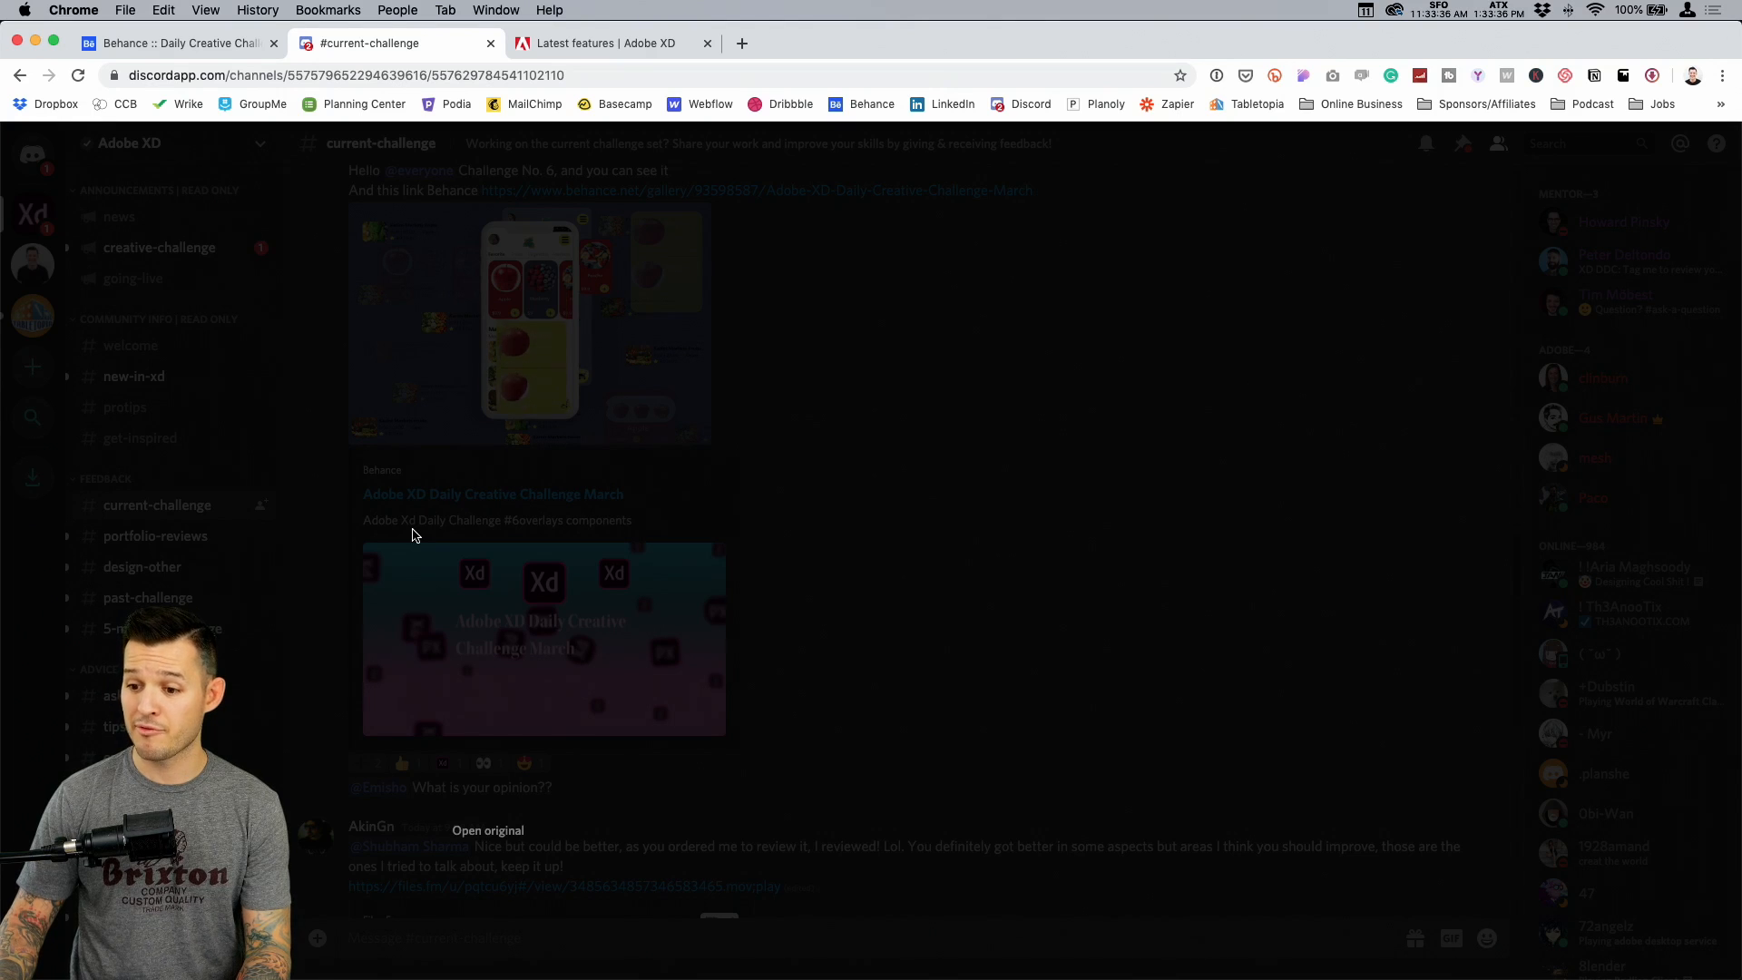
{"action": "left_click", "coordinate": [921, 254]}
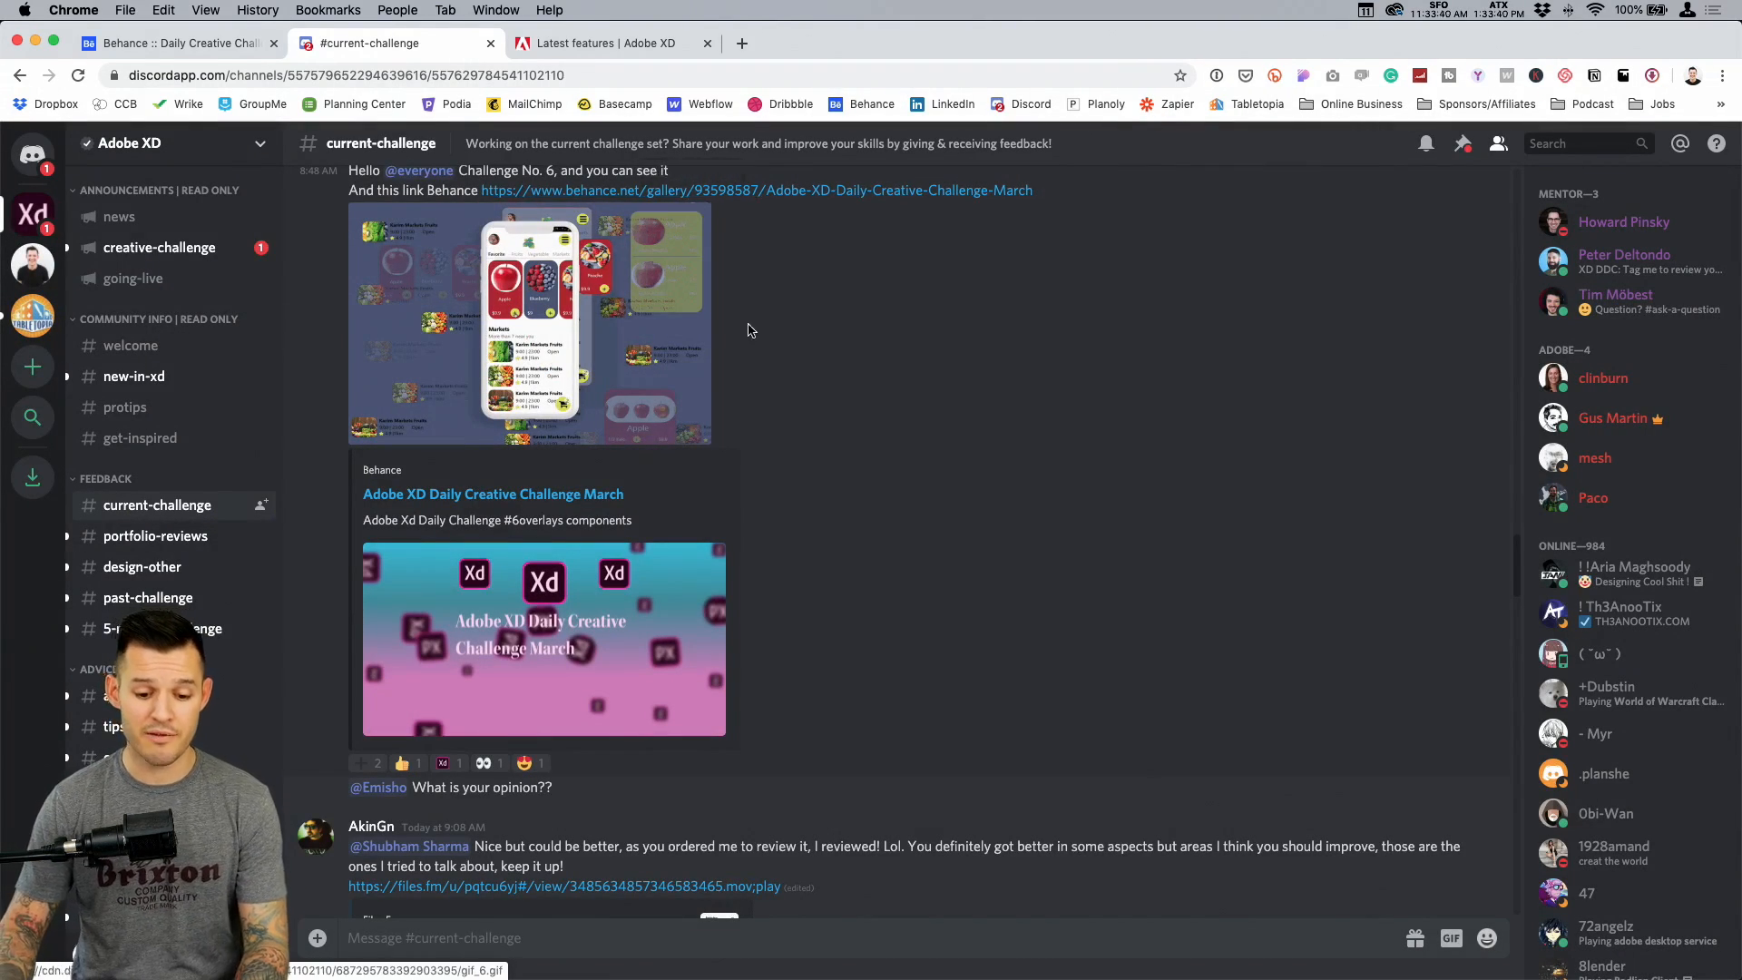
{"action": "scroll", "coordinate": [820, 405], "scroll_direction": "up", "scroll_amount": 10}
{"action": "scroll", "coordinate": [821, 408], "scroll_direction": "up", "scroll_amount": 3}
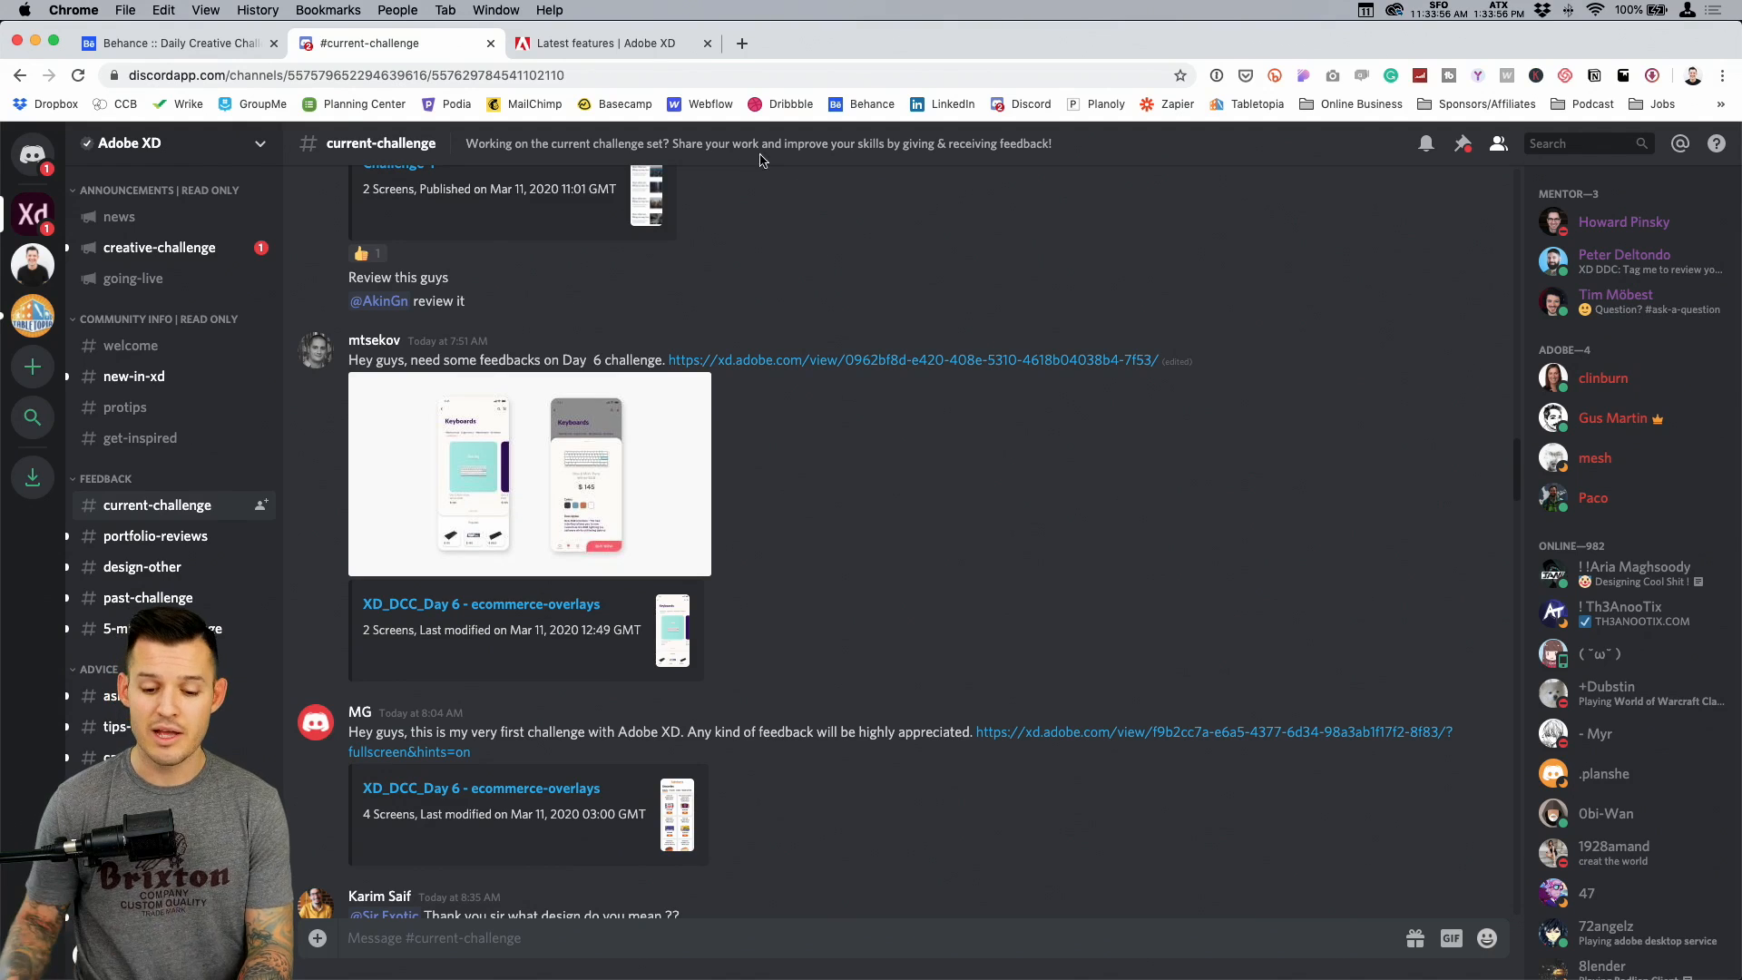
Switch to the Adobe XD latest features page and read the March 10 Audio Playback entry
{"action": "left_click", "coordinate": [647, 50]}
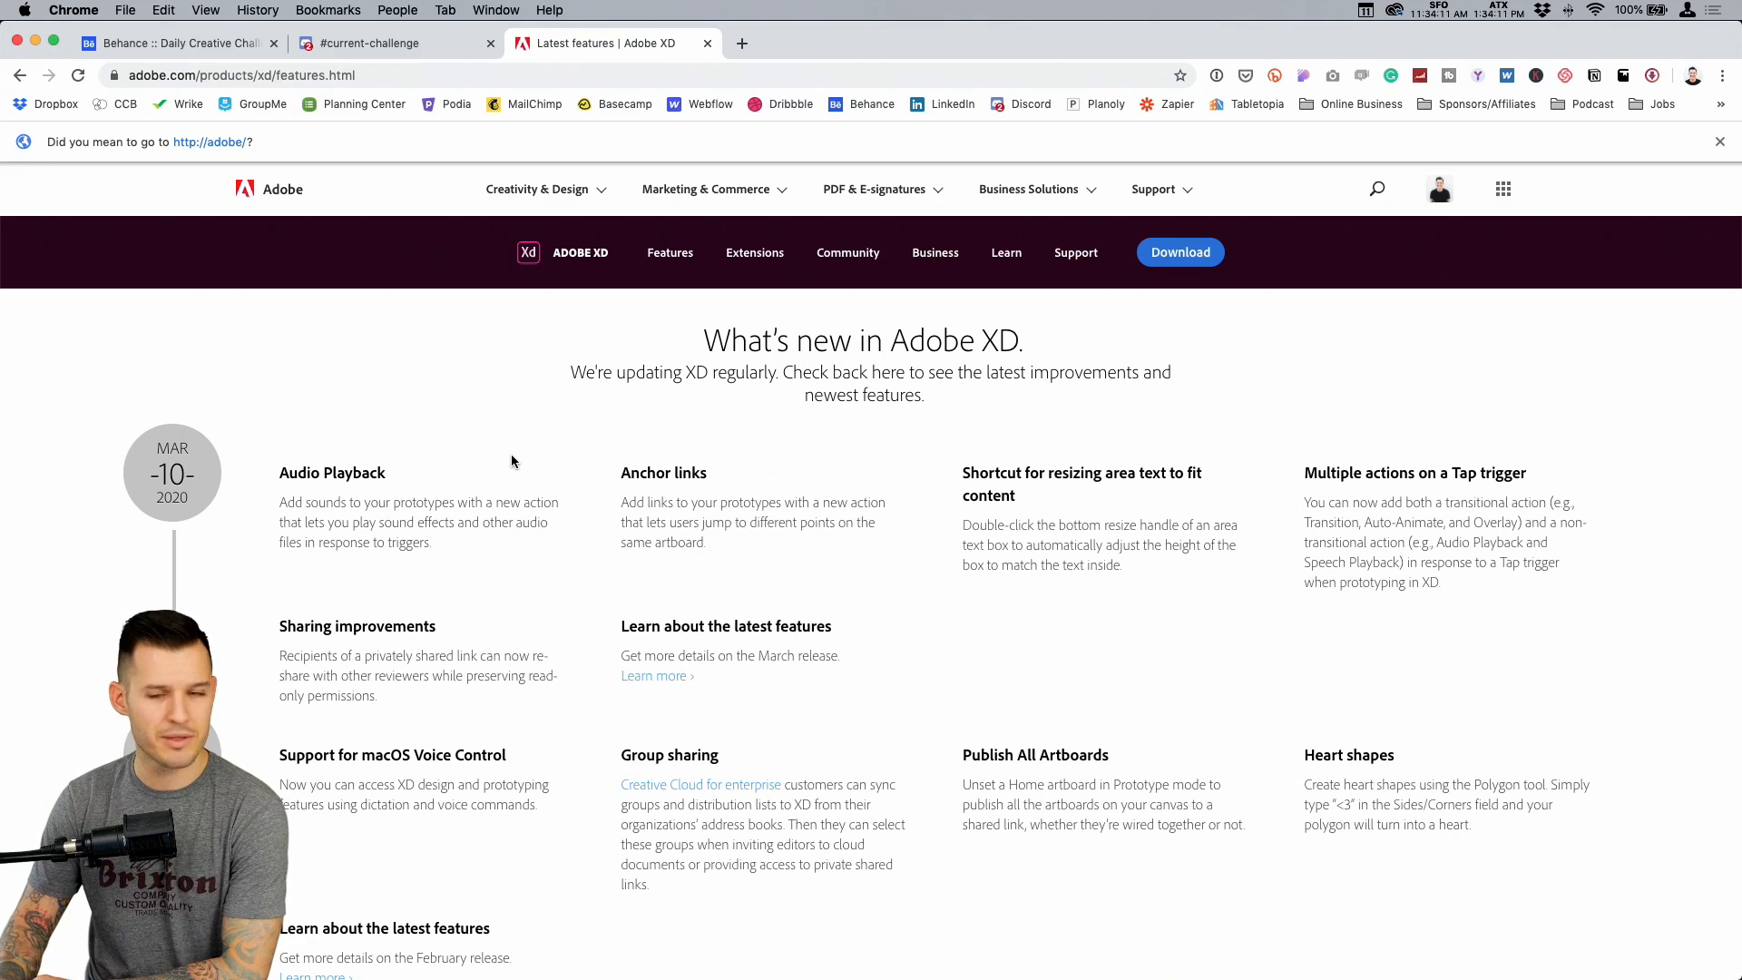
{"action": "left_click_drag", "start_coordinate": [306, 477], "coordinate": [366, 476]}
{"action": "left_click", "coordinate": [363, 500]}
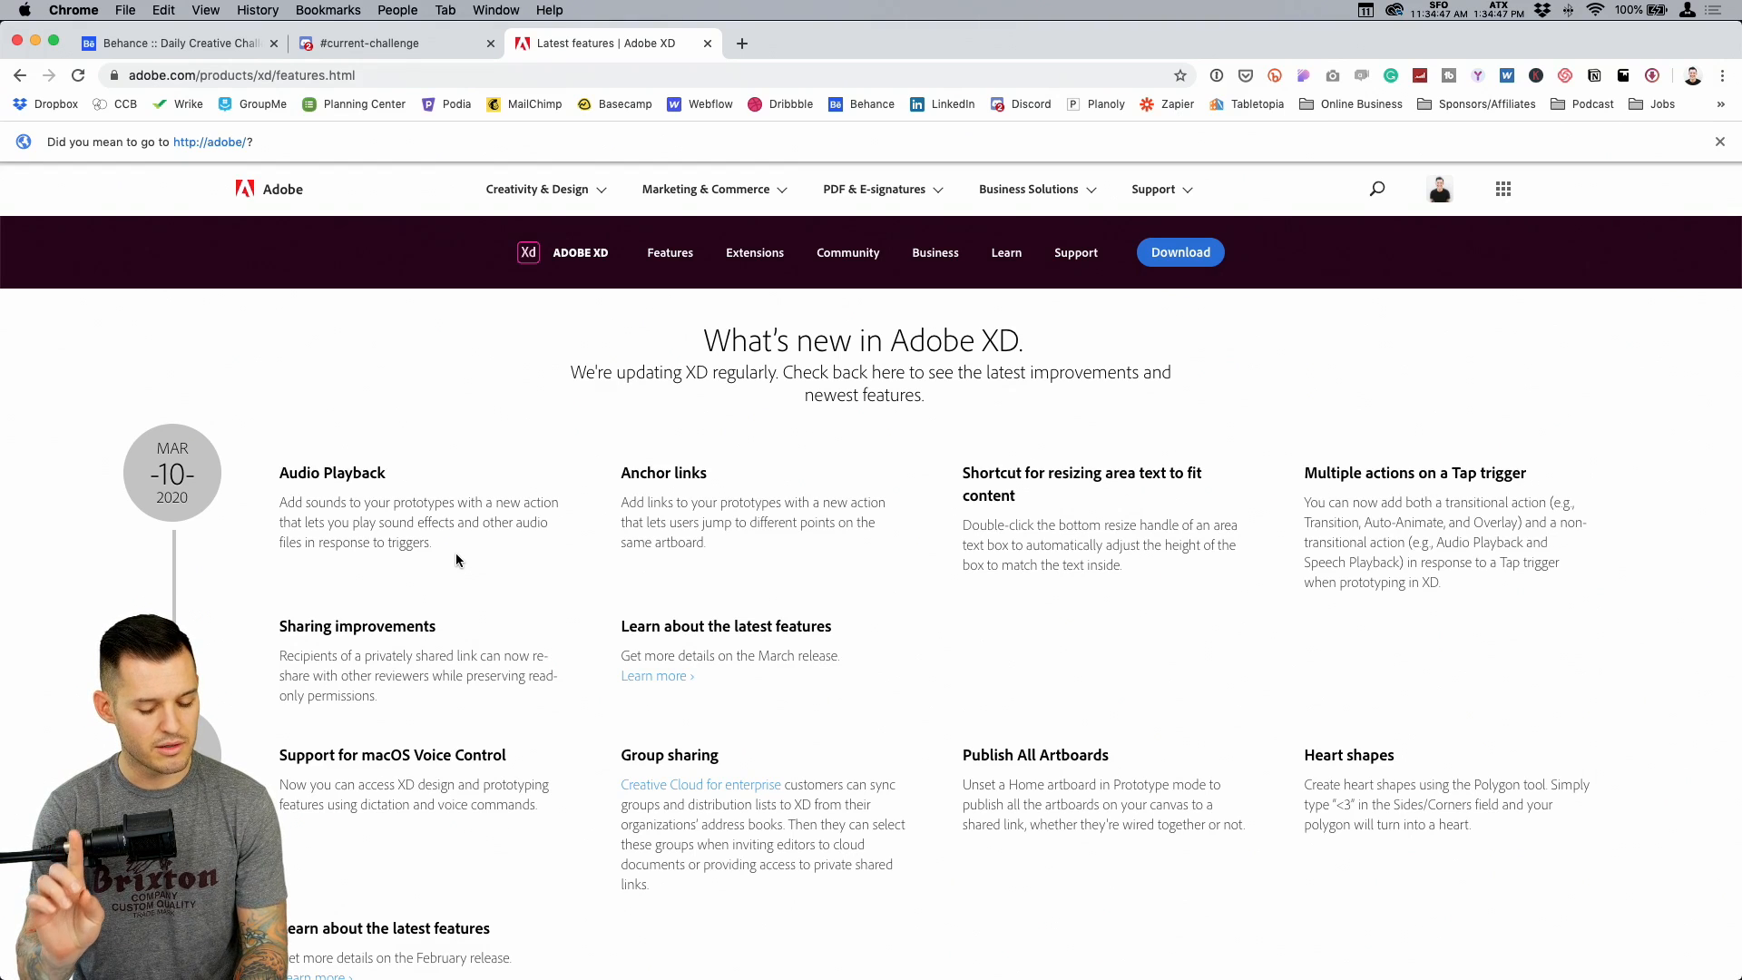
Switch to Adobe XD and review the Day 7 timer challenge brief from its header to the feedback section
{"action": "key", "text": "super+Tab"}
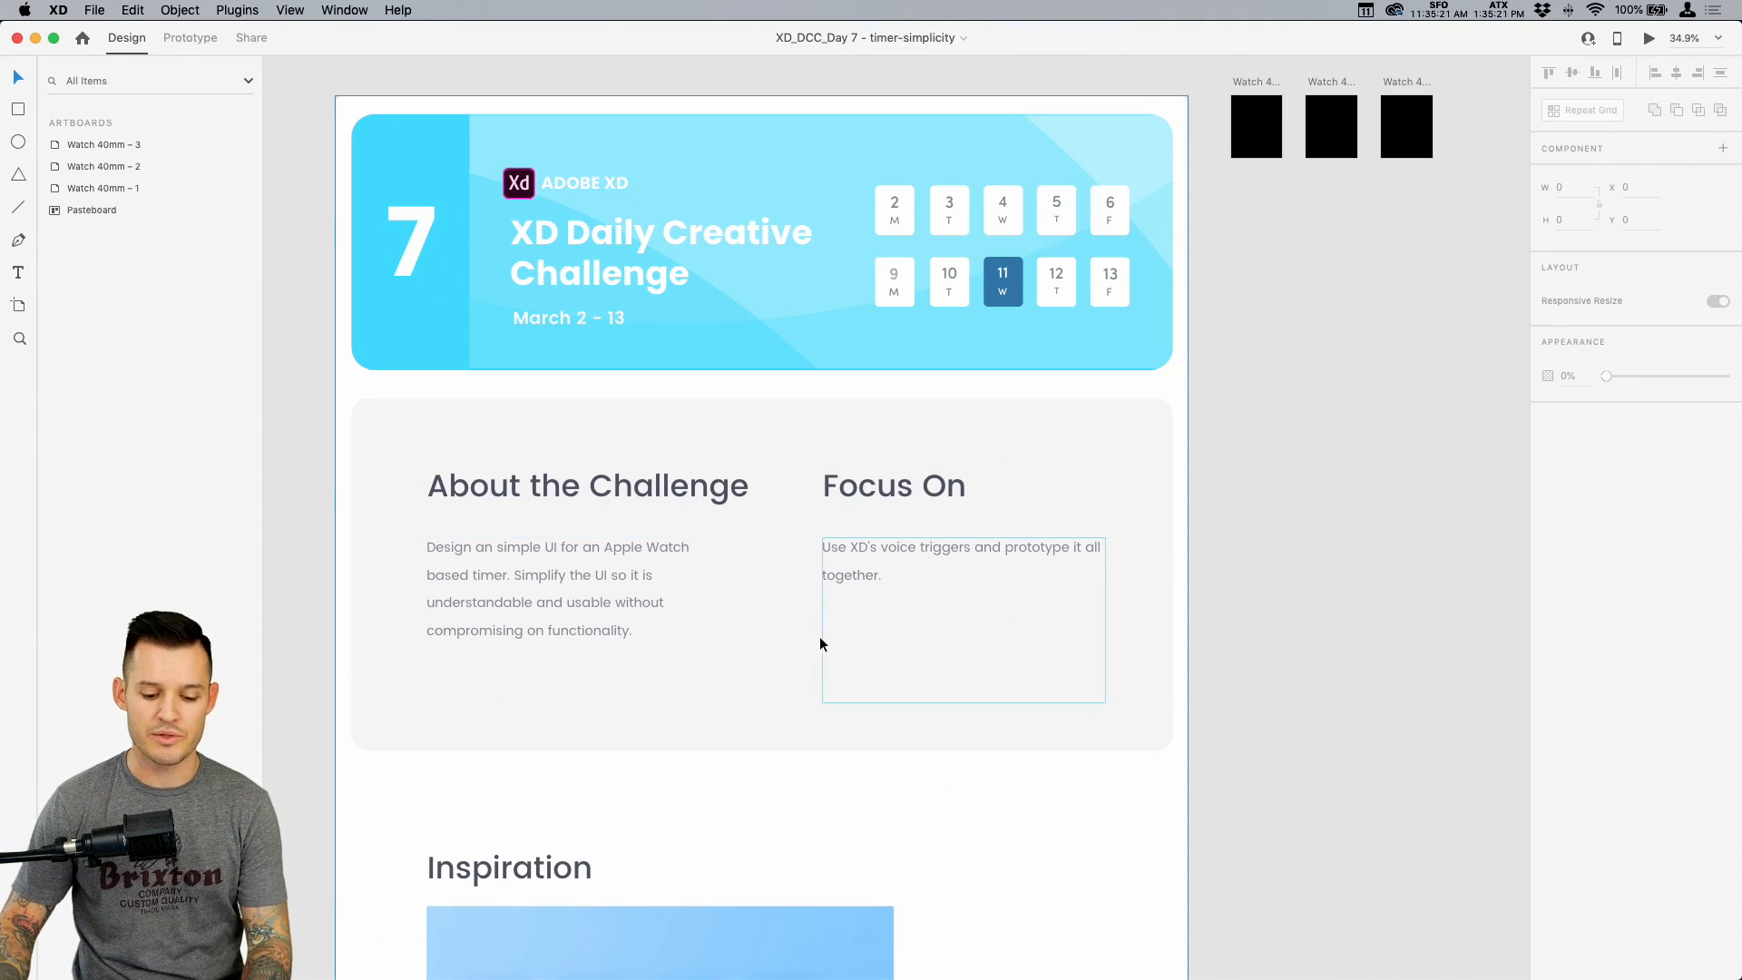
{"action": "scroll", "coordinate": [819, 635], "scroll_direction": "down", "scroll_amount": 5}
{"action": "scroll", "coordinate": [902, 404], "scroll_direction": "down", "scroll_amount": 12}
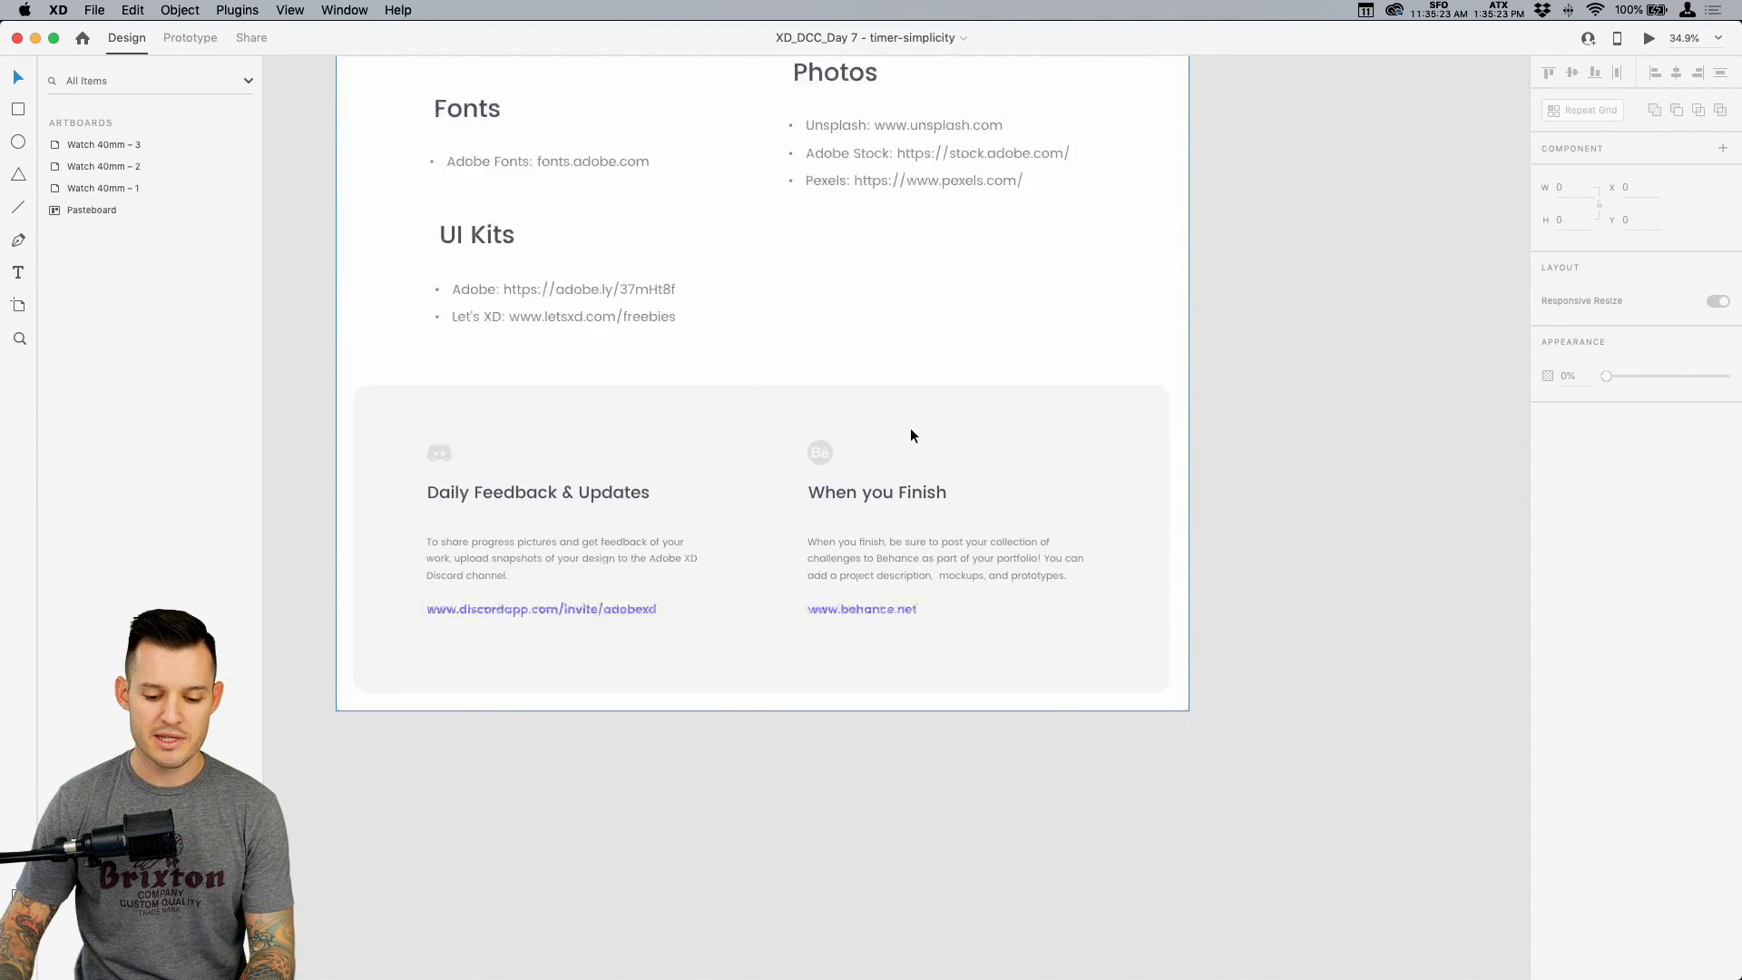
{"action": "scroll", "coordinate": [922, 460], "scroll_direction": "up", "scroll_amount": 15}
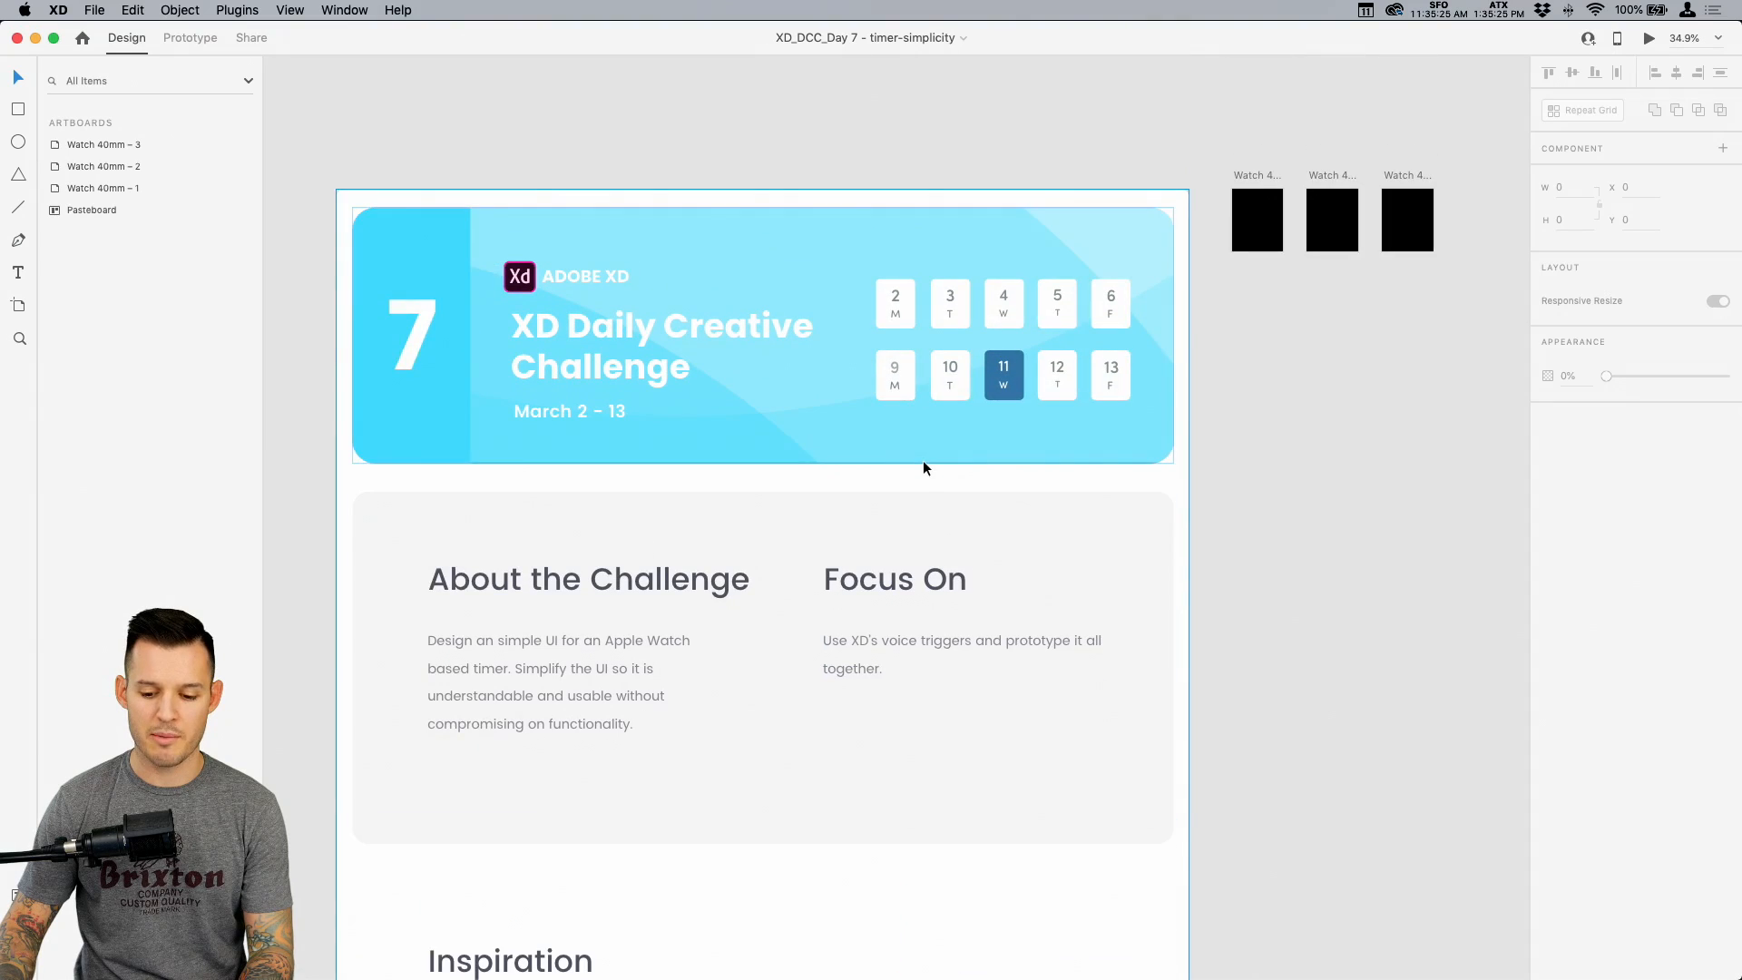
{"action": "scroll", "coordinate": [922, 460], "scroll_direction": "up", "scroll_amount": 3}
Examine the three blank Watch 40mm artboards beside the brief, ending close up on the first one
{"action": "left_click_drag", "start_coordinate": [937, 141], "coordinate": [1281, 336]}
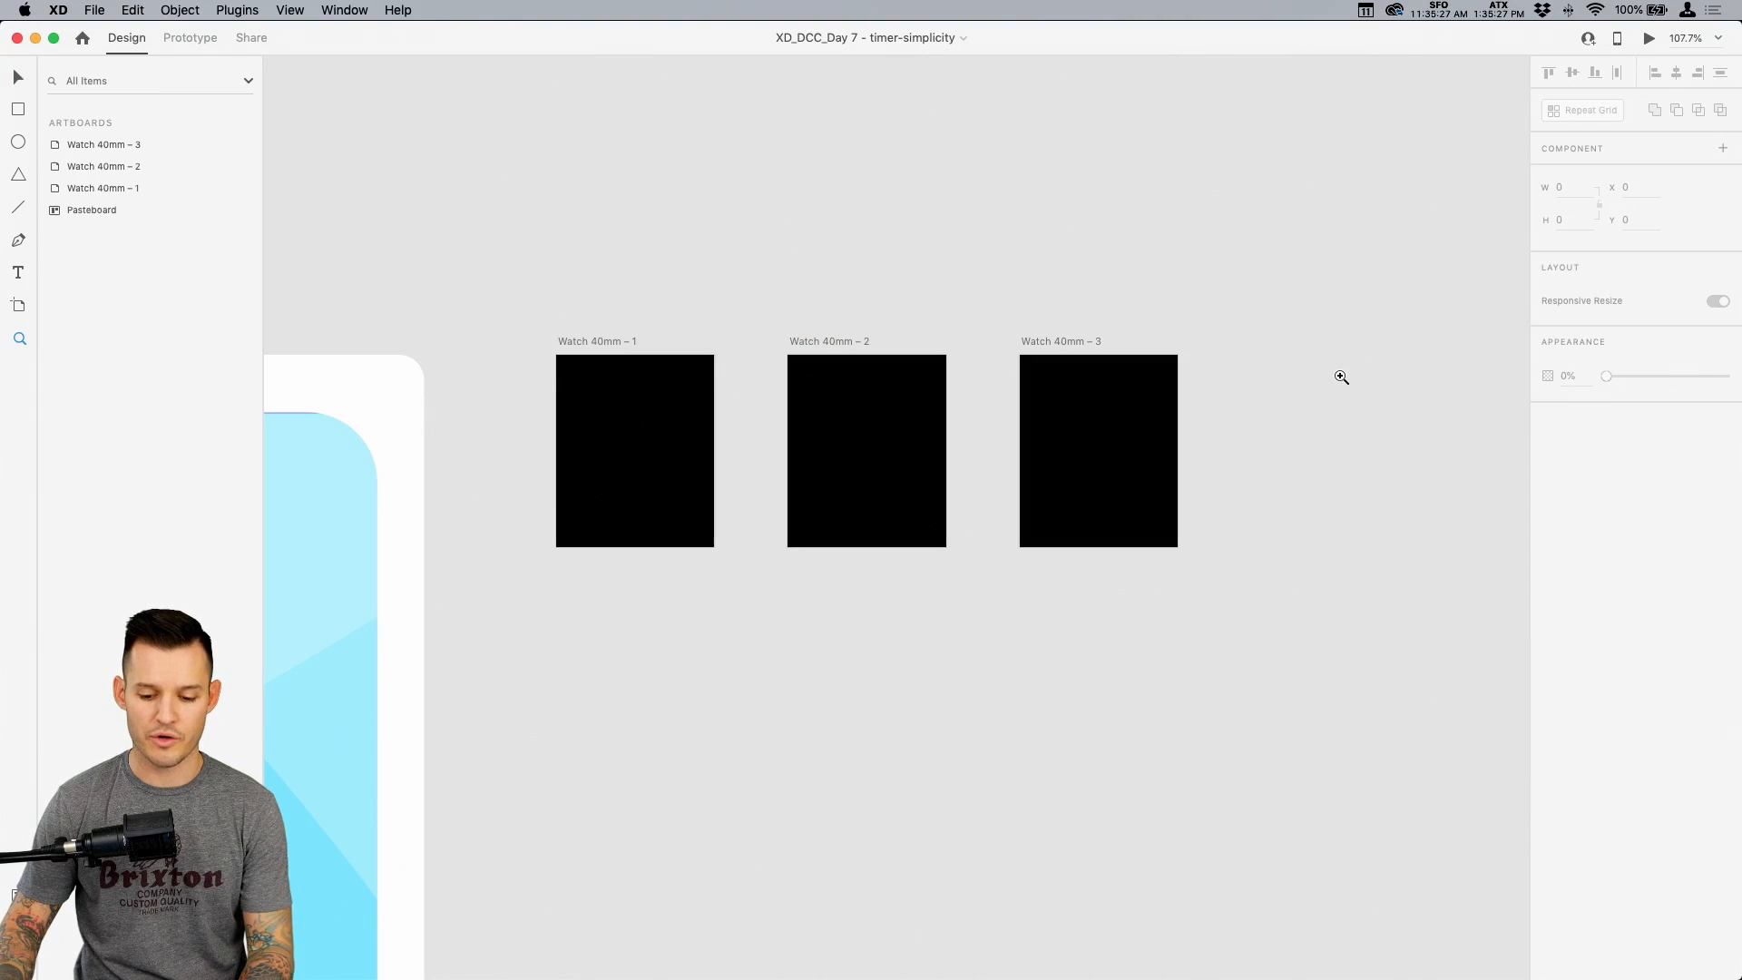
{"action": "scroll", "coordinate": [1269, 413], "scroll_direction": "down", "scroll_amount": 2}
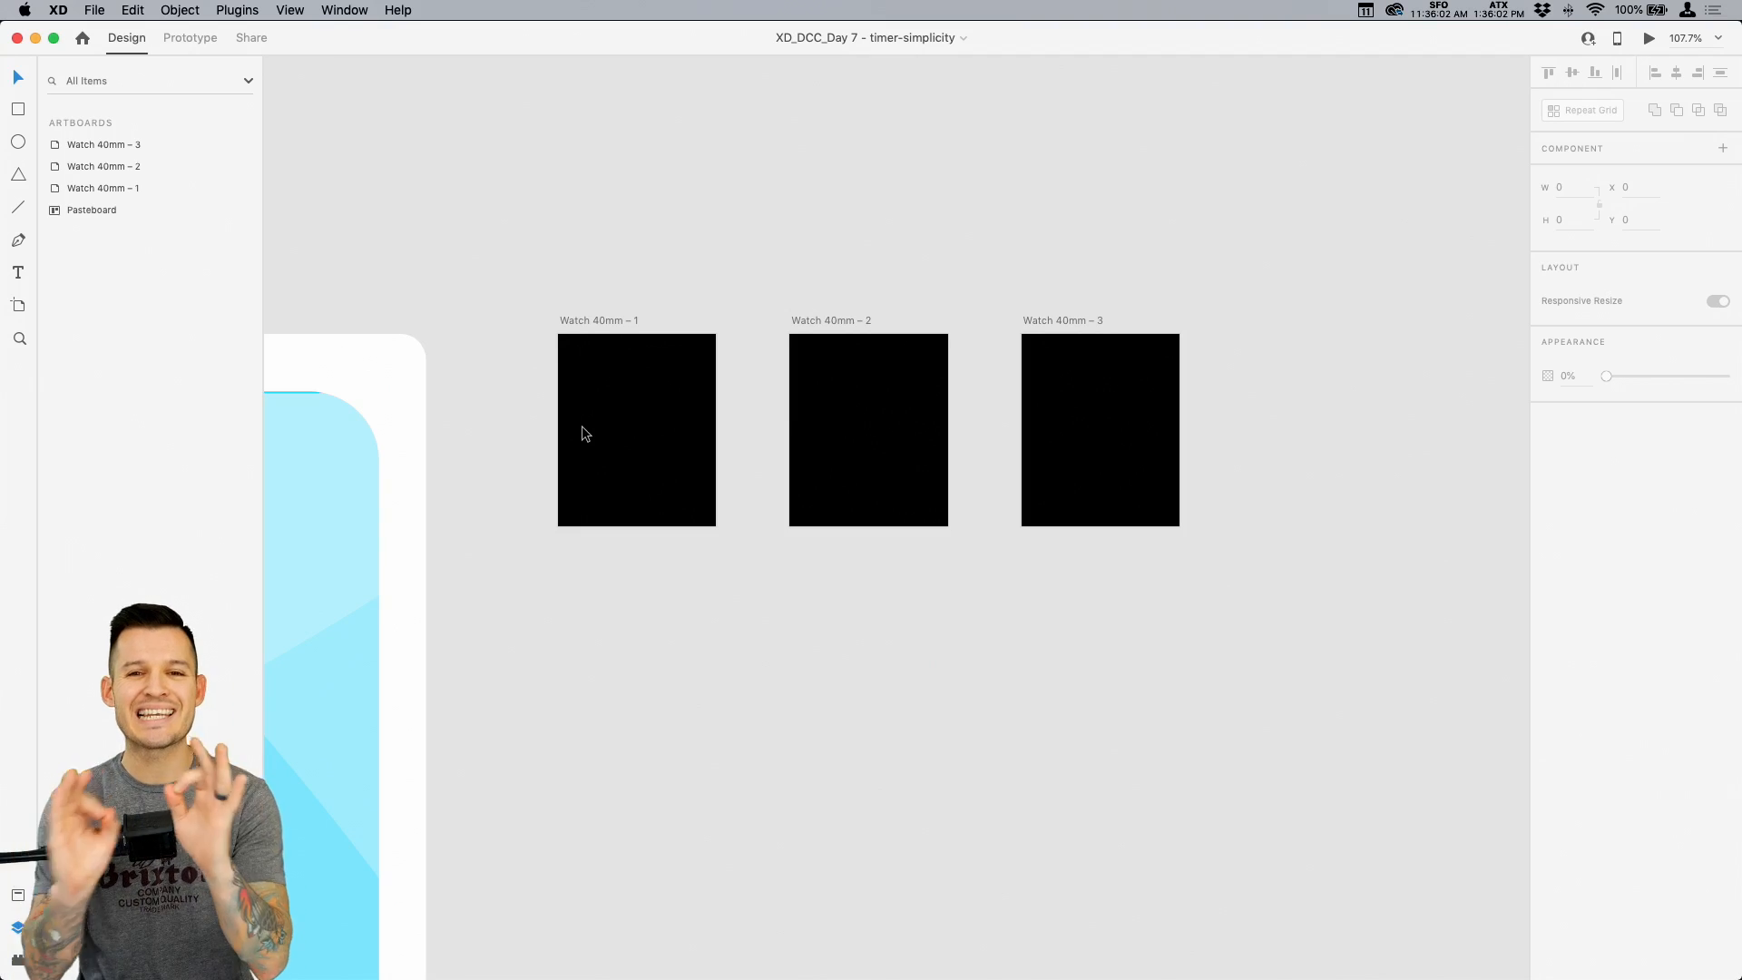
{"action": "scroll", "coordinate": [626, 284], "scroll_direction": "left", "scroll_amount": 3}
{"action": "key", "text": "z"}
{"action": "left_click_drag", "start_coordinate": [567, 273], "coordinate": [847, 556]}
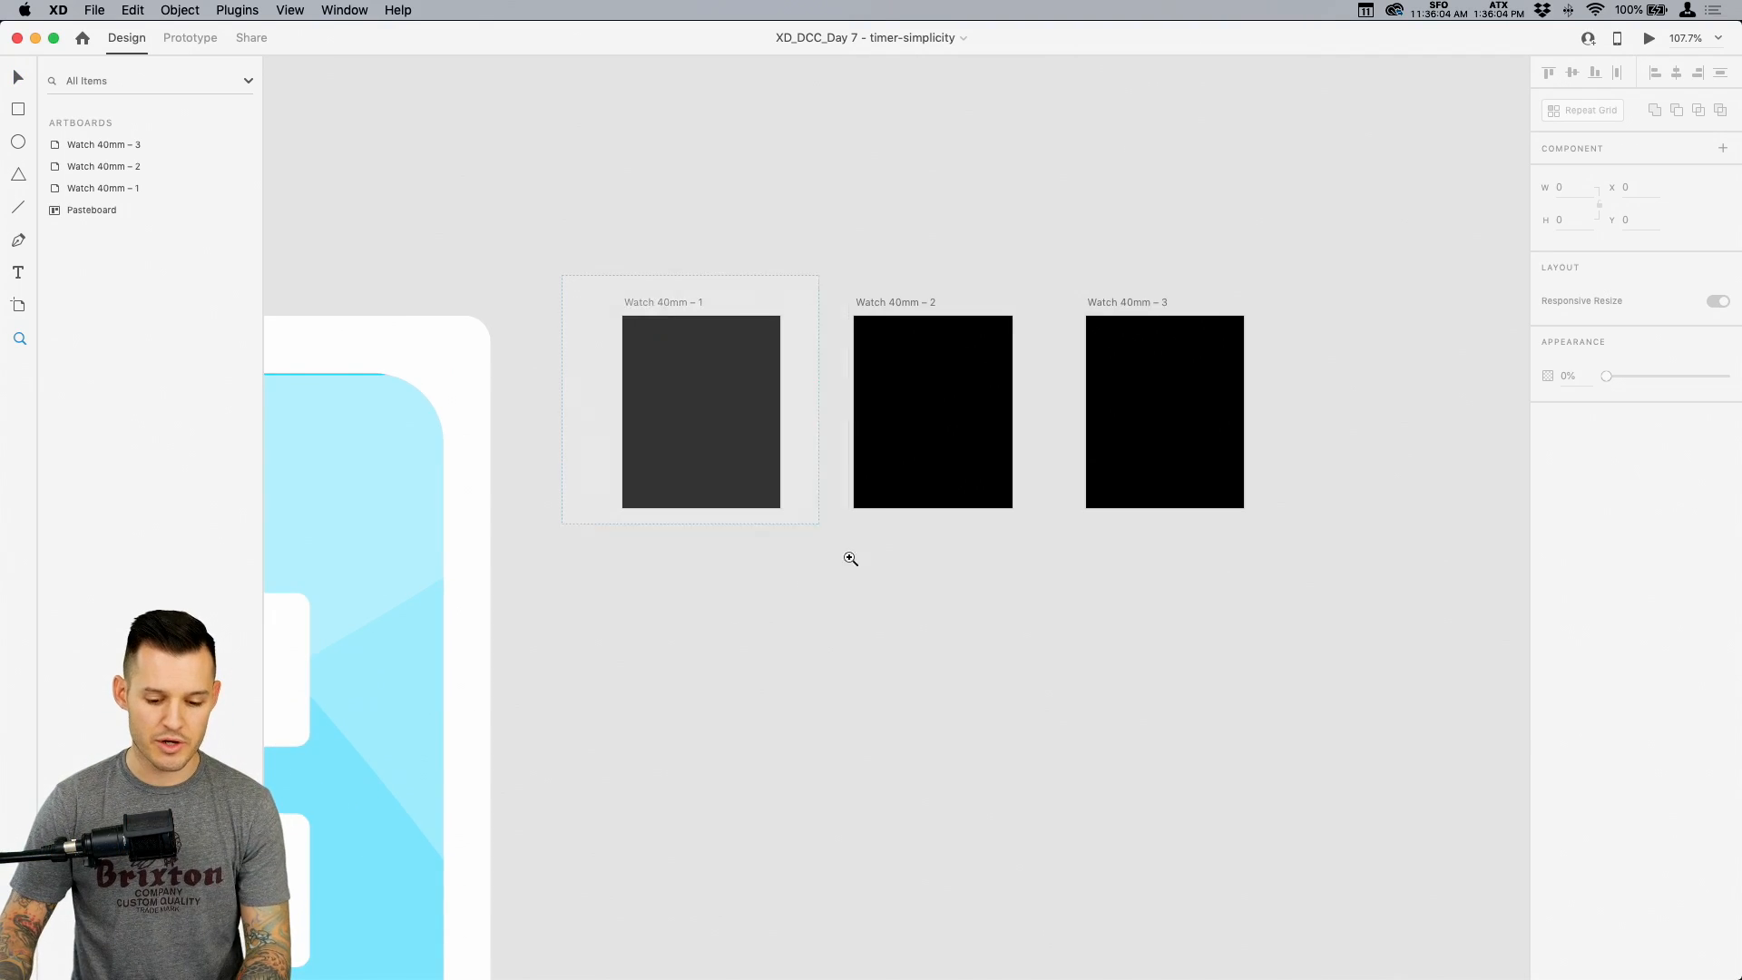
{"action": "key", "text": "v"}
{"action": "scroll", "coordinate": [1074, 537], "scroll_direction": "right", "scroll_amount": 3}
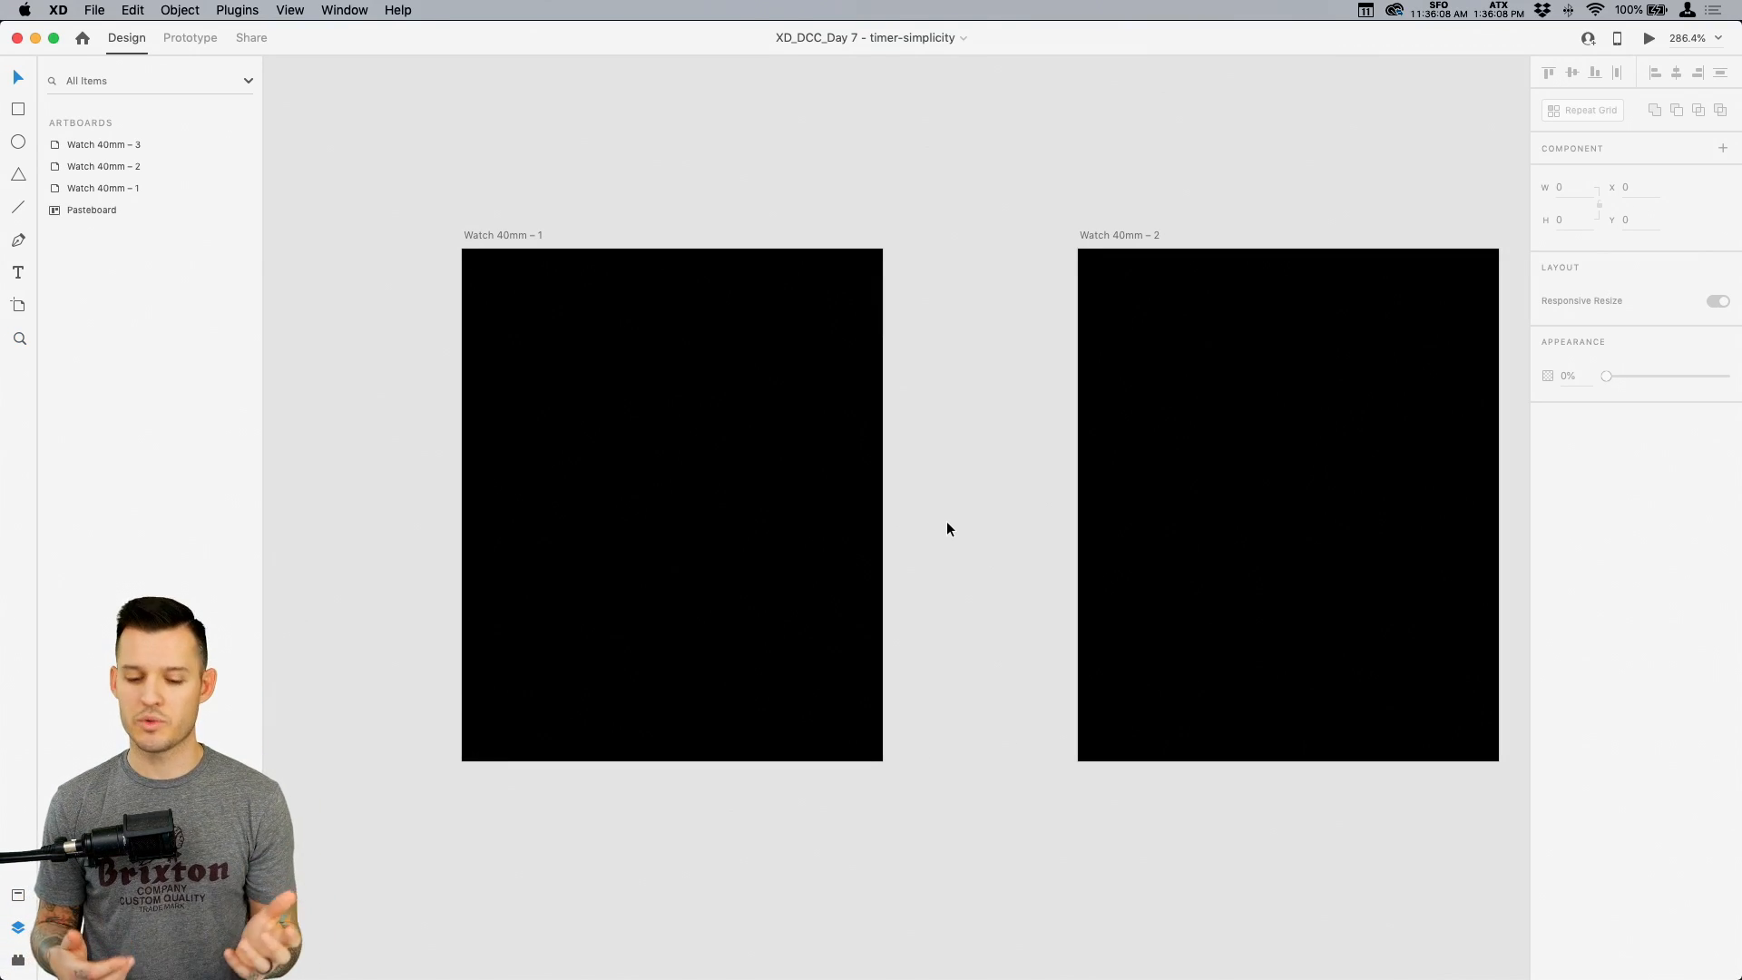
{"action": "scroll", "coordinate": [946, 521], "scroll_direction": "down", "scroll_amount": 10}
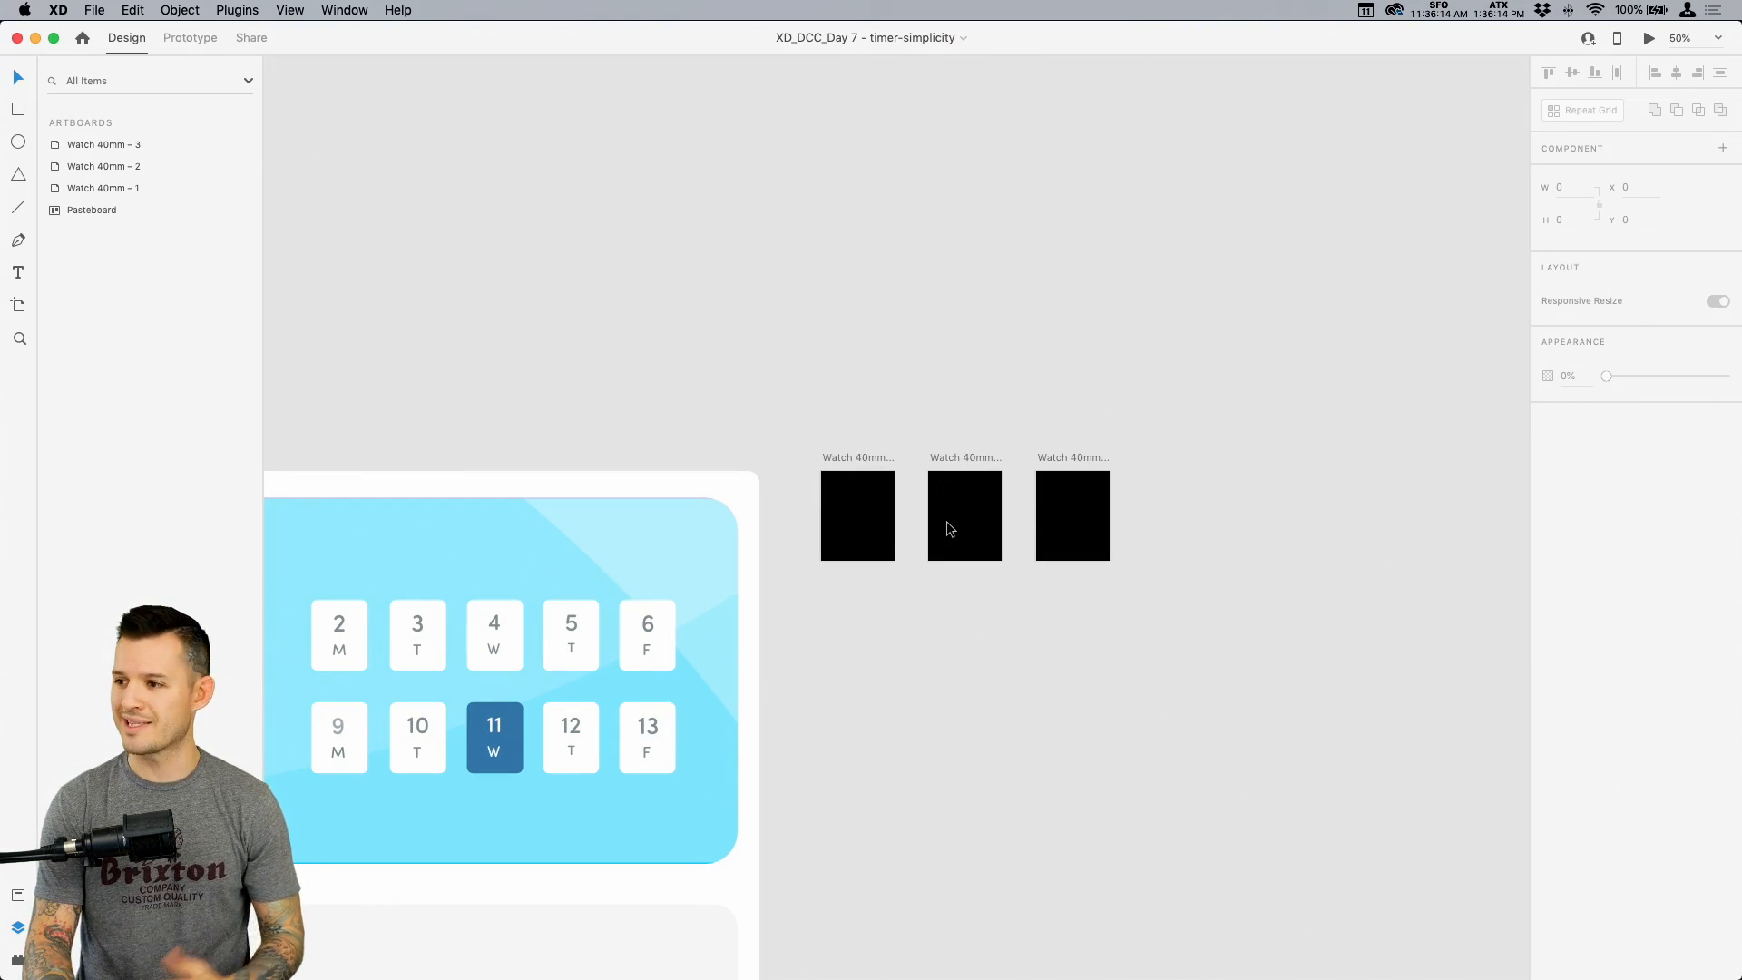
{"action": "key", "text": "super+equal"}
{"action": "key", "text": "super+equal"}
{"action": "key", "text": "super+equal"}
{"action": "key", "text": "super+equal"}
{"action": "key", "text": "super+equal"}
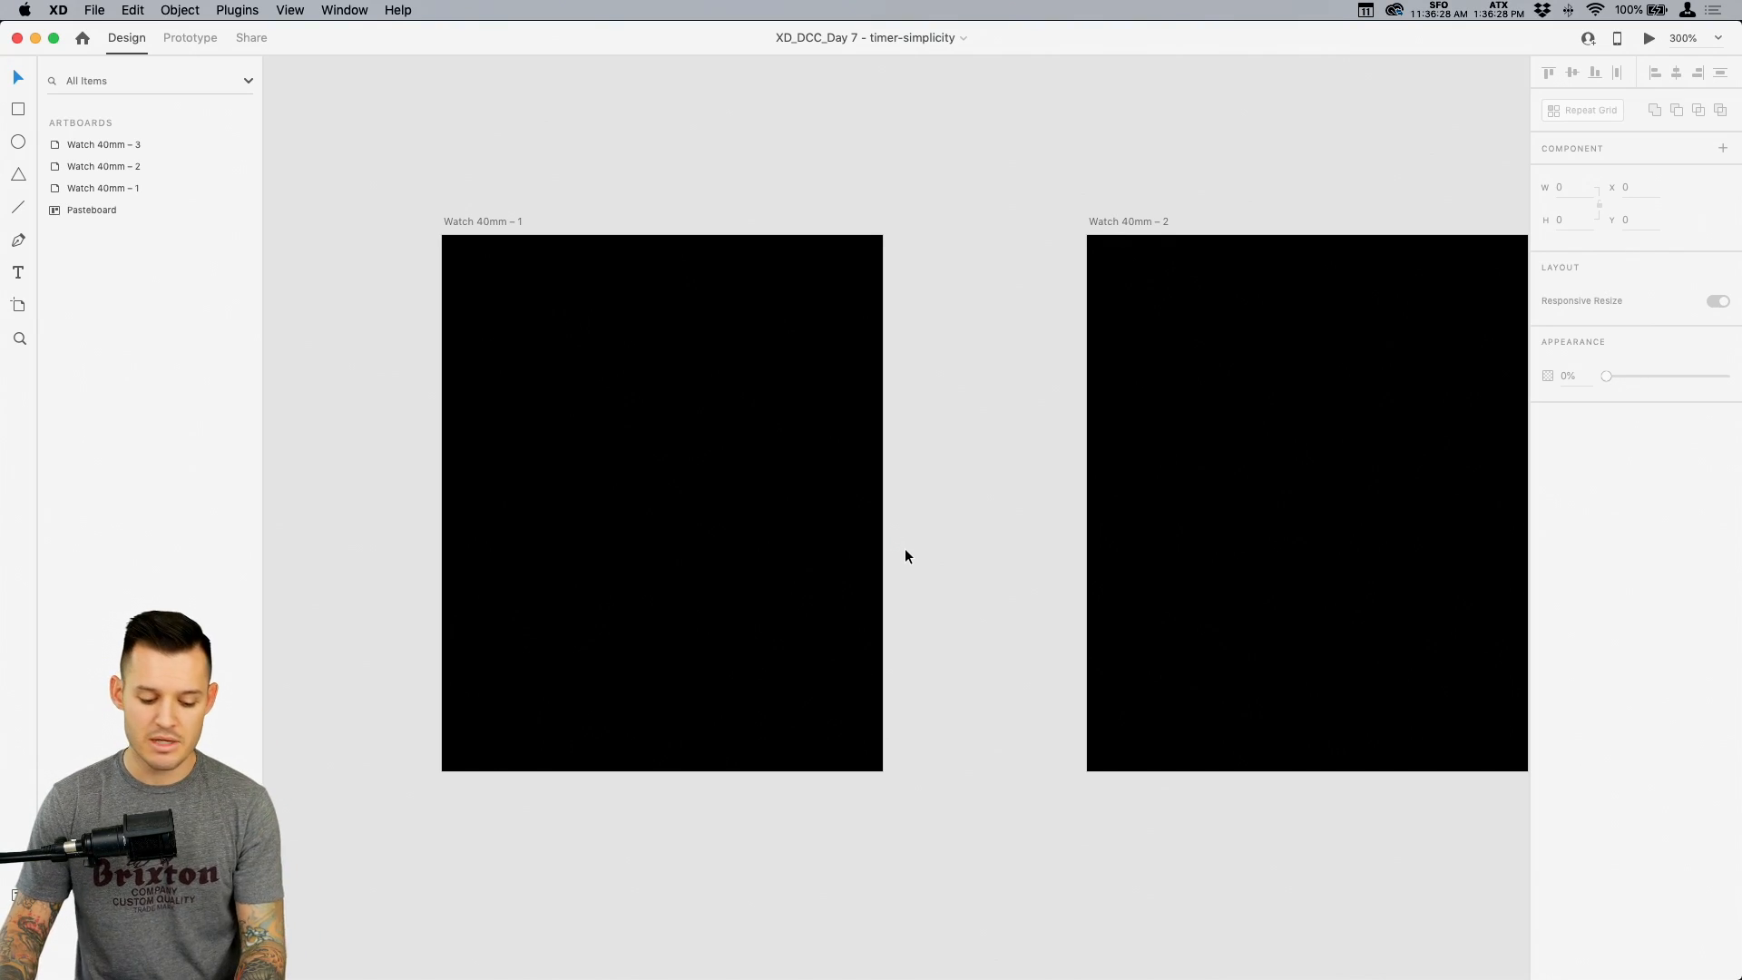
Draw a circle about 120 × 120 on the first watch artboard and center it on the artboard
{"action": "left_click_drag", "start_coordinate": [905, 551], "coordinate": [1148, 548]}
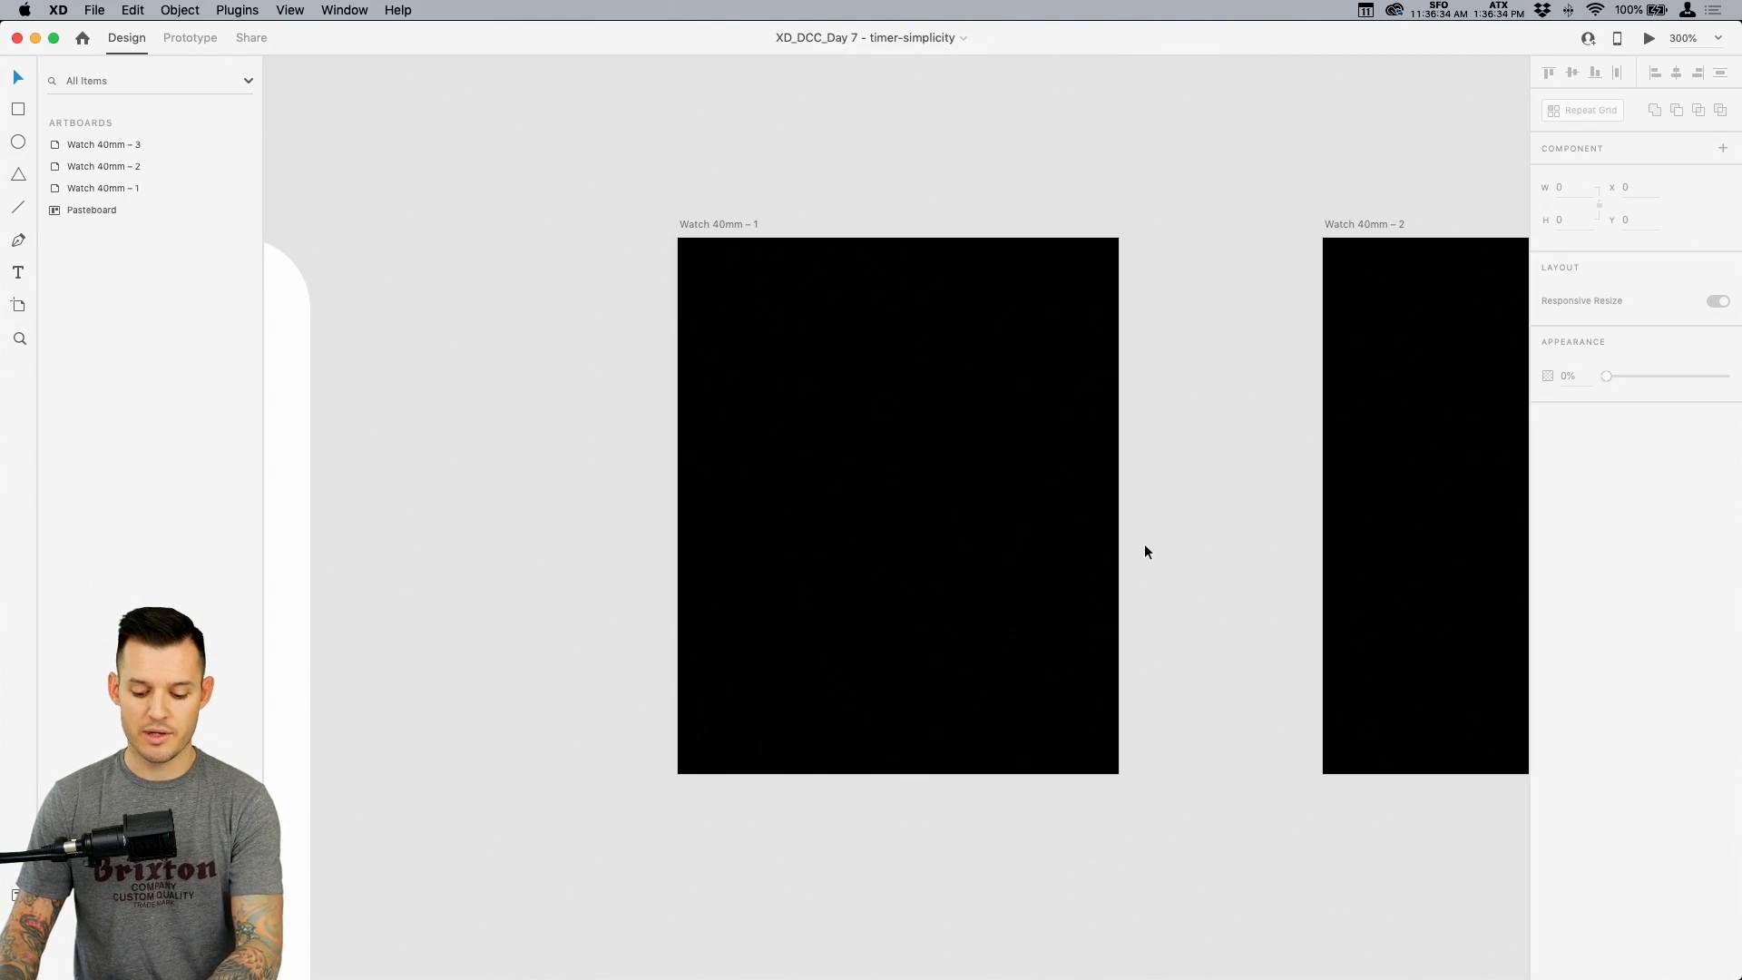
{"action": "key", "text": "e"}
{"action": "mouse_move", "coordinate": [724, 349]}
{"action": "left_mouse_down"}
{"action": "mouse_move", "coordinate": [1105, 681]}
{"action": "mouse_move", "coordinate": [1050, 675]}
{"action": "left_mouse_up"}
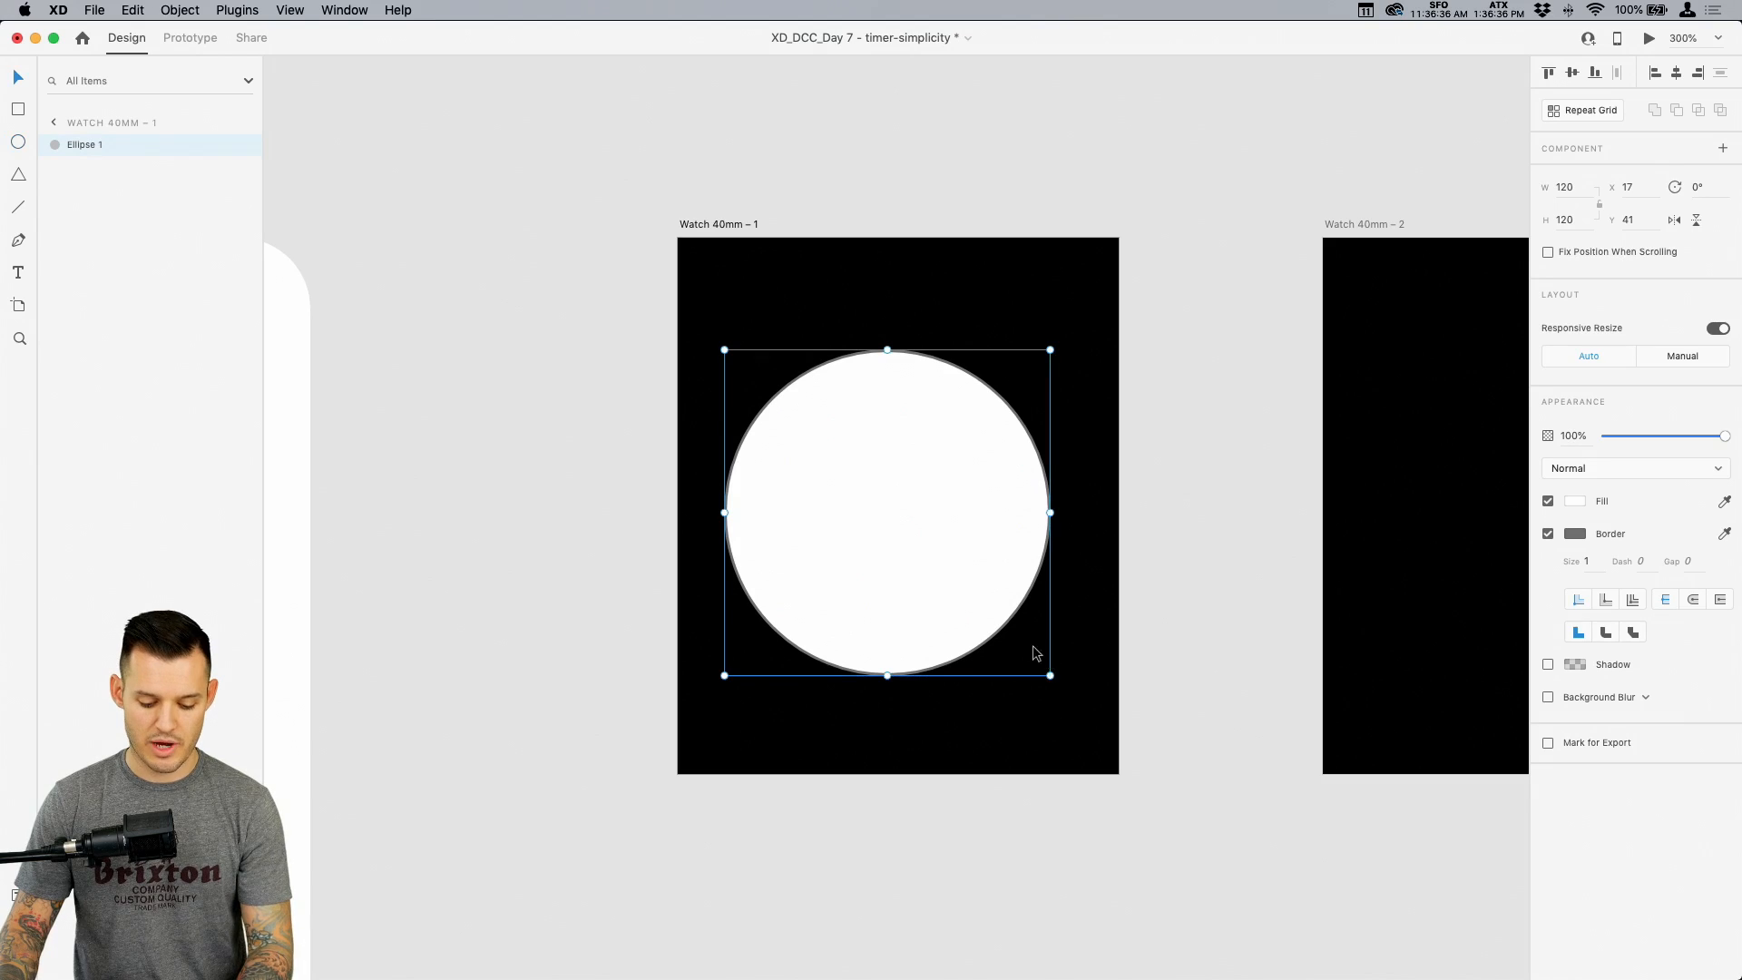
{"action": "left_click_drag", "start_coordinate": [934, 502], "coordinate": [947, 496]}
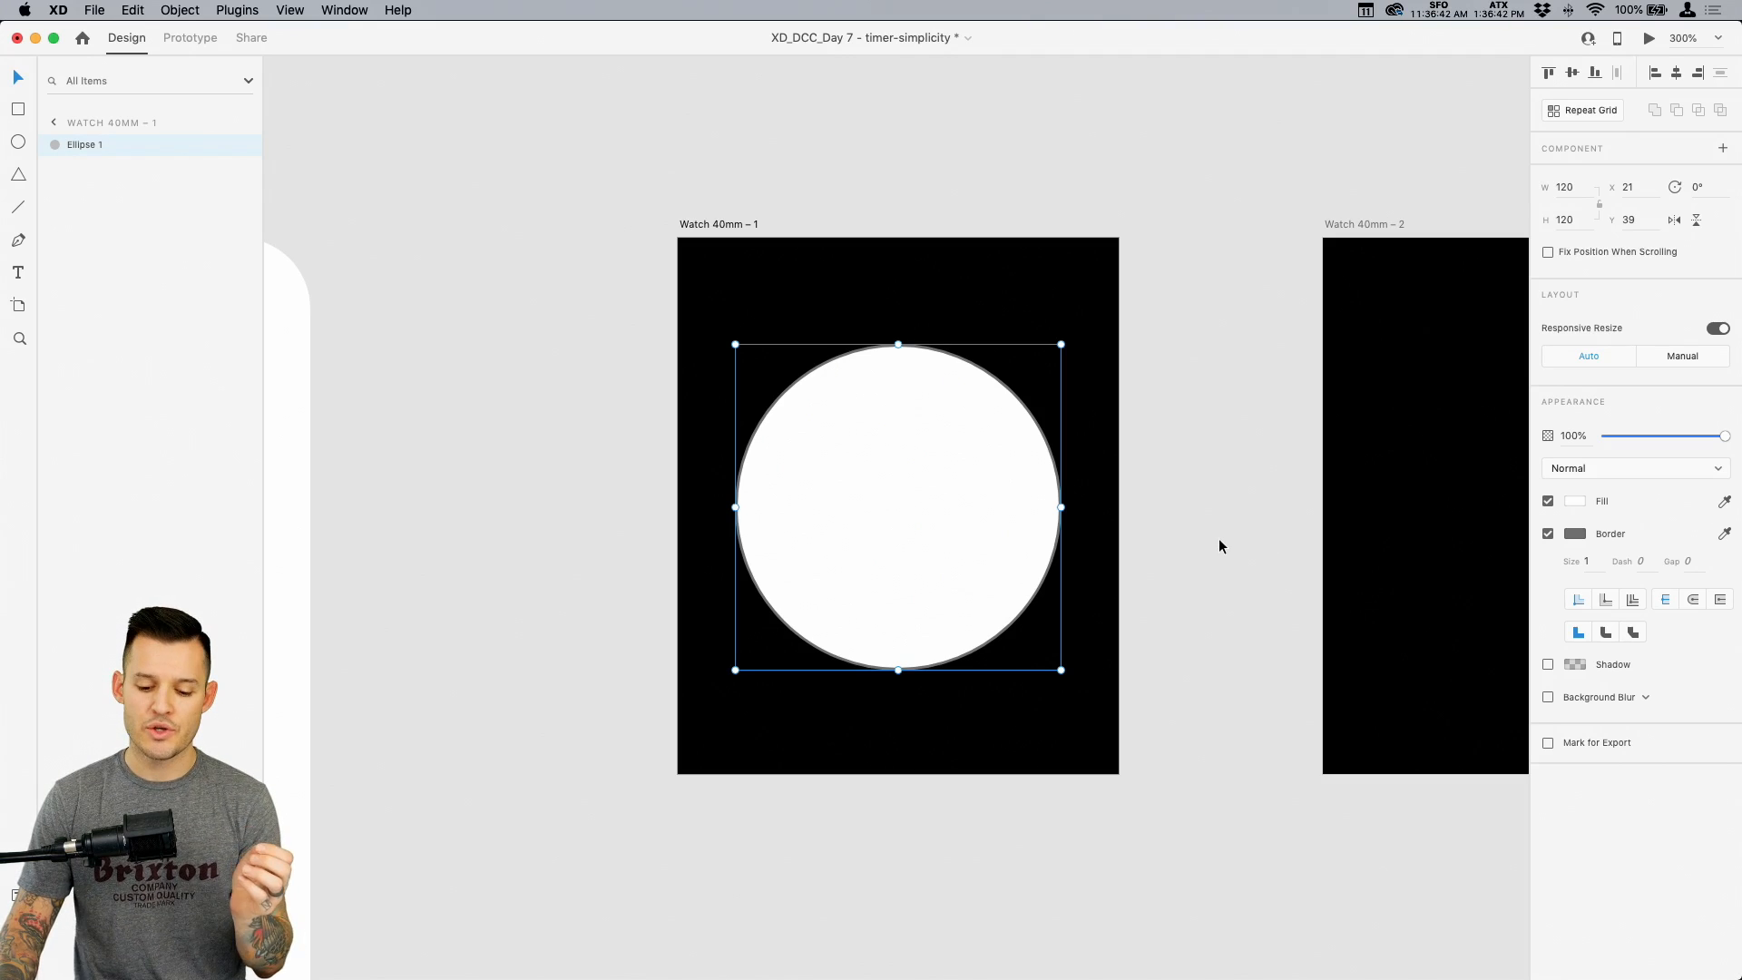
Give the circle a borderless yellow #FFC400 fill and shrink it around its center to about 104 × 104
{"action": "left_click", "coordinate": [1548, 534]}
{"action": "left_click", "coordinate": [1573, 502]}
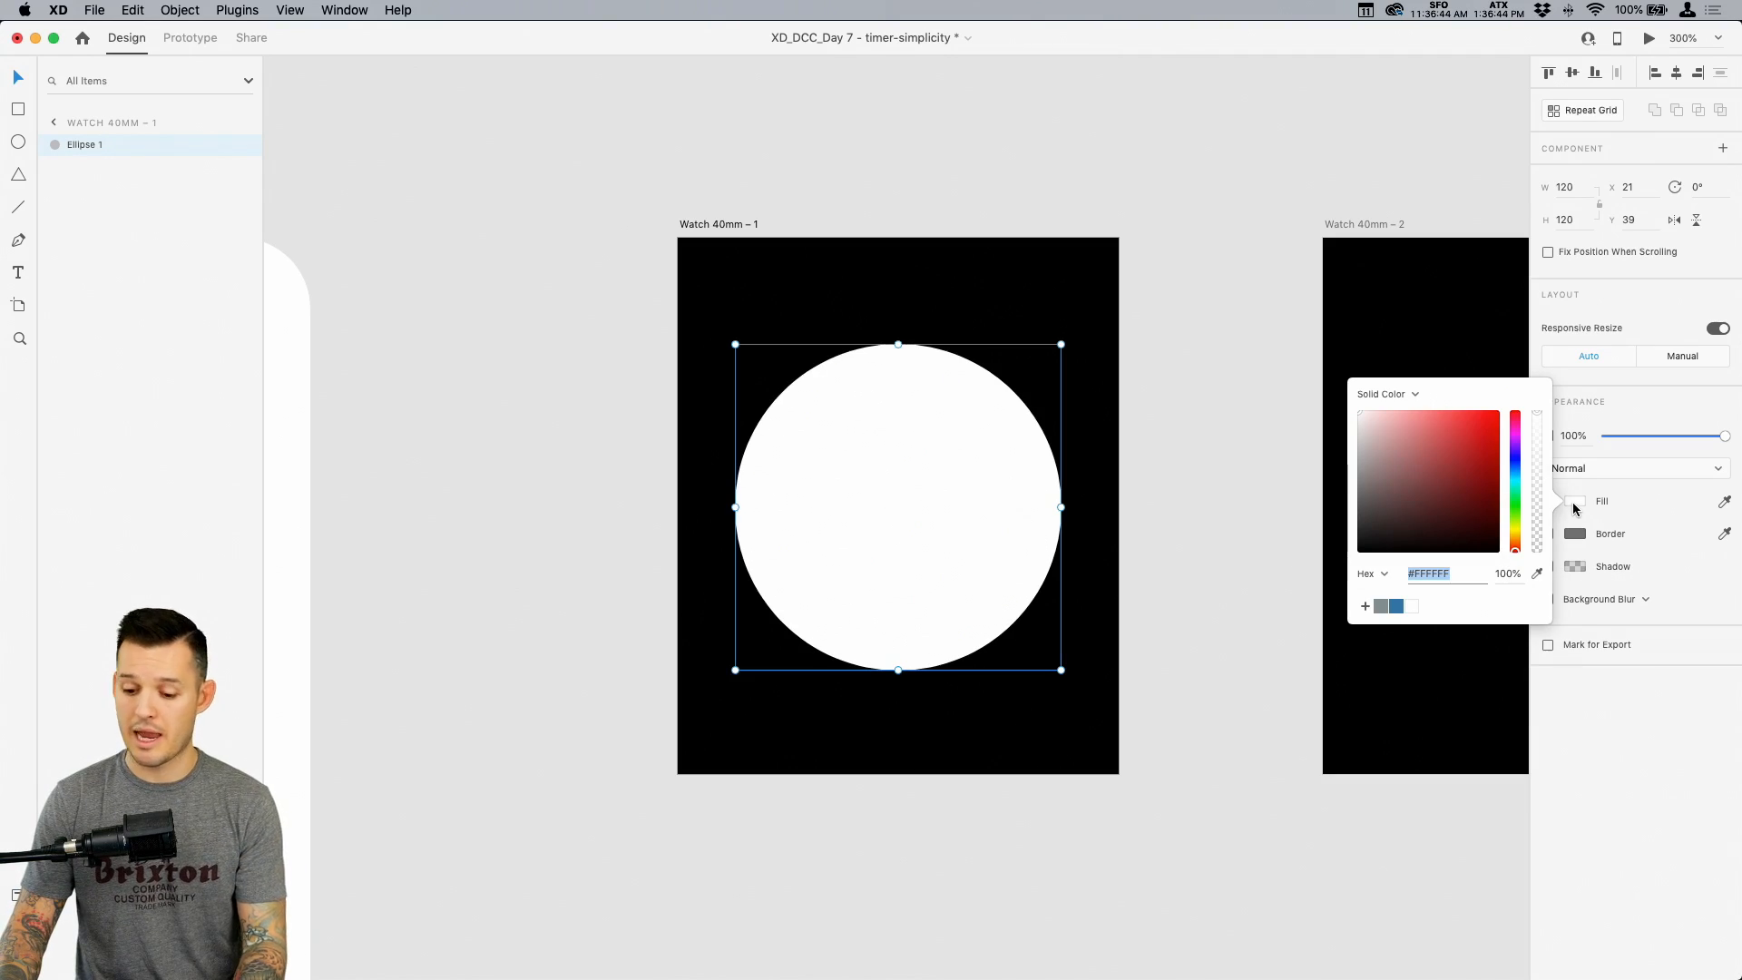
{"action": "left_click_drag", "start_coordinate": [1516, 545], "coordinate": [1499, 382]}
{"action": "mouse_move", "coordinate": [1515, 506]}
{"action": "left_mouse_down"}
{"action": "mouse_move", "coordinate": [1515, 486]}
{"action": "mouse_move", "coordinate": [1520, 537]}
{"action": "left_mouse_up"}
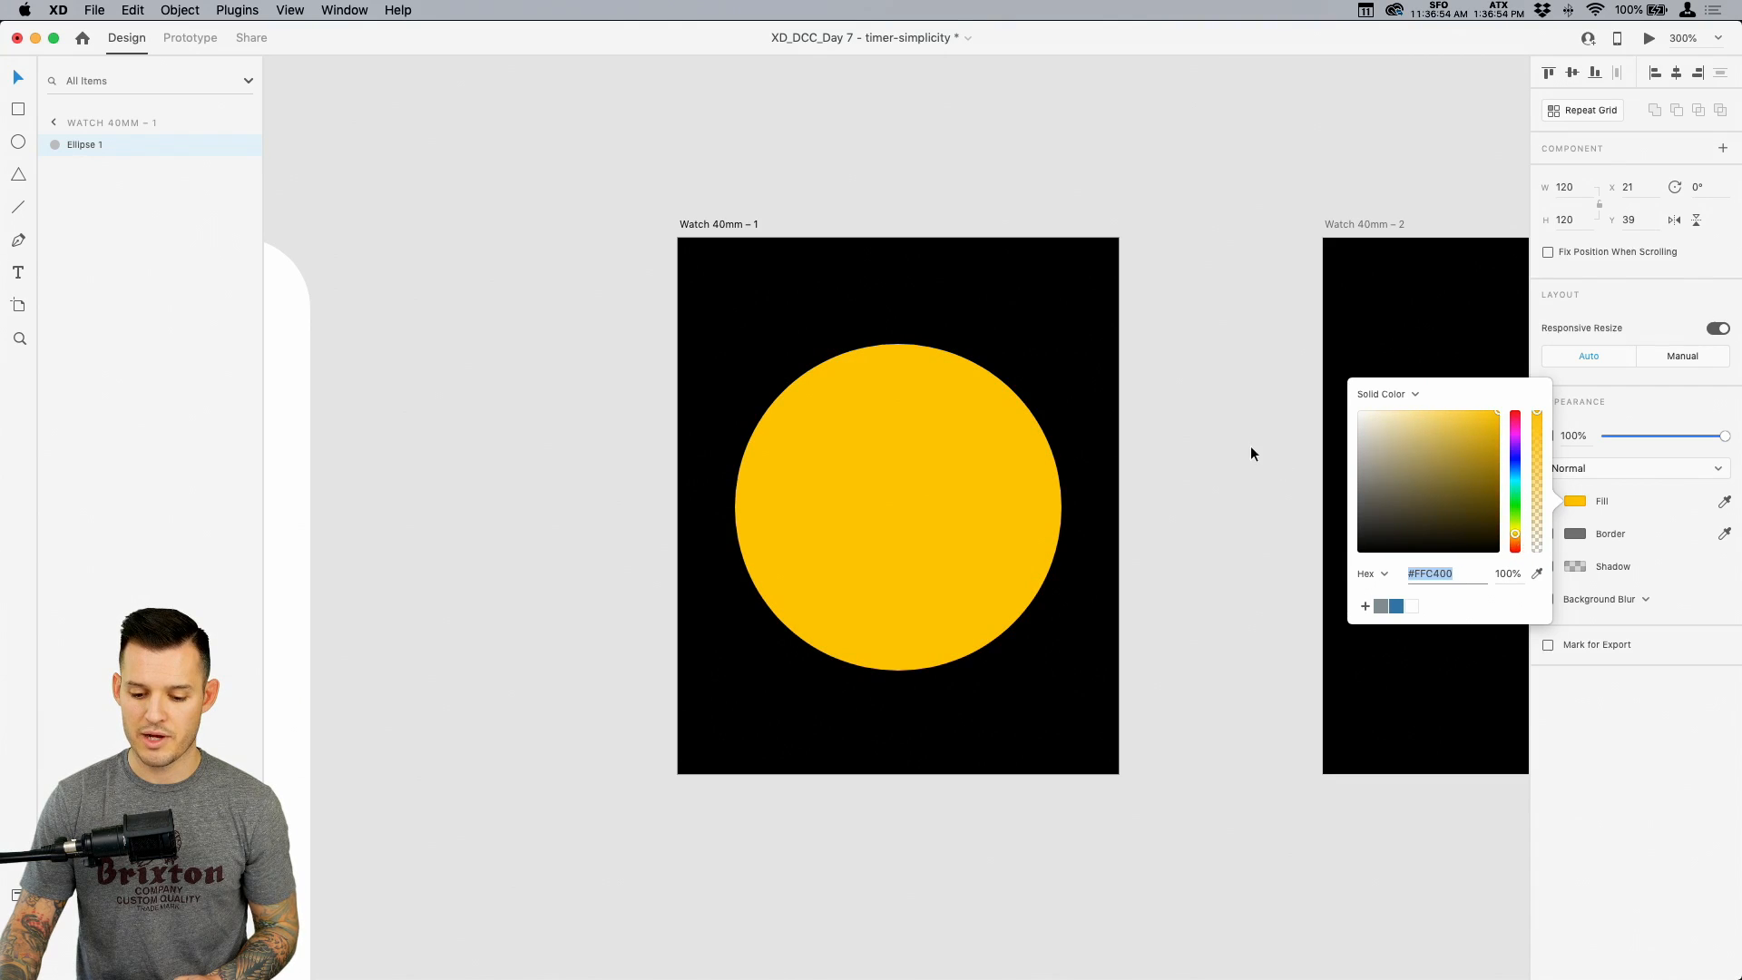
{"action": "left_click", "coordinate": [906, 444]}
{"action": "left_click_drag", "start_coordinate": [1060, 348], "coordinate": [1039, 366]}
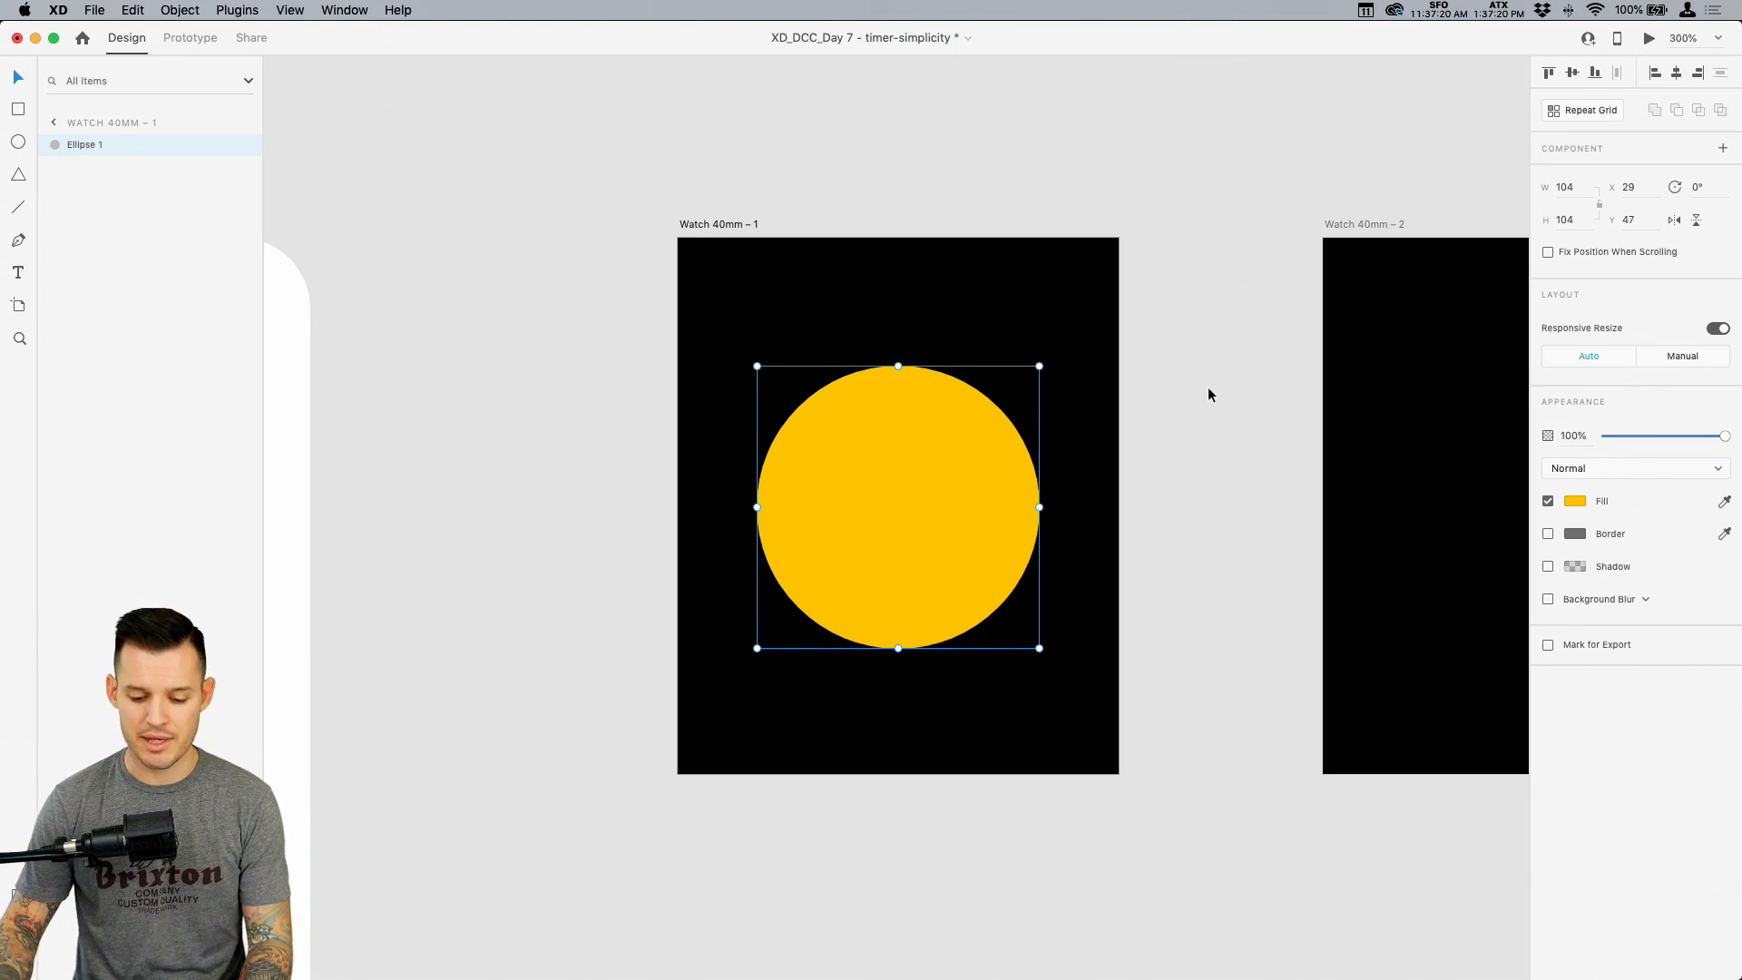
Add the text "Start" on the yellow circle and set its font to Roboto
{"action": "left_click", "coordinate": [822, 495]}
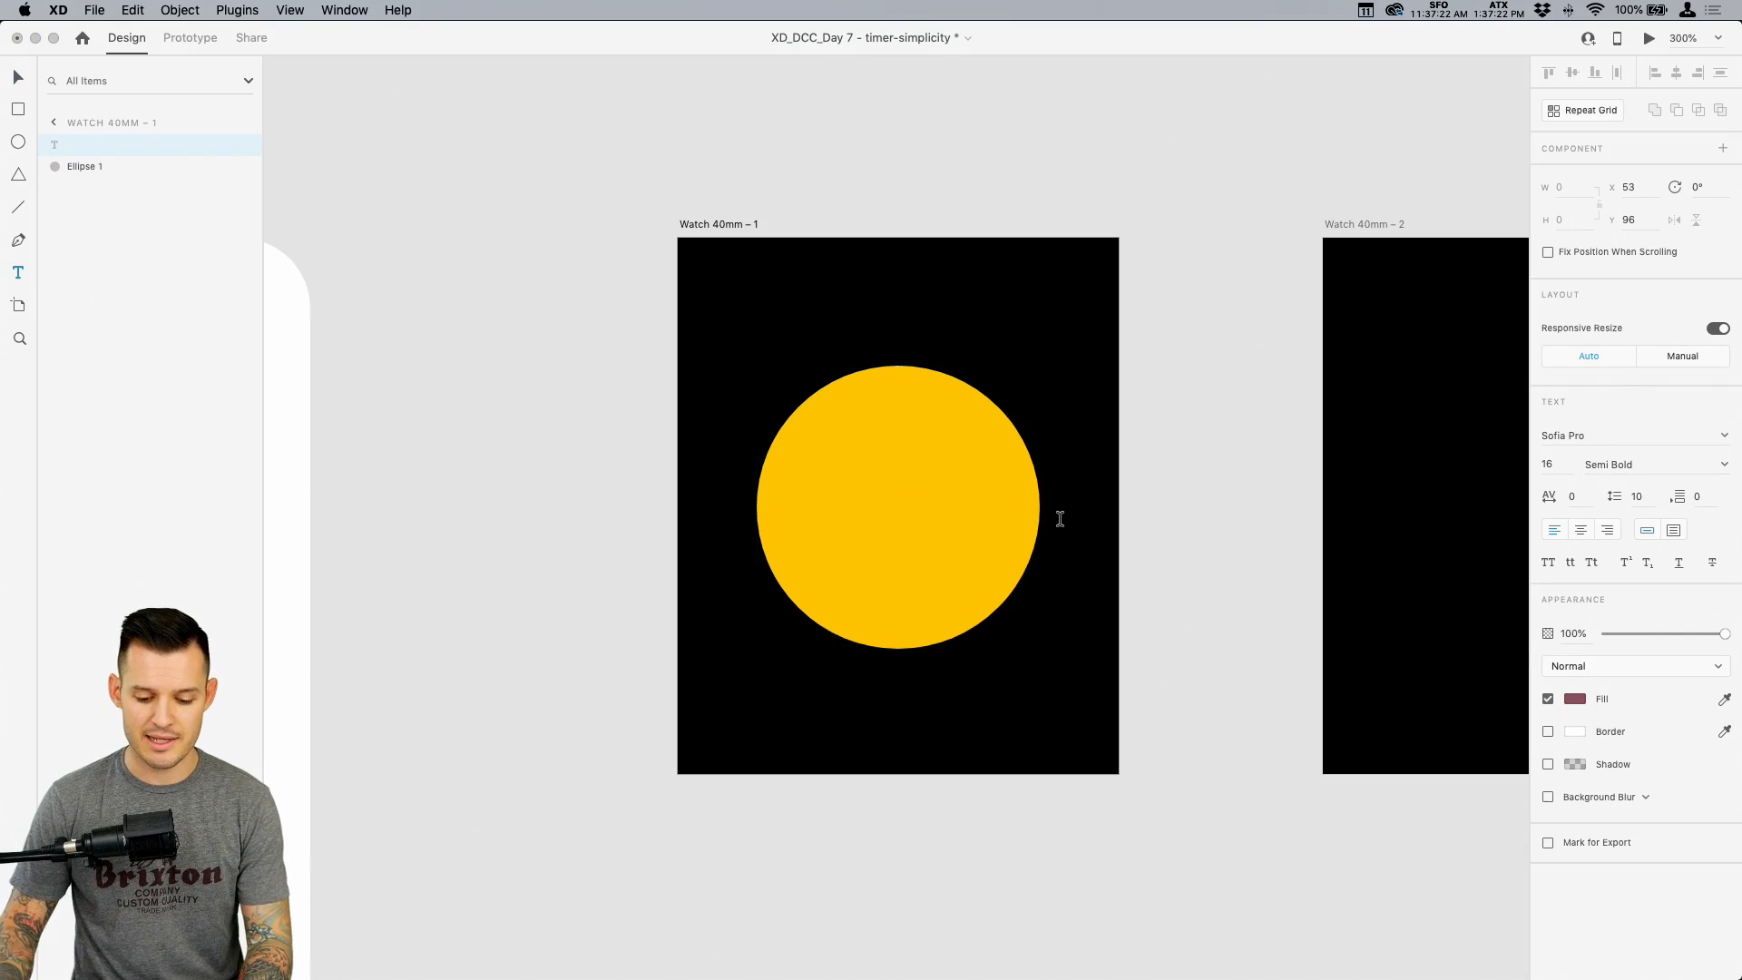
{"action": "type", "text": "Start"}
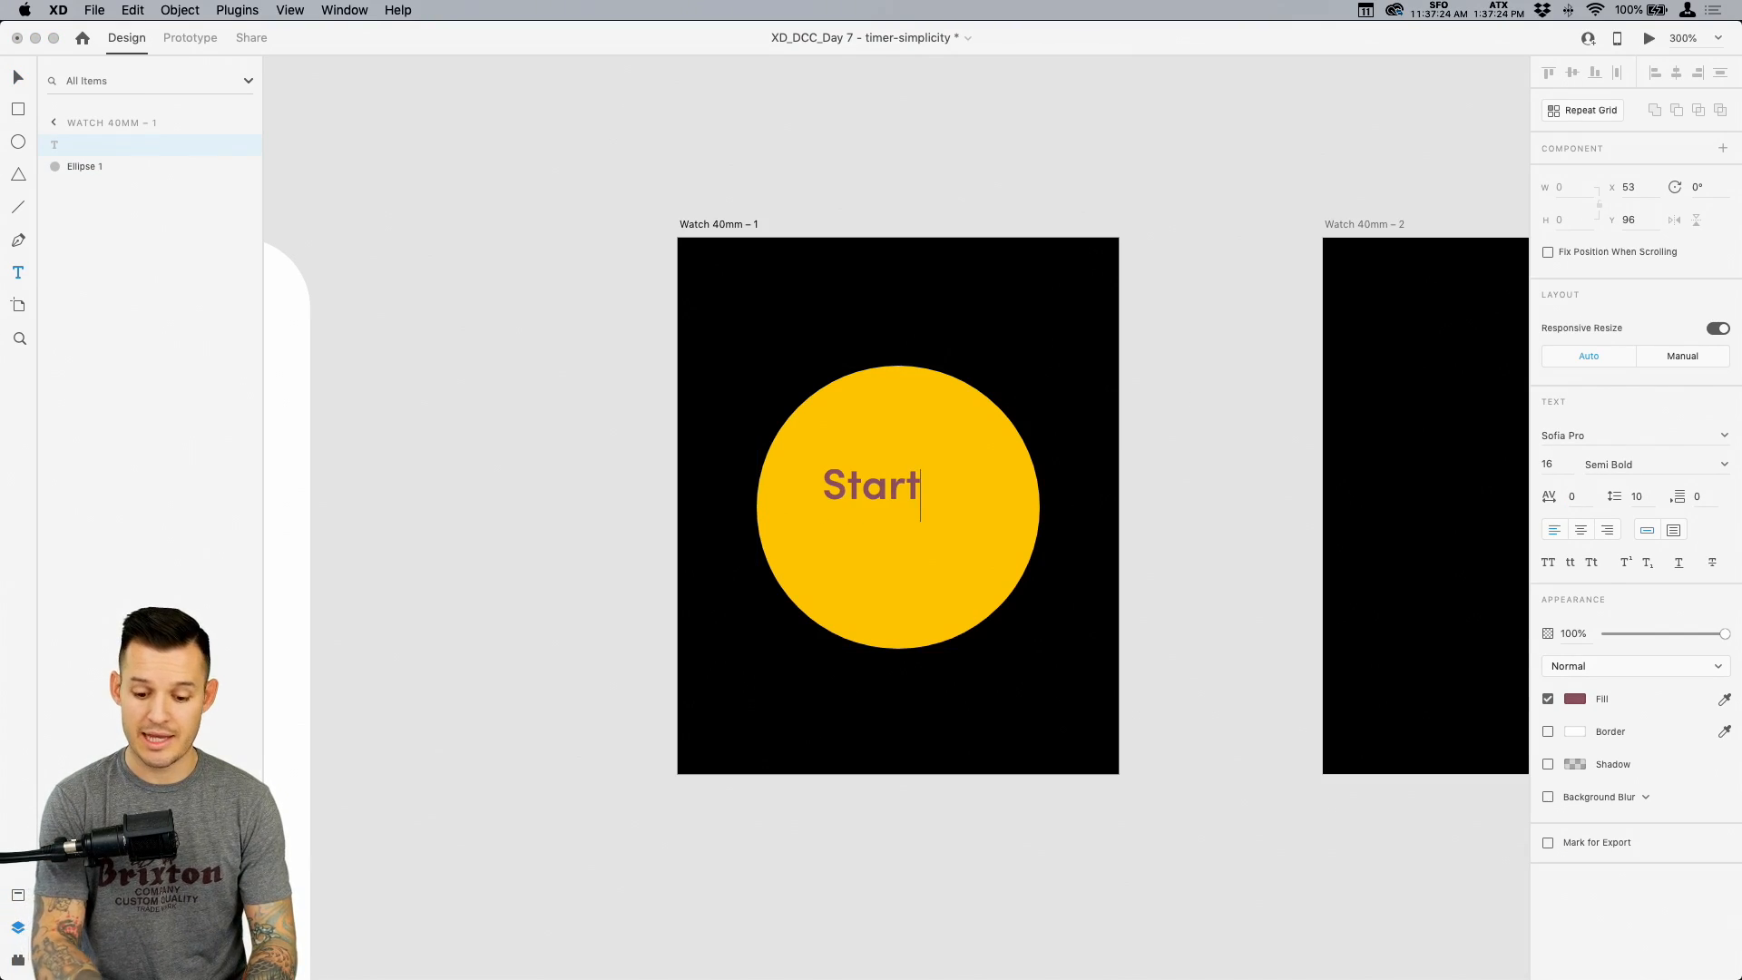
{"action": "key", "text": "super+a"}
{"action": "left_click", "coordinate": [1581, 438]}
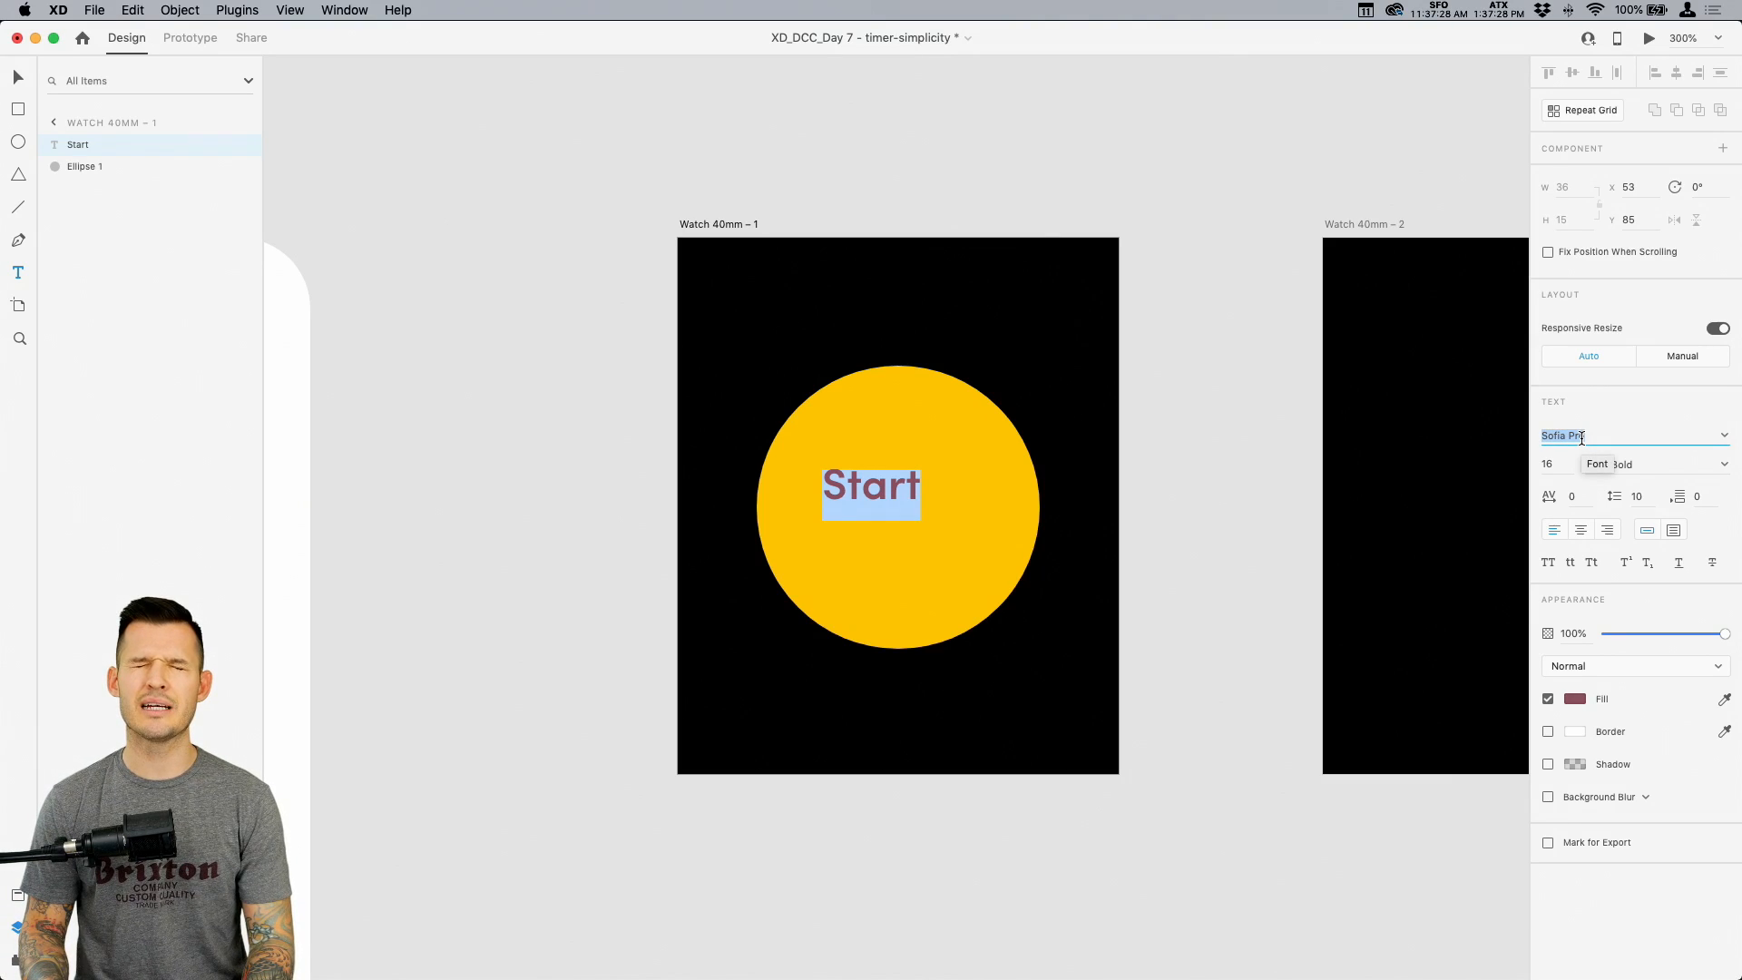
{"action": "type", "text": "Roboto"}
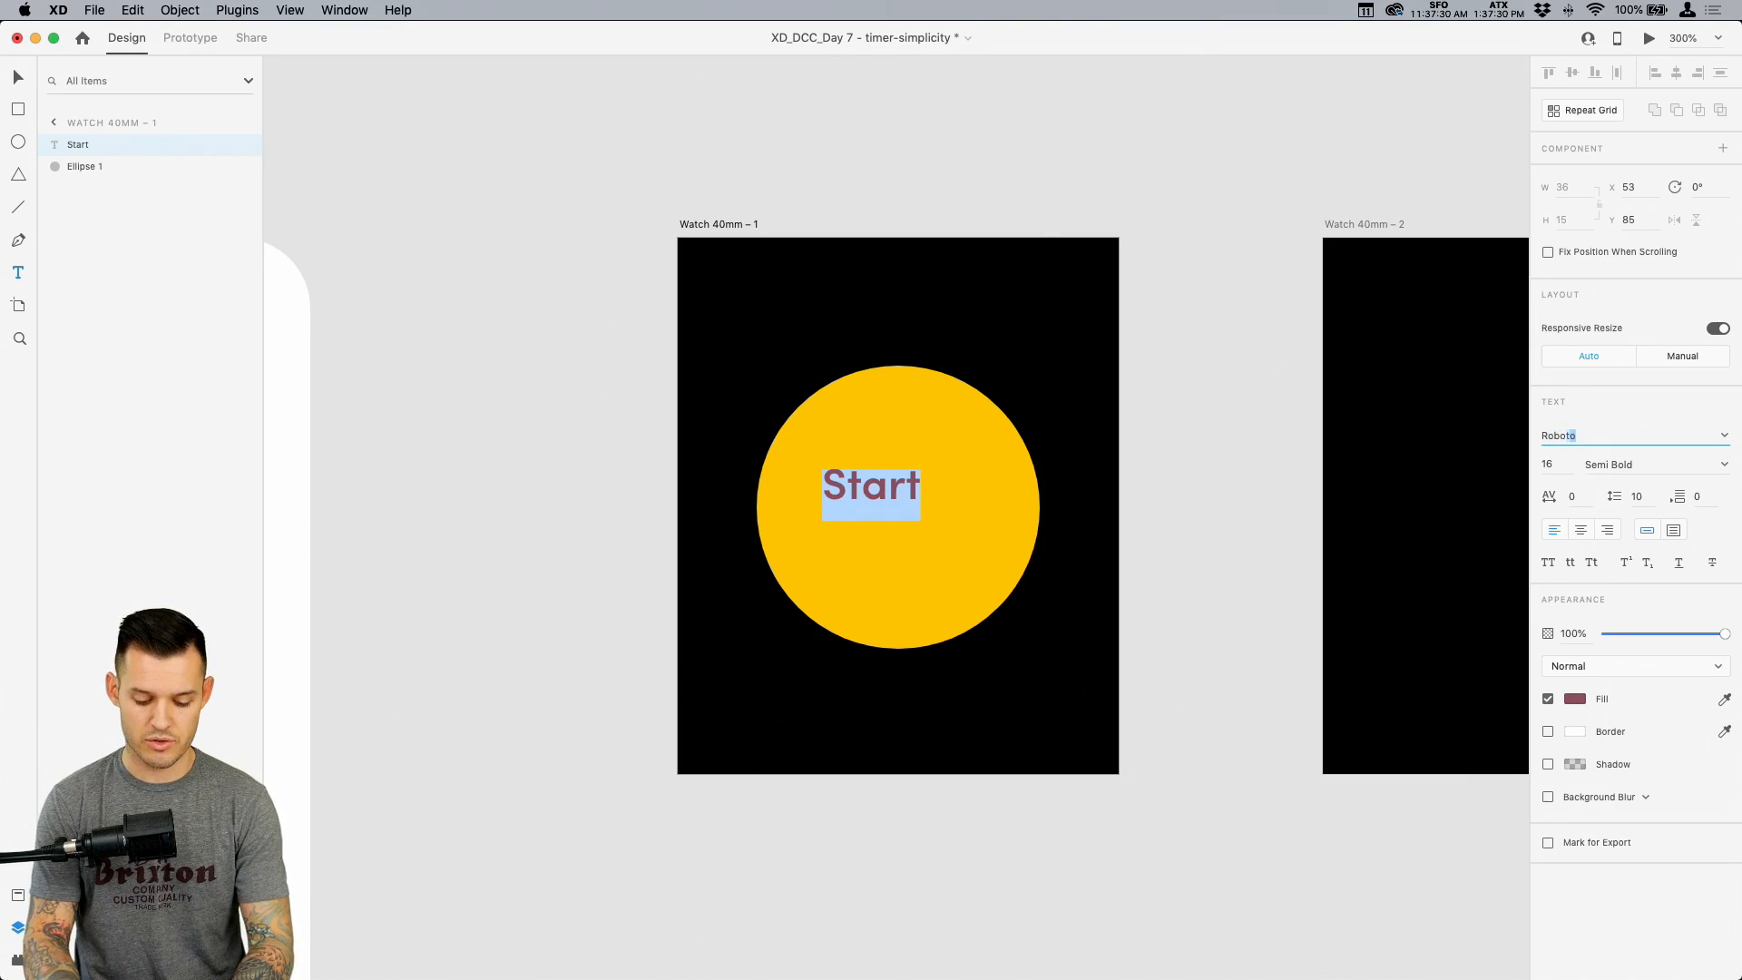
{"action": "key", "text": "Return"}
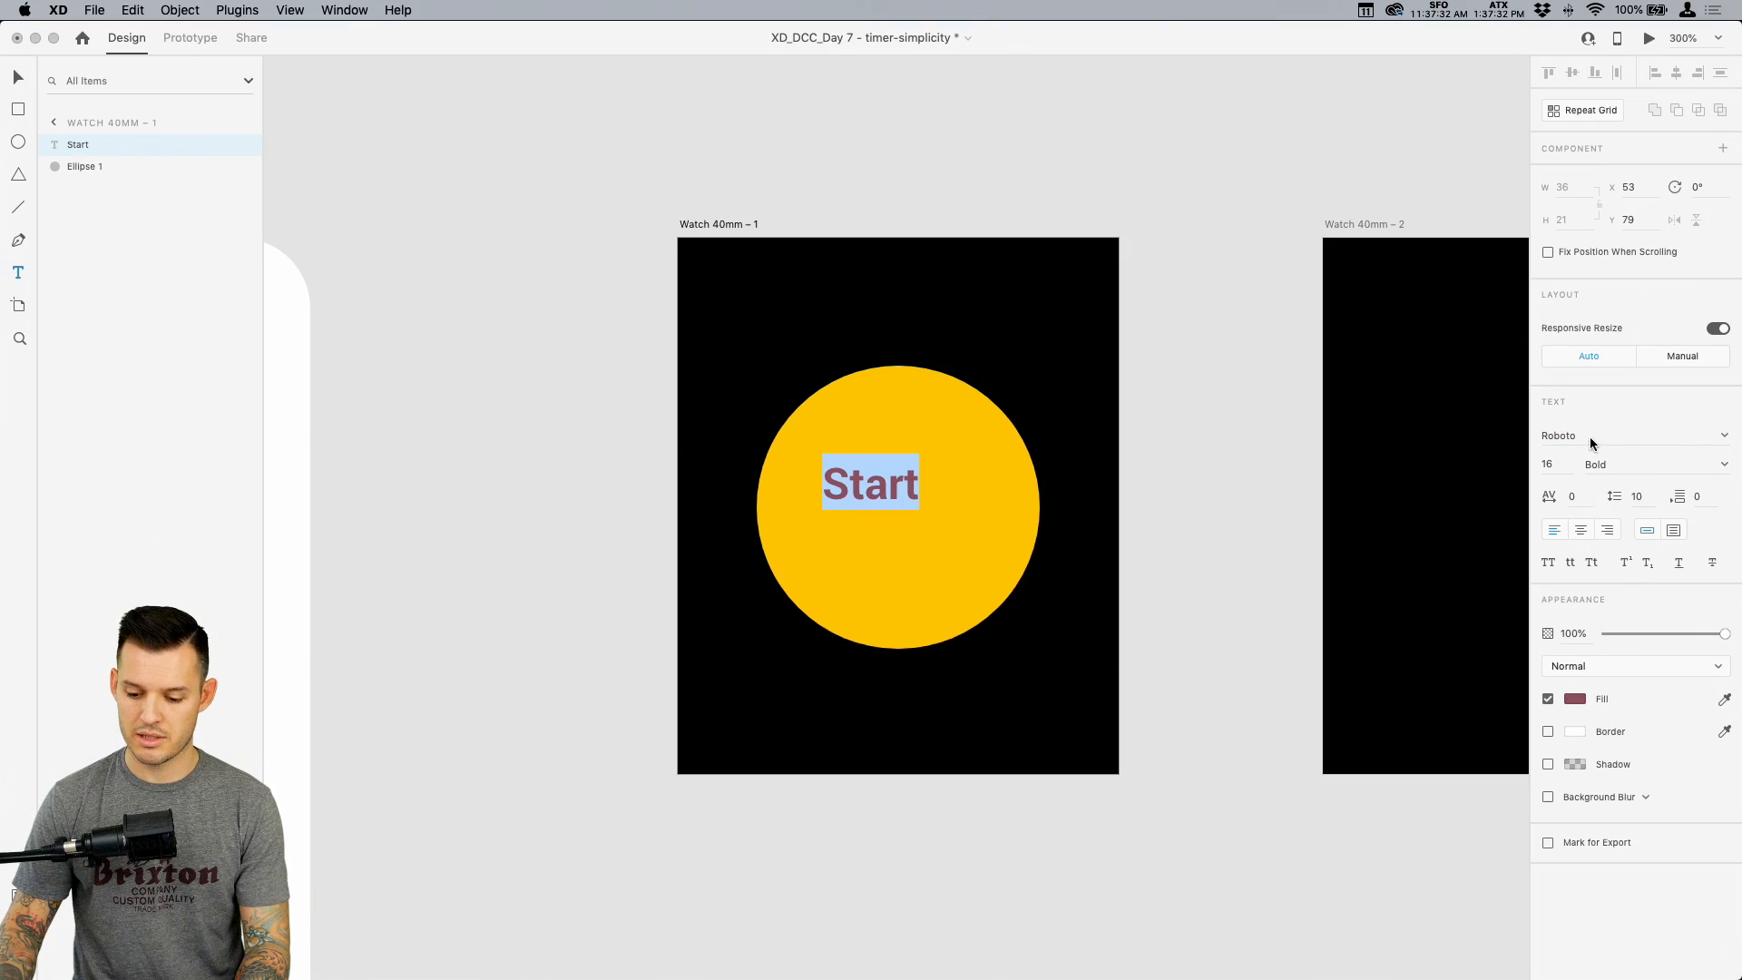
Change the Start label's font to Futura and its fill to white, #FFFFFF
{"action": "left_click", "coordinate": [1591, 439]}
{"action": "type", "text": "Futura"}
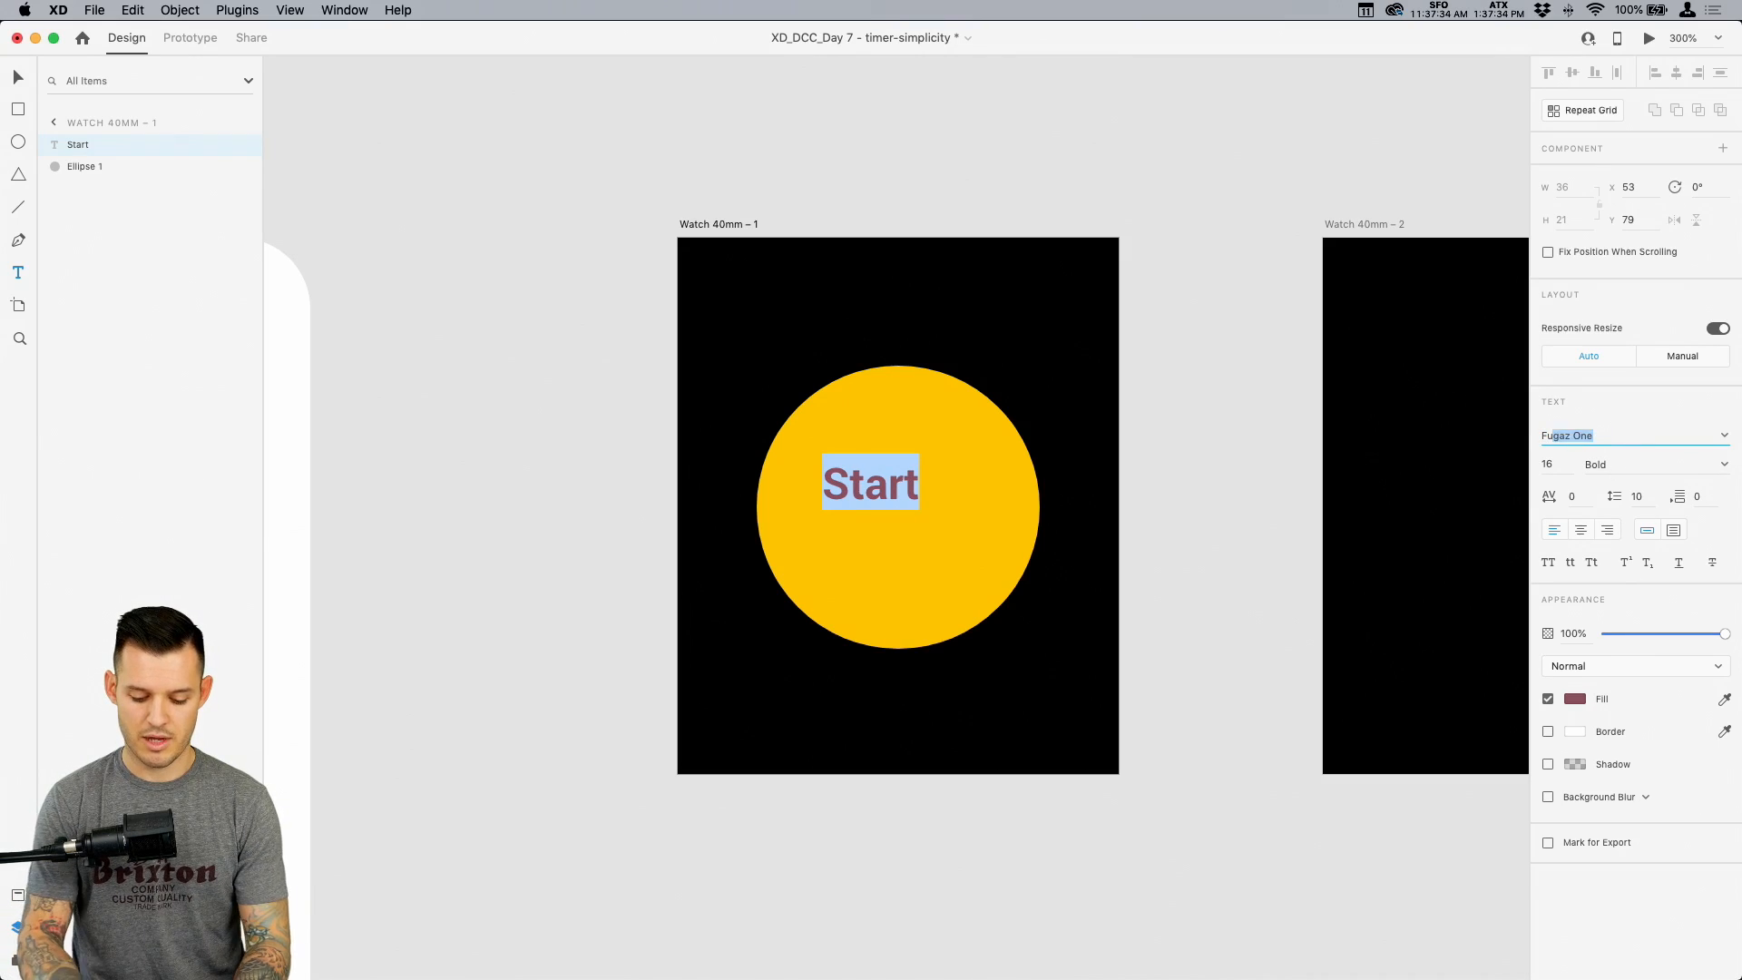
{"action": "key", "text": "Return"}
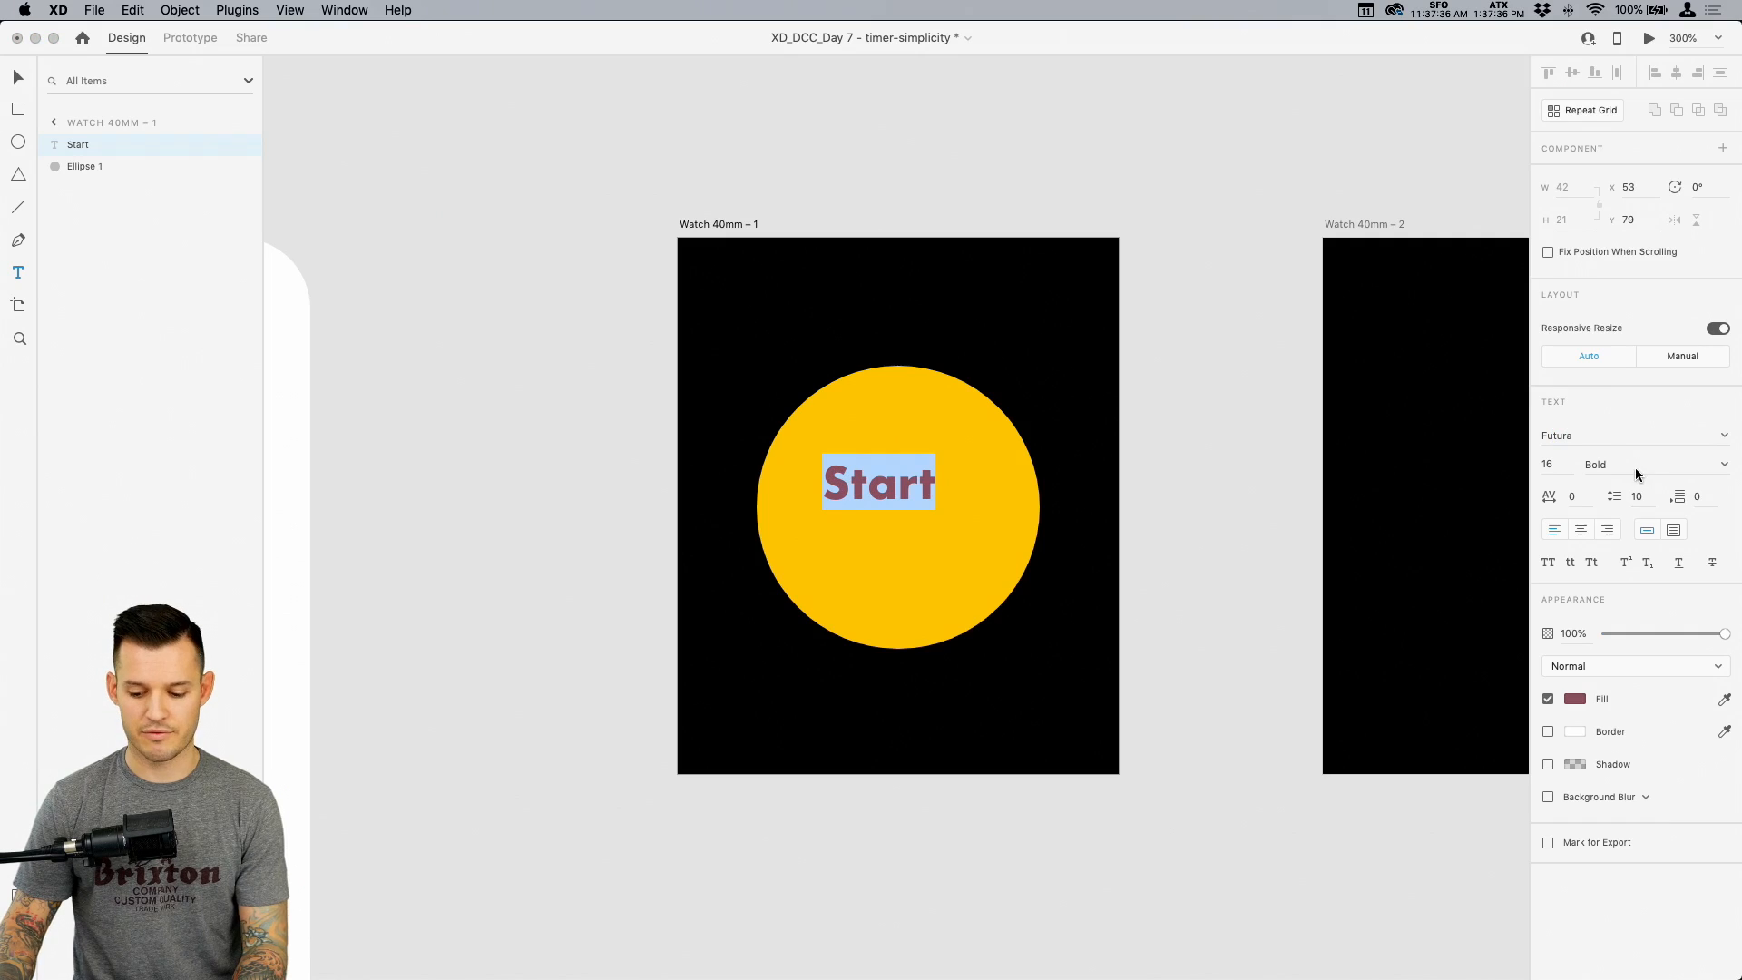
{"action": "left_click", "coordinate": [1576, 703]}
{"action": "type", "text": "fff"}
{"action": "key", "text": "Return"}
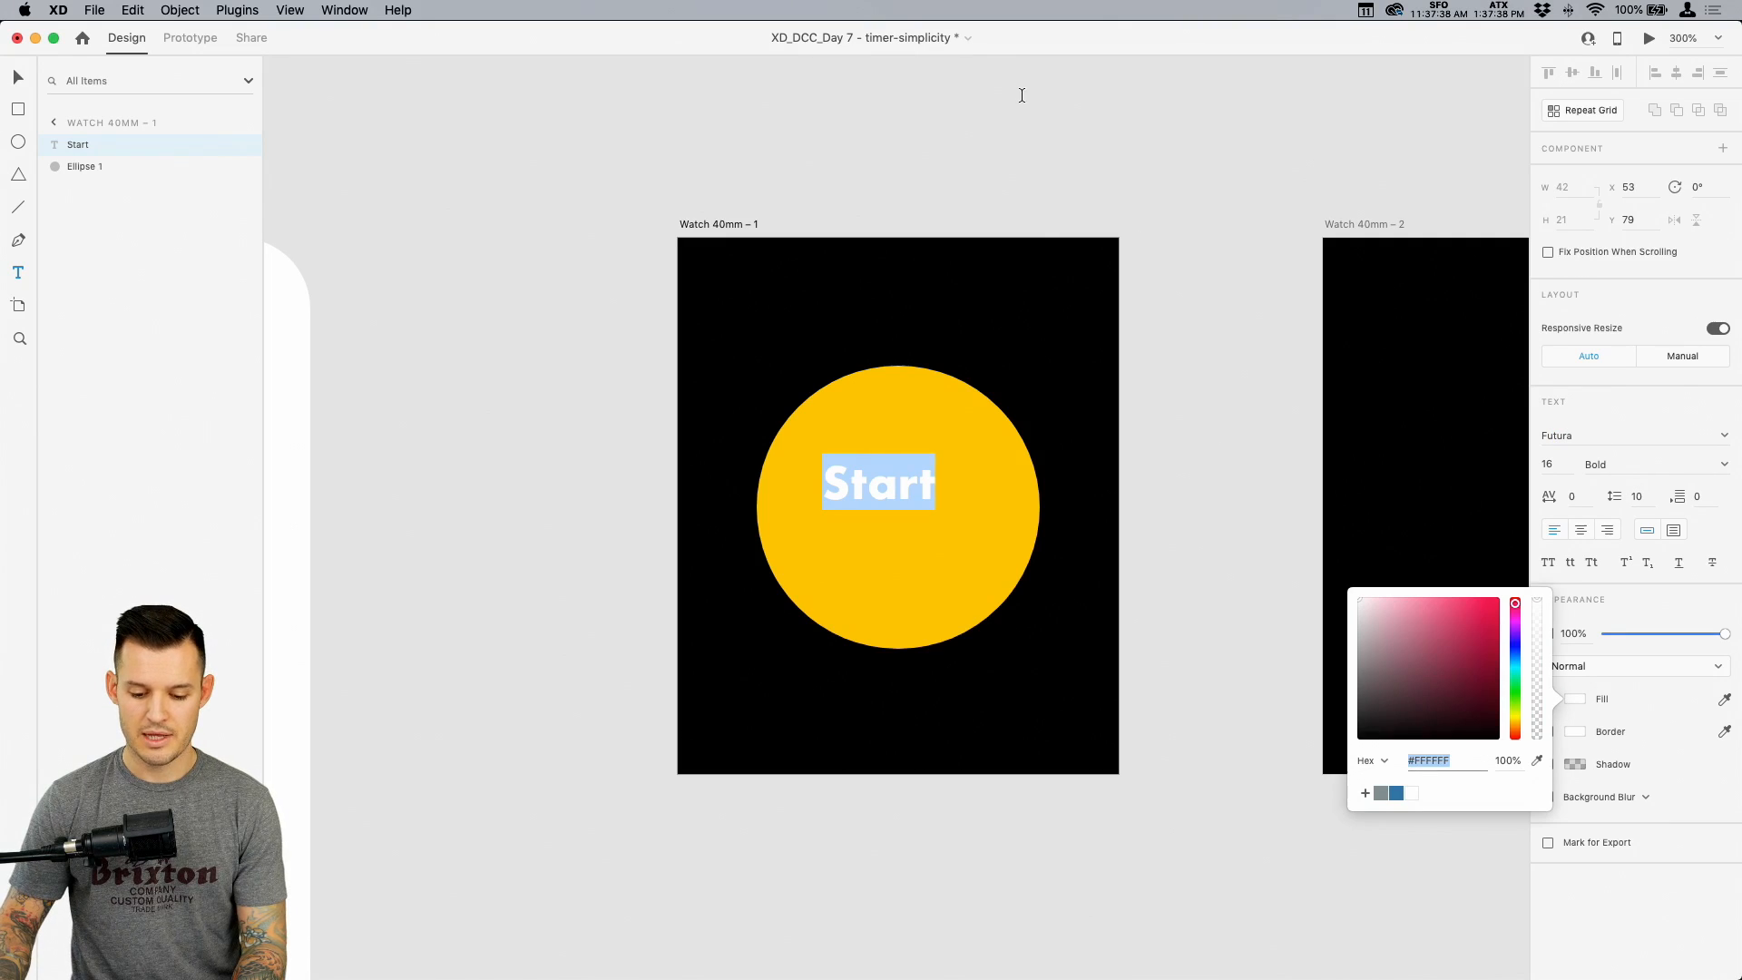
Set the Start label's font size to 36 and convert it to uppercase
{"action": "left_click", "coordinate": [1559, 461]}
{"action": "type", "text": "36"}
{"action": "key", "text": "Return"}
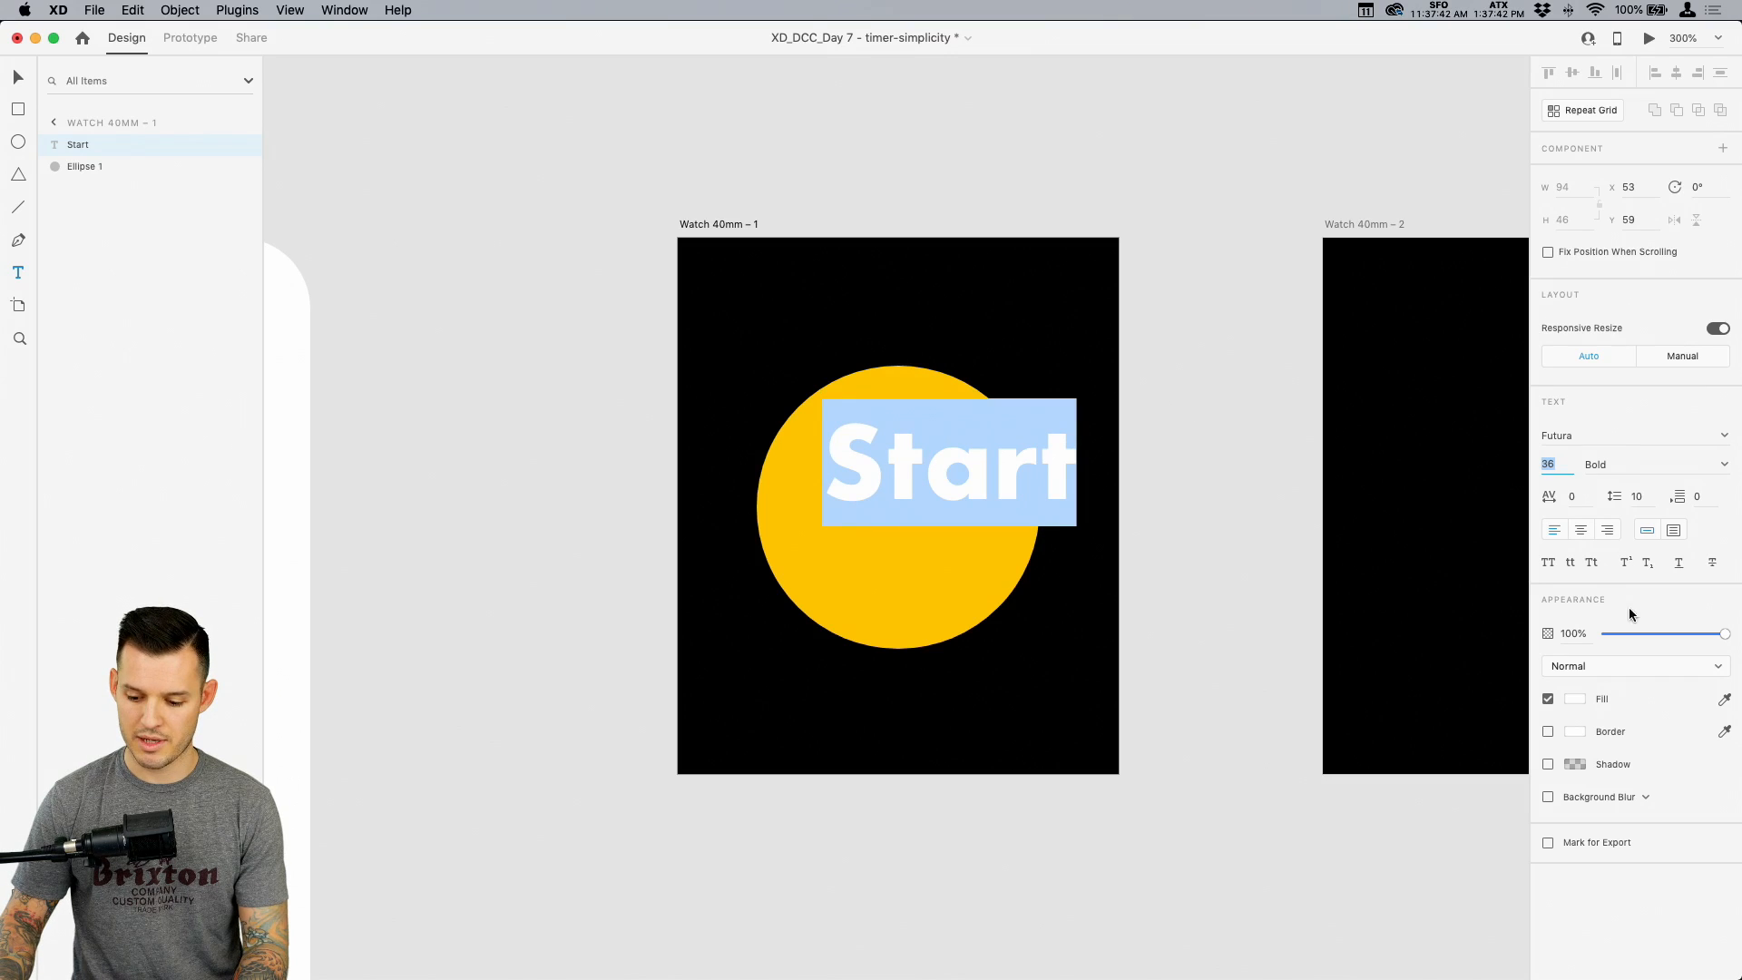
{"action": "left_click", "coordinate": [1549, 564]}
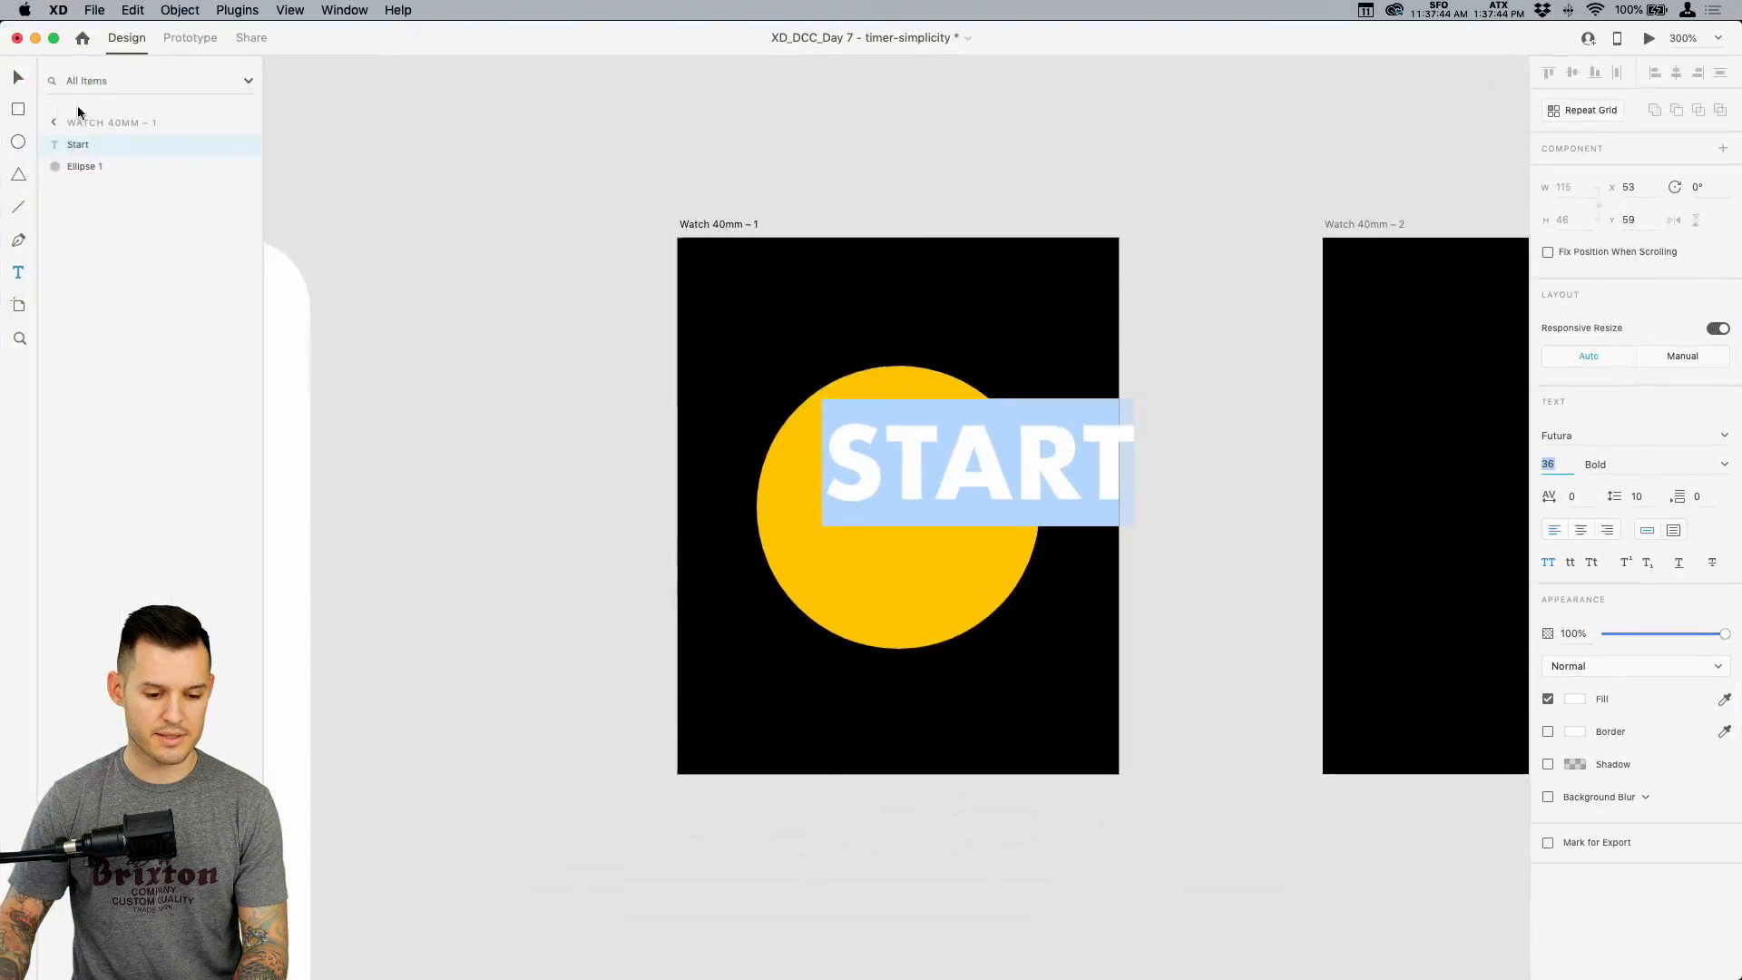
Shrink the START label to about size 25 and center it in the yellow circle
{"action": "left_click", "coordinate": [23, 84]}
{"action": "left_click_drag", "start_coordinate": [1019, 493], "coordinate": [900, 504]}
{"action": "left_click", "coordinate": [991, 136]}
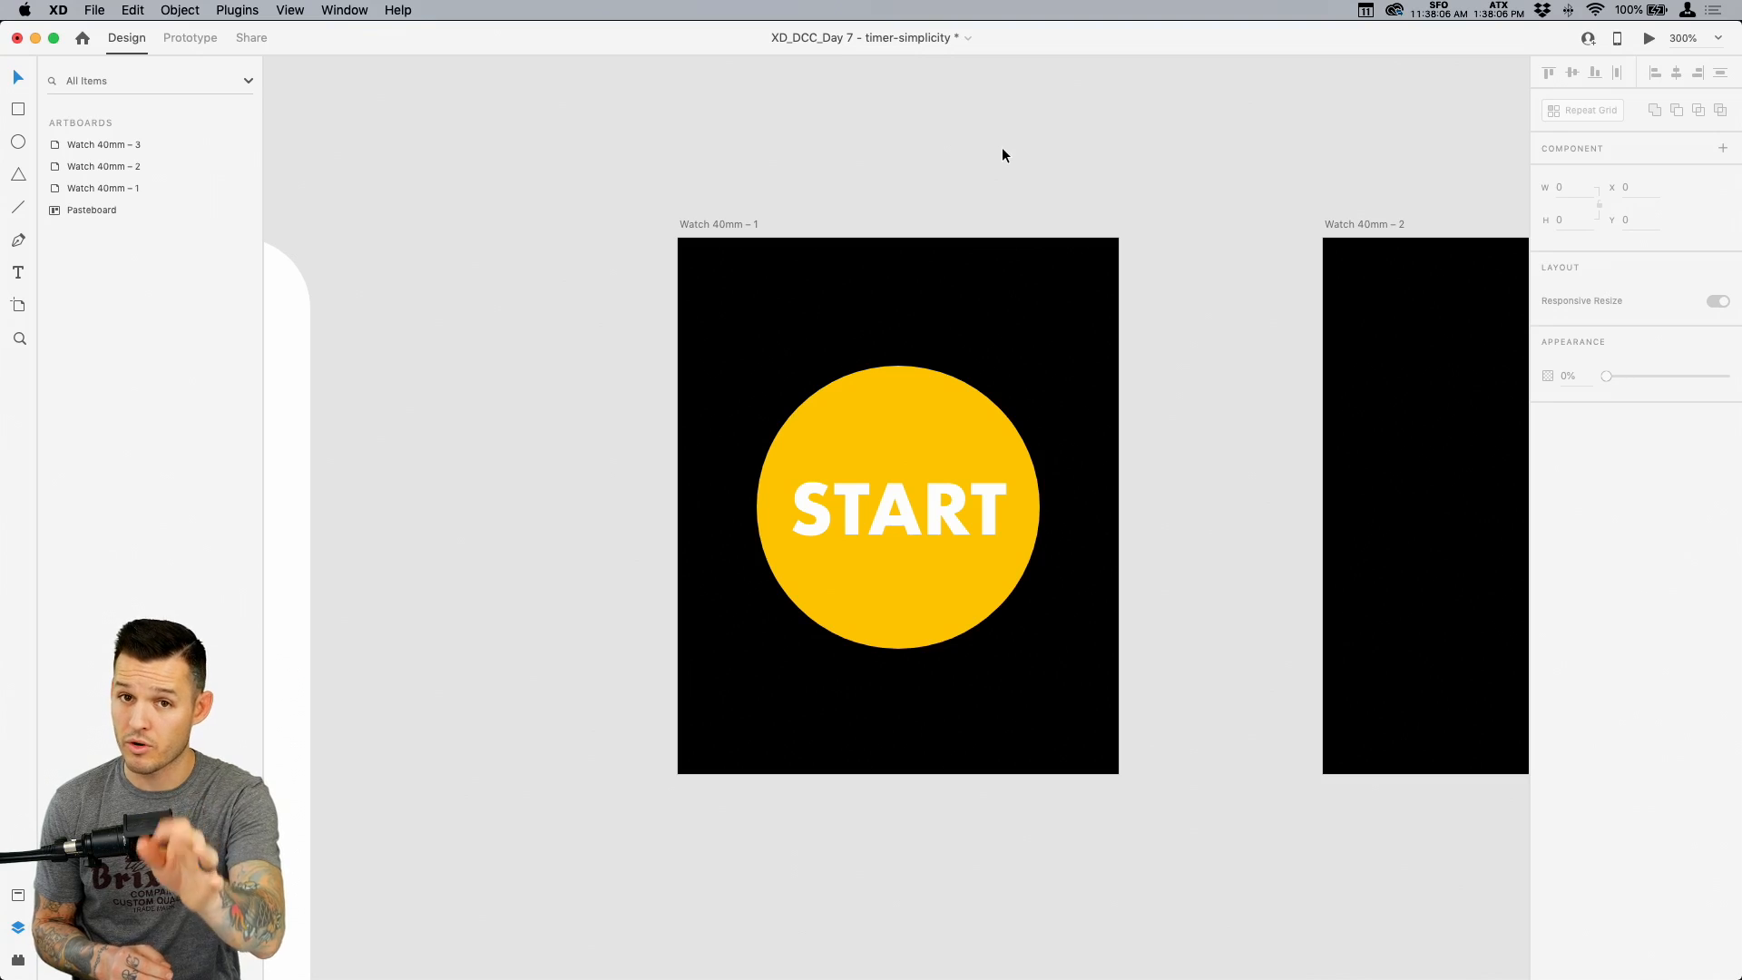
Group the START label with the yellow circle
{"action": "left_click", "coordinate": [902, 499]}
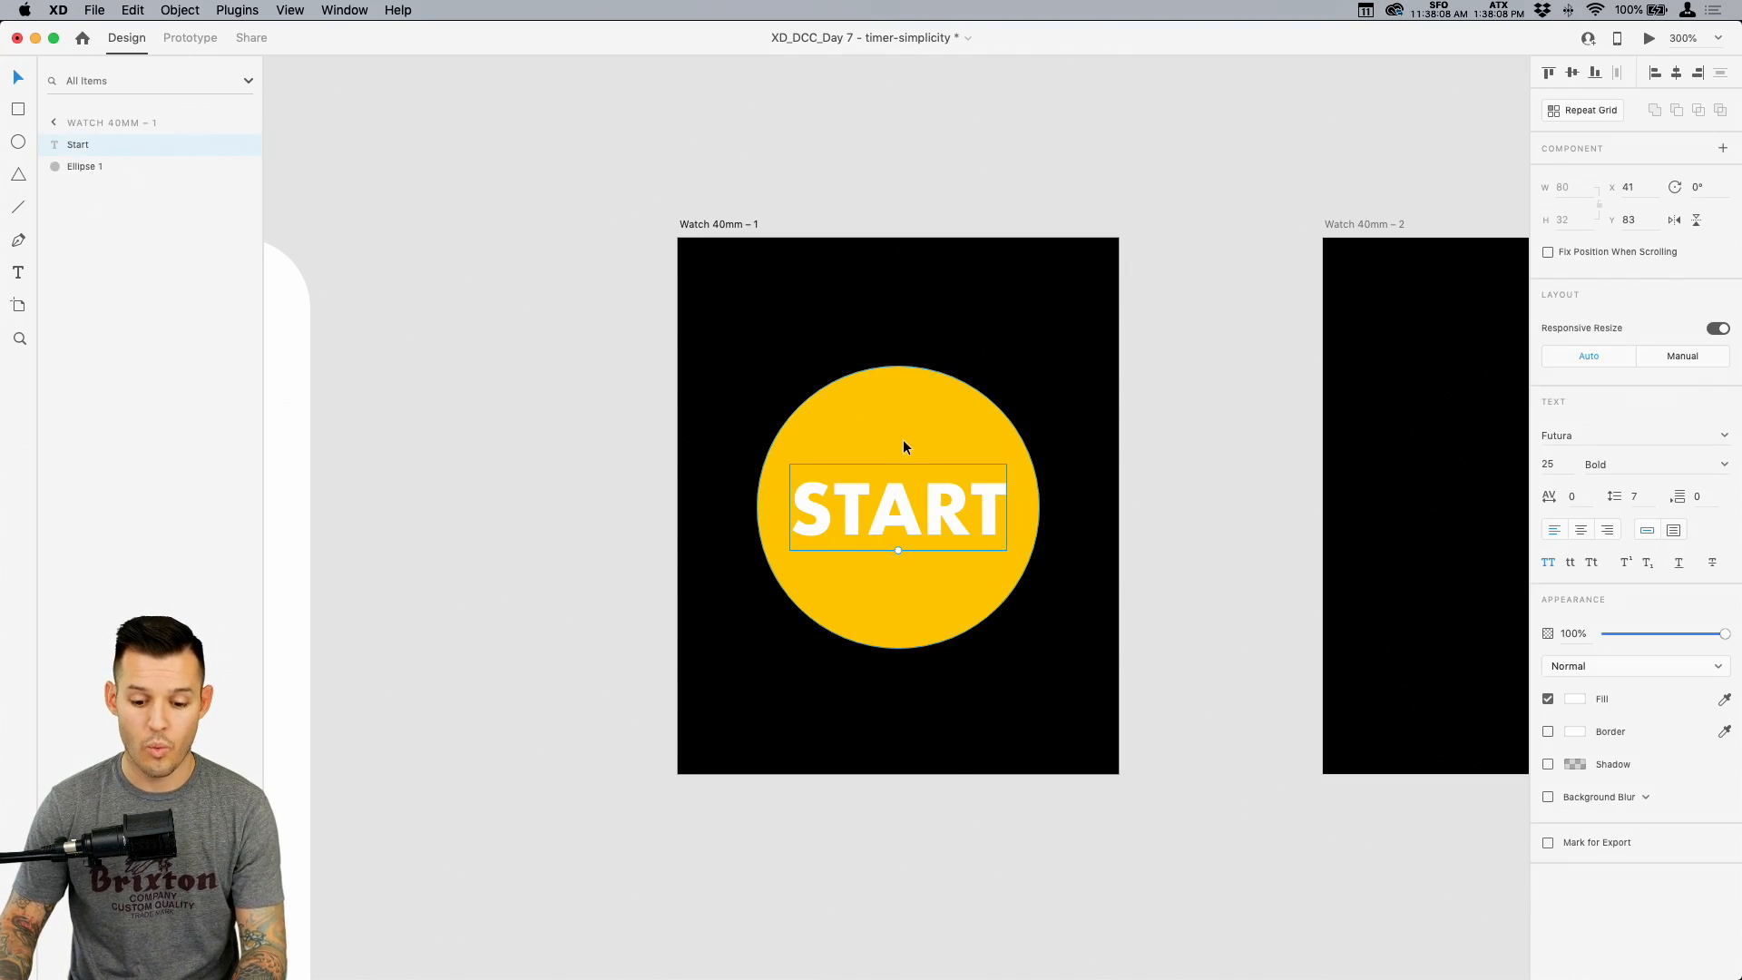
{"action": "left_click", "coordinate": [901, 440], "text": "shift"}
{"action": "key", "text": "super+g"}
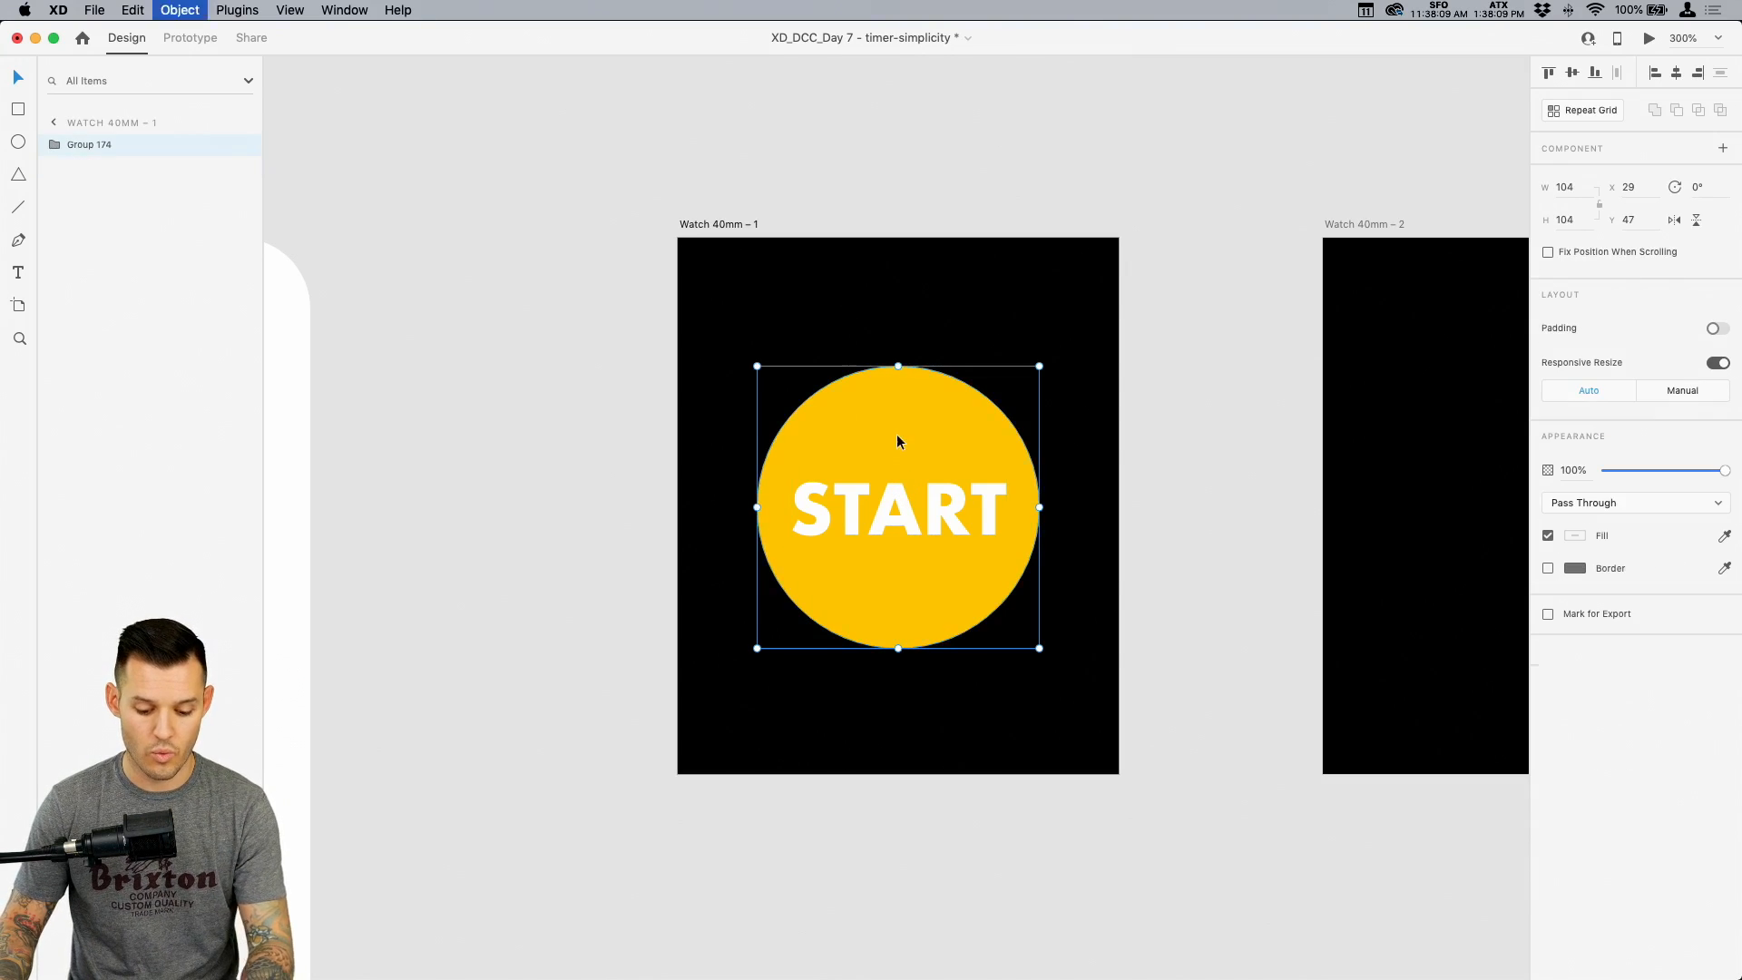
Rename the START circle group "button" and turn it into a component
{"action": "double_click", "coordinate": [101, 146]}
{"action": "type", "text": "button"}
{"action": "key", "text": "Return"}
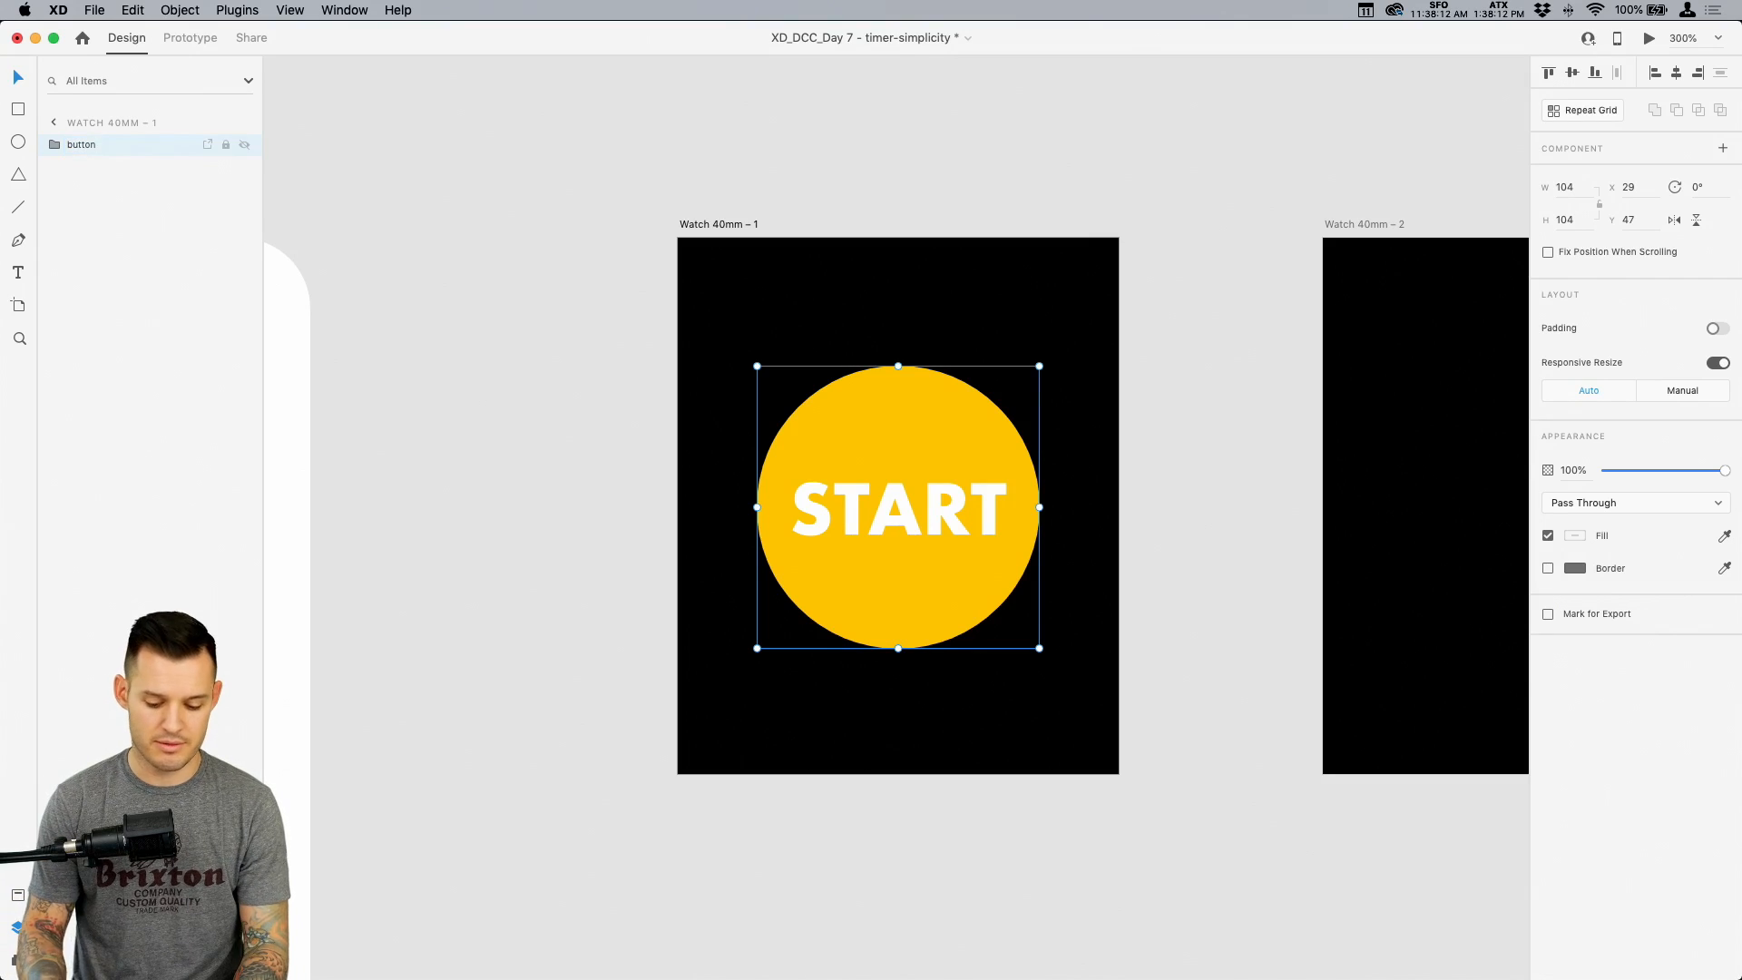
{"action": "key", "text": "super+k"}
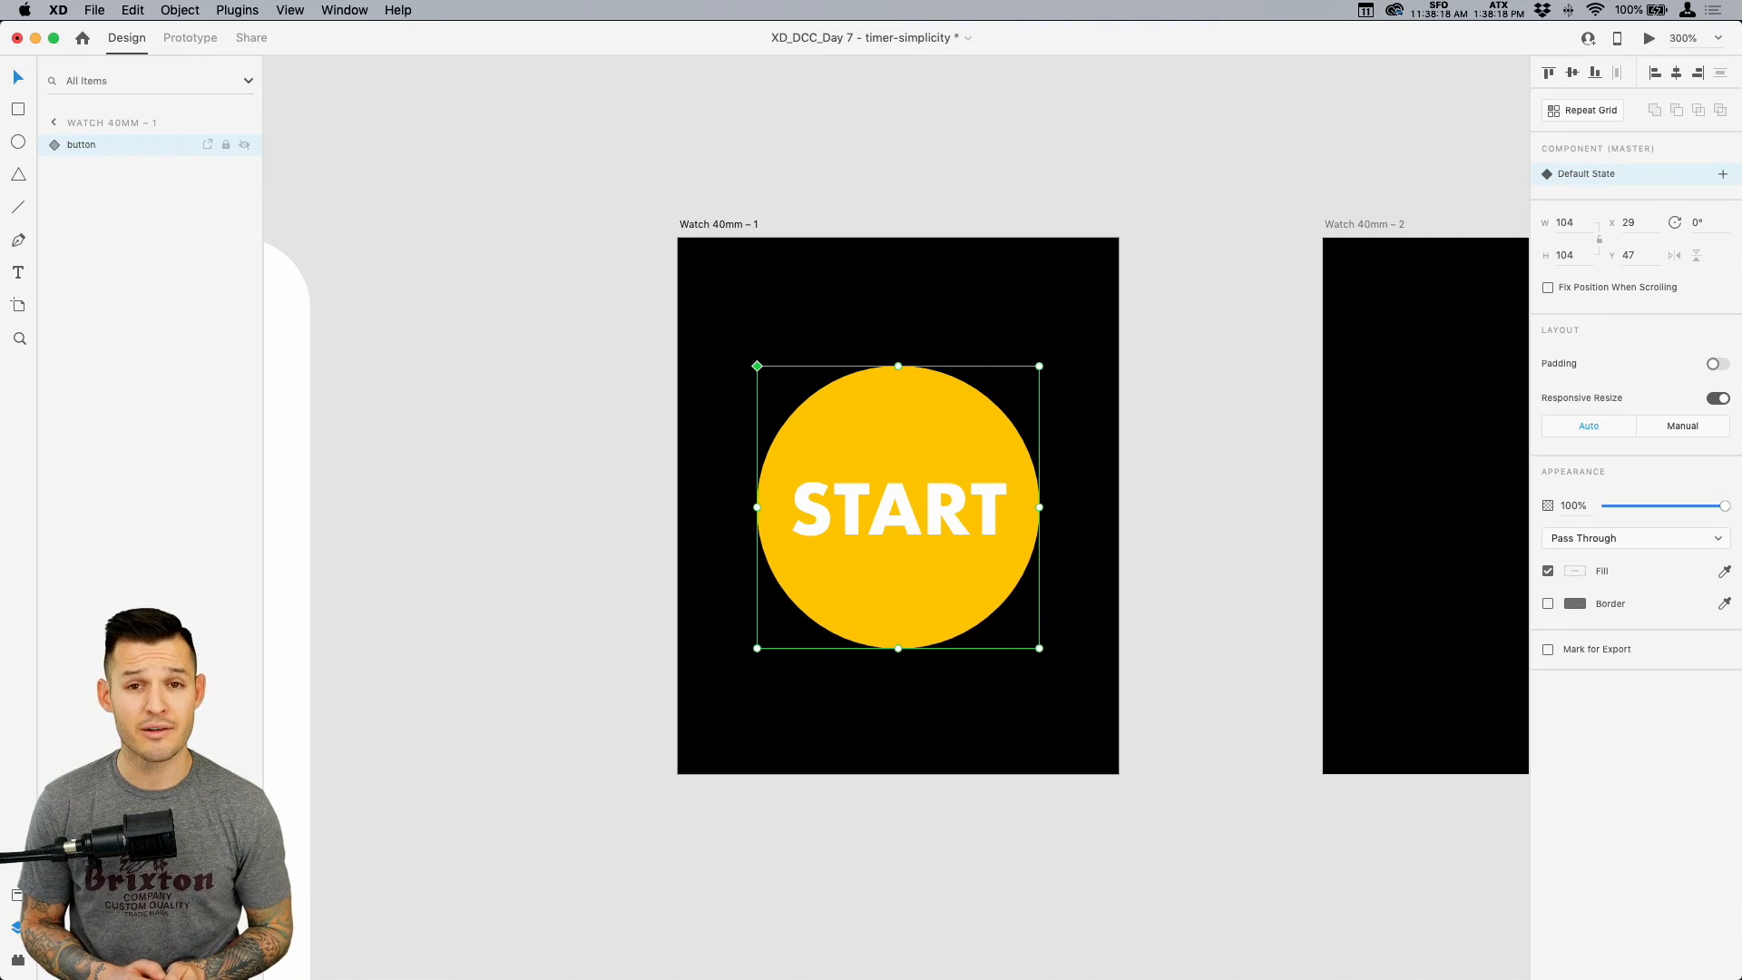
{"action": "key", "text": "super+minus"}
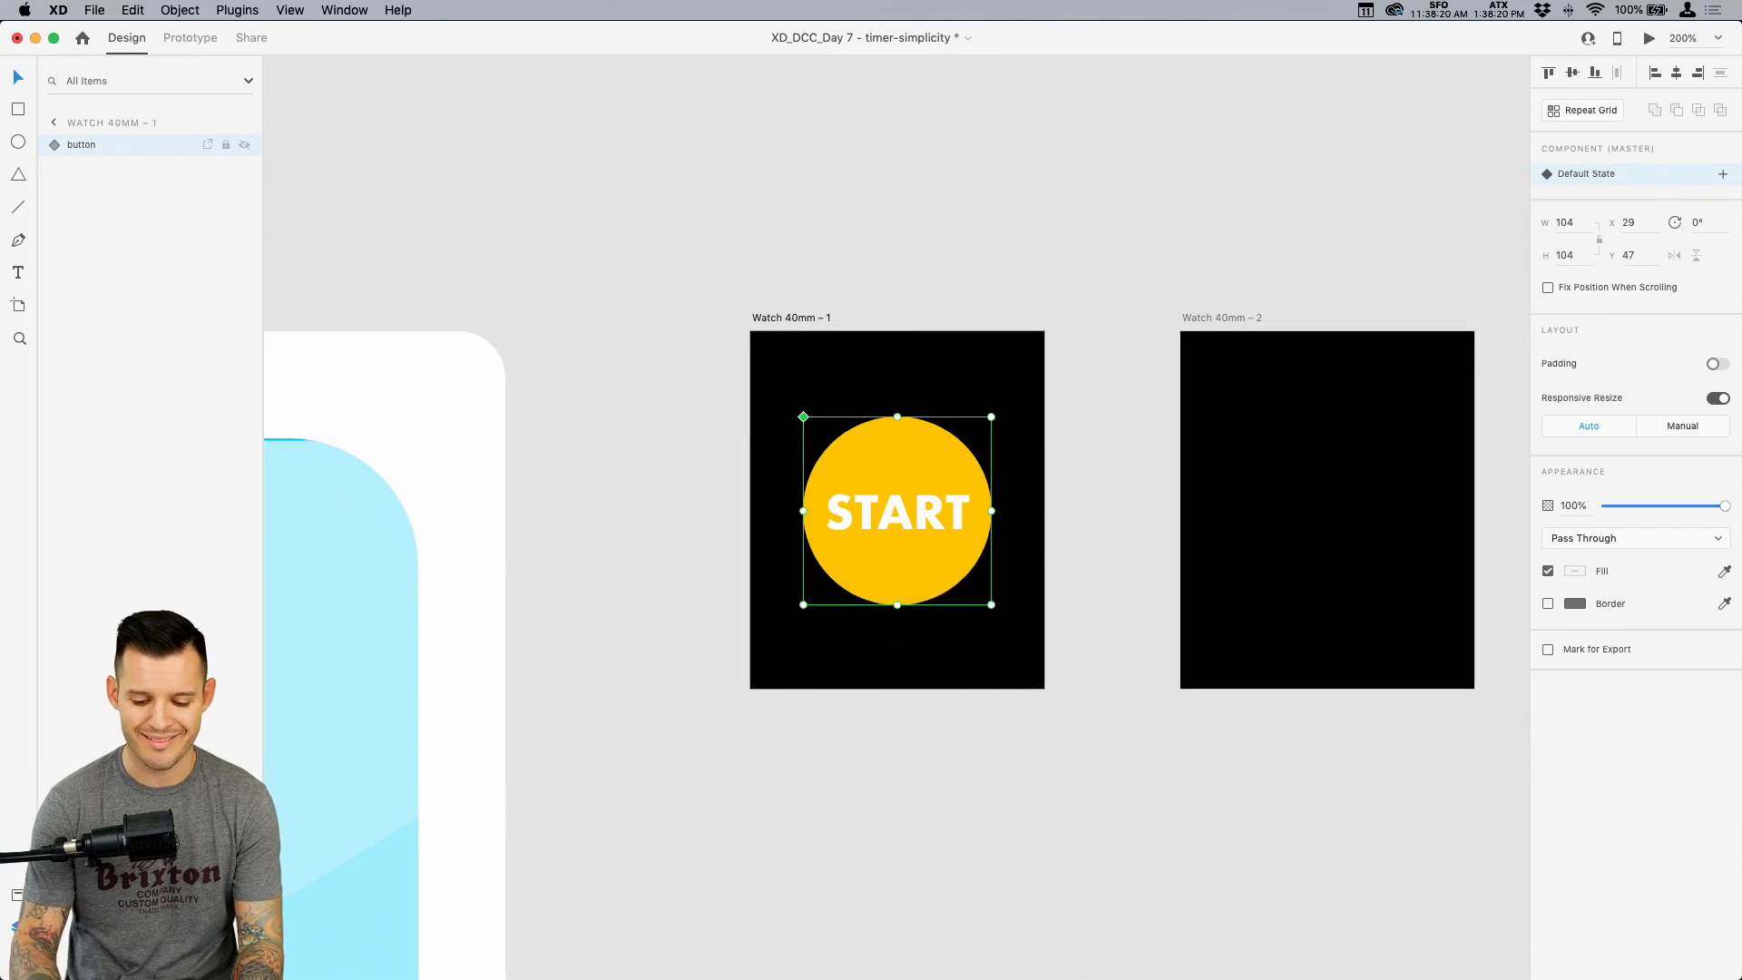
{"action": "left_click", "coordinate": [634, 168]}
{"action": "left_click_drag", "start_coordinate": [1104, 249], "coordinate": [833, 181]}
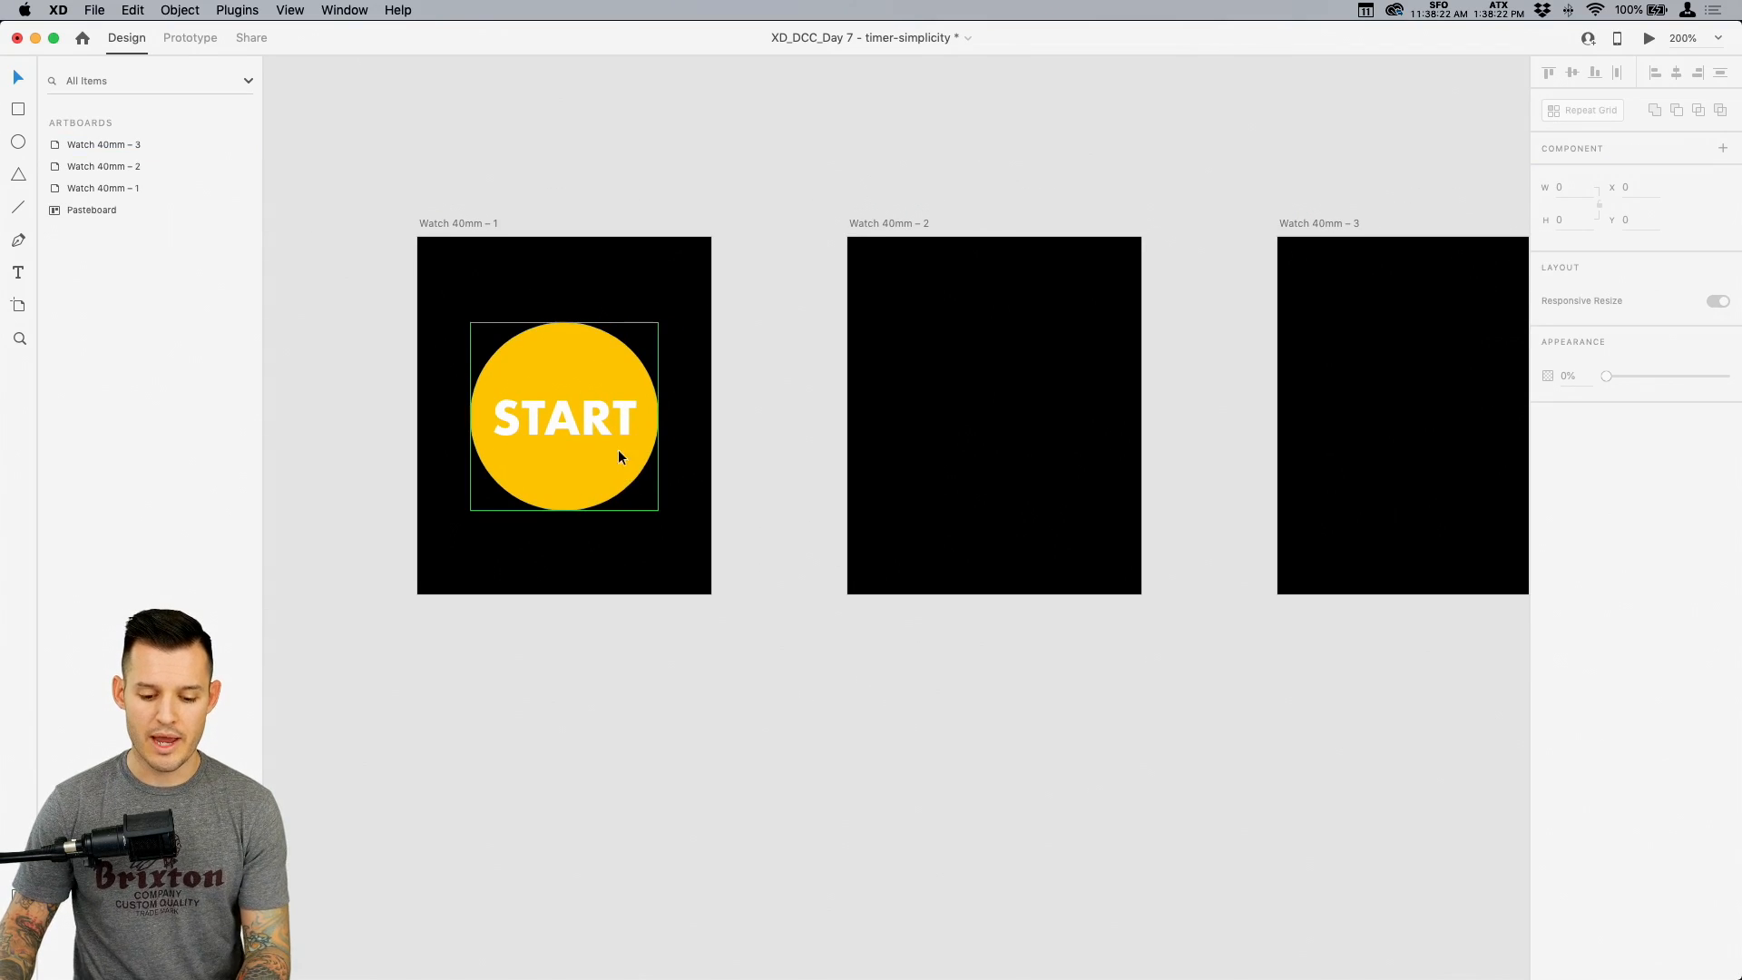
{"action": "left_click", "coordinate": [619, 451]}
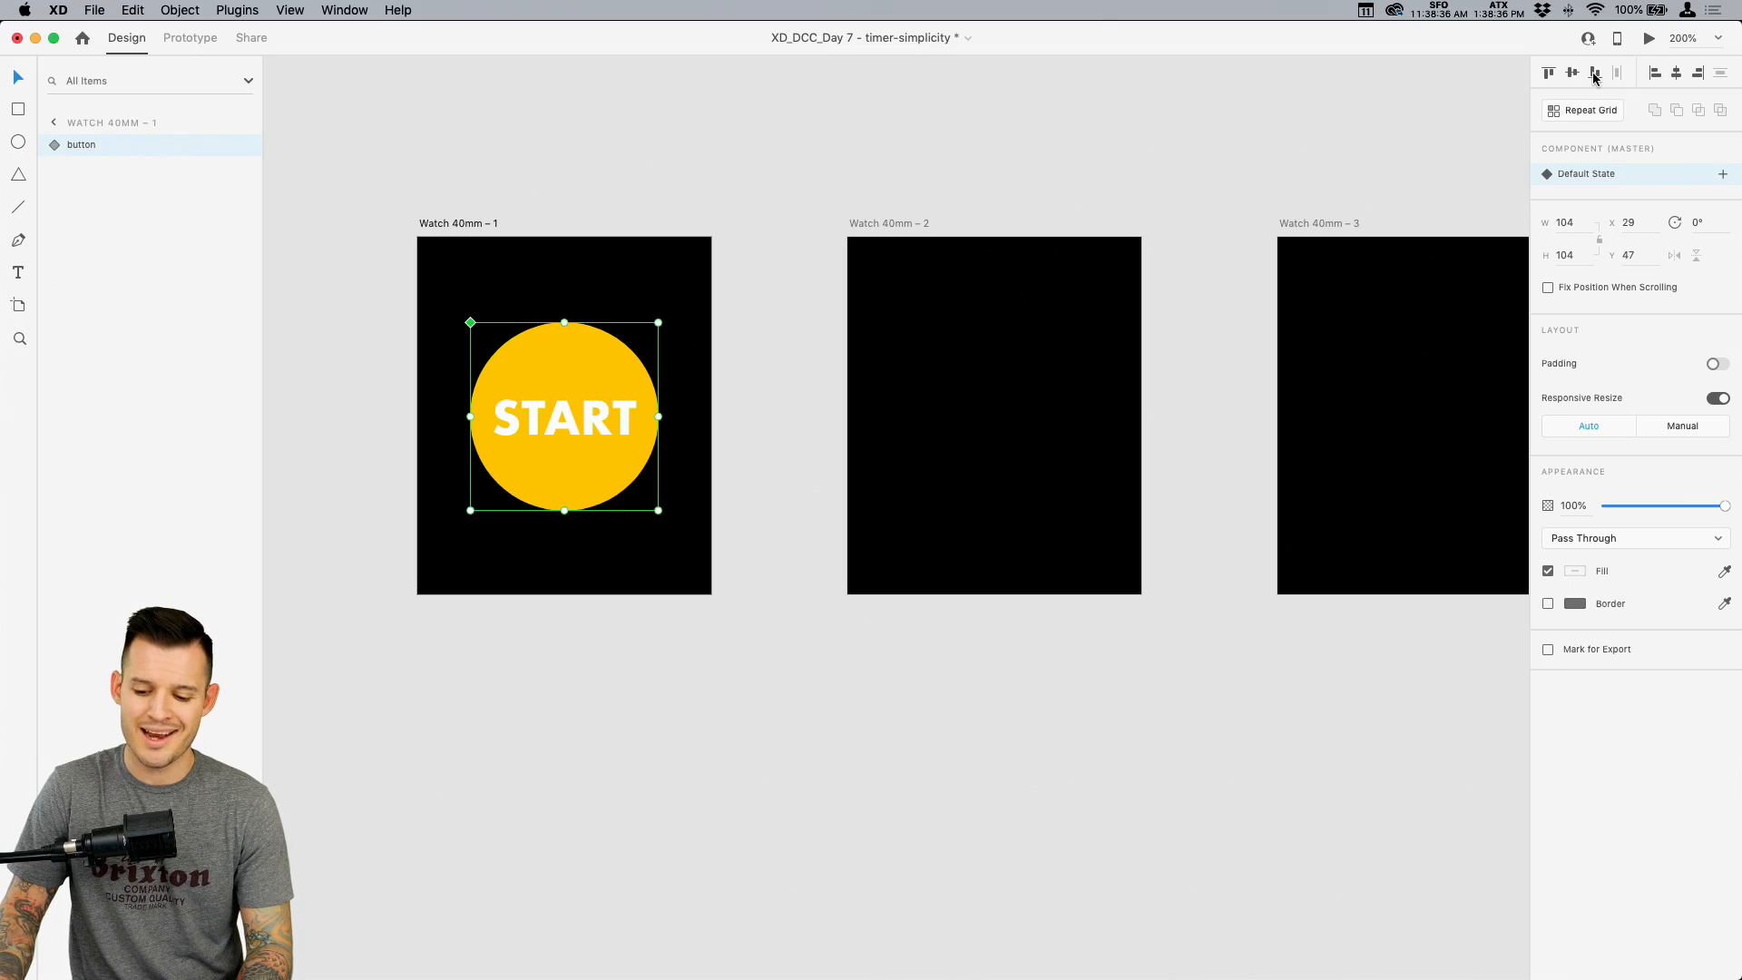
{"action": "left_click", "coordinate": [634, 201]}
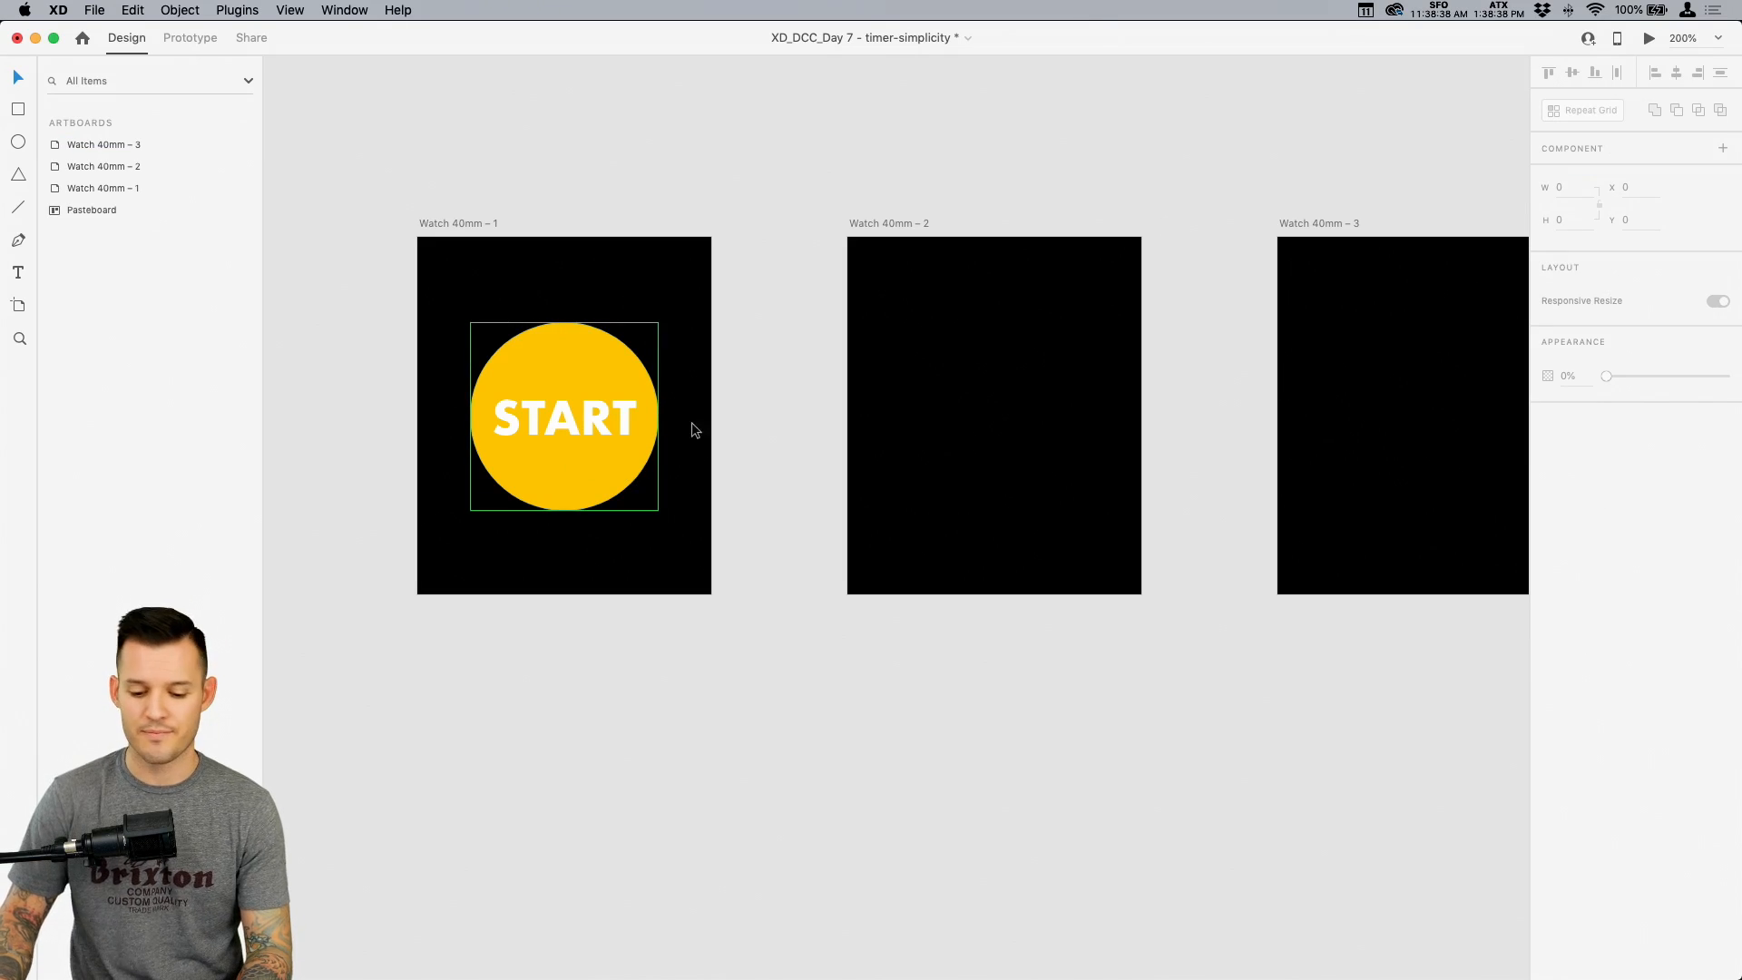
{"action": "scroll", "coordinate": [791, 390], "scroll_direction": "right", "scroll_amount": 1}
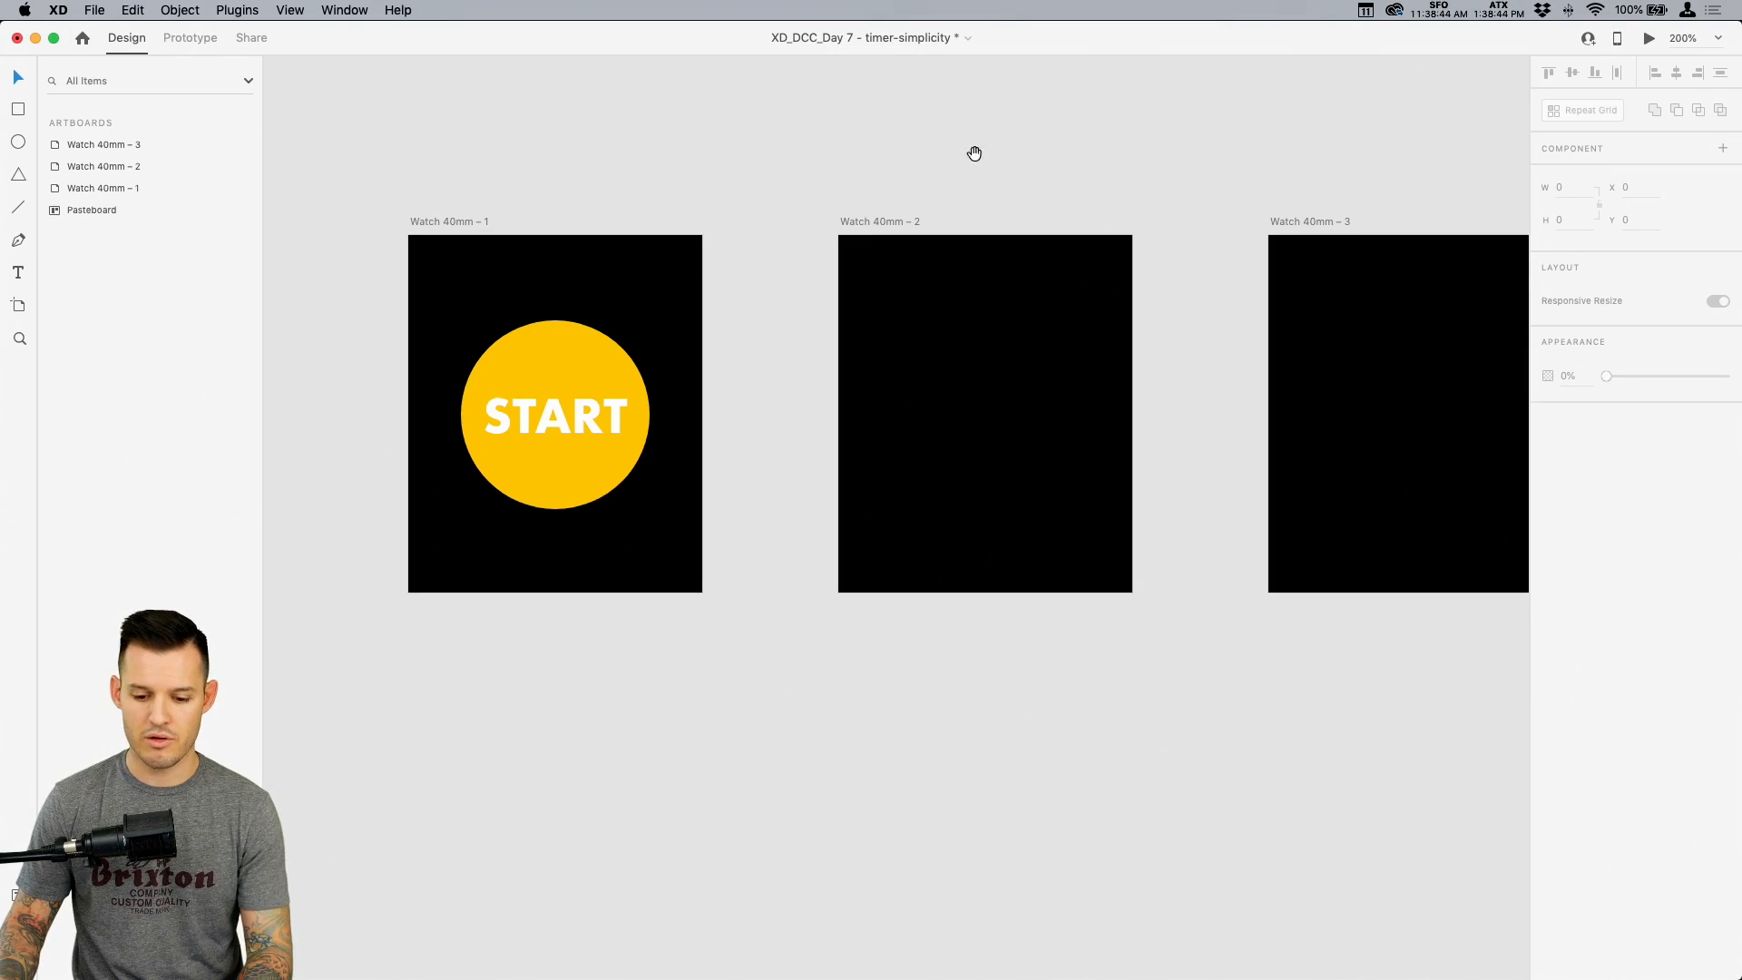
{"action": "left_click_drag", "start_coordinate": [972, 152], "coordinate": [926, 203]}
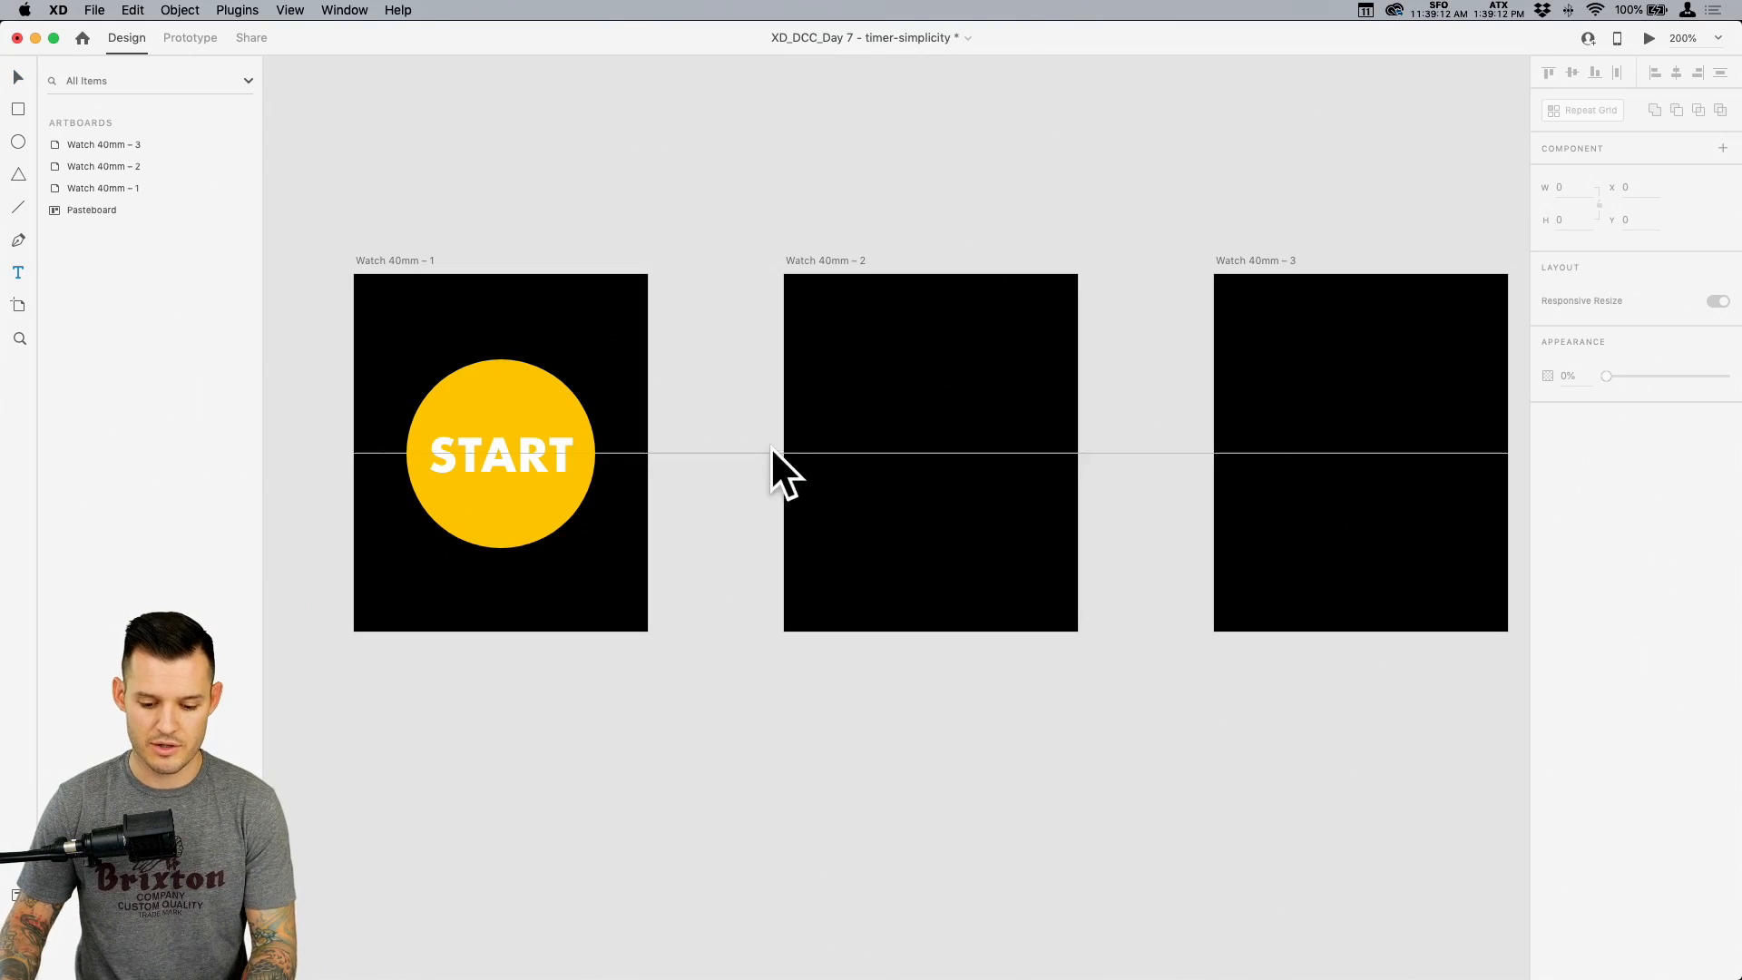
Copy the START label from the button component onto the Watch 40mm – 2 artboard
{"action": "double_click", "coordinate": [556, 467]}
{"action": "key", "text": "super+c"}
{"action": "left_click", "coordinate": [860, 457]}
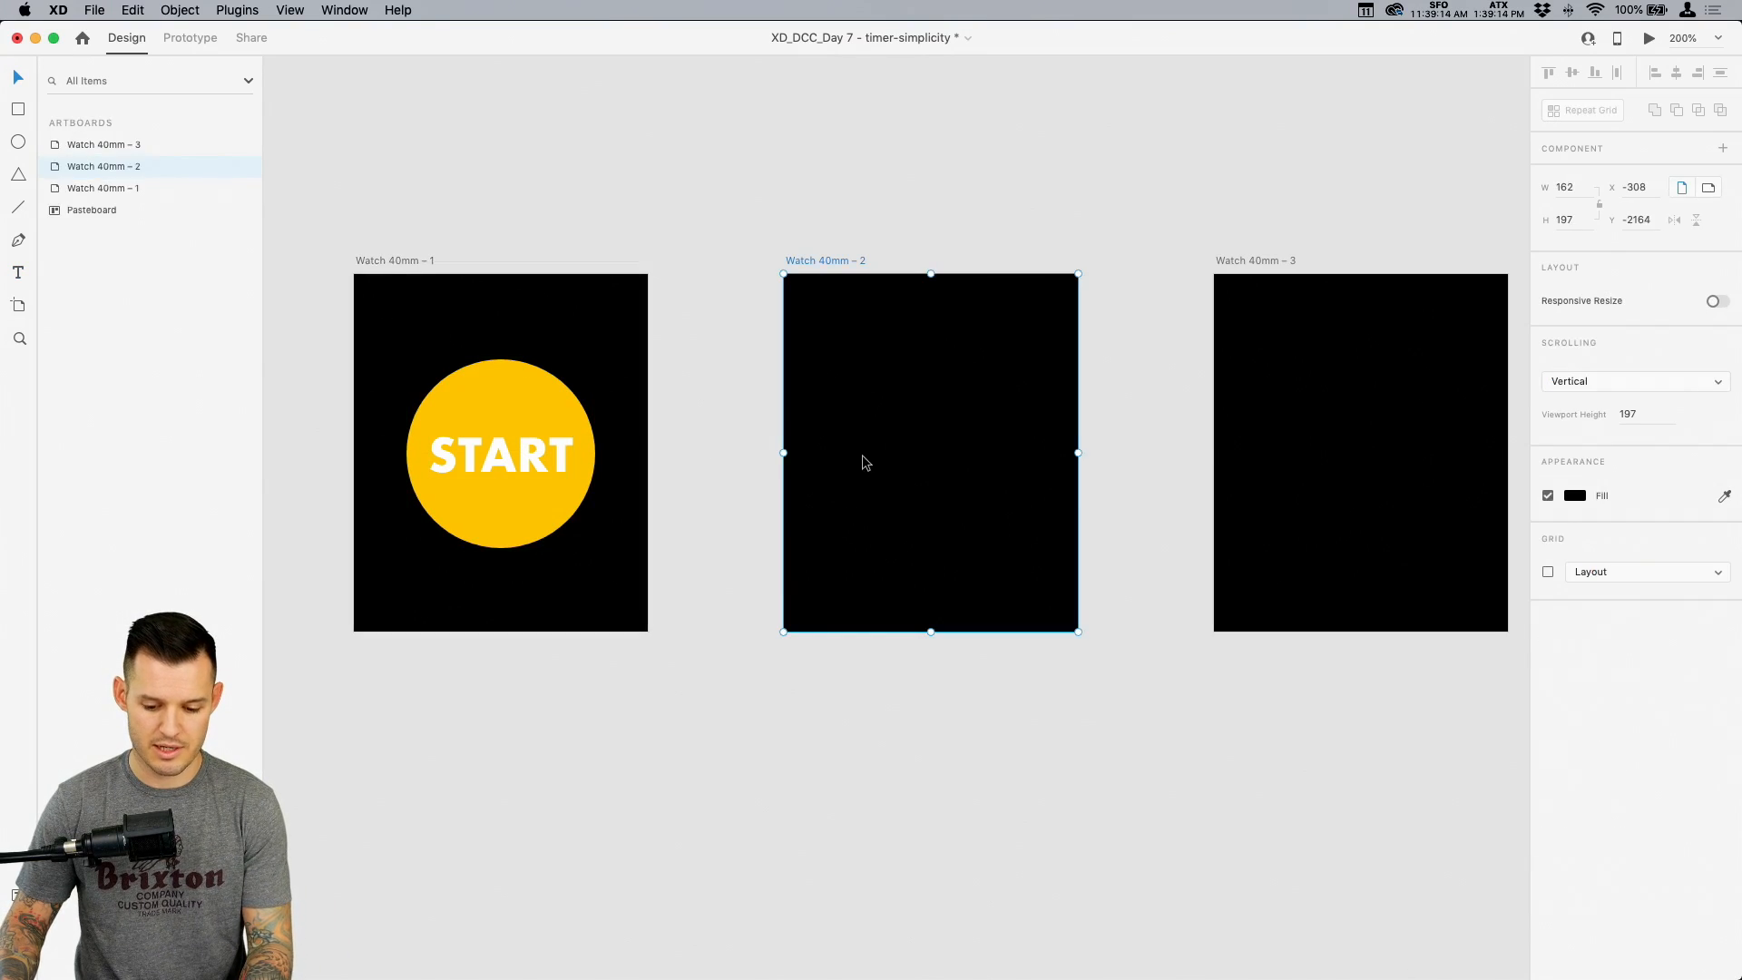
{"action": "key", "text": "super+v"}
Change the copied label's text to 00:00 and center it on the Watch 40mm – 2 artboard
{"action": "double_click", "coordinate": [934, 460]}
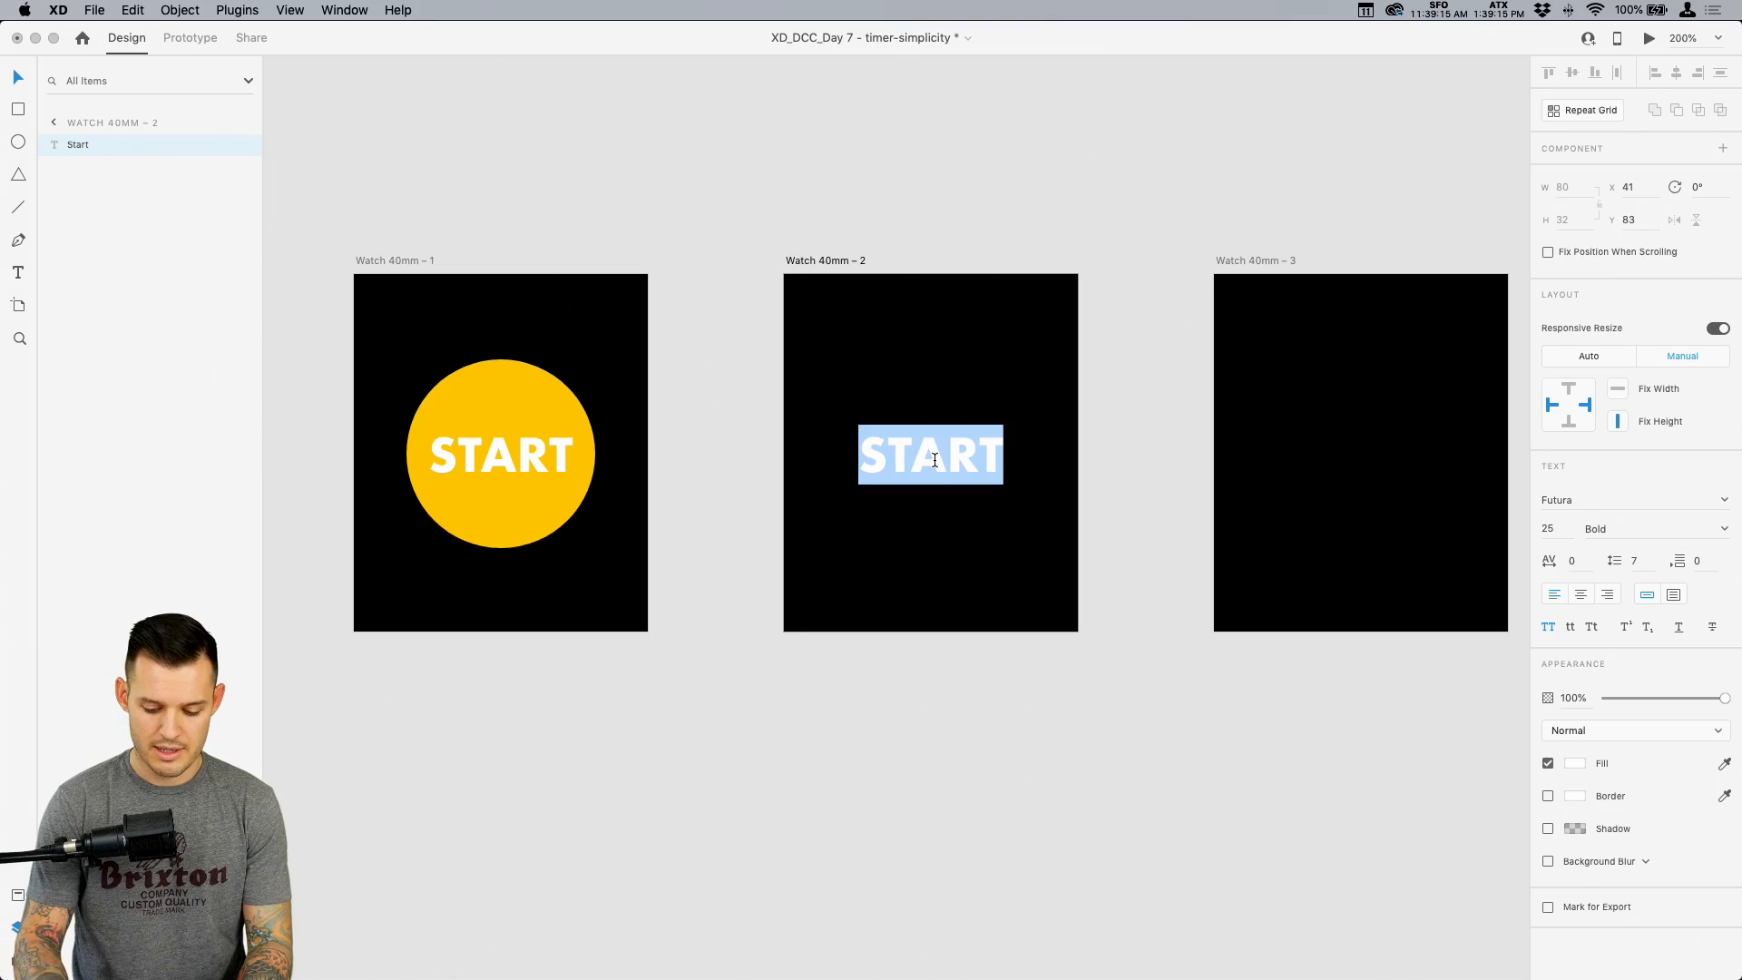
{"action": "type", "text": "00;00"}
{"action": "key", "text": "BackSpace"}
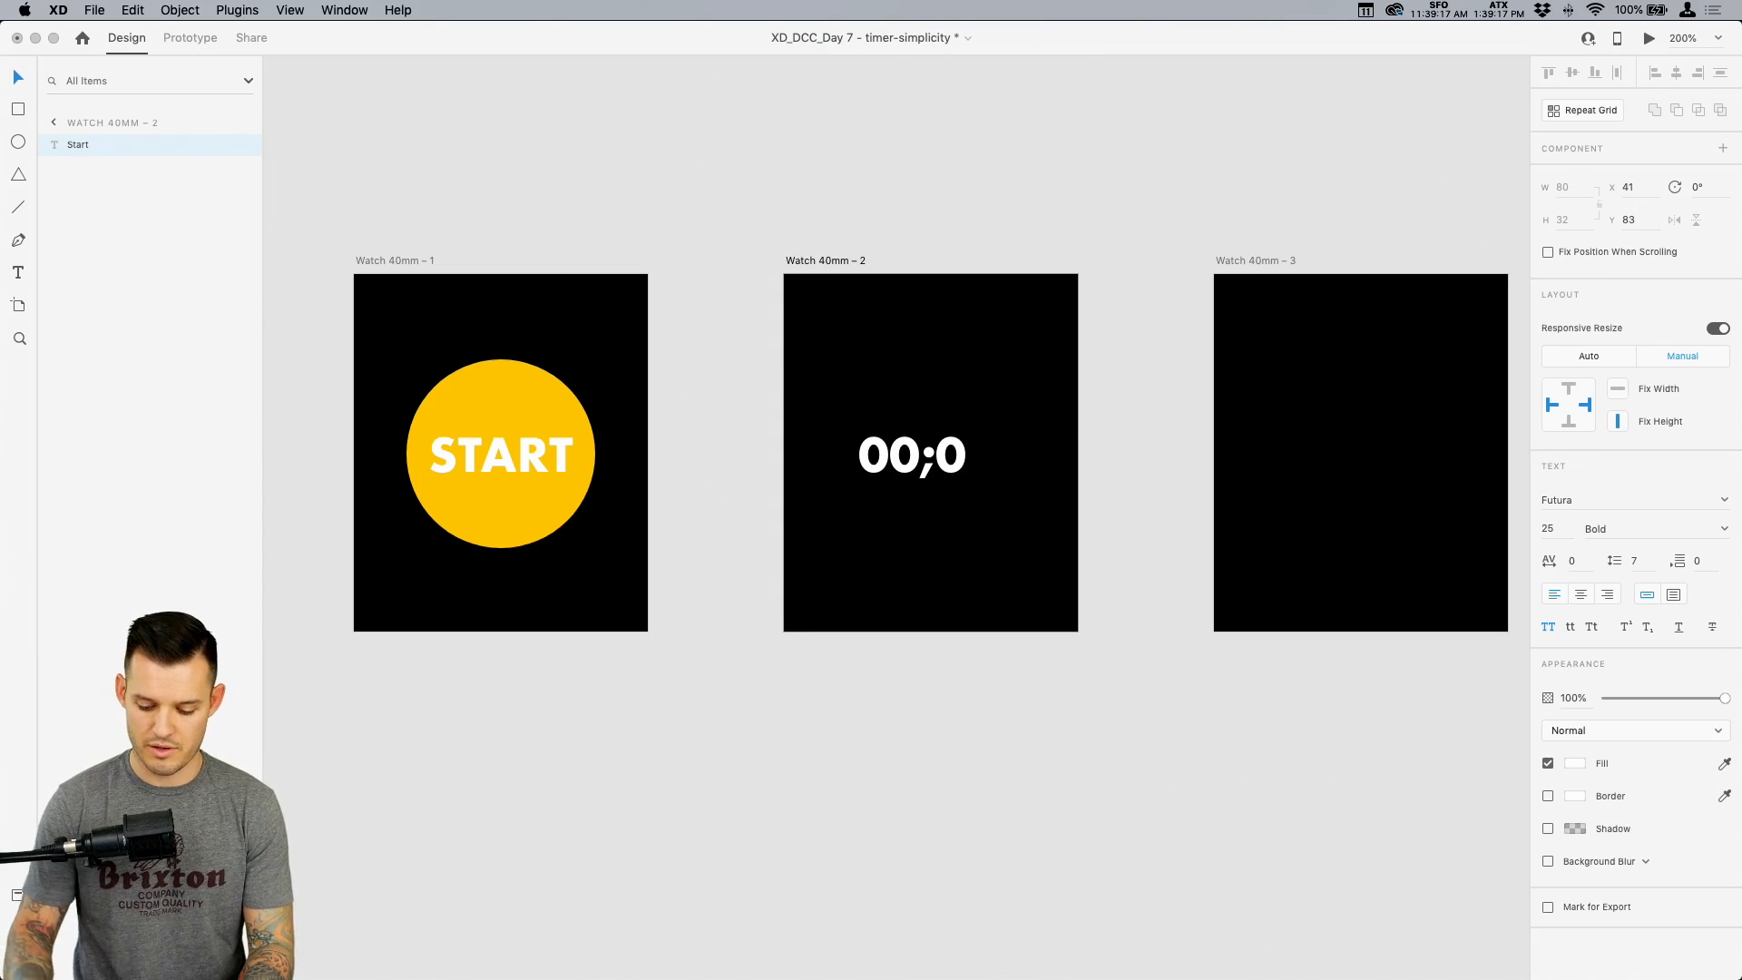
{"action": "key", "text": "BackSpace"}
{"action": "key", "text": "BackSpace"}
{"action": "type", "text": ":00"}
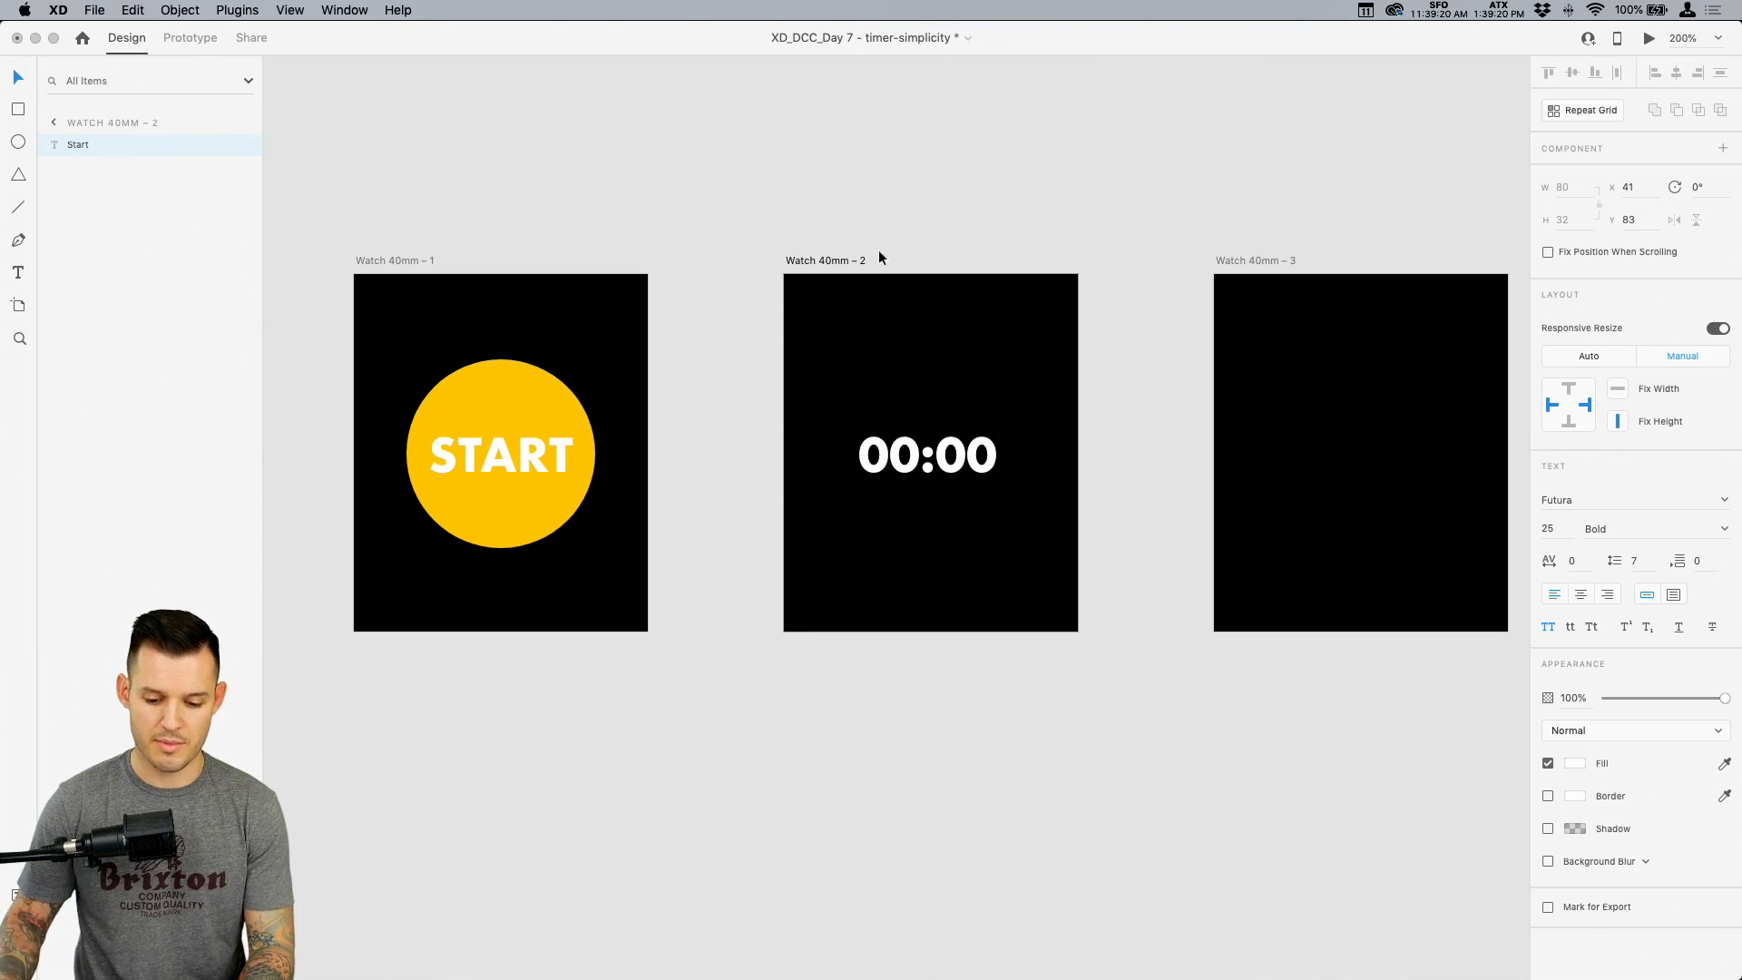
{"action": "key", "text": "Escape"}
{"action": "left_click_drag", "start_coordinate": [947, 466], "coordinate": [950, 465]}
{"action": "left_click", "coordinate": [930, 248]}
Enlarge the 00:00 timer in the artboard's upper half and place a smaller copy of about size 21 centered below it
{"action": "scroll", "coordinate": [933, 240], "scroll_direction": "down", "scroll_amount": 1}
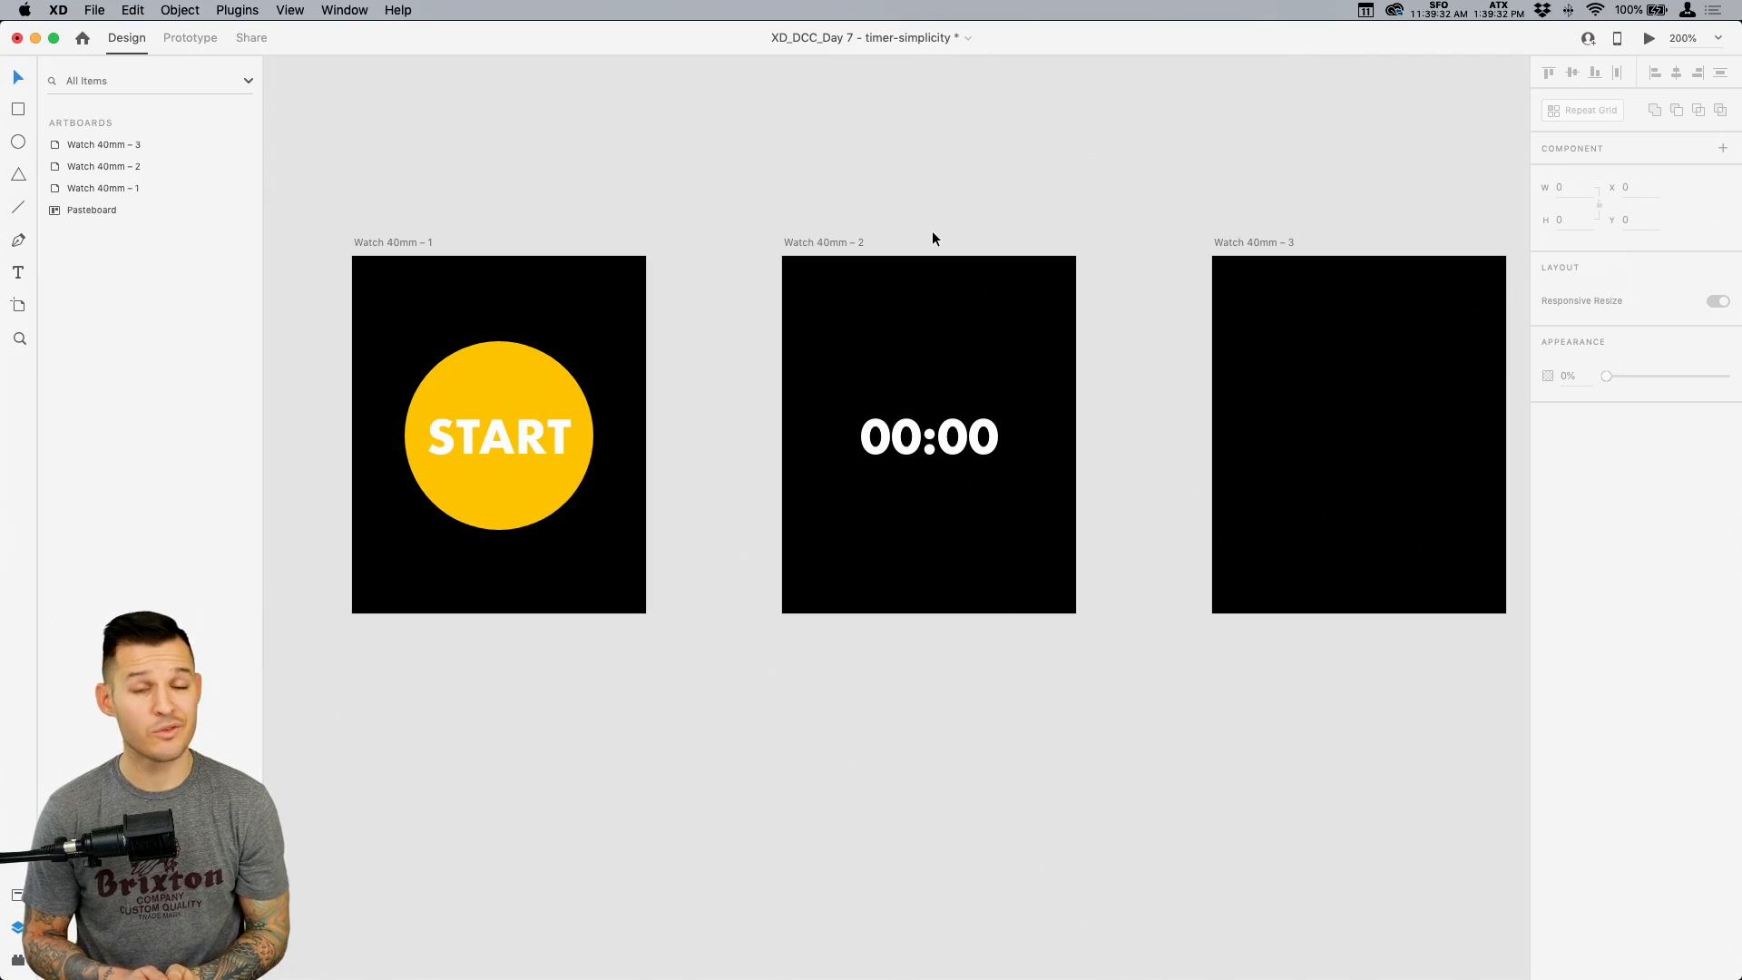
{"action": "scroll", "coordinate": [932, 238], "scroll_direction": "up", "scroll_amount": 1}
{"action": "left_click", "coordinate": [930, 469]}
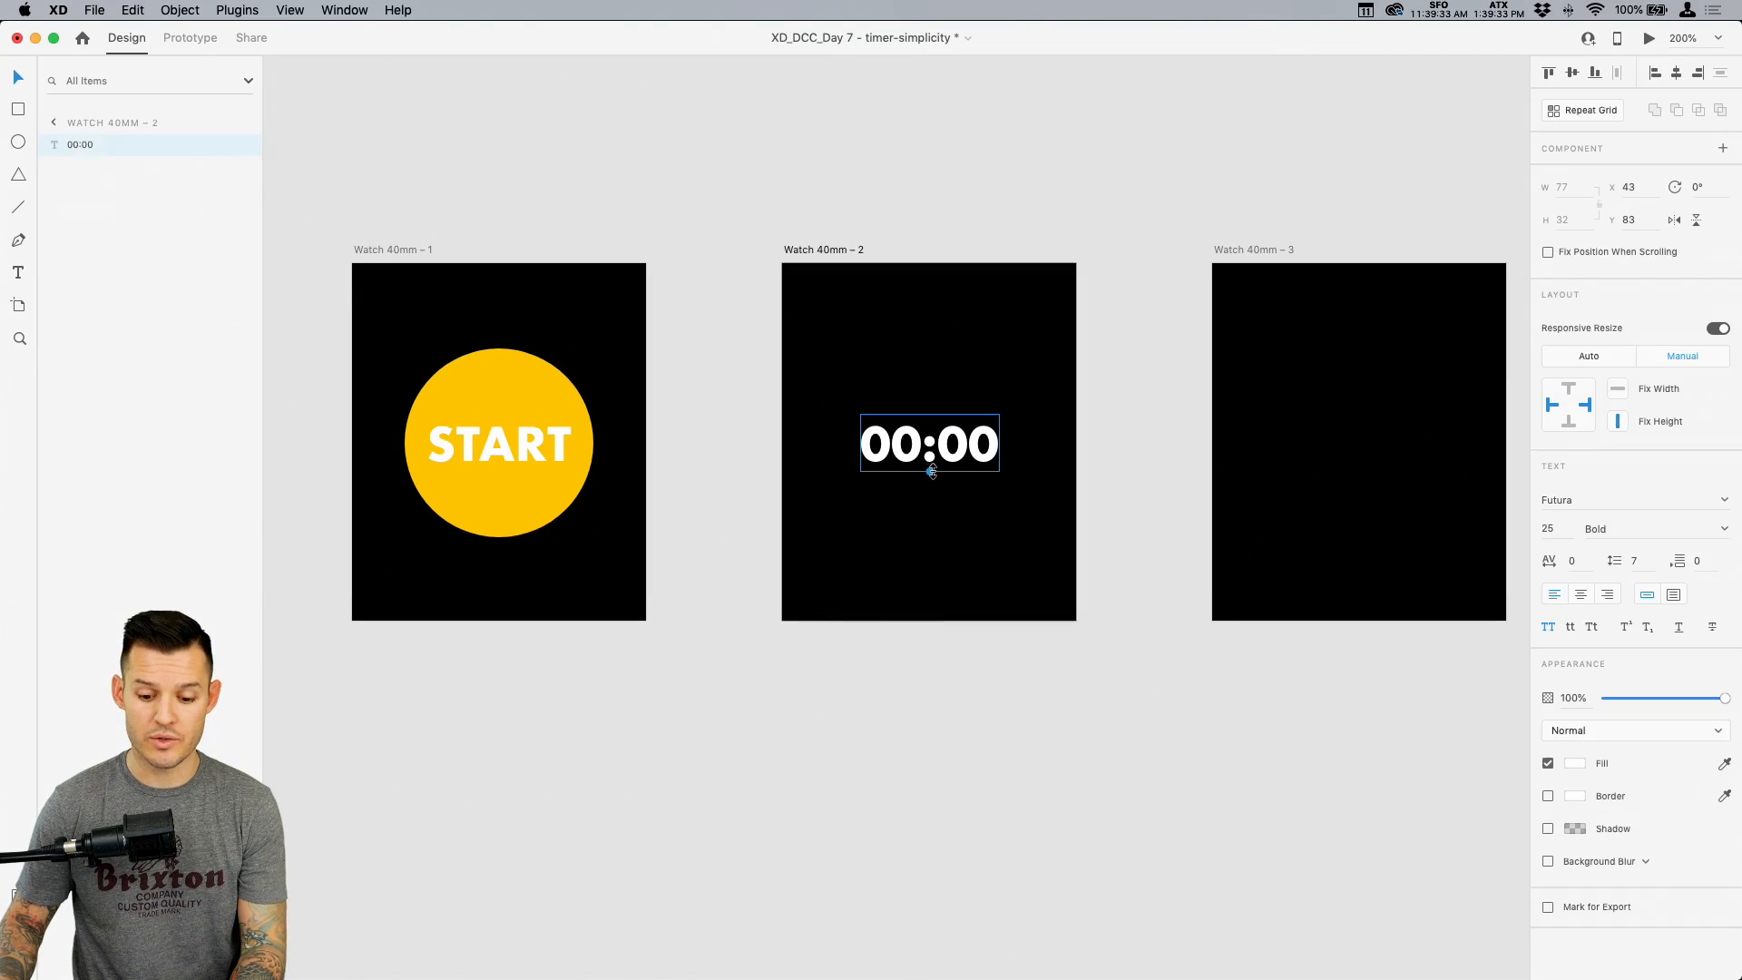
{"action": "left_click_drag", "start_coordinate": [930, 472], "coordinate": [929, 536]}
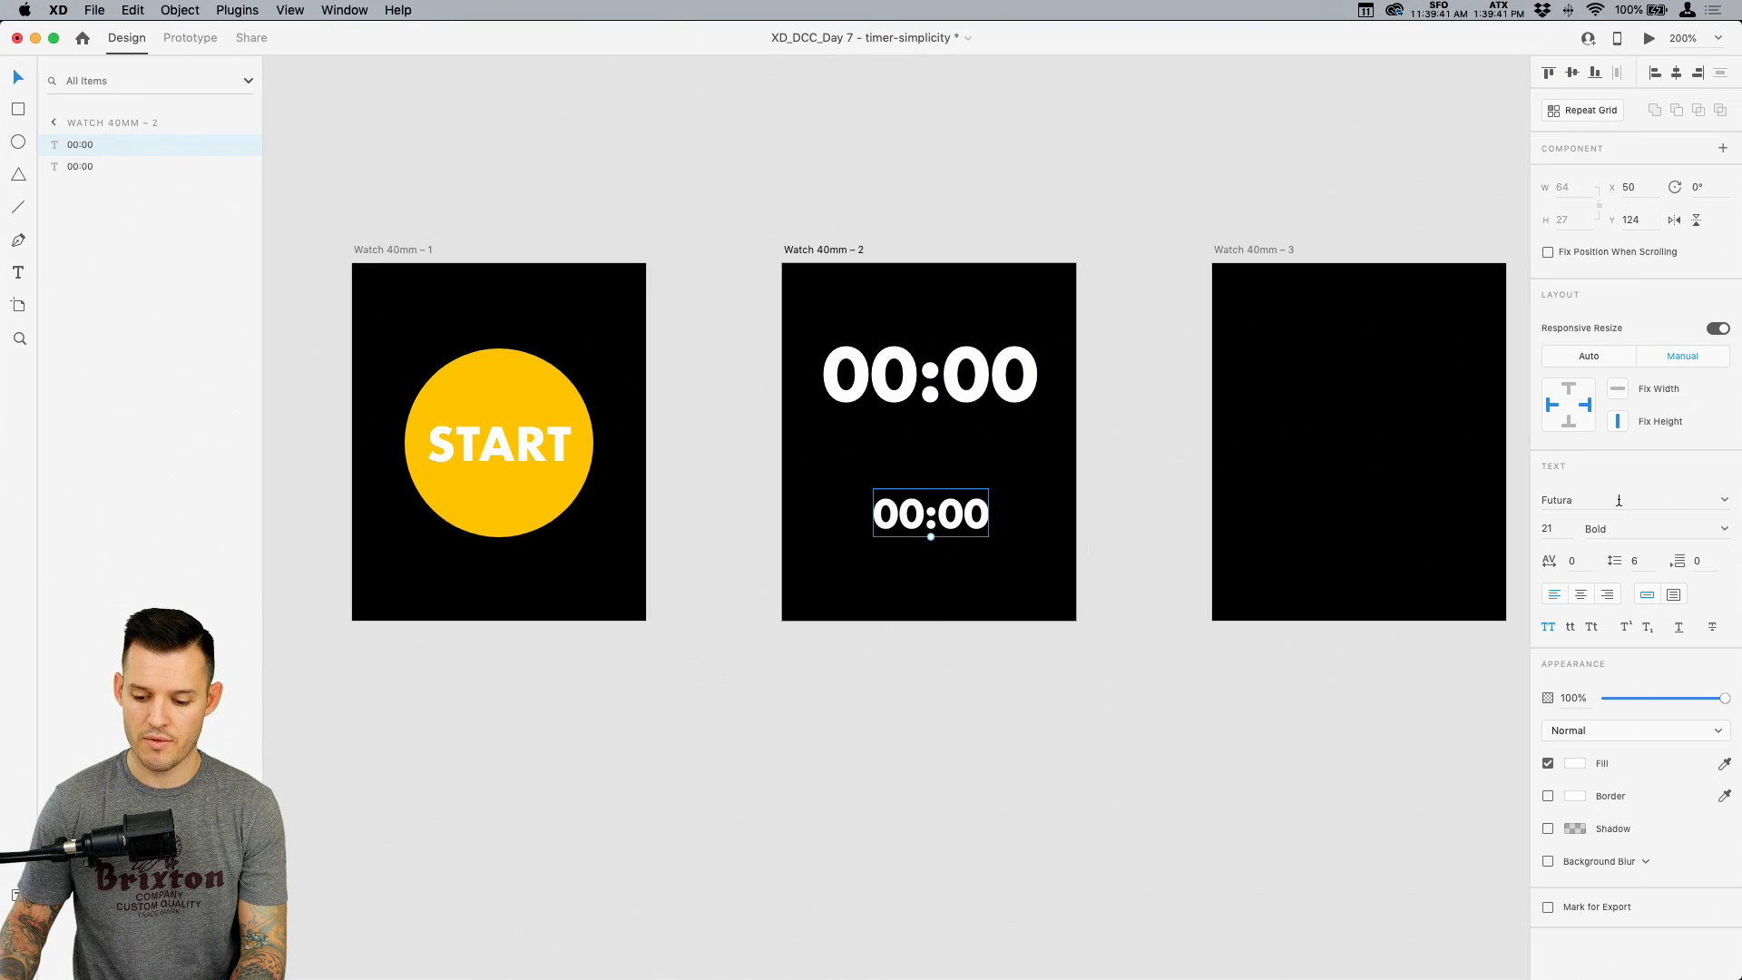
Set the smaller 00:00 text to the Book style, center it horizontally on the artboard and center-align its text
{"action": "left_click", "coordinate": [1723, 530]}
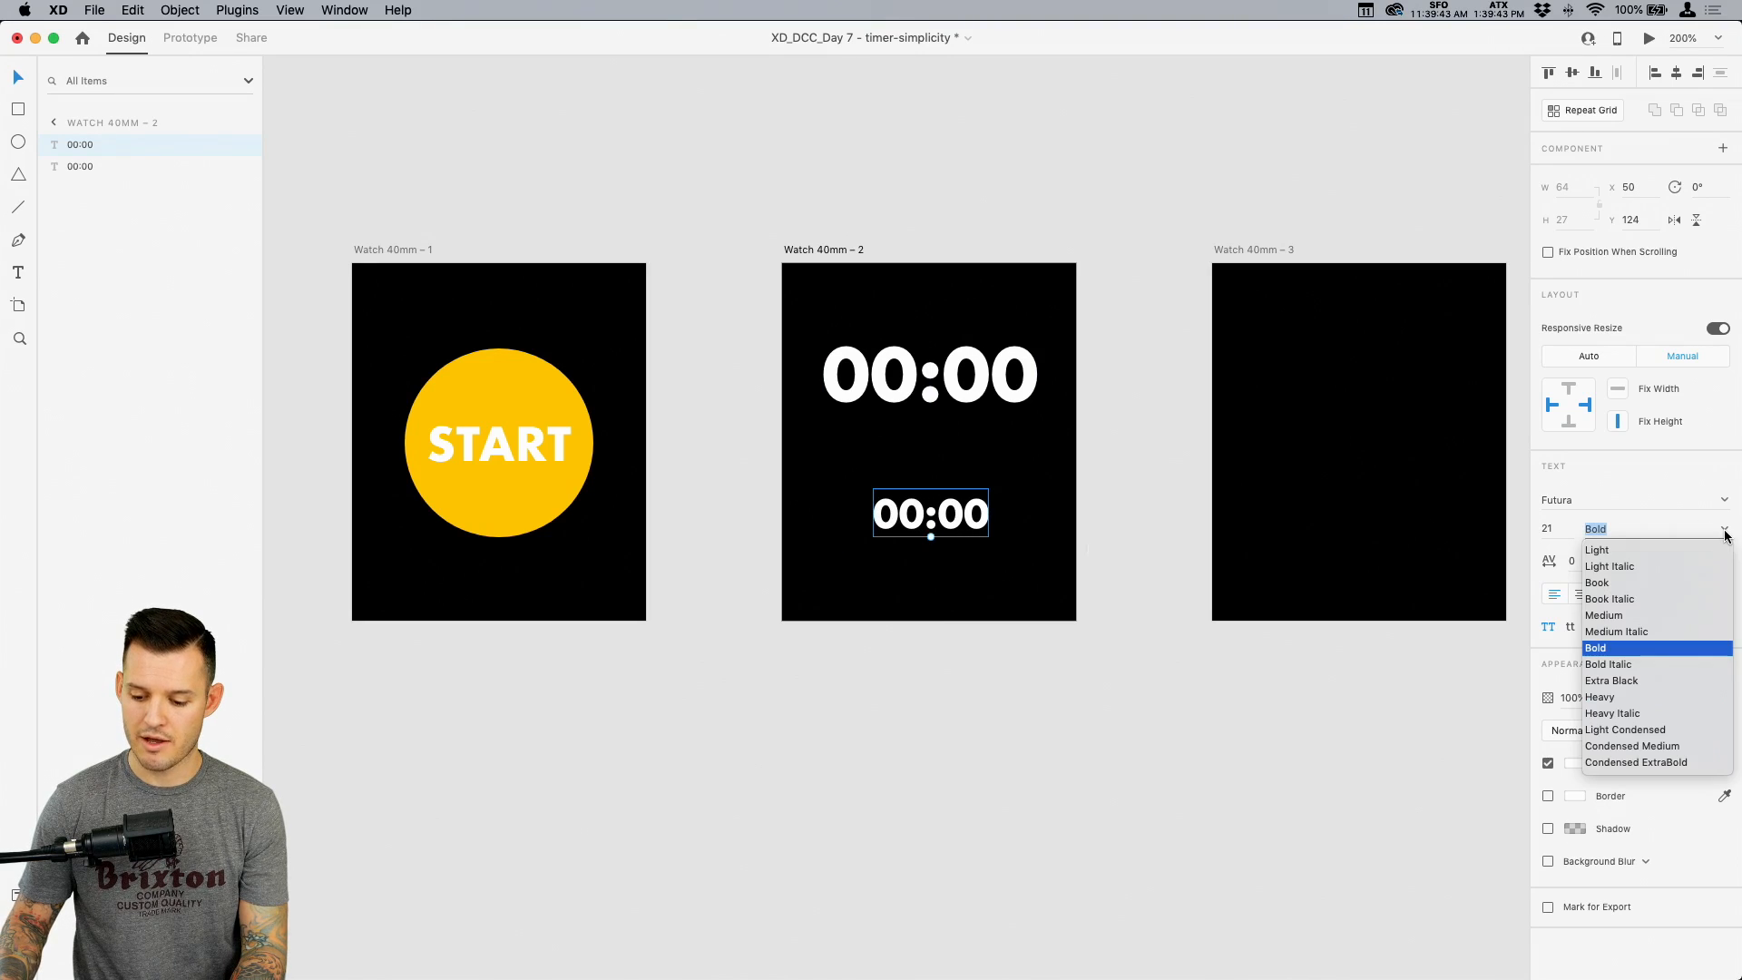
{"action": "left_click", "coordinate": [1624, 579]}
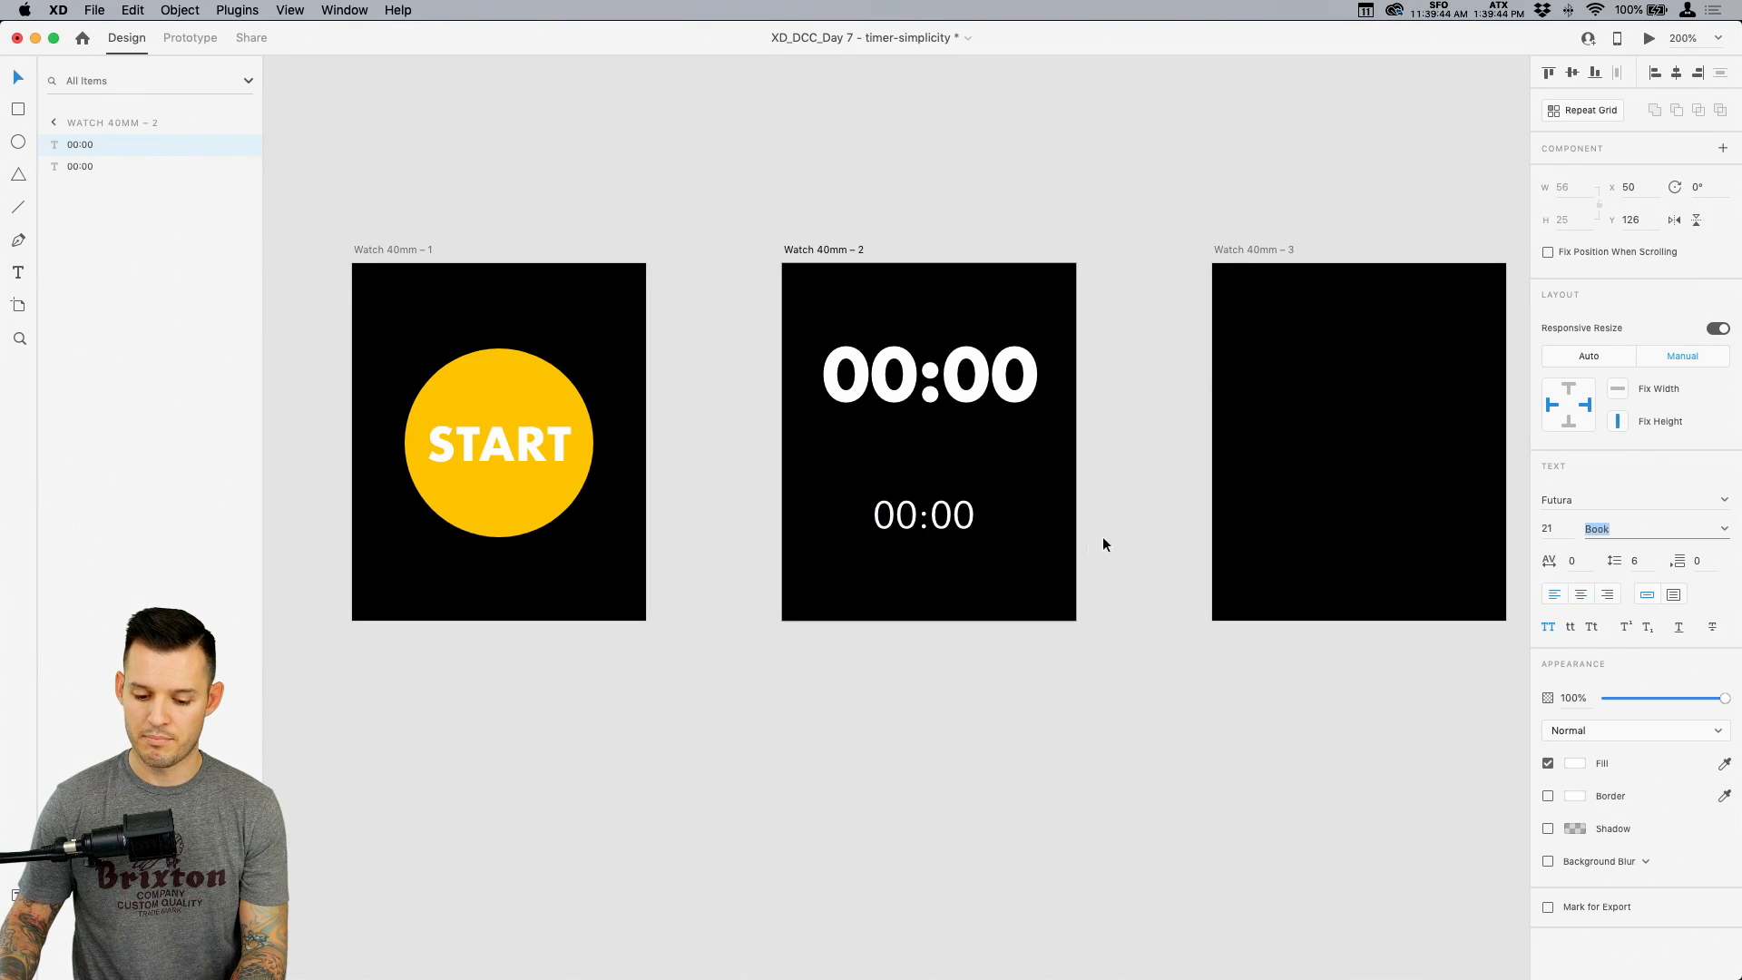
{"action": "left_click", "coordinate": [1677, 73]}
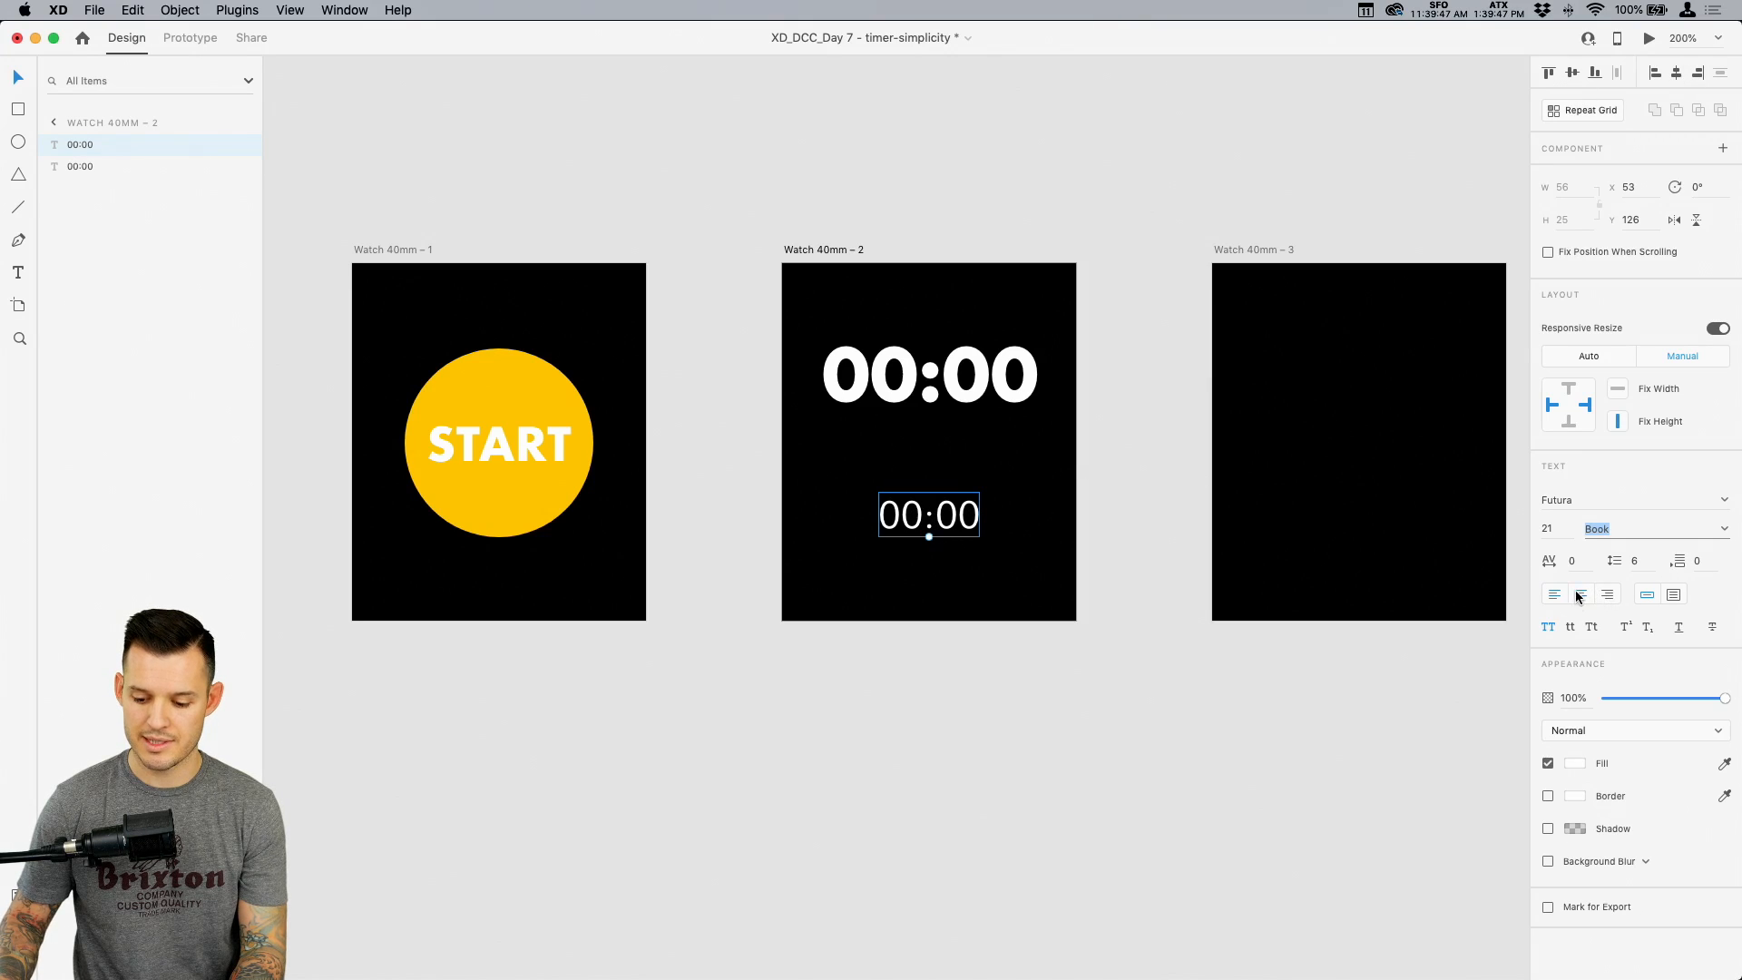
{"action": "left_click", "coordinate": [1581, 594]}
Replace the smaller 00:00 text with "How much time do you need?"
{"action": "double_click", "coordinate": [935, 513]}
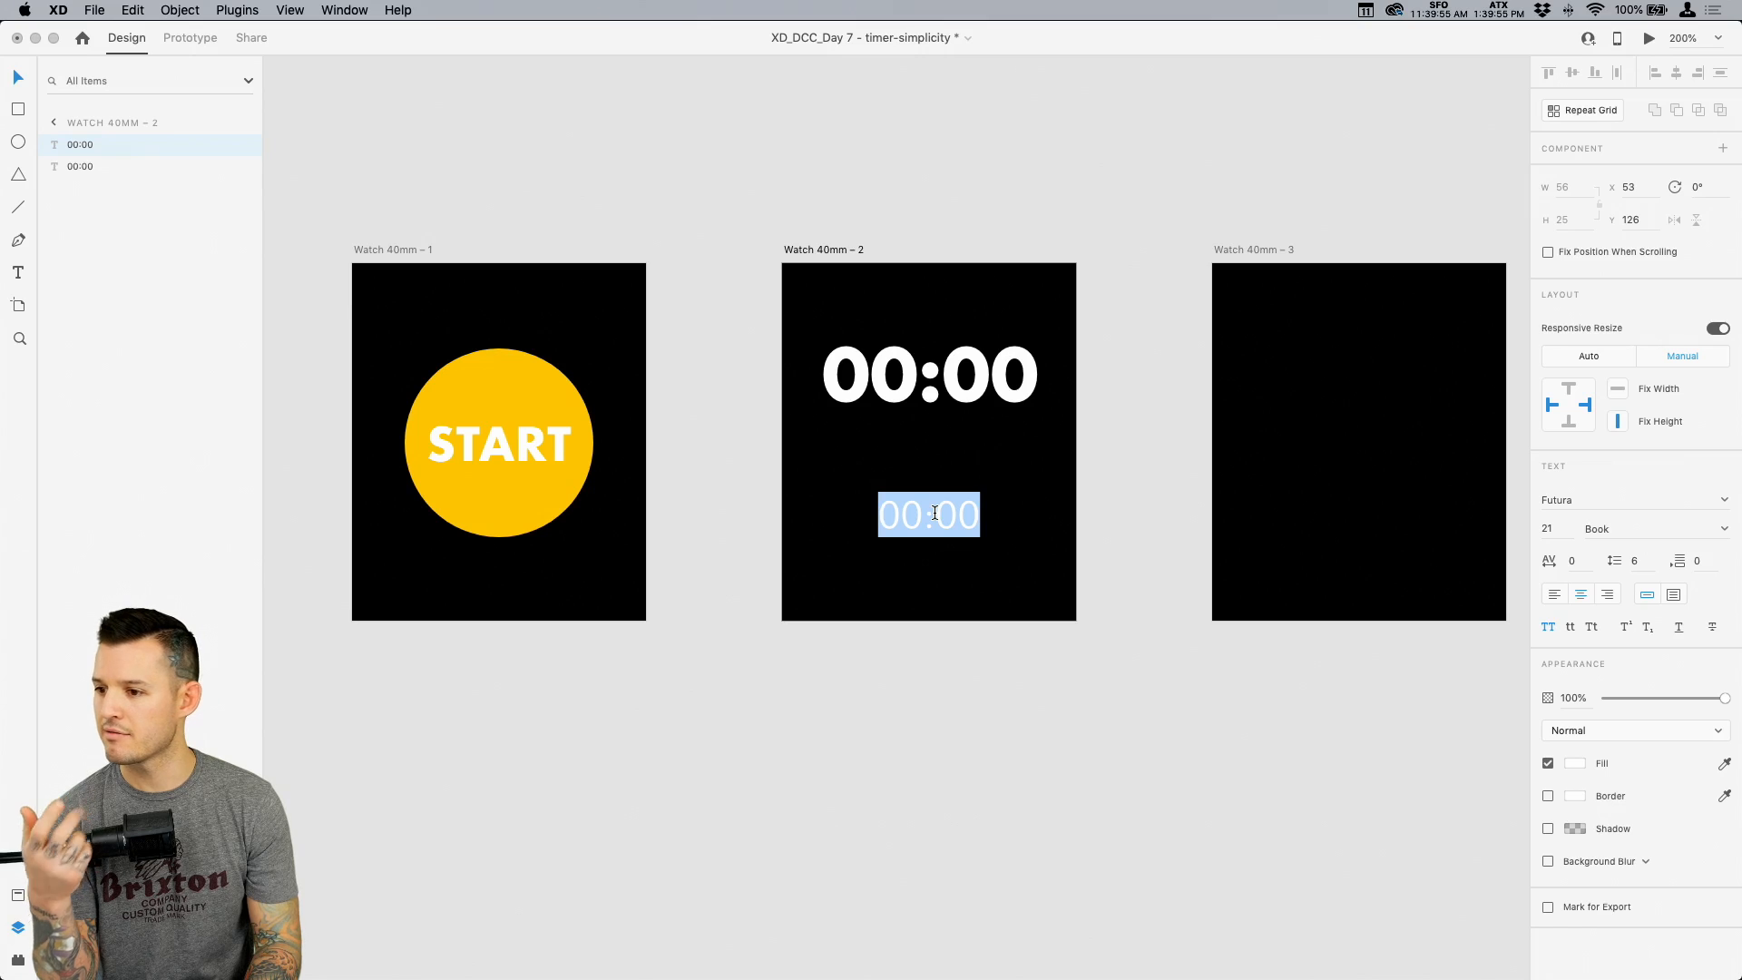
{"action": "type", "text": "HOW MUCH TIME"}
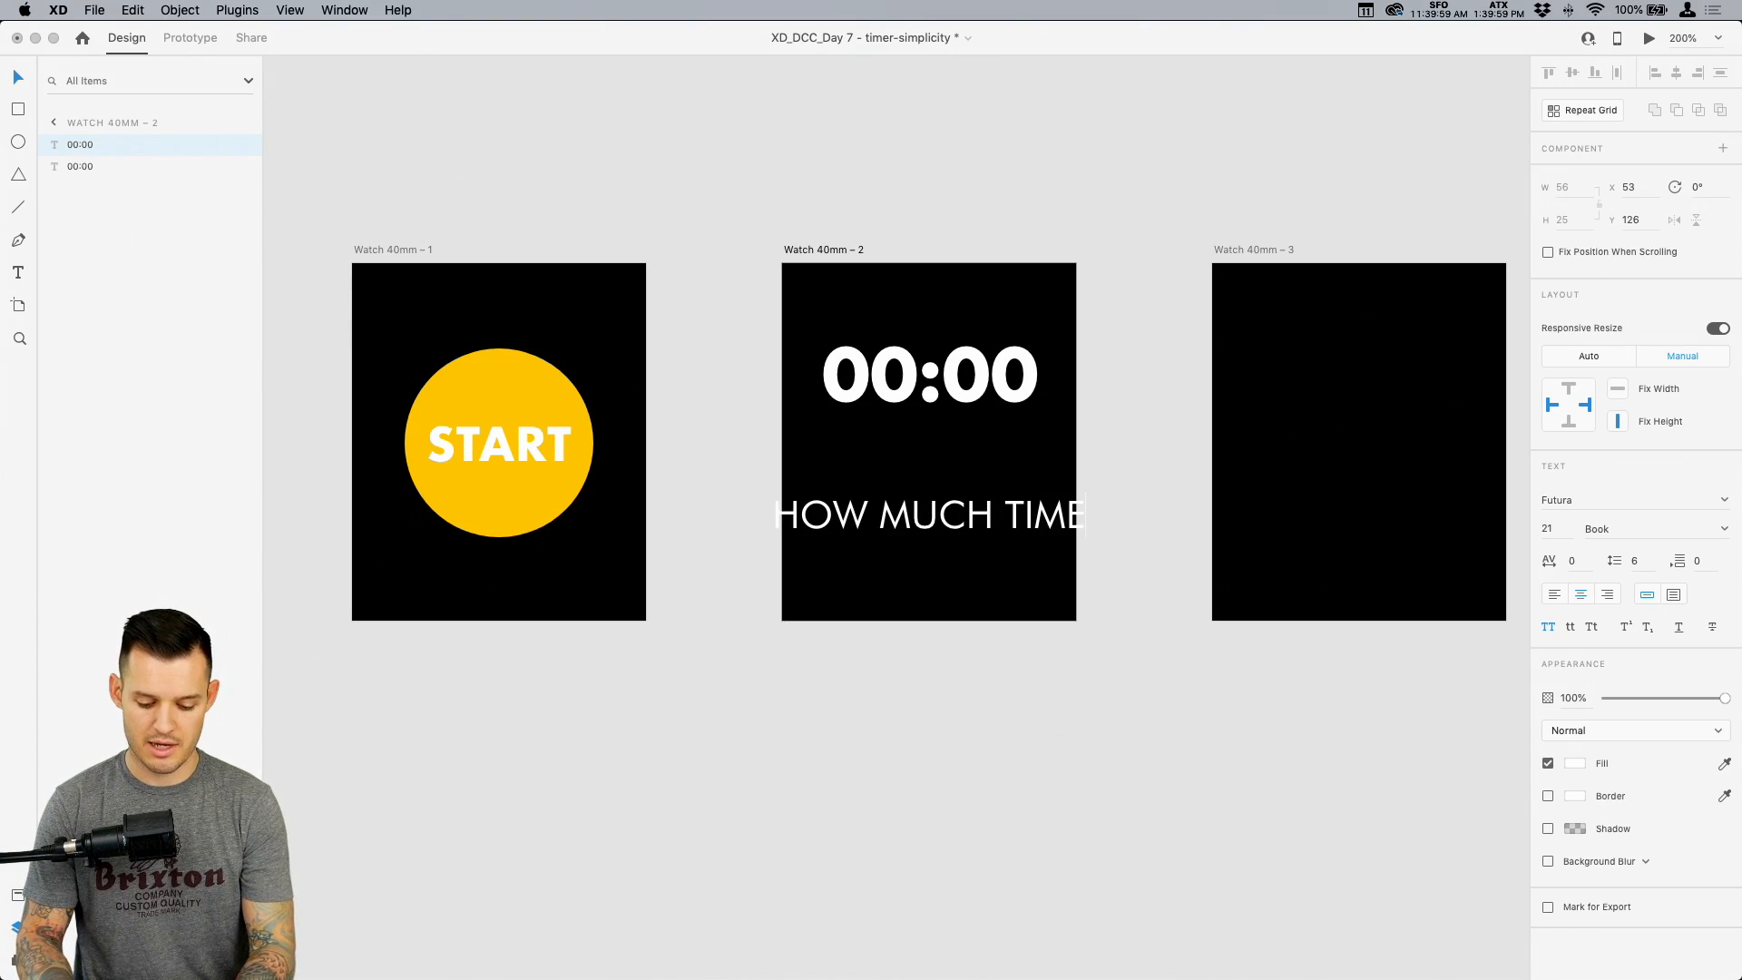
{"action": "type", "text": " D YOU NEED?"}
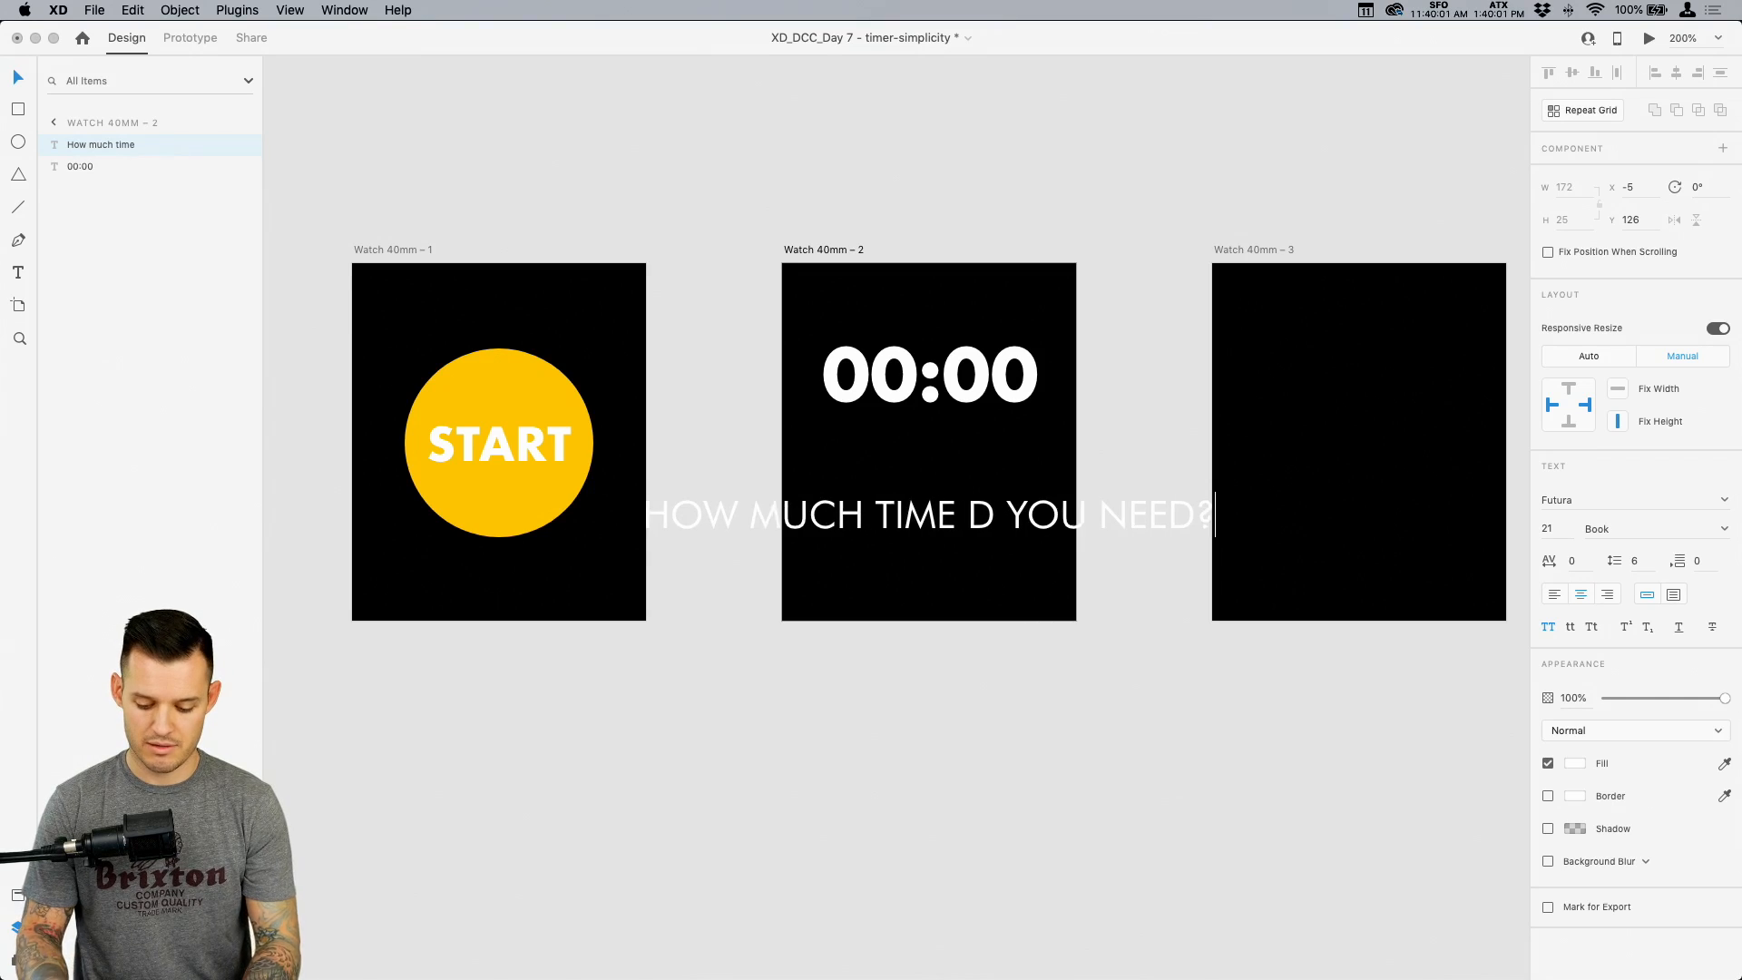
{"action": "key", "text": "super+a"}
{"action": "left_click", "coordinate": [980, 518]}
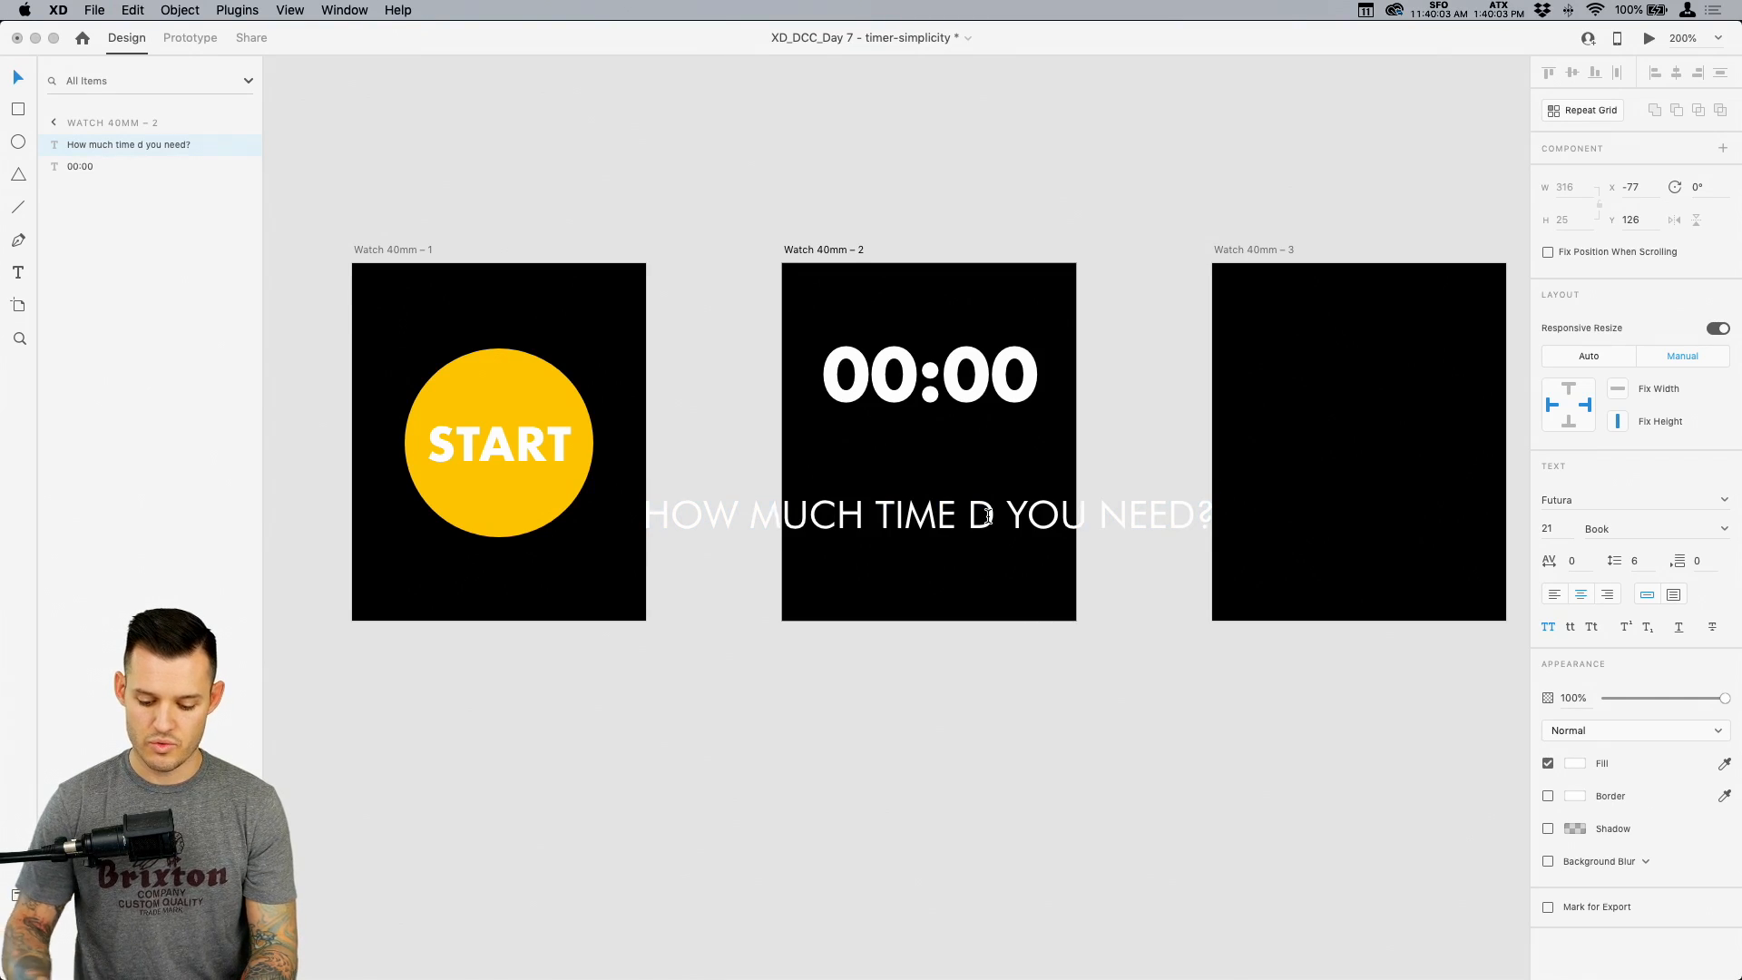
{"action": "type", "text": "o"}
{"action": "key", "text": "super+a"}
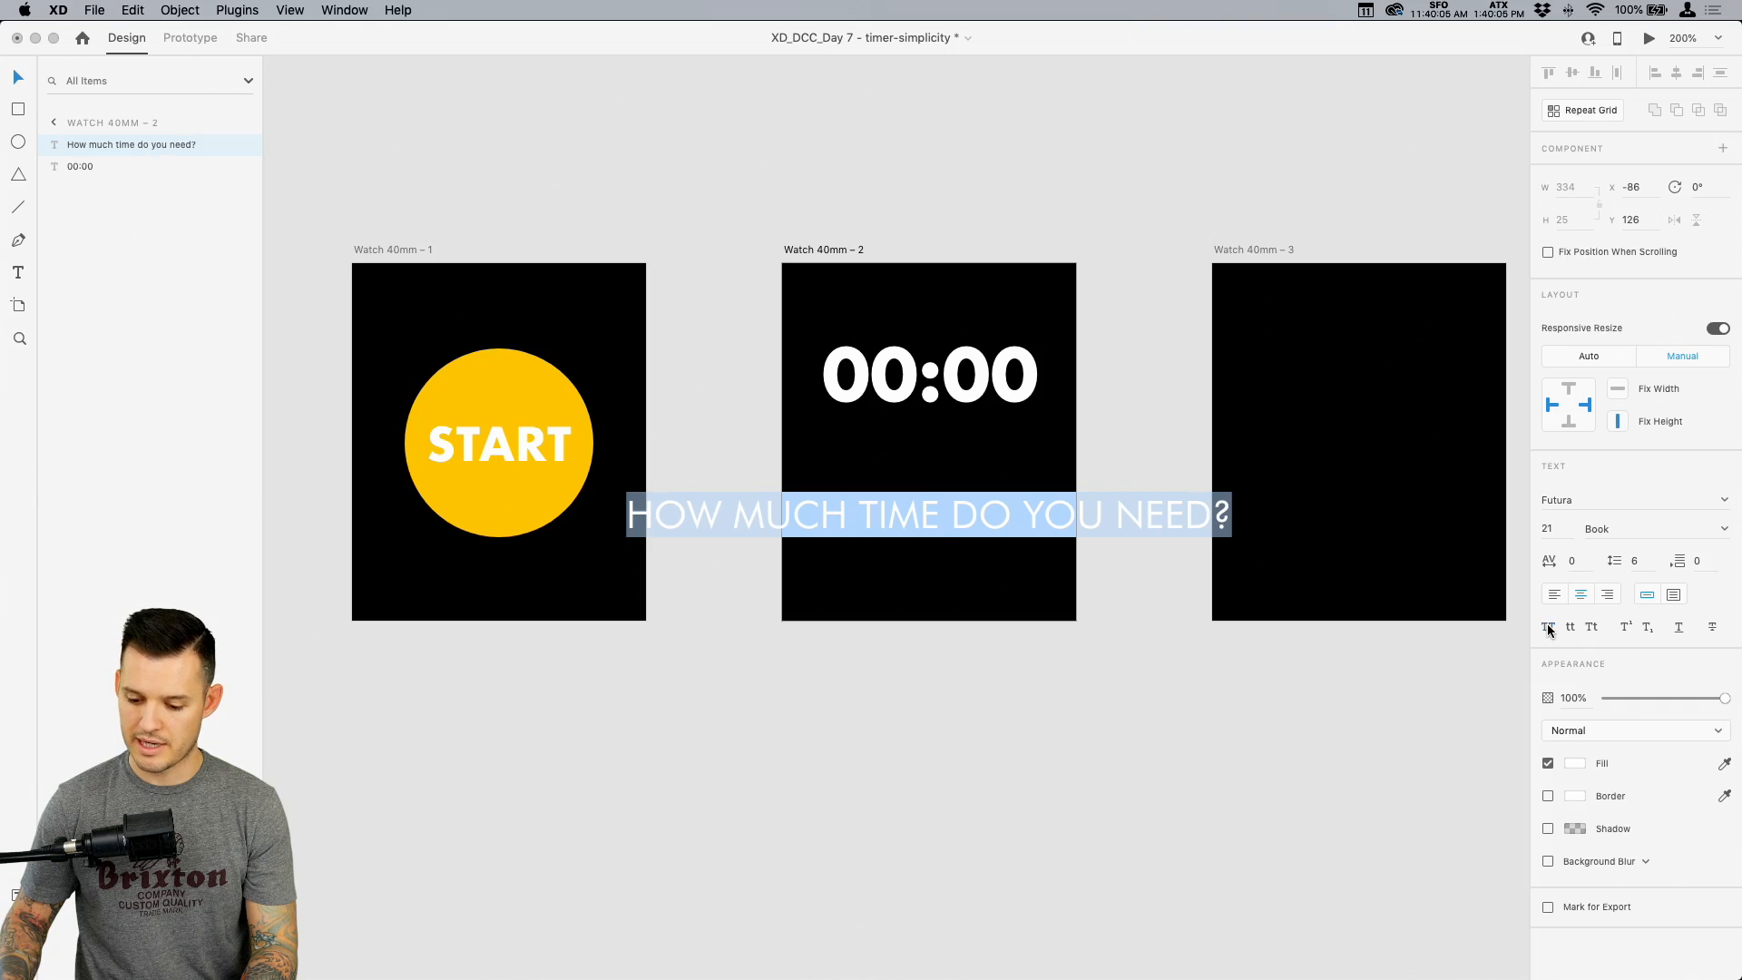
Turn off all caps on the question, convert it to area text and size its box to about 120 by 56
{"action": "left_click", "coordinate": [1548, 627]}
{"action": "left_click", "coordinate": [1674, 595]}
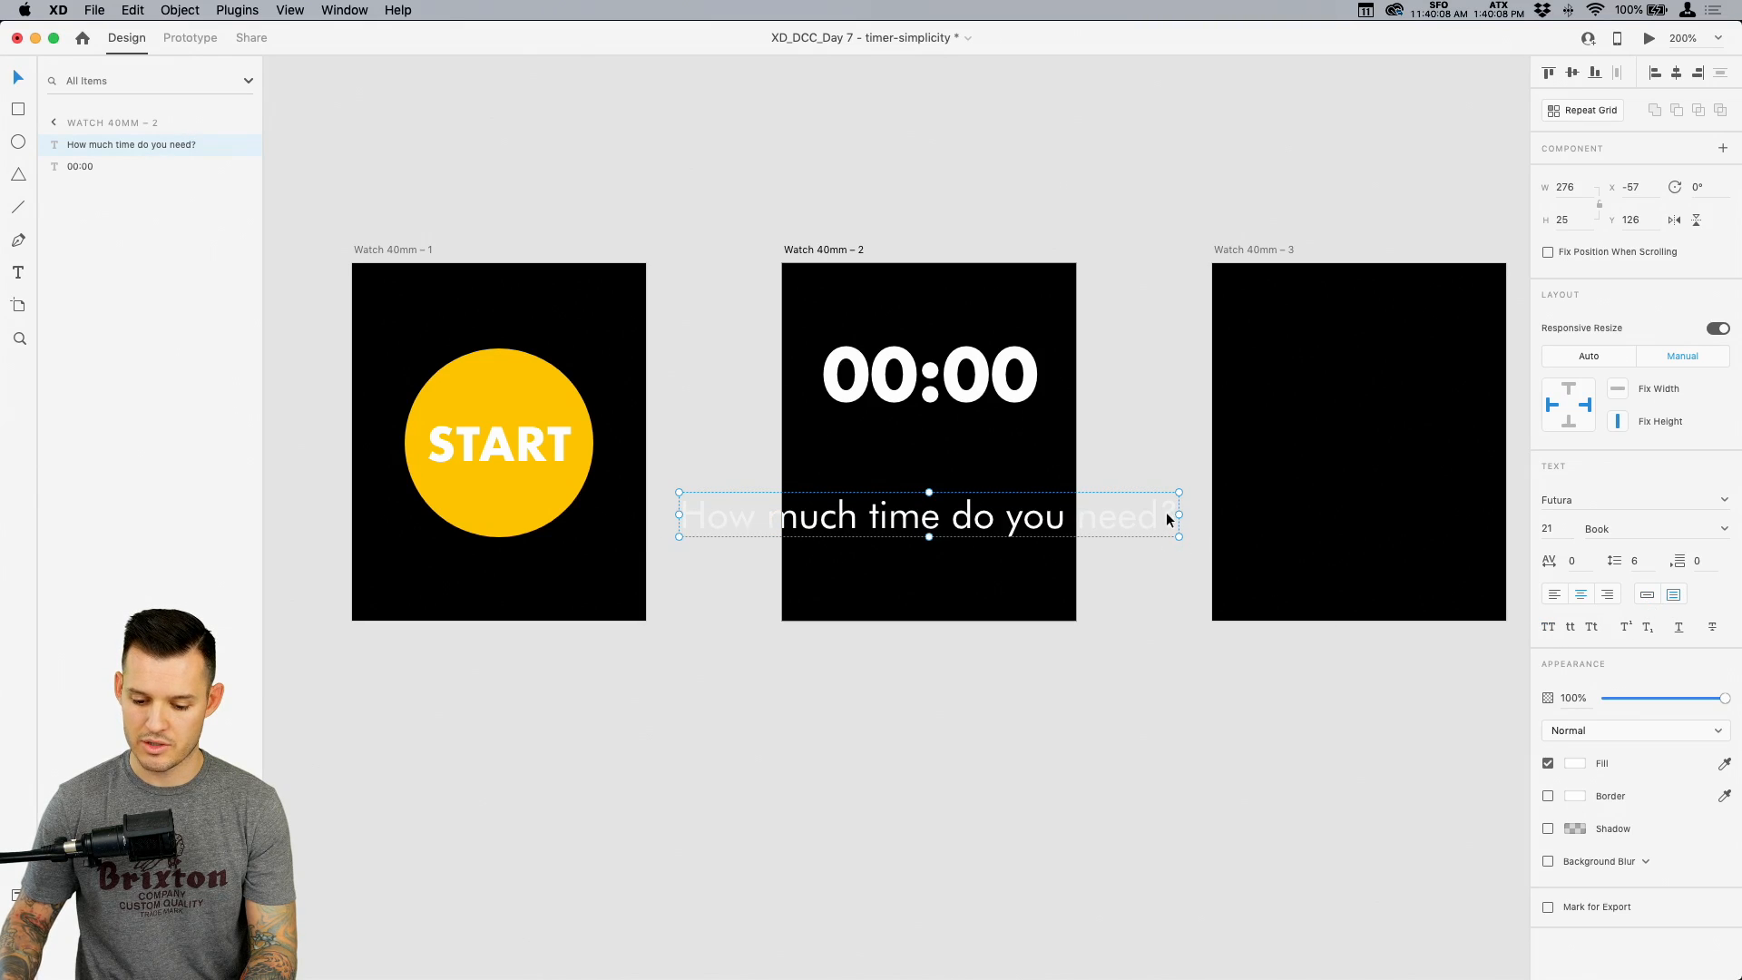
{"action": "left_click_drag", "start_coordinate": [1177, 515], "coordinate": [1037, 515]}
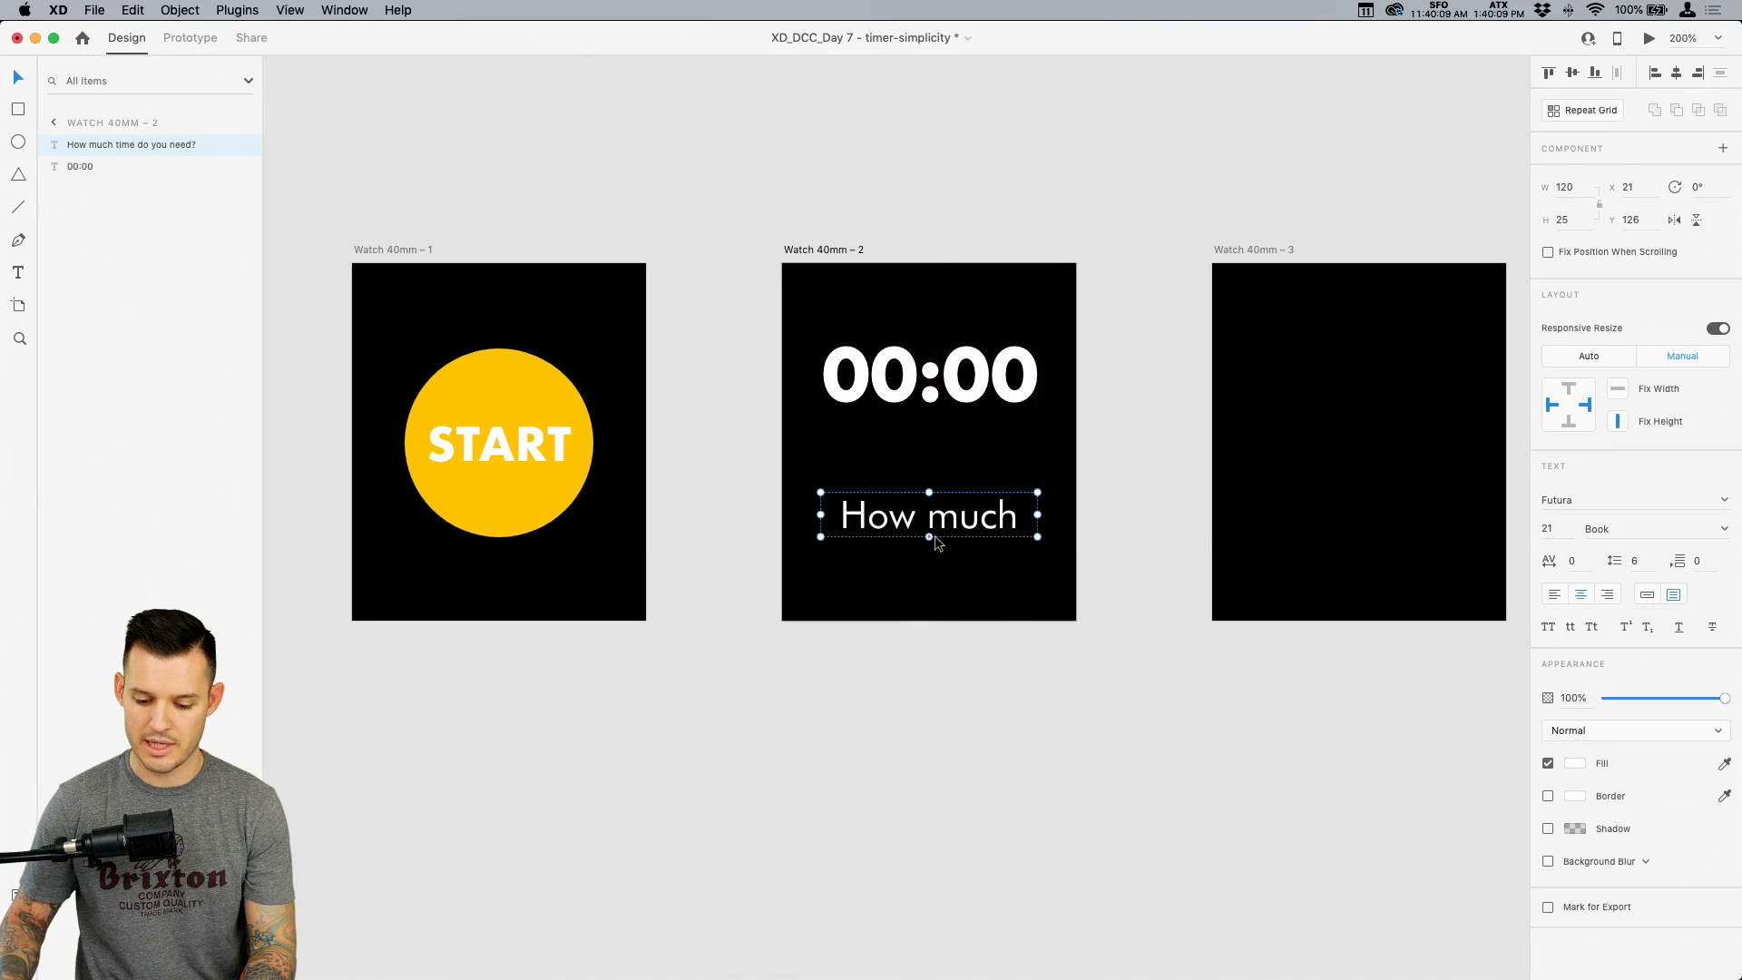
{"action": "left_click_drag", "start_coordinate": [935, 536], "coordinate": [934, 592]}
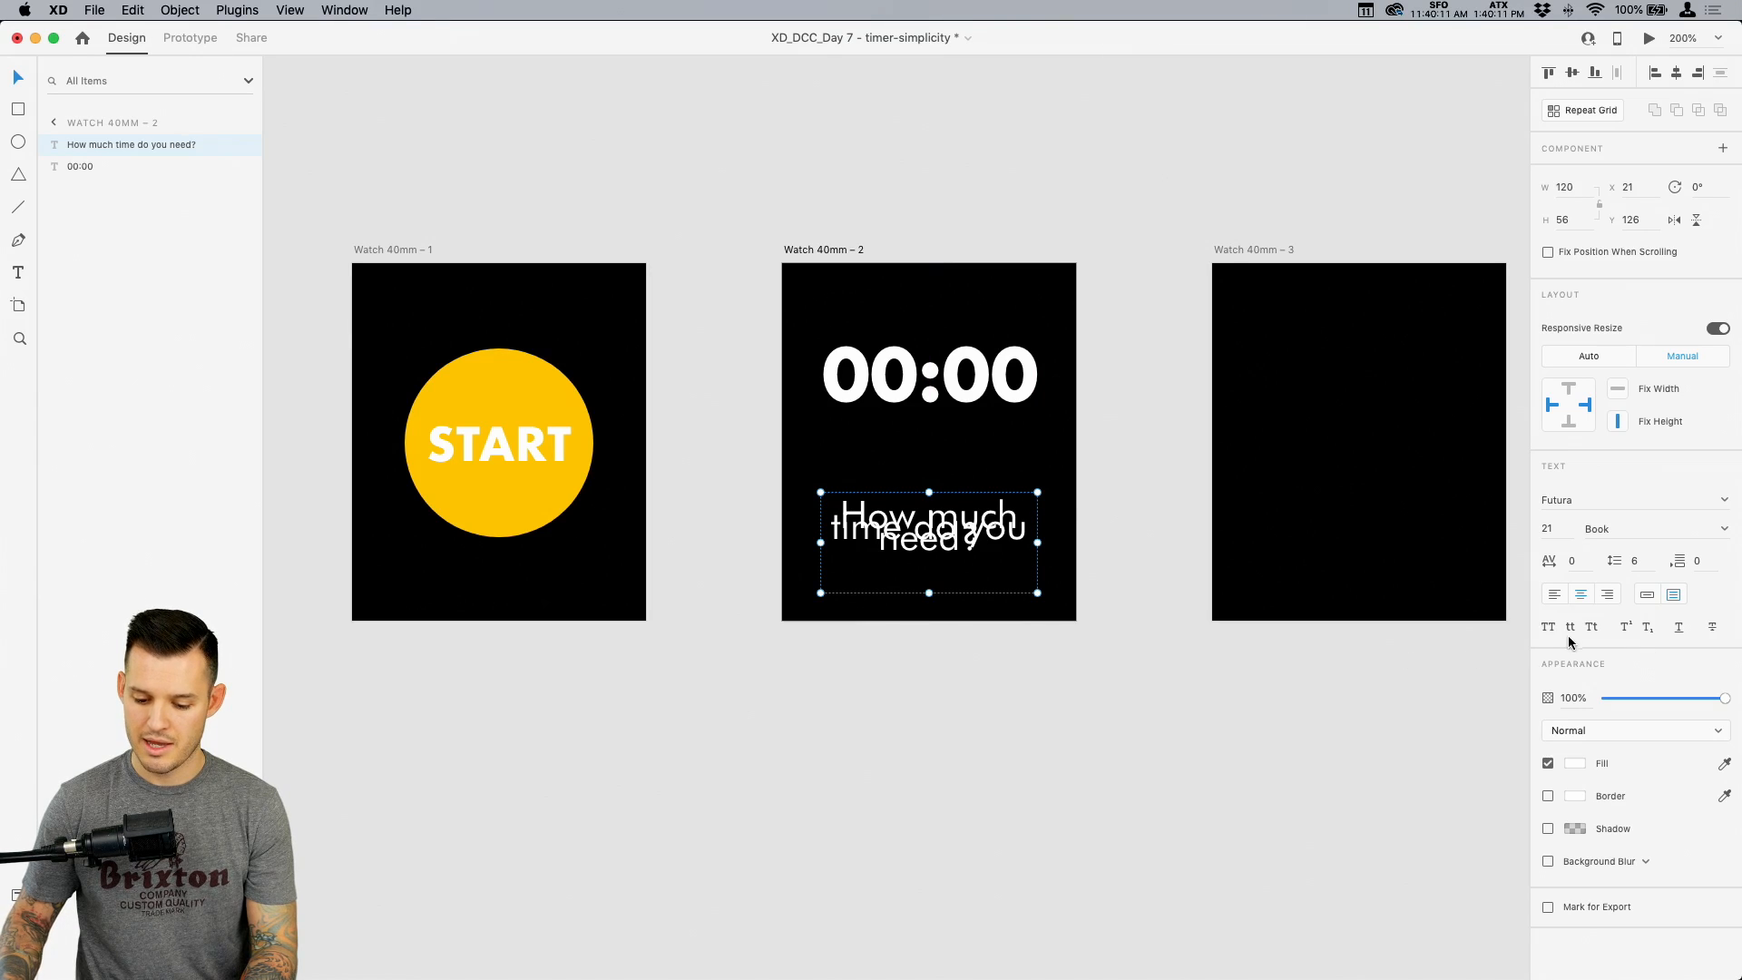
Set the question text's line spacing to 23
{"action": "key", "text": "super+equal"}
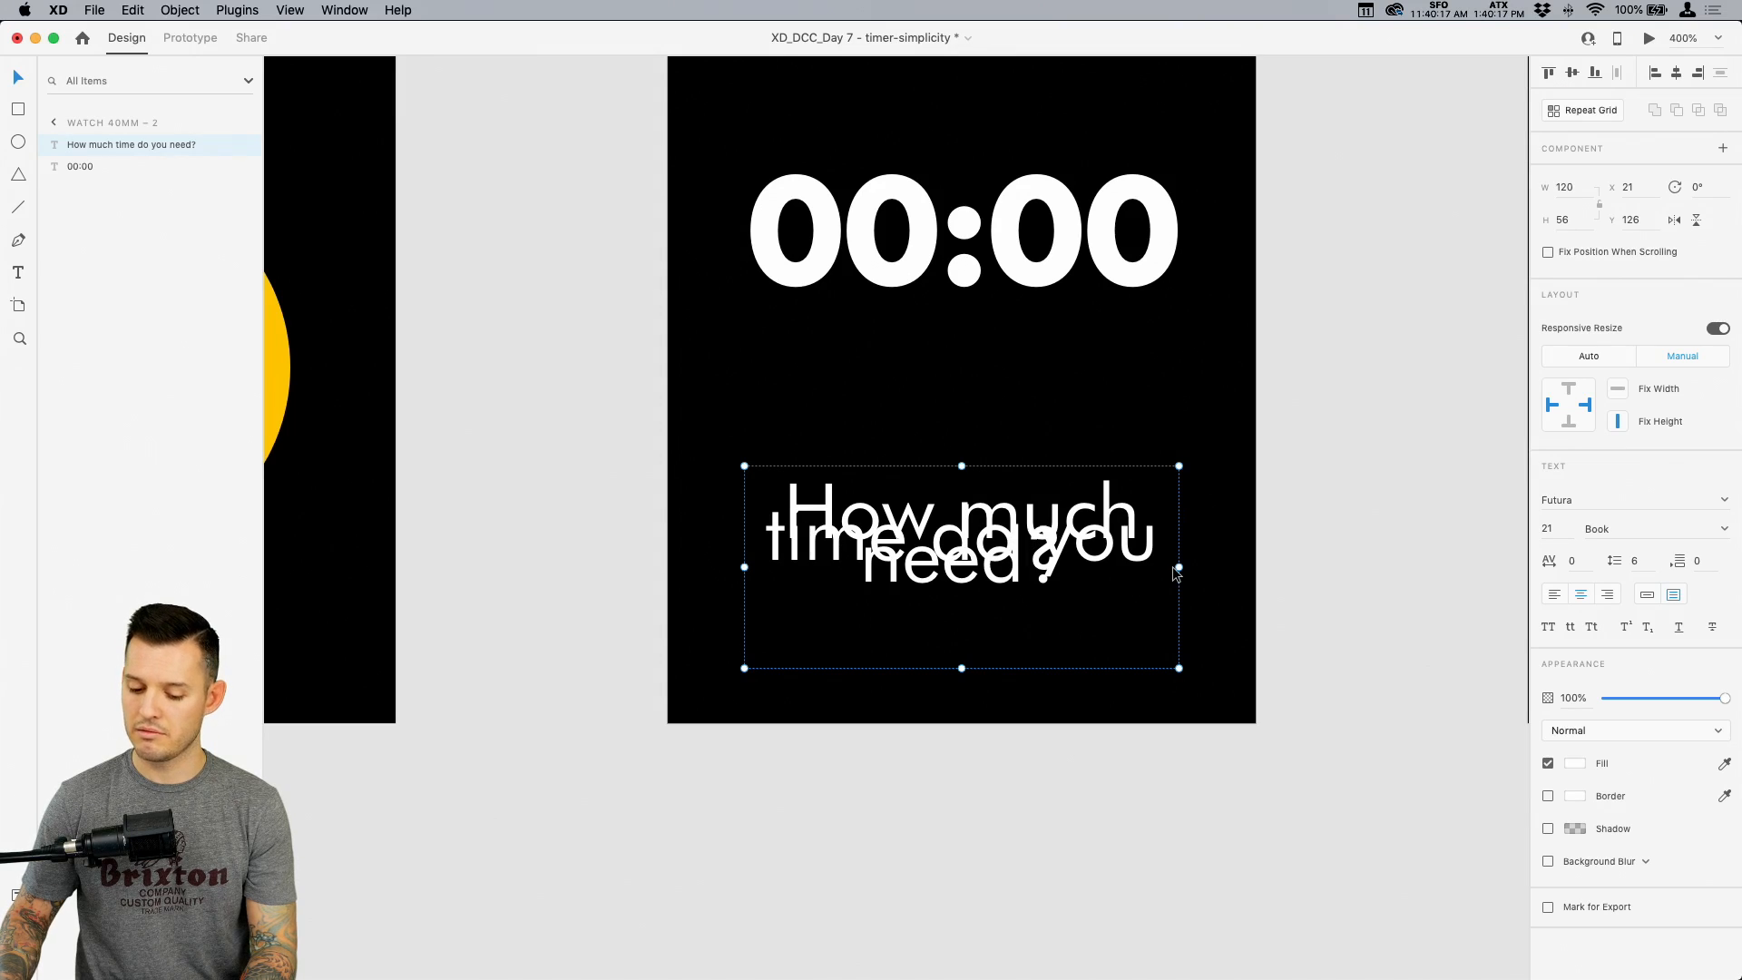
{"action": "left_click", "coordinate": [1639, 561]}
{"action": "type", "text": "27"}
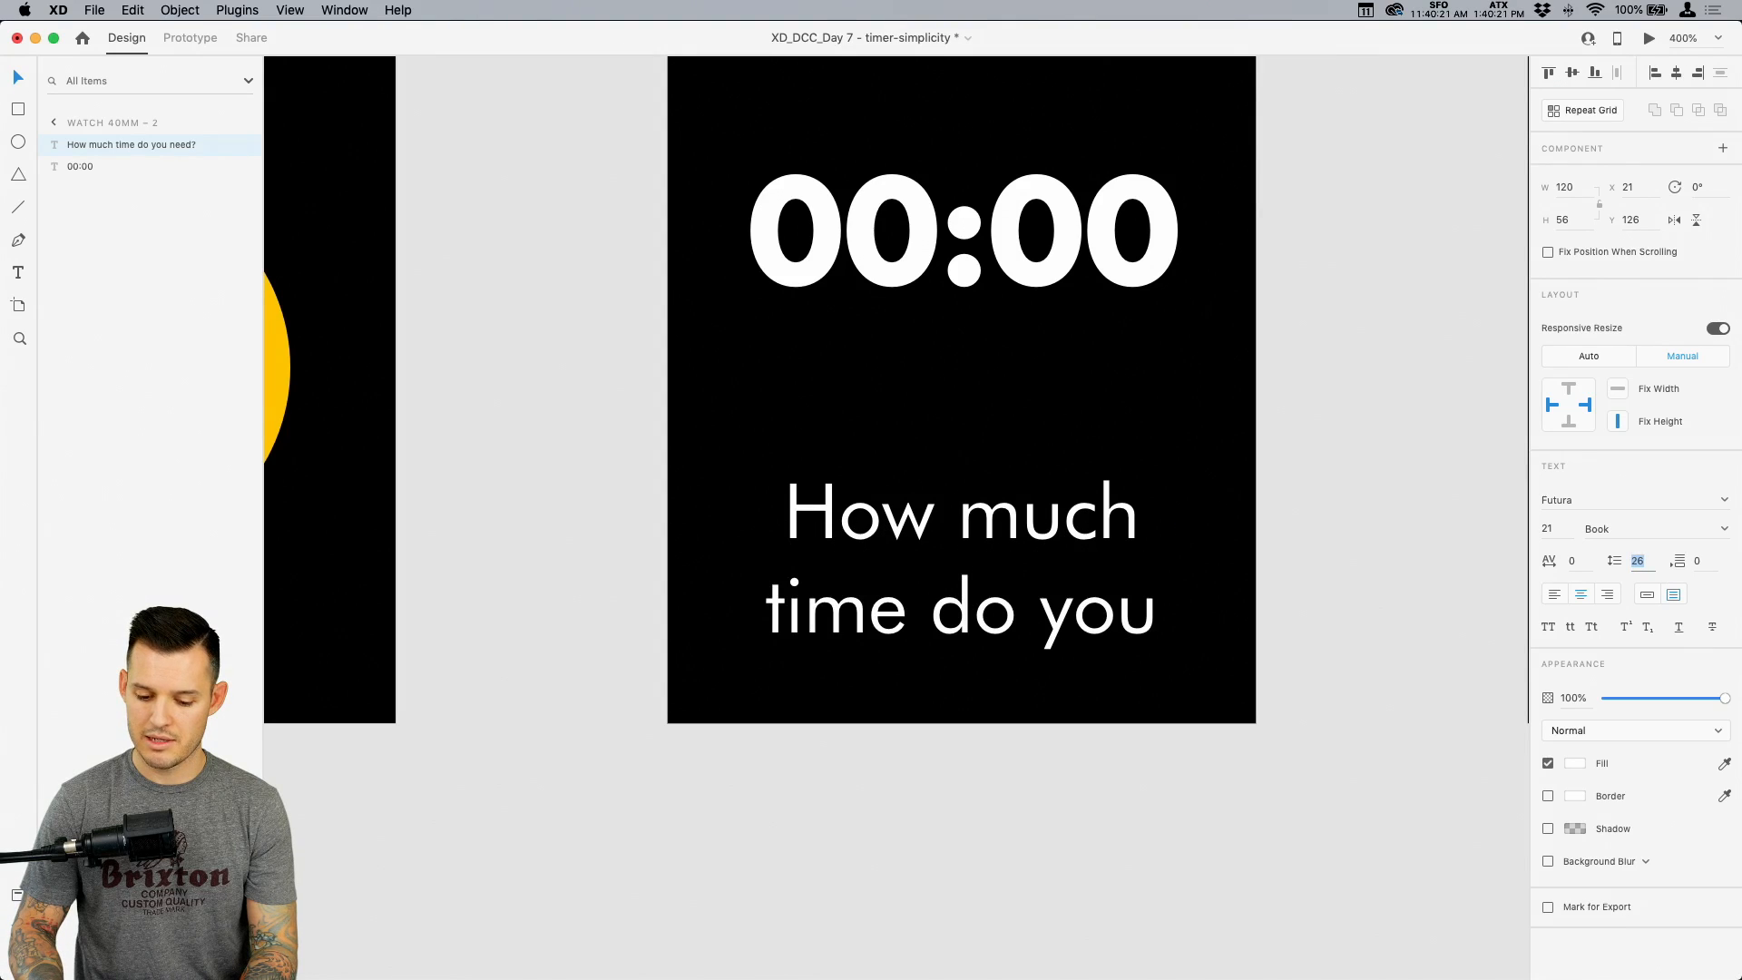
{"action": "key", "text": "Return"}
{"action": "key", "text": "Down"}
{"action": "key", "text": "Down"}
{"action": "key", "text": "Down"}
{"action": "key", "text": "Down"}
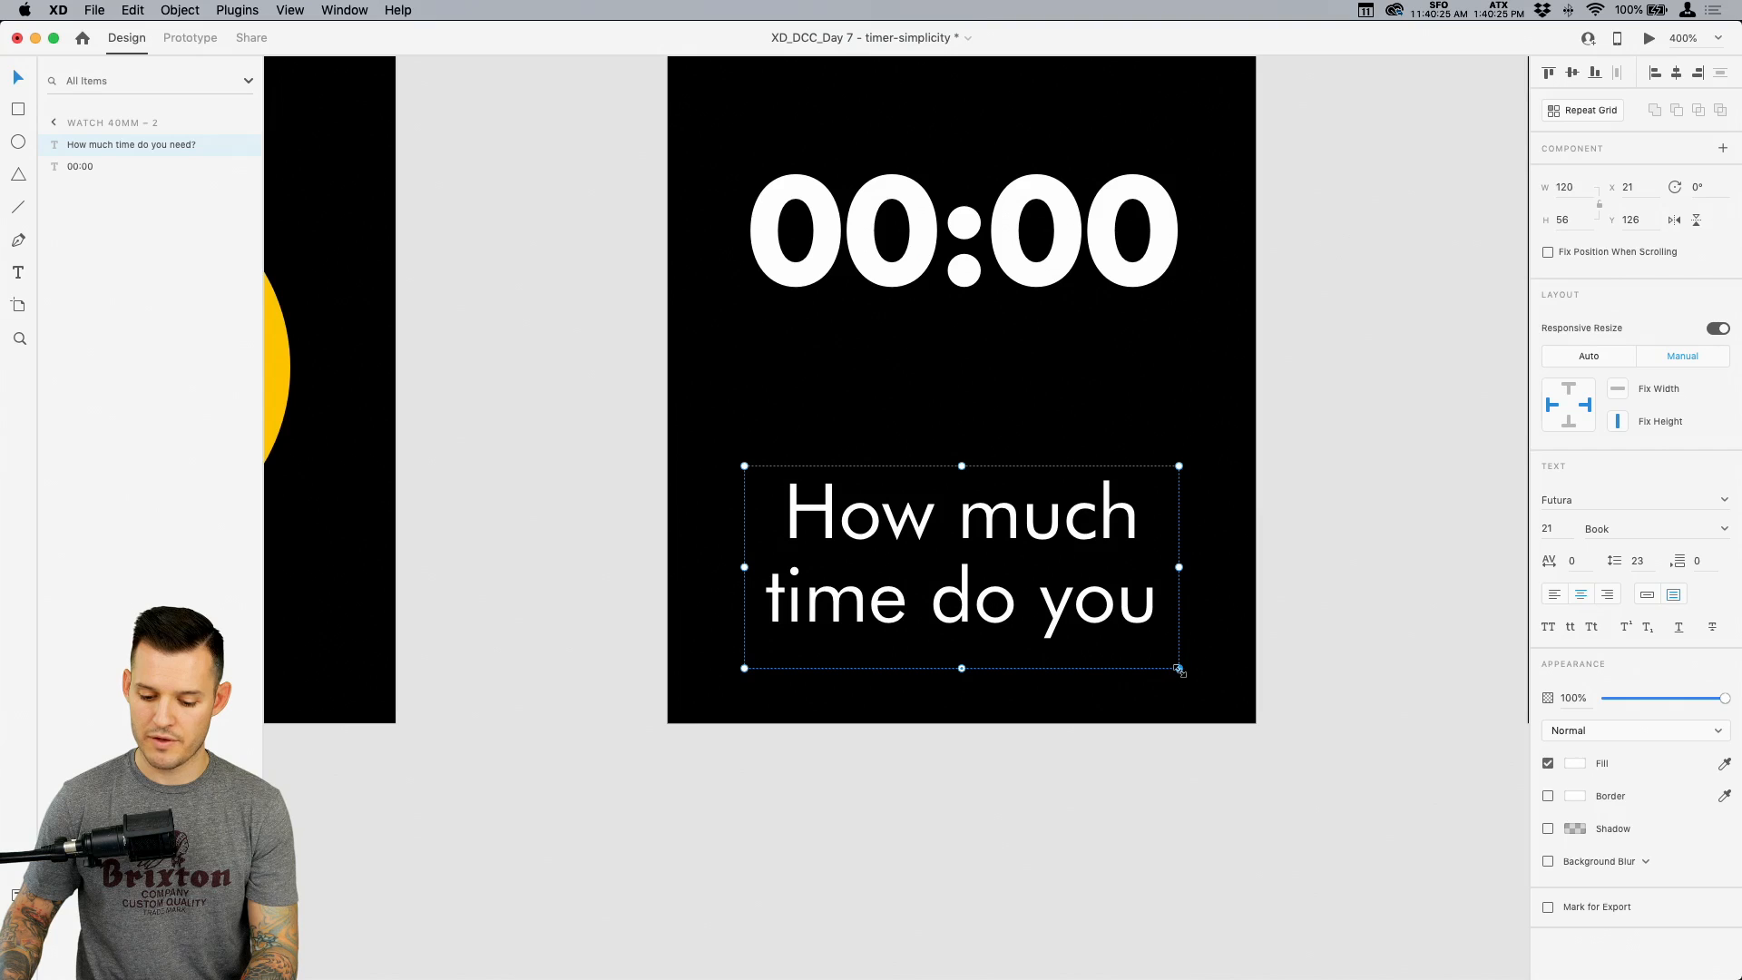
Check the XD feature notes in Chrome, return to XD, and enlarge the question's text box to about 126 by 71, raised to about Y 108
{"action": "key", "text": "super+Tab"}
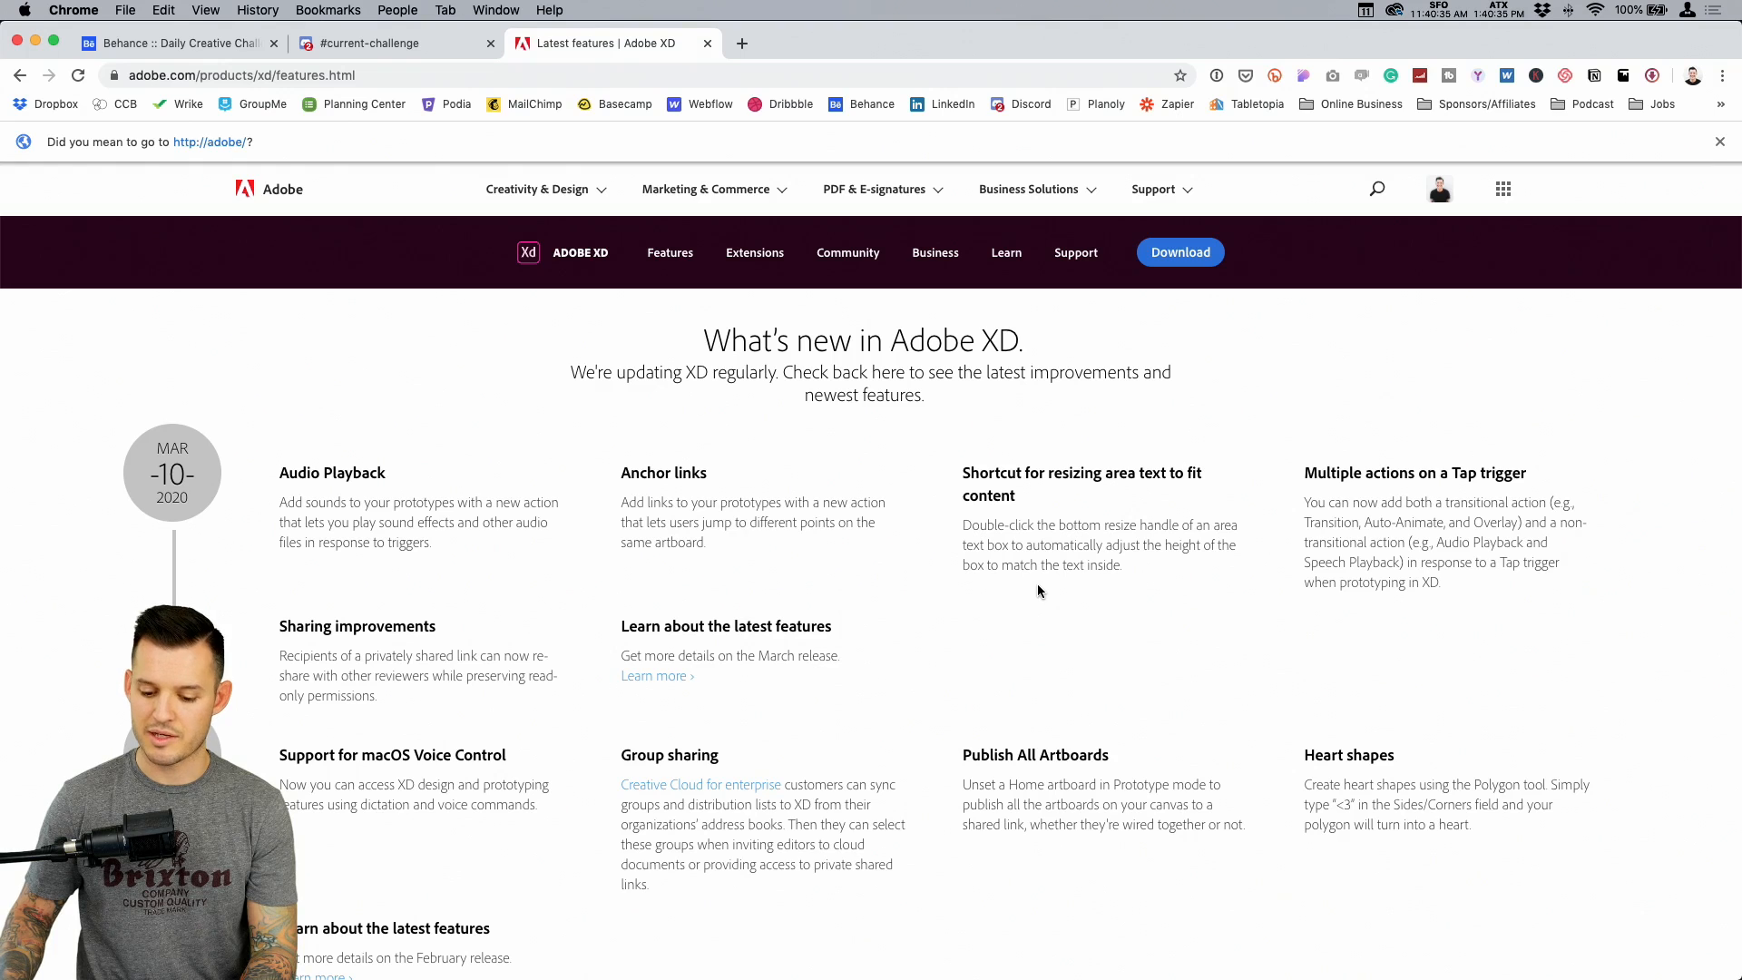
{"action": "key", "text": "super+Tab"}
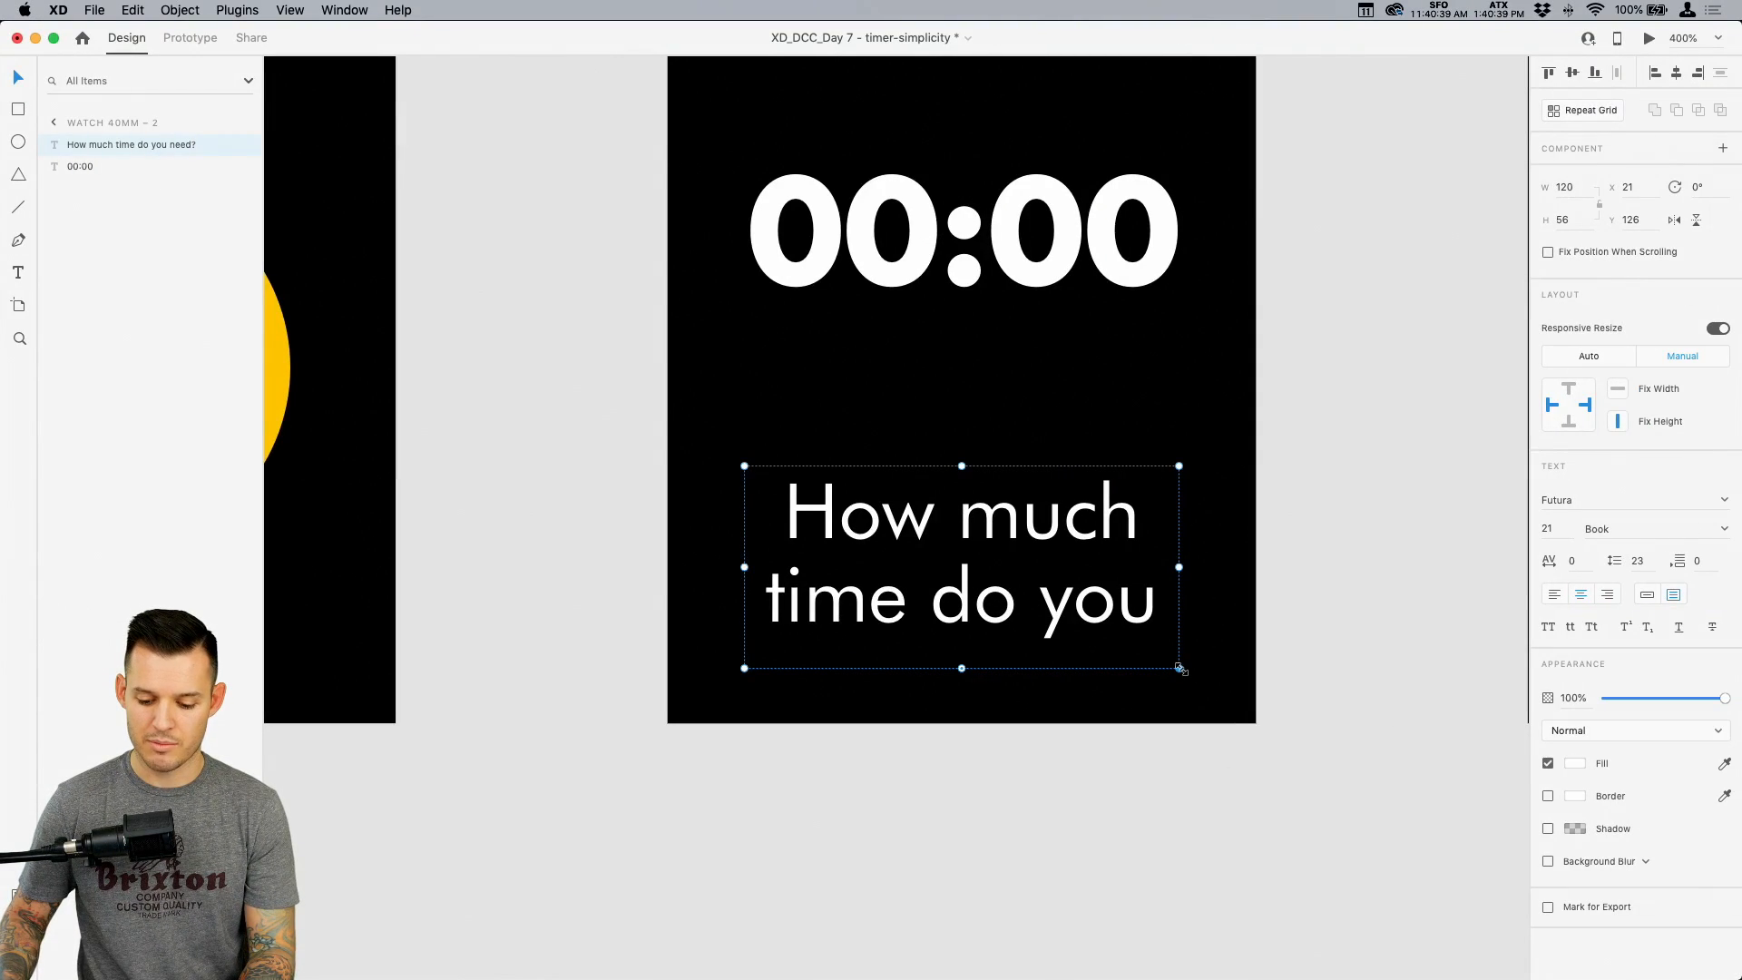
{"action": "left_click_drag", "start_coordinate": [1179, 668], "coordinate": [1202, 735]}
{"action": "left_click_drag", "start_coordinate": [1029, 609], "coordinate": [1024, 545]}
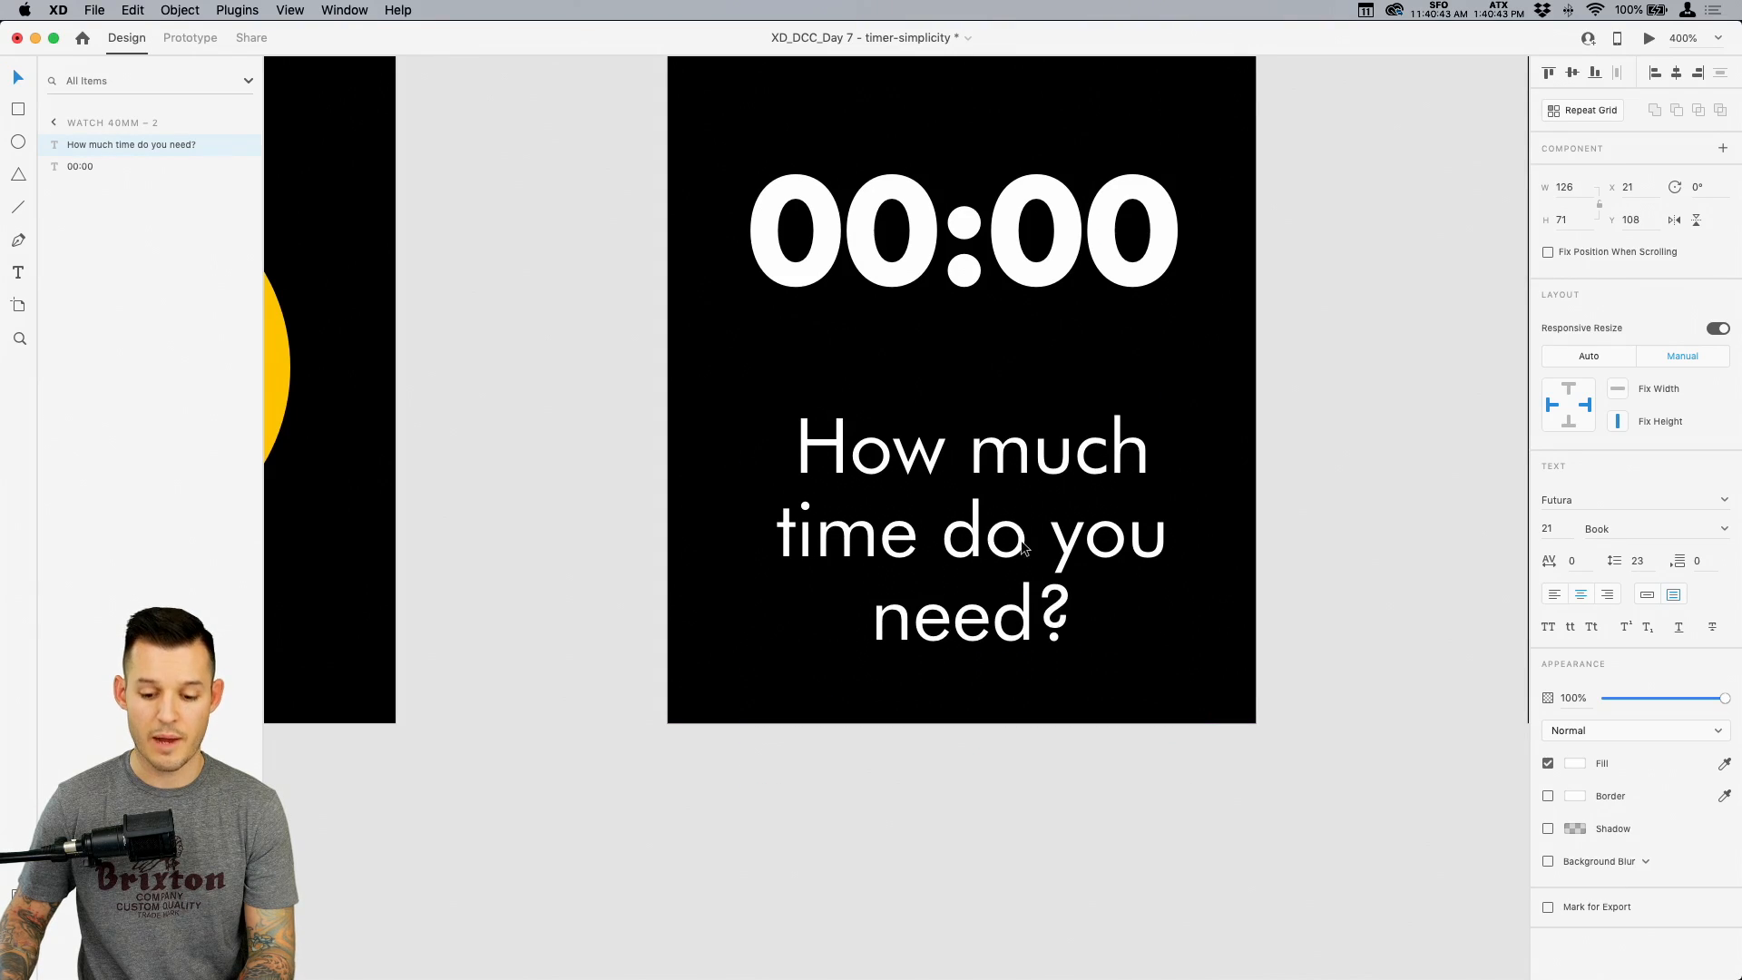
Reduce the question text's font size to 15
{"action": "left_click", "coordinate": [1557, 528]}
{"action": "type", "text": "19"}
{"action": "key", "text": "Return"}
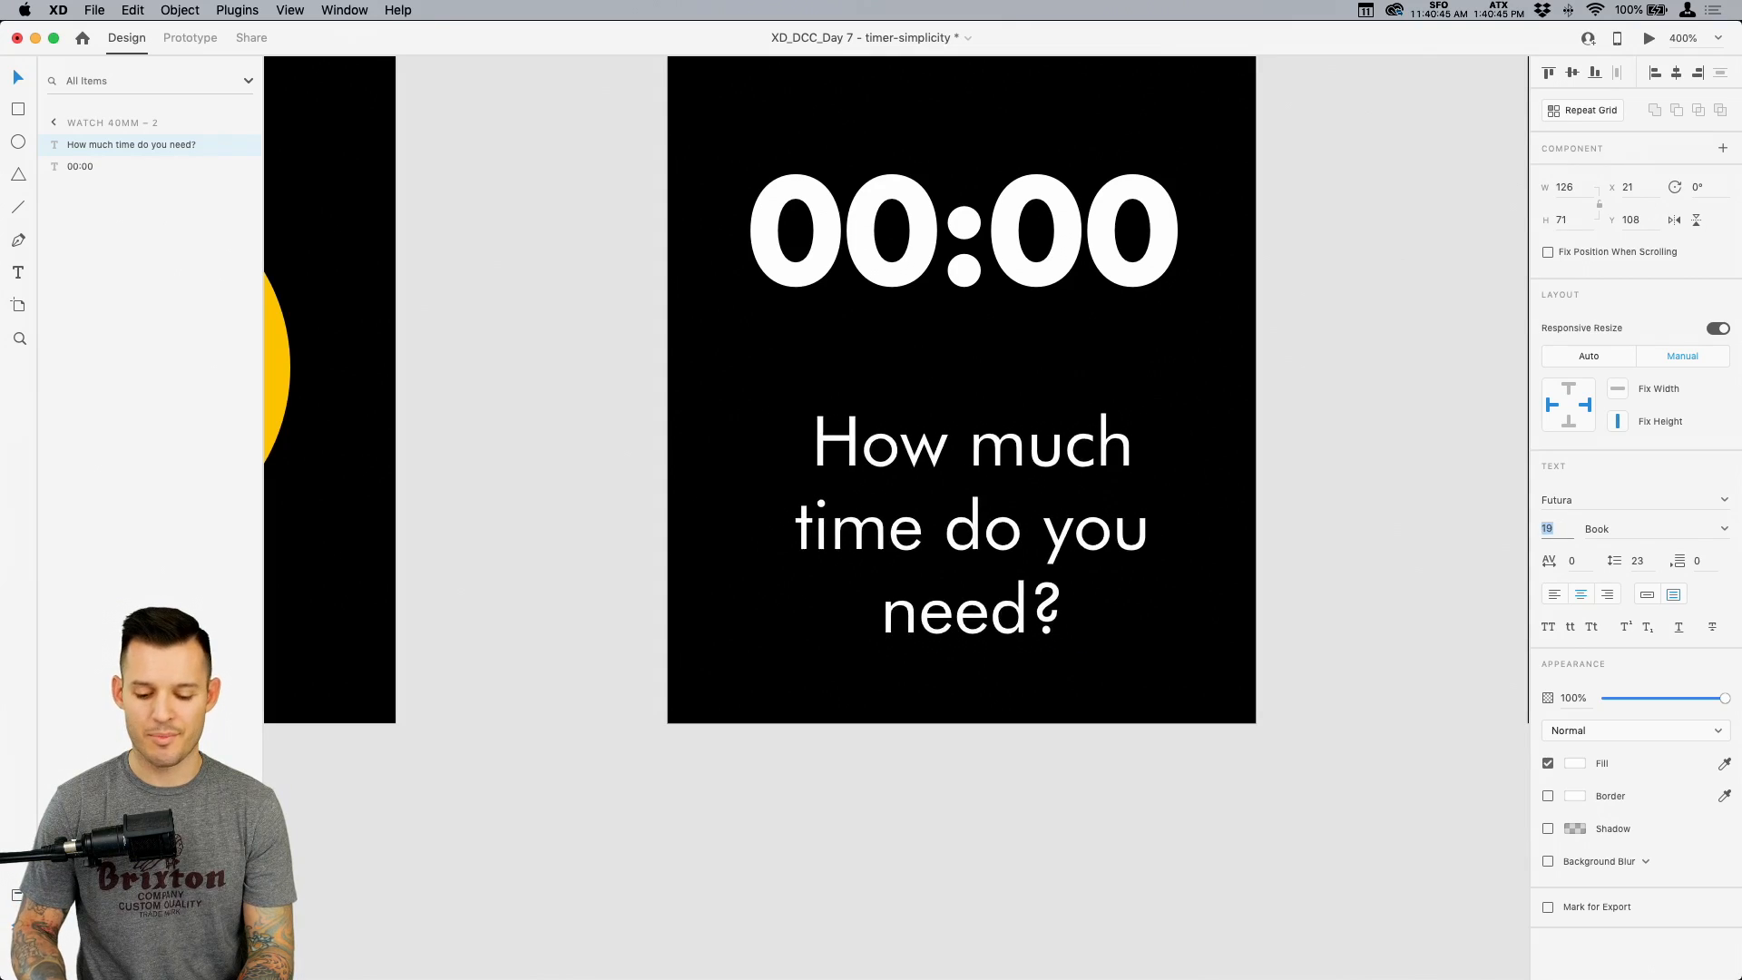
{"action": "key", "text": "Down"}
{"action": "key", "text": "Down"}
{"action": "key", "text": "Down"}
{"action": "key", "text": "Down"}
{"action": "key", "text": "Down"}
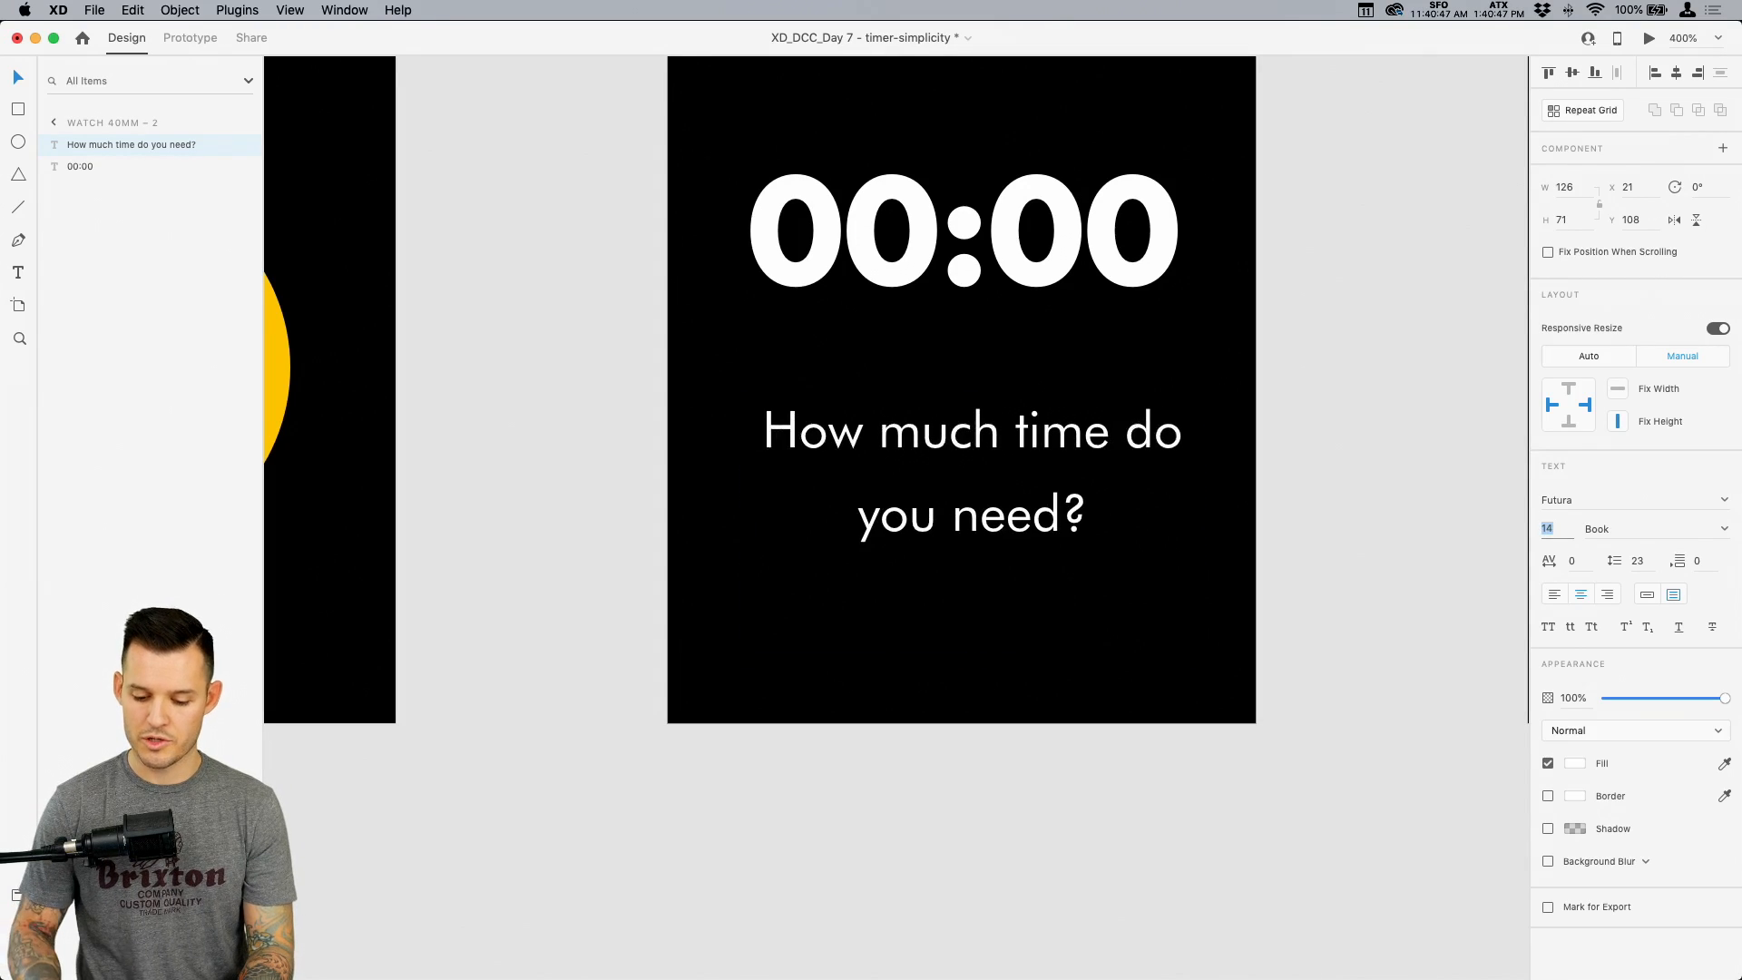
{"action": "key", "text": "Up"}
Tighten the question text's line spacing to 17
{"action": "left_click", "coordinate": [1639, 561]}
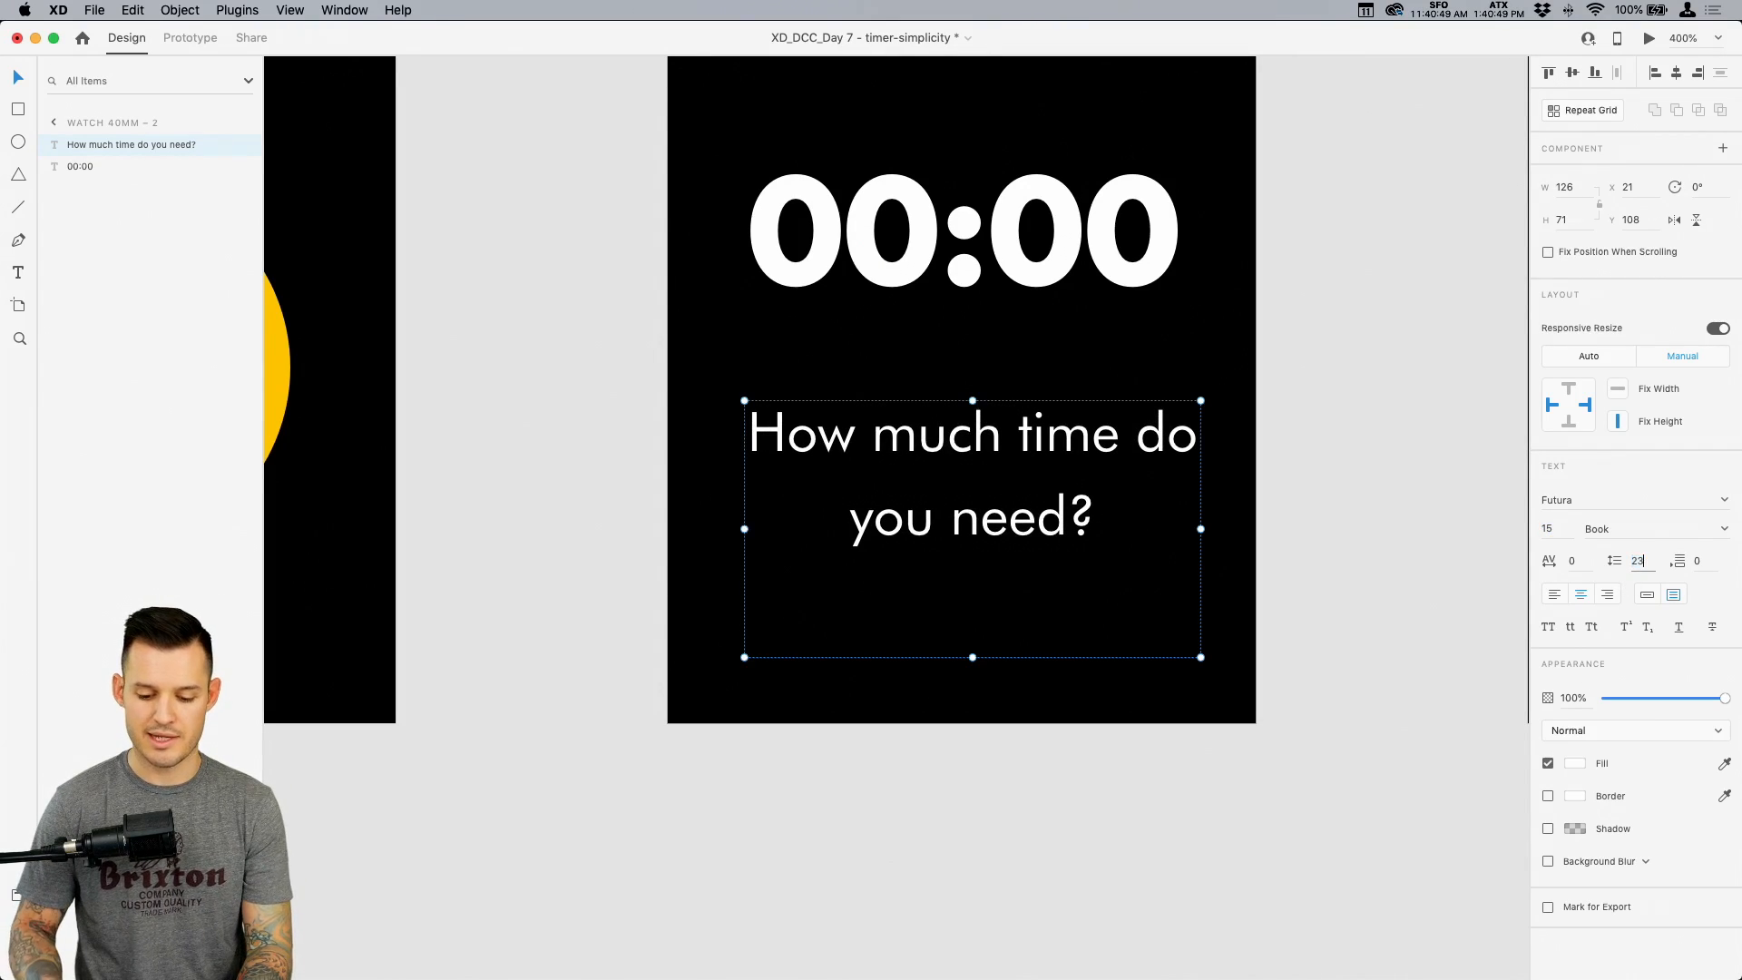
{"action": "key", "text": "Down"}
{"action": "key", "text": "Down"}
{"action": "key", "text": "Down"}
{"action": "key", "text": "Down"}
{"action": "key", "text": "Down"}
{"action": "key", "text": "Down"}
{"action": "key", "text": "Return"}
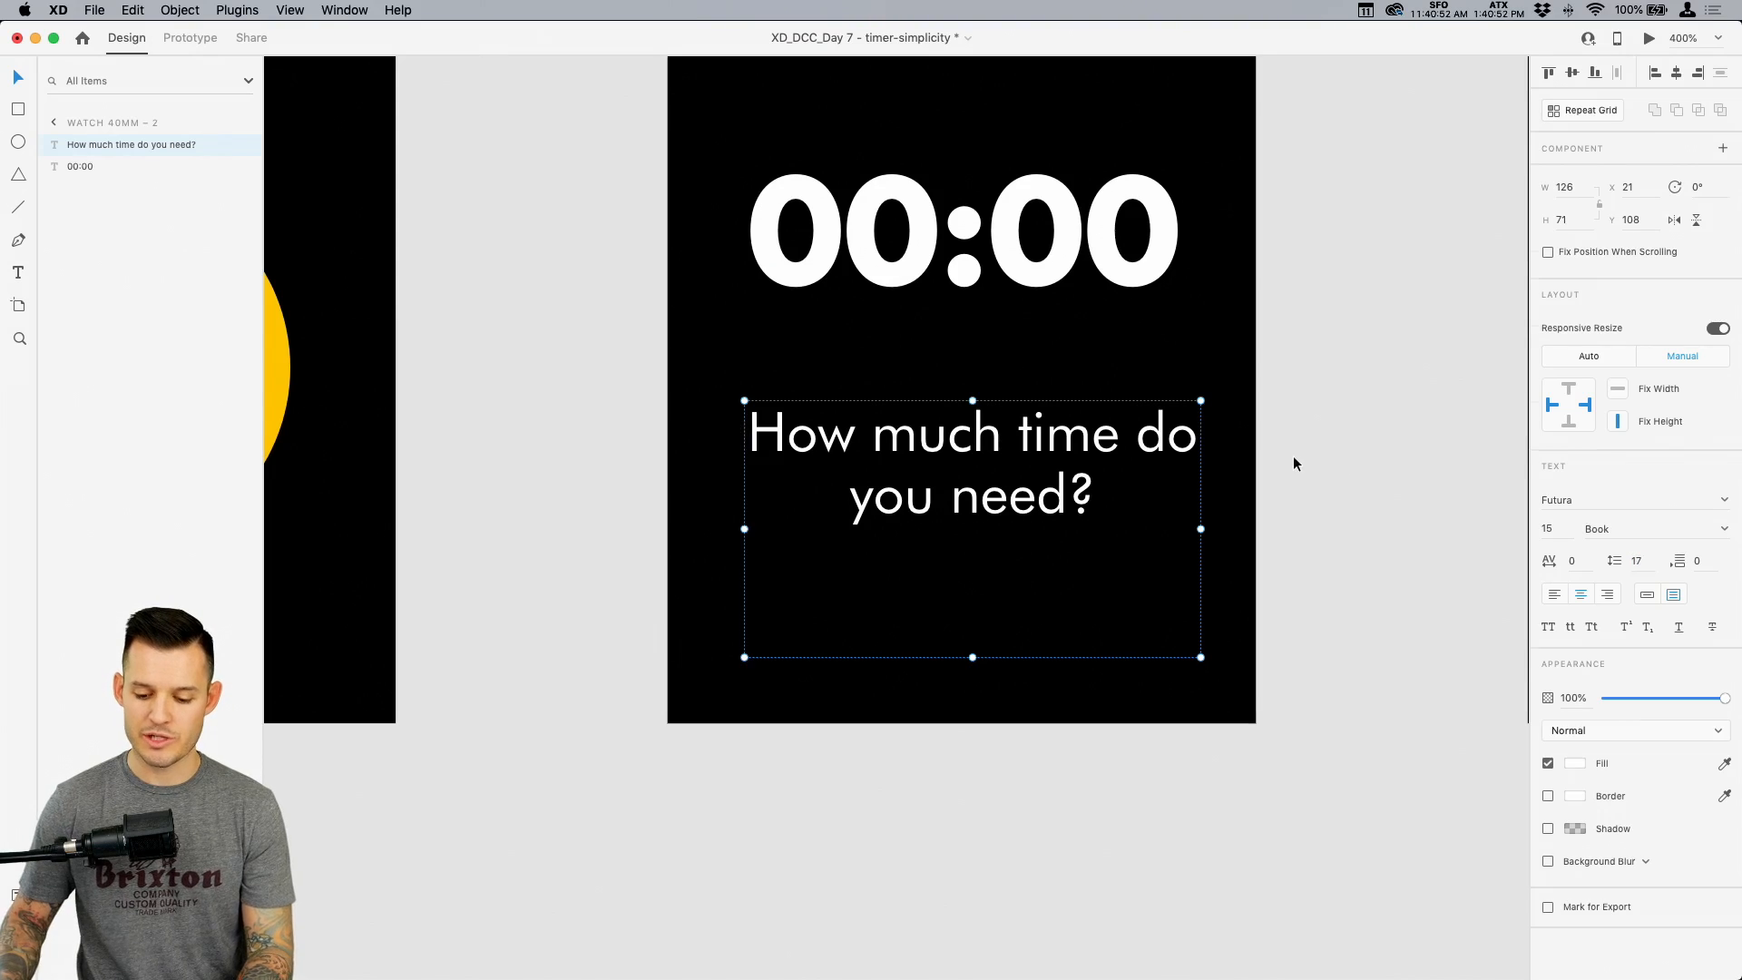
Shorten the question's text box to about 38 high and move it down to about Y 145
{"action": "left_click", "coordinate": [1293, 457]}
{"action": "scroll", "coordinate": [1293, 456], "scroll_direction": "up", "scroll_amount": 2}
{"action": "left_click", "coordinate": [1052, 528]}
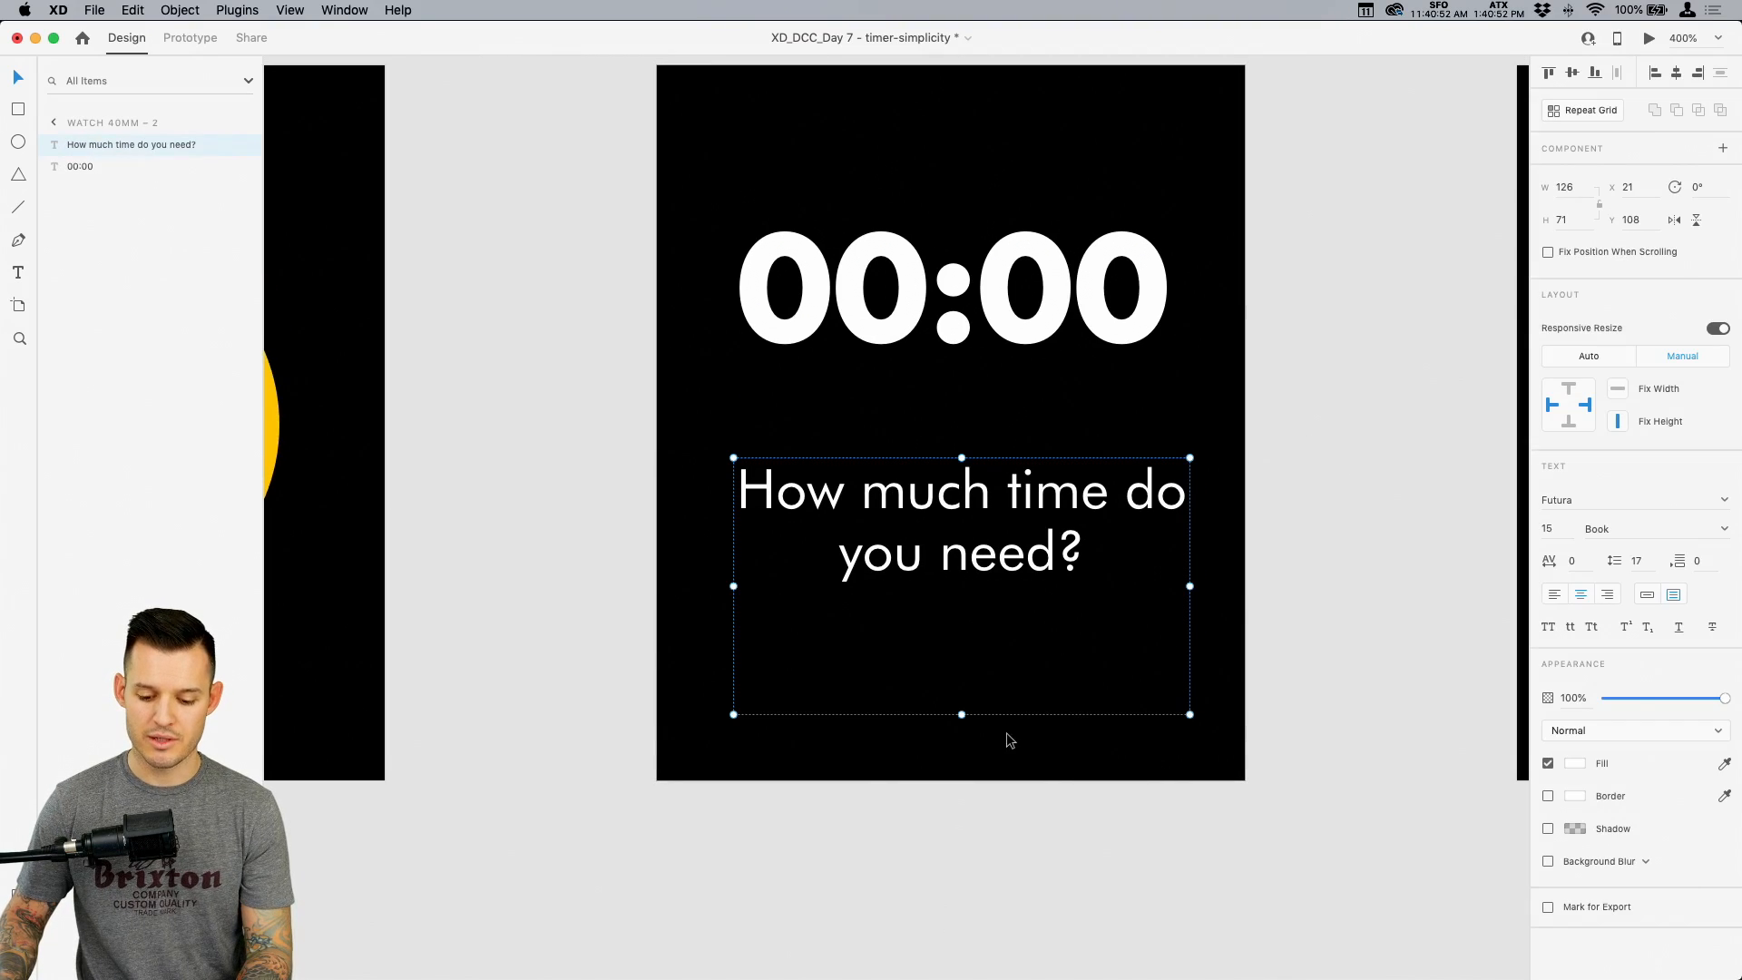
{"action": "right_click", "coordinate": [1190, 715]}
{"action": "left_click", "coordinate": [1148, 697]}
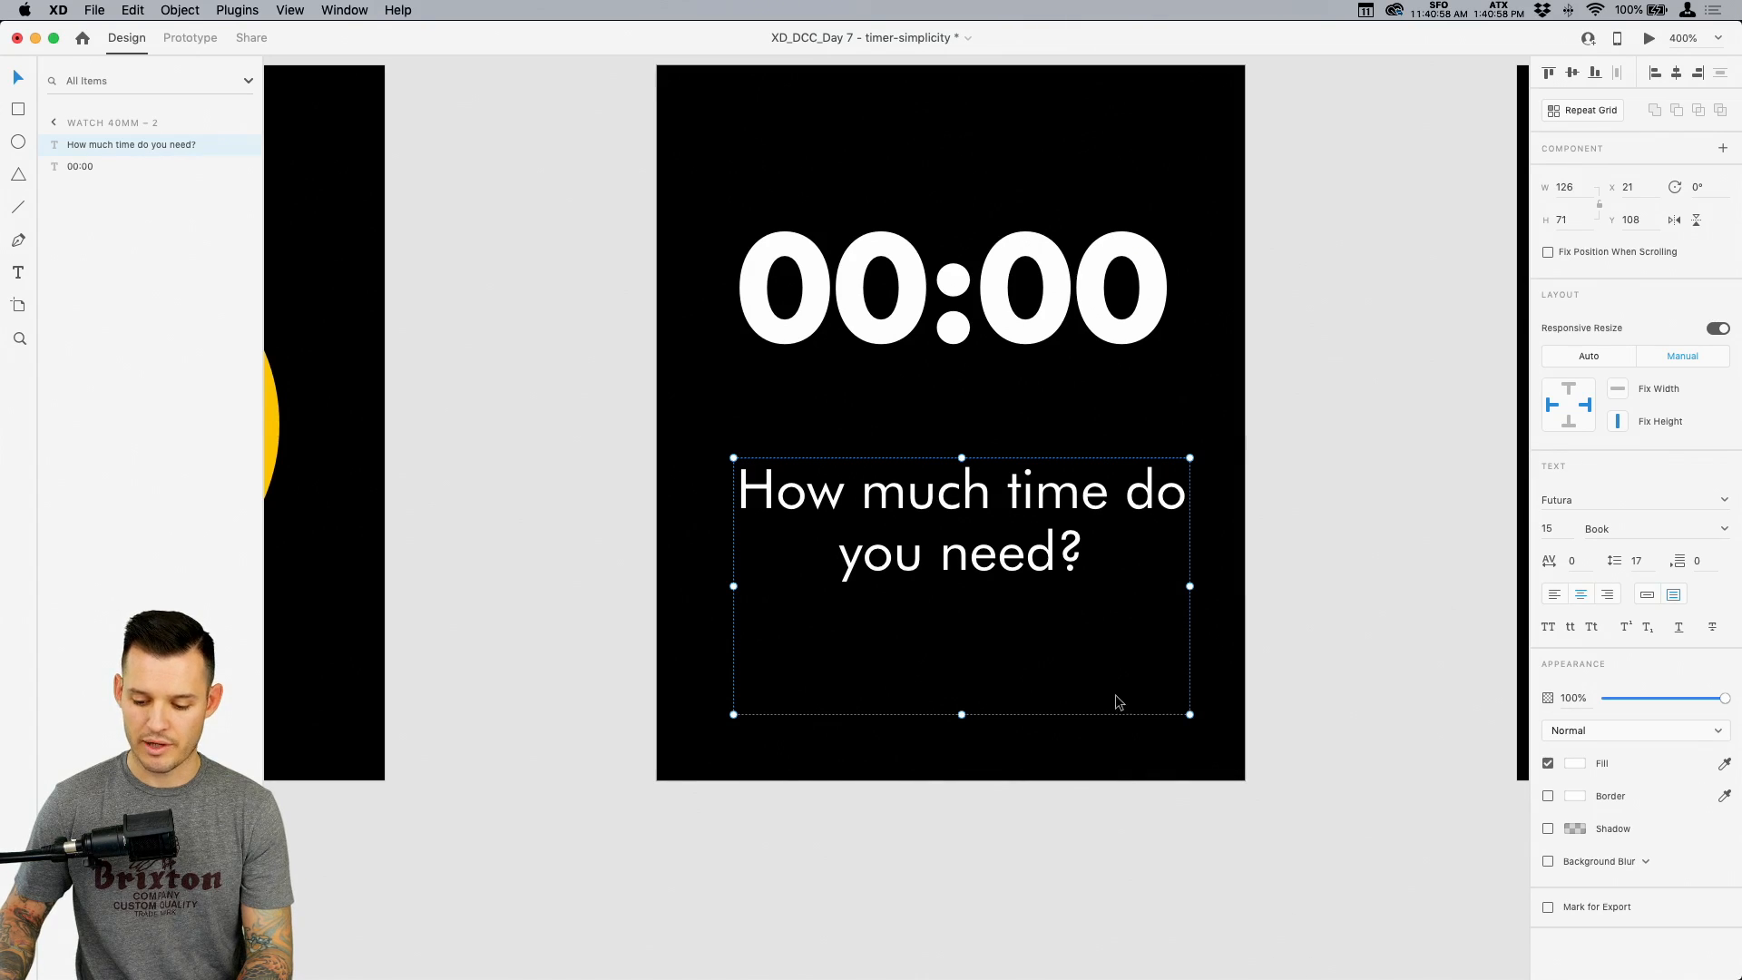
{"action": "left_click_drag", "start_coordinate": [961, 715], "coordinate": [974, 595]}
{"action": "left_click_drag", "start_coordinate": [983, 565], "coordinate": [985, 706]}
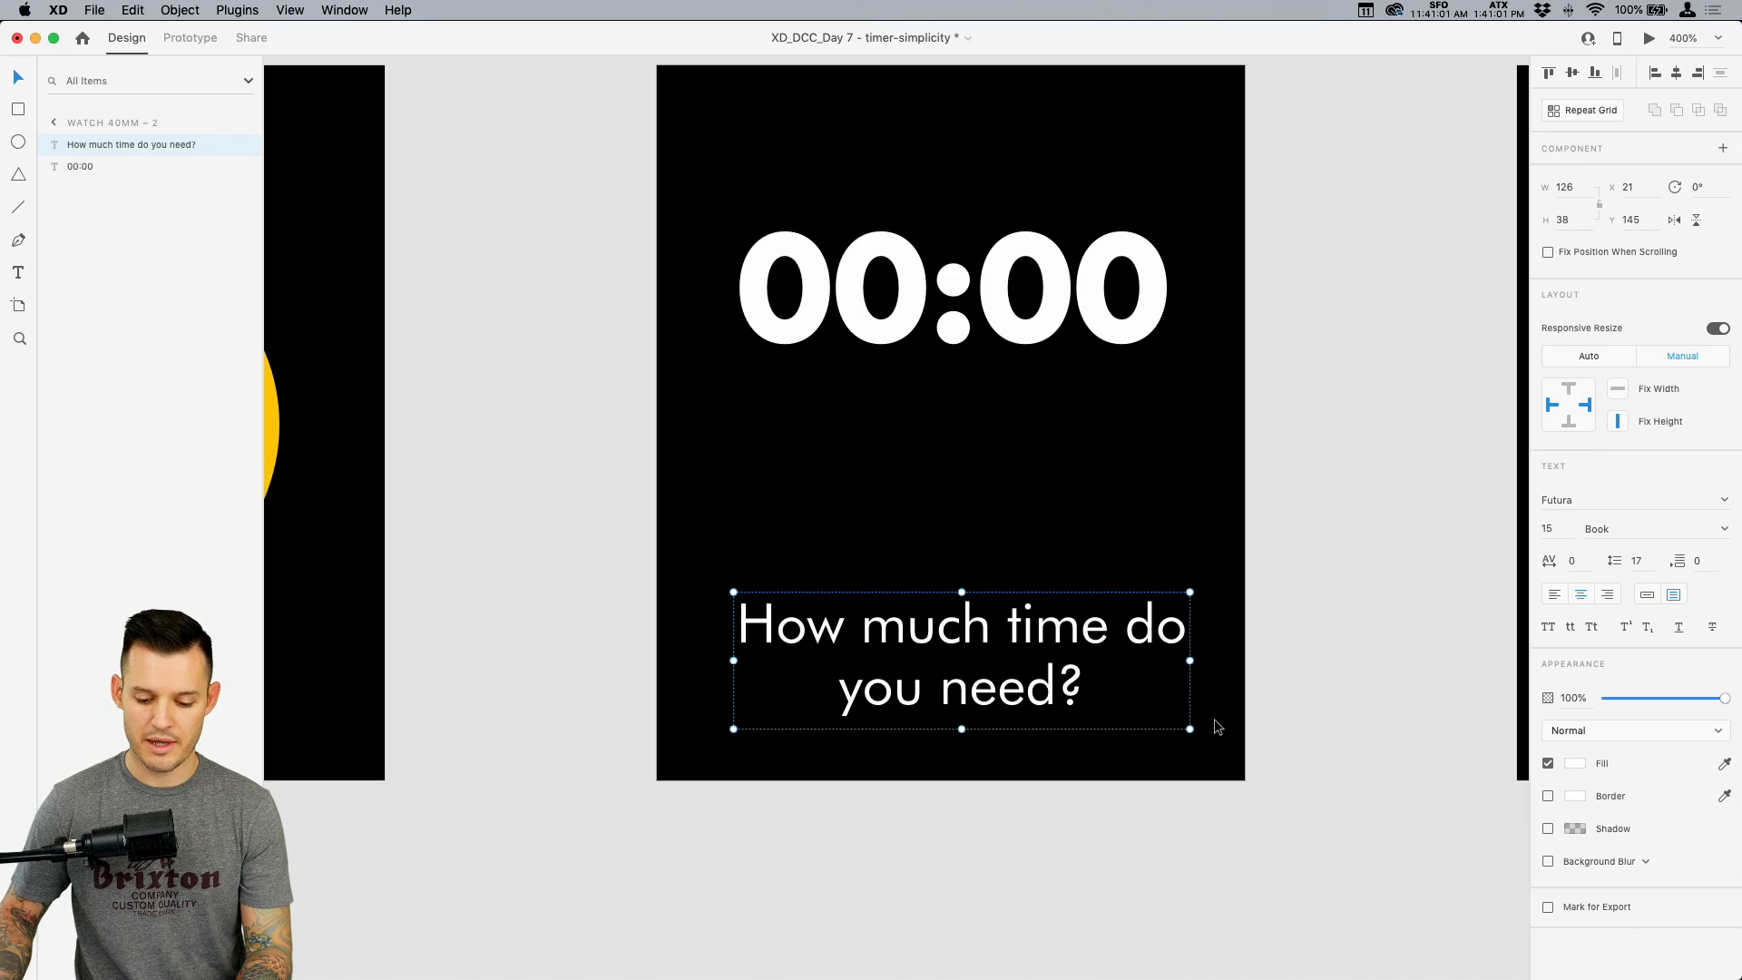
Try Book Italic on the question text and settle on the Light Italic style
{"action": "left_click", "coordinate": [1724, 529]}
{"action": "left_click", "coordinate": [1624, 599]}
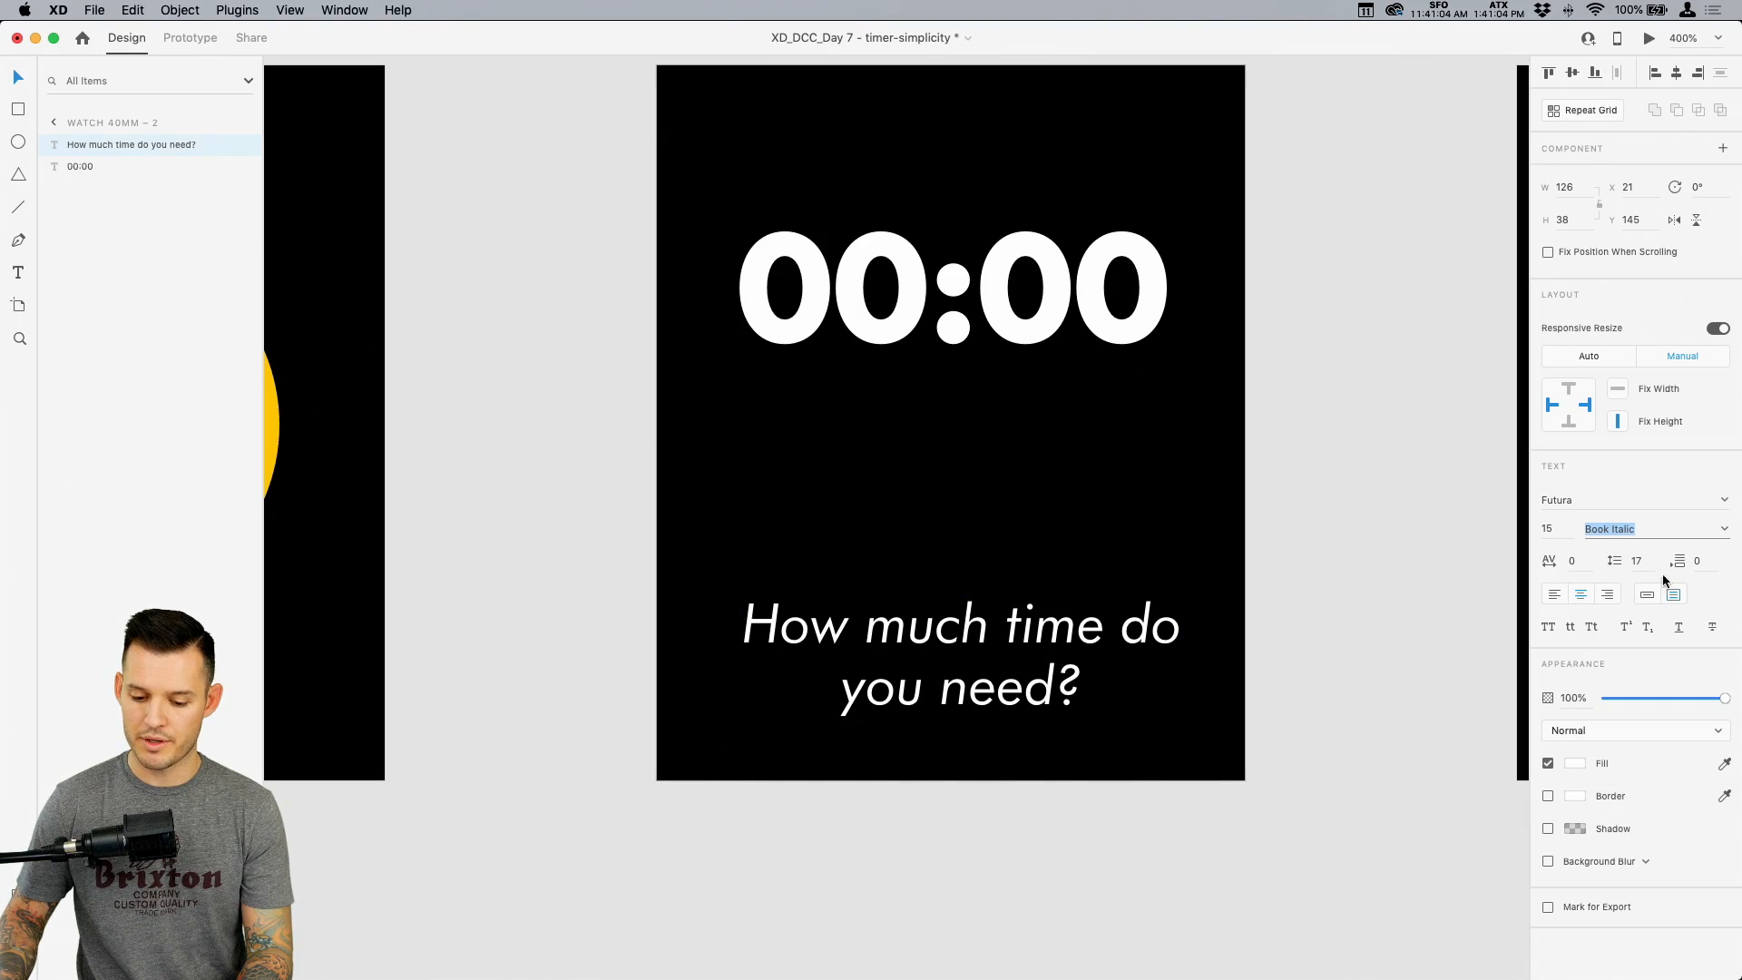
{"action": "left_click", "coordinate": [1724, 534]}
{"action": "left_click", "coordinate": [1677, 571]}
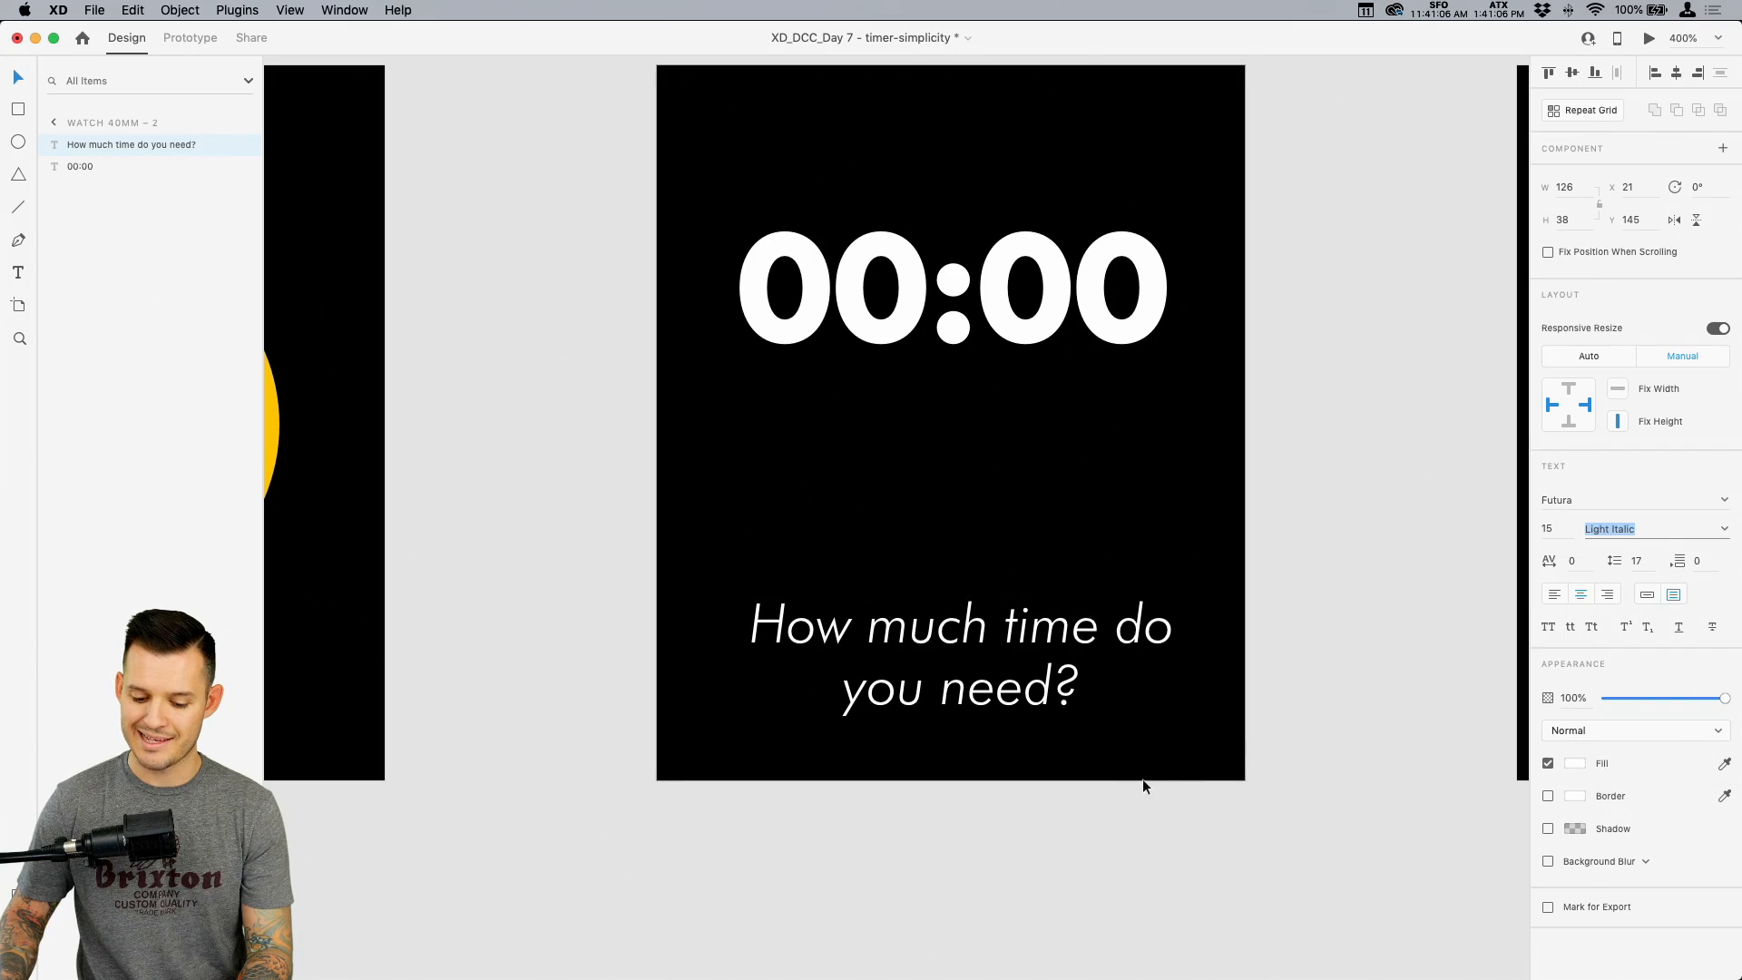
{"action": "left_click", "coordinate": [1254, 623]}
Move the 00:00 timer slightly down on the Watch 40mm – 2 artboard
{"action": "key", "text": "super+minus"}
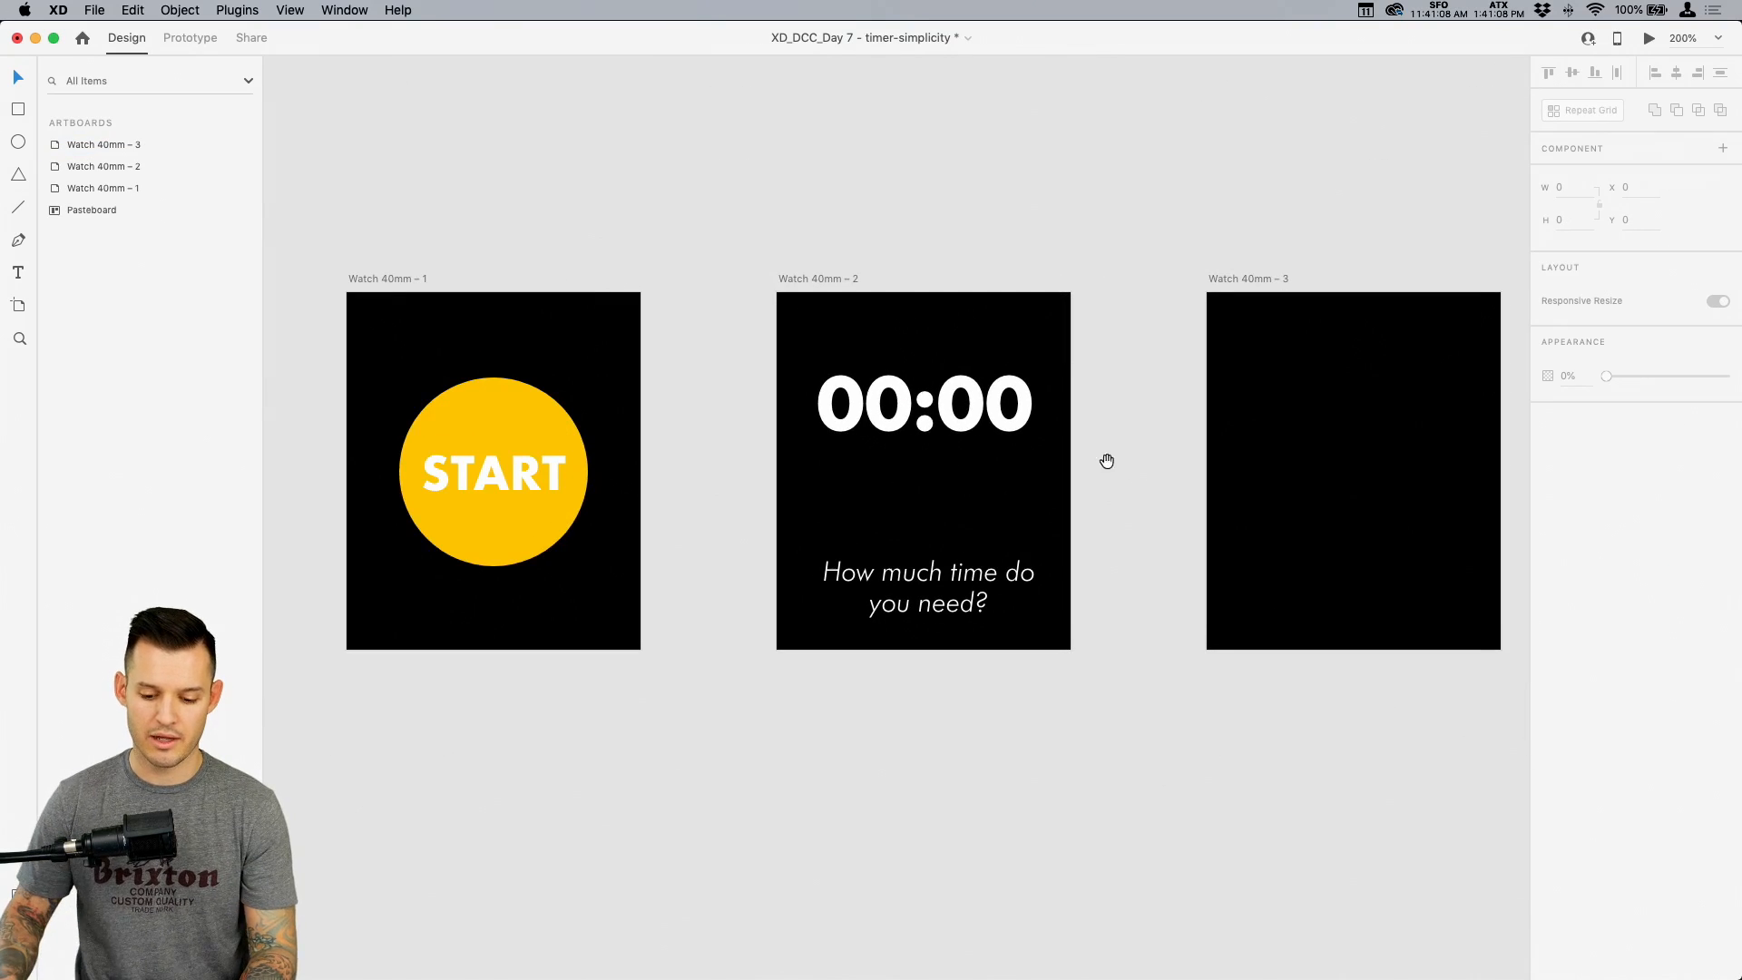
{"action": "scroll", "coordinate": [1109, 459], "scroll_direction": "left", "scroll_amount": 2}
{"action": "mouse_move", "coordinate": [1051, 411]}
{"action": "left_mouse_down"}
{"action": "mouse_move", "coordinate": [1052, 475]}
{"action": "mouse_move", "coordinate": [1042, 434]}
{"action": "left_mouse_up"}
Set the question text's size to 13, widen its box to about 156 and center it horizontally on the artboard
{"action": "left_click", "coordinate": [1027, 579]}
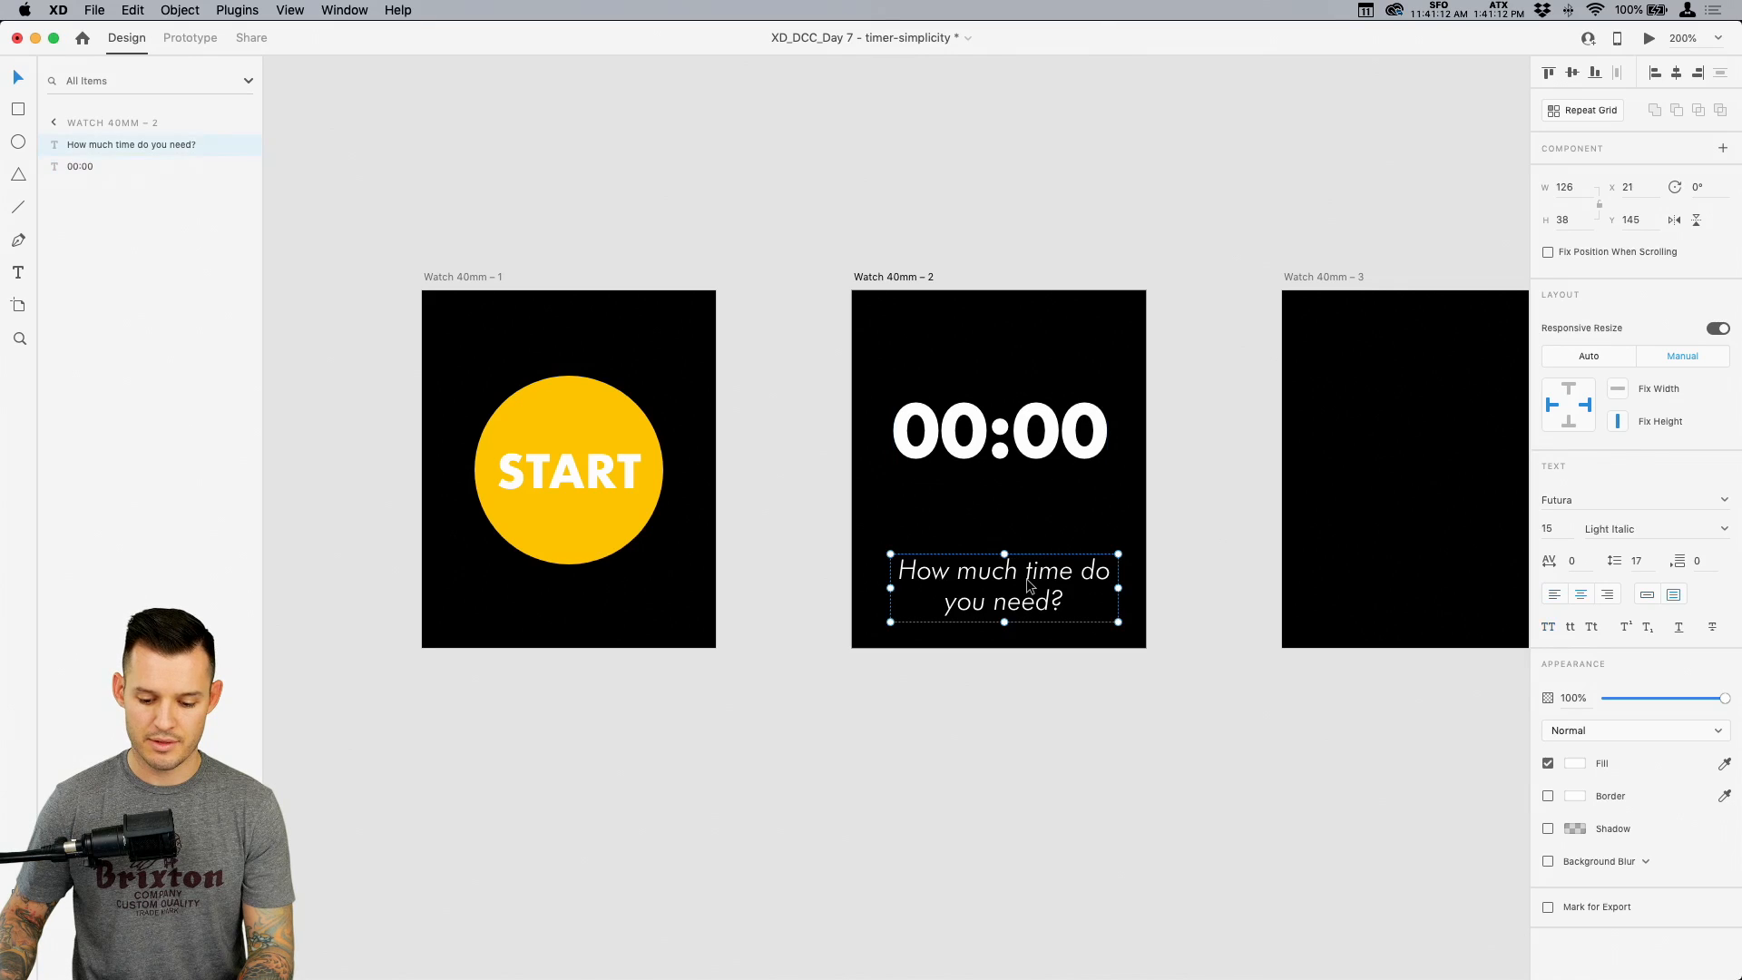
{"action": "left_click", "coordinate": [1553, 528]}
{"action": "type", "text": "13"}
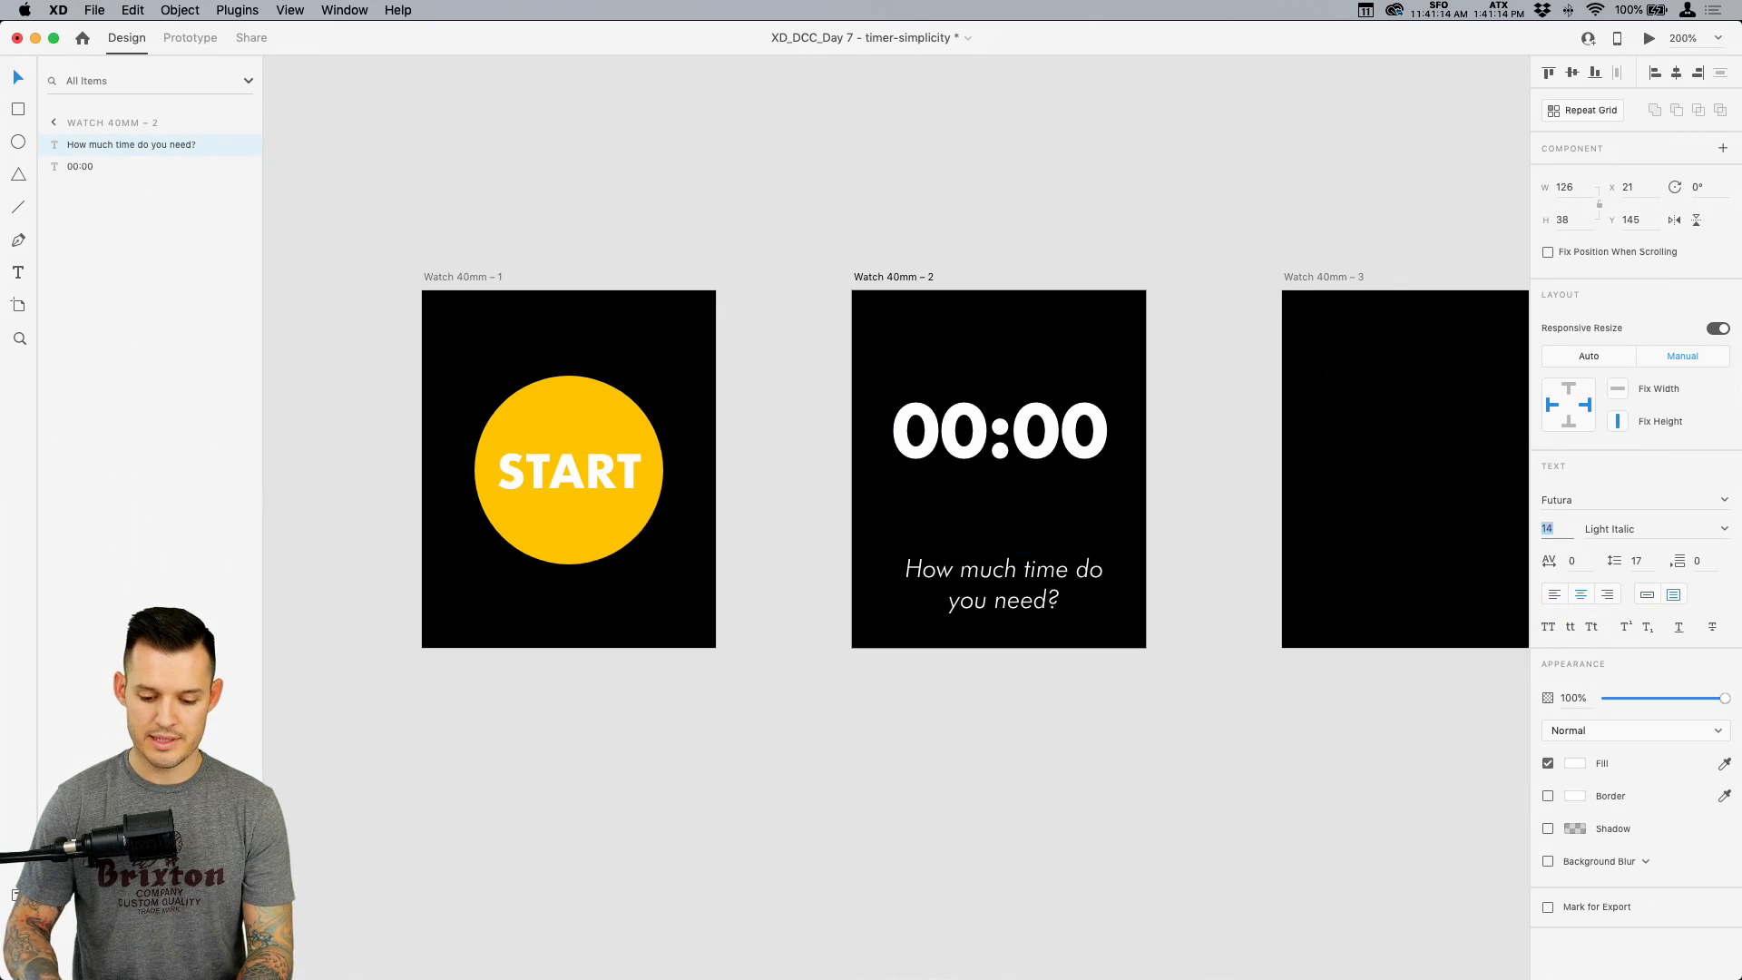
{"action": "key", "text": "Return"}
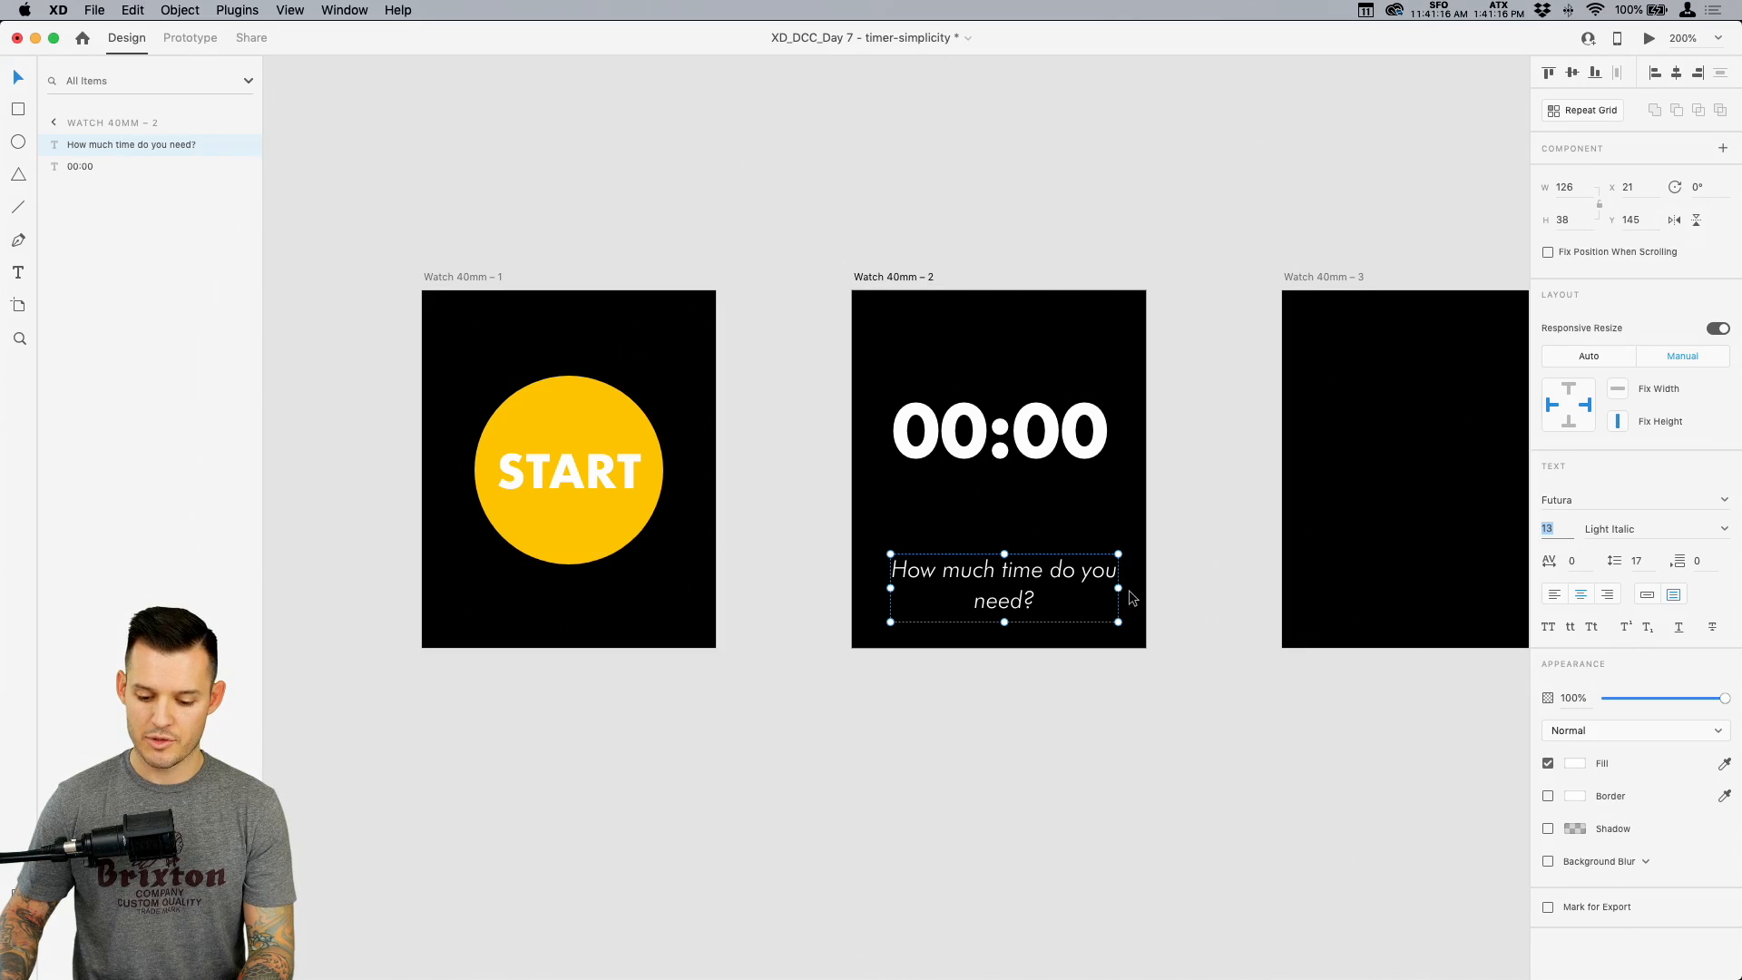
{"action": "left_click_drag", "start_coordinate": [1121, 588], "coordinate": [1138, 589]}
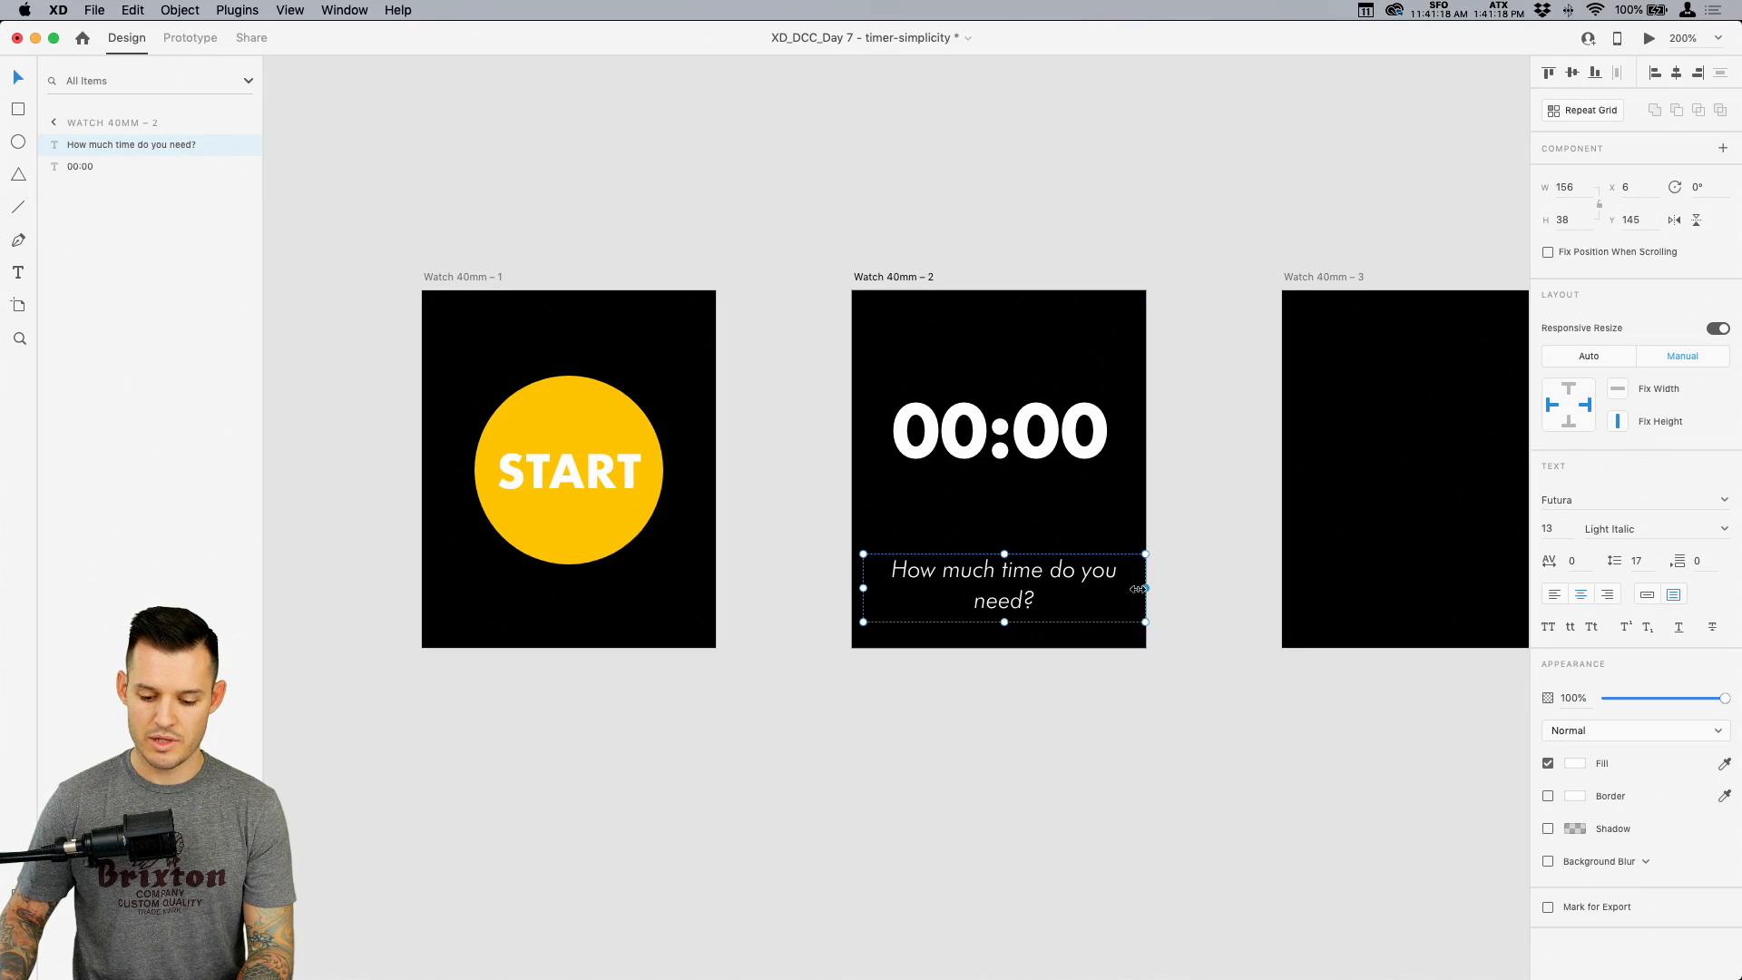
{"action": "left_click", "coordinate": [1676, 73]}
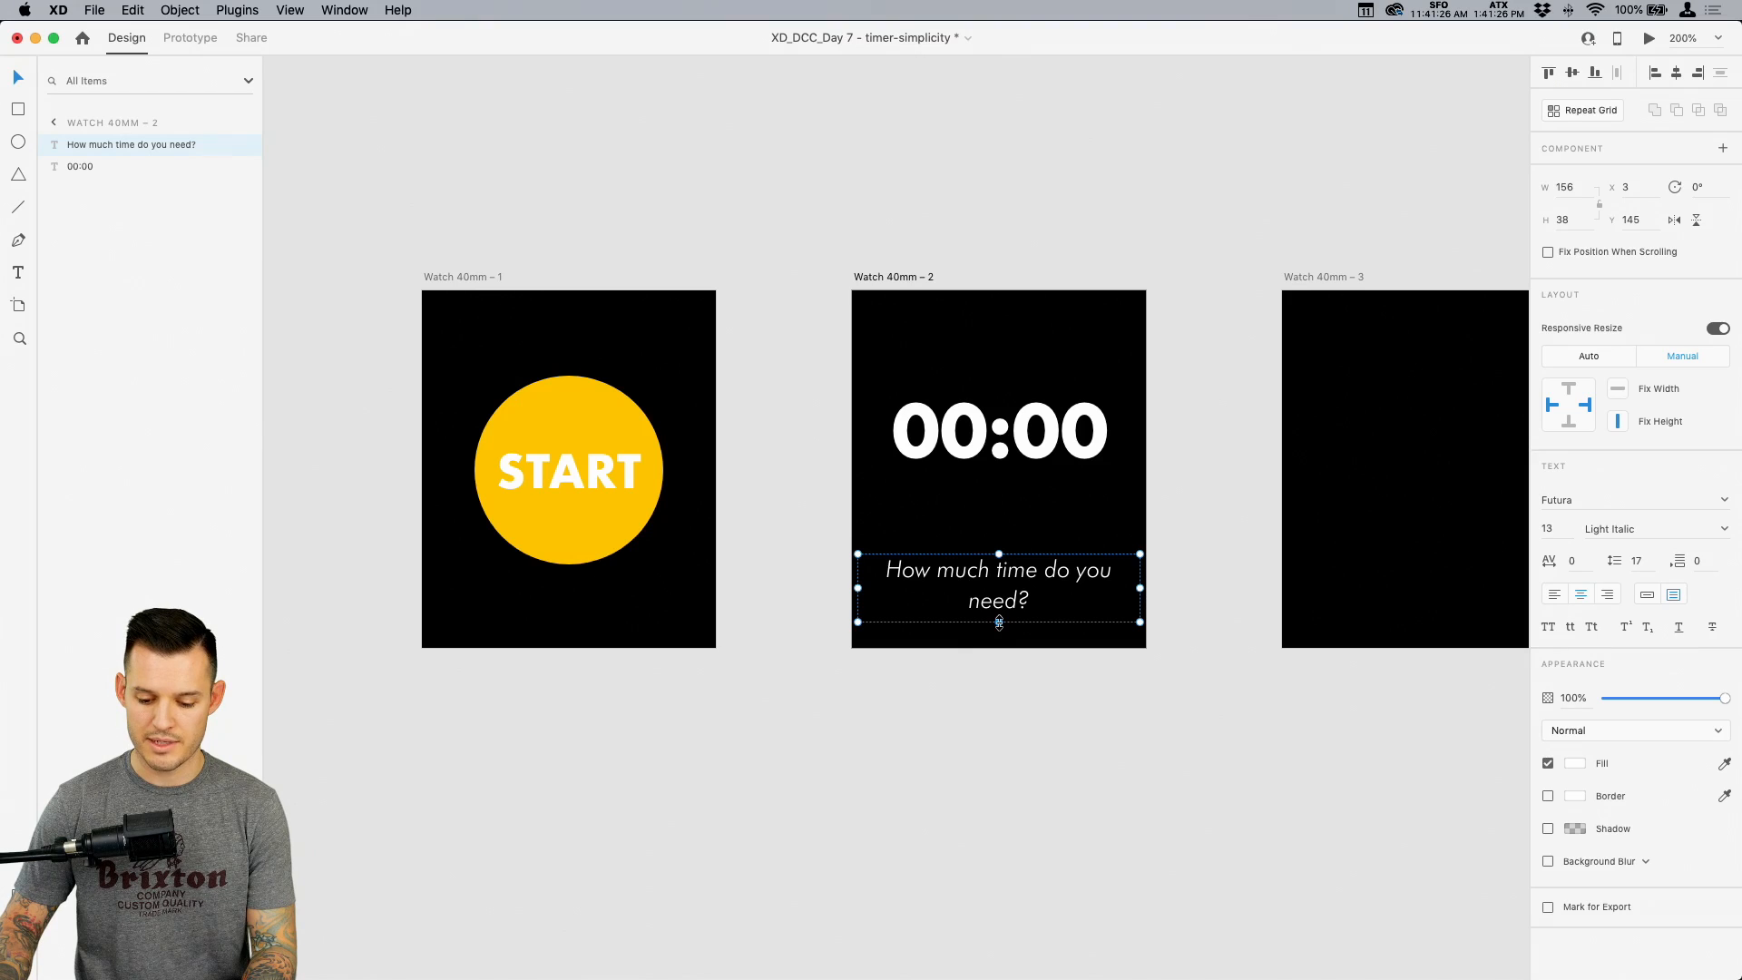
{"action": "left_click_drag", "start_coordinate": [998, 625], "coordinate": [999, 655]}
{"action": "key", "text": "super+z"}
{"action": "key", "text": "super+z"}
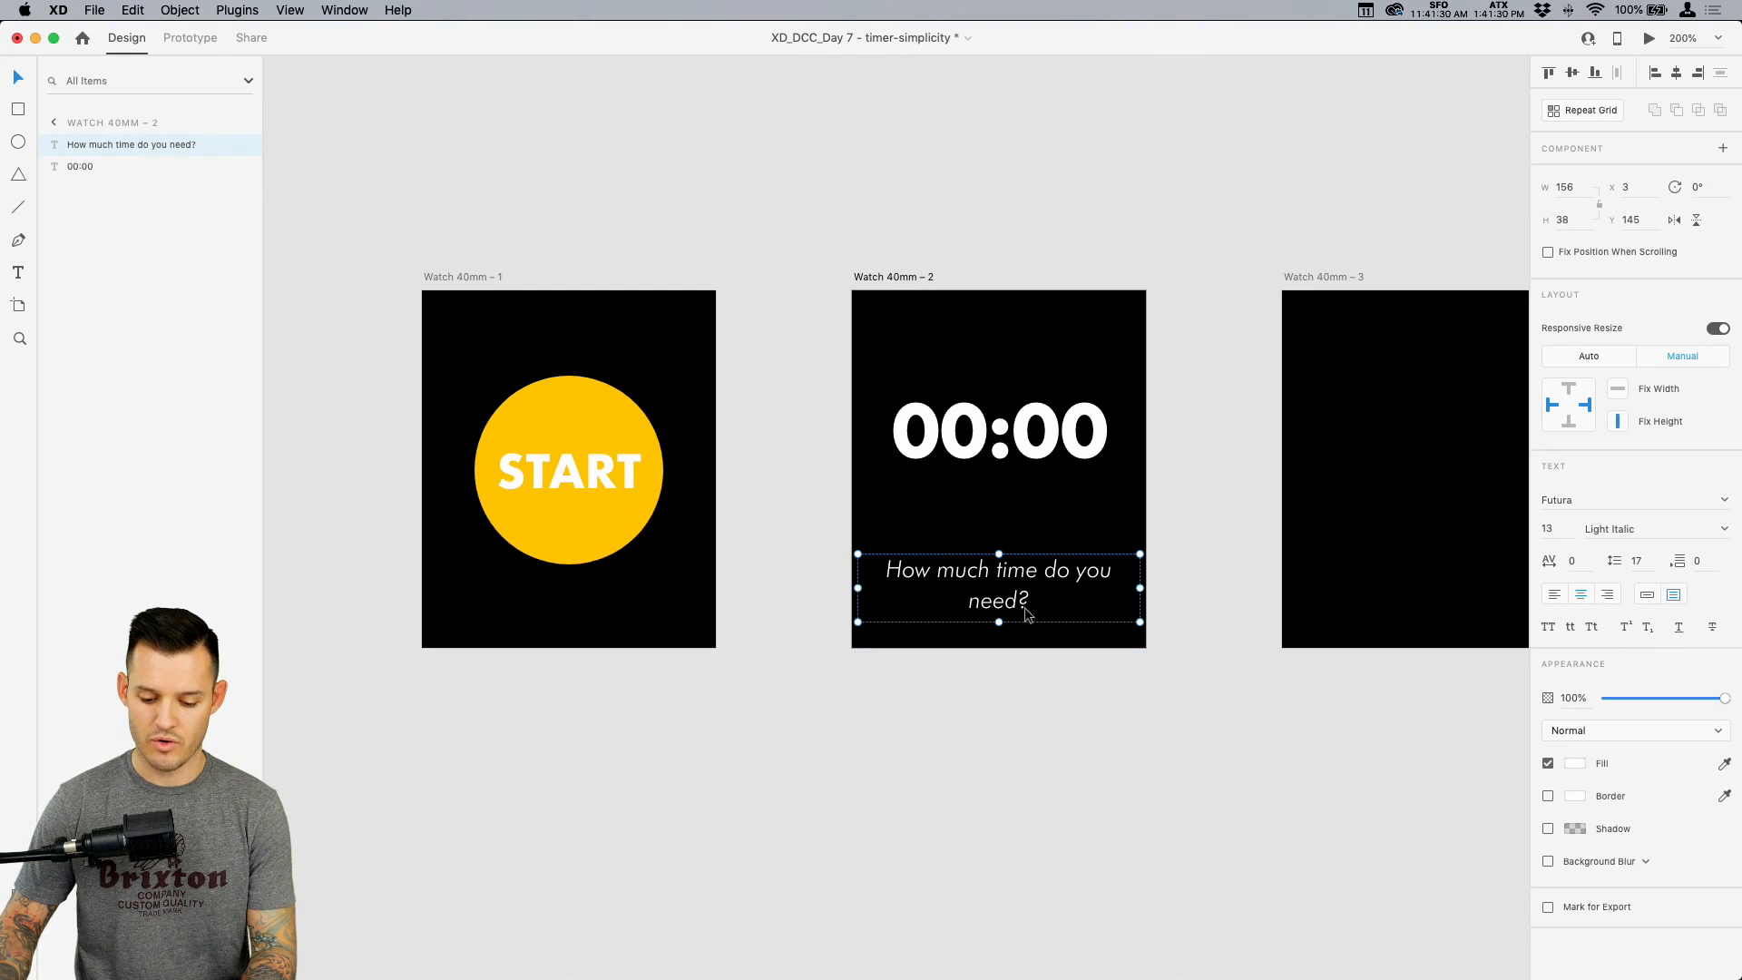
Narrow the question's box to about 120 and lower it to about Y 150, and nudge the 00:00 timer slightly down
{"action": "left_click_drag", "start_coordinate": [1140, 588], "coordinate": [1030, 593]}
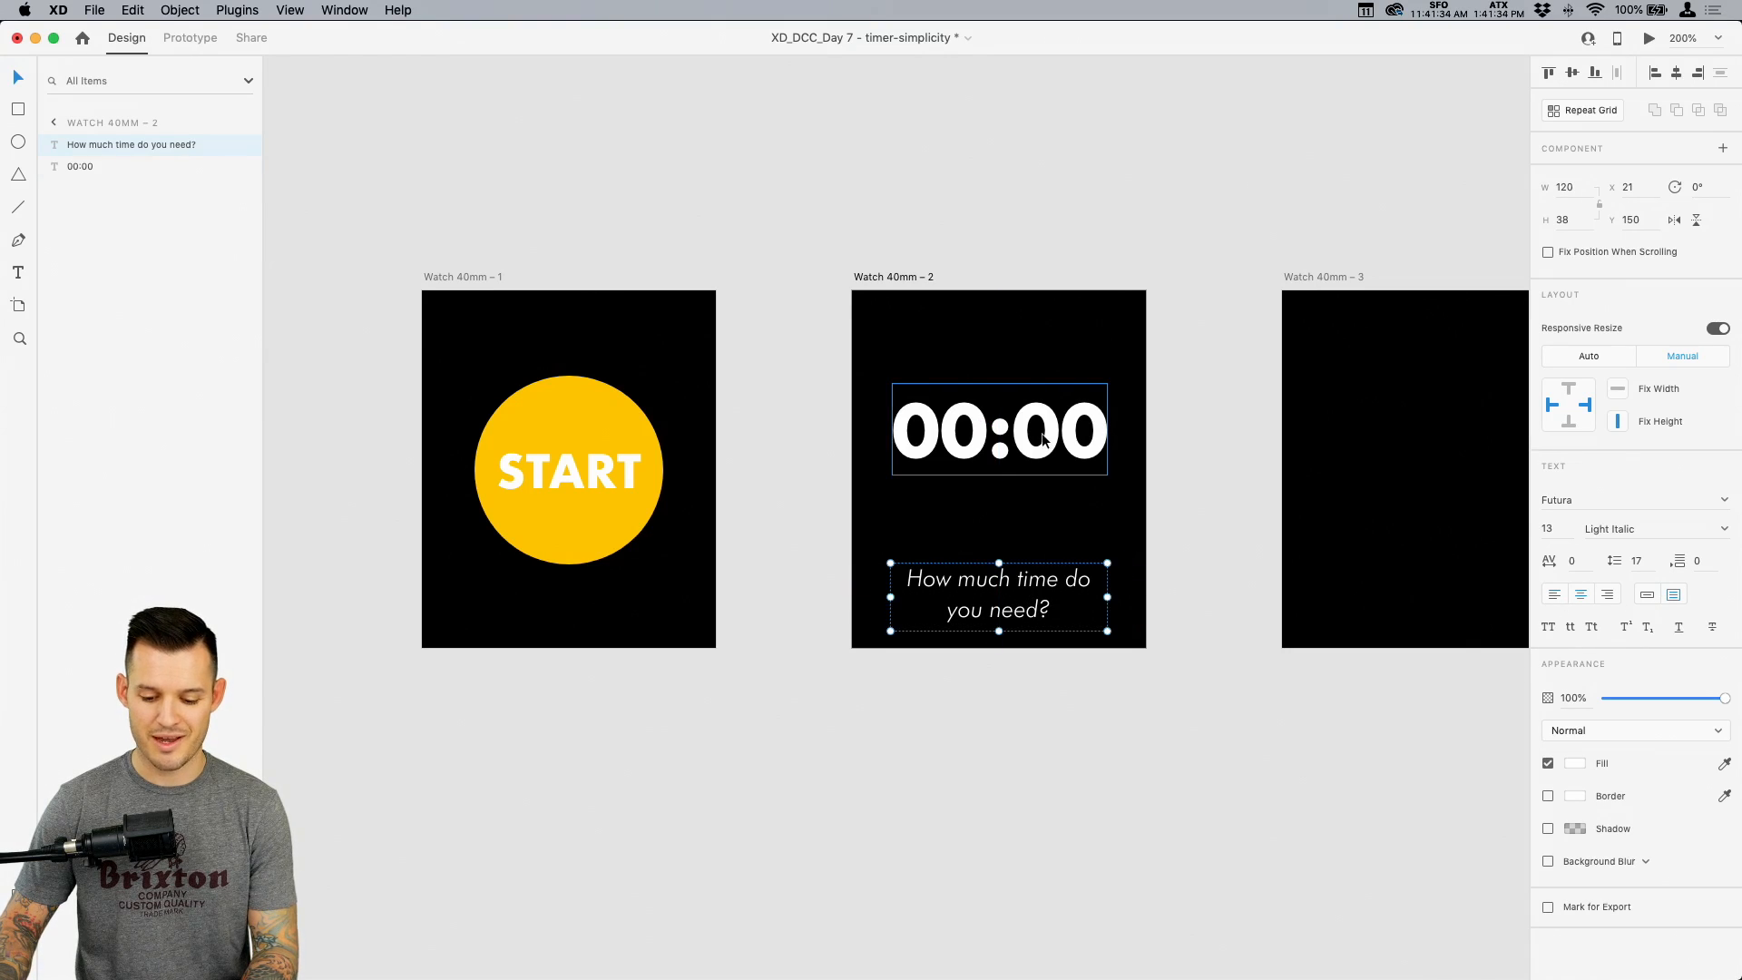
{"action": "left_click_drag", "start_coordinate": [1041, 436], "coordinate": [1043, 442]}
{"action": "left_click", "coordinate": [1116, 233]}
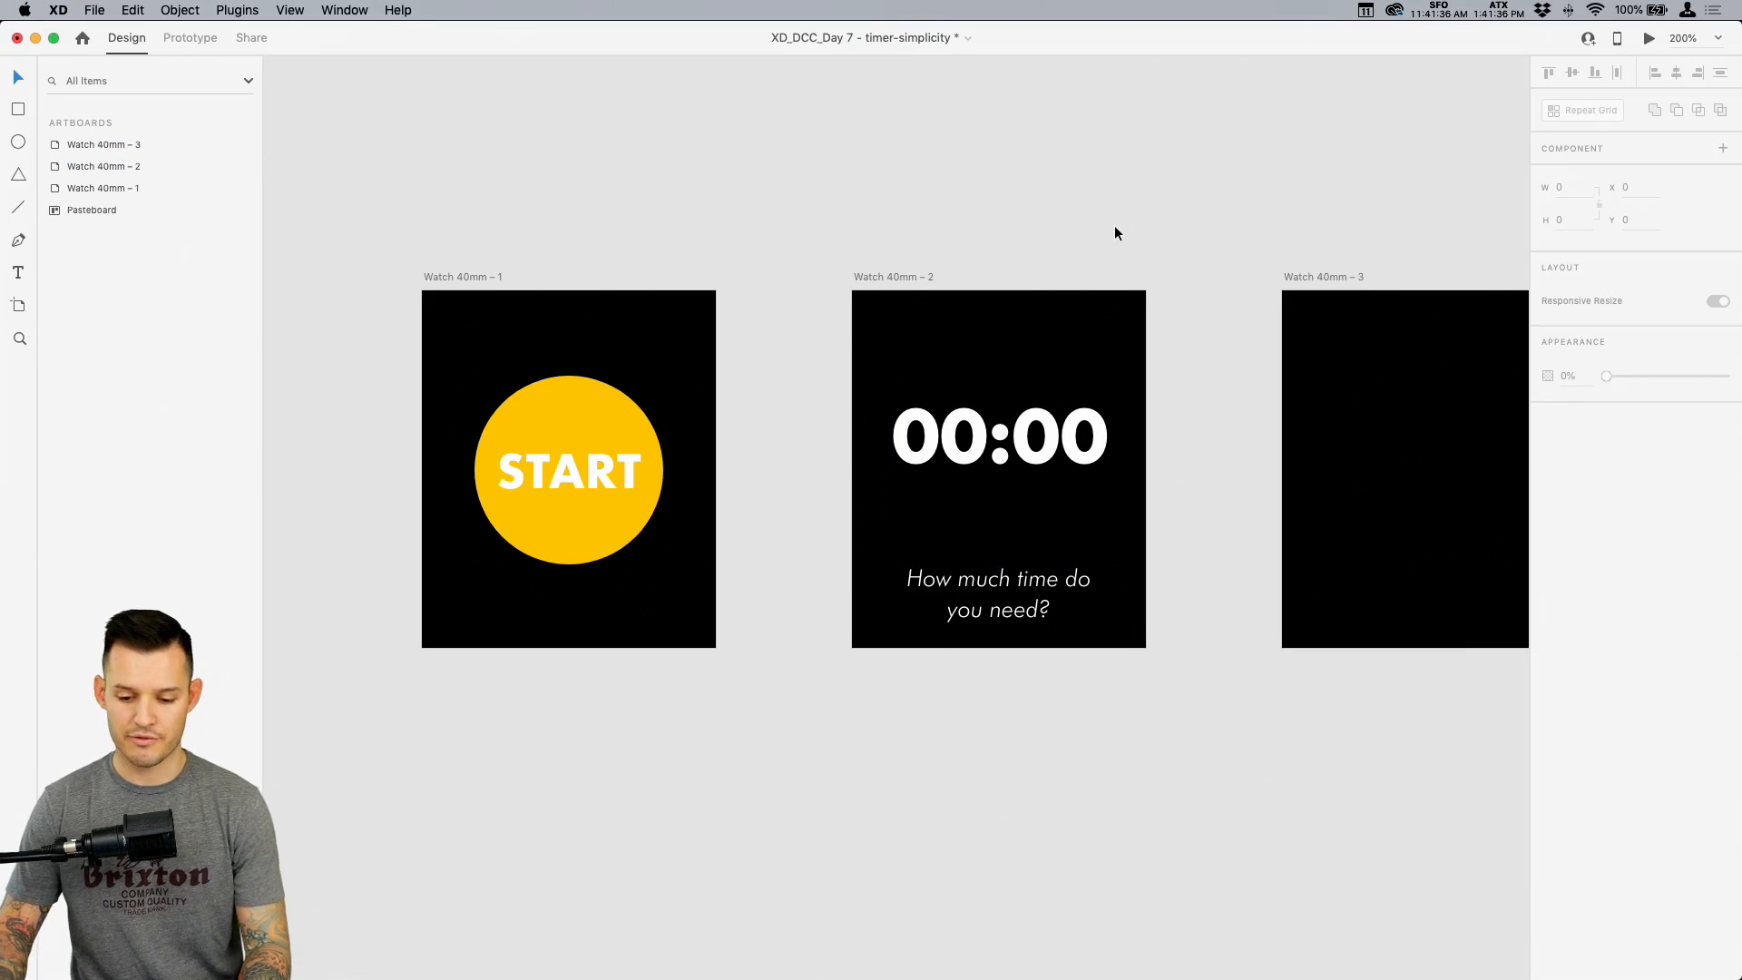
Save the timer document
{"action": "scroll", "coordinate": [1120, 218], "scroll_direction": "right", "scroll_amount": 3}
{"action": "scroll", "coordinate": [1120, 218], "scroll_direction": "down", "scroll_amount": 1}
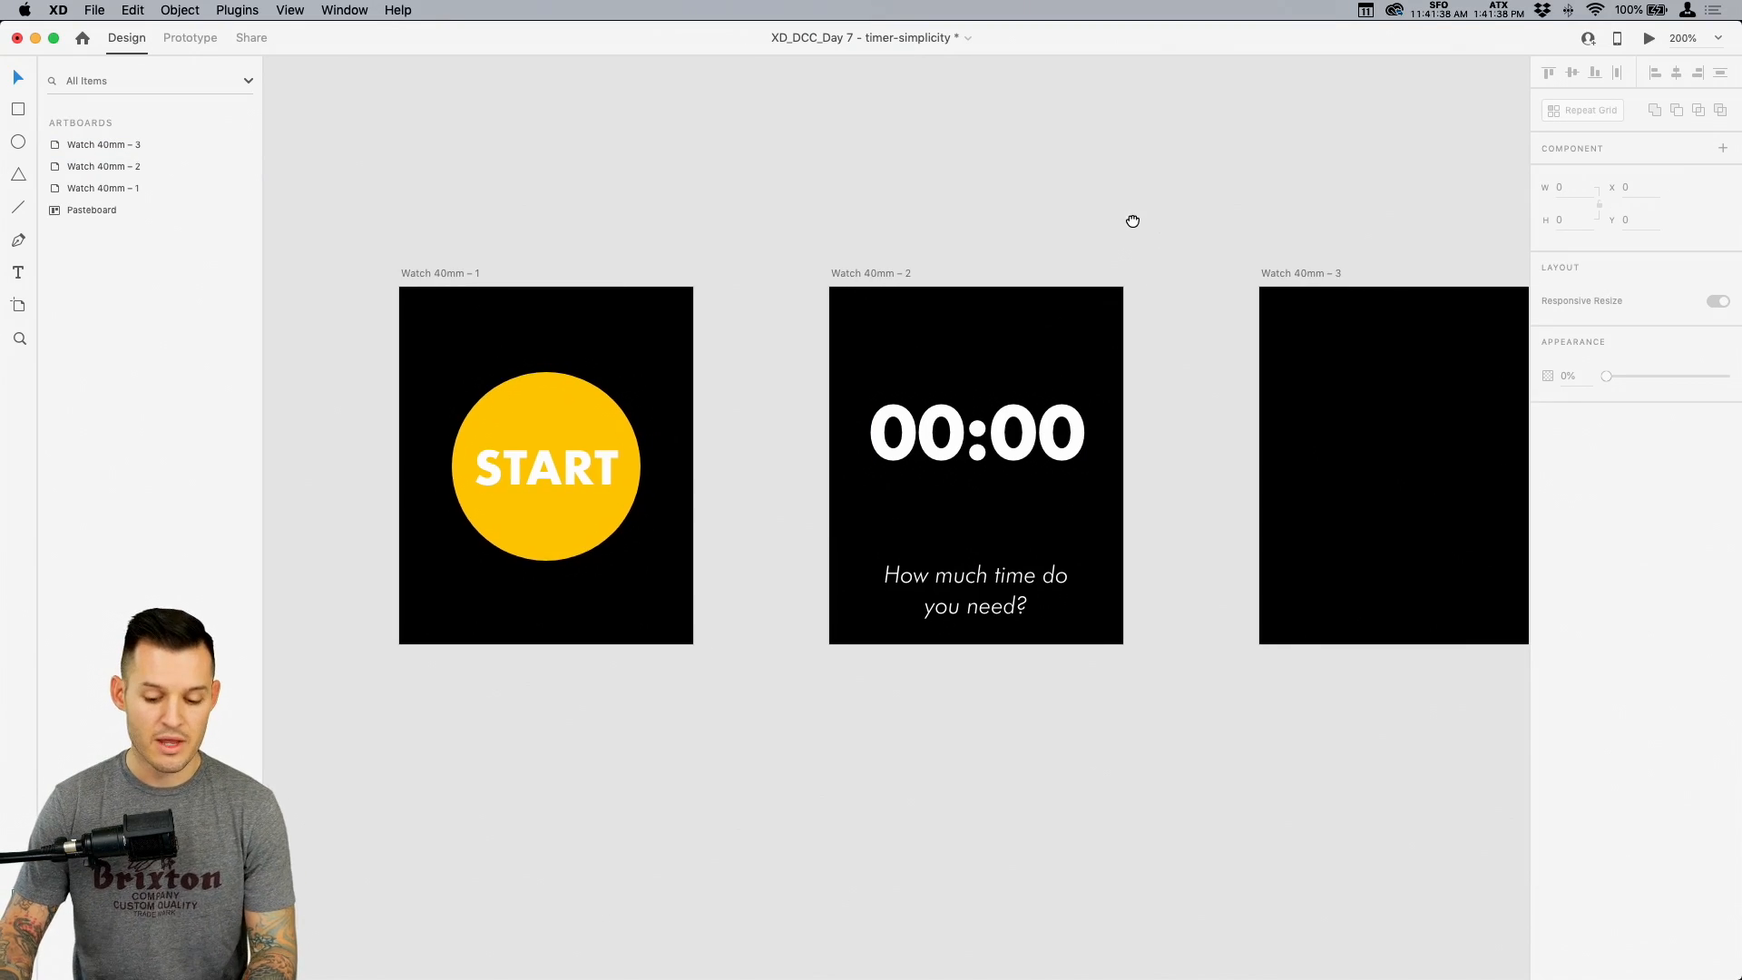
{"action": "key", "text": "super+s"}
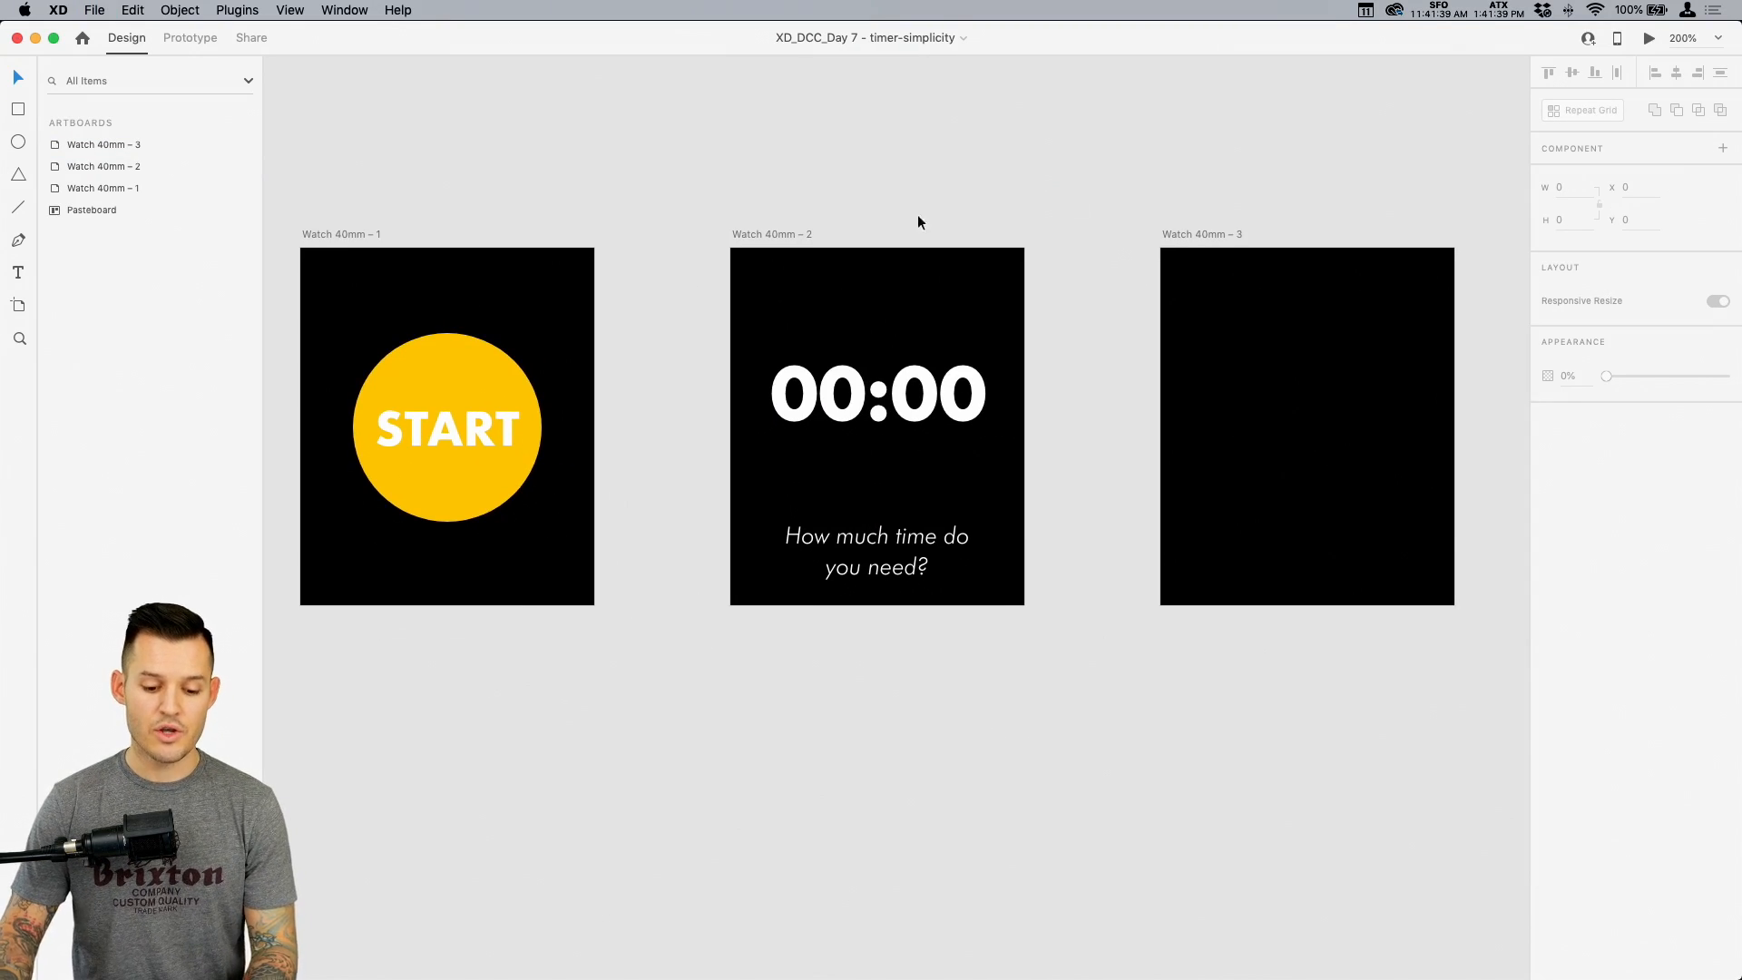
Add a shadow to the circle of the START button, colored with the circle's own yellow, #FFC400
{"action": "left_click", "coordinate": [483, 373]}
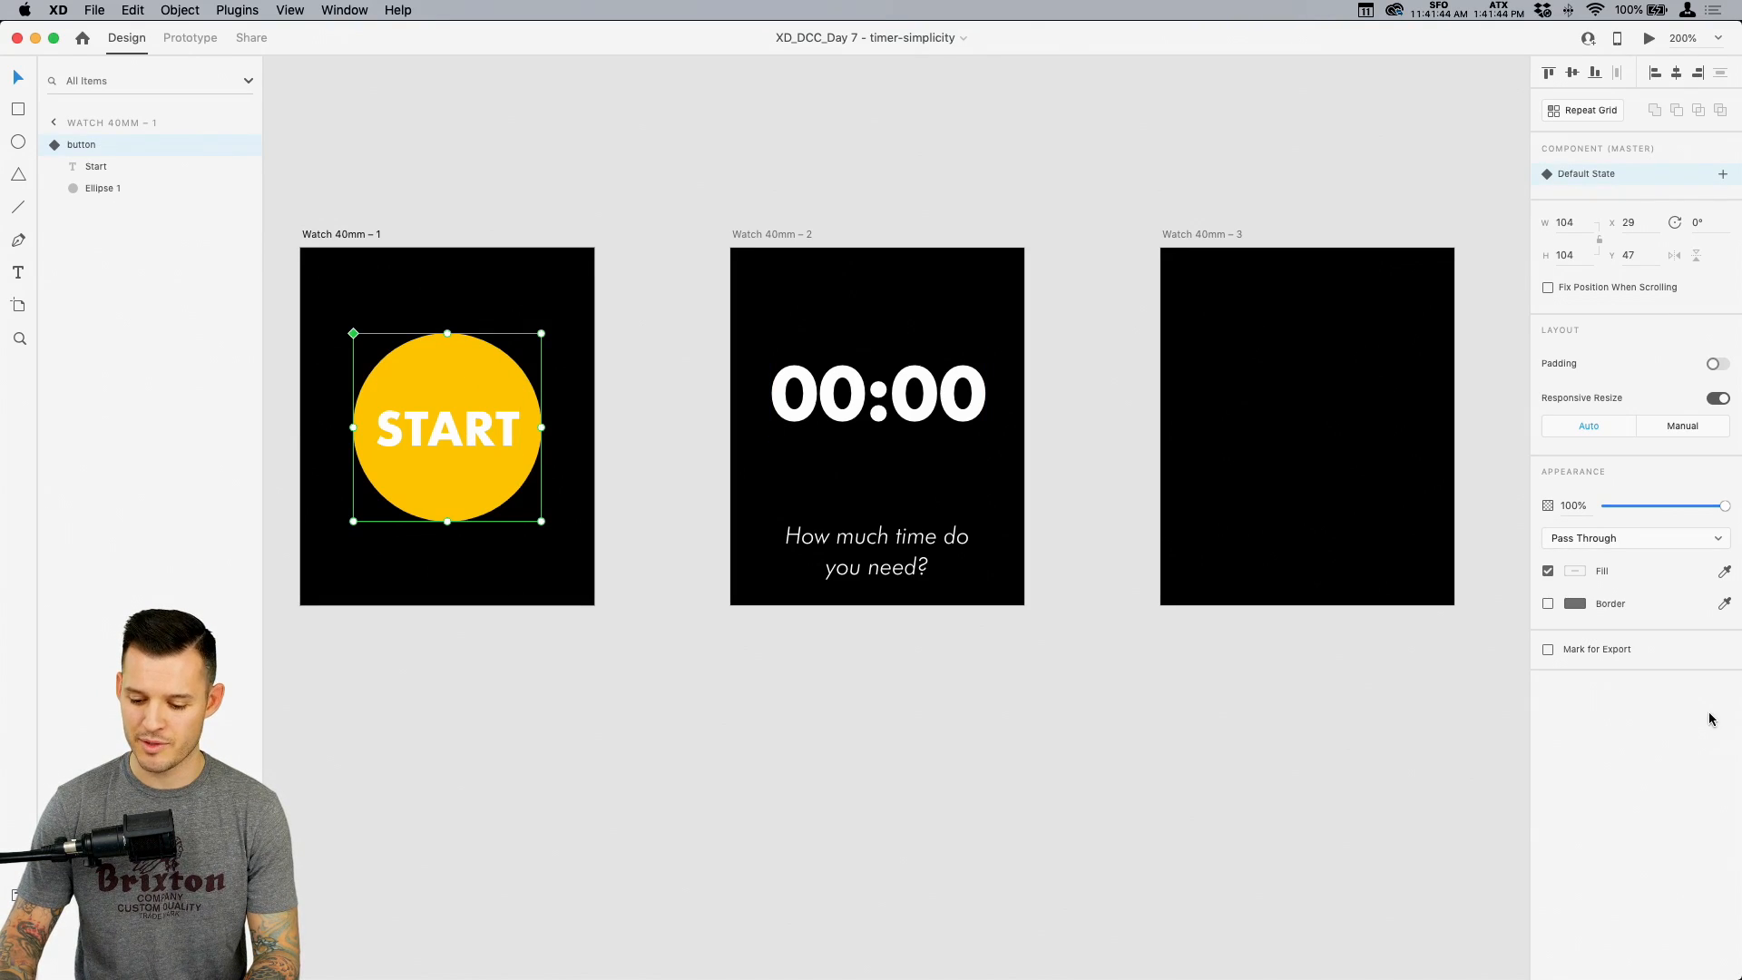
{"action": "double_click", "coordinate": [411, 356]}
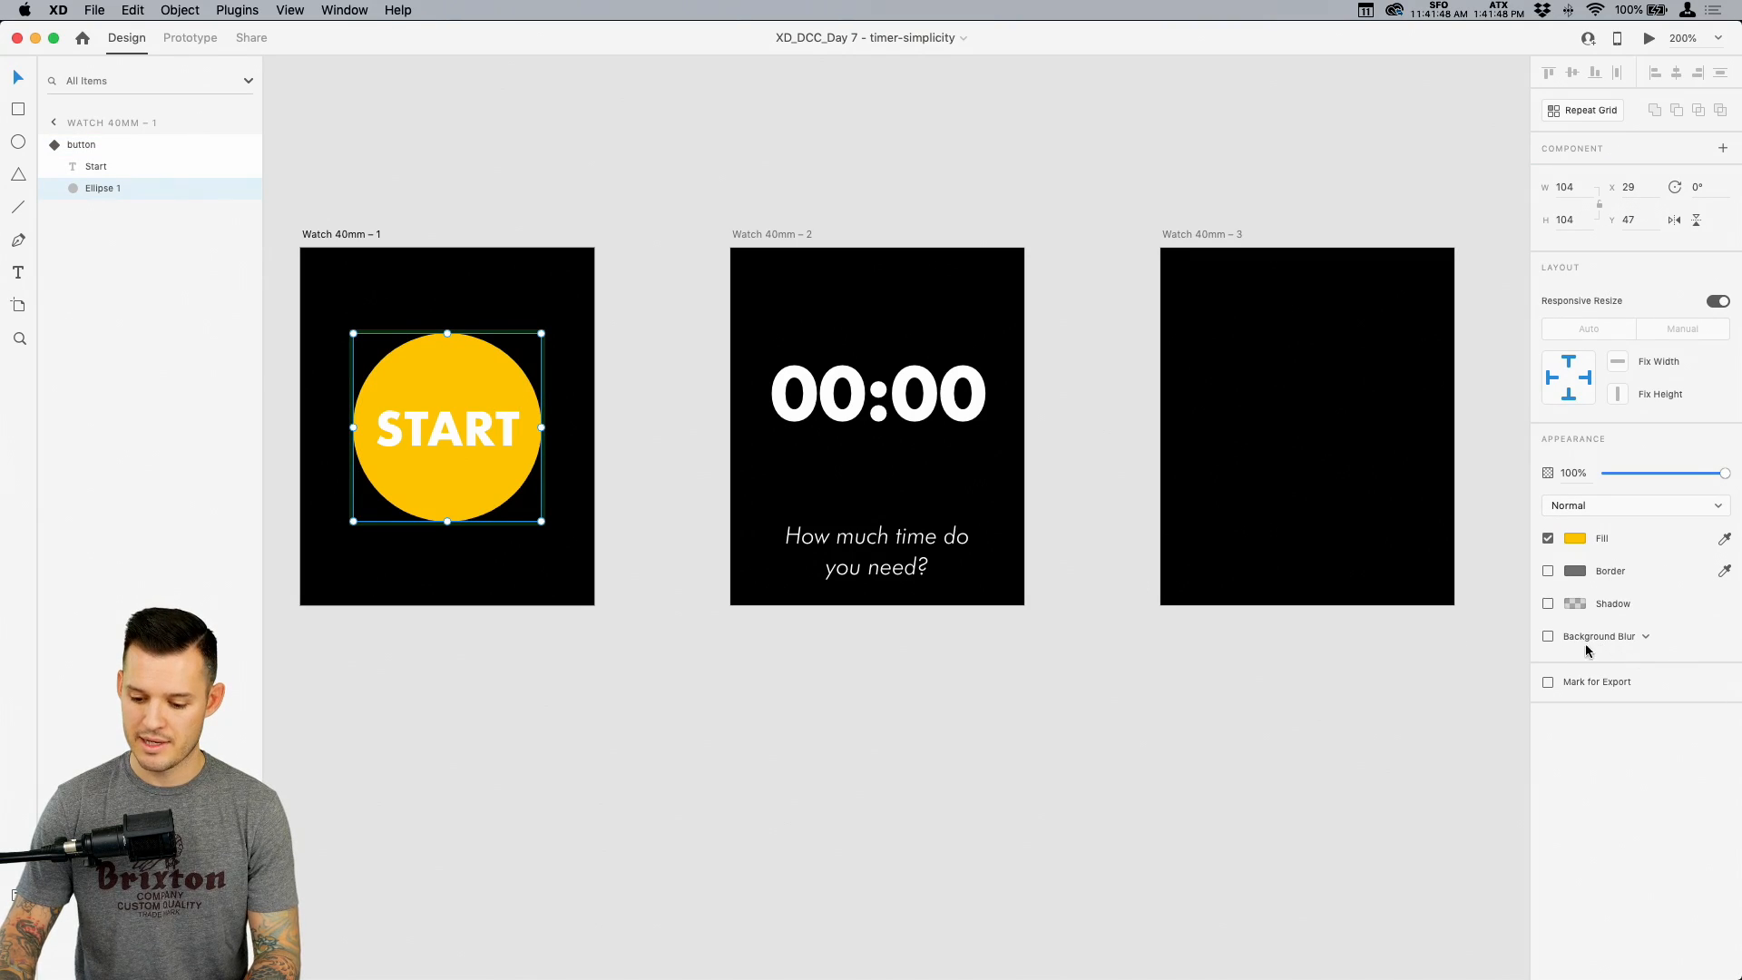
{"action": "left_click", "coordinate": [1548, 605]}
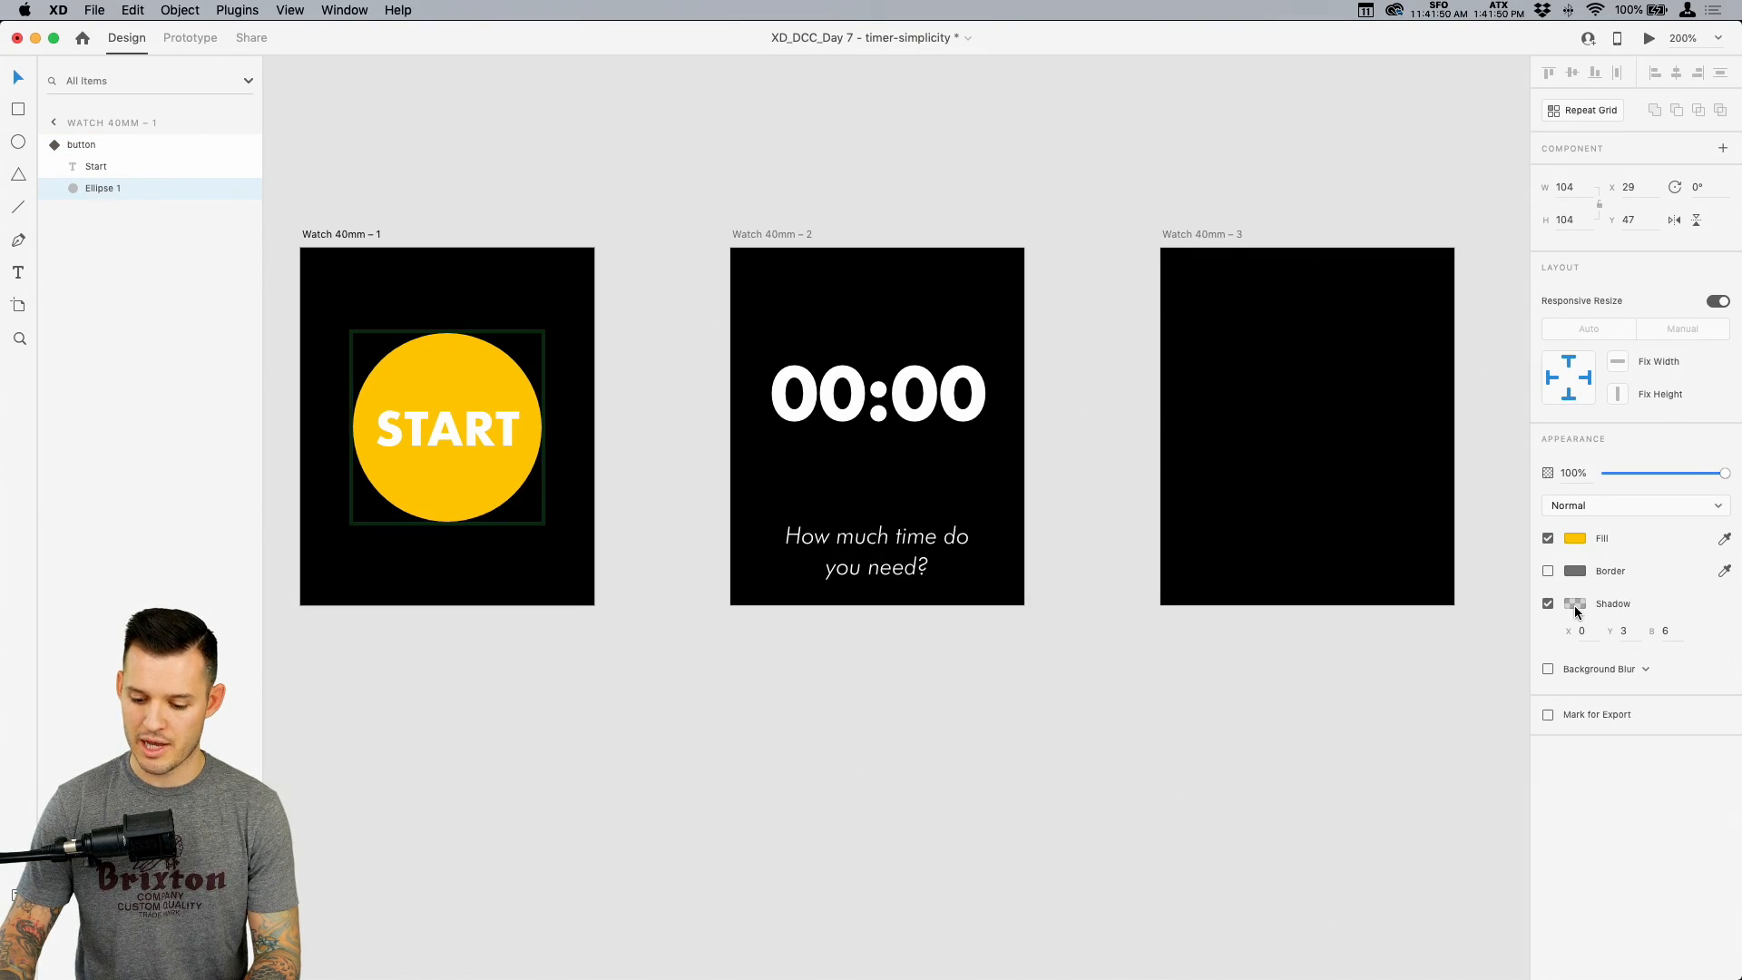
{"action": "left_click", "coordinate": [1576, 604]}
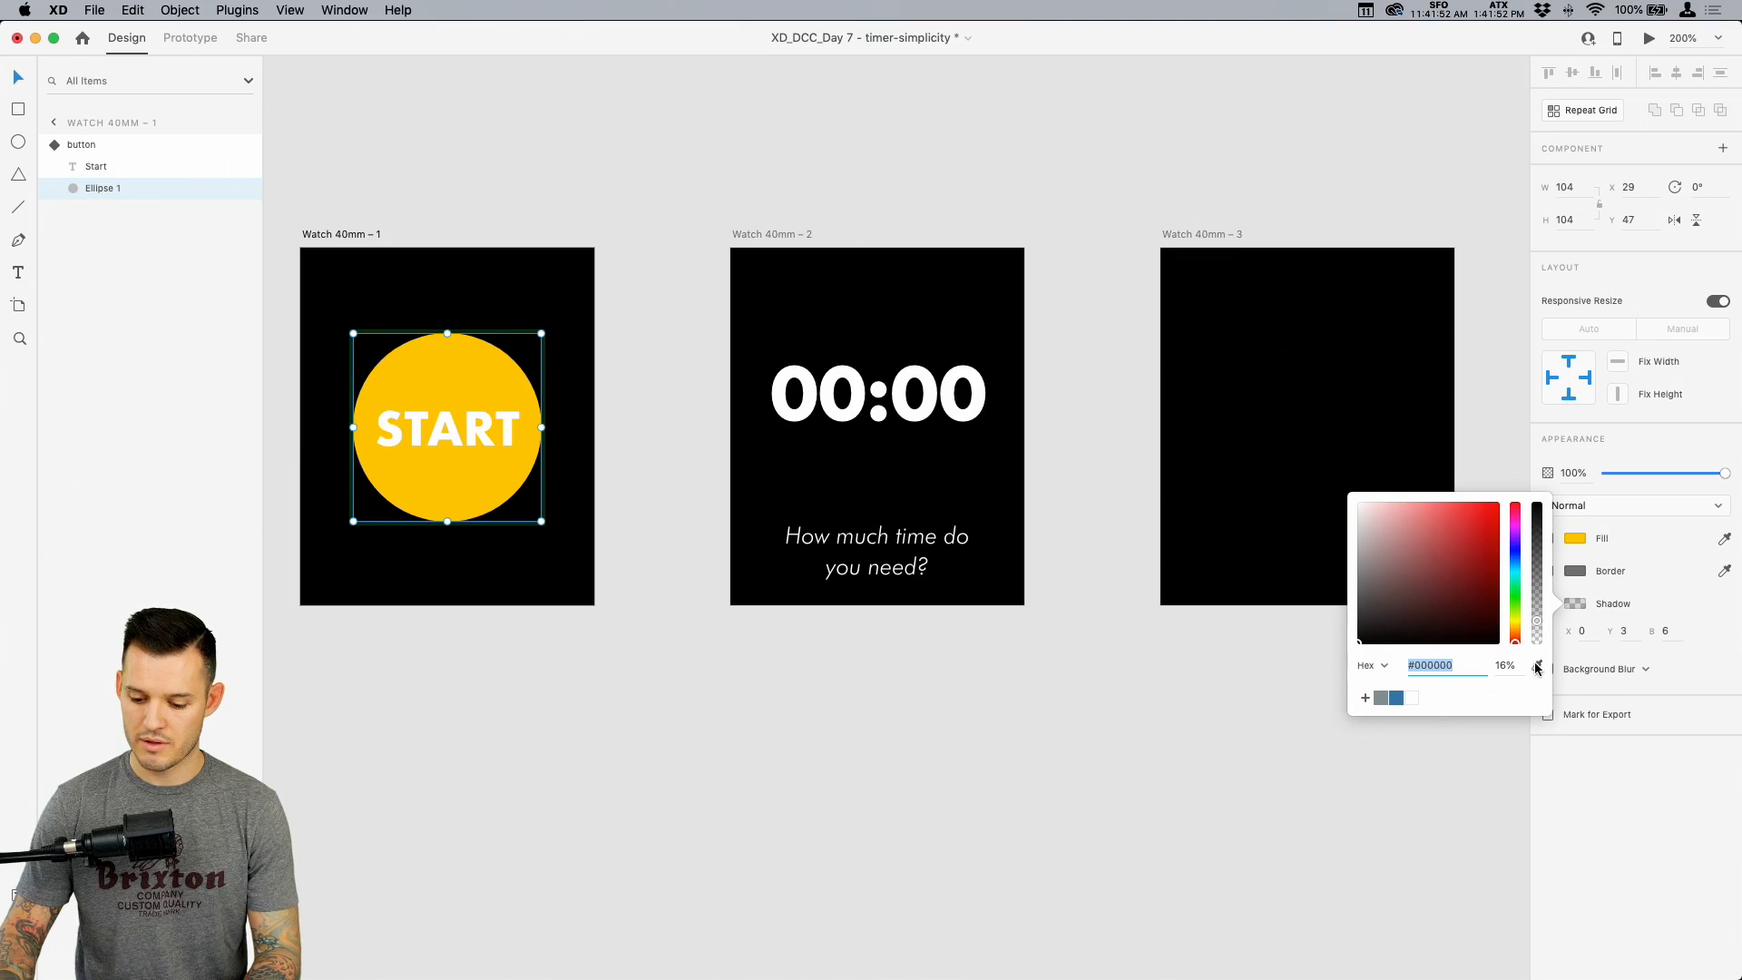
{"action": "left_click", "coordinate": [1537, 666]}
{"action": "left_click", "coordinate": [451, 379]}
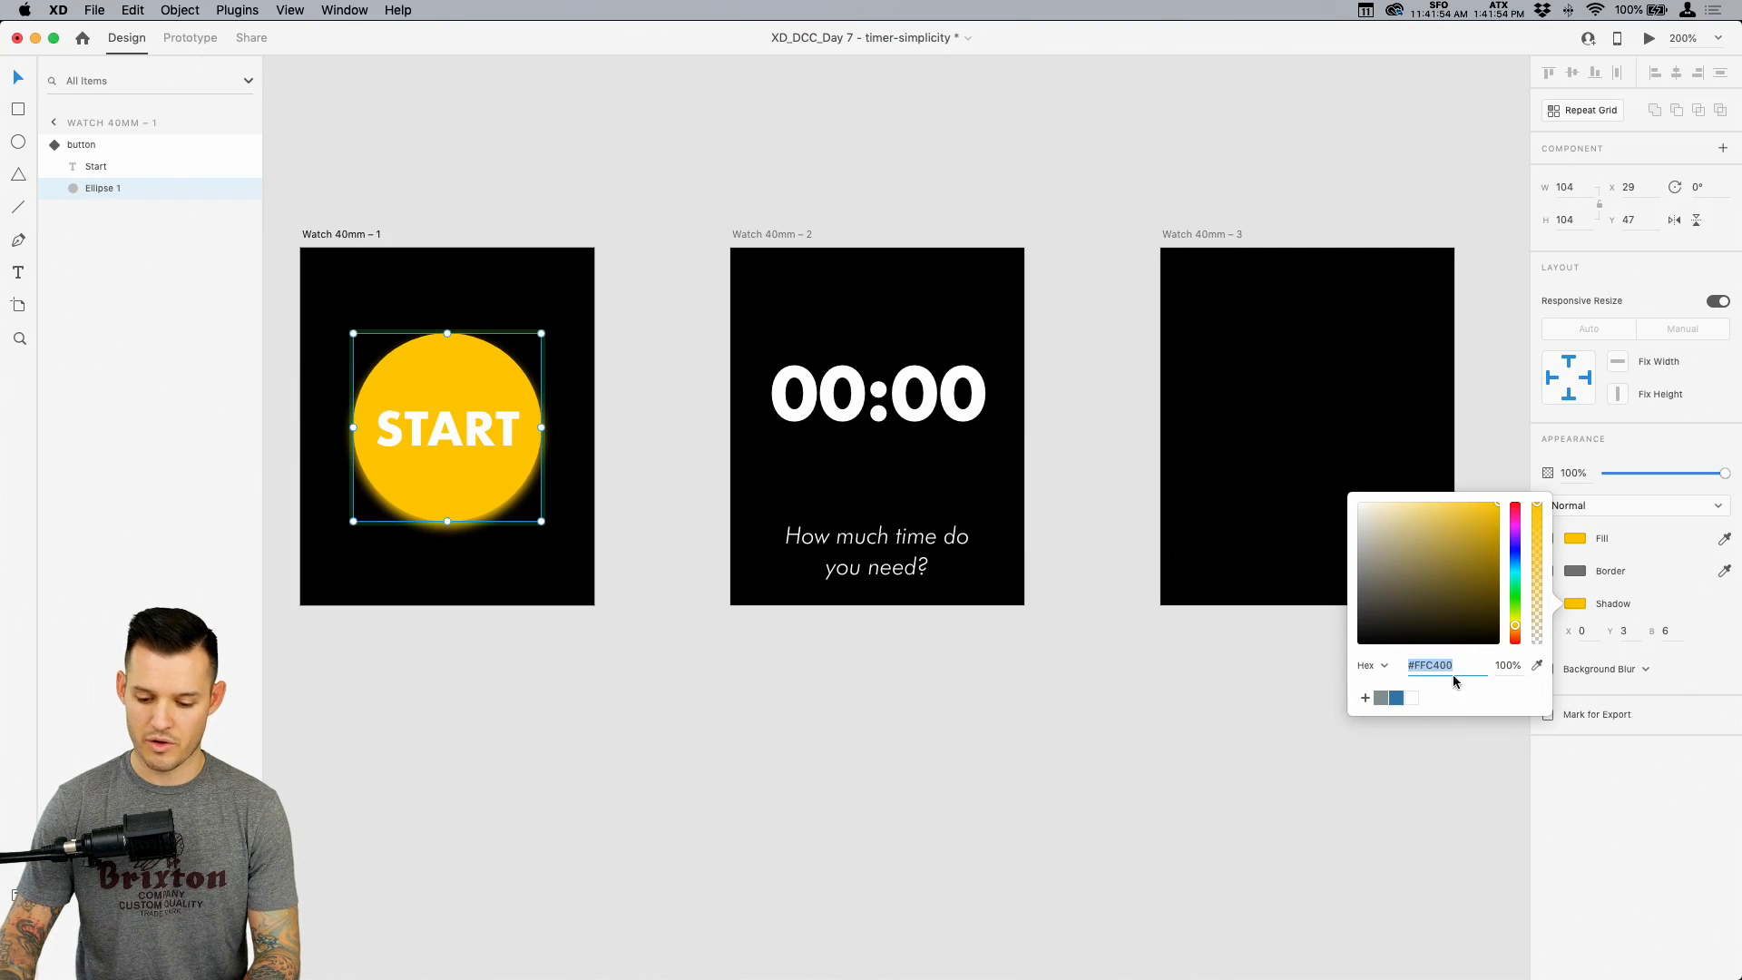
Set the circle's shadow to a Y offset of 5 and a blur of 23
{"action": "left_click", "coordinate": [1628, 632]}
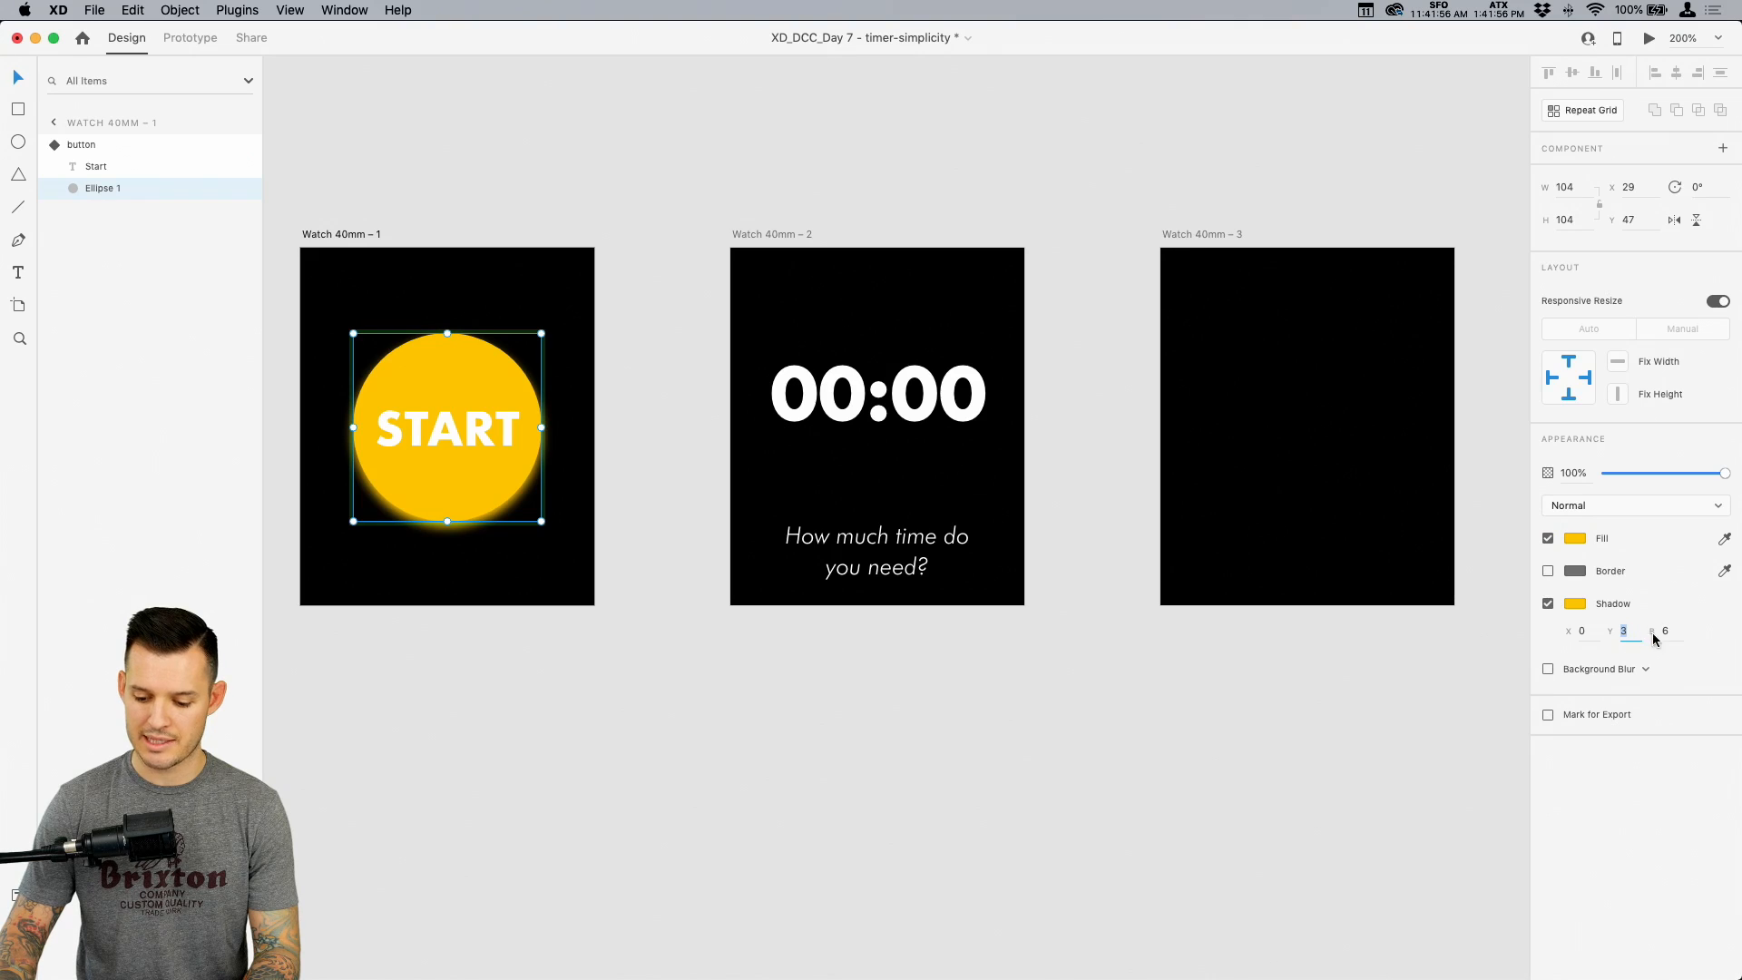
{"action": "key", "text": "shift+Up"}
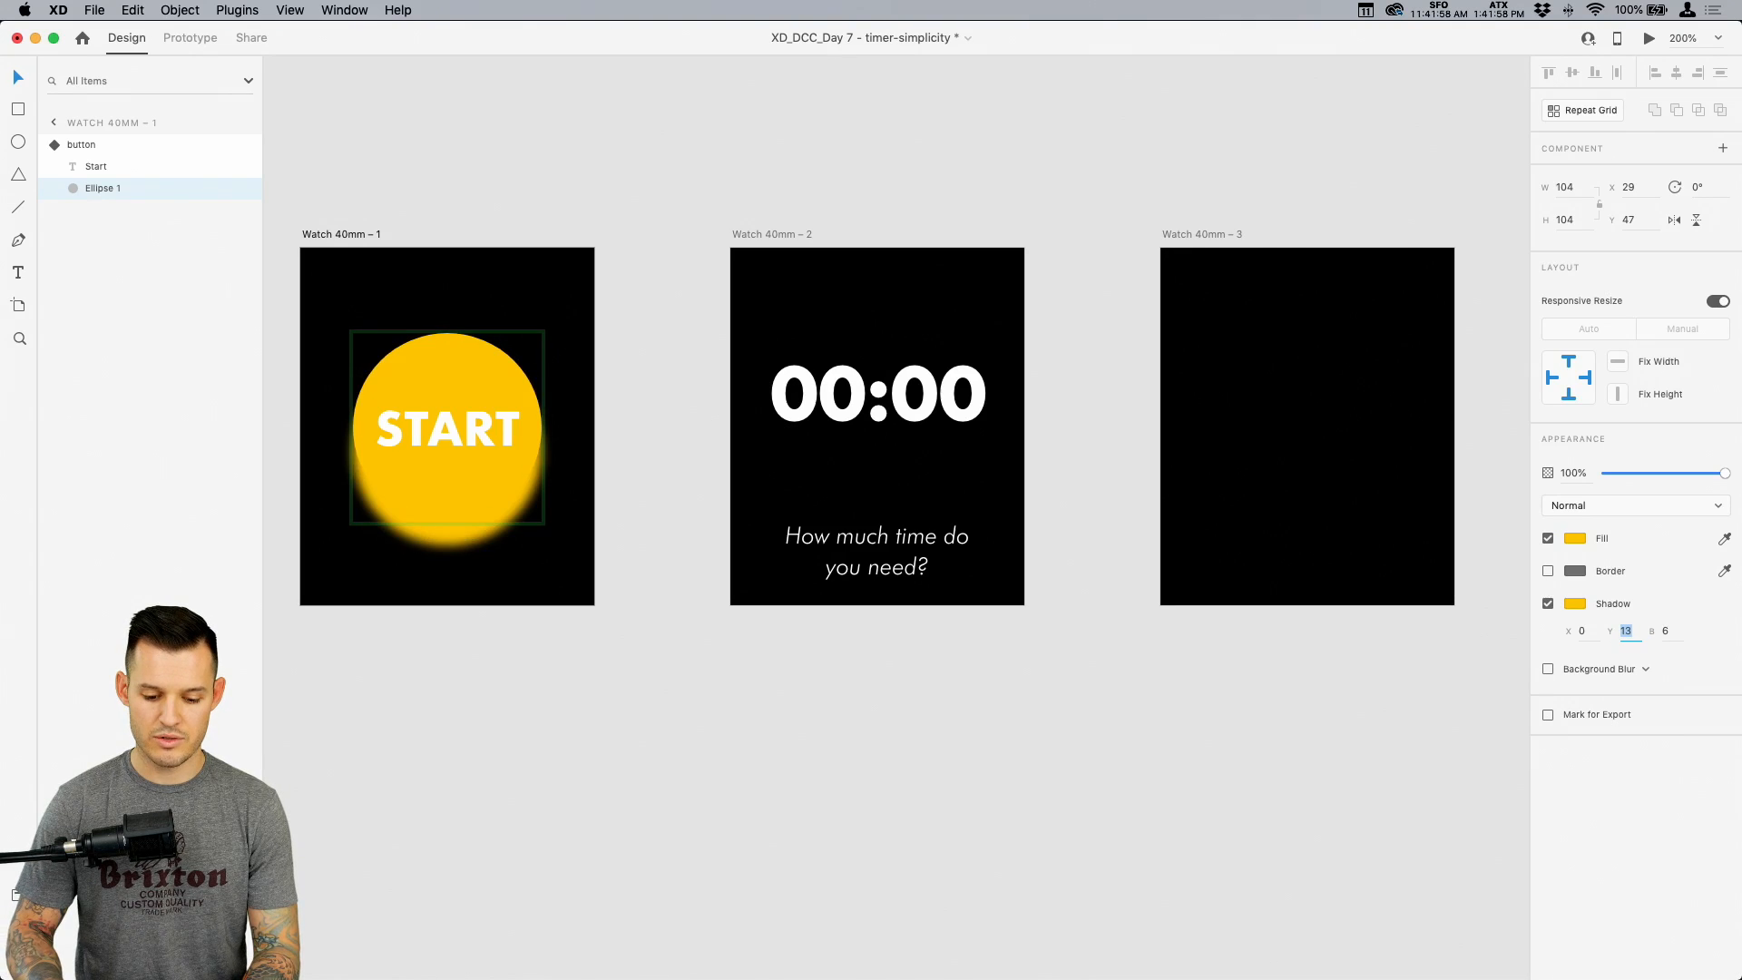
{"action": "key", "text": "shift+Down"}
{"action": "key", "text": "Up"}
{"action": "key", "text": "Up"}
{"action": "key", "text": "Tab"}
{"action": "key", "text": "shift+Up"}
{"action": "key", "text": "shift+Up"}
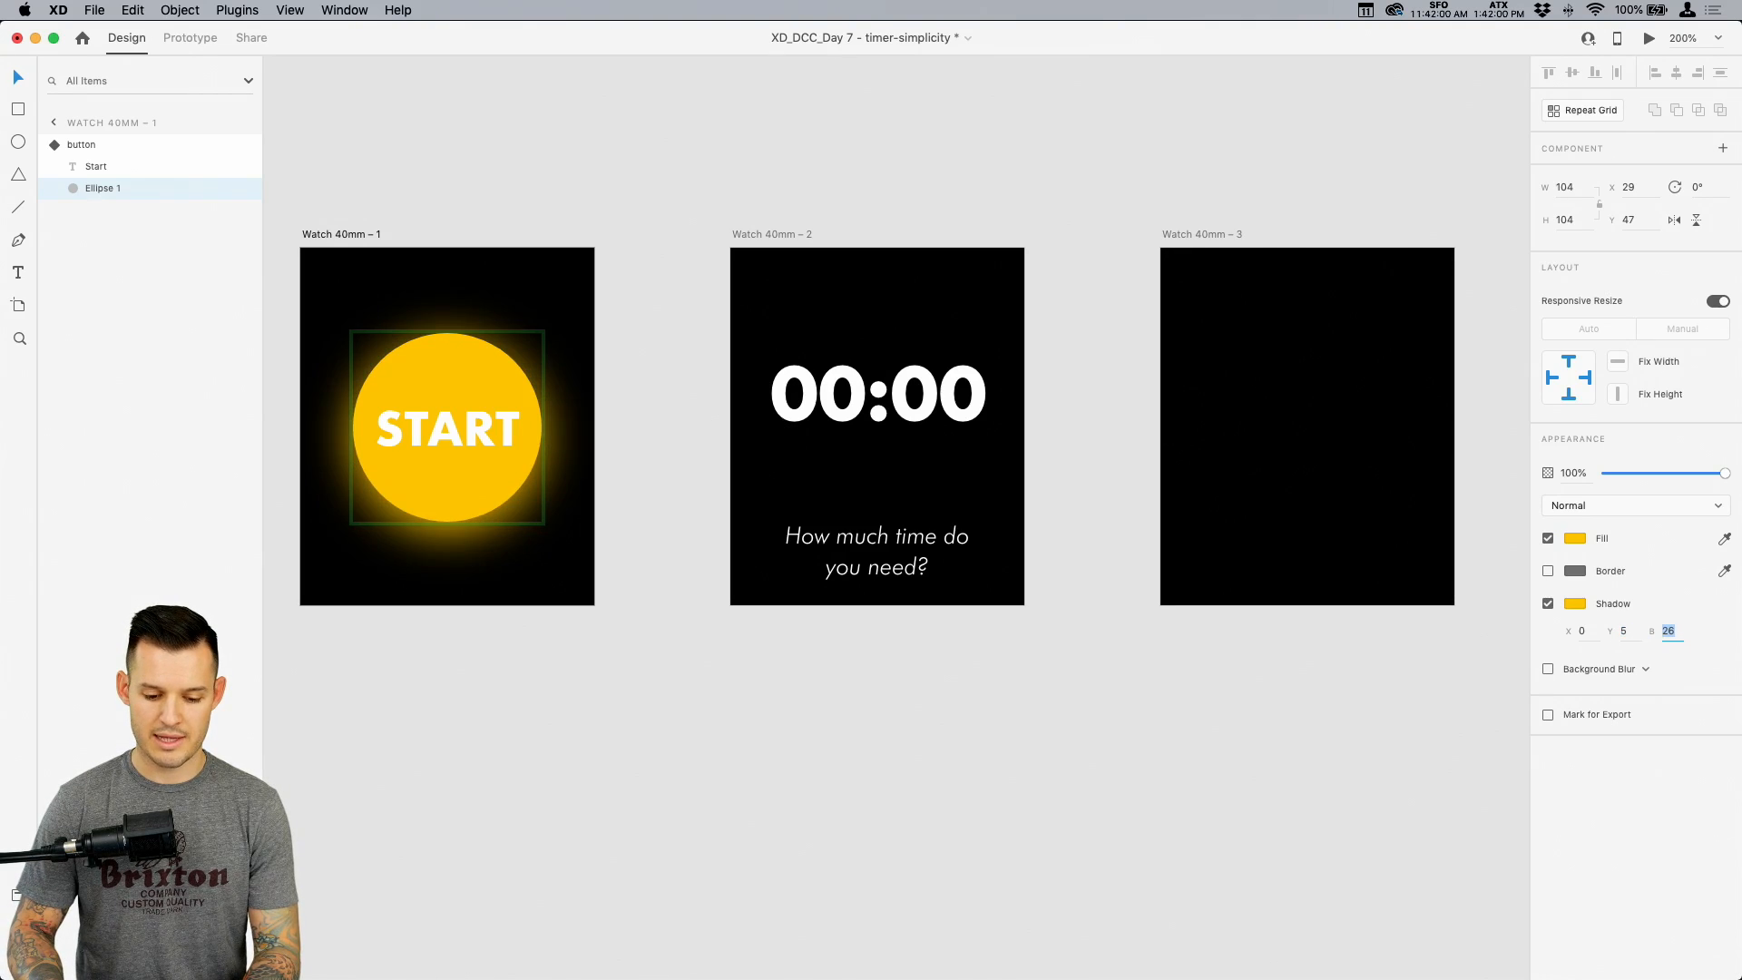
Lower the opacity of the circle's shadow color to about 36% and check the glow up close
{"action": "left_click", "coordinate": [1572, 606]}
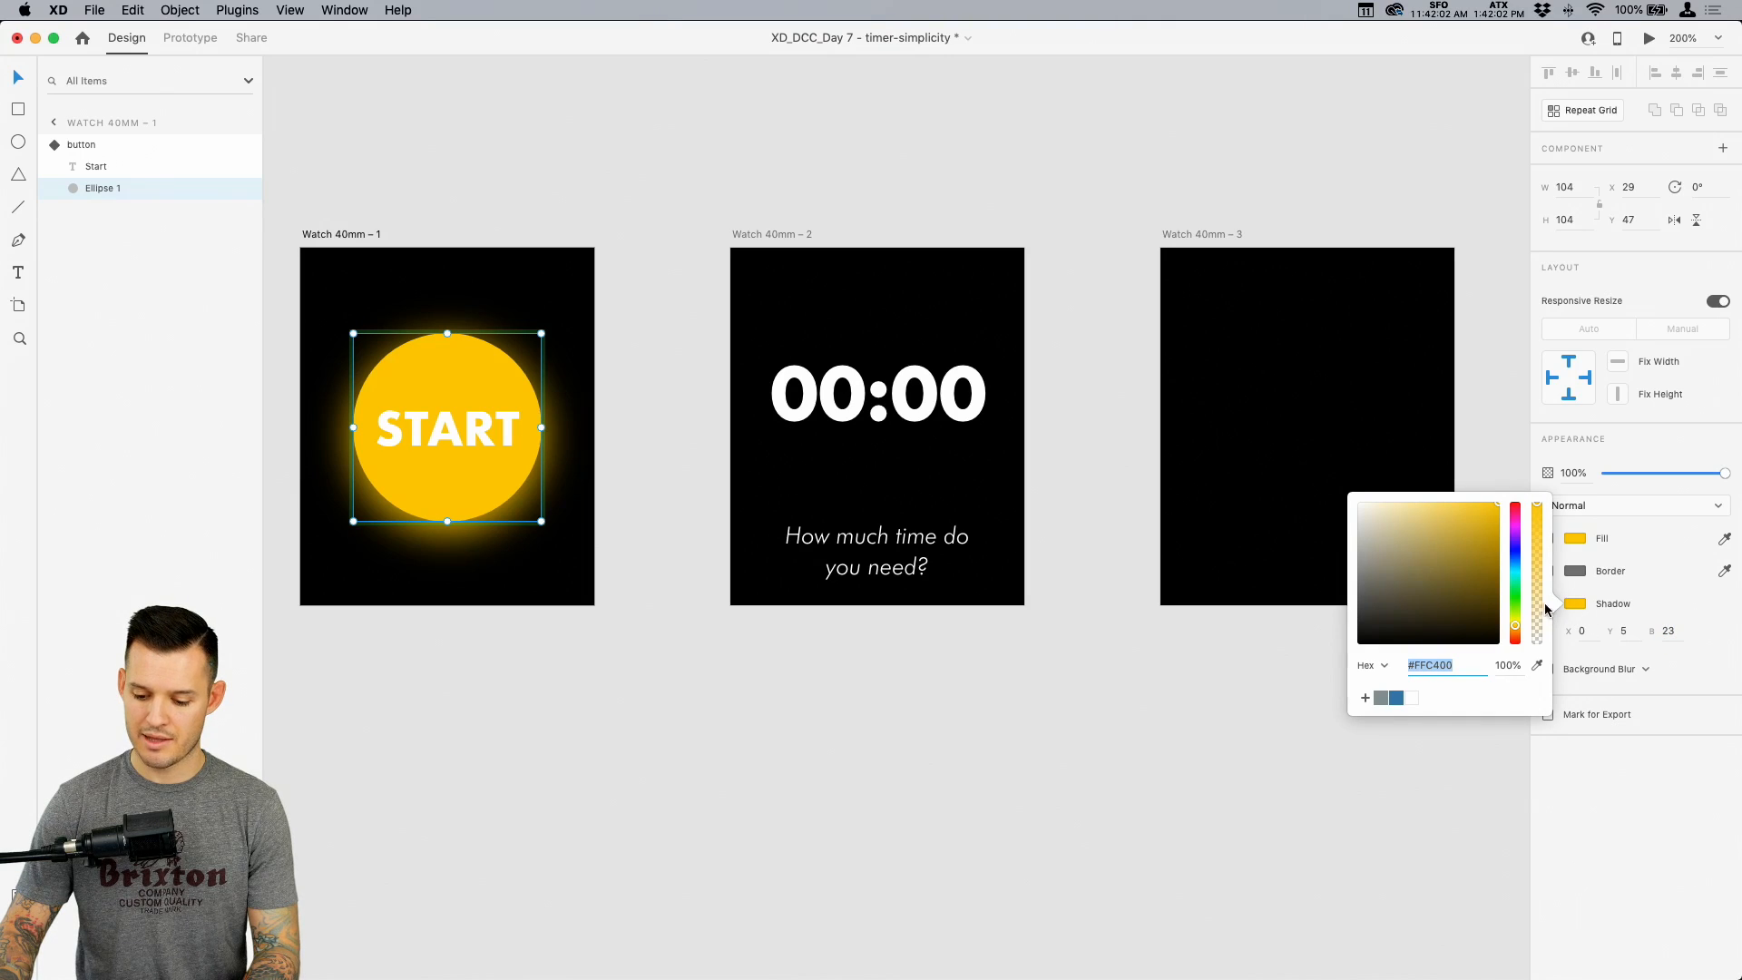
{"action": "left_click_drag", "start_coordinate": [1539, 573], "coordinate": [1537, 592]}
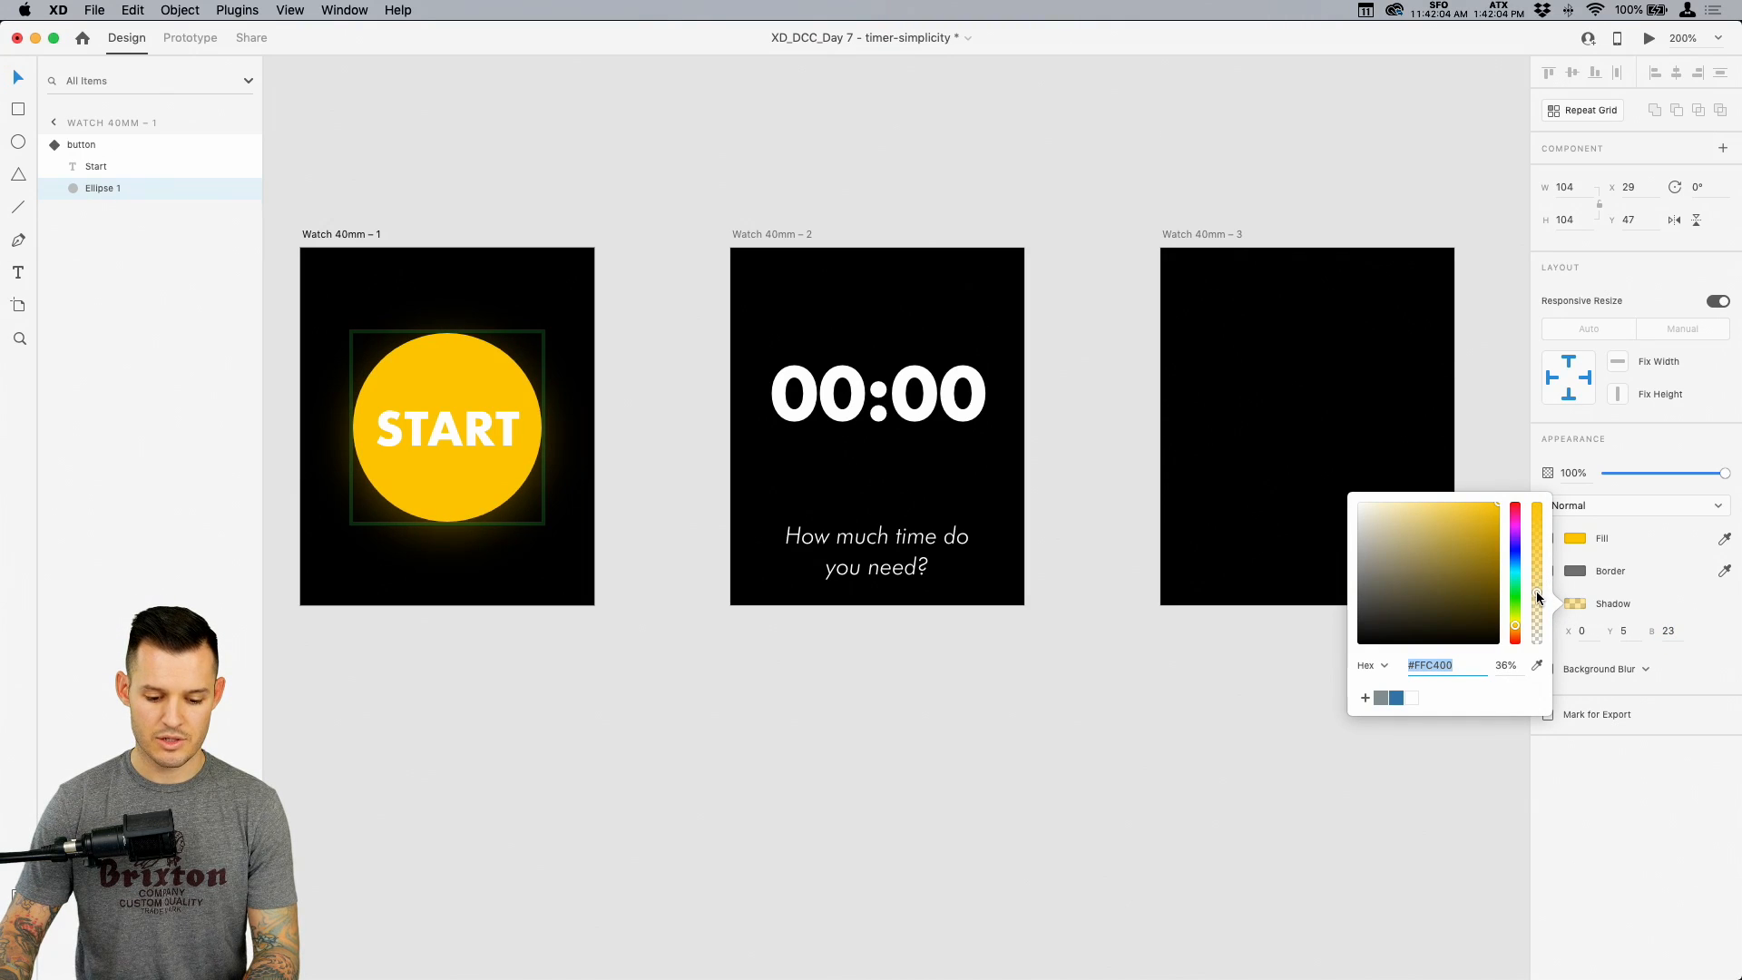
{"action": "left_click", "coordinate": [1130, 744]}
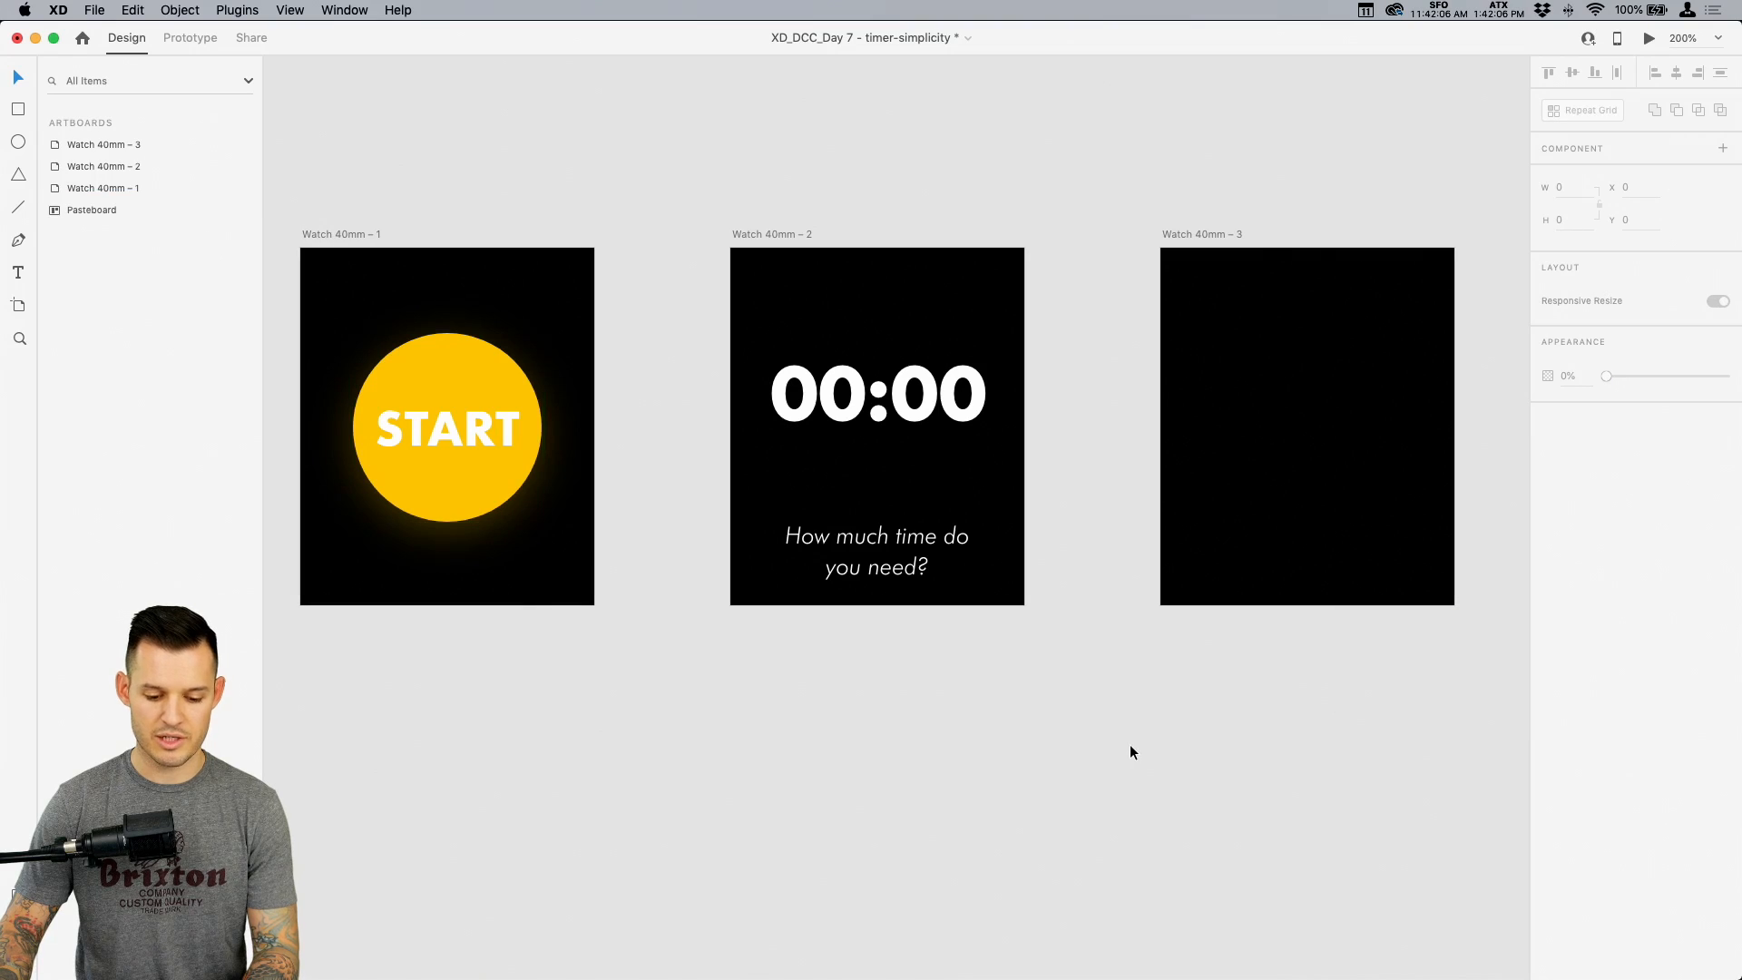
{"action": "key", "text": "z"}
{"action": "left_click_drag", "start_coordinate": [328, 332], "coordinate": [606, 590]}
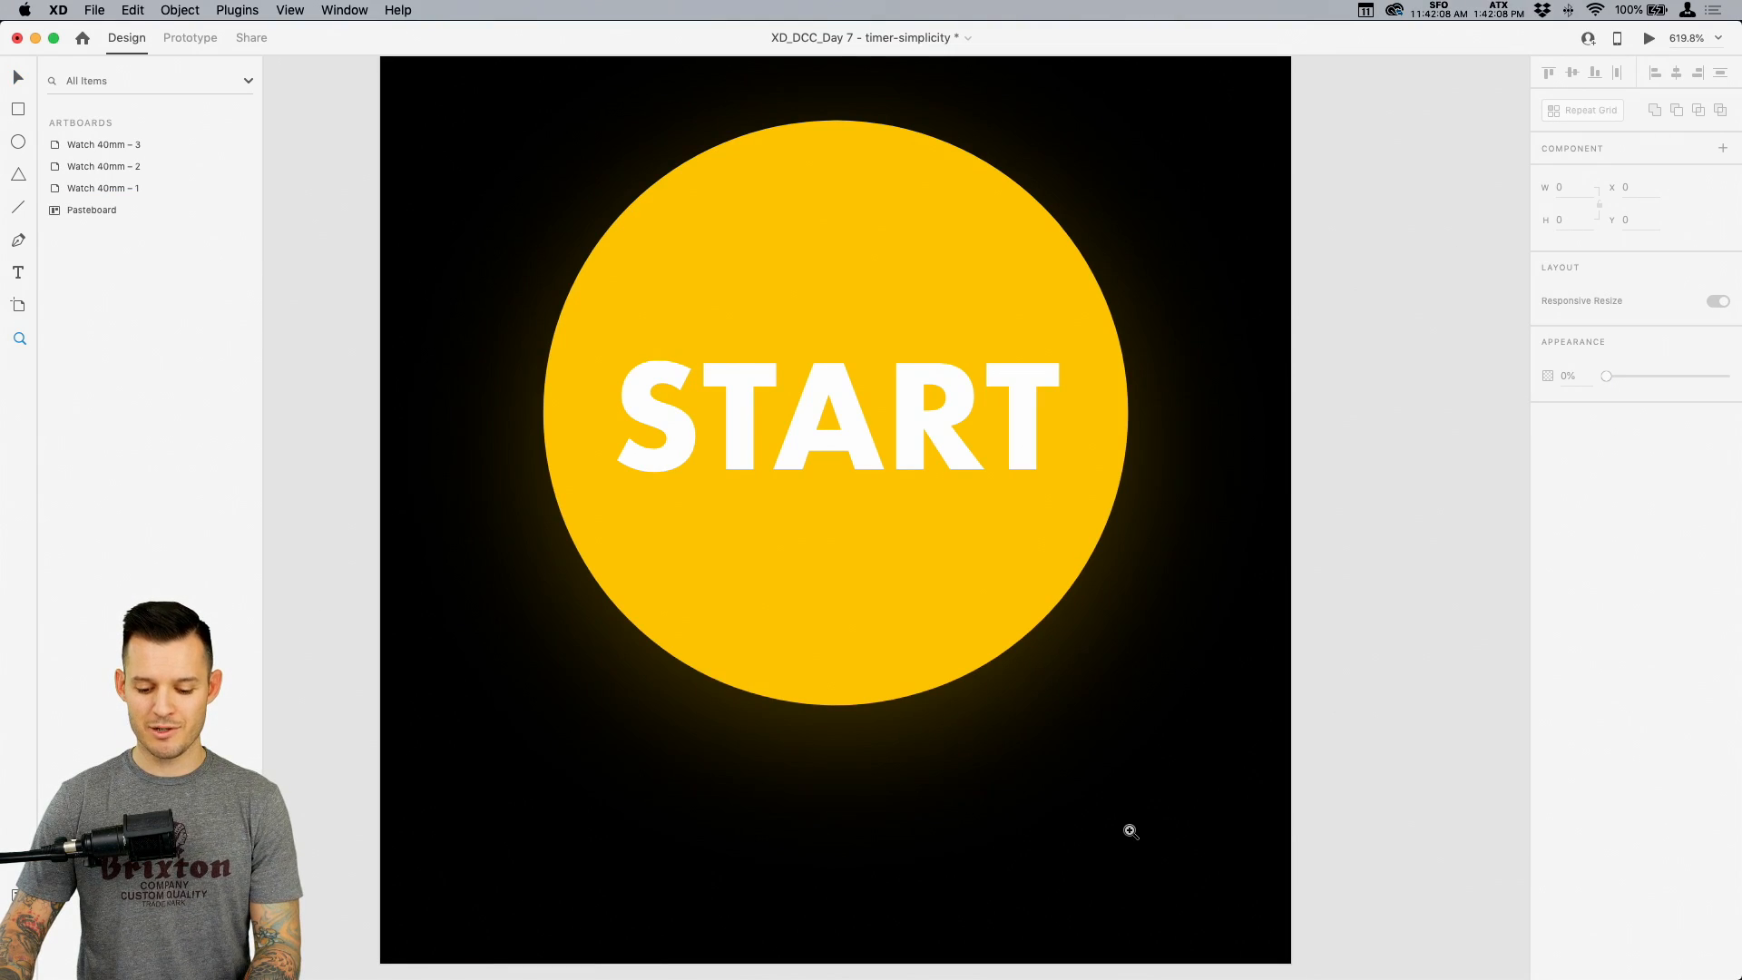
{"action": "key", "text": "v"}
Set the line spacing of the "How much time do you need?" text to 14 and move the text slightly down
{"action": "scroll", "coordinate": [1211, 728], "scroll_direction": "right", "scroll_amount": 15}
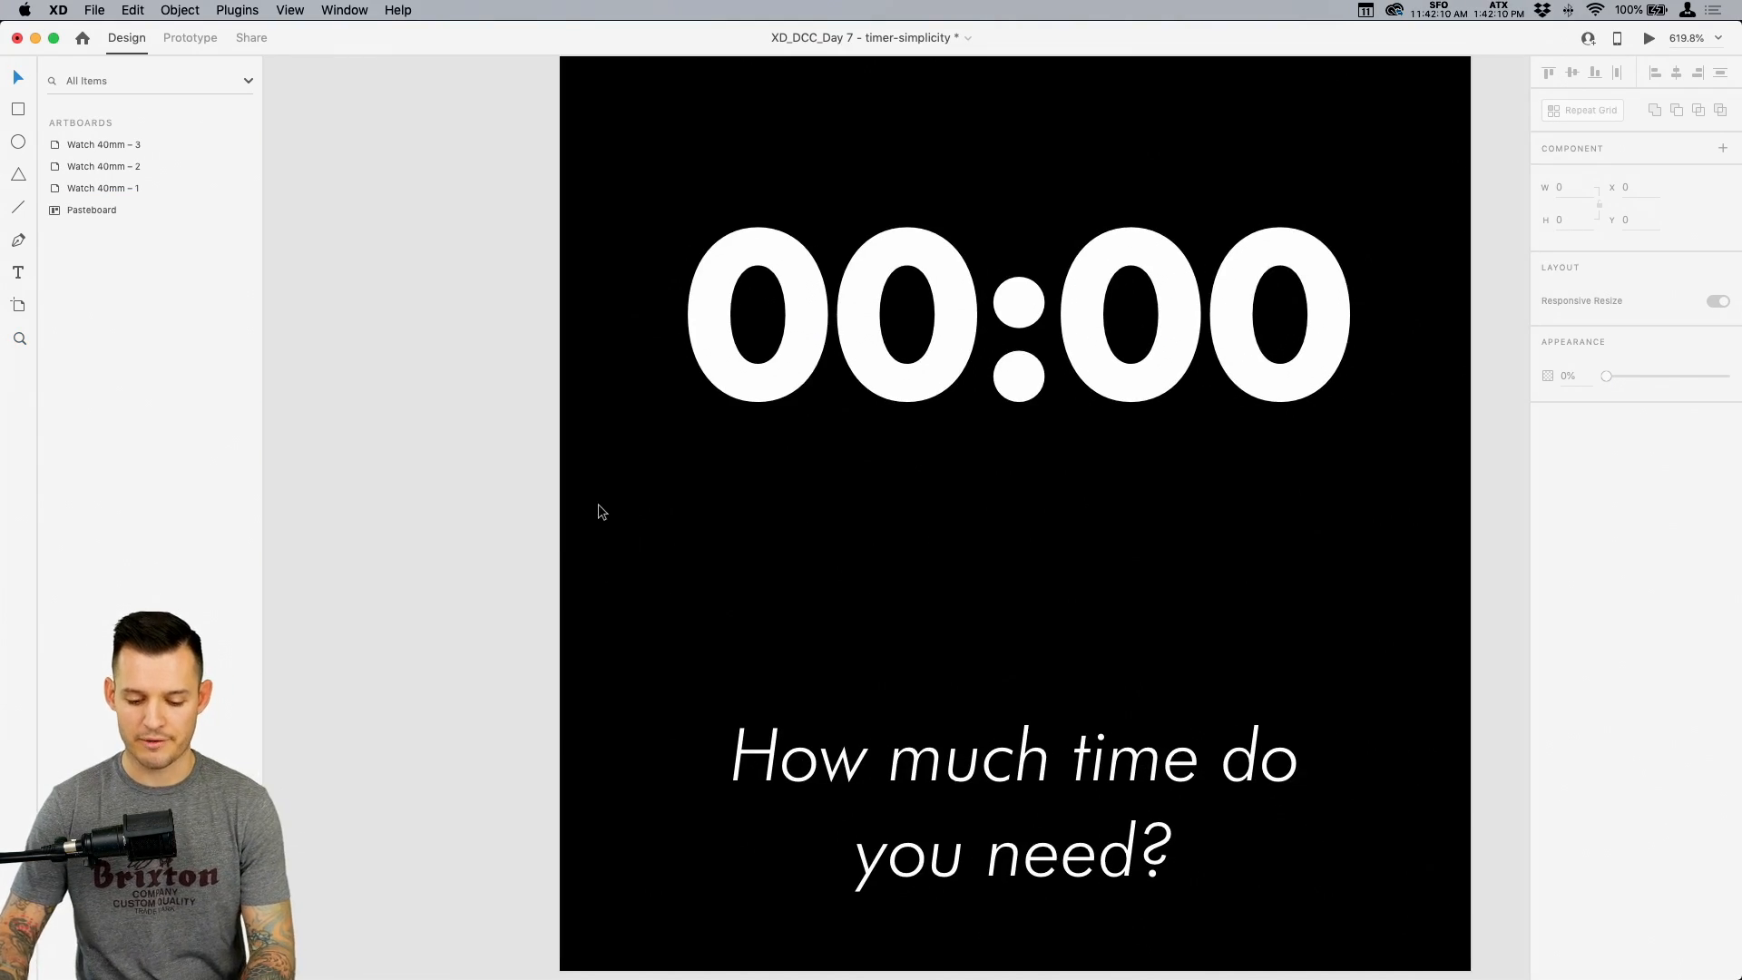
{"action": "key", "text": "super+minus"}
{"action": "key", "text": "super+minus"}
{"action": "left_click_drag", "start_coordinate": [682, 456], "coordinate": [519, 486]}
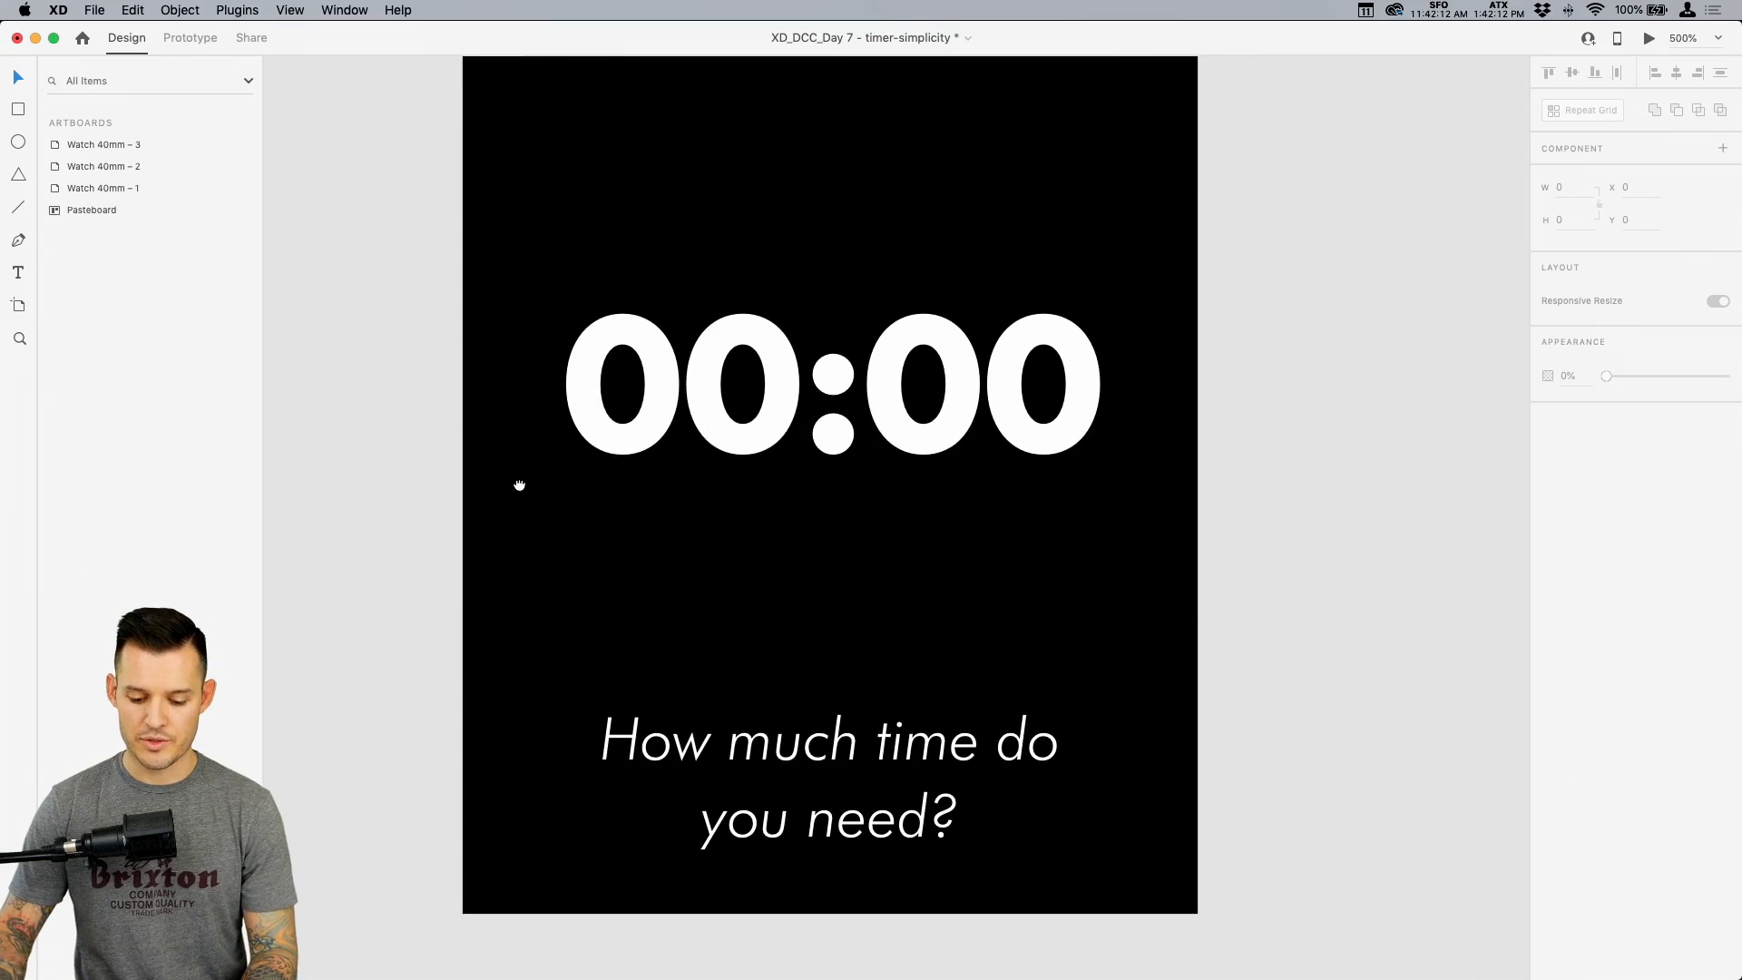
{"action": "key", "text": "super+minus"}
{"action": "key", "text": "super+minus"}
{"action": "left_click", "coordinate": [817, 692]}
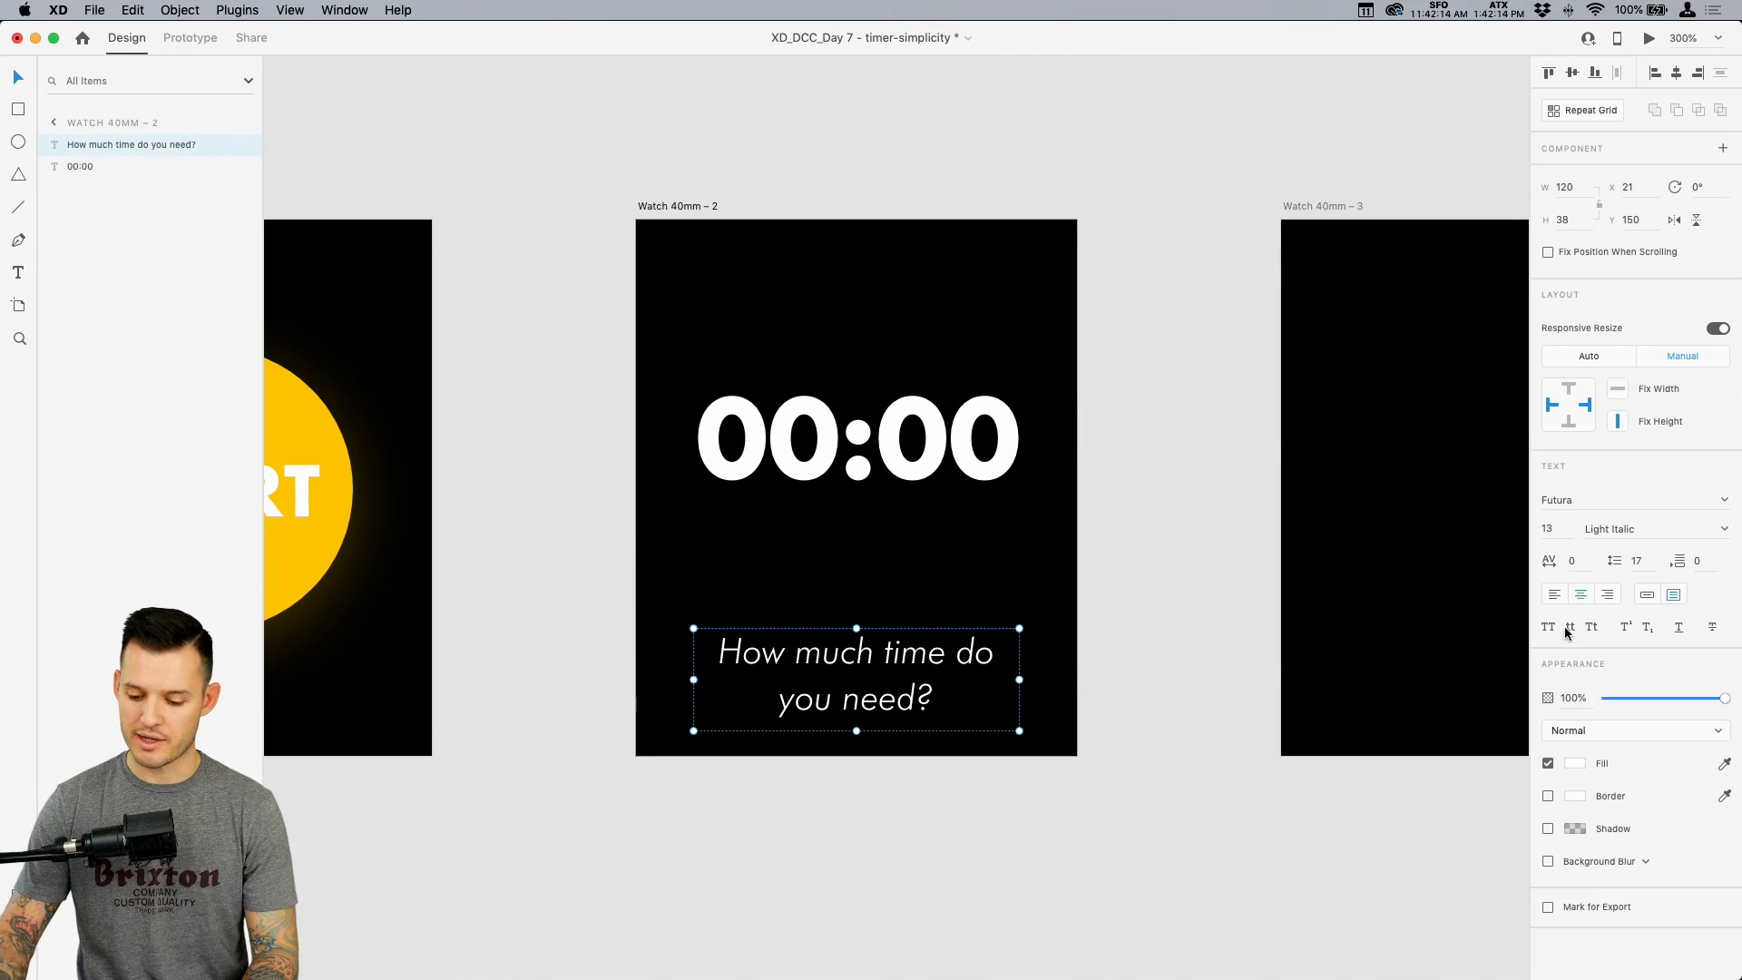
{"action": "left_click", "coordinate": [1636, 560]}
{"action": "type", "text": "14"}
{"action": "key", "text": "Return"}
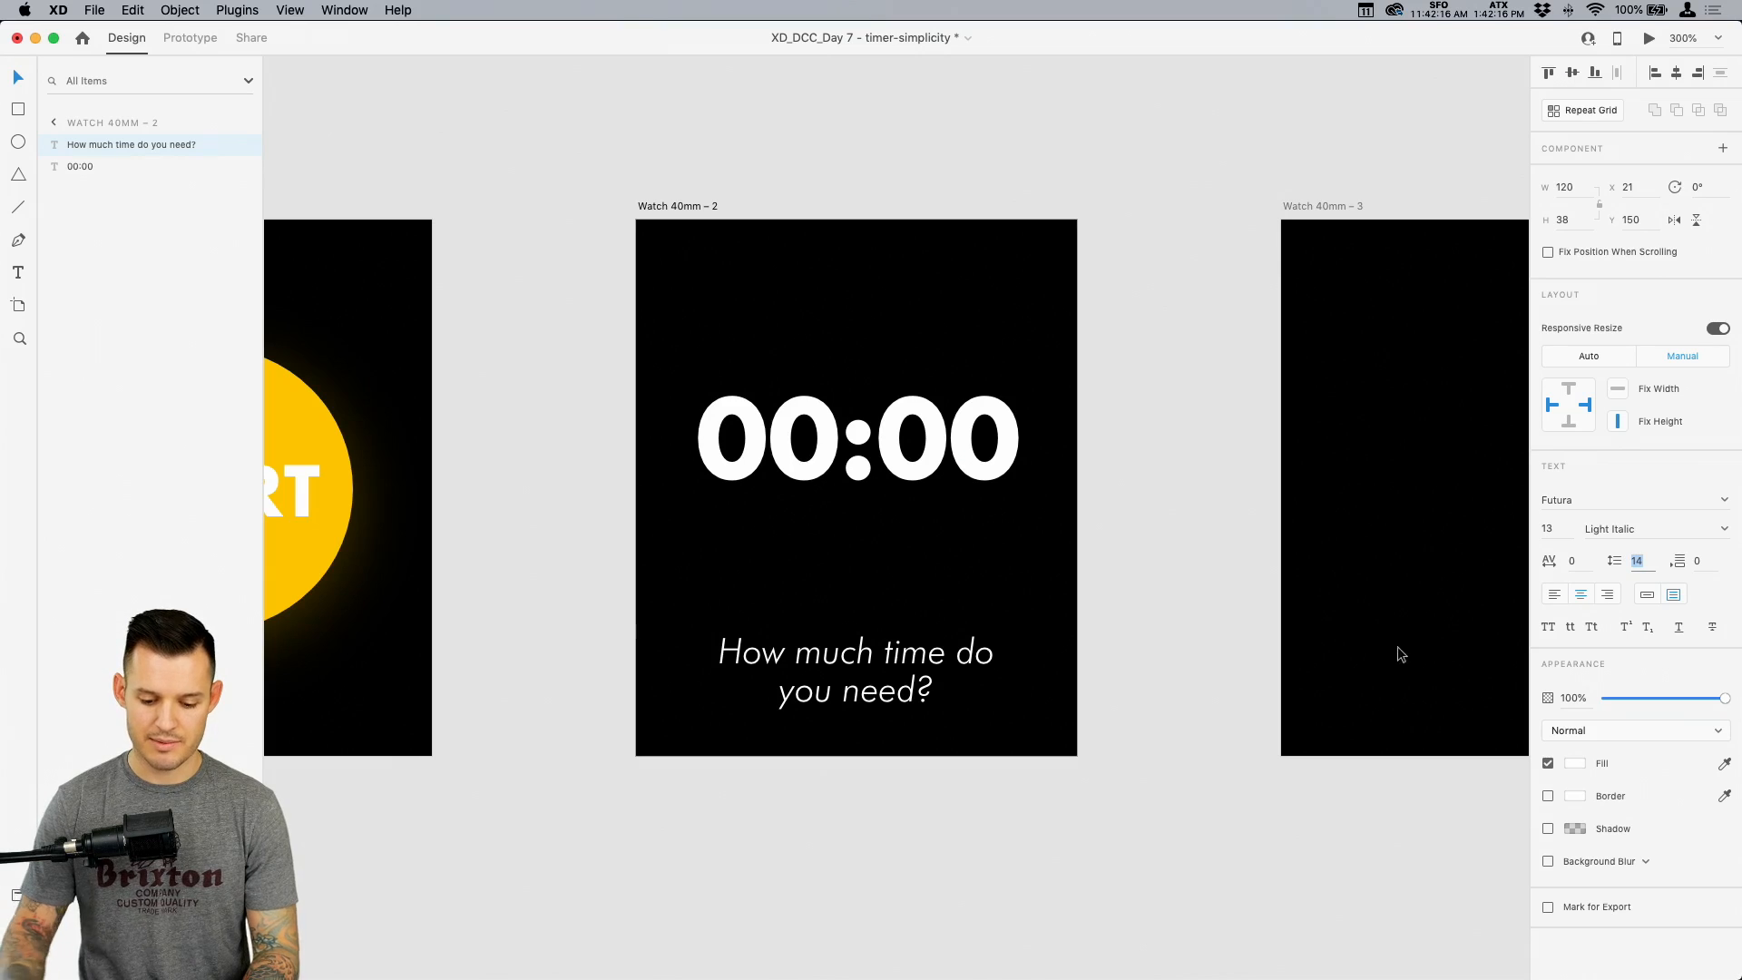
{"action": "left_click_drag", "start_coordinate": [893, 678], "coordinate": [893, 683]}
{"action": "left_click", "coordinate": [1200, 532]}
Copy the 00:00 timer from Watch 40mm – 2 to Watch 40mm – 3 and raise it to about Y 42, centered horizontally
{"action": "key", "text": "super+minus"}
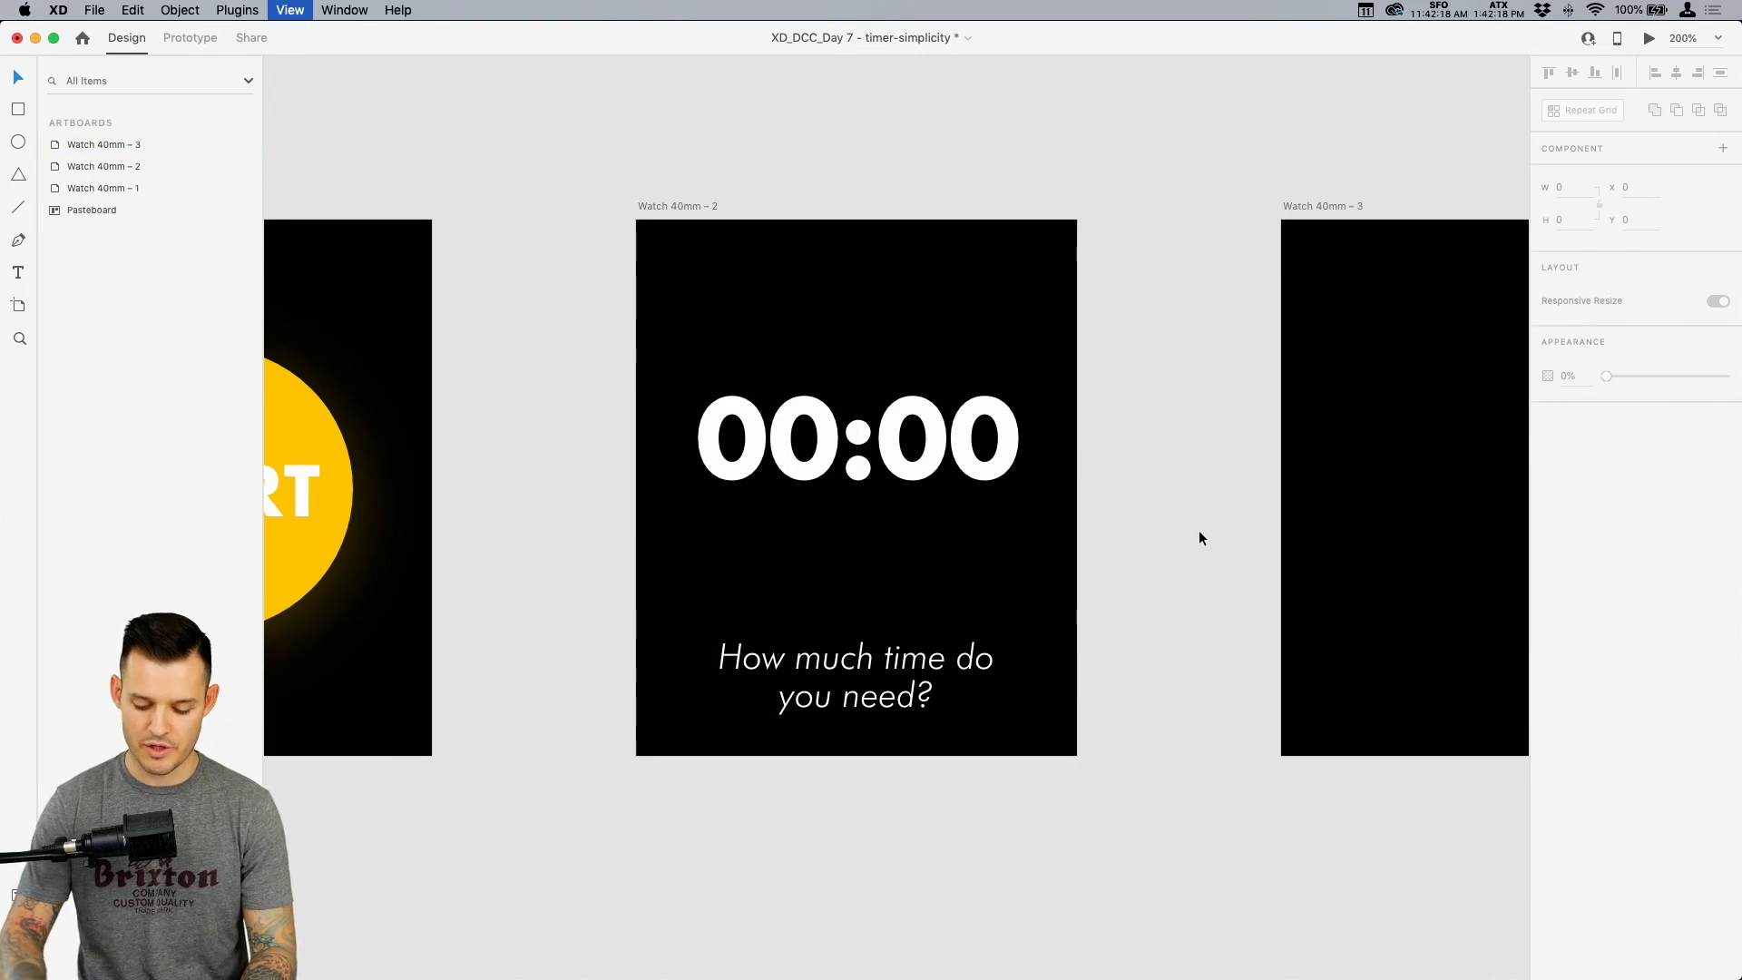
{"action": "key", "text": "super+minus"}
{"action": "scroll", "coordinate": [1200, 533], "scroll_direction": "left", "scroll_amount": 3}
{"action": "scroll", "coordinate": [1200, 534], "scroll_direction": "down", "scroll_amount": 2}
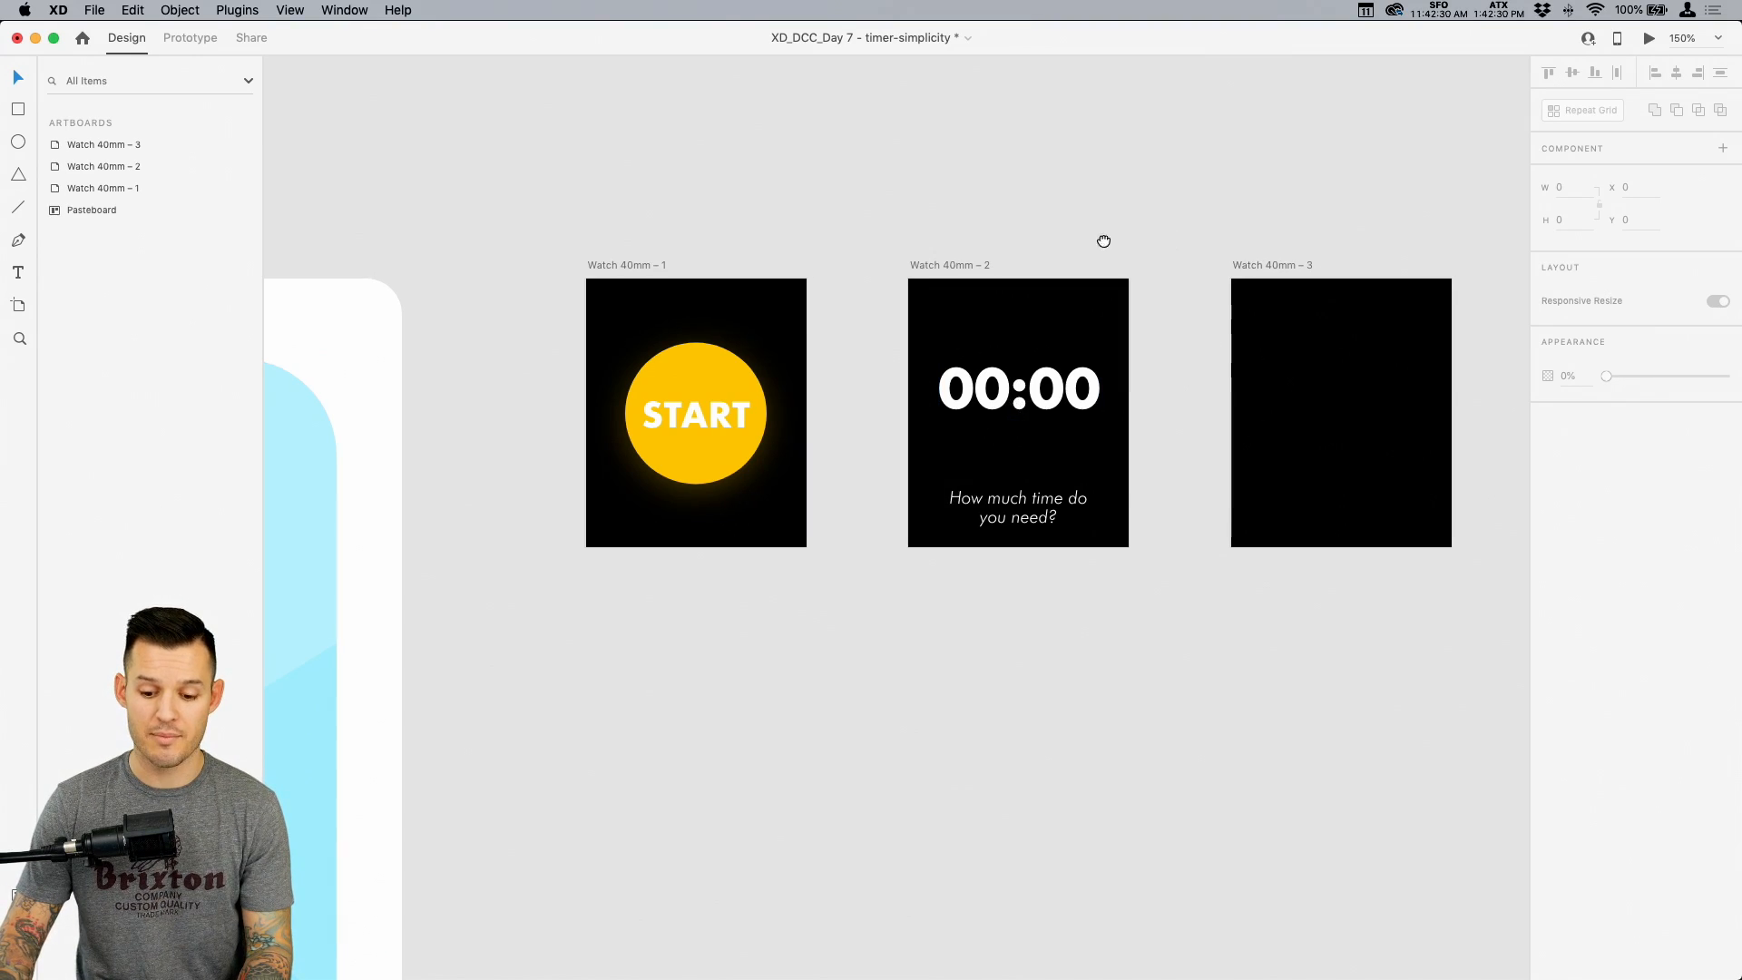
{"action": "scroll", "coordinate": [1100, 241], "scroll_direction": "right", "scroll_amount": 5}
{"action": "left_click", "coordinate": [651, 390]}
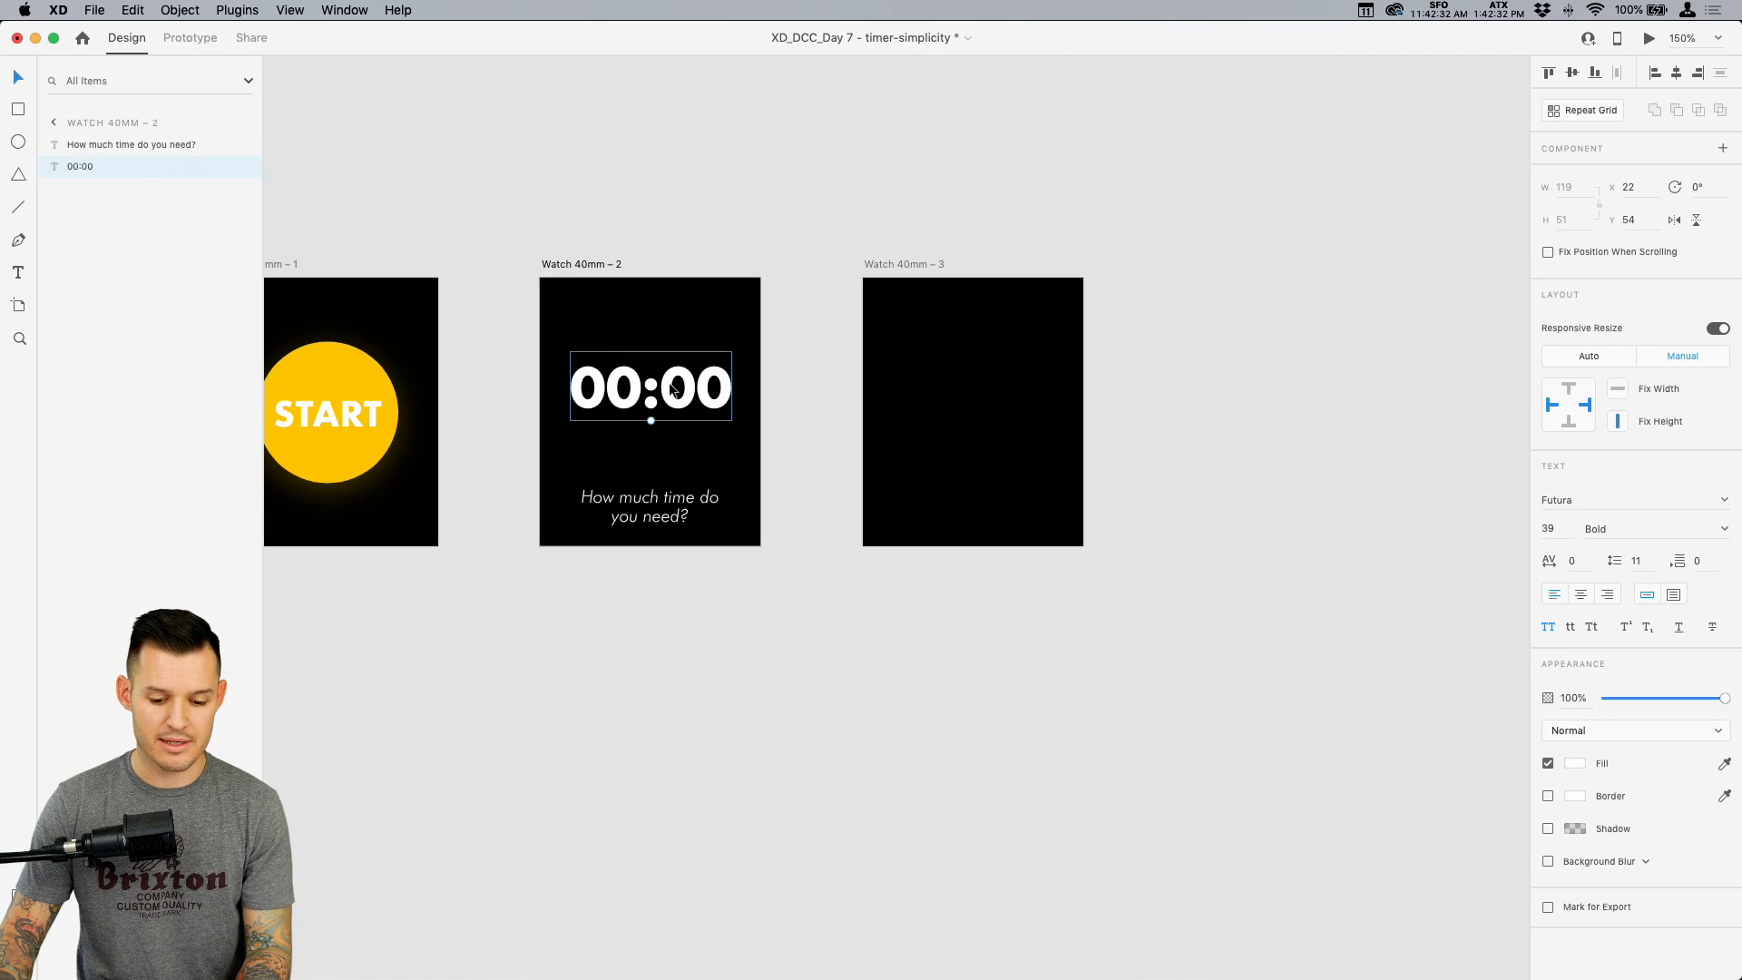
{"action": "left_click", "coordinate": [661, 509], "text": "shift"}
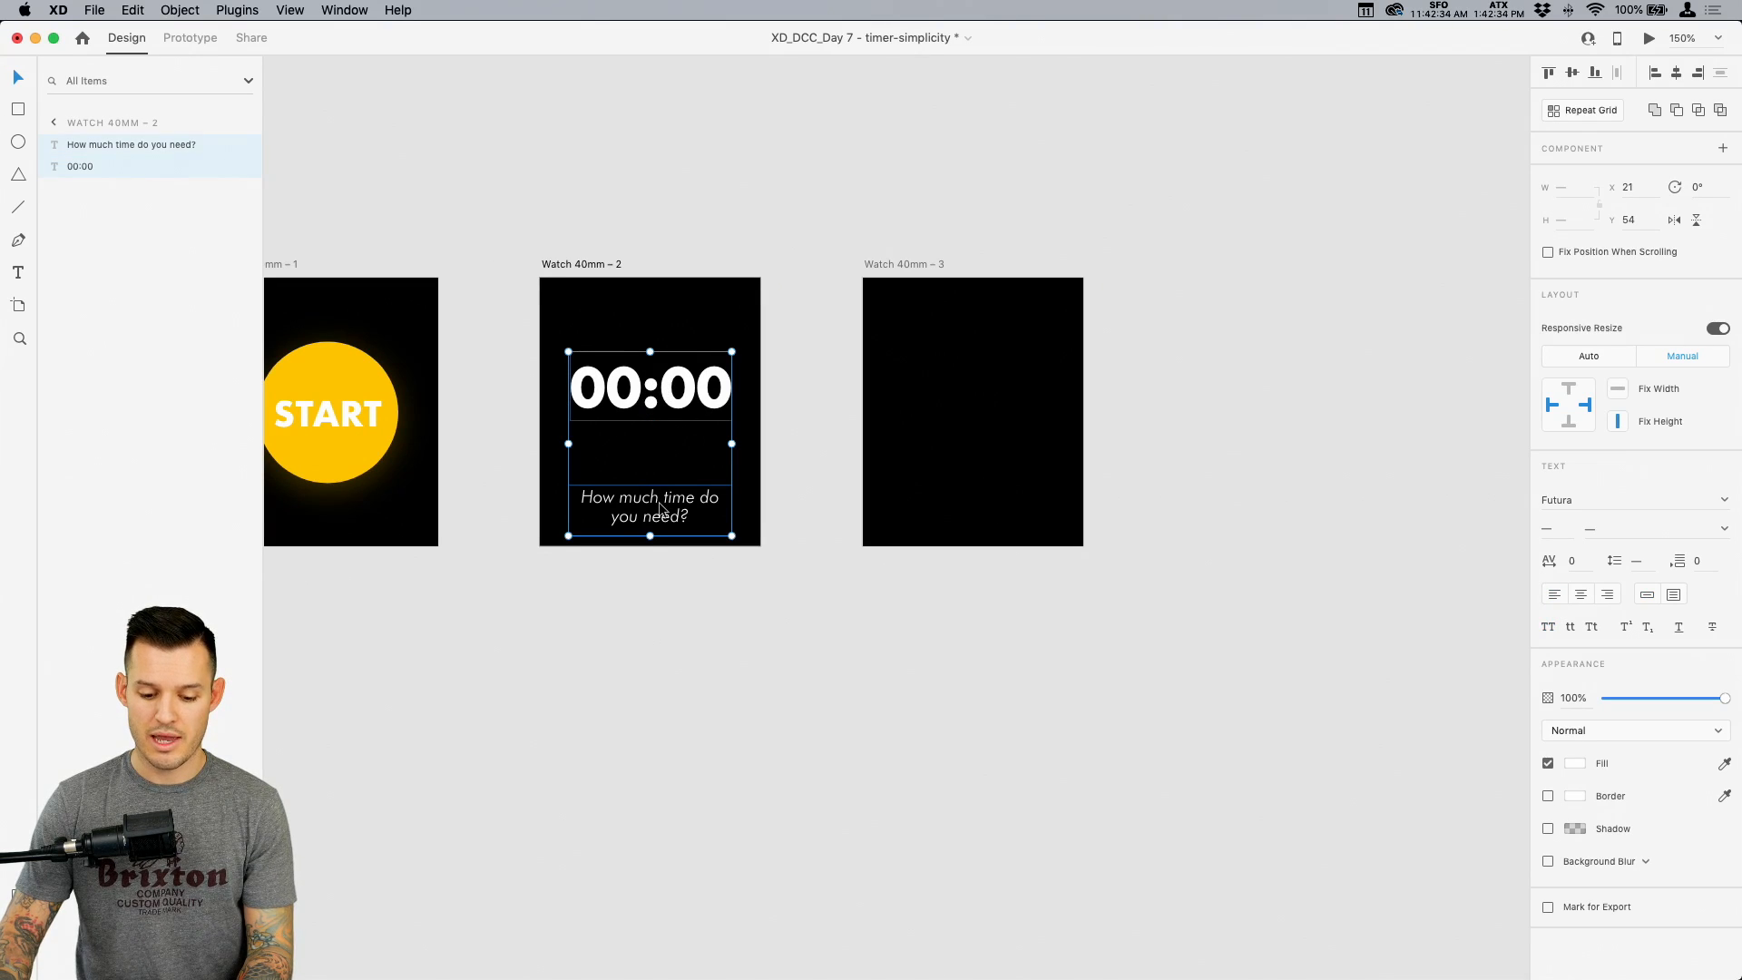
{"action": "left_click", "coordinate": [663, 233]}
{"action": "left_click_drag", "start_coordinate": [660, 396], "coordinate": [986, 420]}
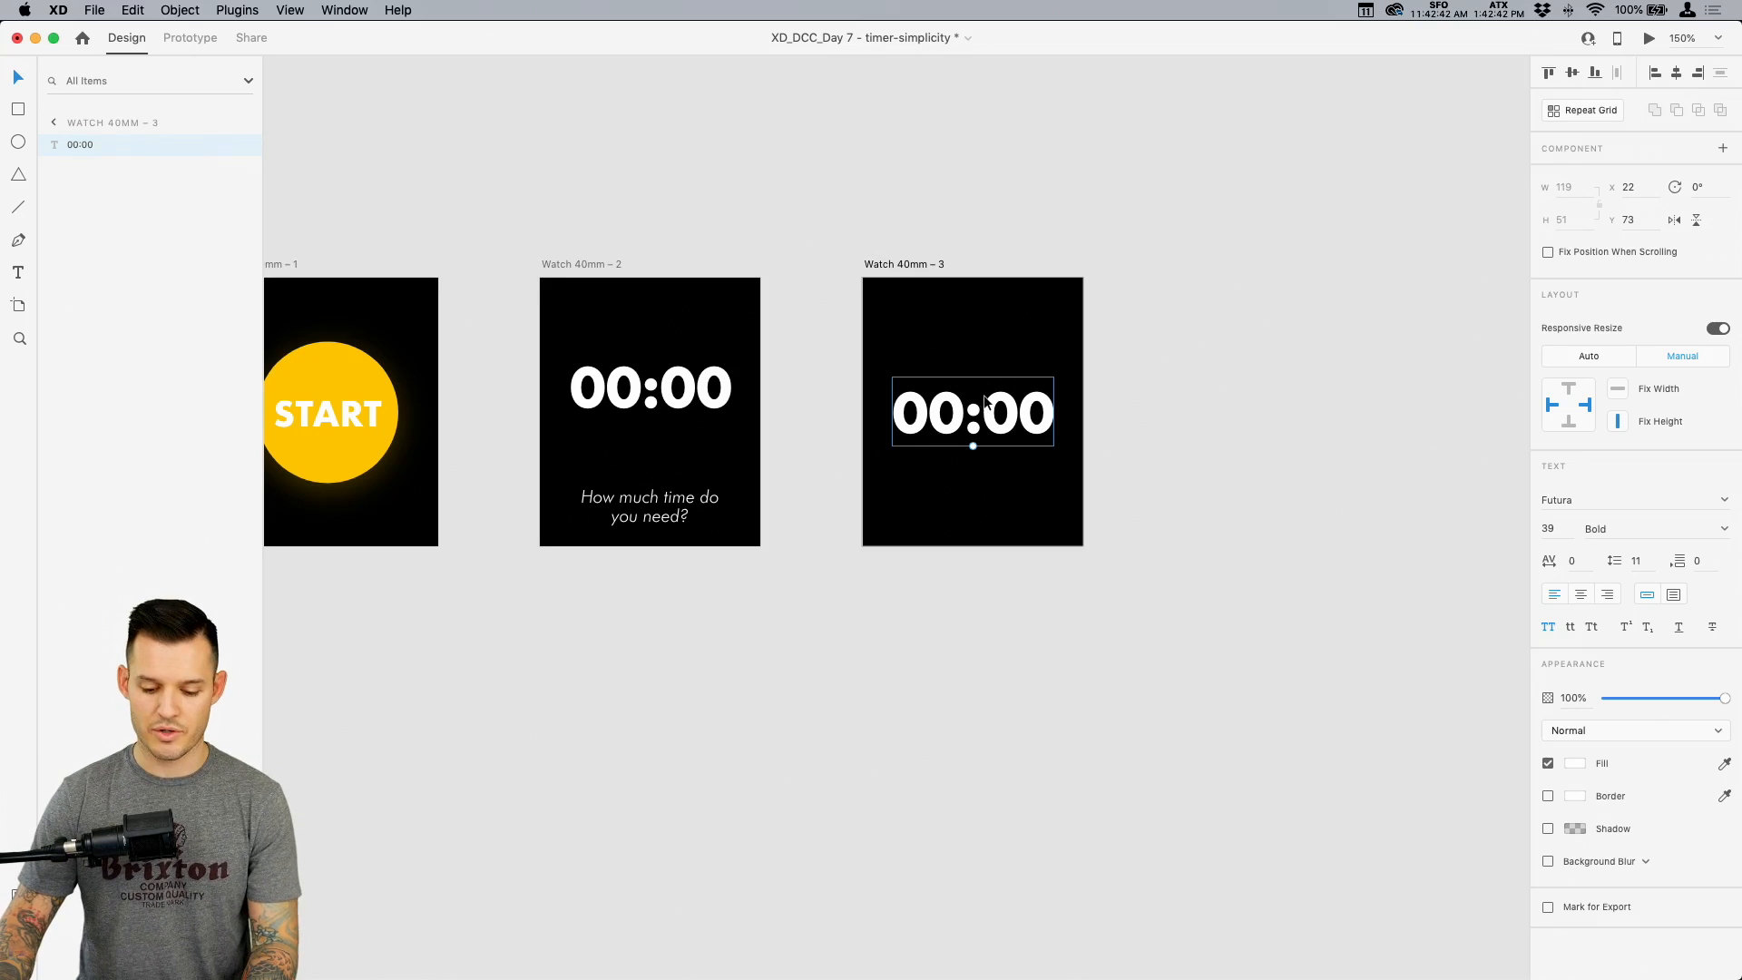
{"action": "left_click_drag", "start_coordinate": [987, 400], "coordinate": [987, 358]}
Paste a copy of the START button onto Watch 40mm – 3 and try scaling it down
{"action": "left_click", "coordinate": [345, 423]}
{"action": "key", "text": "super+c"}
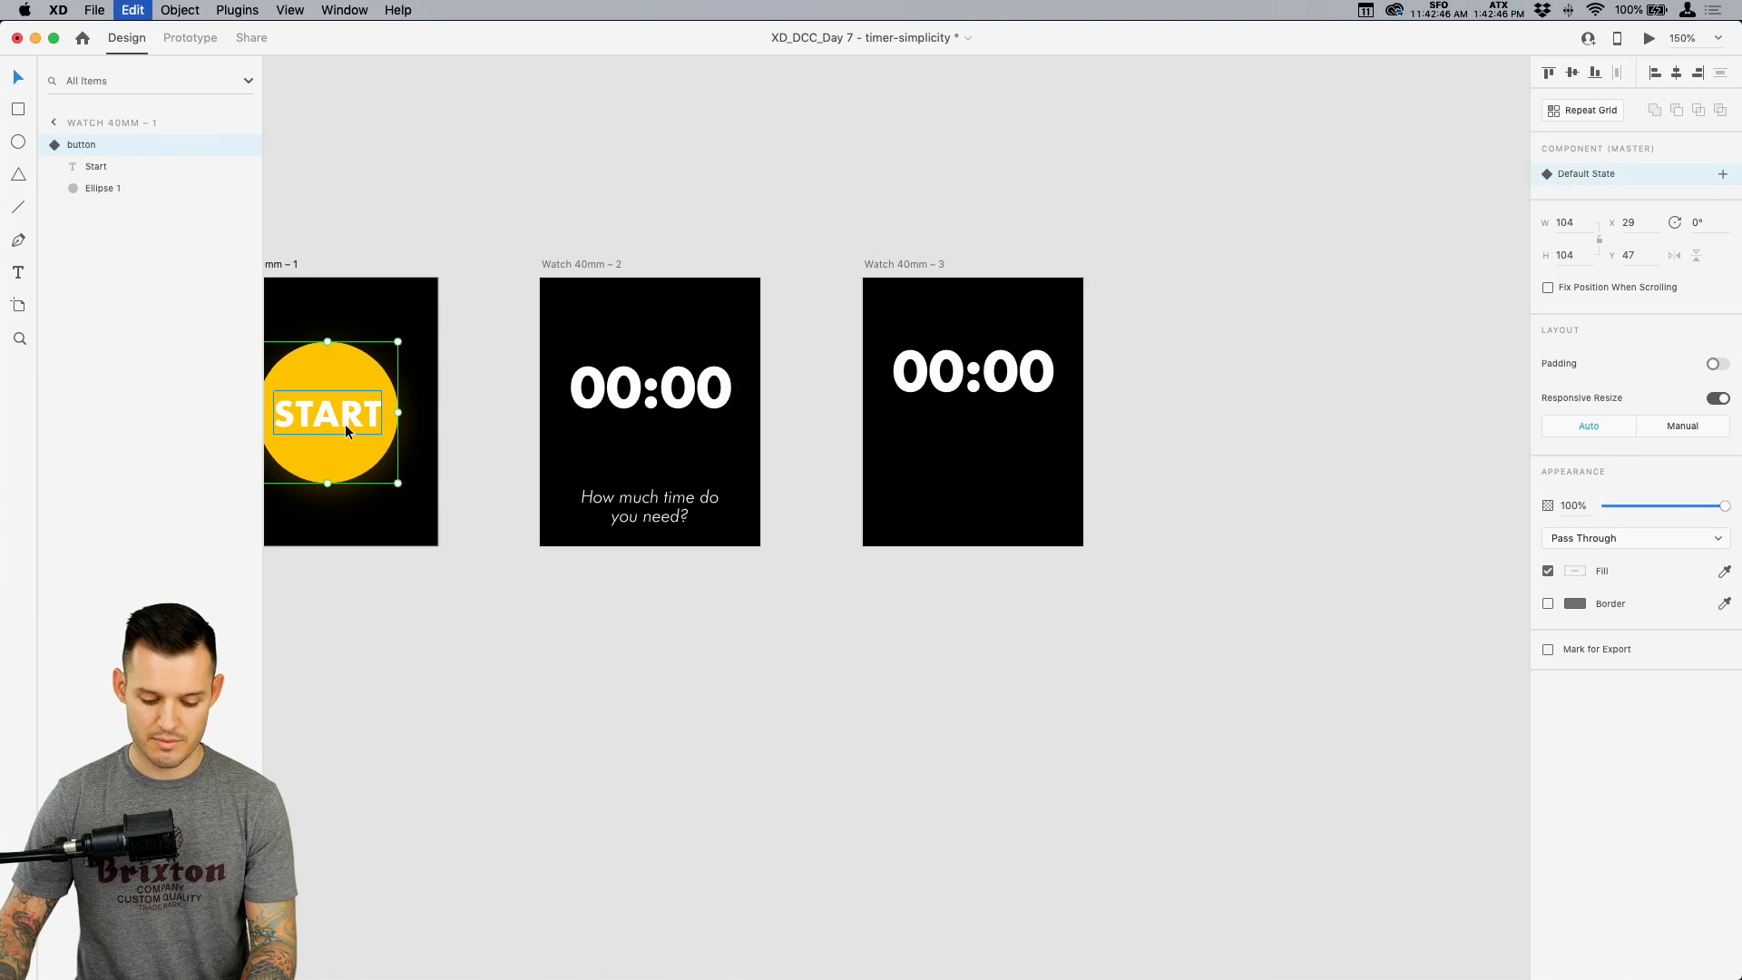
{"action": "left_click", "coordinate": [938, 367]}
{"action": "key", "text": "super+v"}
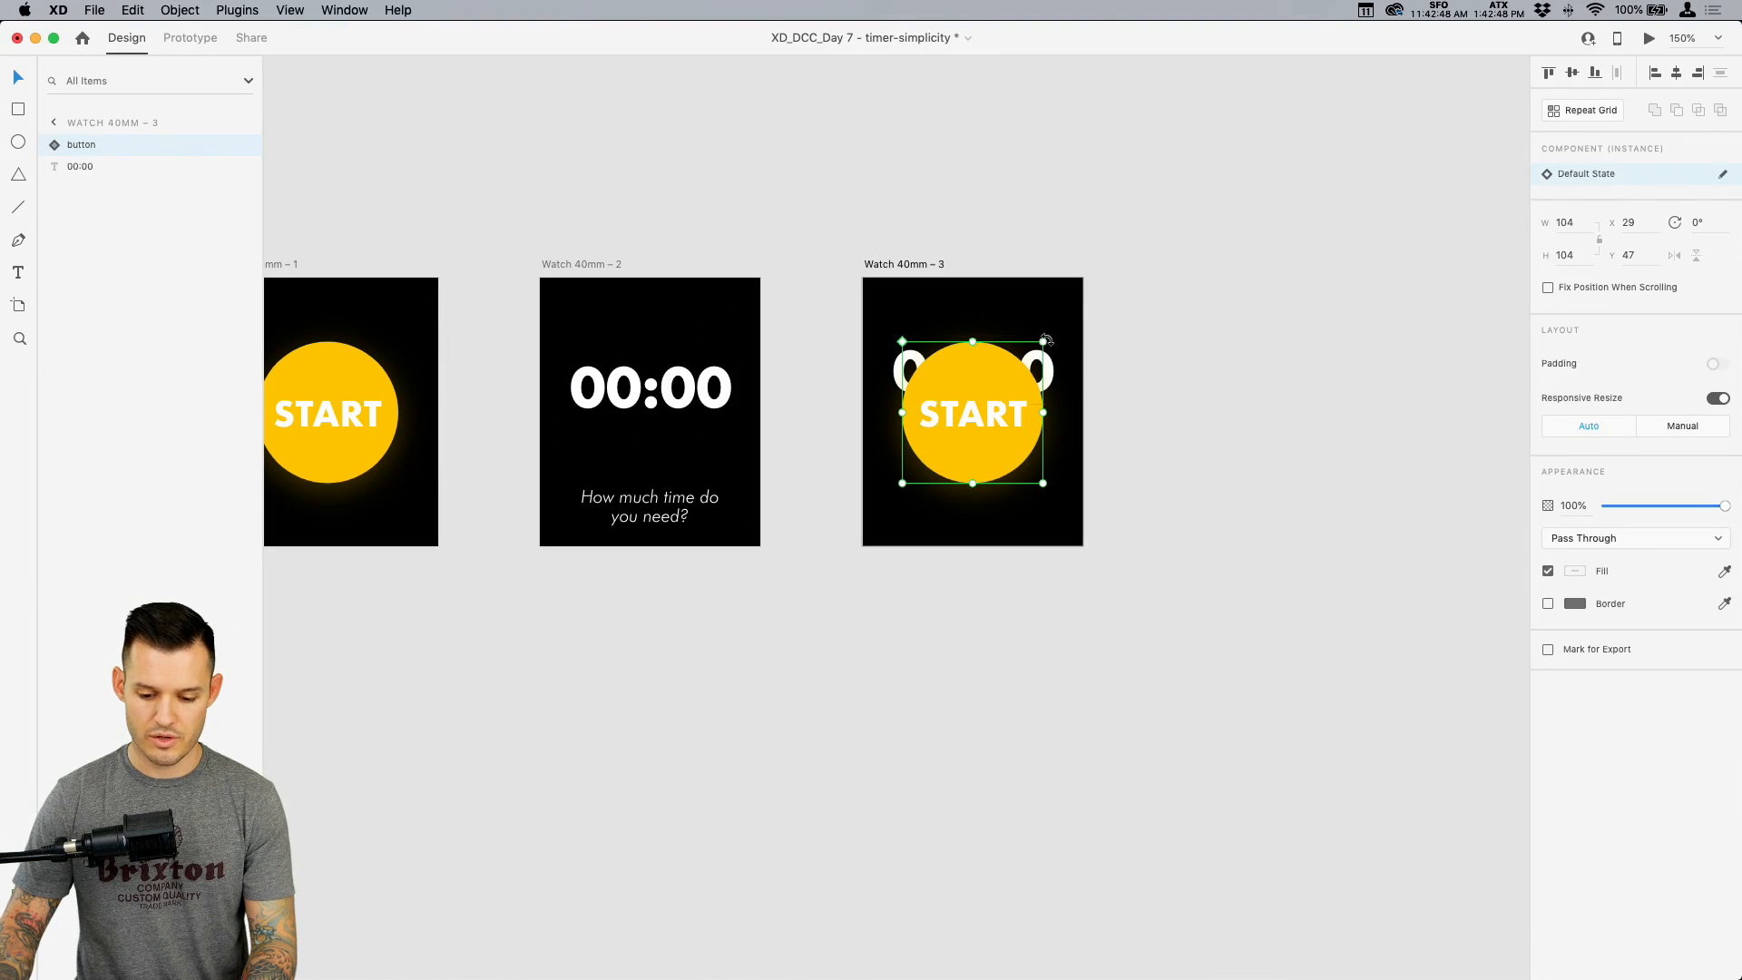
{"action": "left_click_drag", "start_coordinate": [1046, 342], "coordinate": [1012, 375]}
{"action": "key", "text": "super+z"}
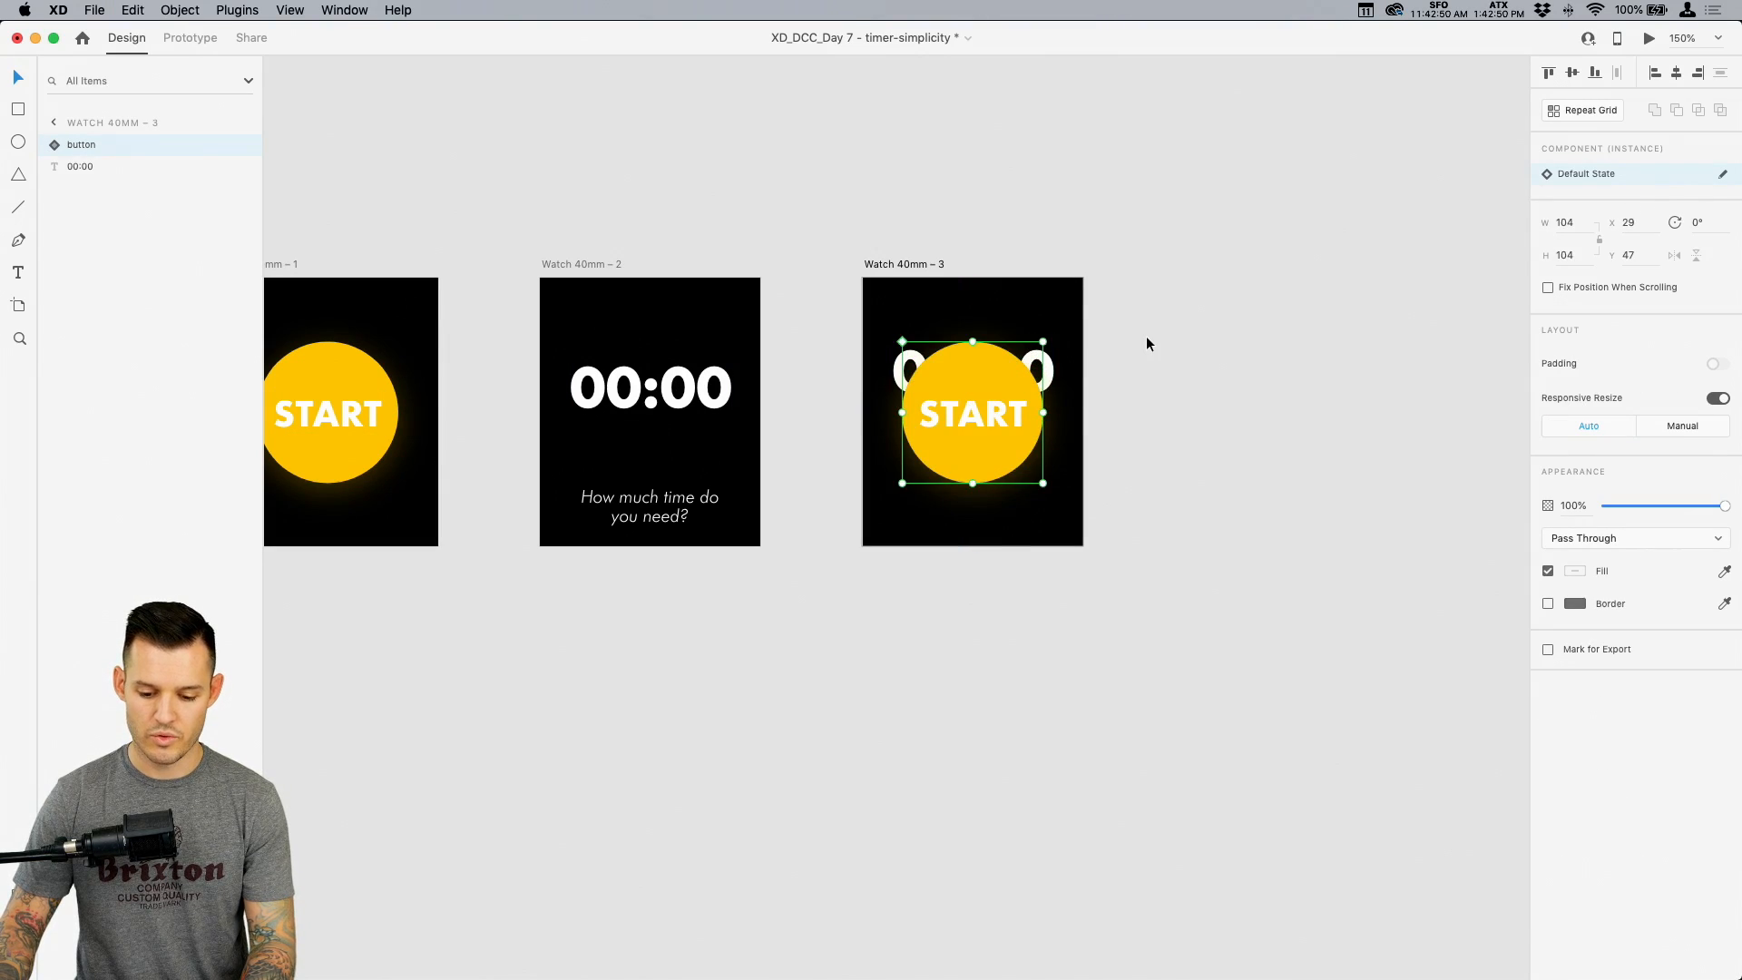
Pin the START label in the pasted button to the top edge for responsive resizing
{"action": "left_click", "coordinate": [1146, 336]}
{"action": "key", "text": "super+equal"}
{"action": "scroll", "coordinate": [1146, 336], "scroll_direction": "up", "scroll_amount": 2}
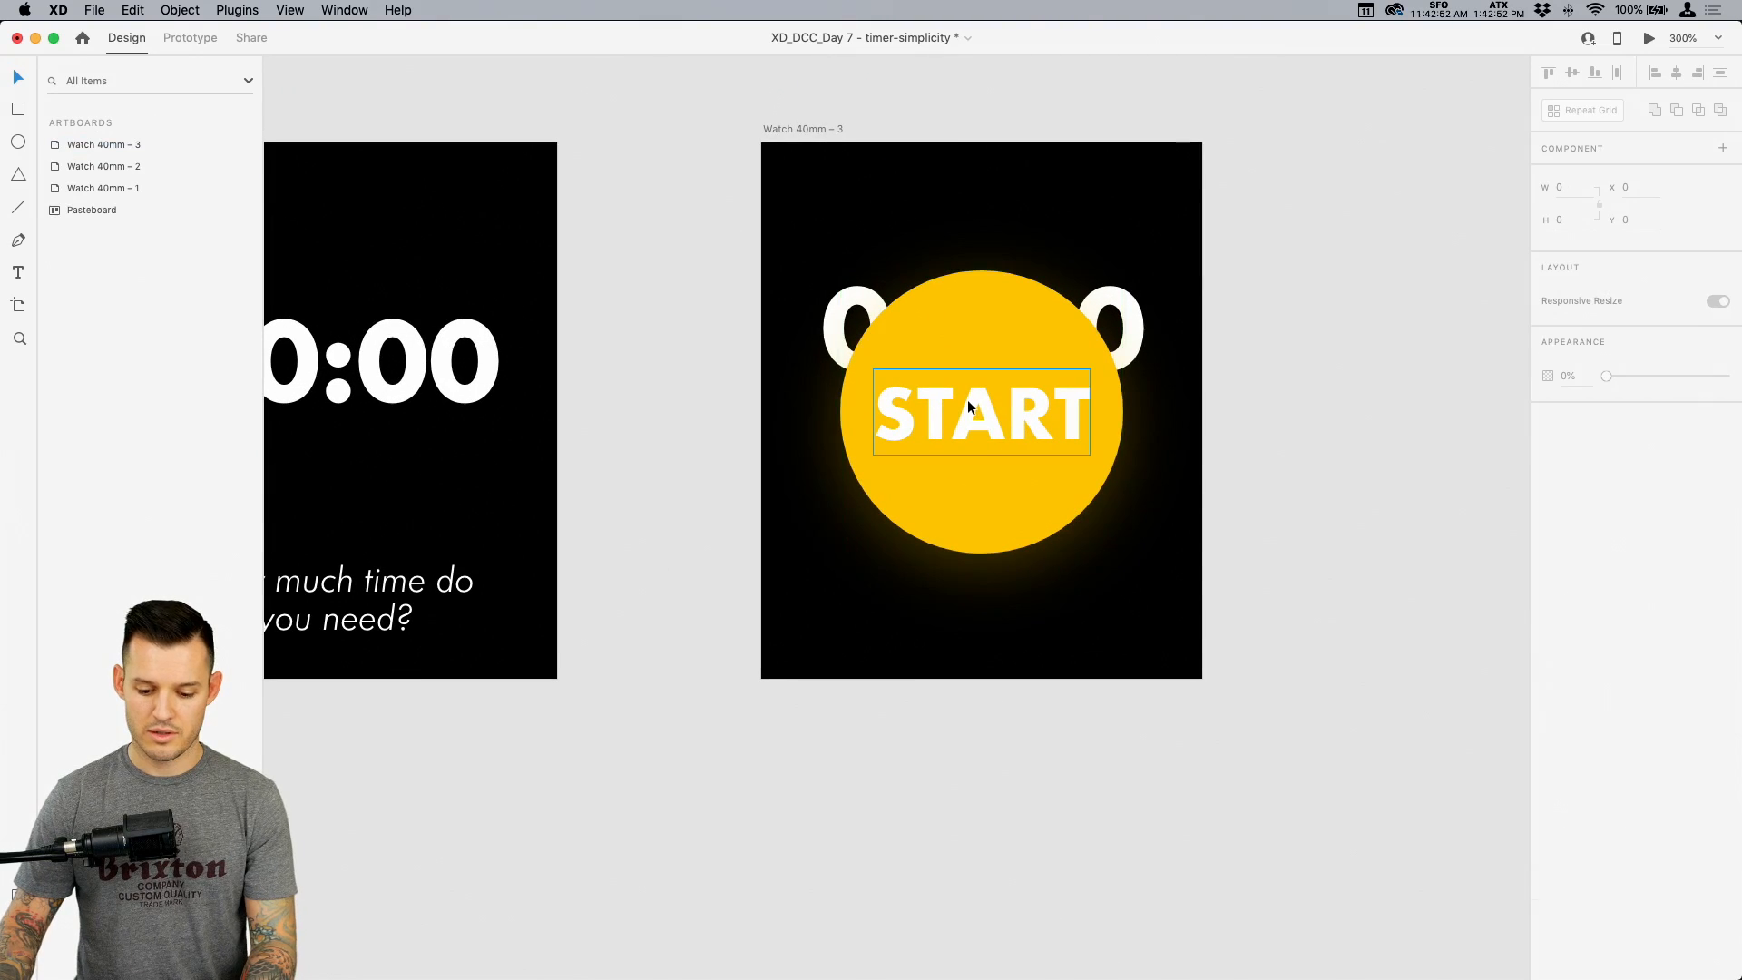
{"action": "double_click", "coordinate": [967, 399]}
{"action": "left_click", "coordinate": [1569, 364]}
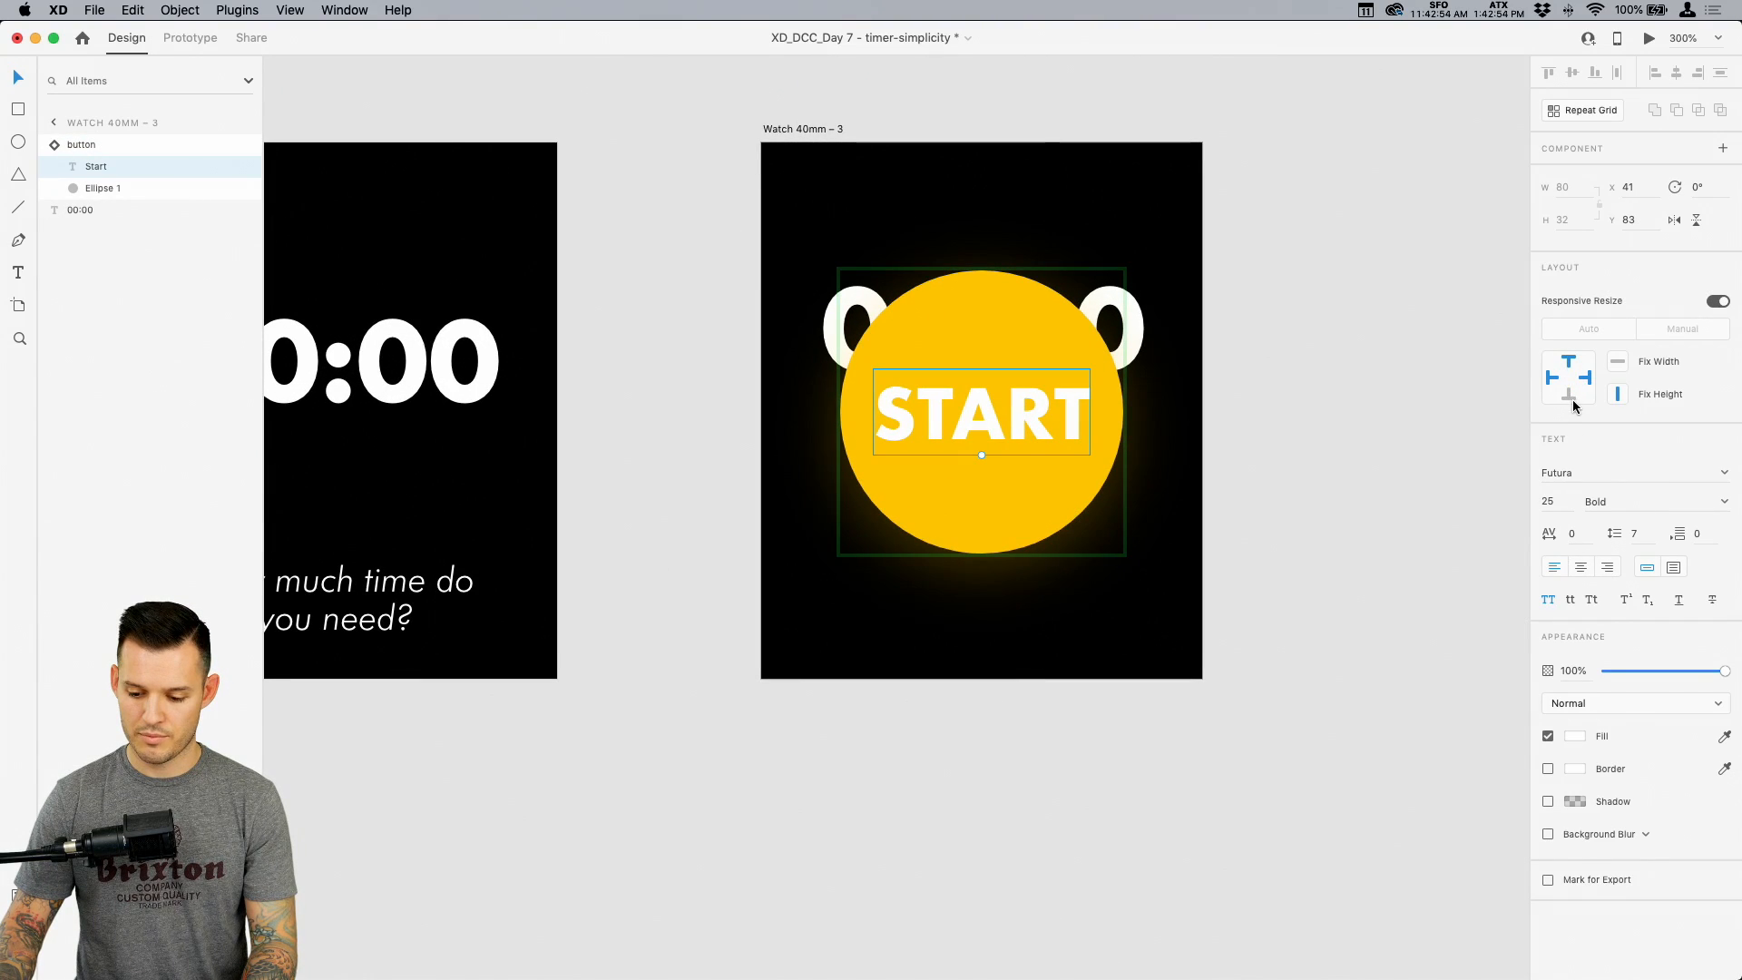
{"action": "left_click", "coordinate": [1513, 427]}
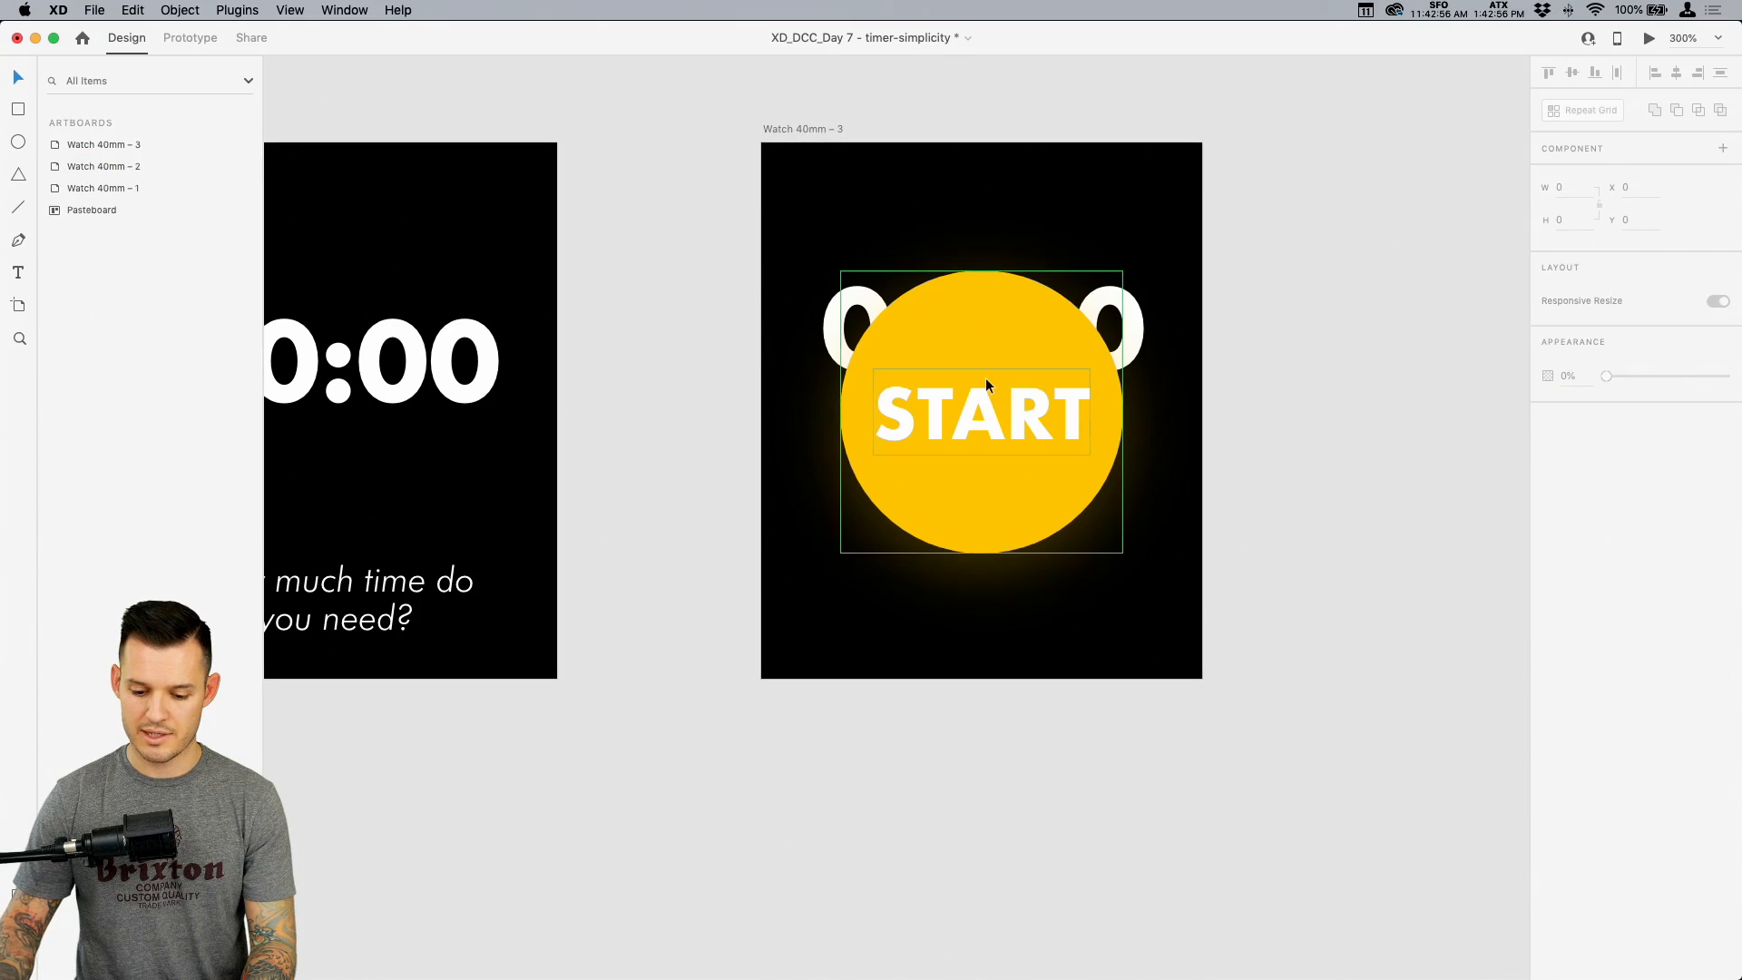
Shrink the pasted START button to 54 × 54 and move its label to the middle of the circle
{"action": "left_click", "coordinate": [985, 378]}
{"action": "left_click_drag", "start_coordinate": [1108, 285], "coordinate": [1055, 339]}
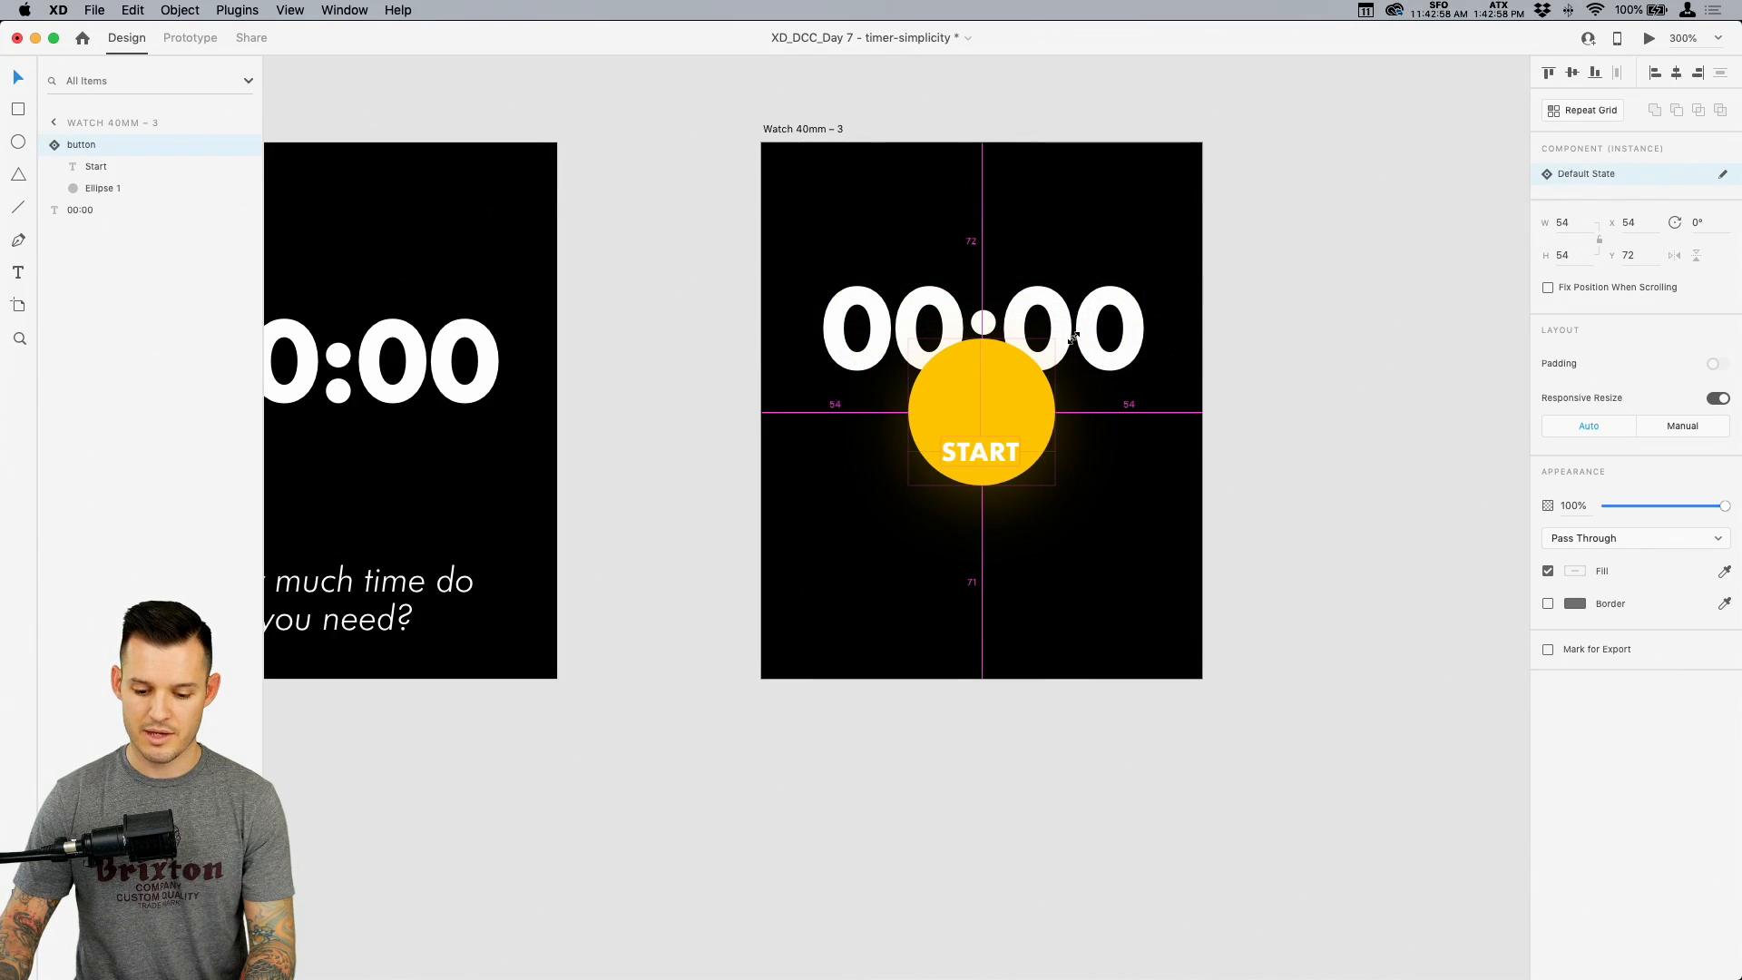
{"action": "key", "text": "Escape"}
{"action": "double_click", "coordinate": [978, 450]}
{"action": "left_click_drag", "start_coordinate": [978, 449], "coordinate": [983, 414]}
{"action": "key", "text": "Down"}
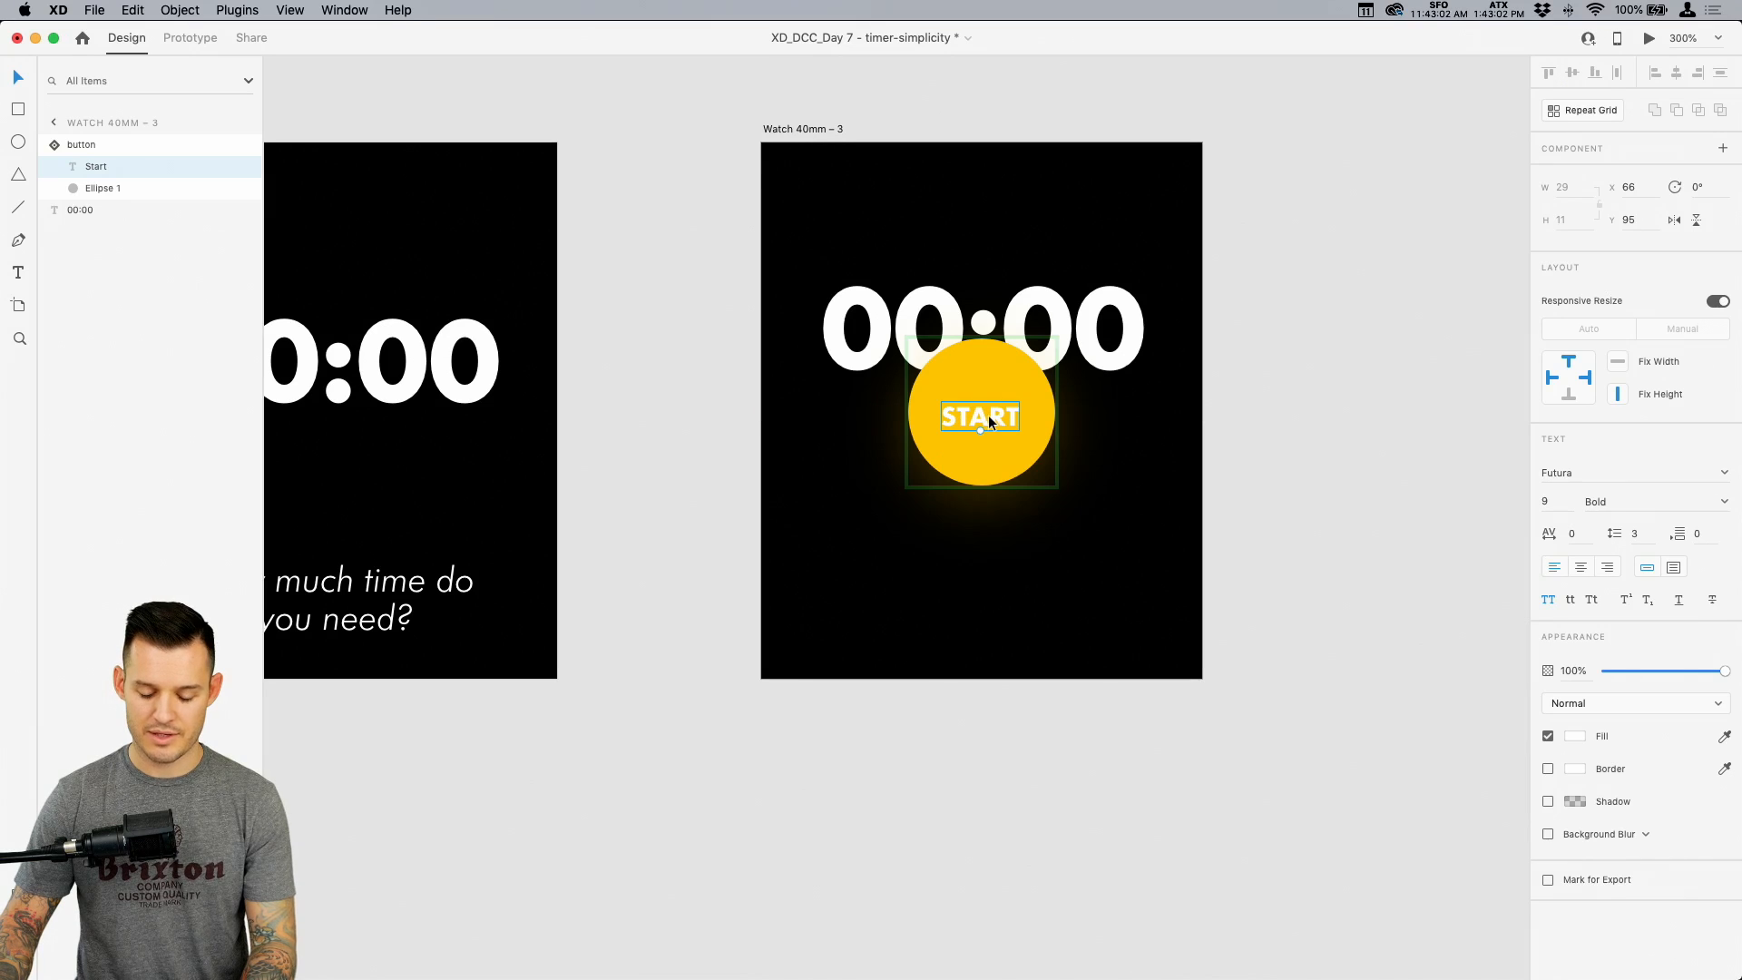
Delete the START button copy from the Watch 40mm – 3 artboard
{"action": "left_click", "coordinate": [1352, 395]}
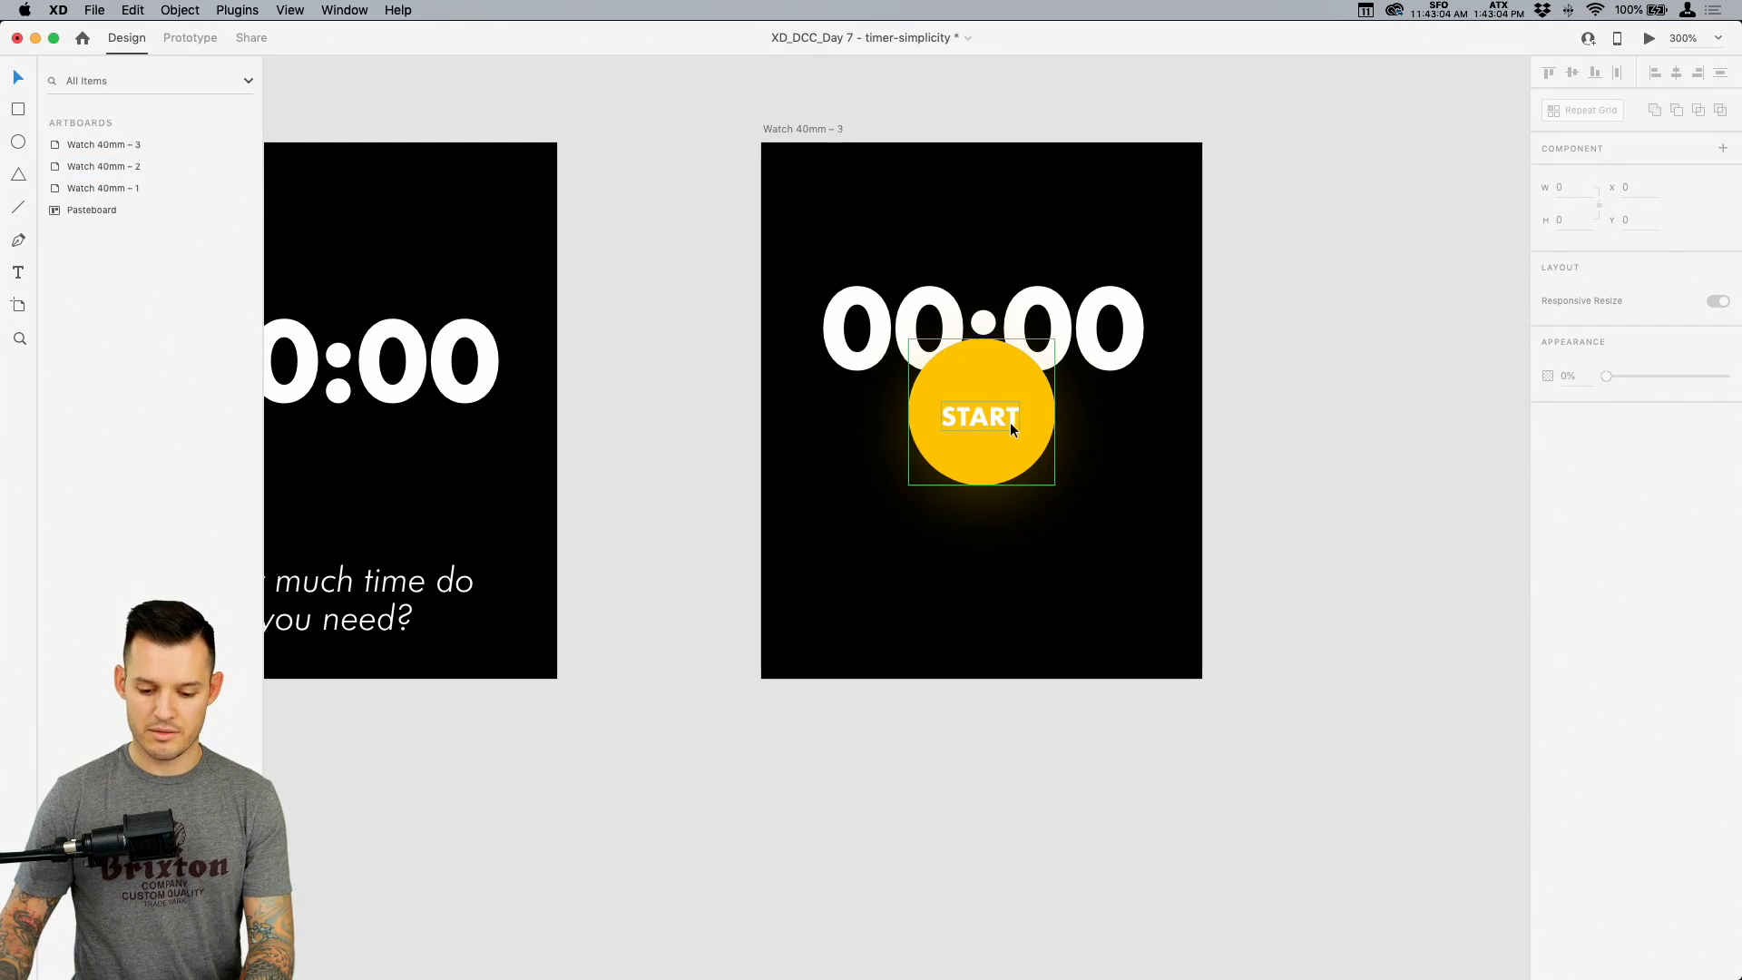
{"action": "left_click", "coordinate": [1010, 422]}
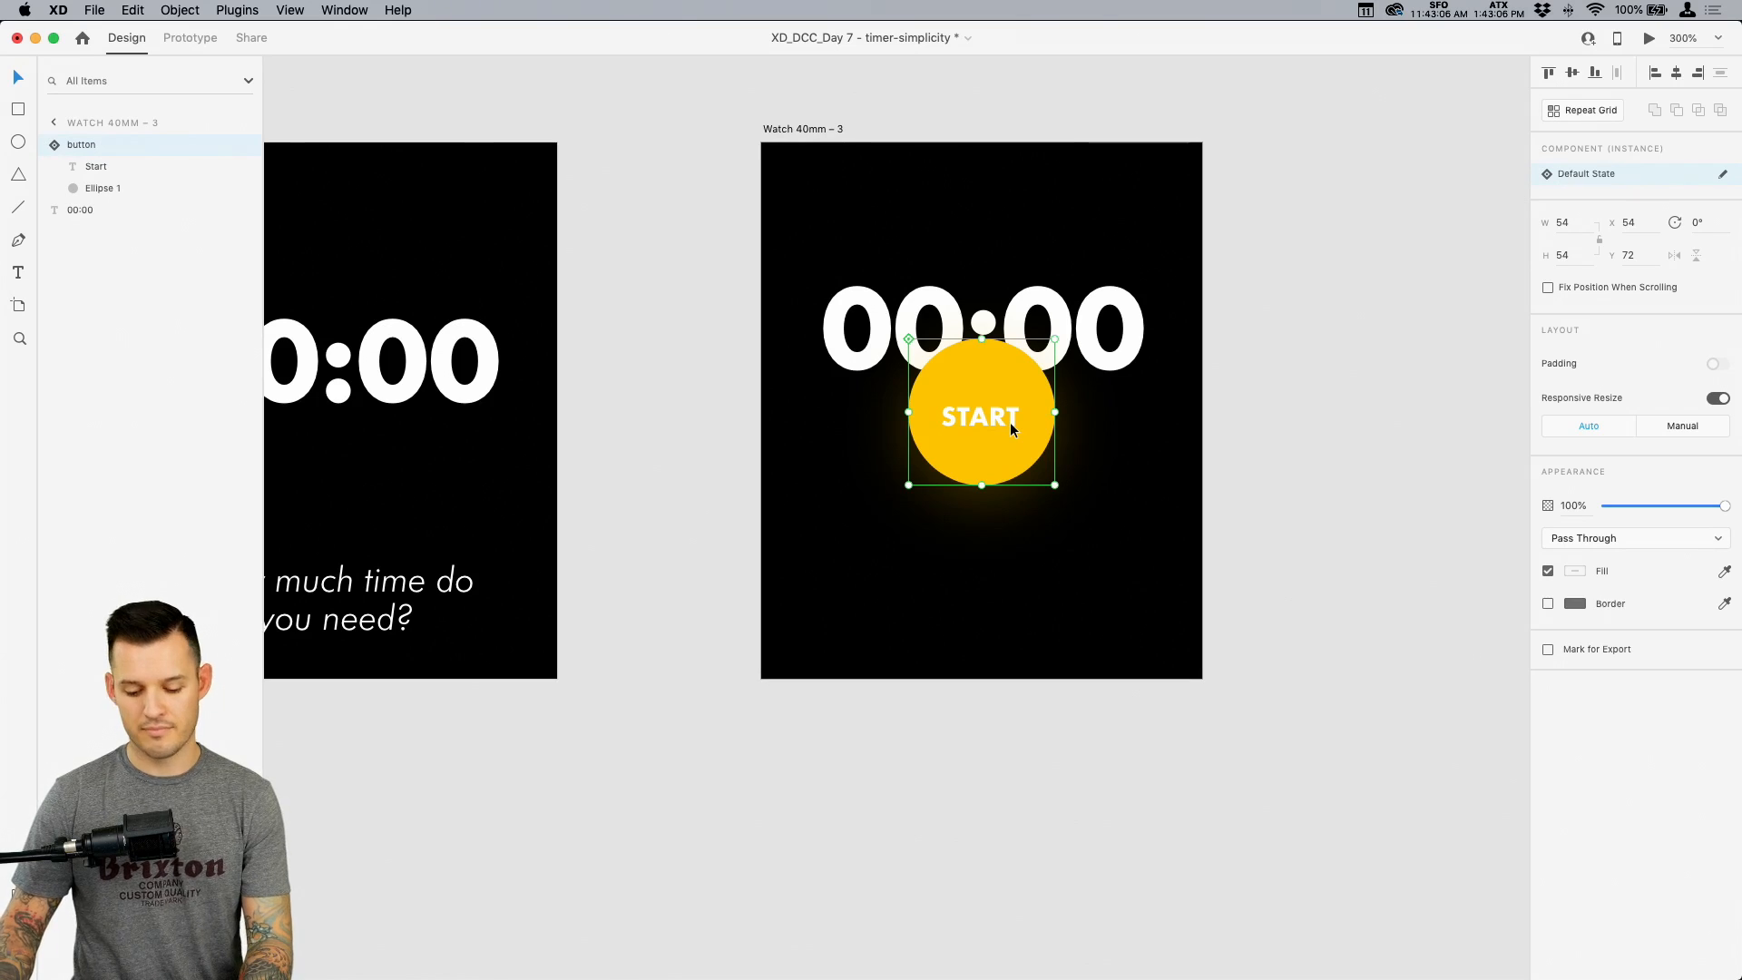
{"action": "key", "text": "Delete"}
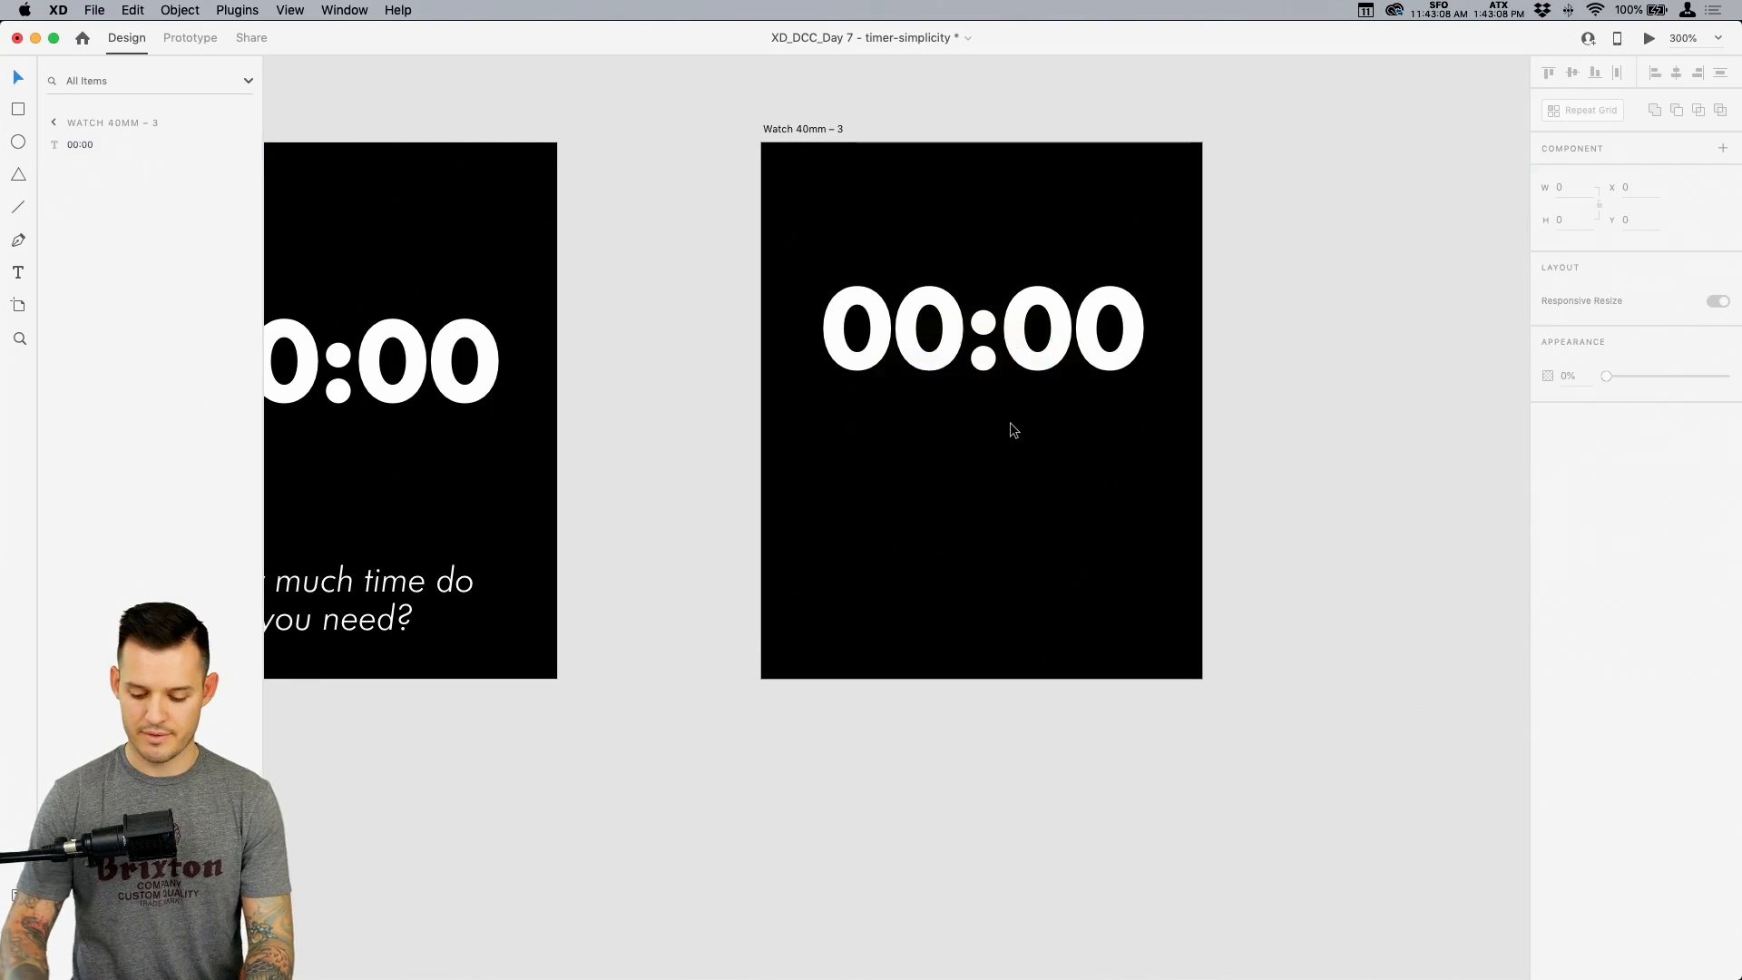
Change the time text on Watch 40mm – 3 to 05:00 and save the document
{"action": "scroll", "coordinate": [1010, 422], "scroll_direction": "up", "scroll_amount": 3}
{"action": "scroll", "coordinate": [1079, 436], "scroll_direction": "left", "scroll_amount": 3}
{"action": "left_click", "coordinate": [1080, 436]}
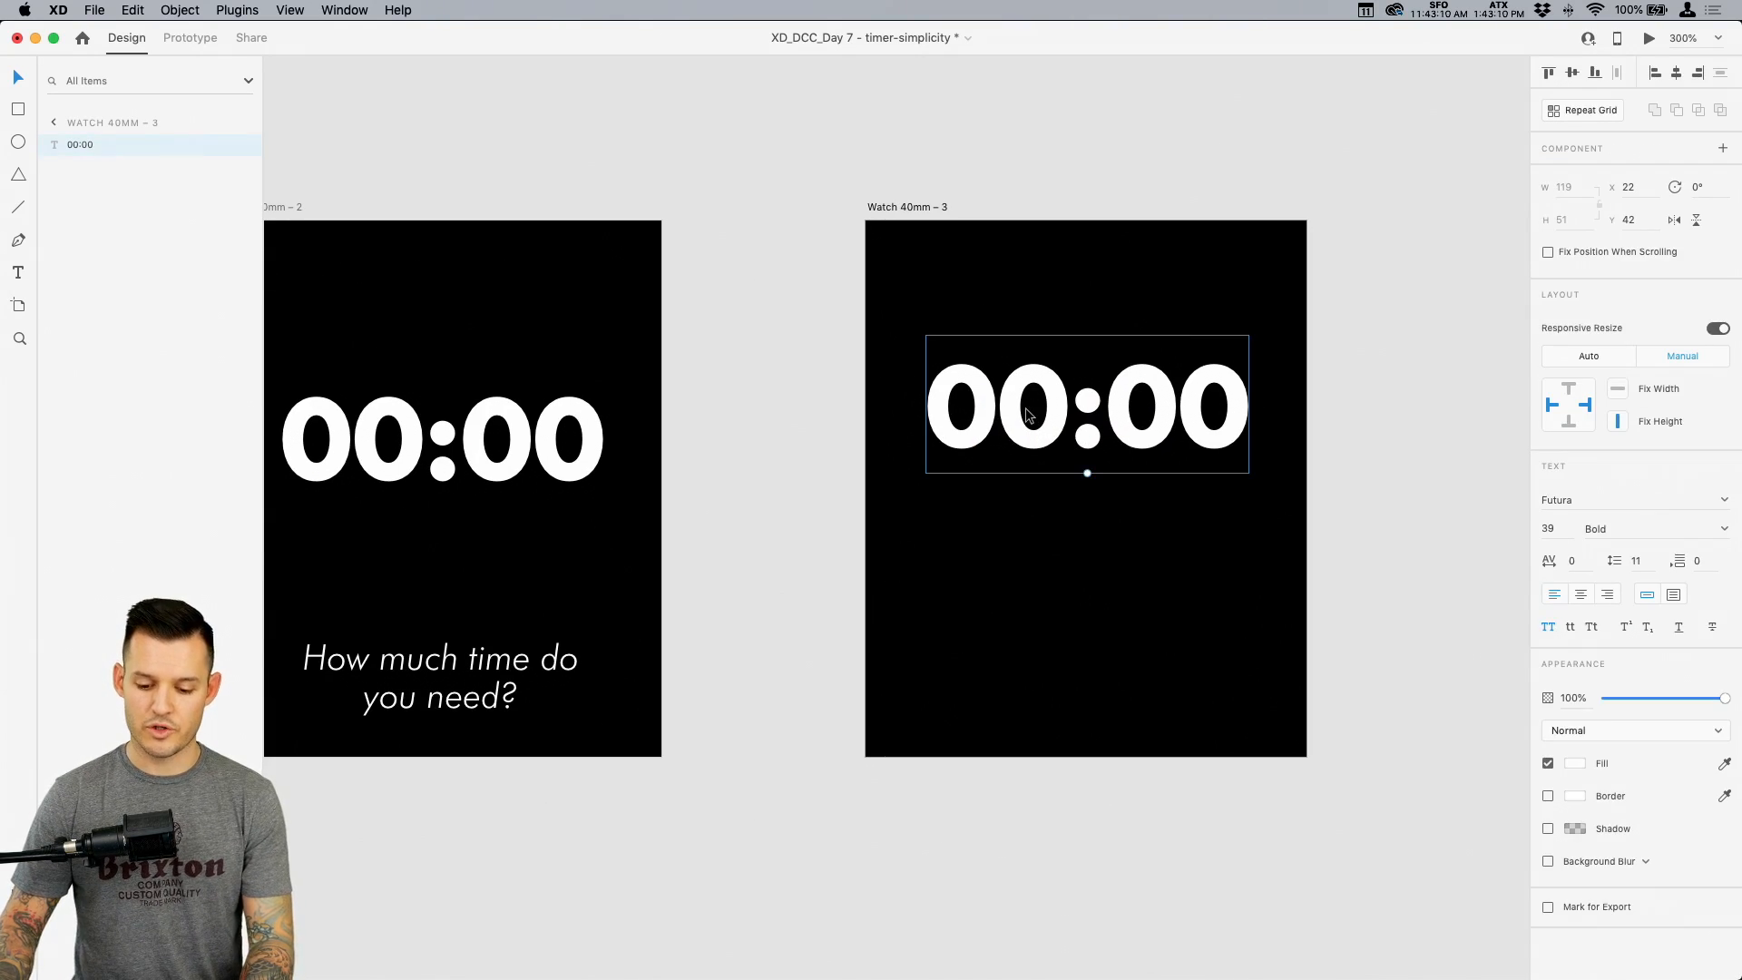
{"action": "double_click", "coordinate": [1019, 401]}
{"action": "left_click", "coordinate": [1000, 405]}
{"action": "key", "text": "shift+Right"}
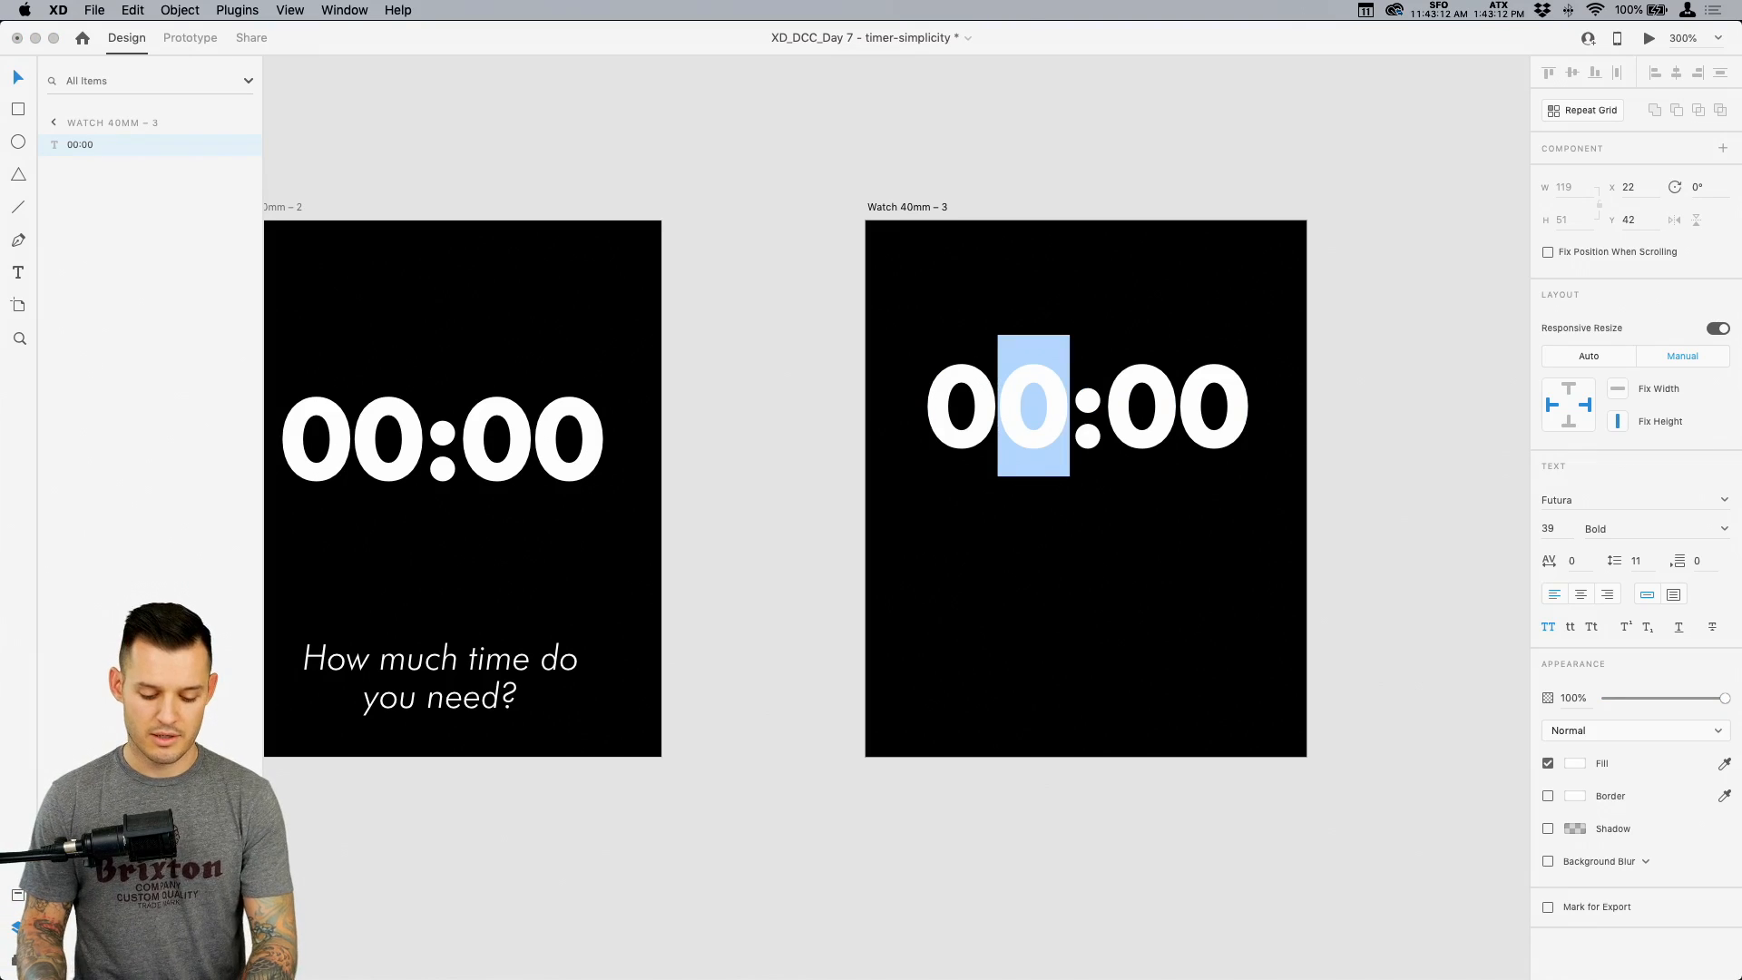
{"action": "type", "text": "5"}
{"action": "key", "text": "Escape"}
{"action": "scroll", "coordinate": [1361, 367], "scroll_direction": "down", "scroll_amount": 1}
{"action": "scroll", "coordinate": [1361, 367], "scroll_direction": "left", "scroll_amount": 1}
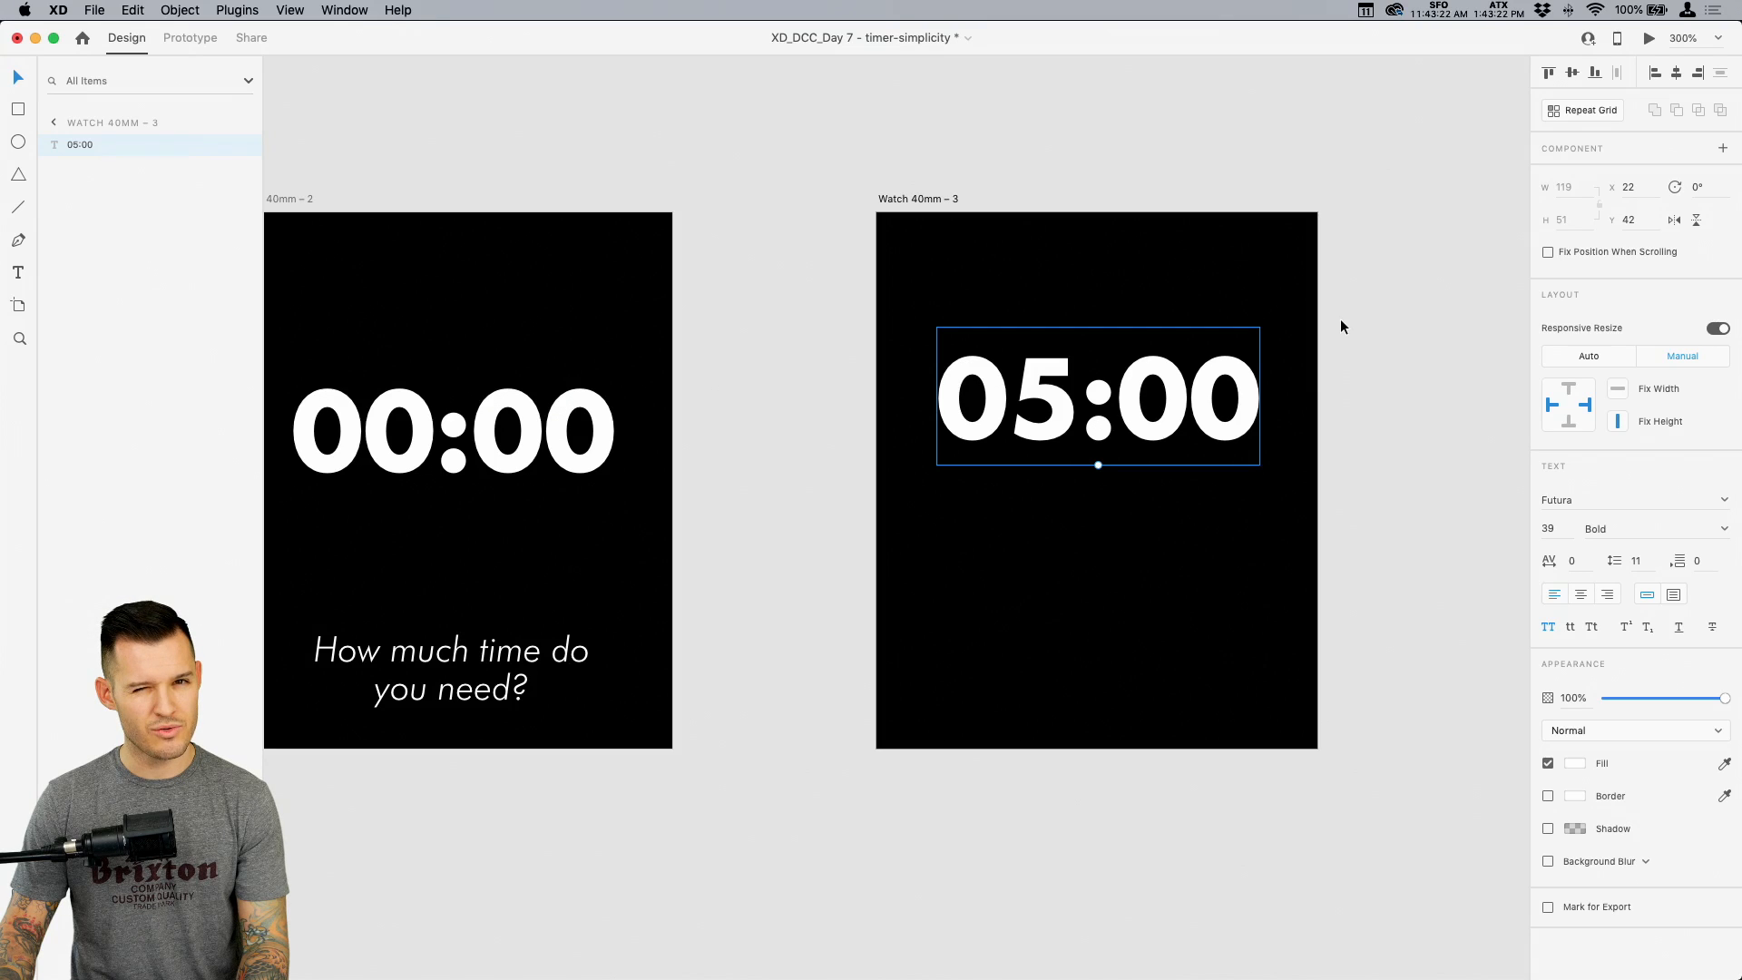
{"action": "left_click", "coordinate": [1343, 326]}
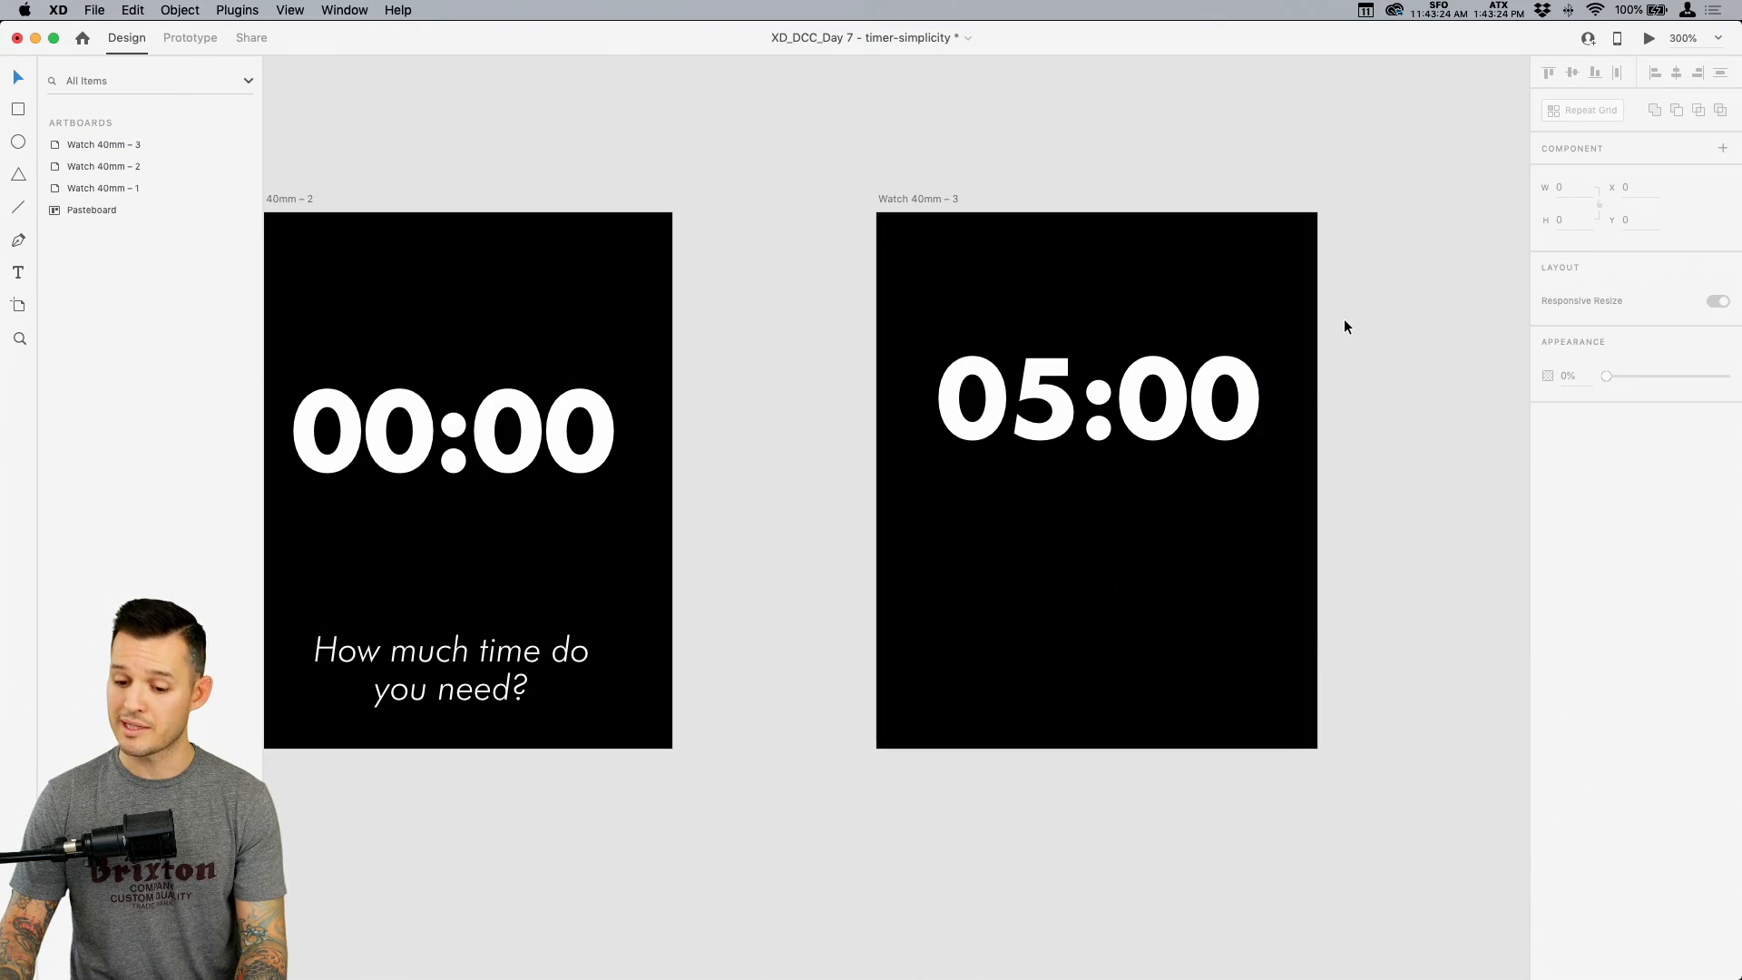
{"action": "key", "text": "super+s"}
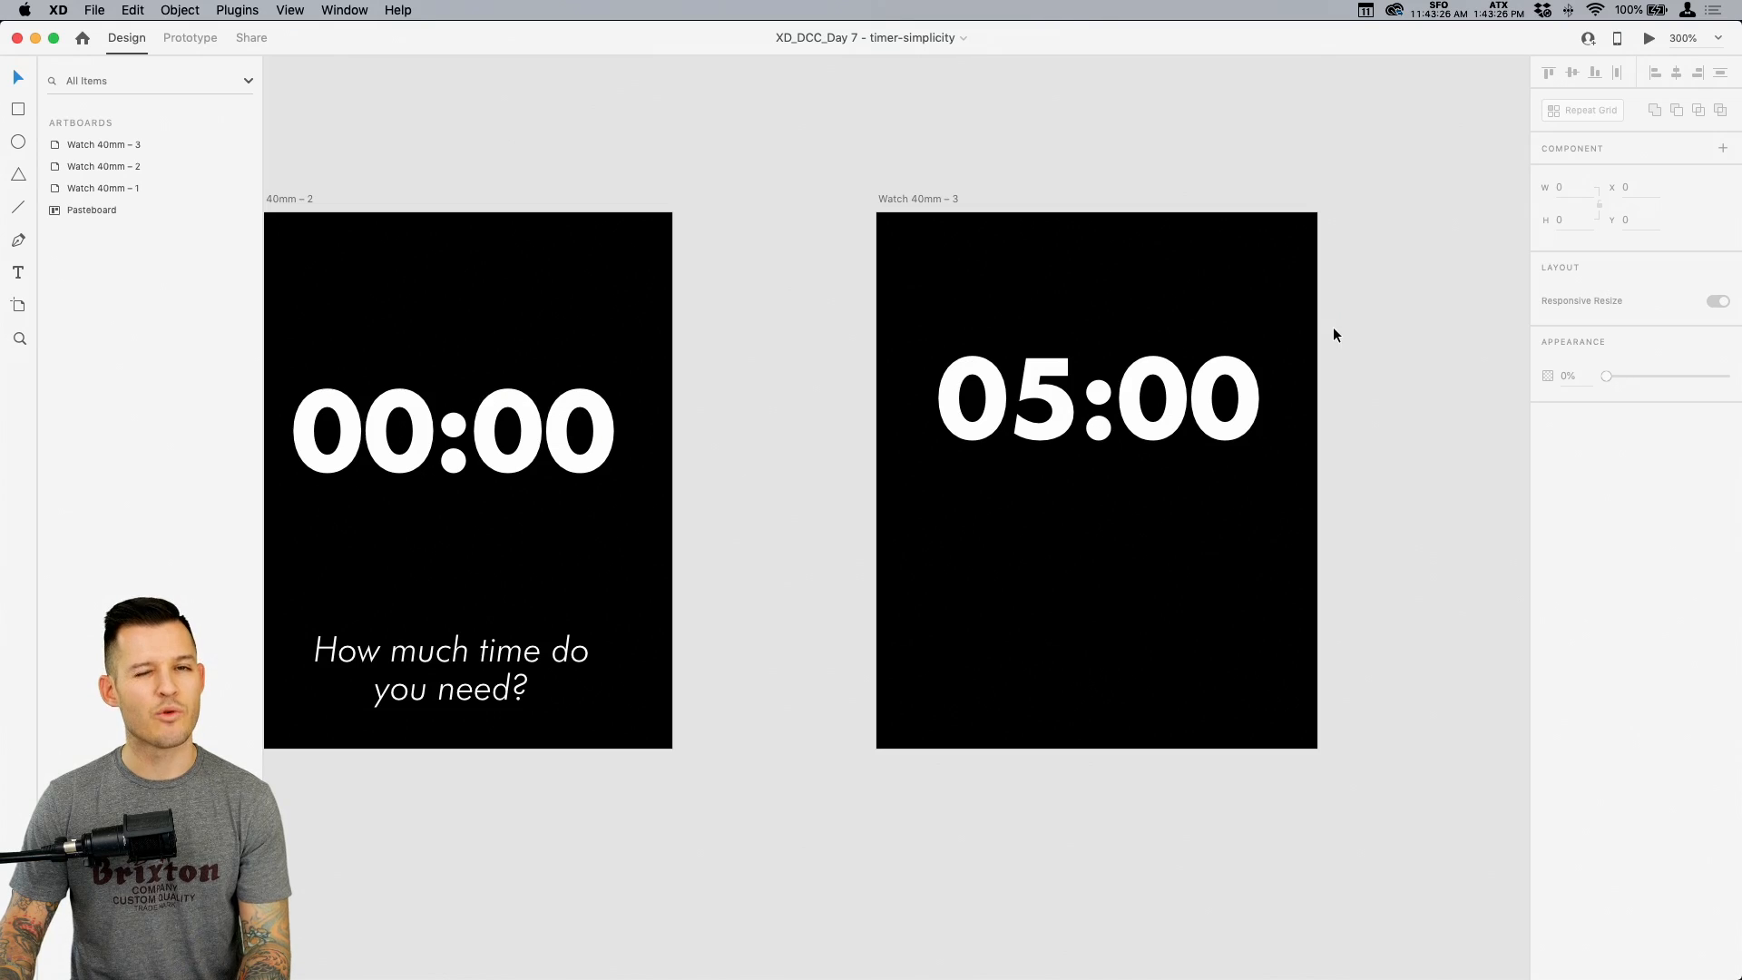
Nudge the 05:00 text on Watch 40mm – 3 up to Y 41
{"action": "scroll", "coordinate": [1343, 313], "scroll_direction": "down", "scroll_amount": 2}
{"action": "left_click", "coordinate": [1143, 361]}
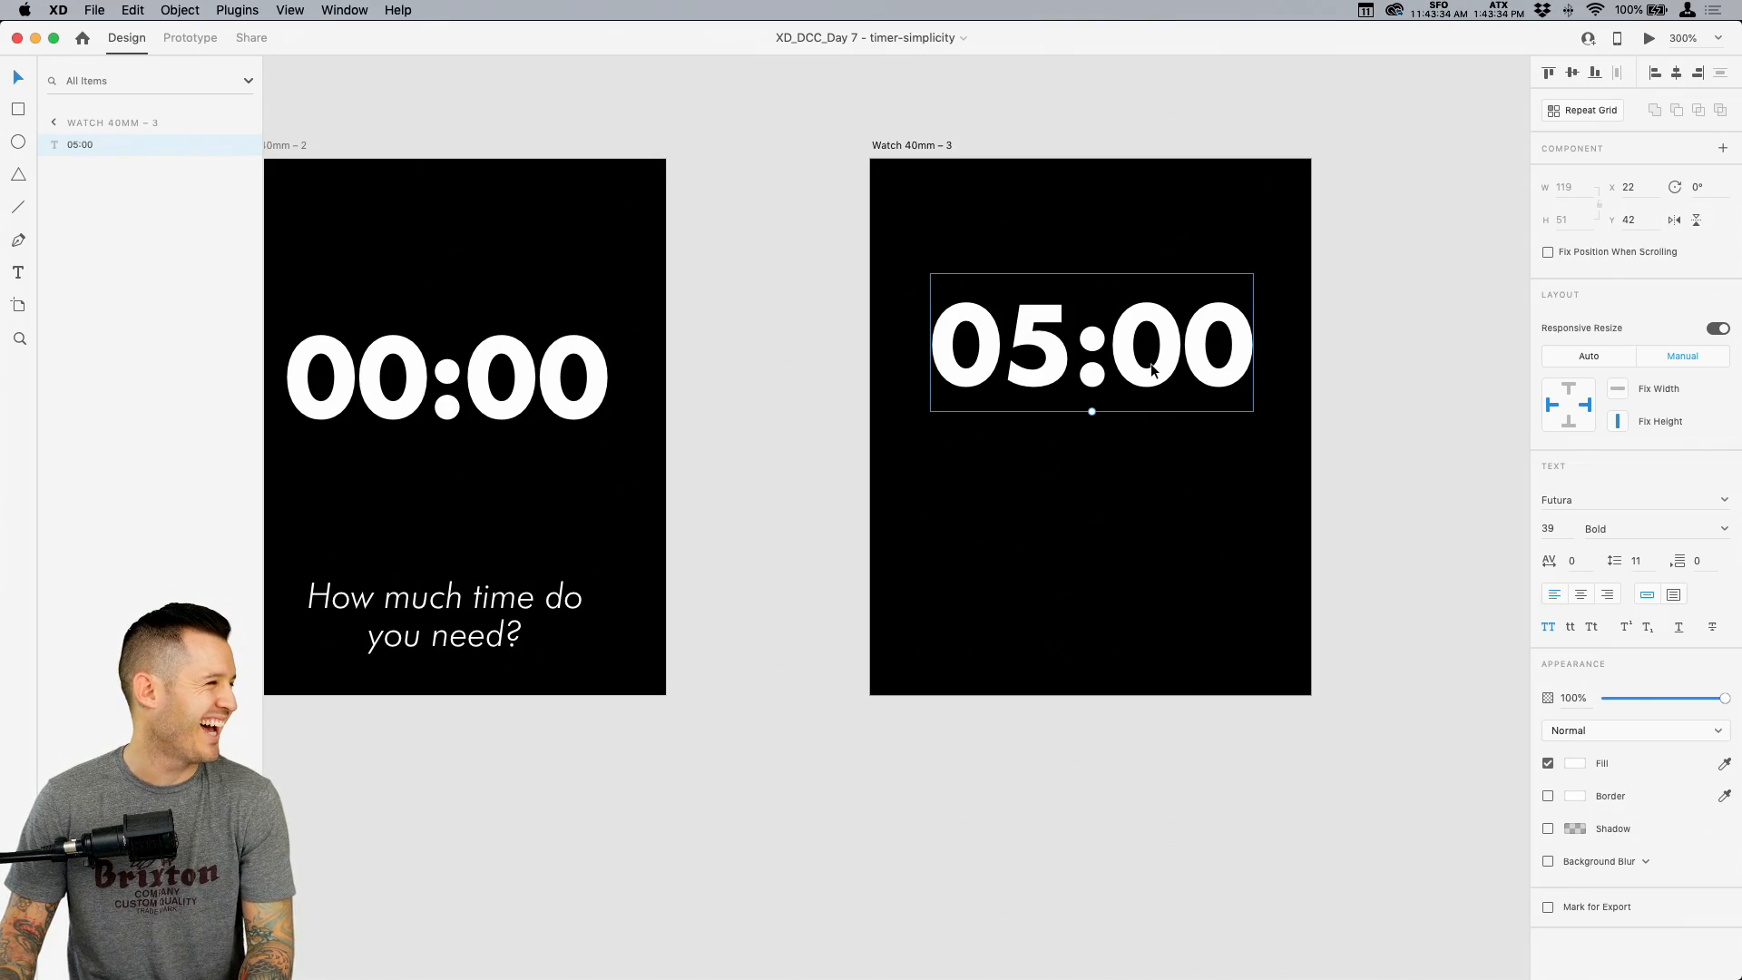
{"action": "left_click_drag", "start_coordinate": [1149, 377], "coordinate": [1149, 374]}
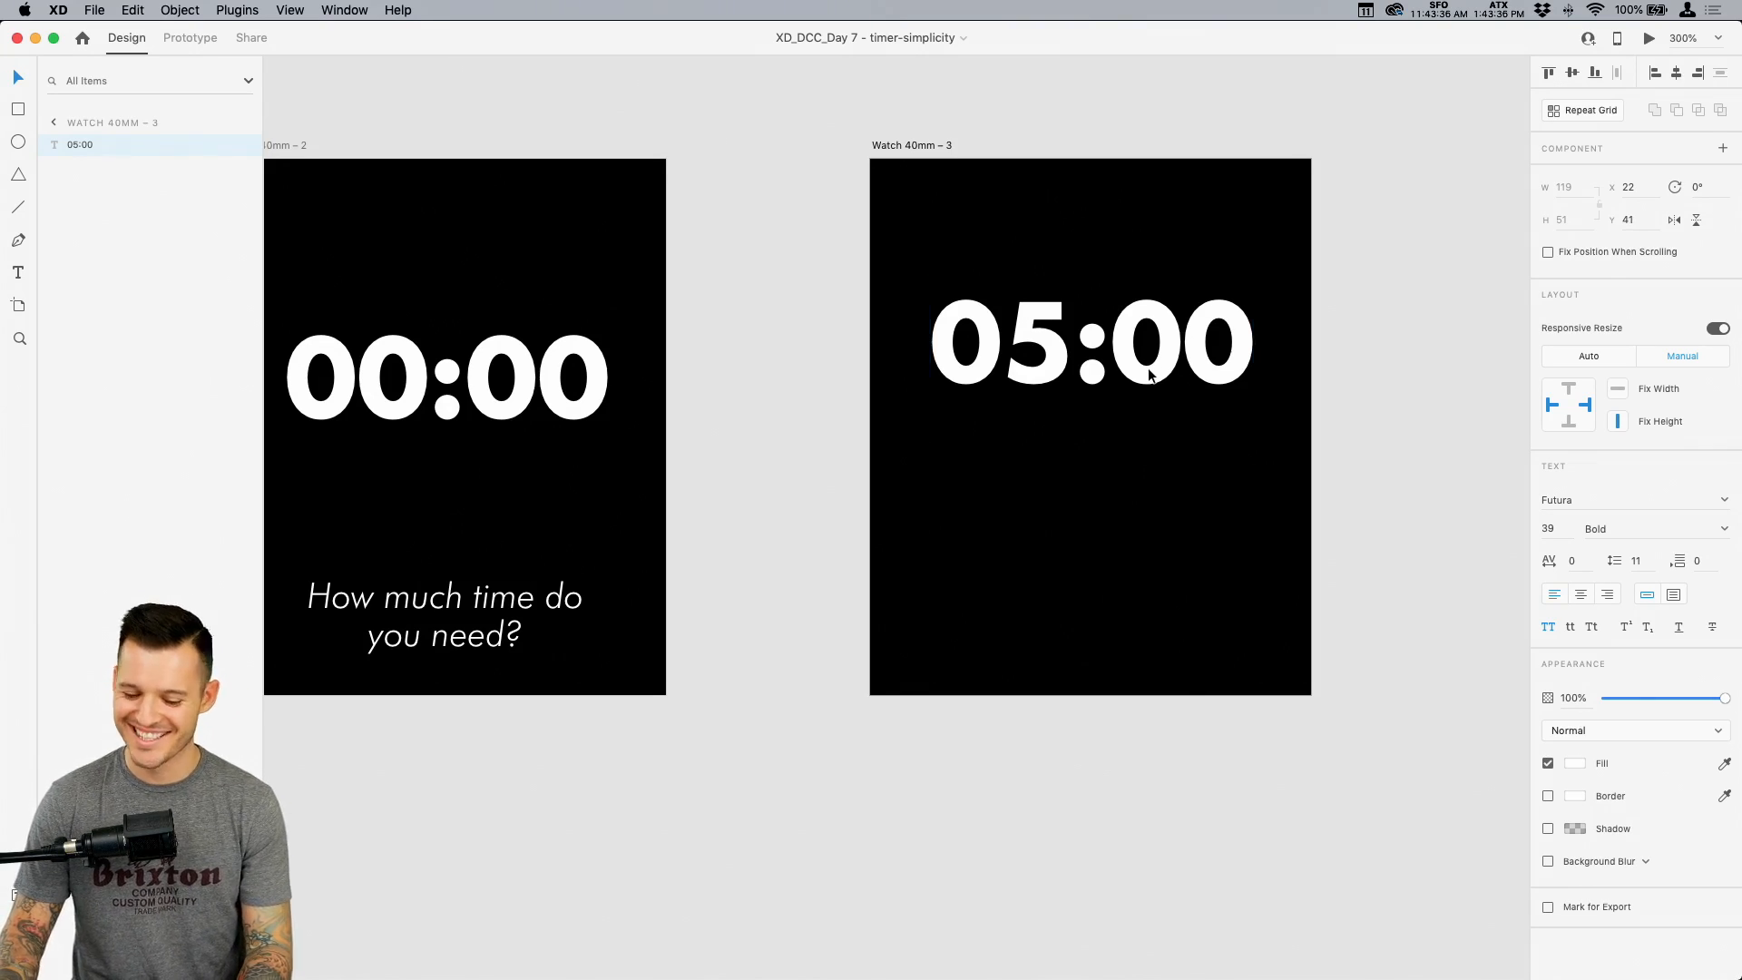
Draw a borderless rectangle about 57 × 29 below the 05:00 text and round its corners to about 7
{"action": "left_click_drag", "start_coordinate": [1091, 562], "coordinate": [1151, 558]}
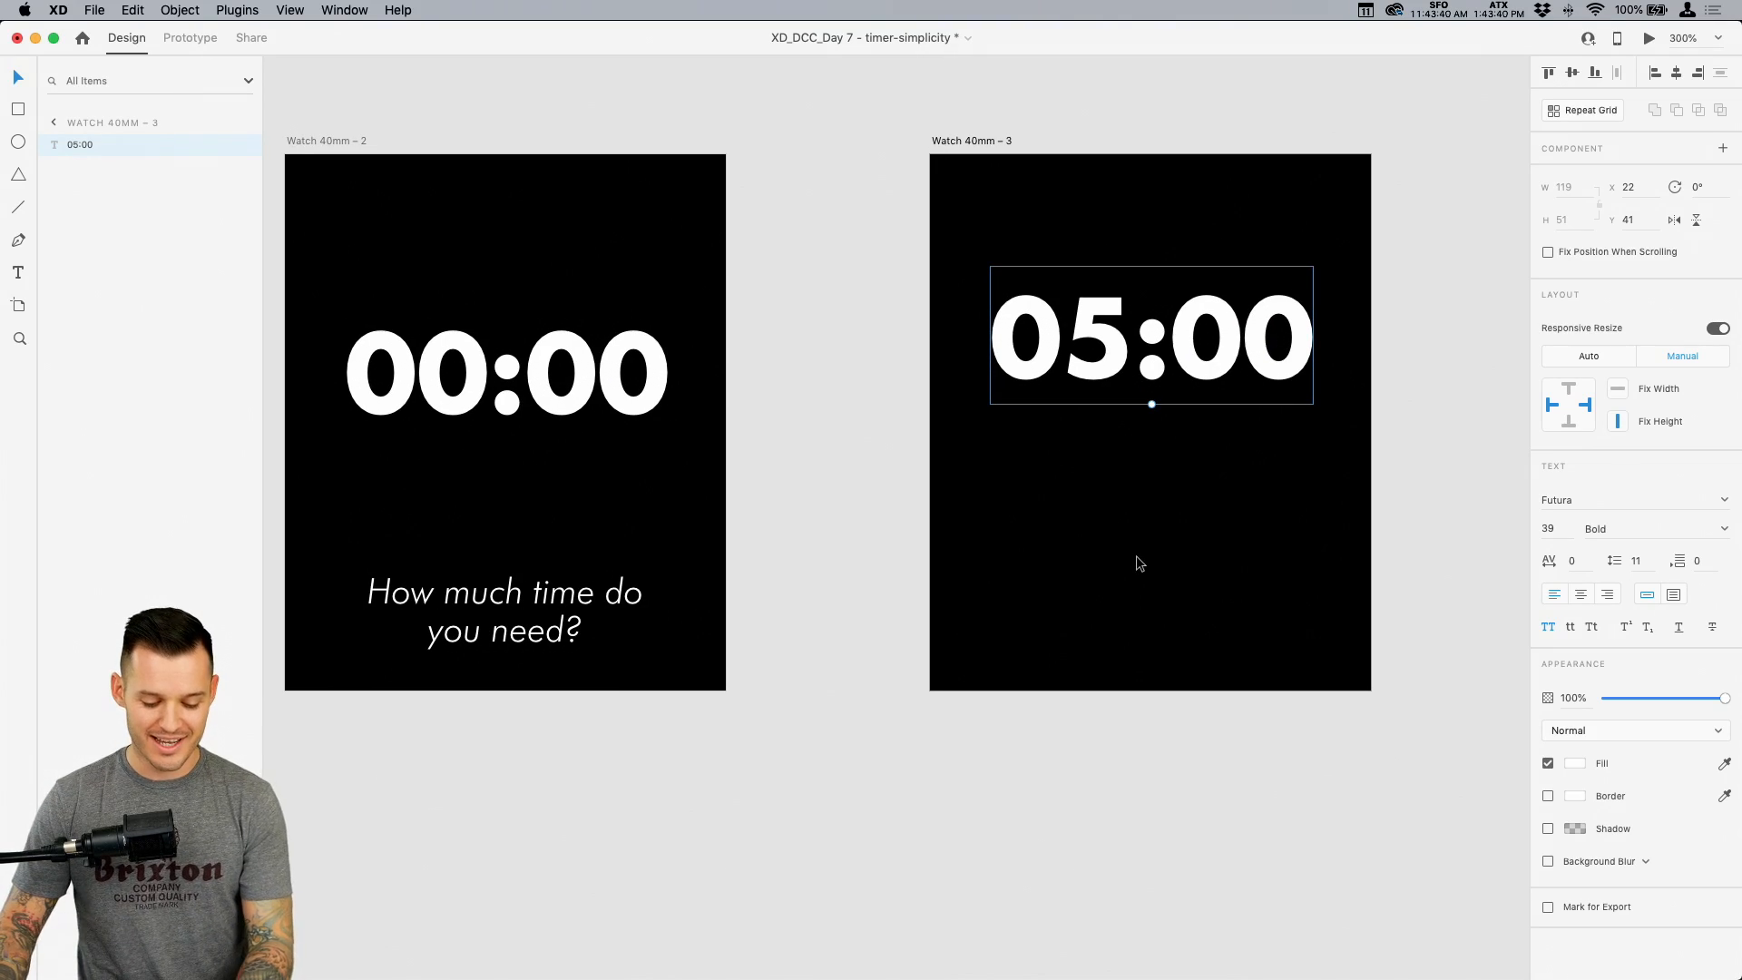
{"action": "key", "text": "r"}
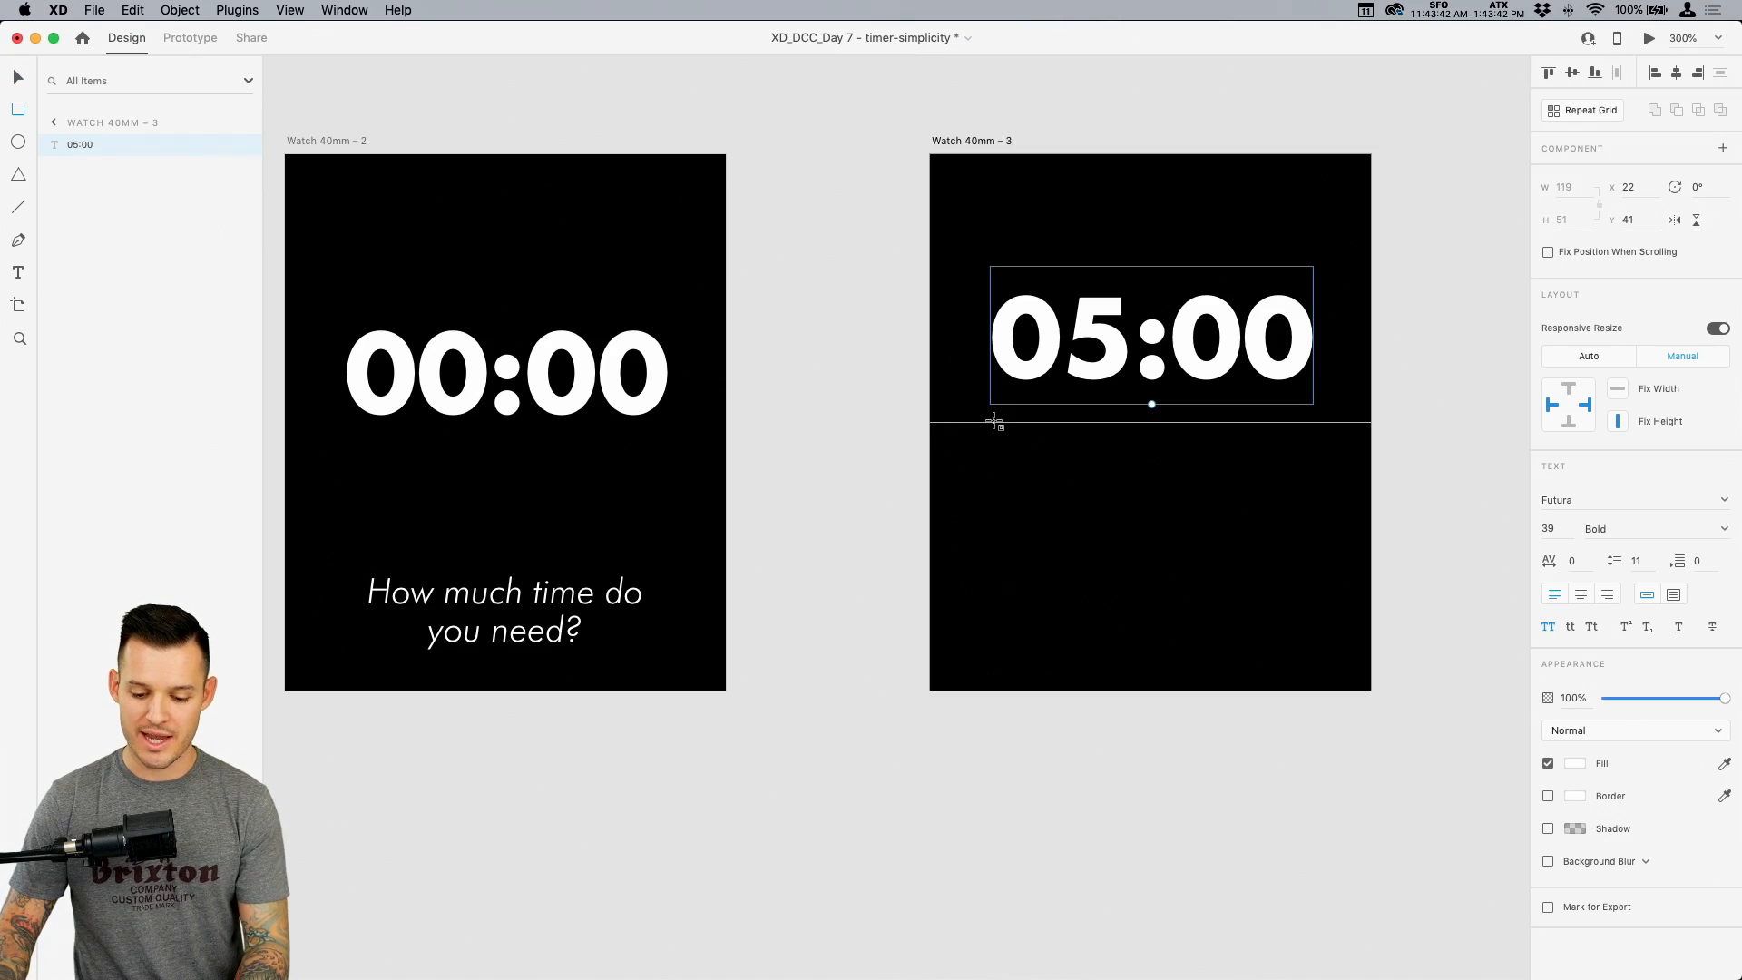
{"action": "mouse_move", "coordinate": [991, 425]}
{"action": "left_mouse_down"}
{"action": "mouse_move", "coordinate": [1145, 481]}
{"action": "mouse_move", "coordinate": [1146, 501]}
{"action": "left_mouse_up"}
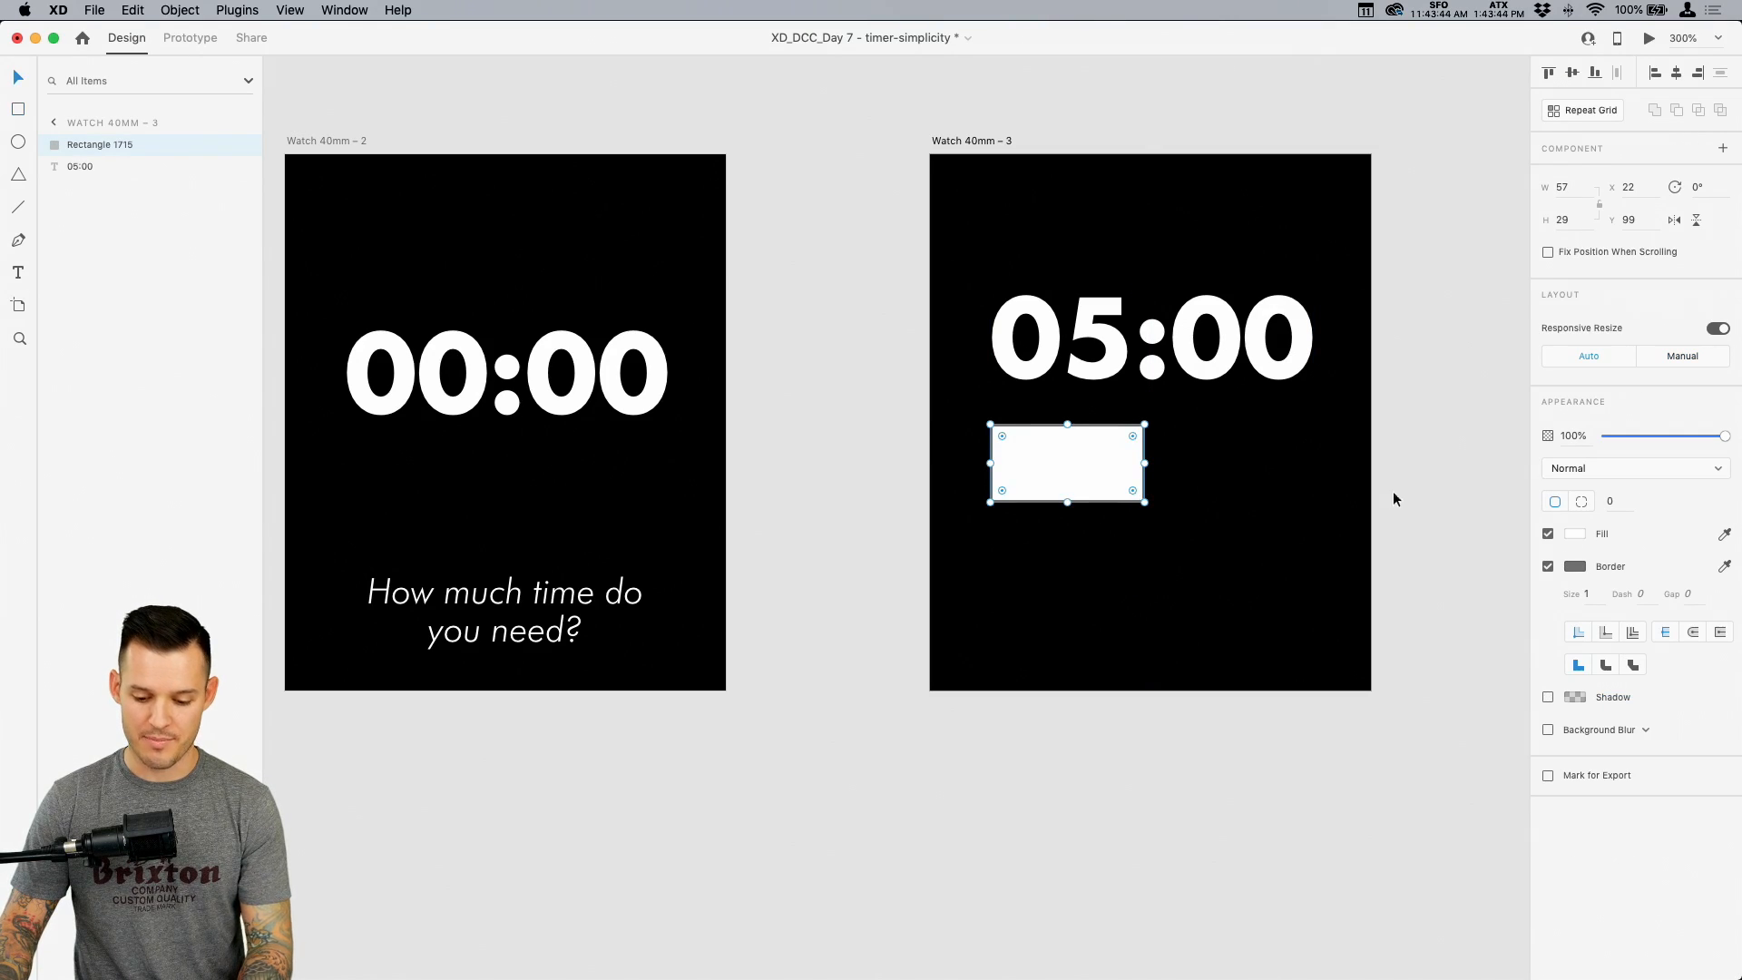
{"action": "left_click", "coordinate": [1548, 567]}
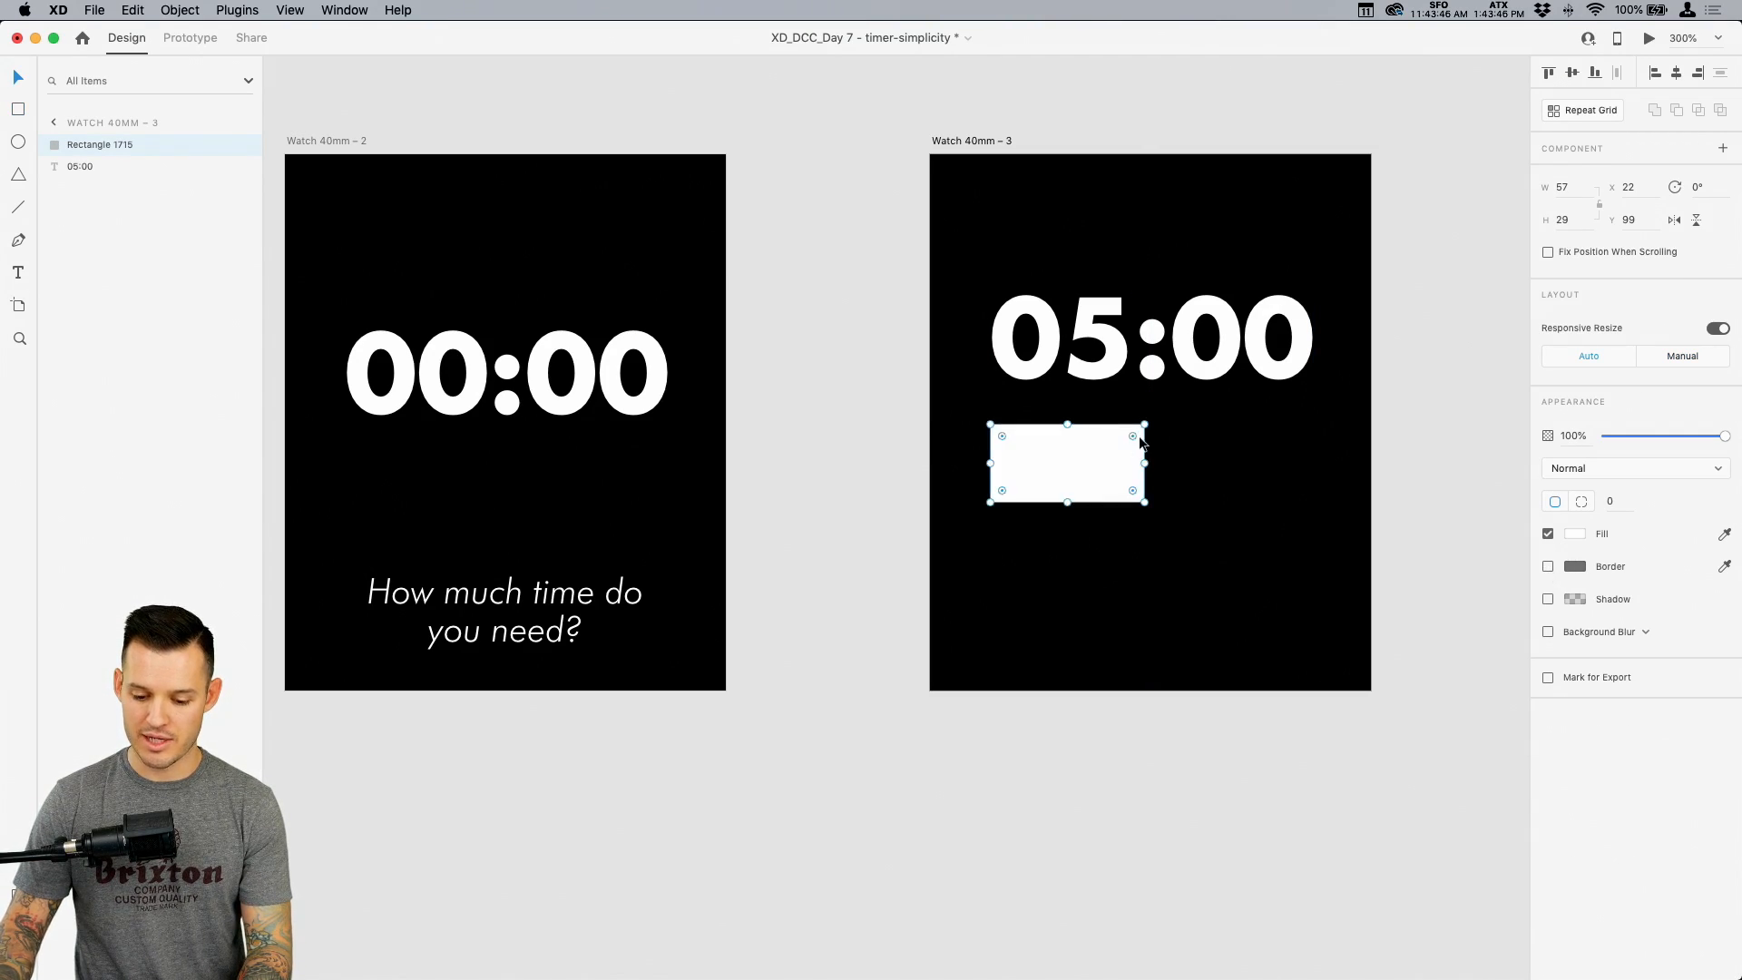
{"action": "left_click_drag", "start_coordinate": [1130, 437], "coordinate": [1128, 441]}
Fill the rounded rectangle with the yellow sampled from the START button
{"action": "key", "text": "super+minus"}
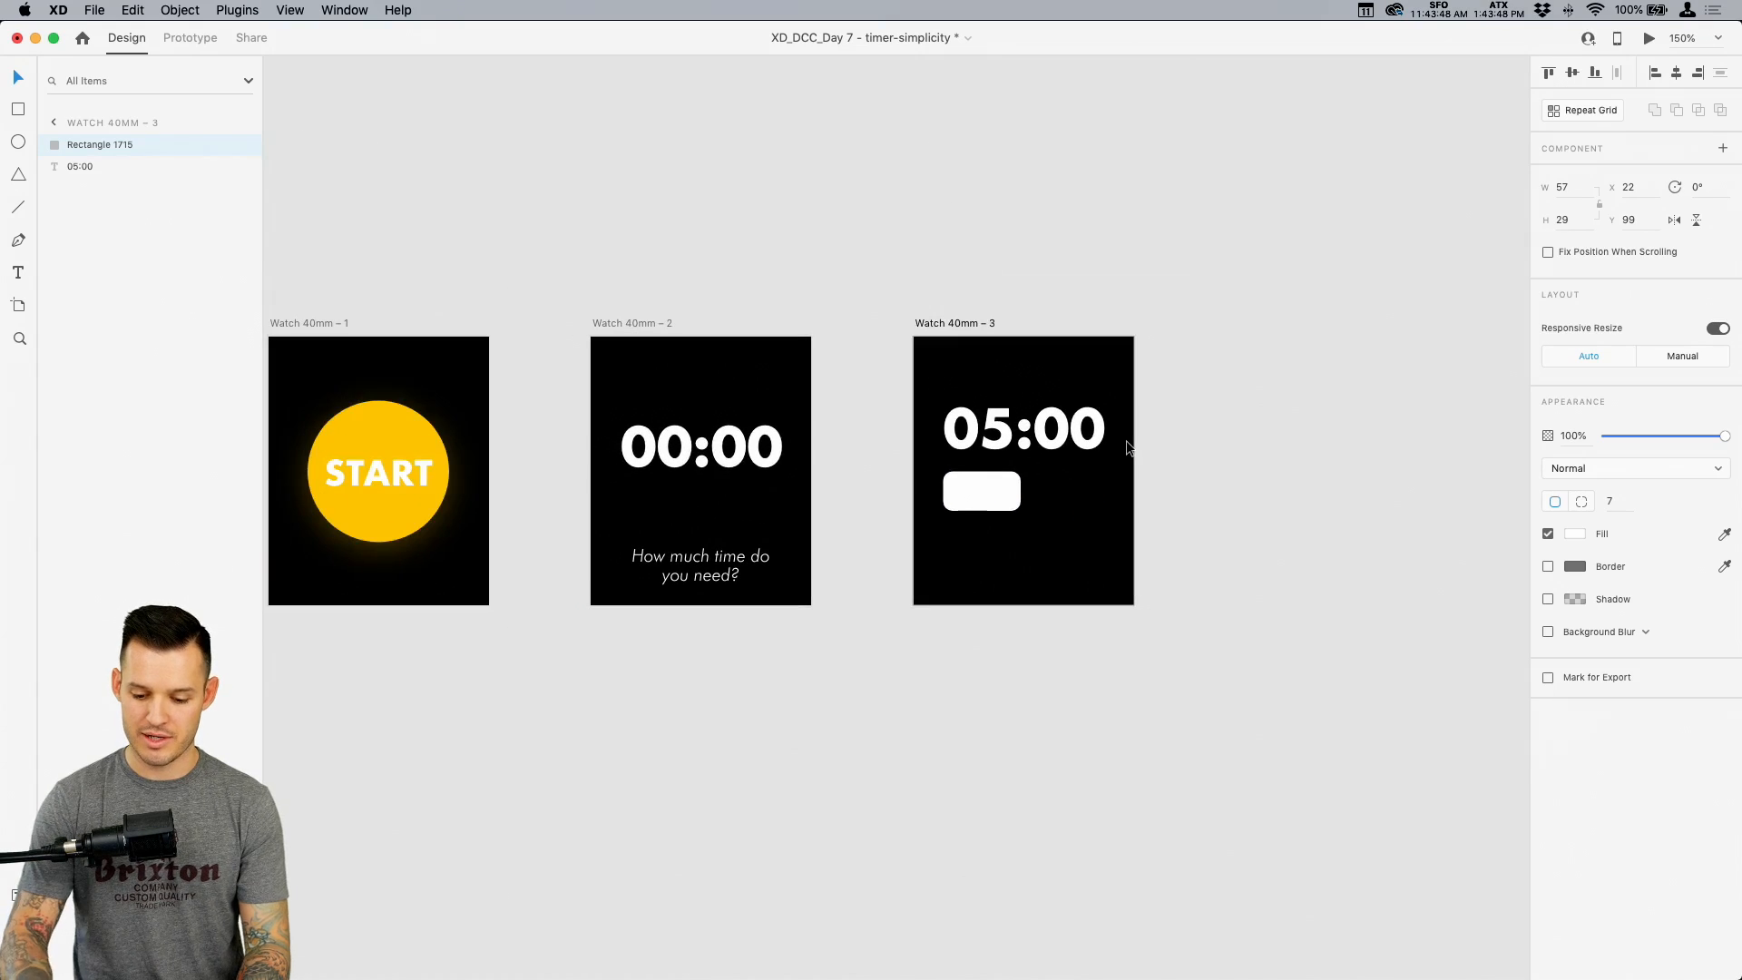
{"action": "left_click", "coordinate": [1724, 535]}
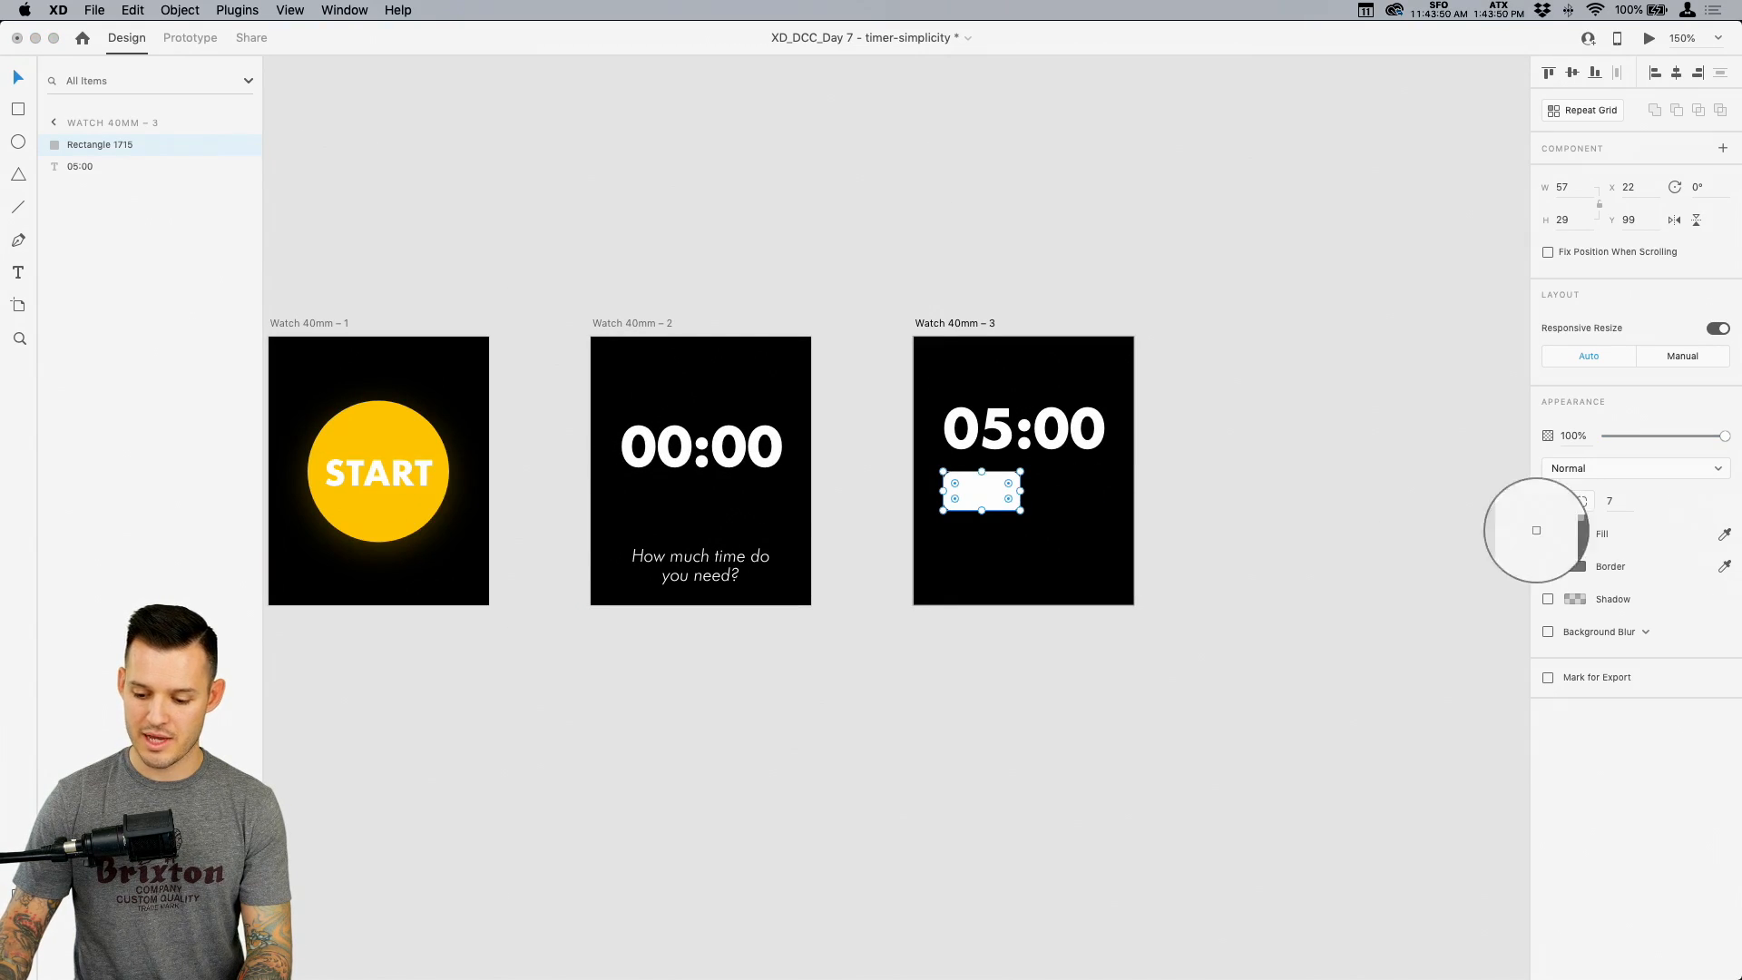
{"action": "left_click", "coordinate": [400, 513]}
Reduce the yellow rectangle's corner radius to 3
{"action": "key", "text": "z"}
{"action": "left_click_drag", "start_coordinate": [1226, 350], "coordinate": [871, 707]}
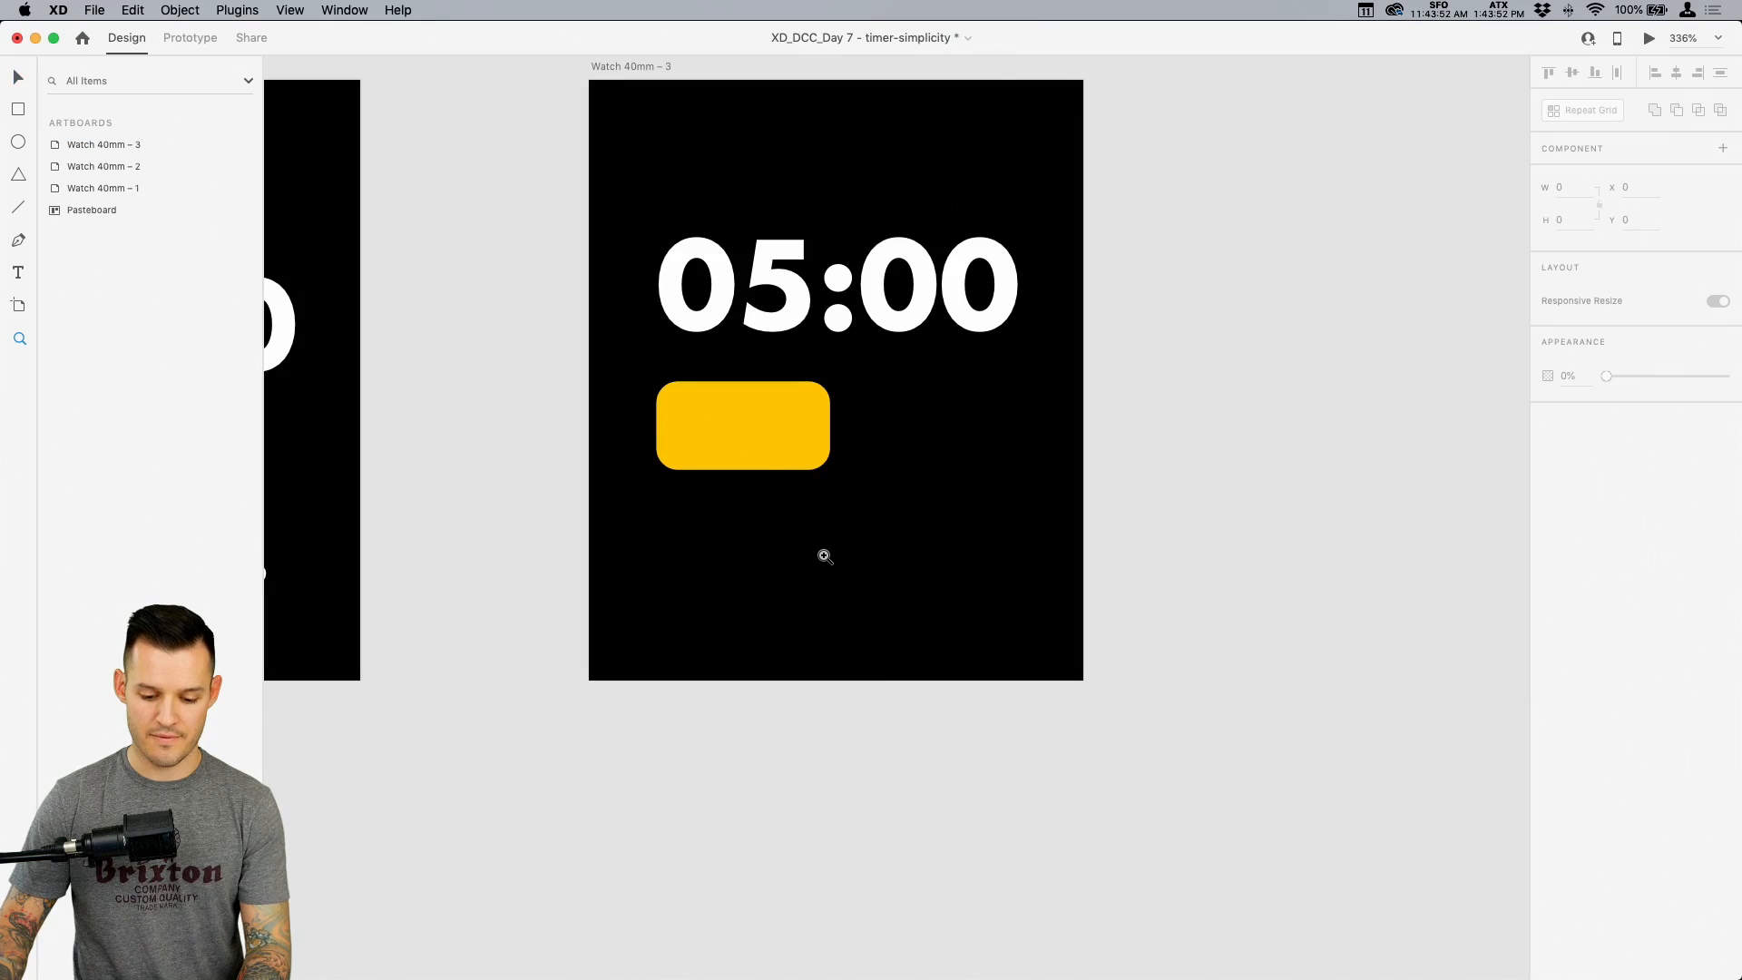
{"action": "left_click_drag", "start_coordinate": [591, 296], "coordinate": [1041, 599]}
{"action": "key", "text": "v"}
{"action": "left_click", "coordinate": [827, 506]}
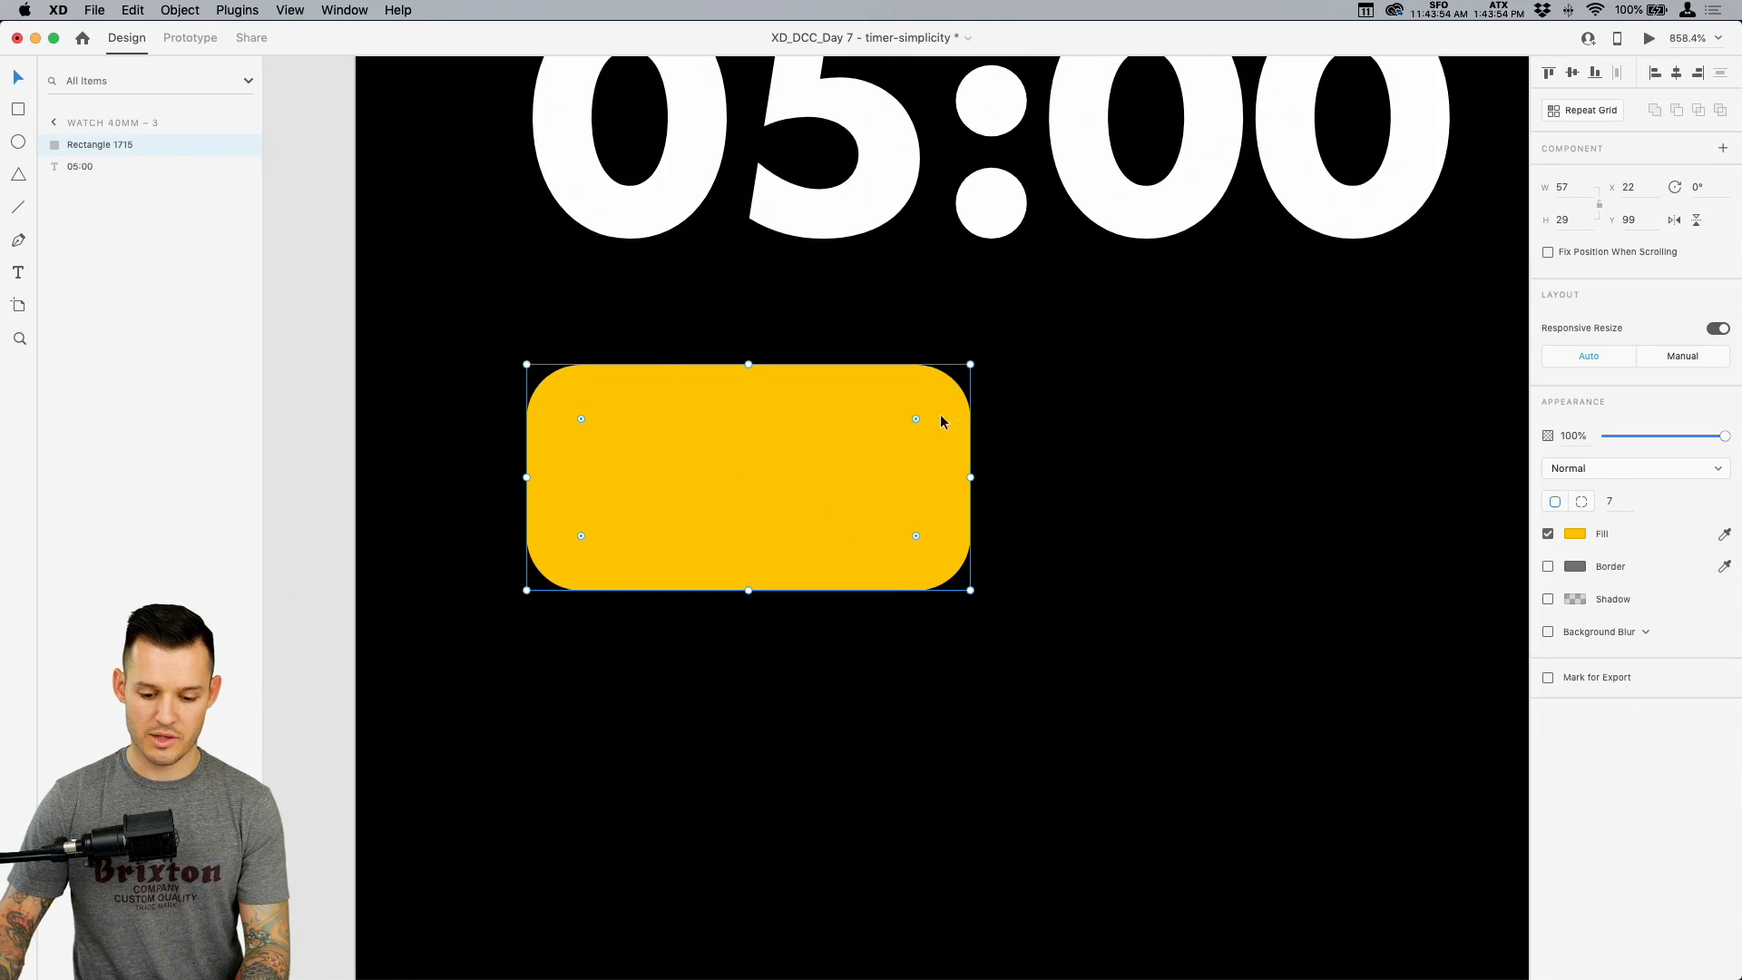
{"action": "left_click_drag", "start_coordinate": [915, 421], "coordinate": [940, 385]}
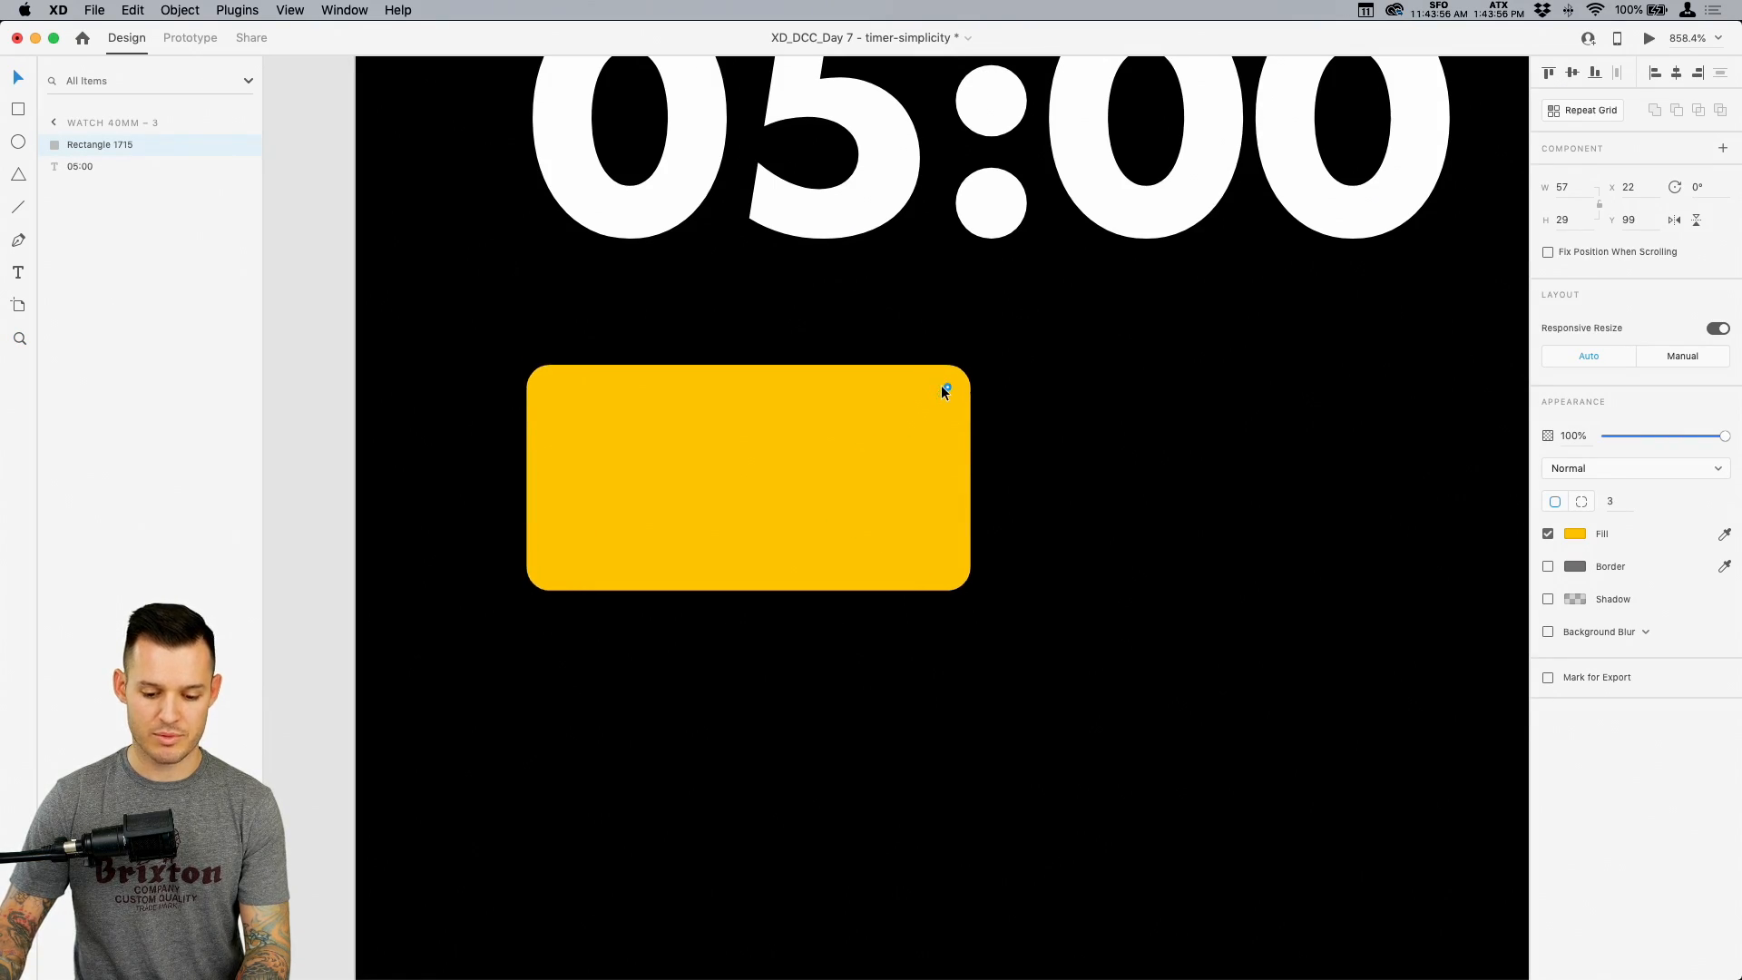
Duplicate the yellow rectangle beside the original and align the copy's outer edge with the 05:00 text at X 84
{"action": "left_click_drag", "start_coordinate": [783, 481], "coordinate": [1319, 475]}
{"action": "key", "text": "super+space"}
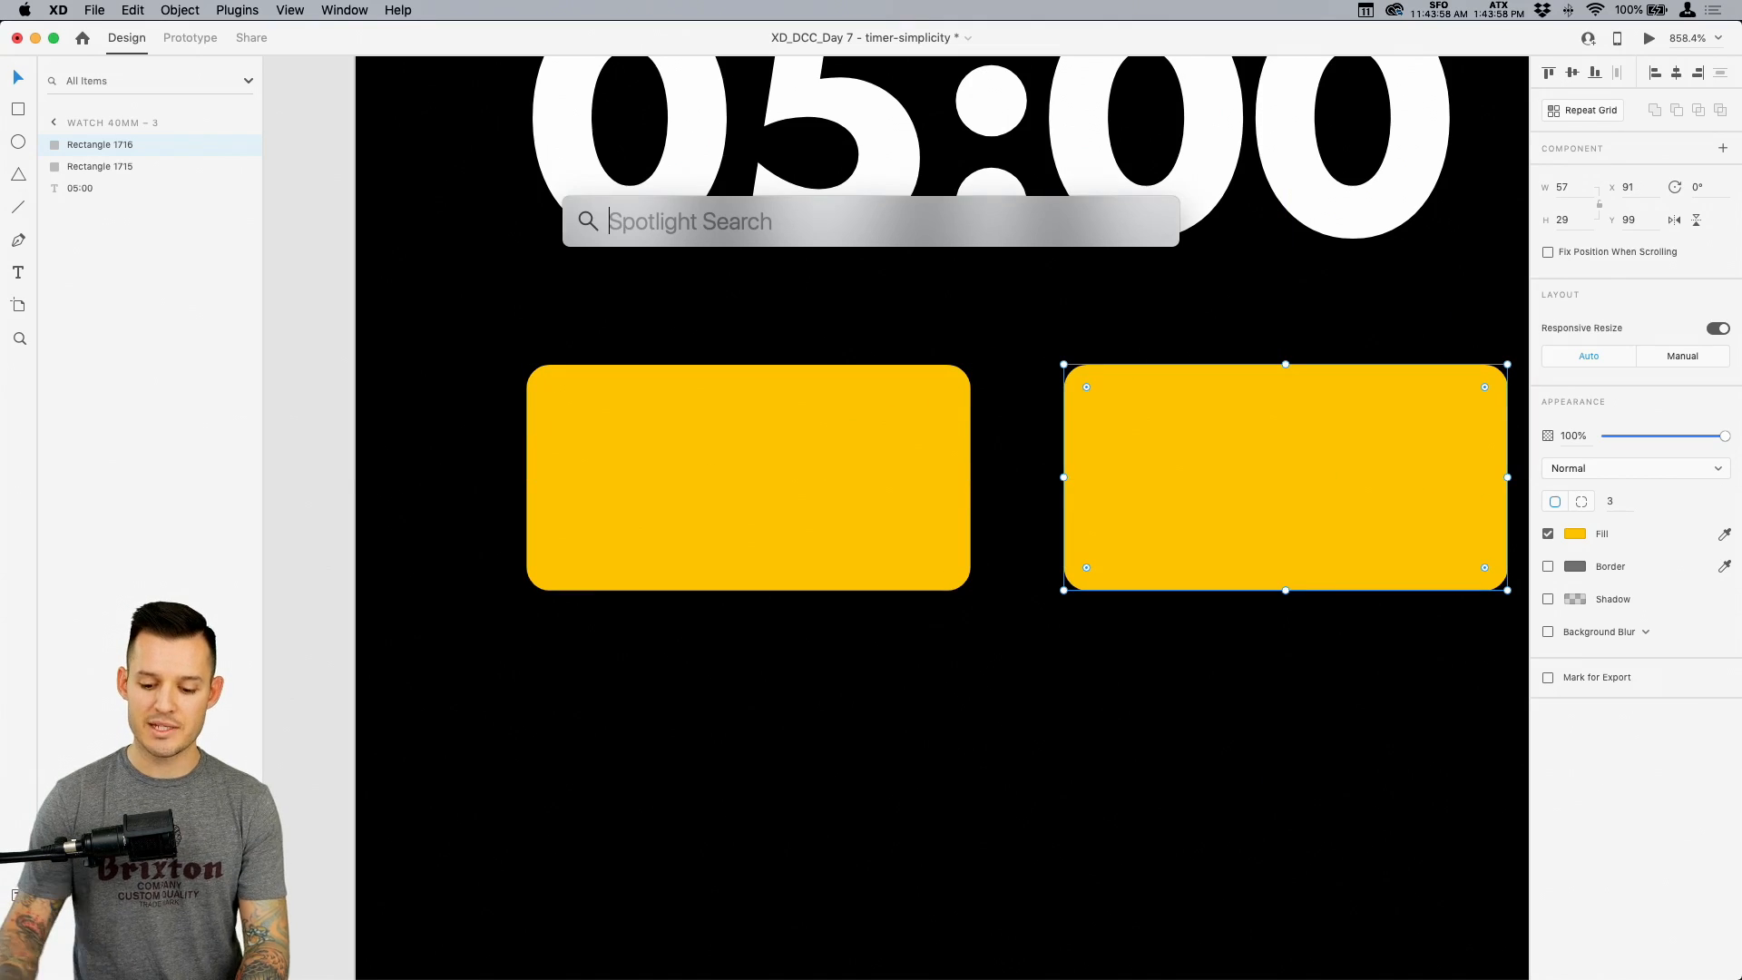
{"action": "key", "text": "Escape"}
{"action": "key", "text": "super+minus"}
{"action": "left_click_drag", "start_coordinate": [1181, 553], "coordinate": [1145, 514]}
{"action": "left_click_drag", "start_coordinate": [1150, 514], "coordinate": [1108, 514]}
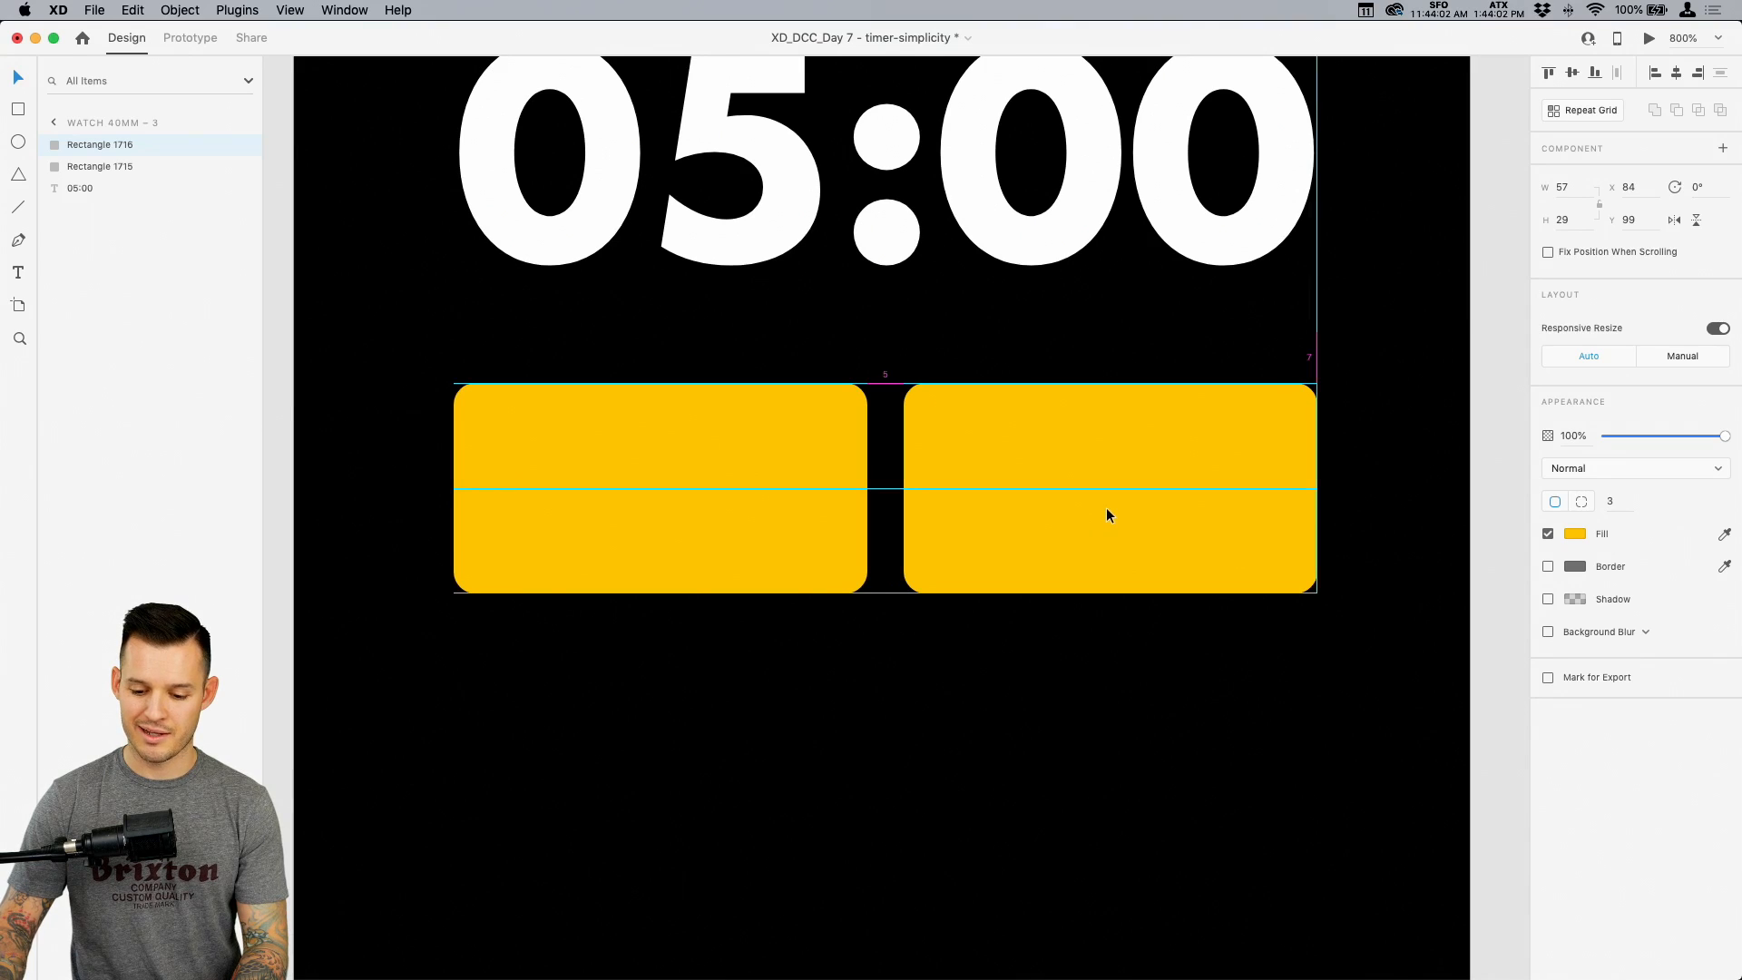
Change the duplicated rectangle's fill to light grey
{"action": "left_click", "coordinate": [1575, 533]}
{"action": "left_click_drag", "start_coordinate": [1366, 464], "coordinate": [1338, 461]}
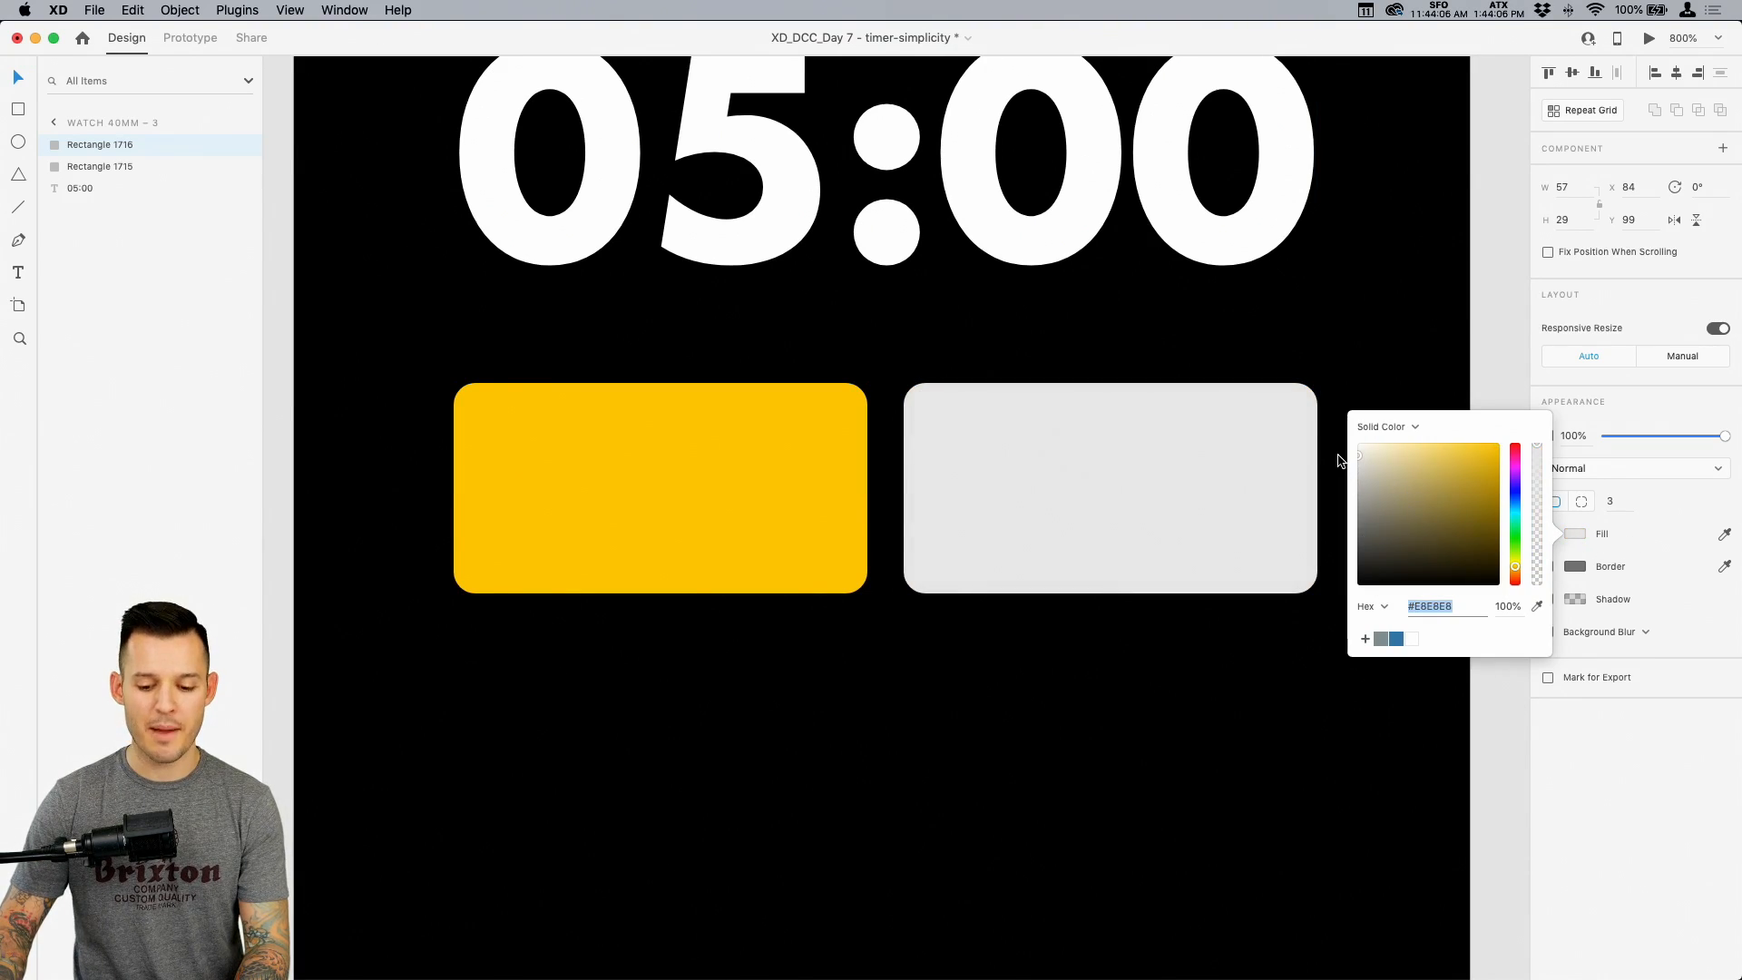
{"action": "left_click", "coordinate": [1503, 368]}
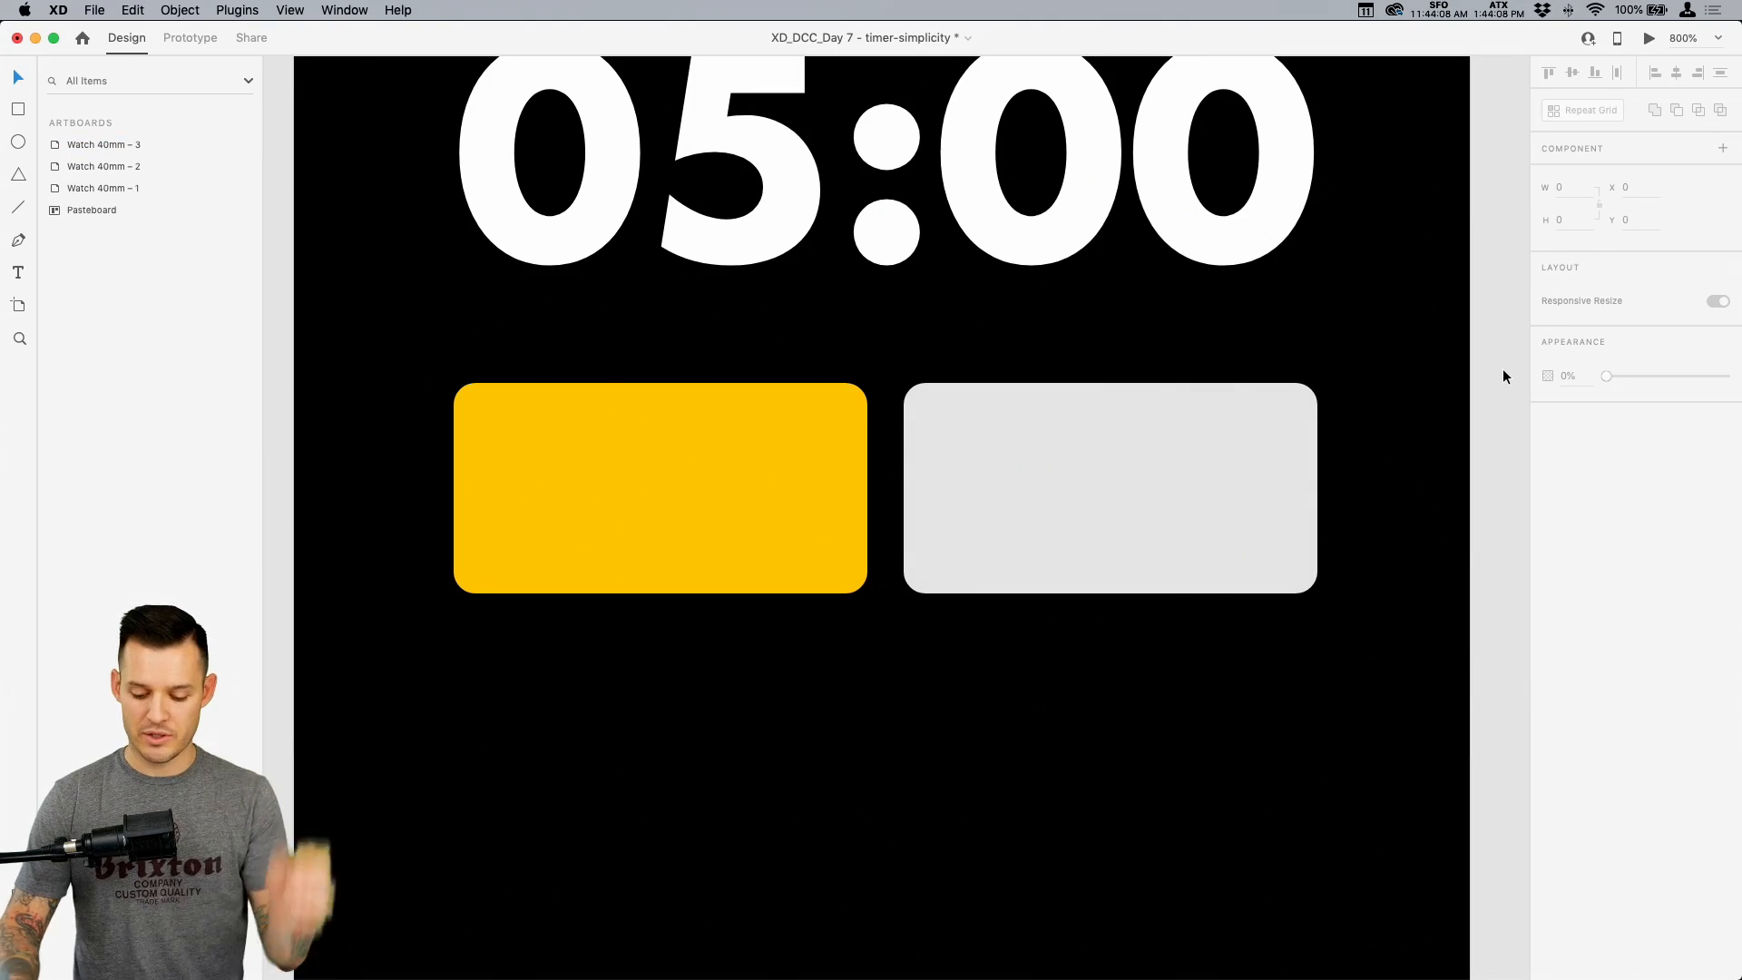
Move the 05:00 text and both button rectangles down together, placing the buttons at Y 113
{"action": "key", "text": "super+minus"}
{"action": "left_click_drag", "start_coordinate": [1356, 411], "coordinate": [1397, 481]}
{"action": "key", "text": "super+minus"}
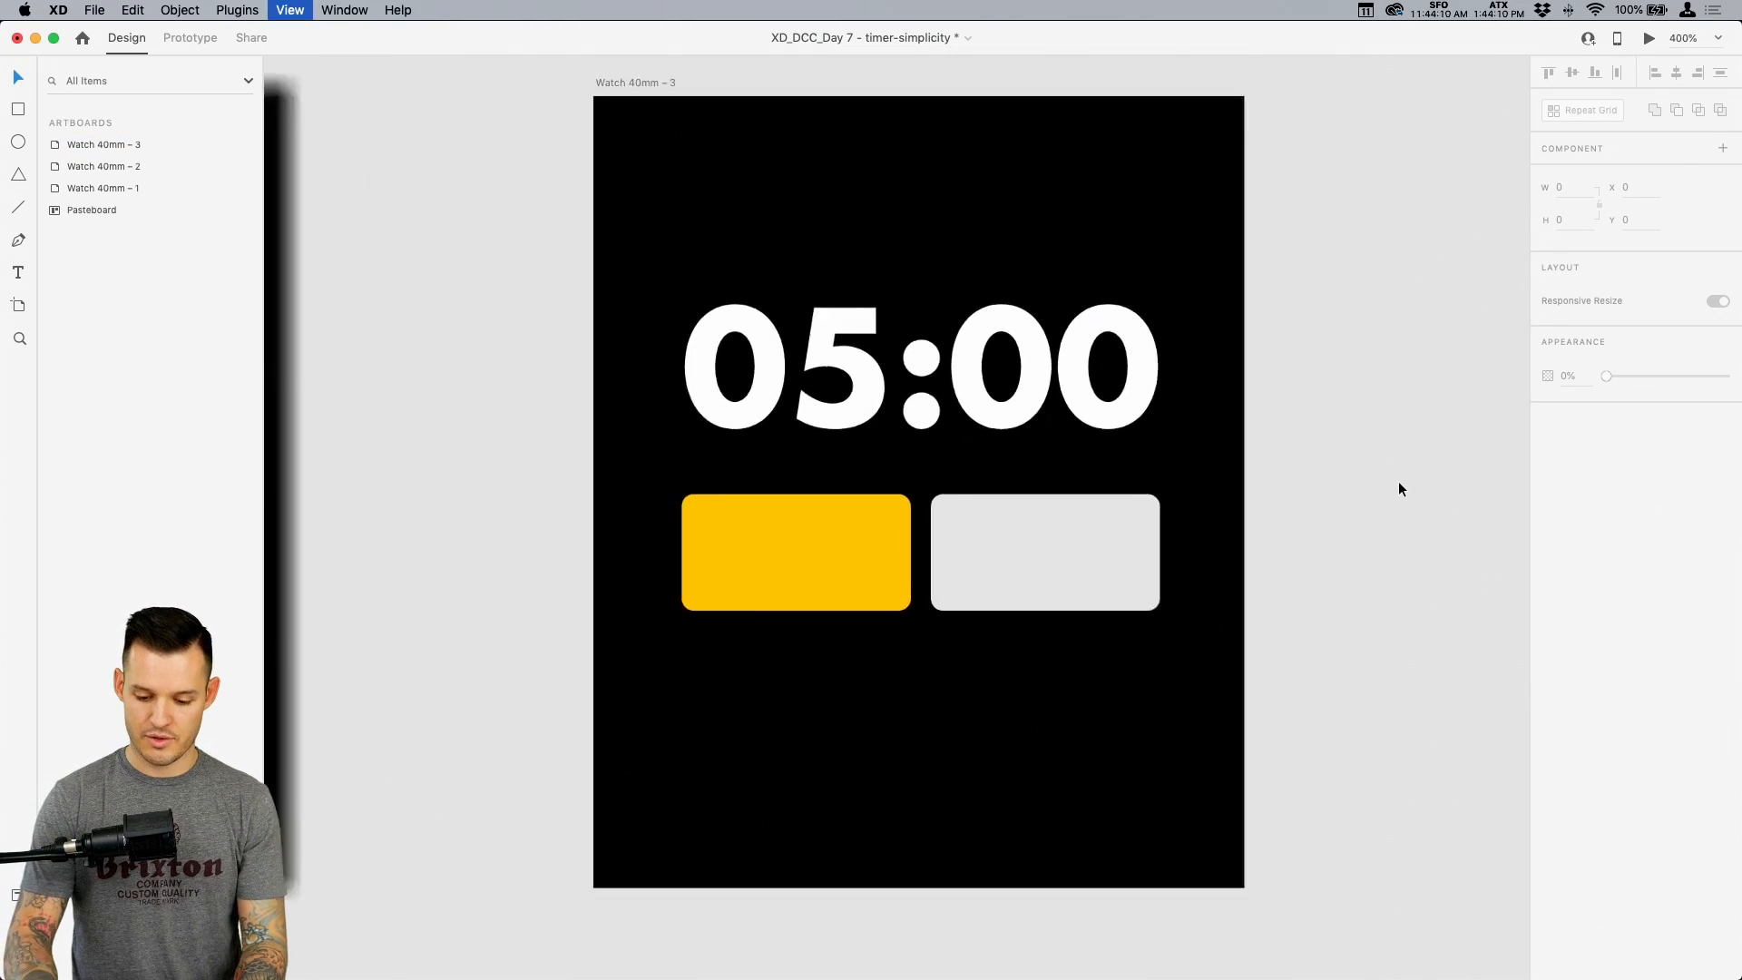
{"action": "left_click_drag", "start_coordinate": [1192, 708], "coordinate": [753, 270]}
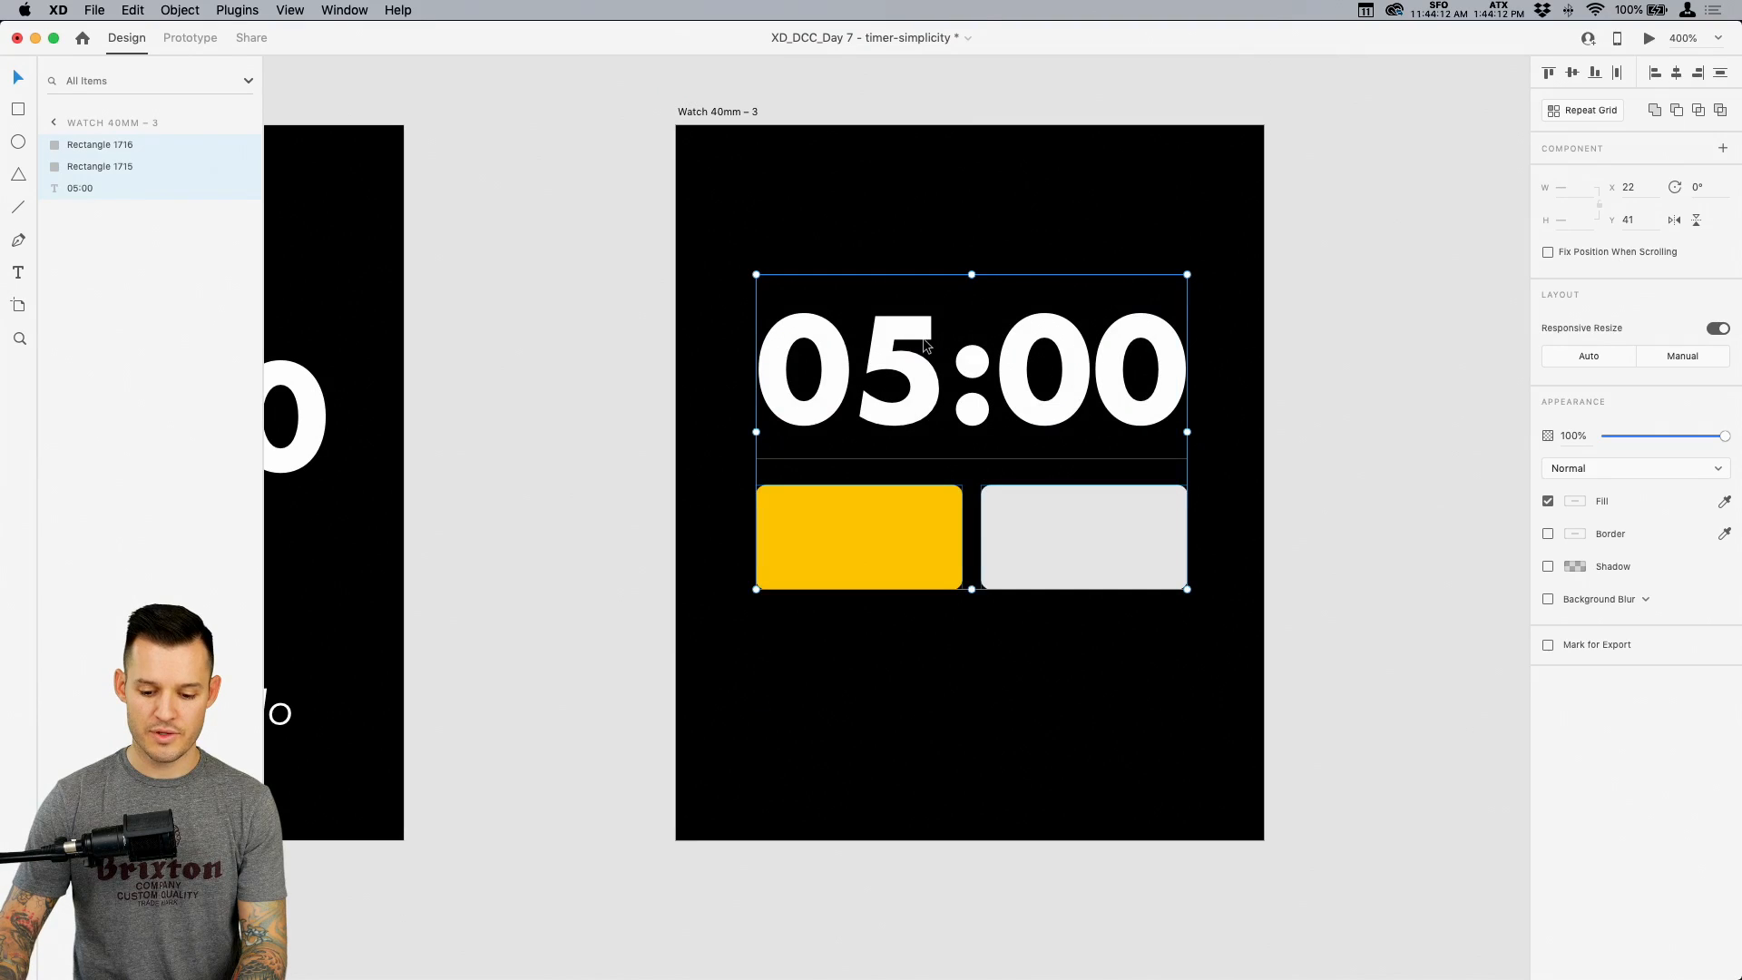
{"action": "left_click_drag", "start_coordinate": [924, 341], "coordinate": [929, 394]}
{"action": "left_click", "coordinate": [1329, 370]}
{"action": "scroll", "coordinate": [1328, 370], "scroll_direction": "down", "scroll_amount": 3}
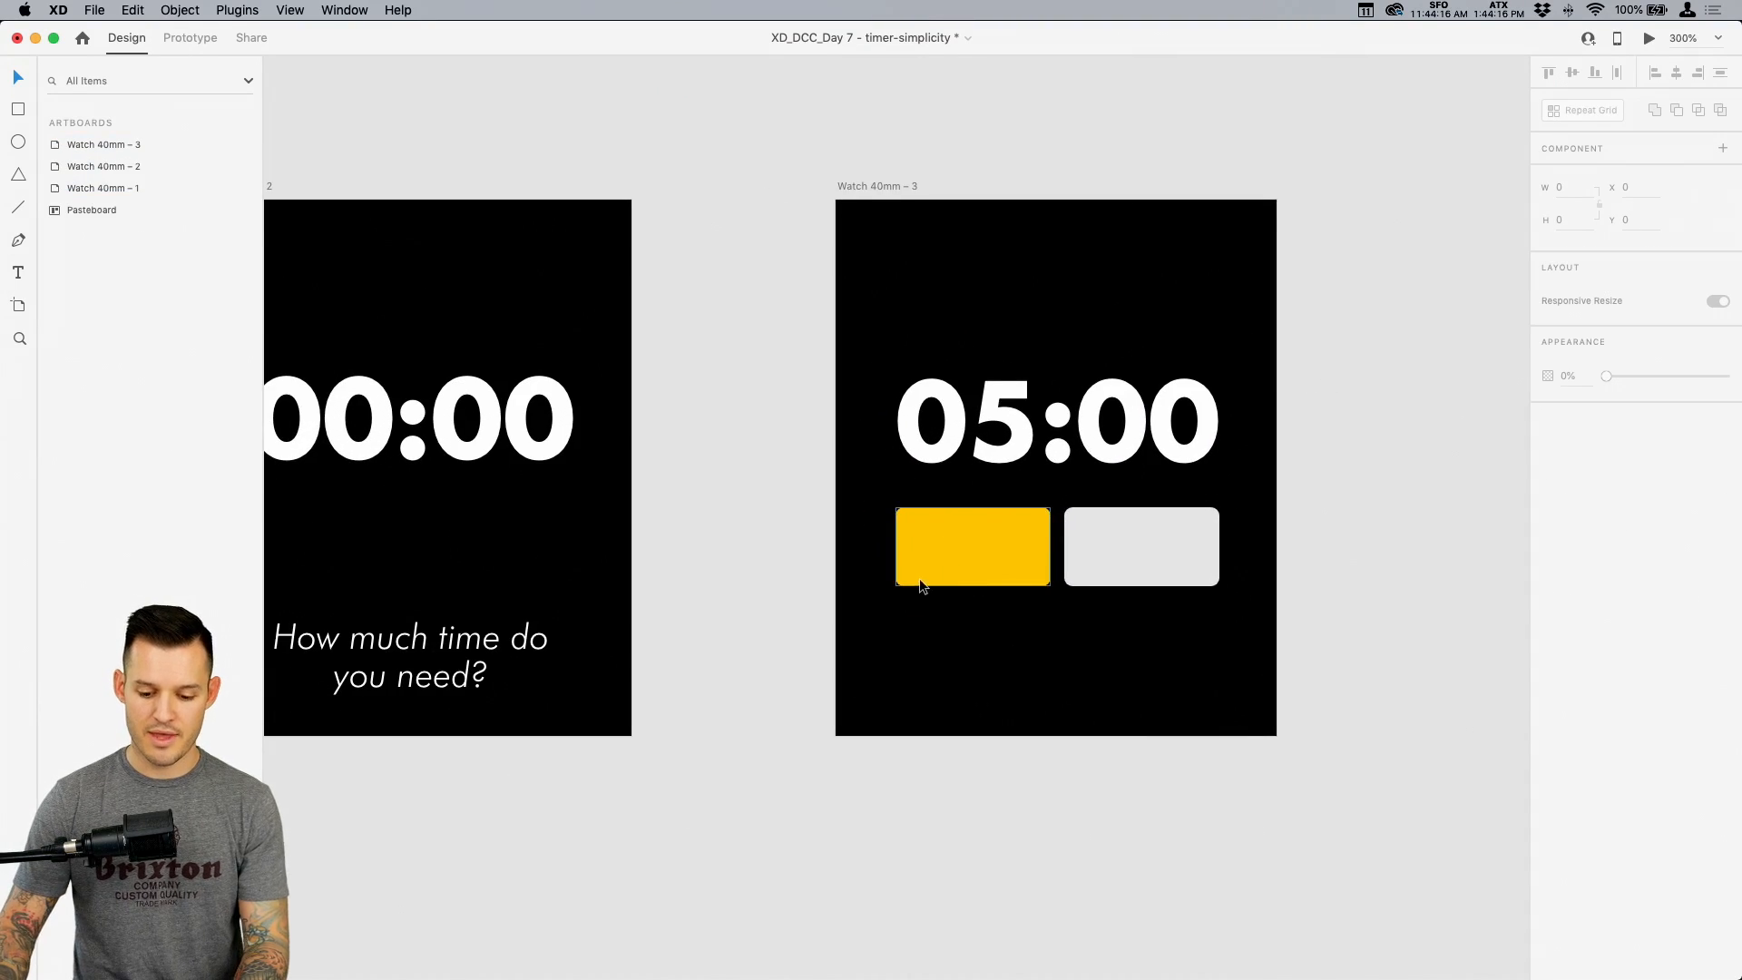
Create a pause icon from two borderless white 3 × 14 bars centred on the yellow button, and group the bars
{"action": "left_click", "coordinate": [964, 567]}
{"action": "scroll", "coordinate": [964, 568], "scroll_direction": "up", "scroll_amount": 4}
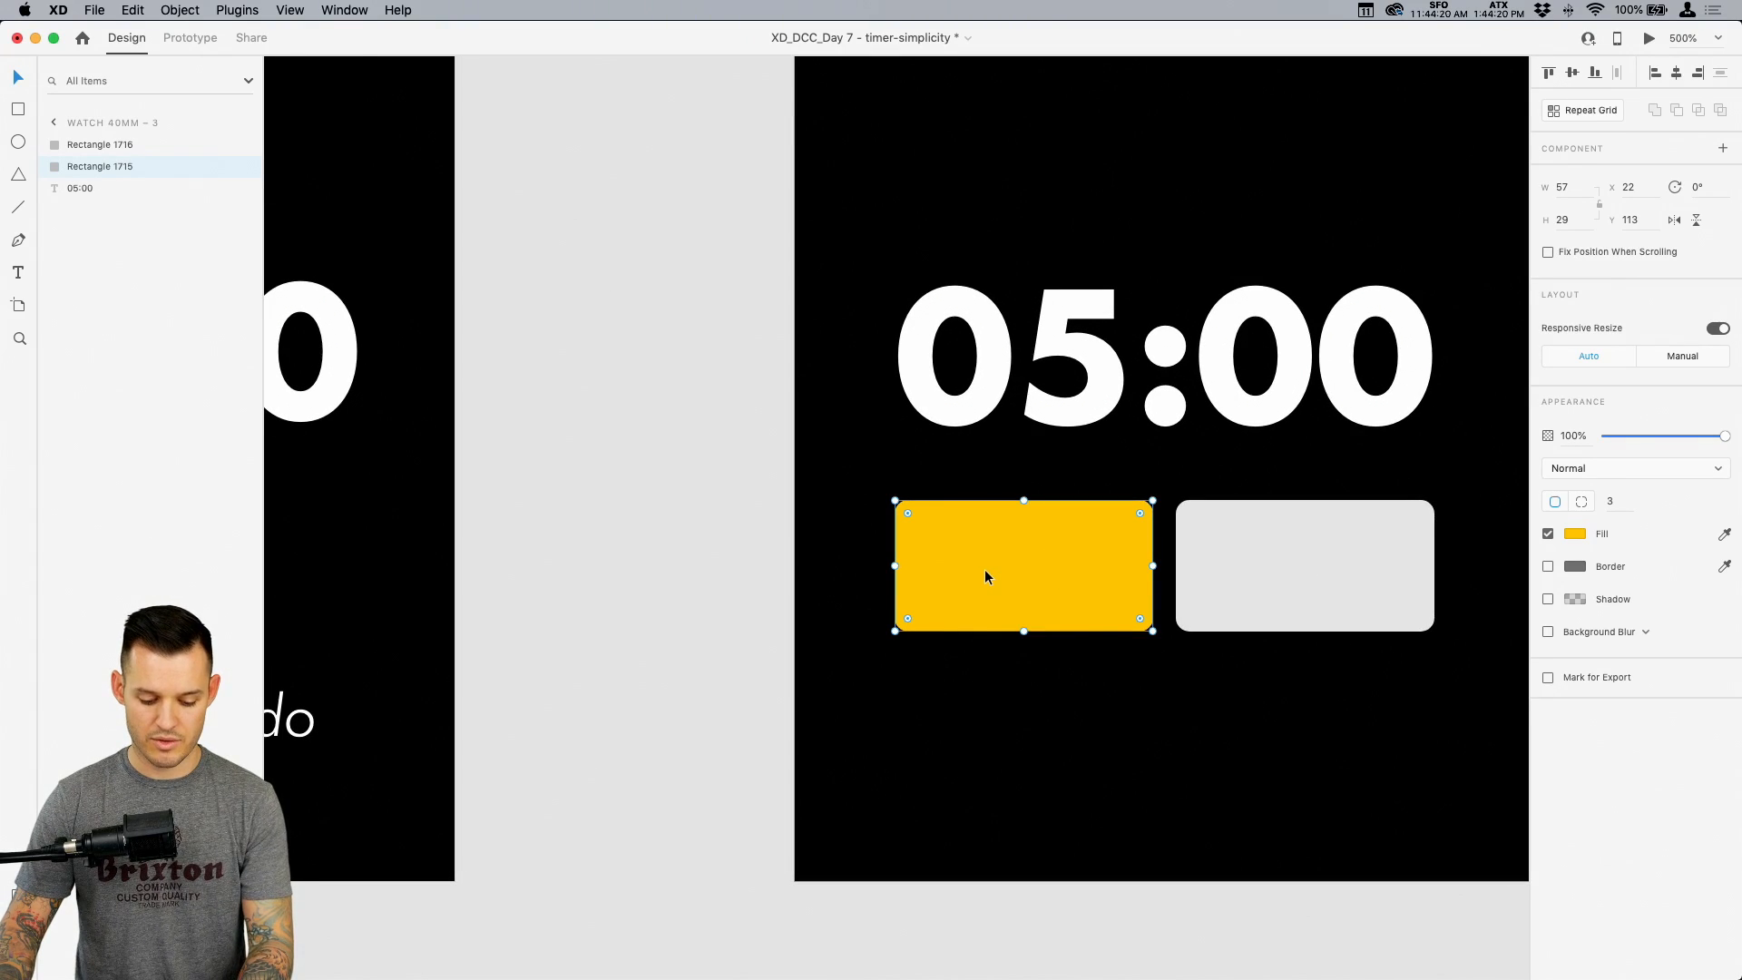
{"action": "mouse_move", "coordinate": [990, 542]}
{"action": "left_mouse_down"}
{"action": "mouse_move", "coordinate": [1003, 602]}
{"action": "mouse_move", "coordinate": [998, 562]}
{"action": "mouse_move", "coordinate": [1023, 564]}
{"action": "left_mouse_up"}
{"action": "left_click", "coordinate": [1548, 566]}
{"action": "left_click", "coordinate": [999, 565], "text": "shift"}
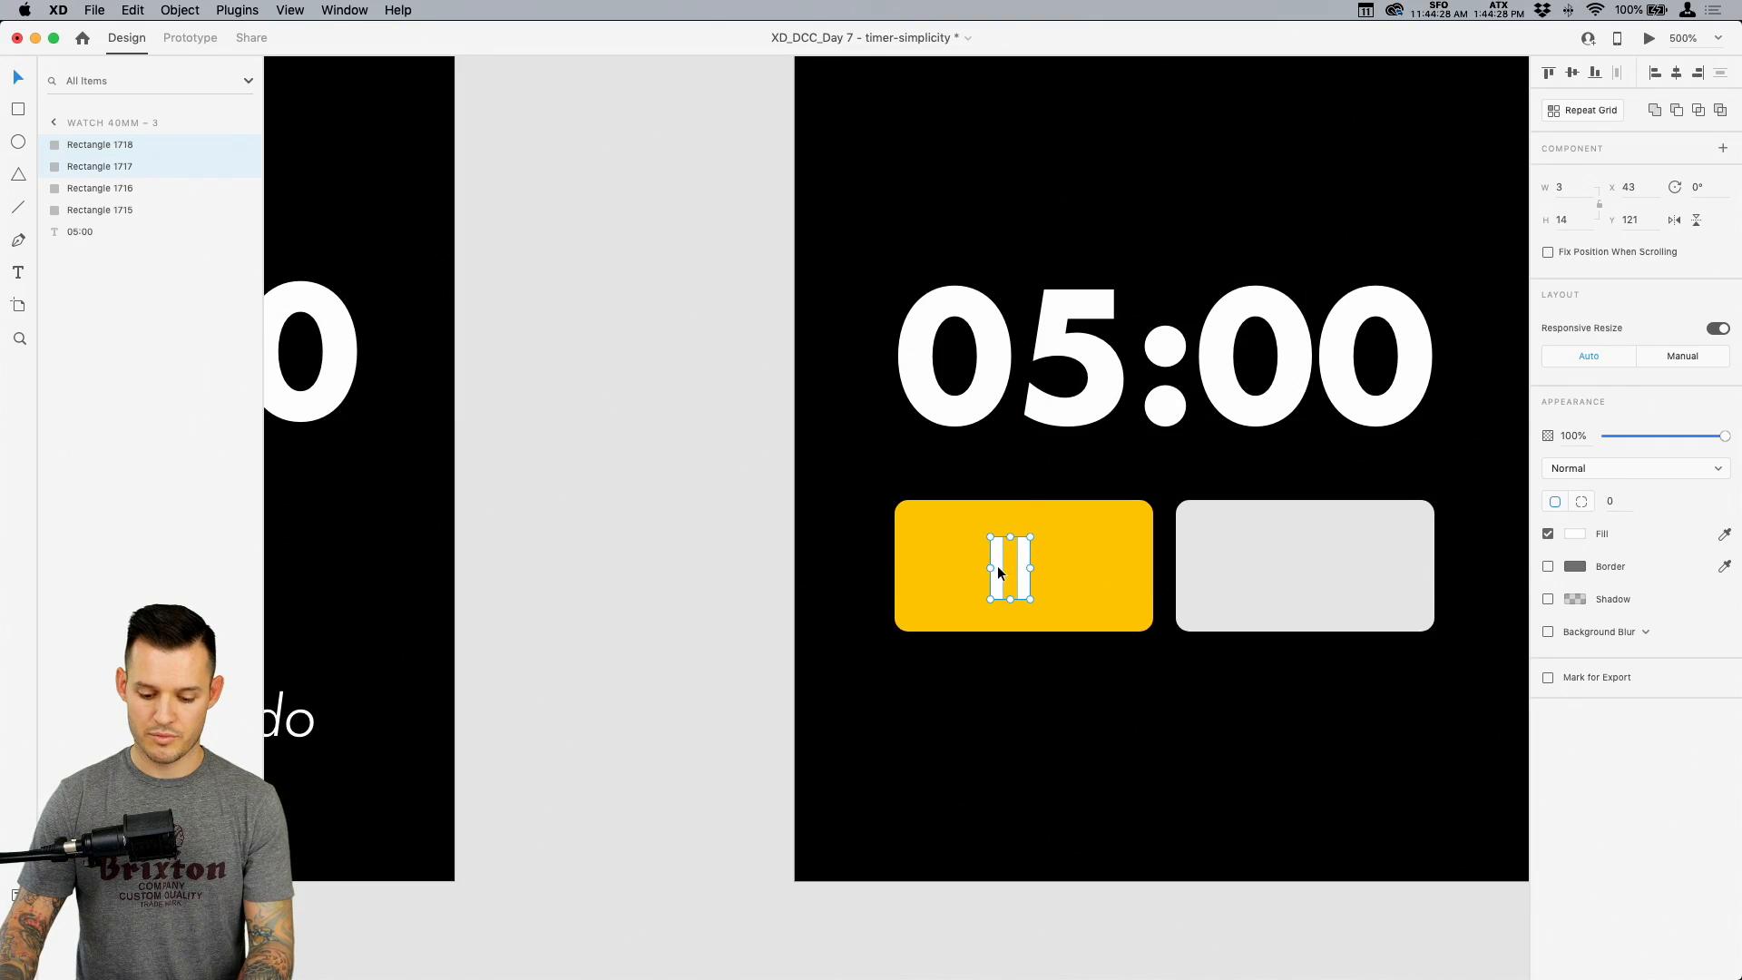
{"action": "key", "text": "super+g"}
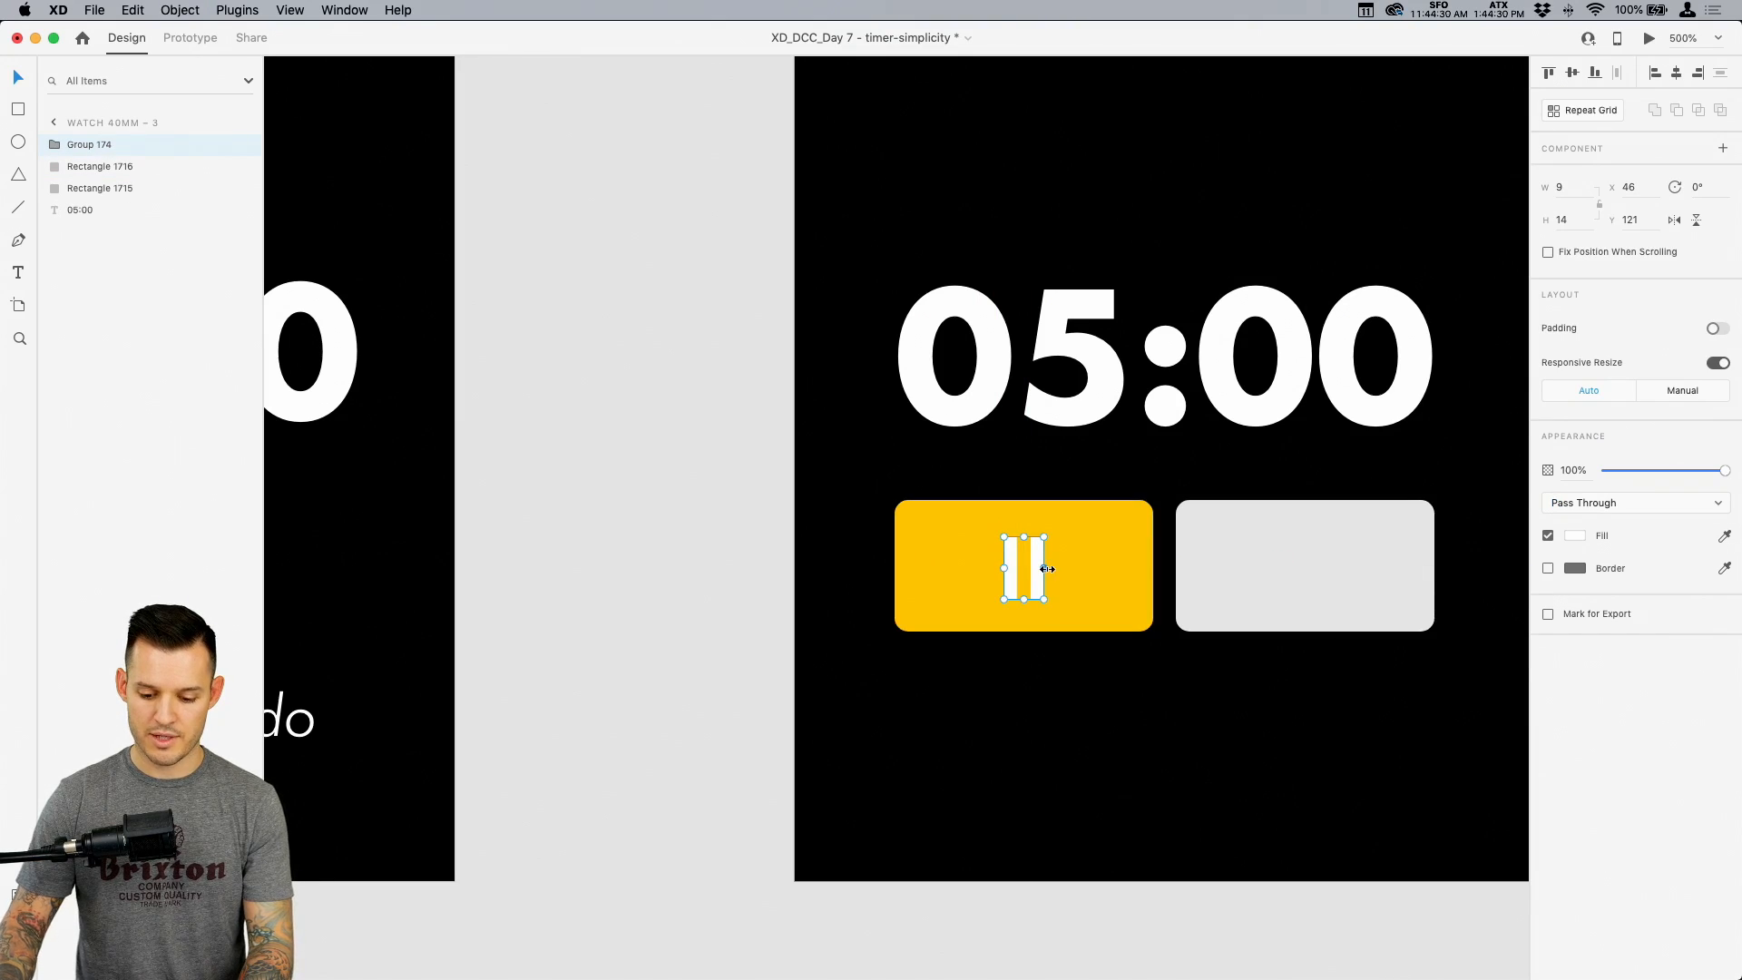
Copy one pause bar onto the grey button and widen it to 15 × 14 as a centred white stop icon
{"action": "left_click_drag", "start_coordinate": [1254, 568], "coordinate": [1045, 563]}
{"action": "left_click", "coordinate": [1057, 567]}
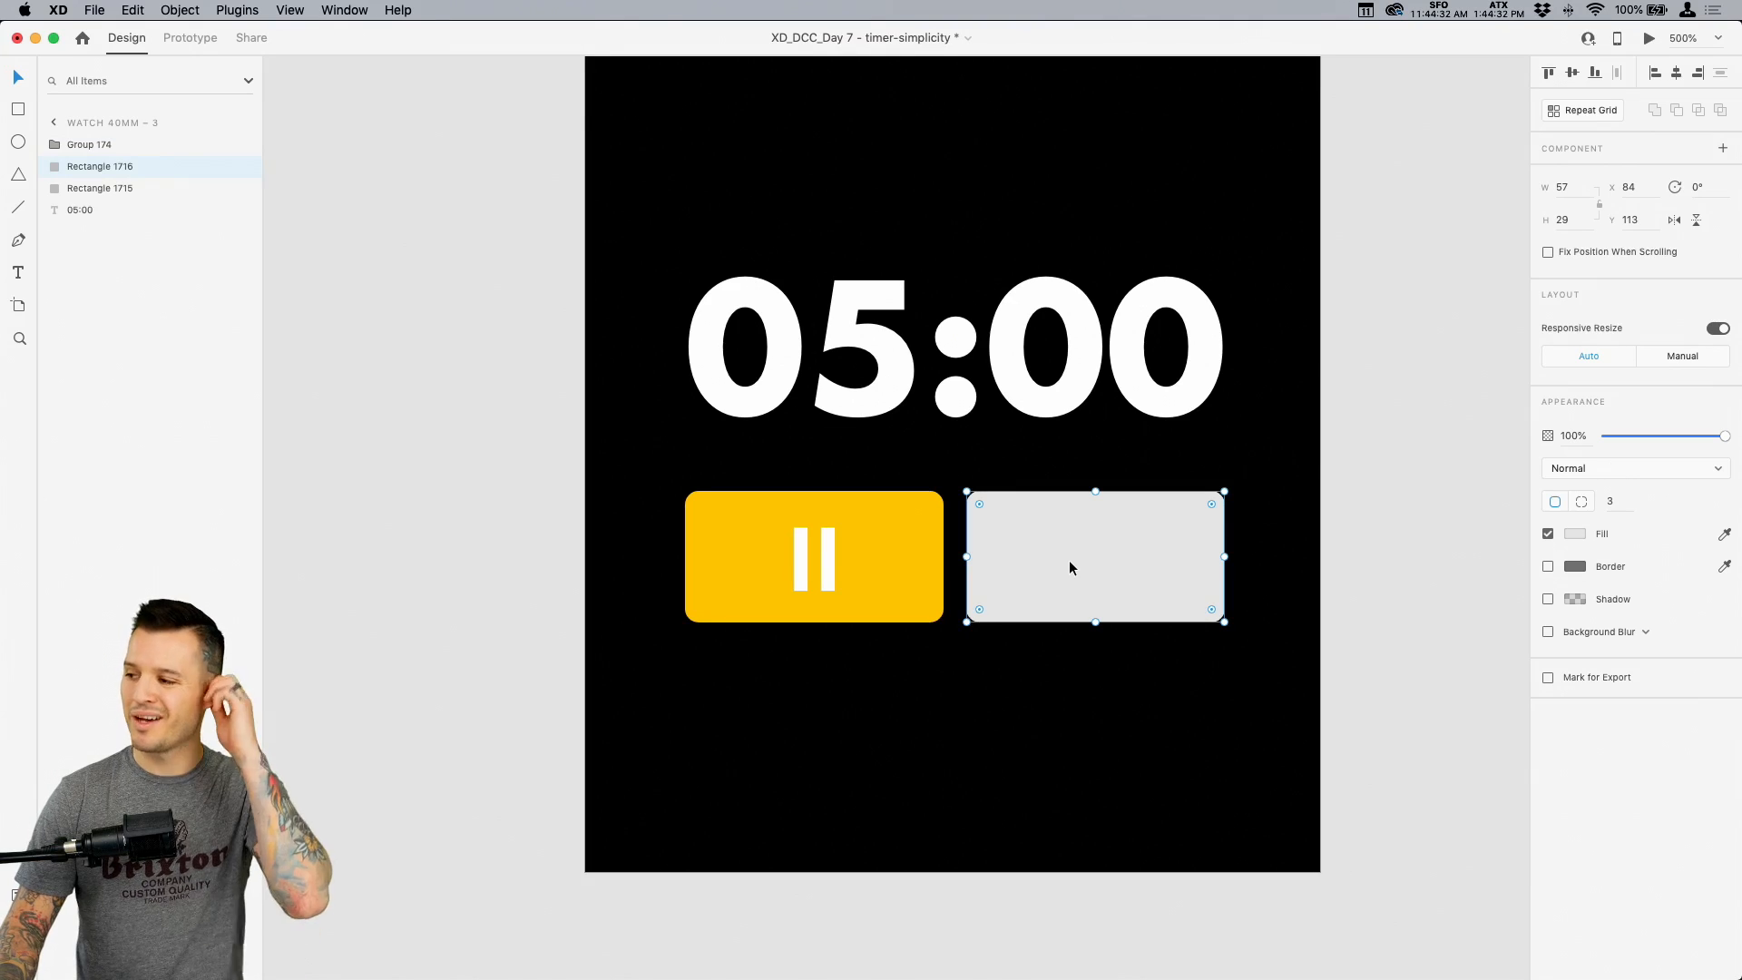
{"action": "double_click", "coordinate": [827, 561]}
{"action": "key", "text": "super+c"}
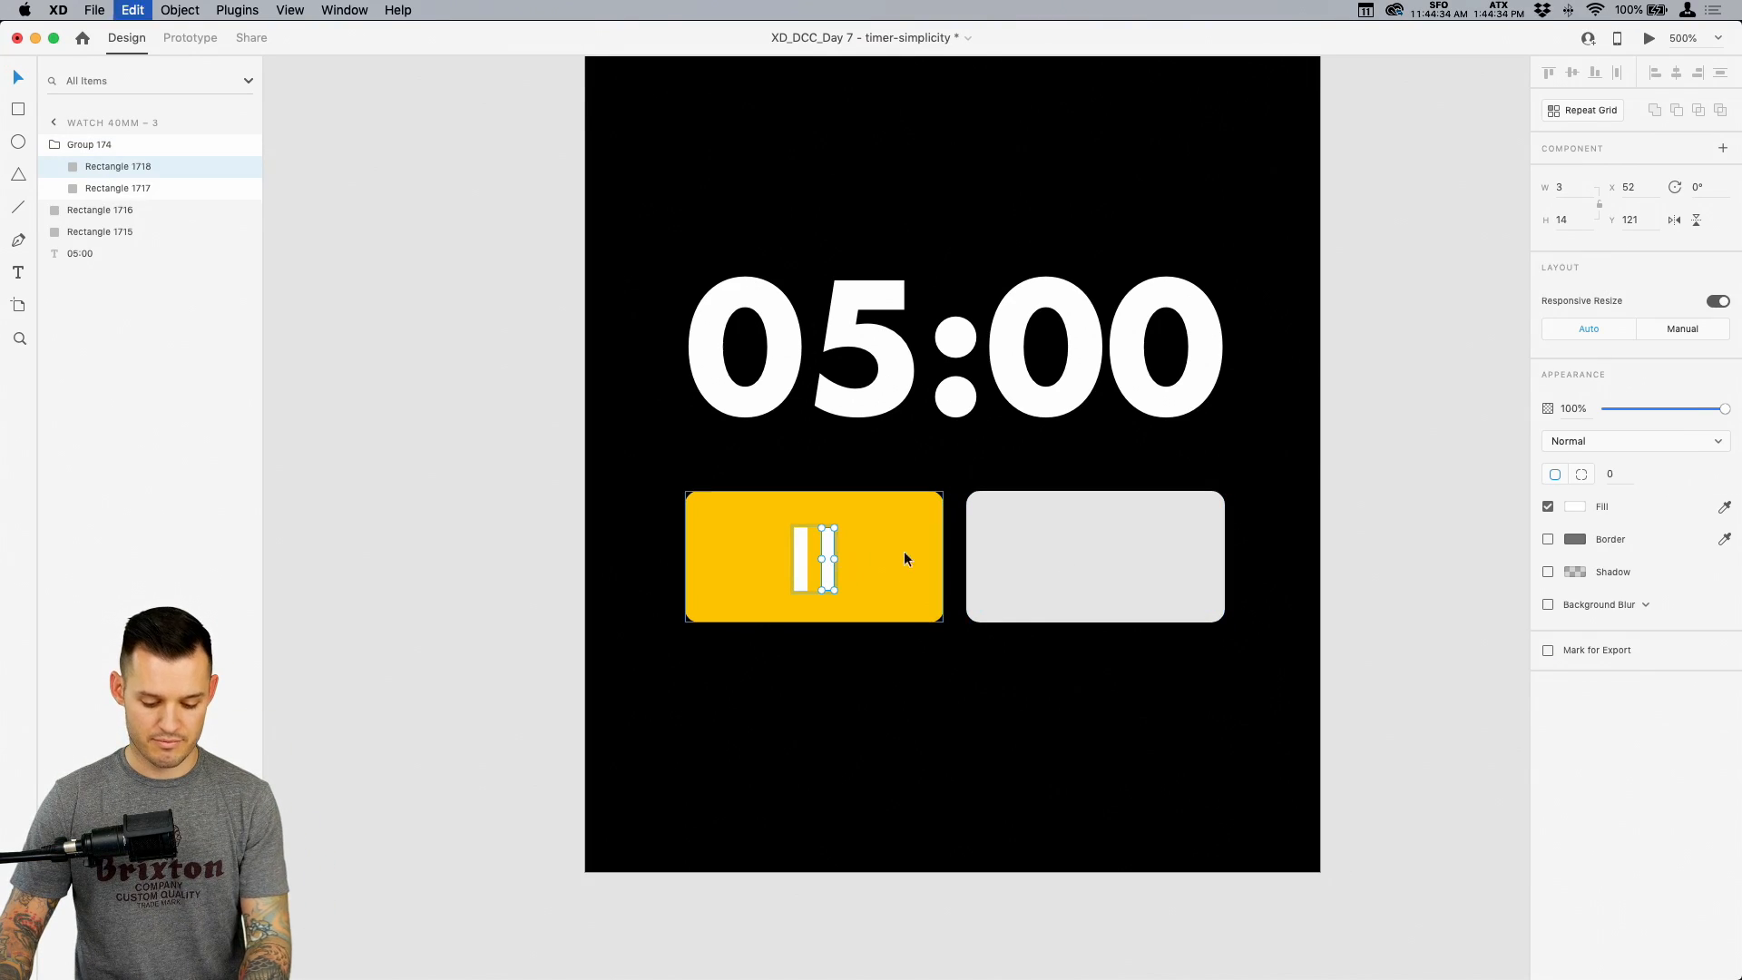
{"action": "left_click", "coordinate": [1021, 546]}
{"action": "key", "text": "super+v"}
{"action": "left_click_drag", "start_coordinate": [830, 558], "coordinate": [1127, 557]}
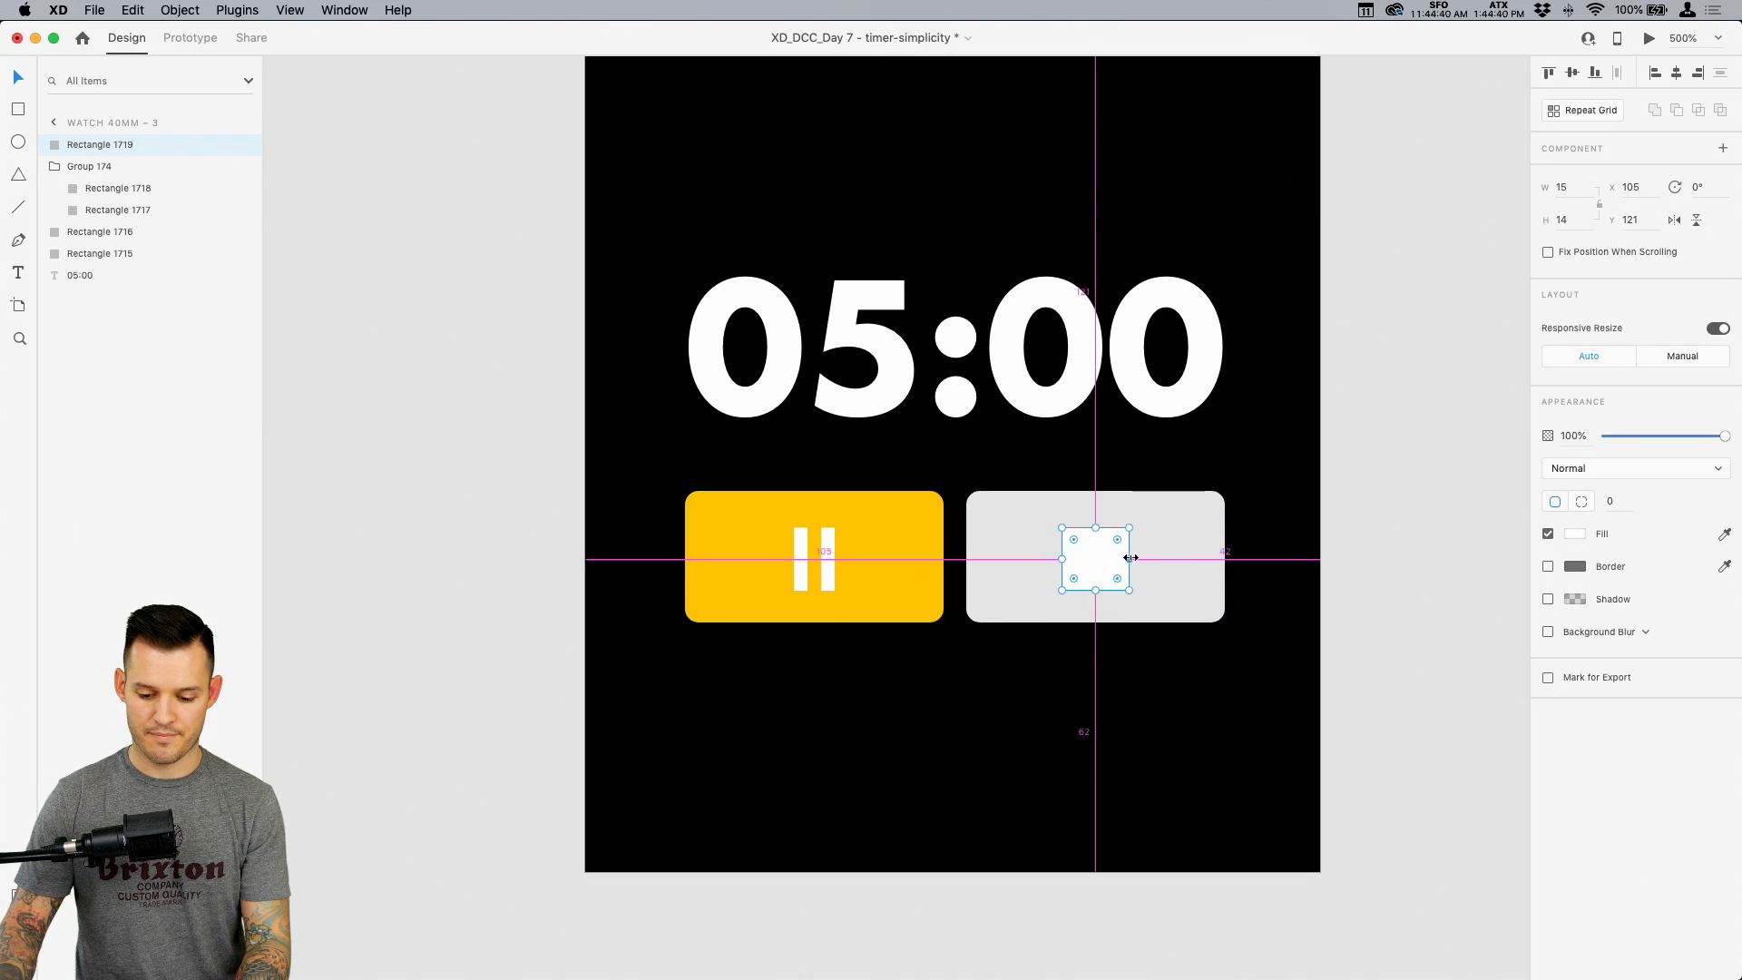
{"action": "left_click", "coordinate": [1361, 508]}
Group the yellow button with its pause icon and the grey button with its stop icon as separate groups
{"action": "key", "text": "super+minus"}
{"action": "scroll", "coordinate": [1344, 523], "scroll_direction": "left", "scroll_amount": 2}
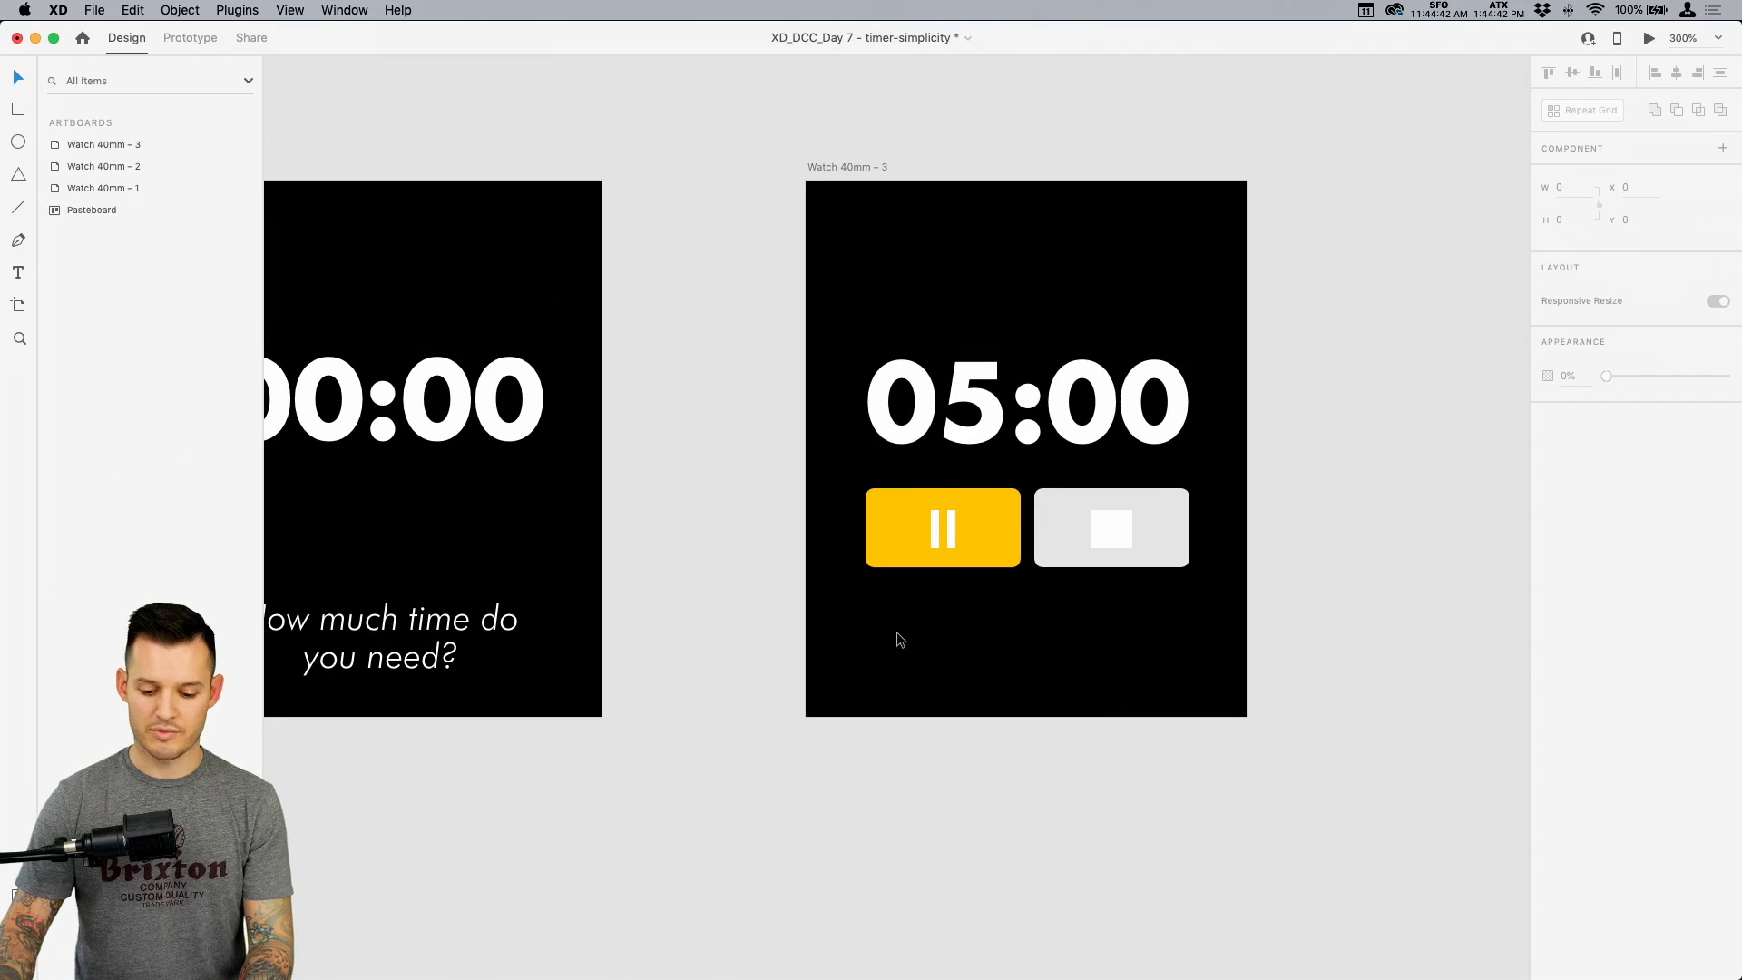
{"action": "left_click", "coordinate": [980, 506]}
{"action": "left_click", "coordinate": [1140, 530]}
{"action": "key", "text": "super+g"}
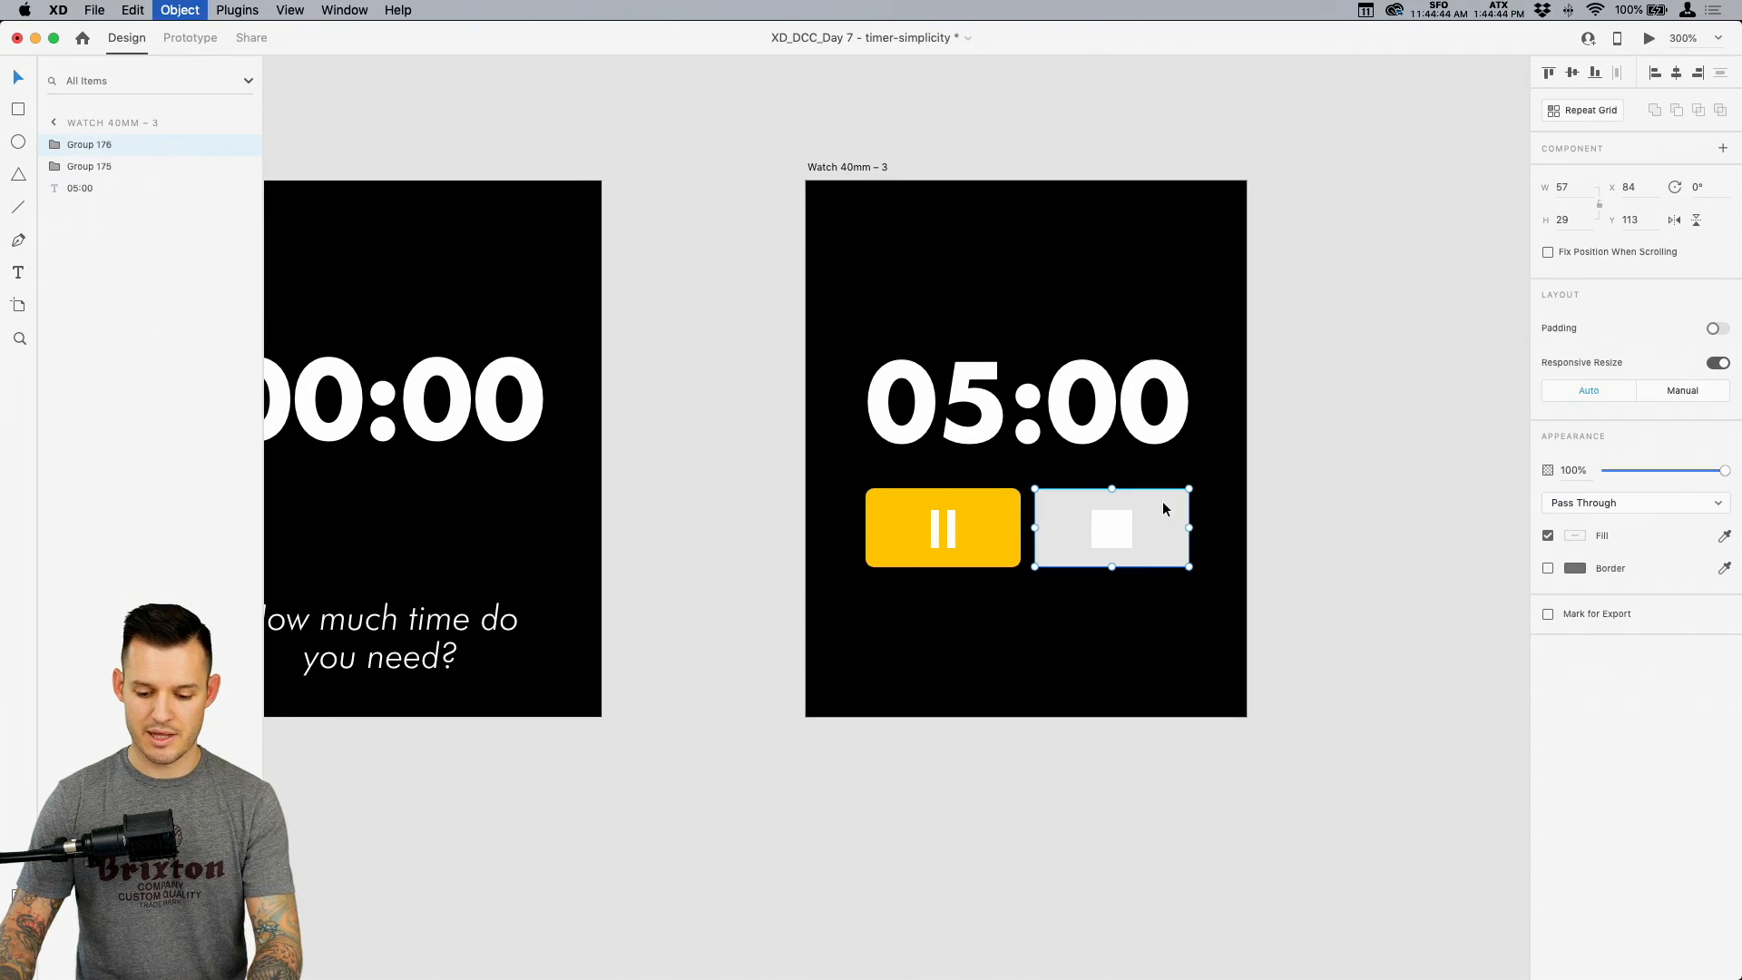
Rename the grey button group "stop\" and the yellow button group "pause"
{"action": "double_click", "coordinate": [89, 145]}
{"action": "type", "text": "stop\\"}
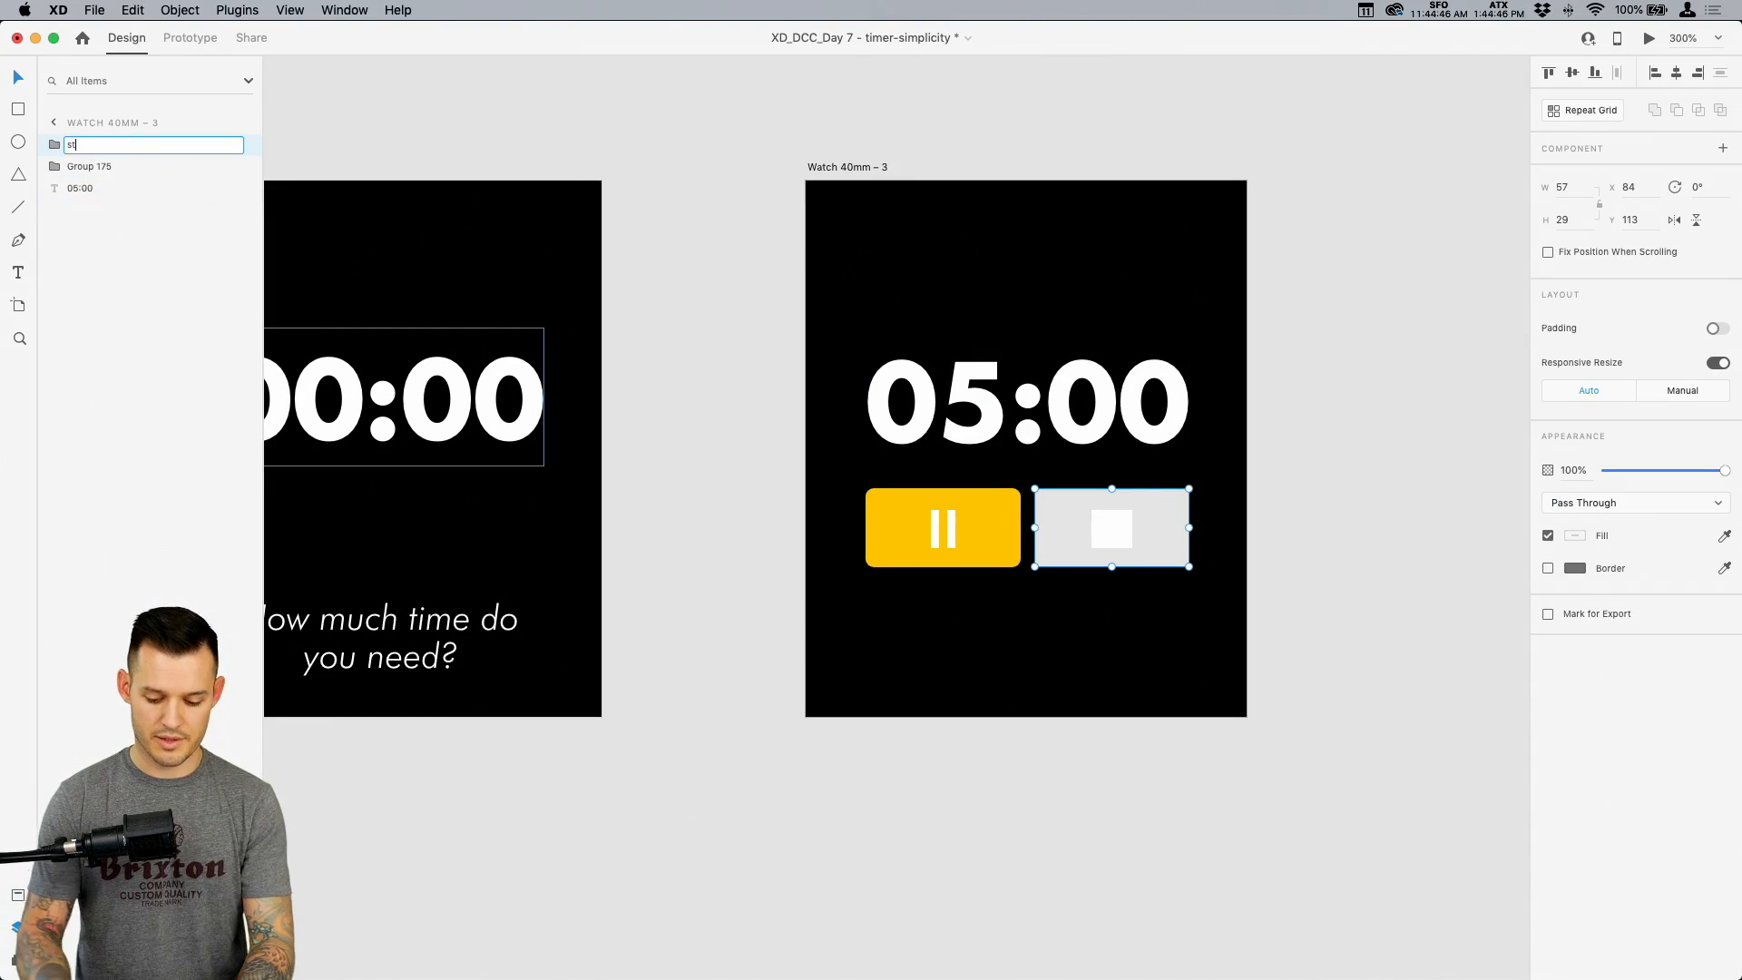
{"action": "key", "text": "Return"}
{"action": "double_click", "coordinate": [101, 167]}
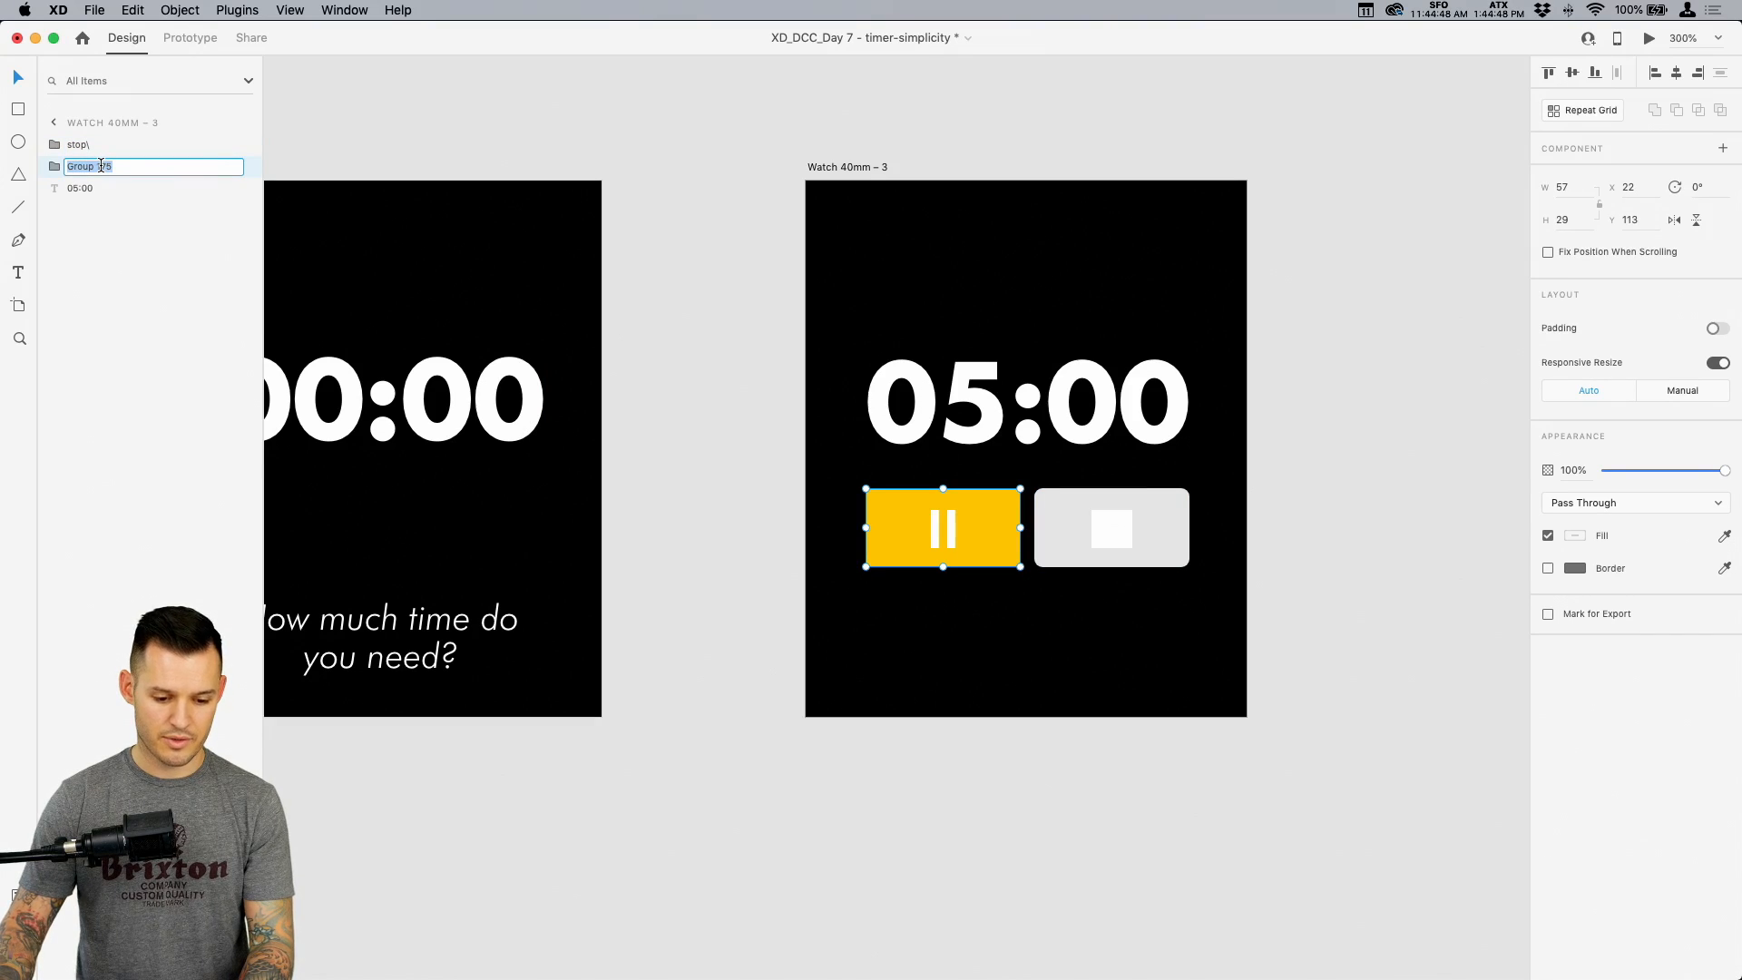
{"action": "type", "text": "pause"}
{"action": "key", "text": "Return"}
{"action": "left_click", "coordinate": [683, 388]}
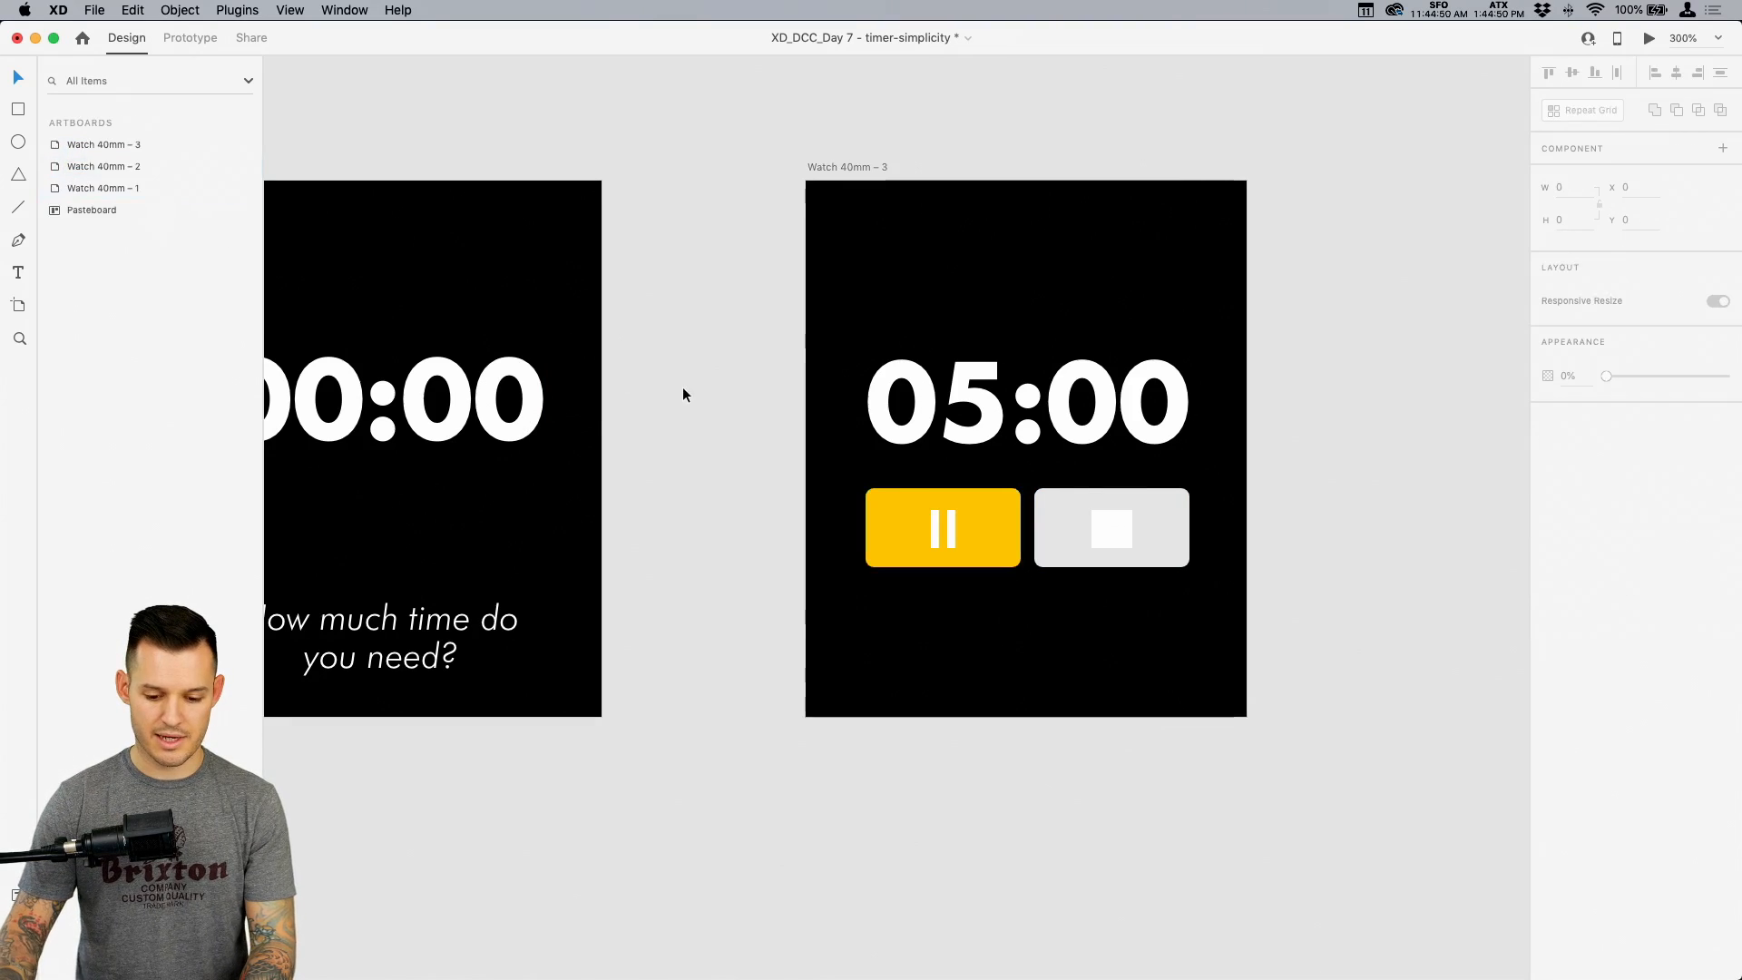
{"action": "left_click_drag", "start_coordinate": [706, 421], "coordinate": [444, 441]}
{"action": "key", "text": "super+minus"}
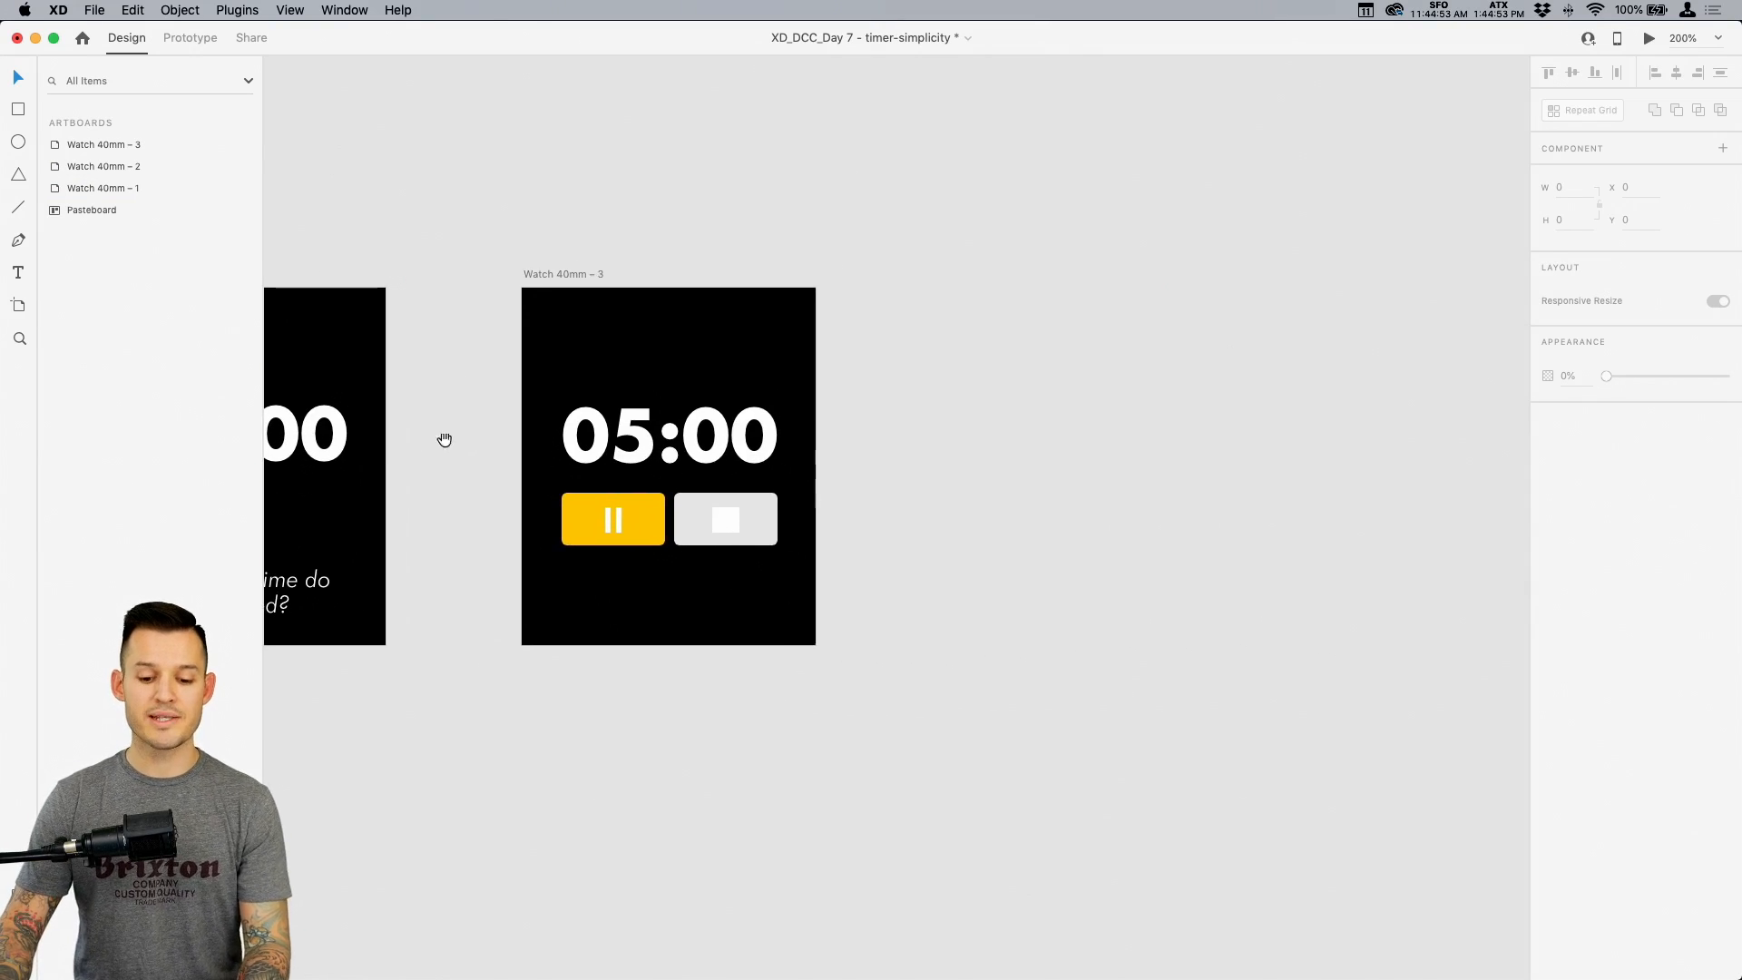
Link the START artboard to the 00:00 prompt artboard with a prototype interaction
{"action": "left_click", "coordinate": [557, 281]}
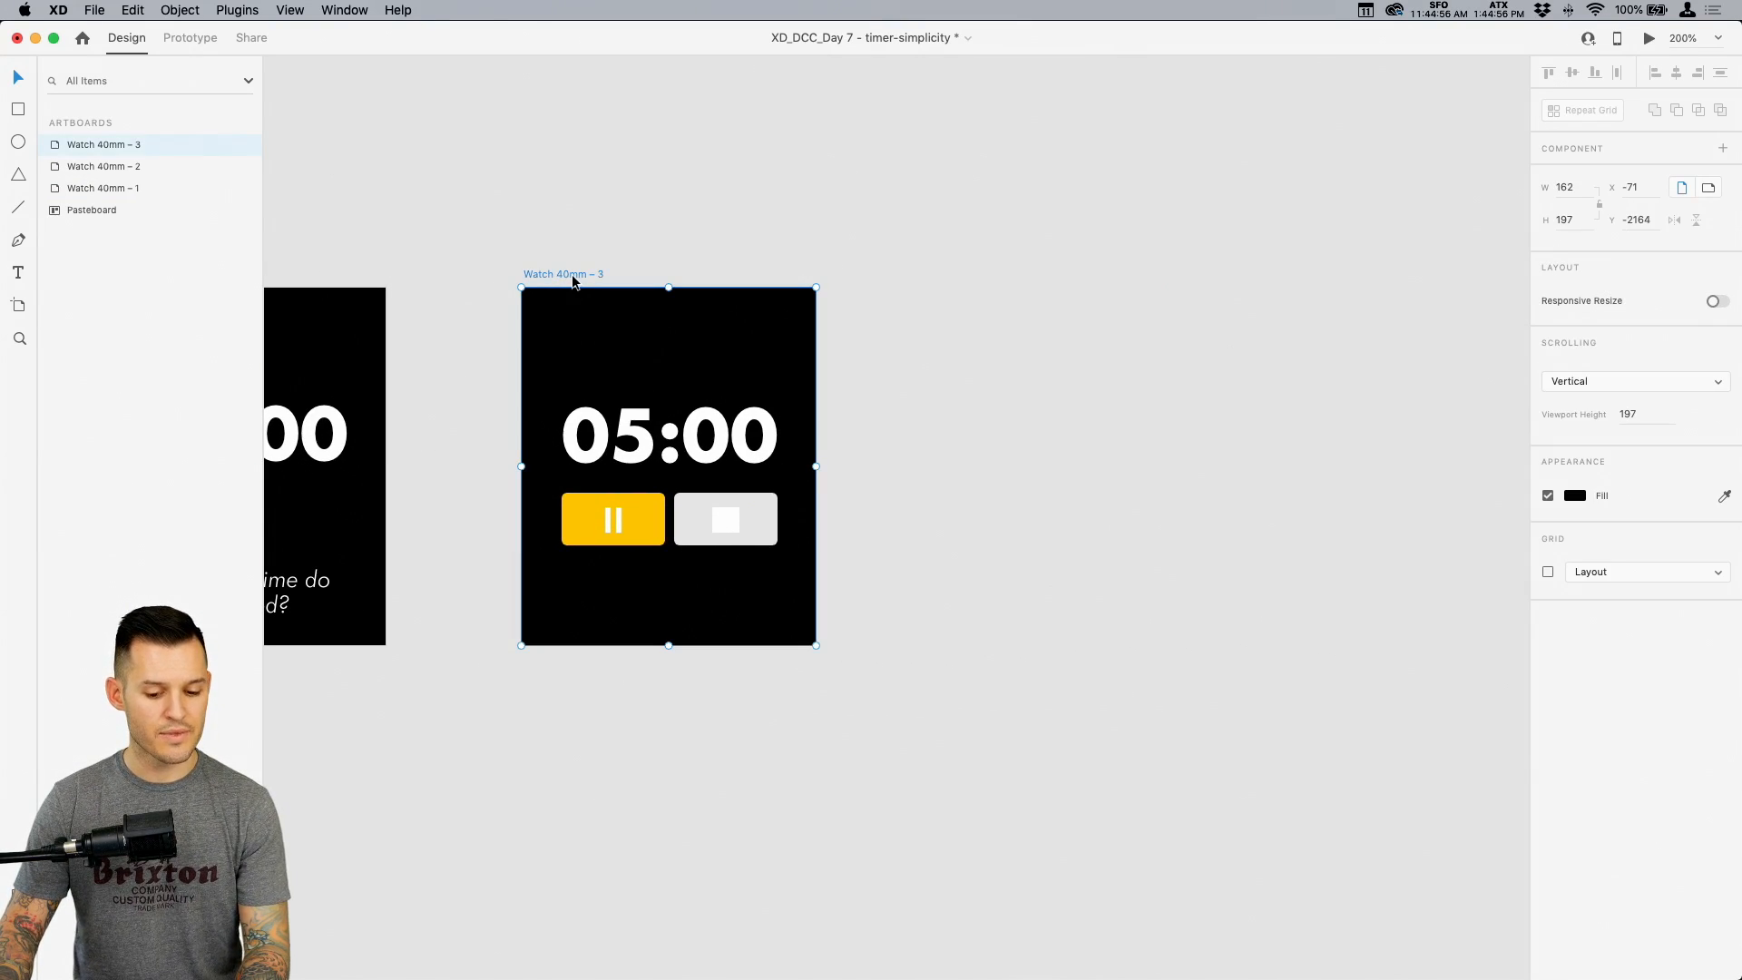
{"action": "key", "text": "super+minus"}
{"action": "left_click_drag", "start_coordinate": [624, 292], "coordinate": [780, 288]}
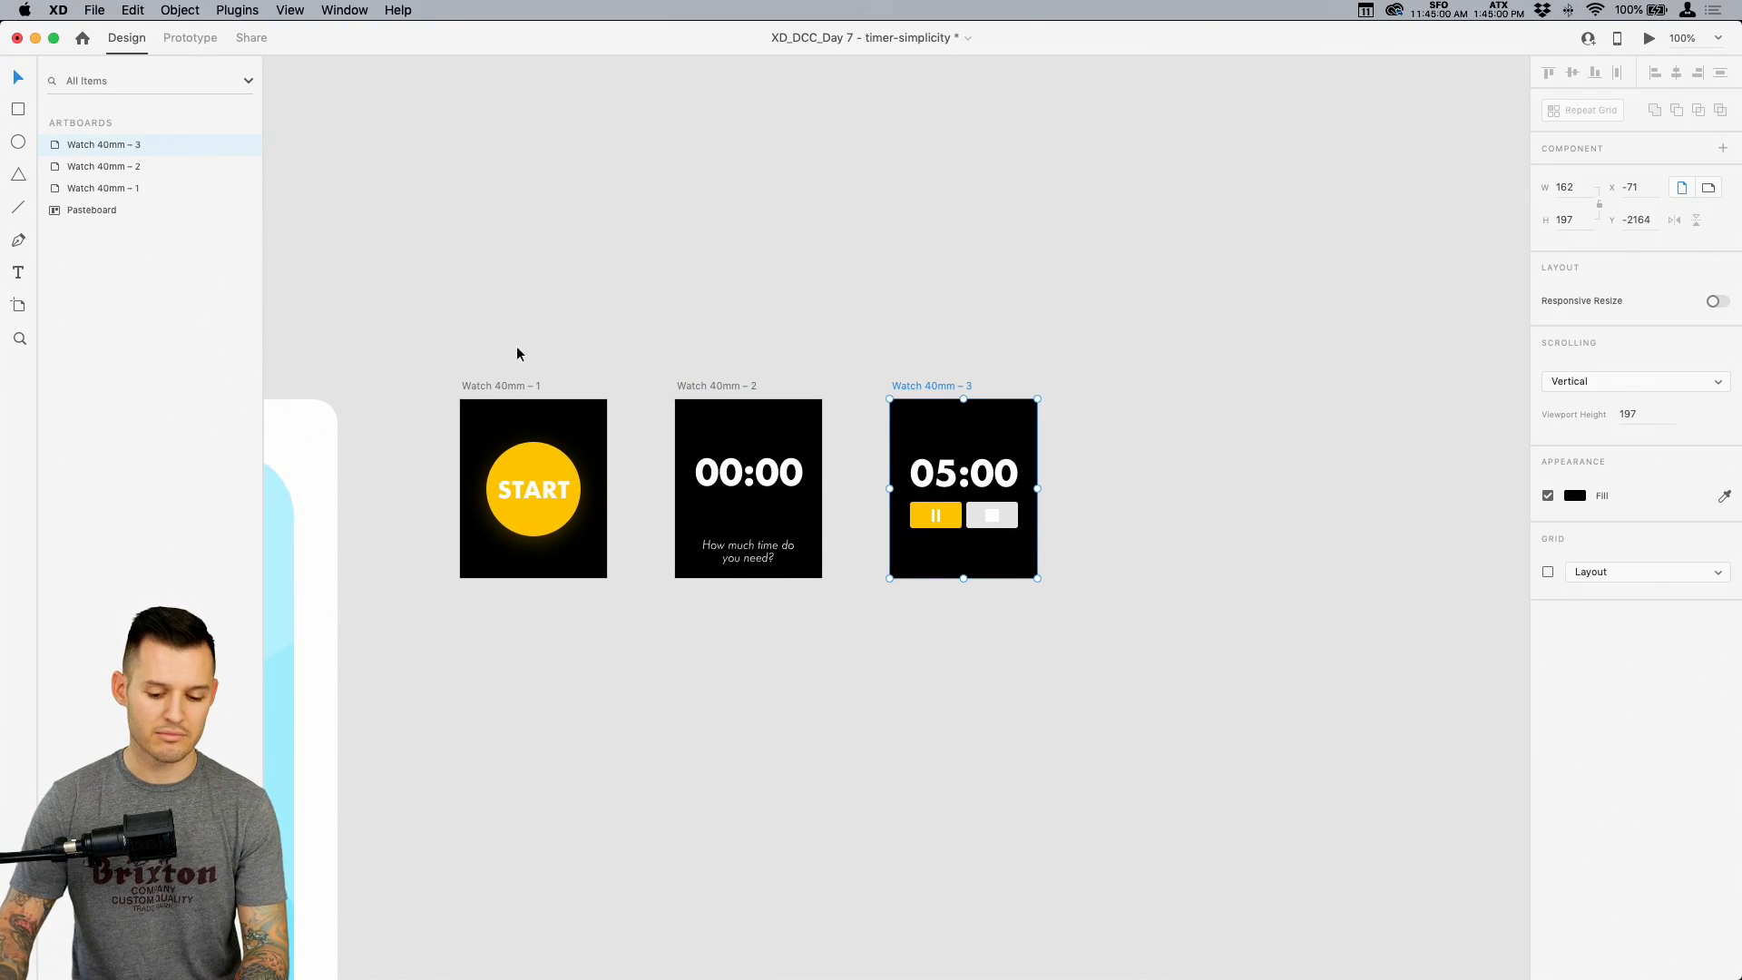
{"action": "left_click_drag", "start_coordinate": [537, 314], "coordinate": [1209, 636]}
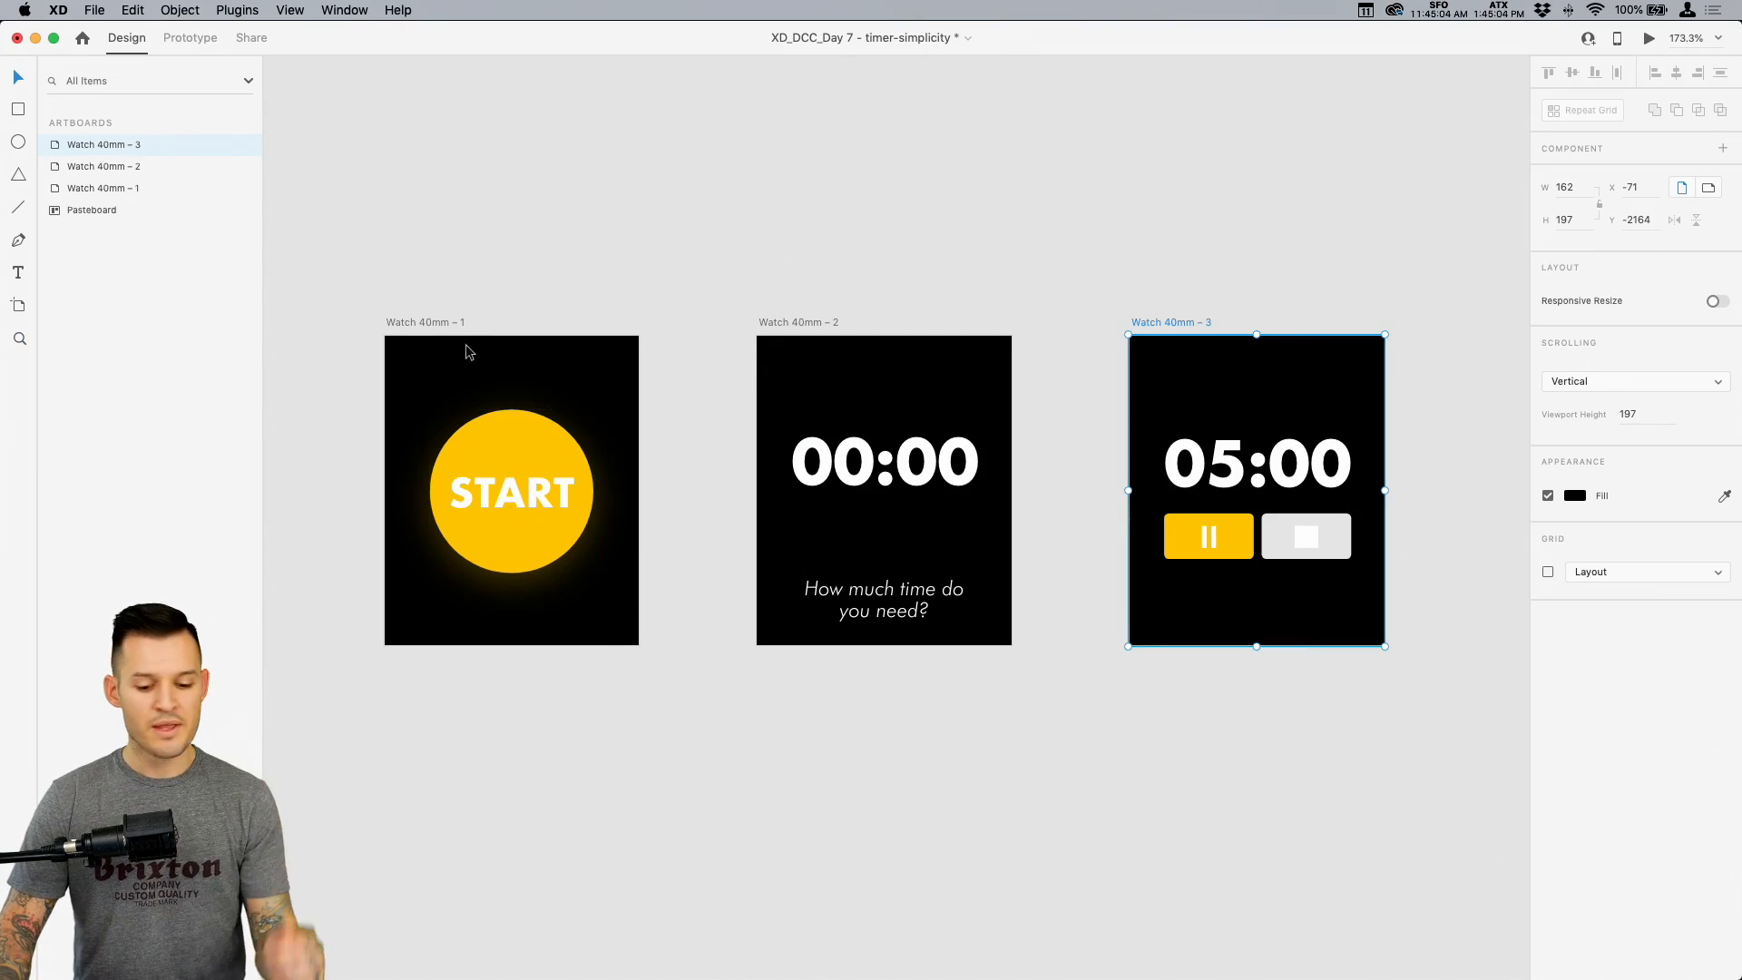
{"action": "left_click", "coordinate": [481, 450]}
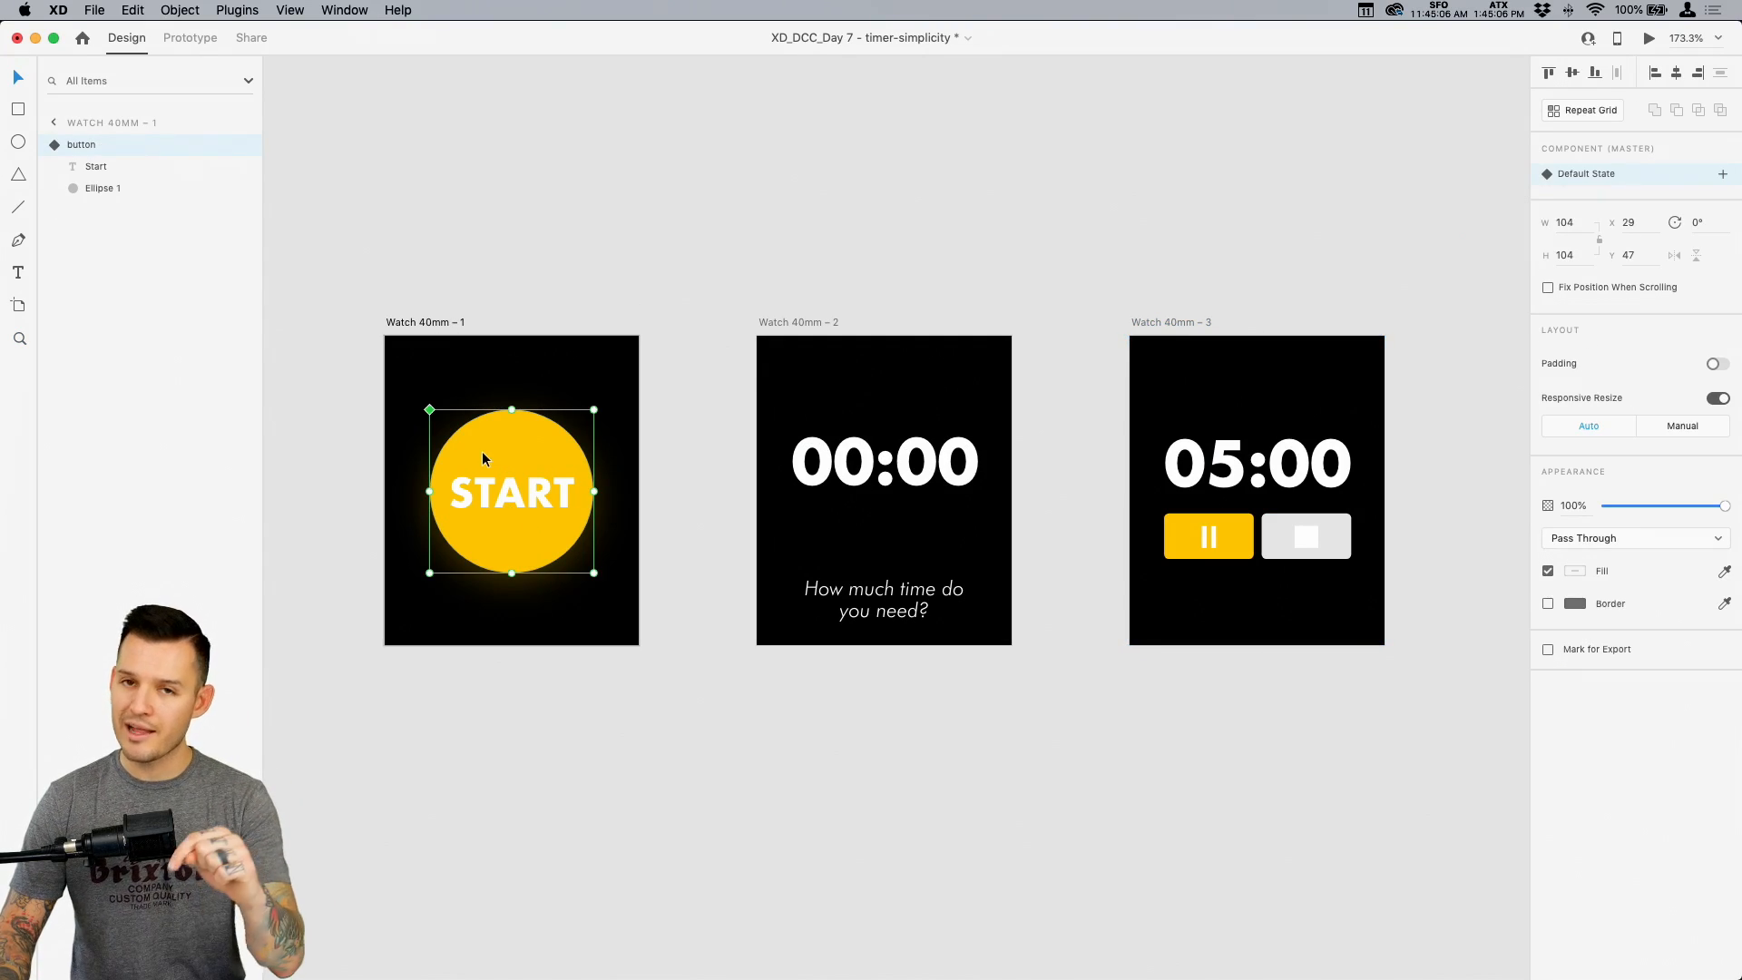
{"action": "left_click", "coordinate": [441, 324]}
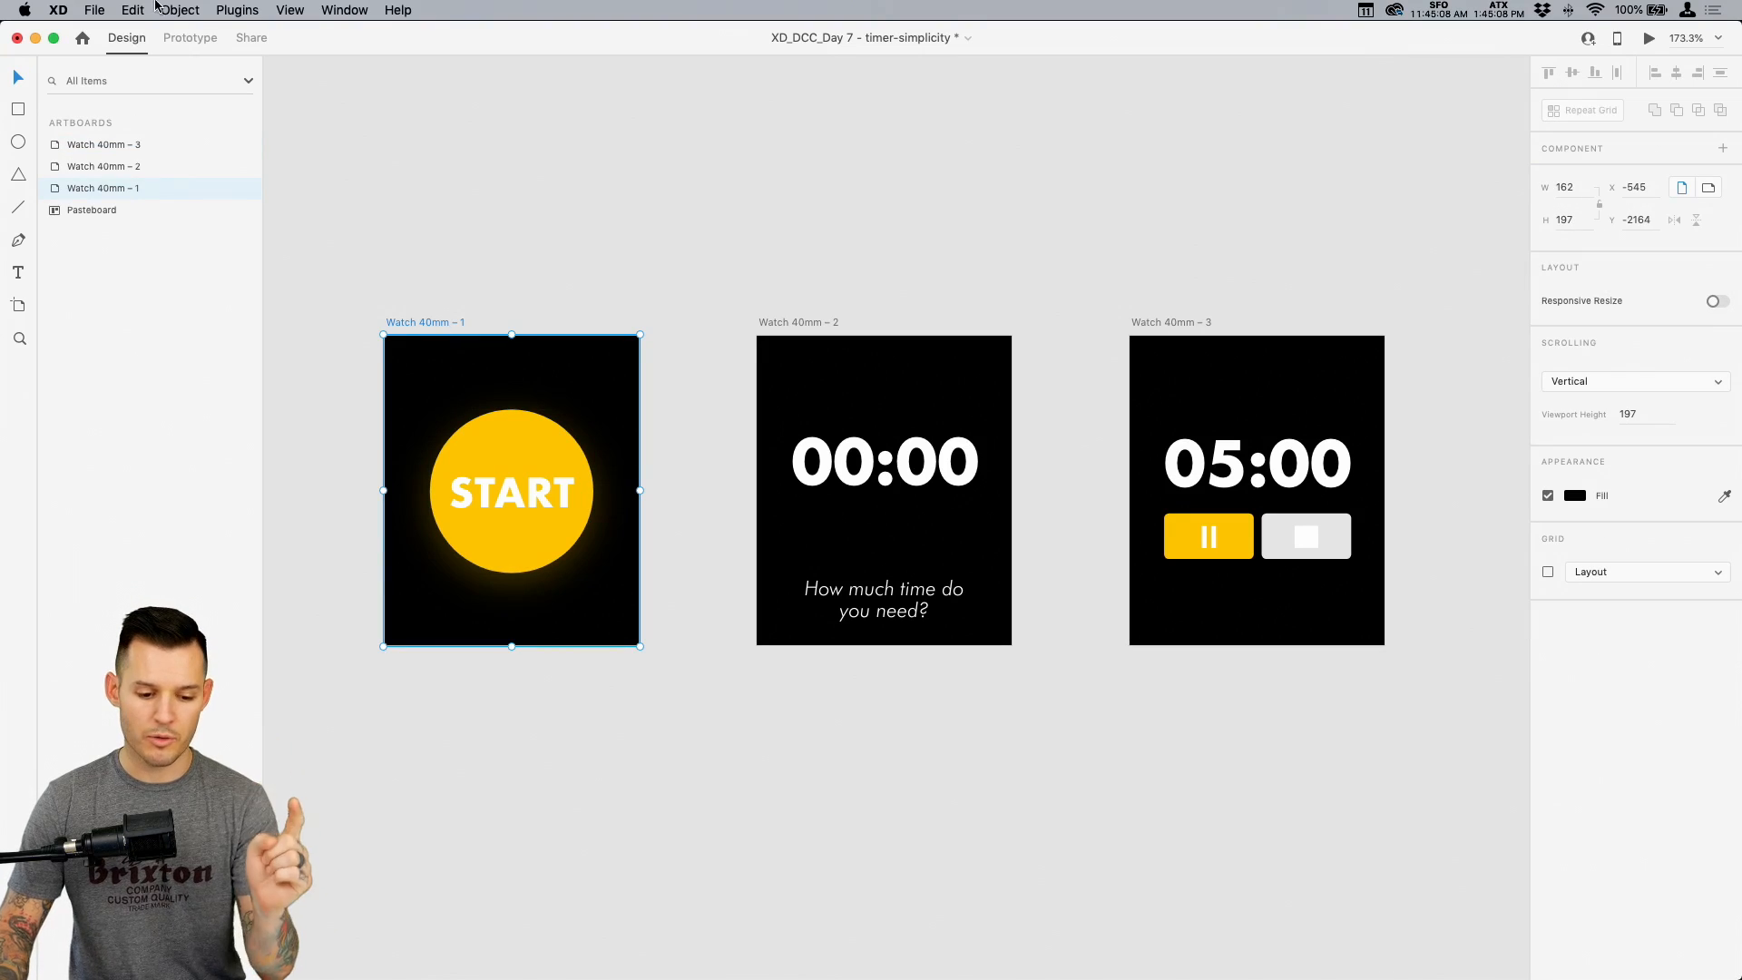
{"action": "left_click", "coordinate": [192, 38]}
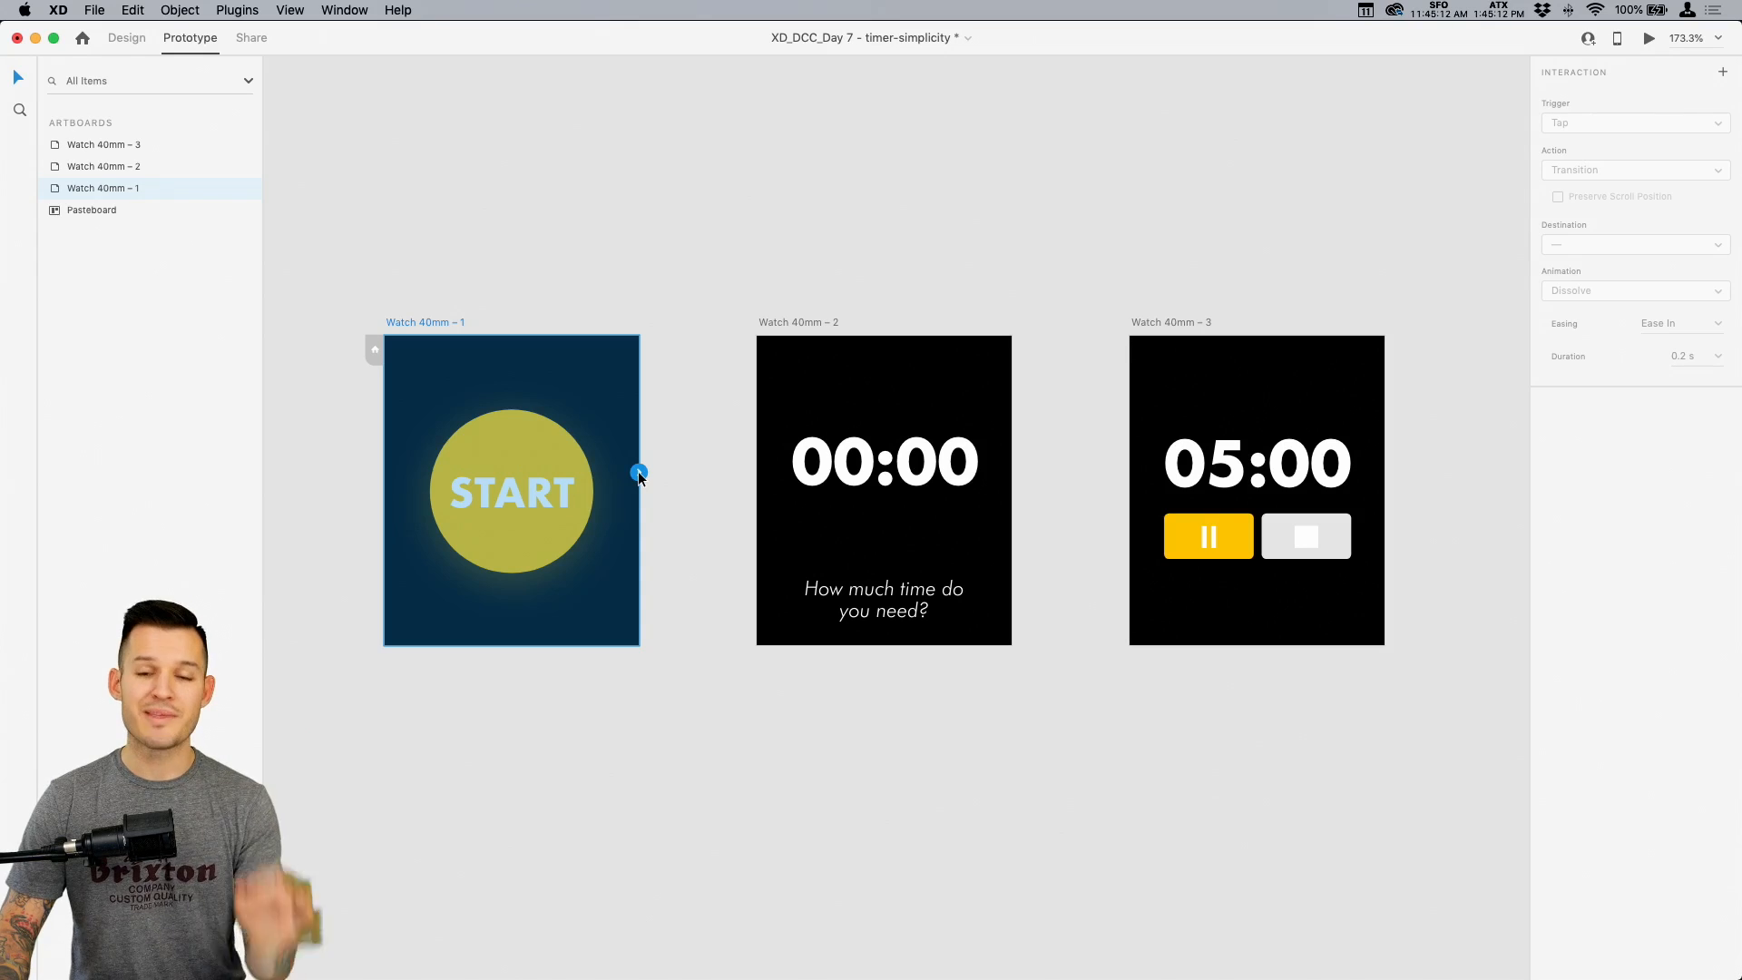
{"action": "left_click_drag", "start_coordinate": [639, 472], "coordinate": [780, 436]}
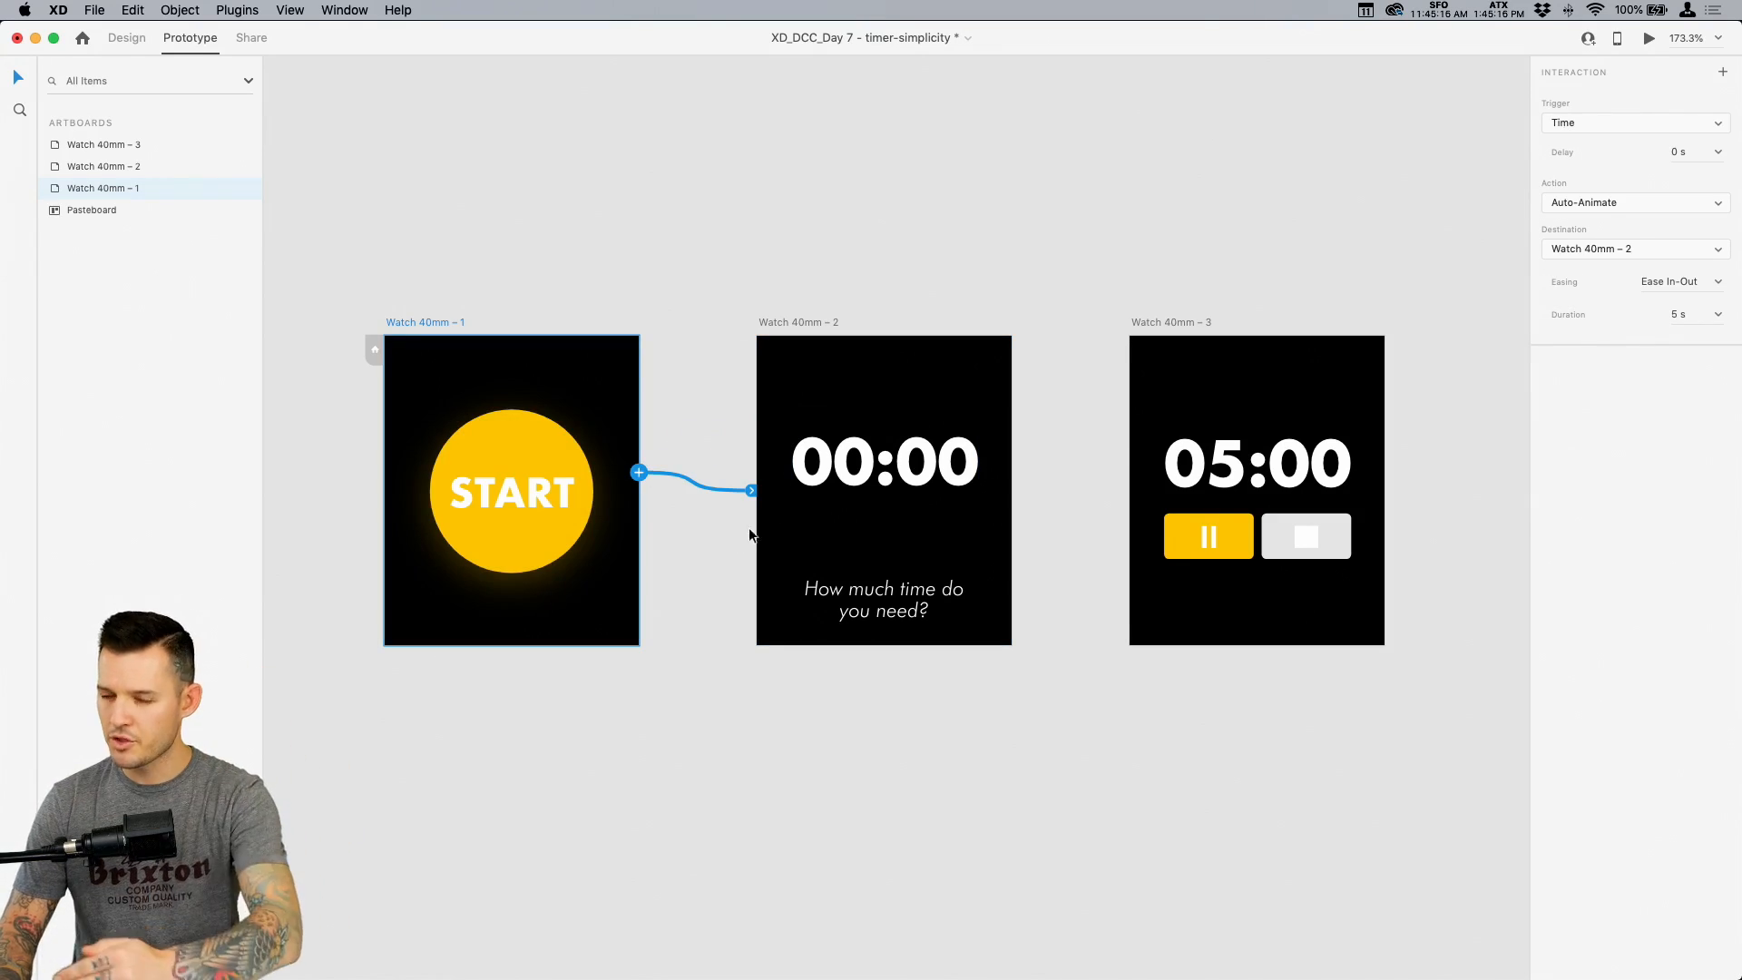
Set the START artboard's interaction to a Voice trigger with the command "start"
{"action": "left_click", "coordinate": [1632, 124]}
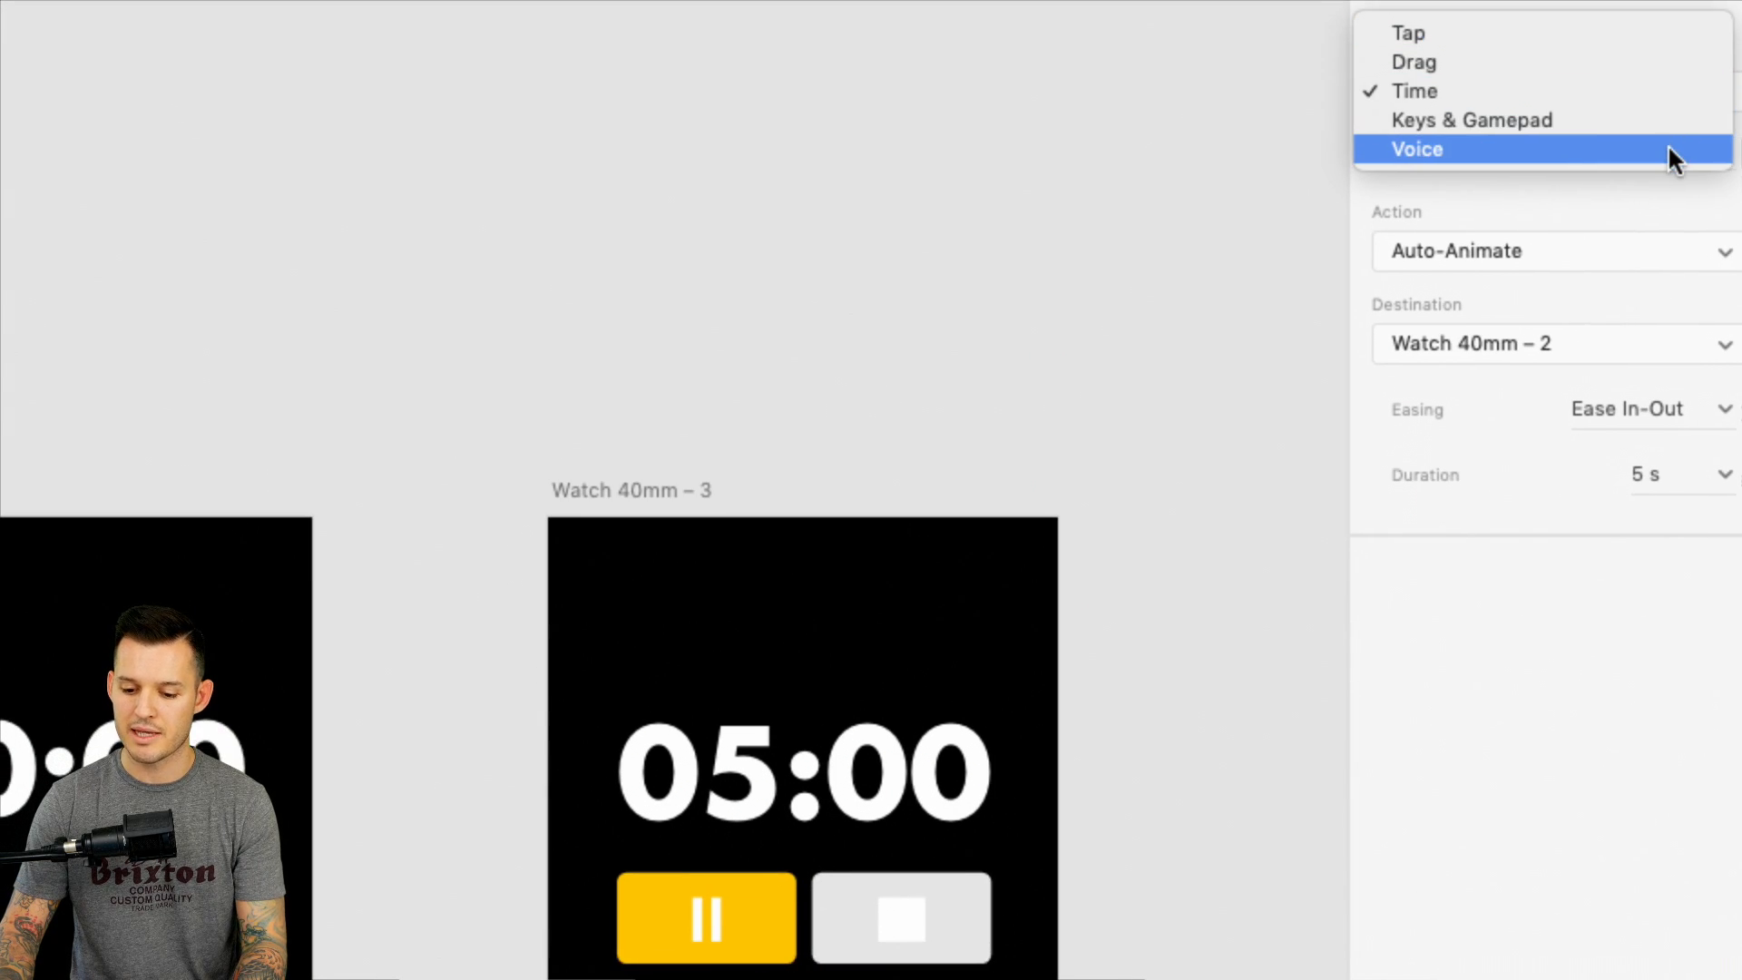
{"action": "left_click", "coordinate": [1667, 145]}
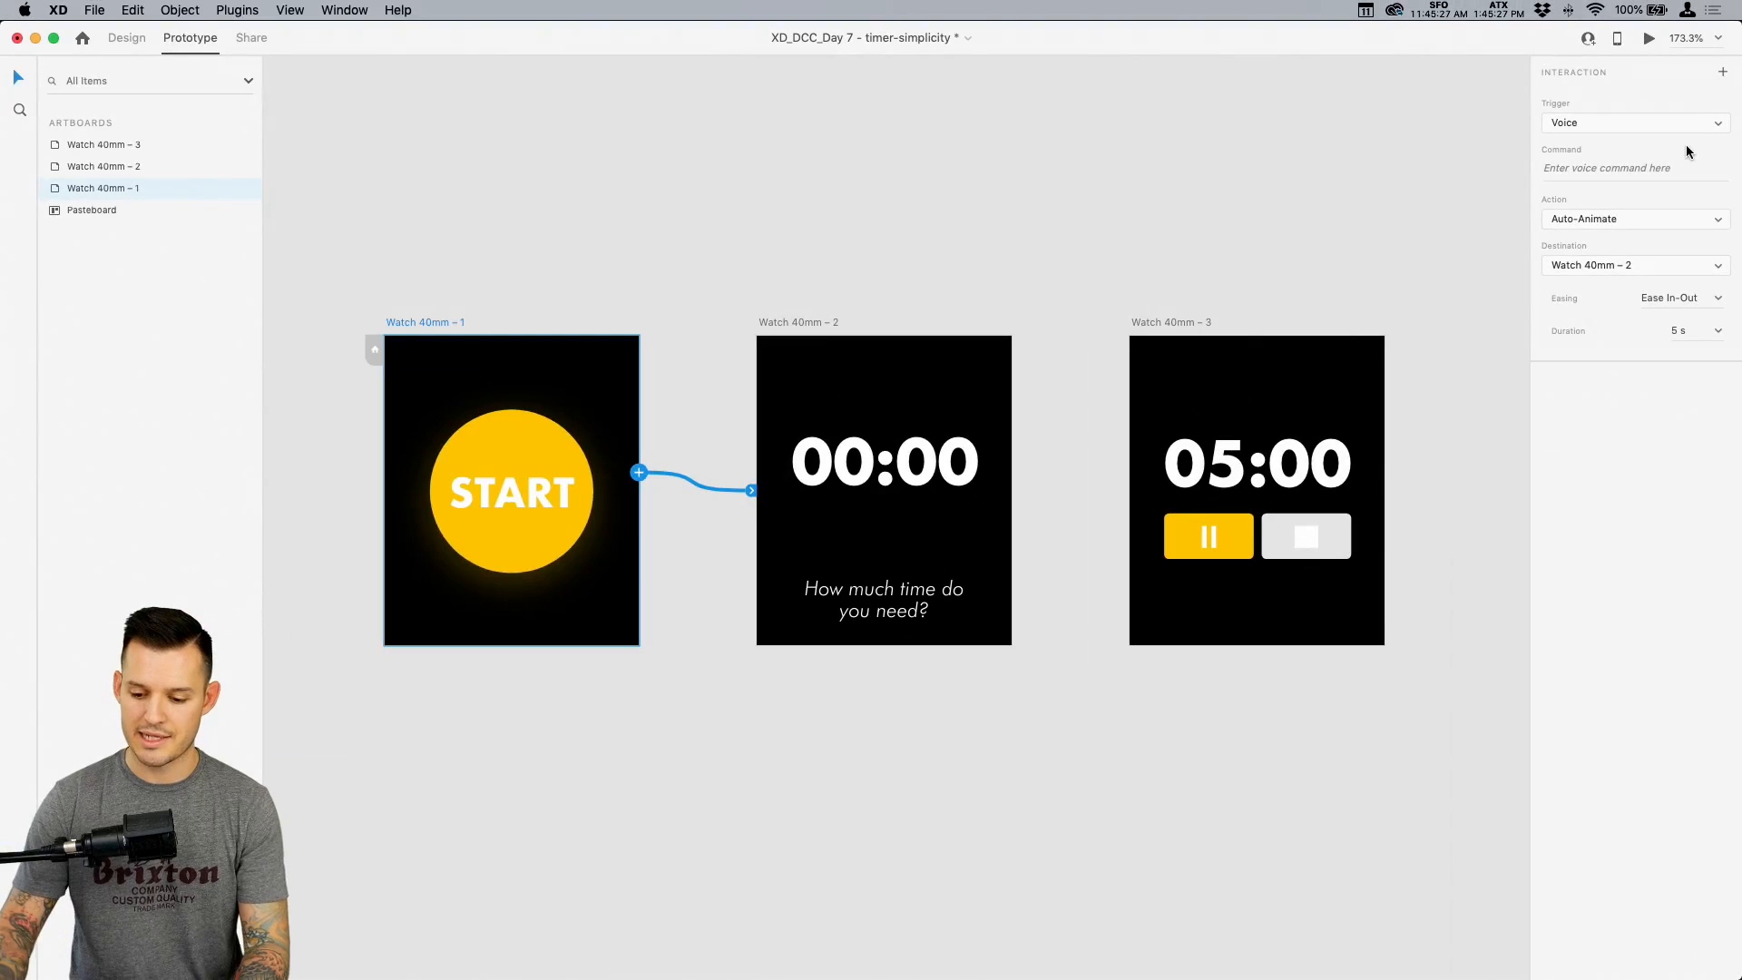
{"action": "left_click", "coordinate": [1631, 168]}
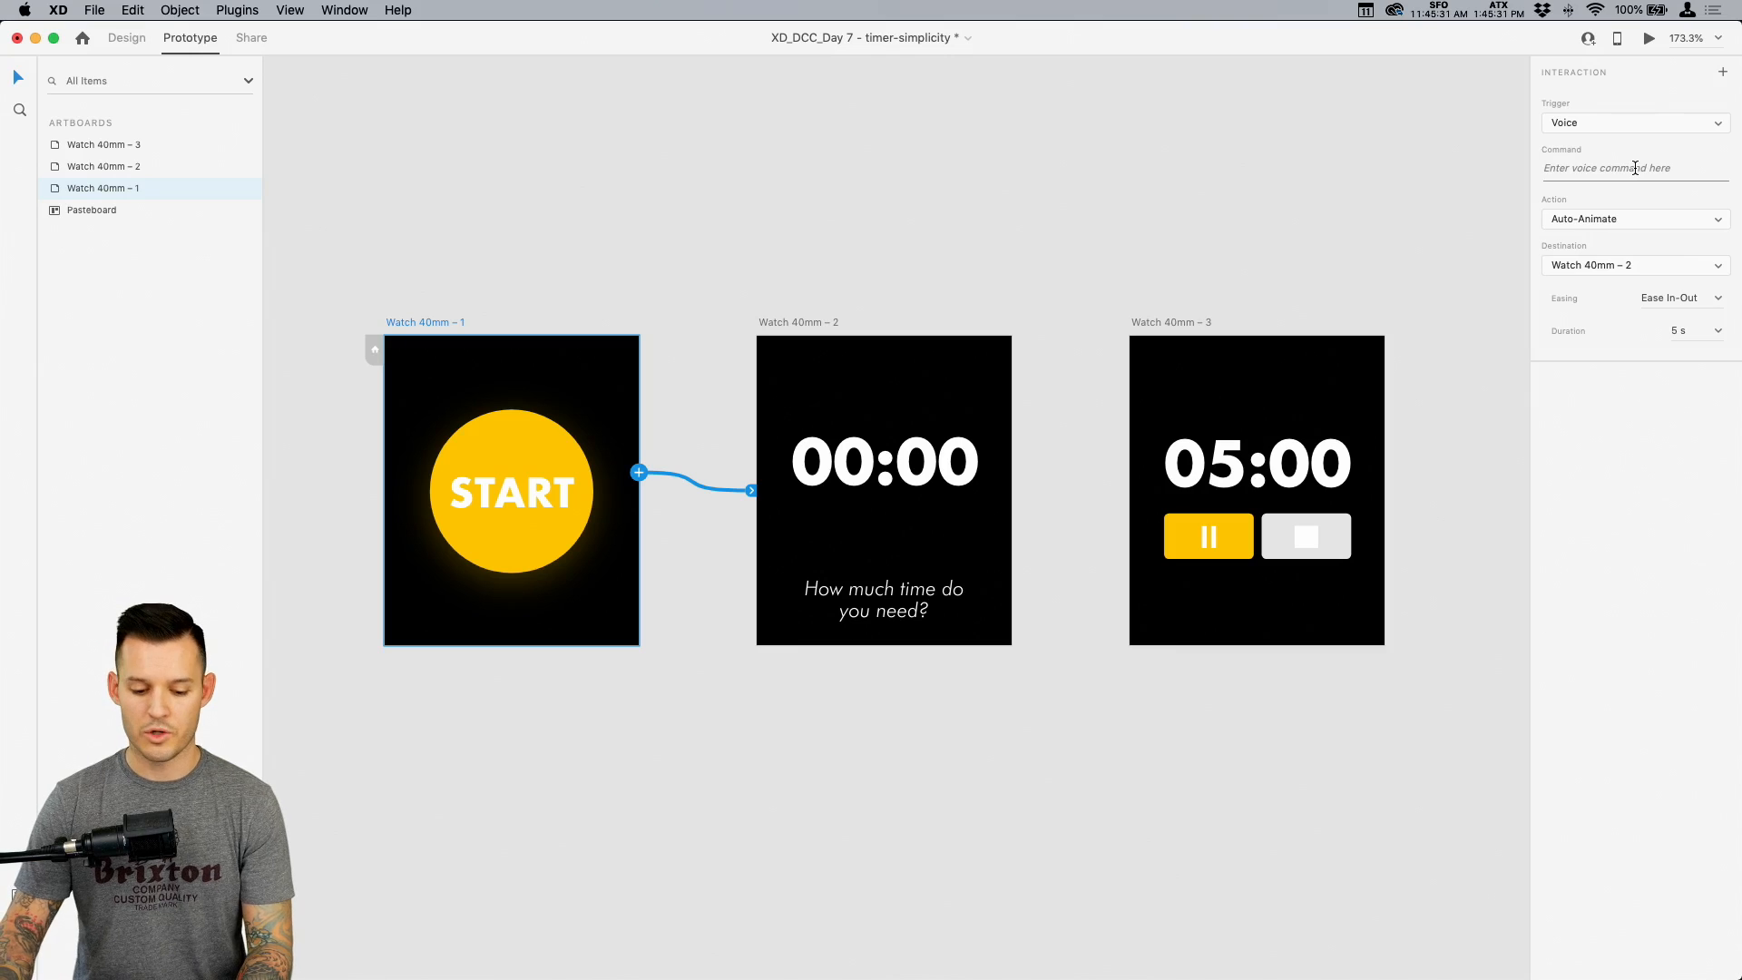
{"action": "type", "text": "start"}
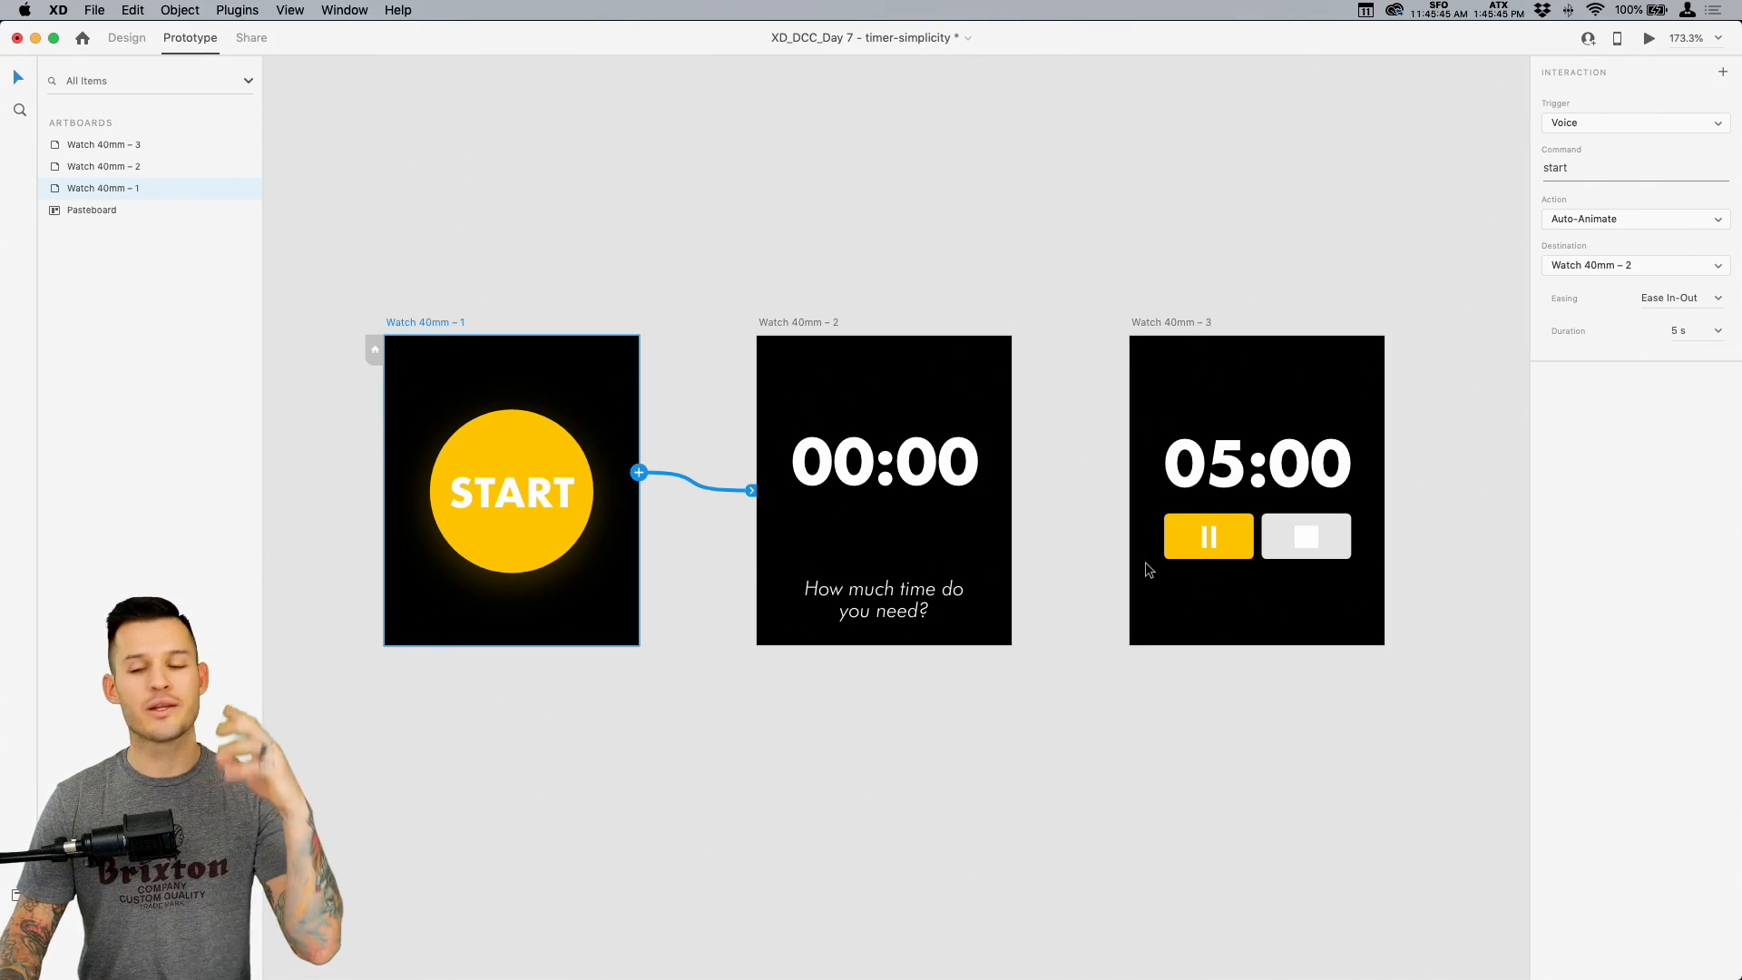
Copy the START button onto the 00:00 artboard and move the copy up across the artboard's upper edge to Y -84
{"action": "left_click", "coordinate": [486, 513]}
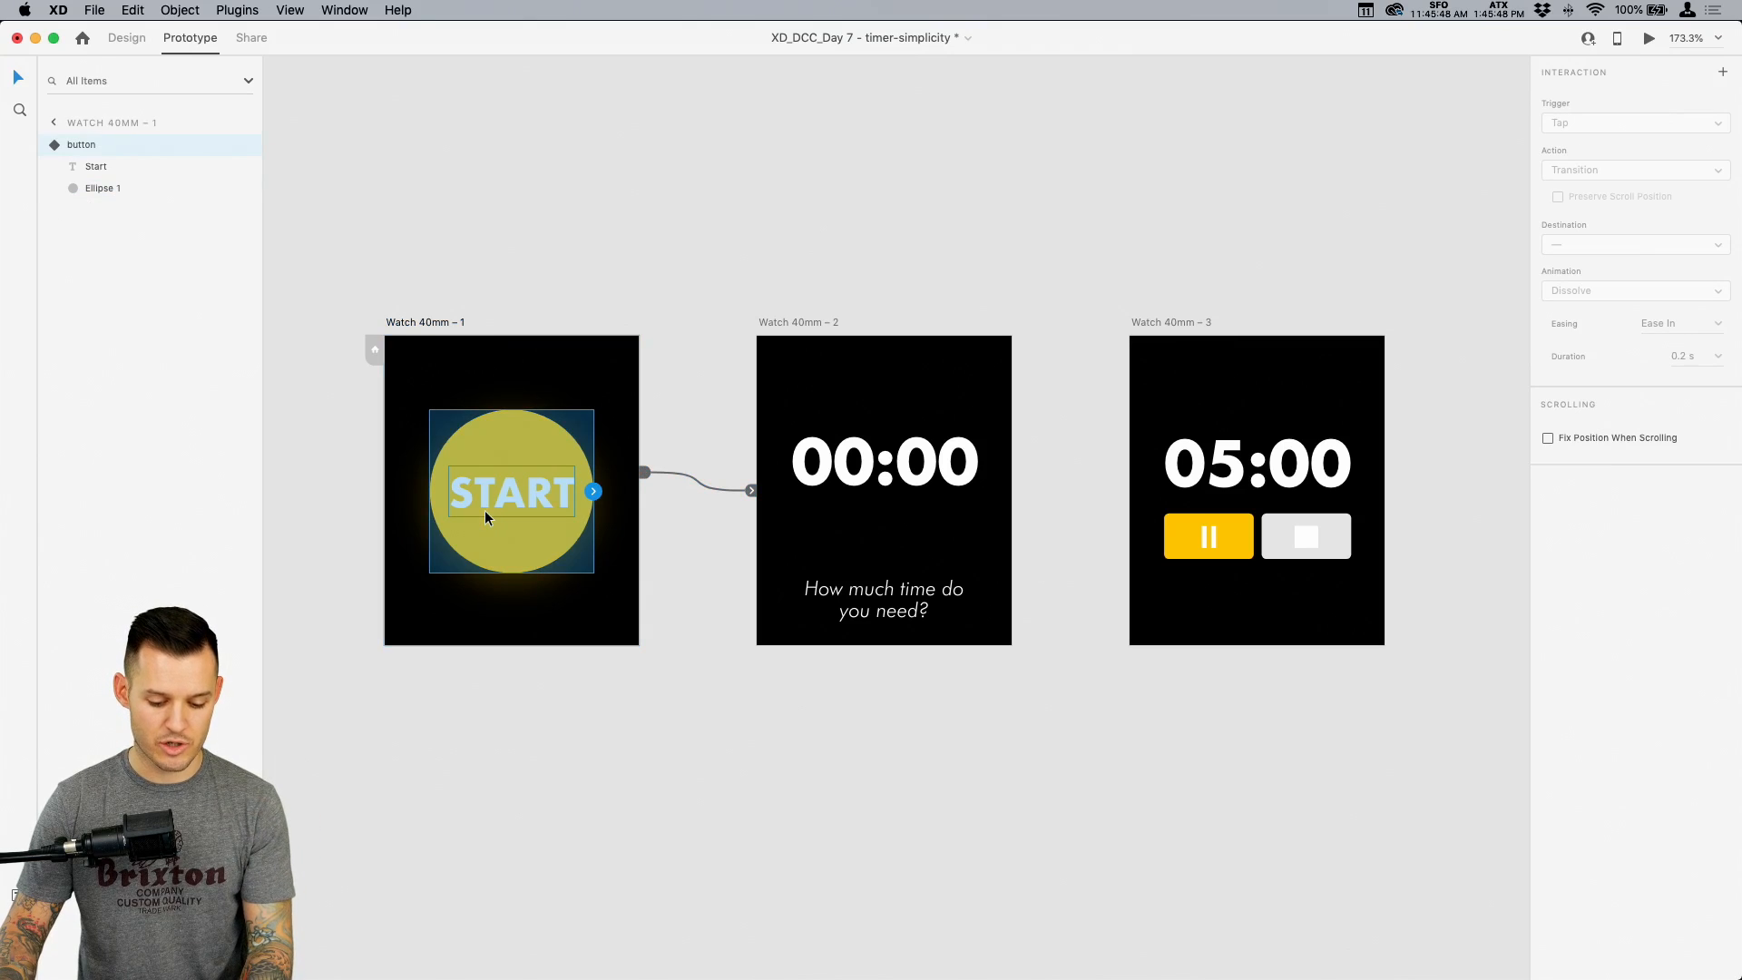
{"action": "left_click", "coordinate": [910, 468]}
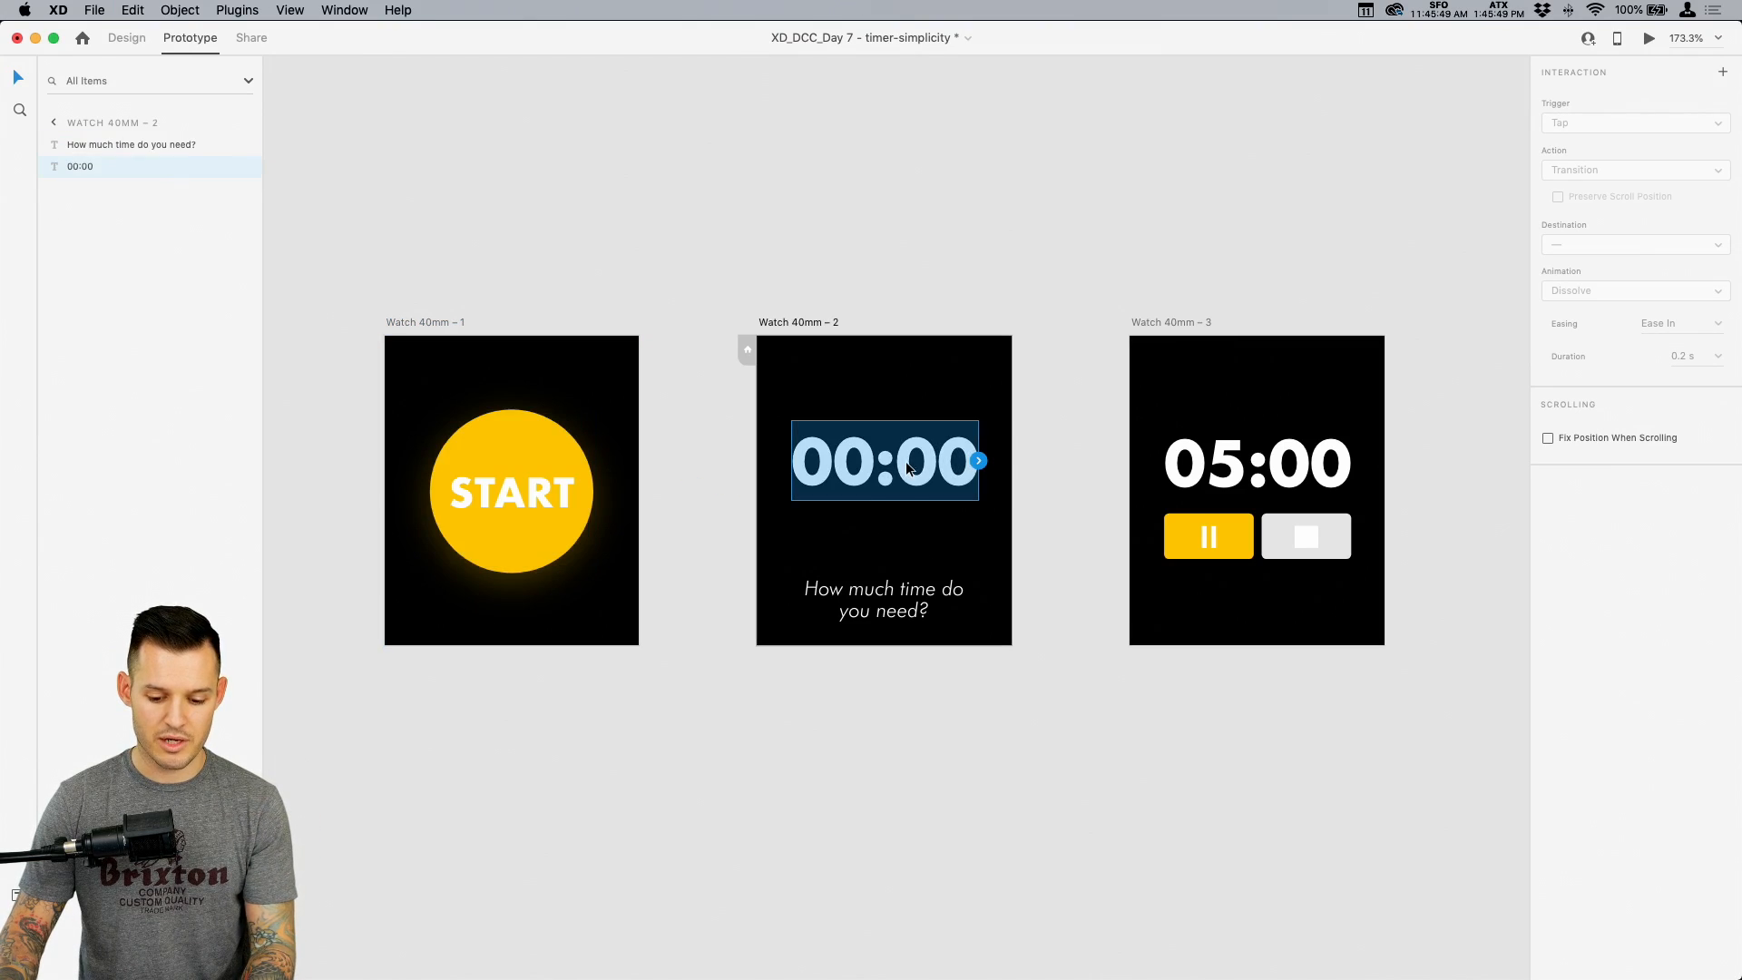
{"action": "key", "text": "super+v"}
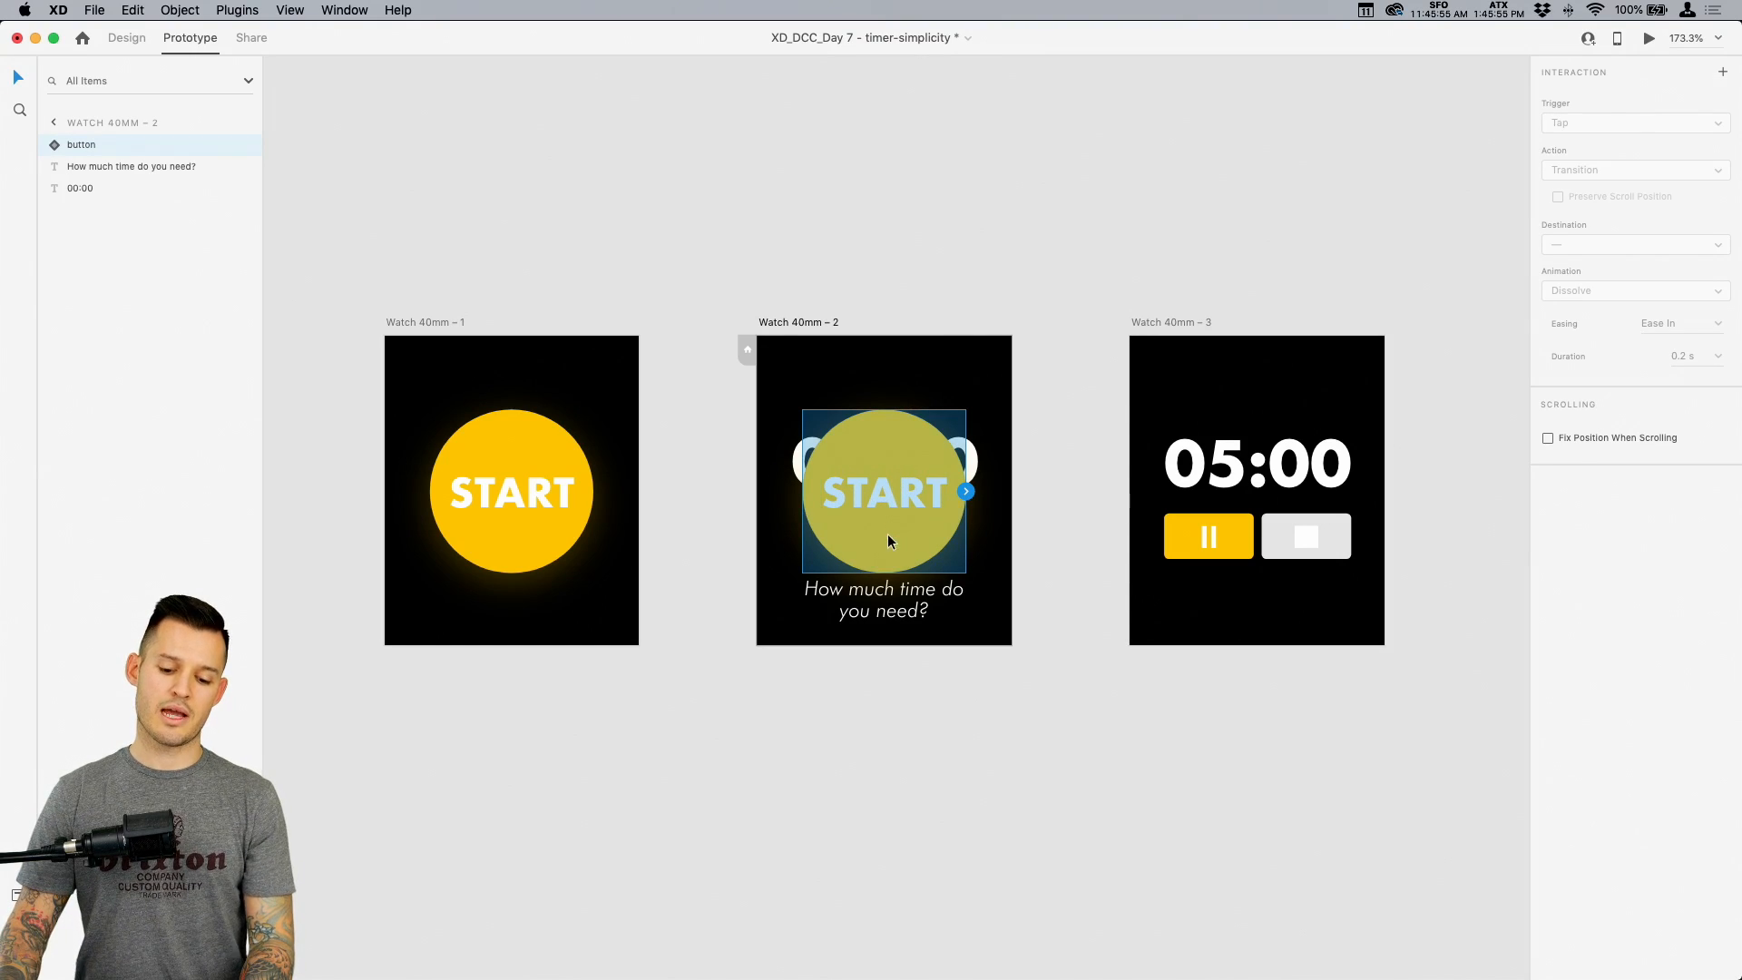
{"action": "left_click_drag", "start_coordinate": [888, 541], "coordinate": [896, 334]}
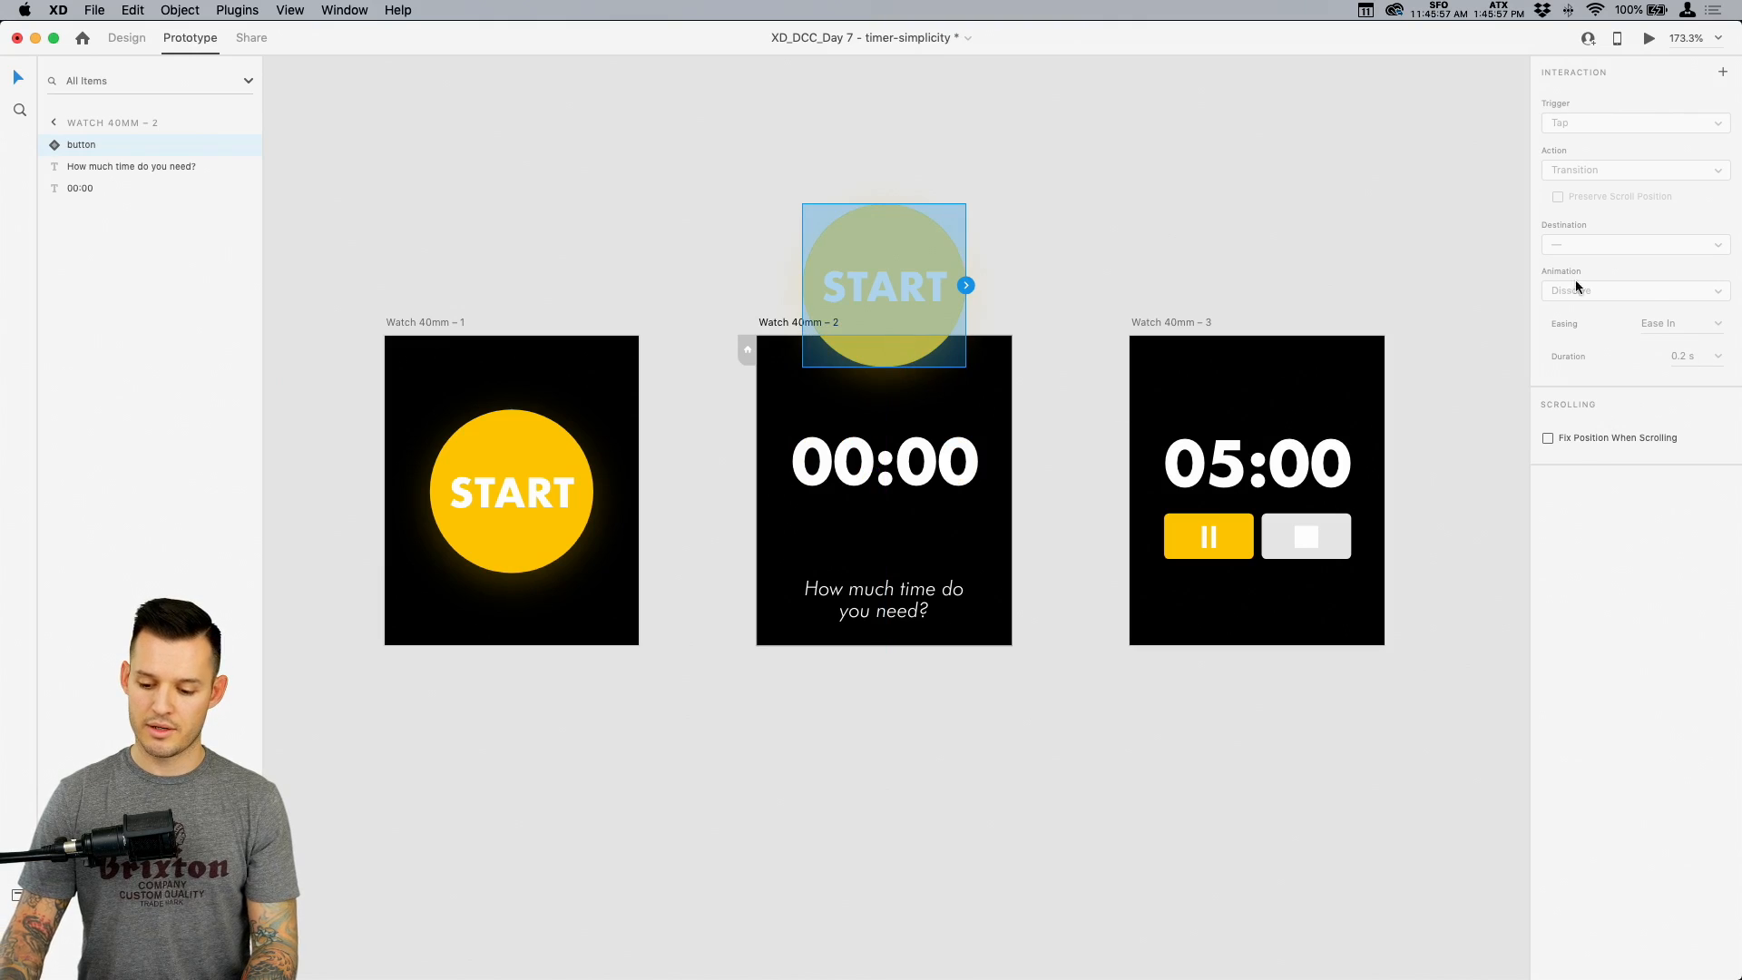
Set the opacity of the START button copy on the 00:00 artboard to 0%
{"action": "left_click", "coordinate": [127, 38]}
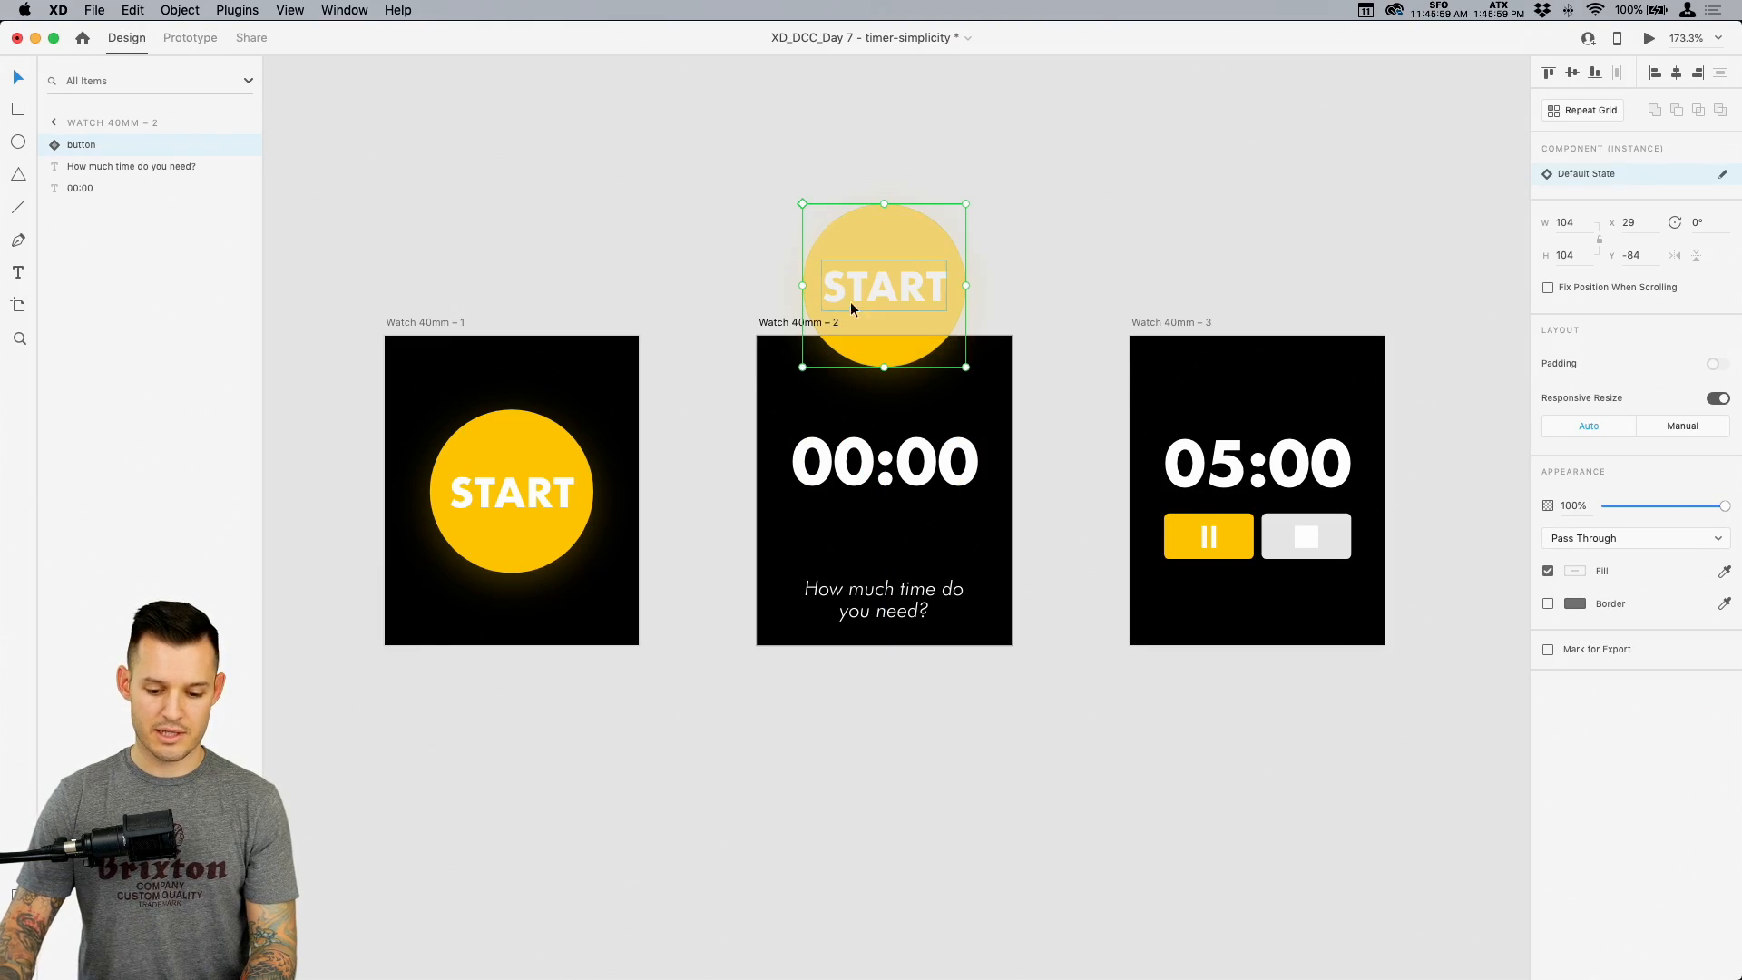
{"action": "left_click_drag", "start_coordinate": [1724, 505], "coordinate": [1558, 524]}
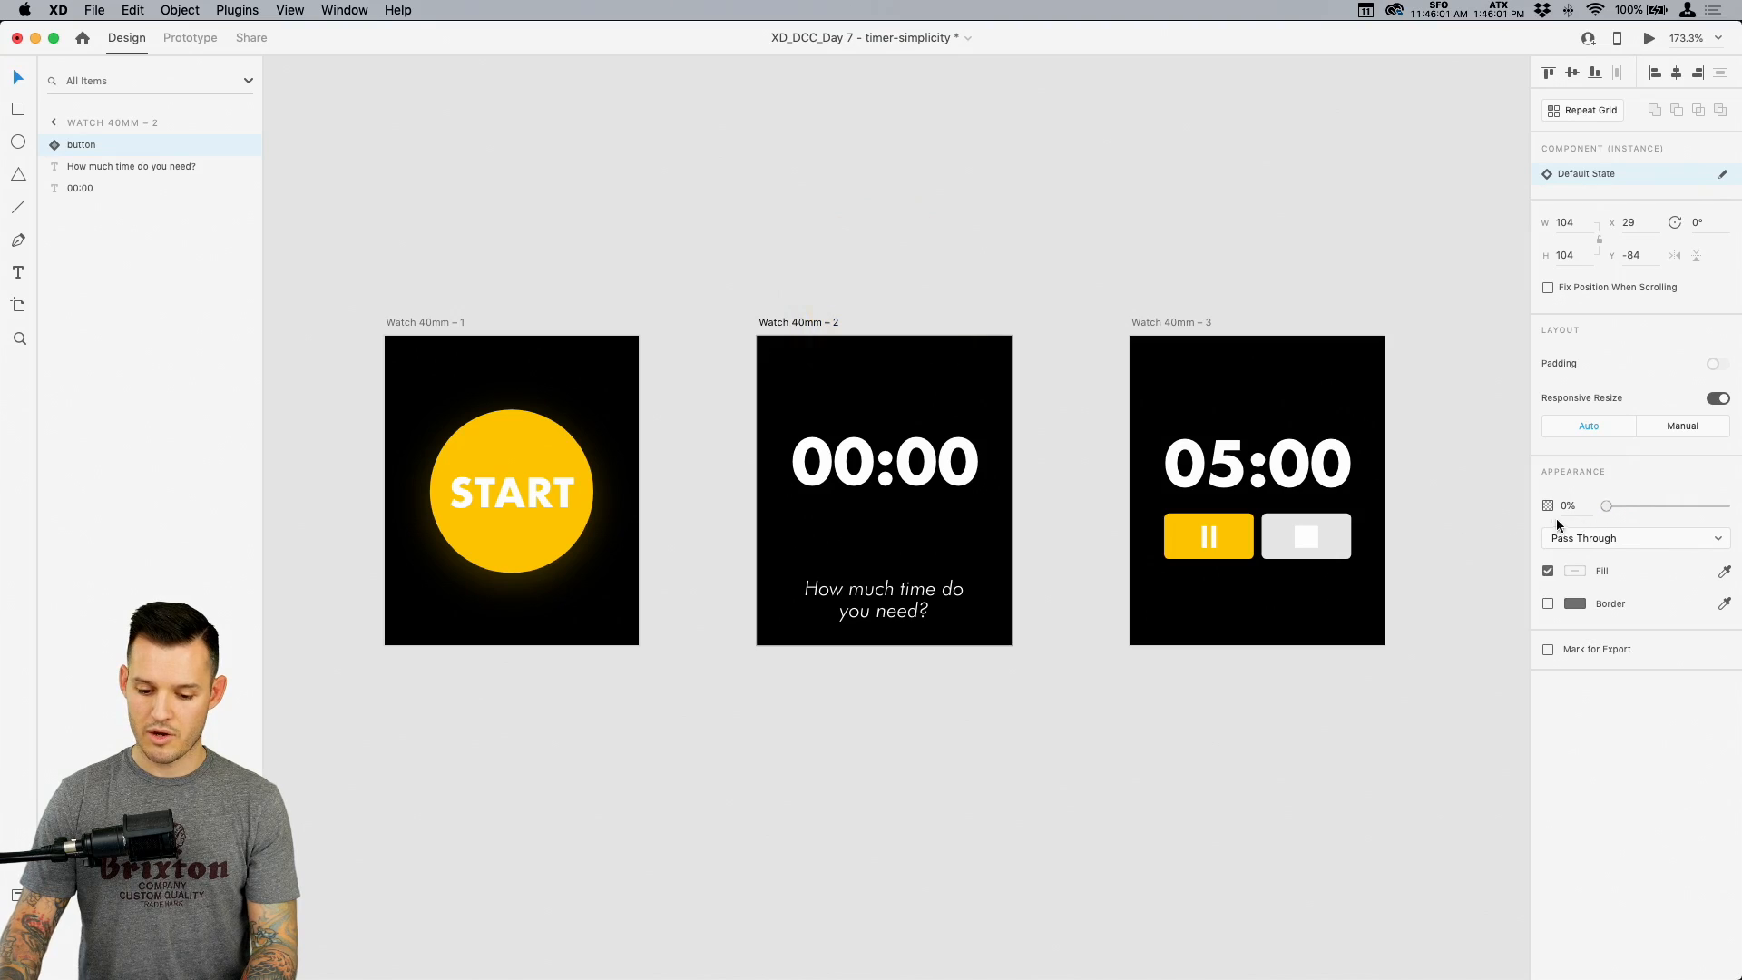
{"action": "left_click_drag", "start_coordinate": [898, 354], "coordinate": [900, 334]}
{"action": "left_click", "coordinate": [932, 468]}
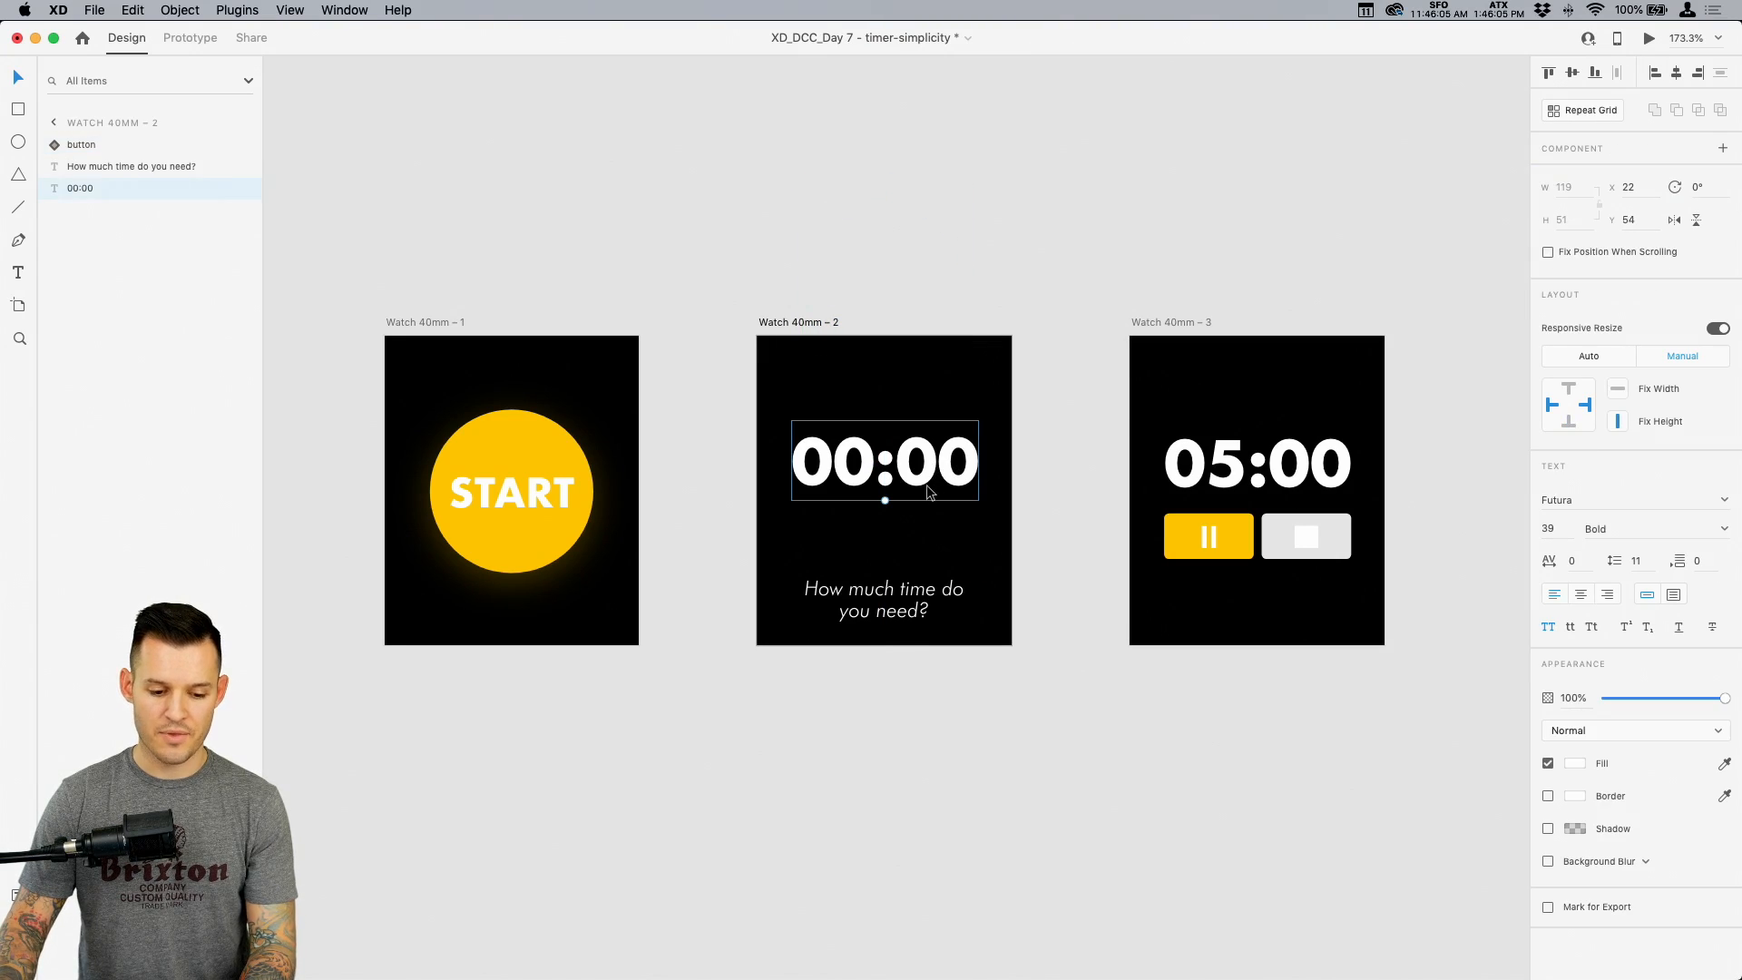
{"action": "left_click", "coordinate": [891, 598], "text": "shift"}
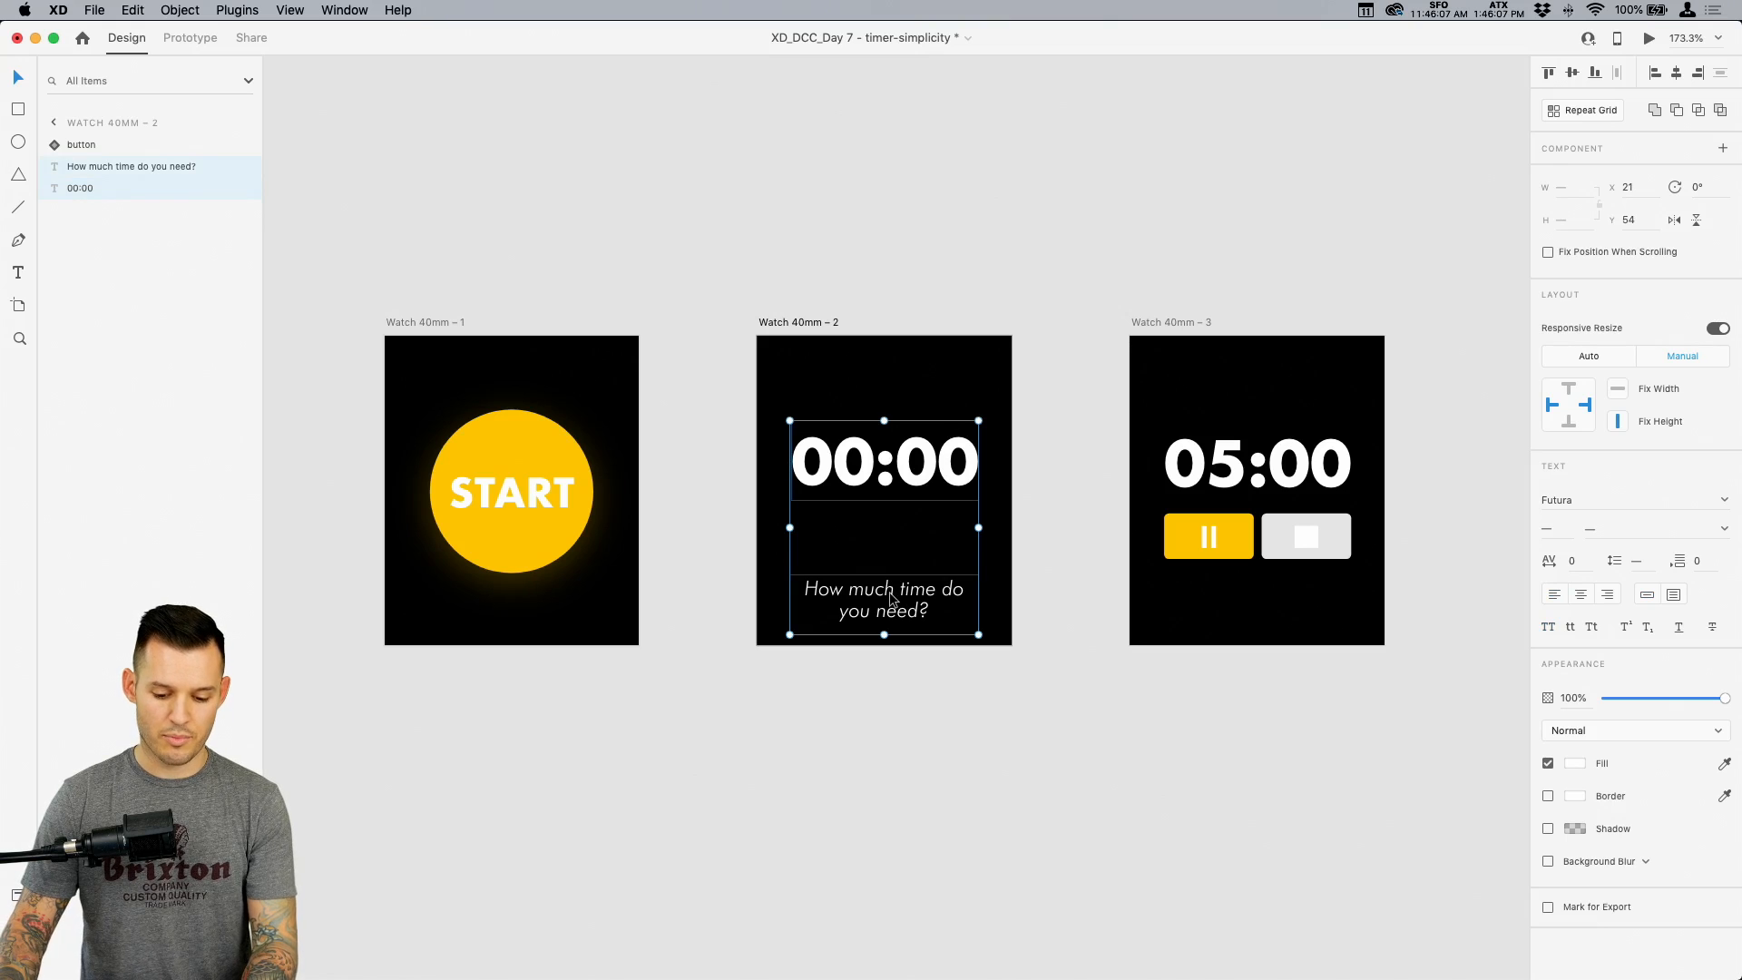
{"action": "left_click", "coordinate": [528, 496]}
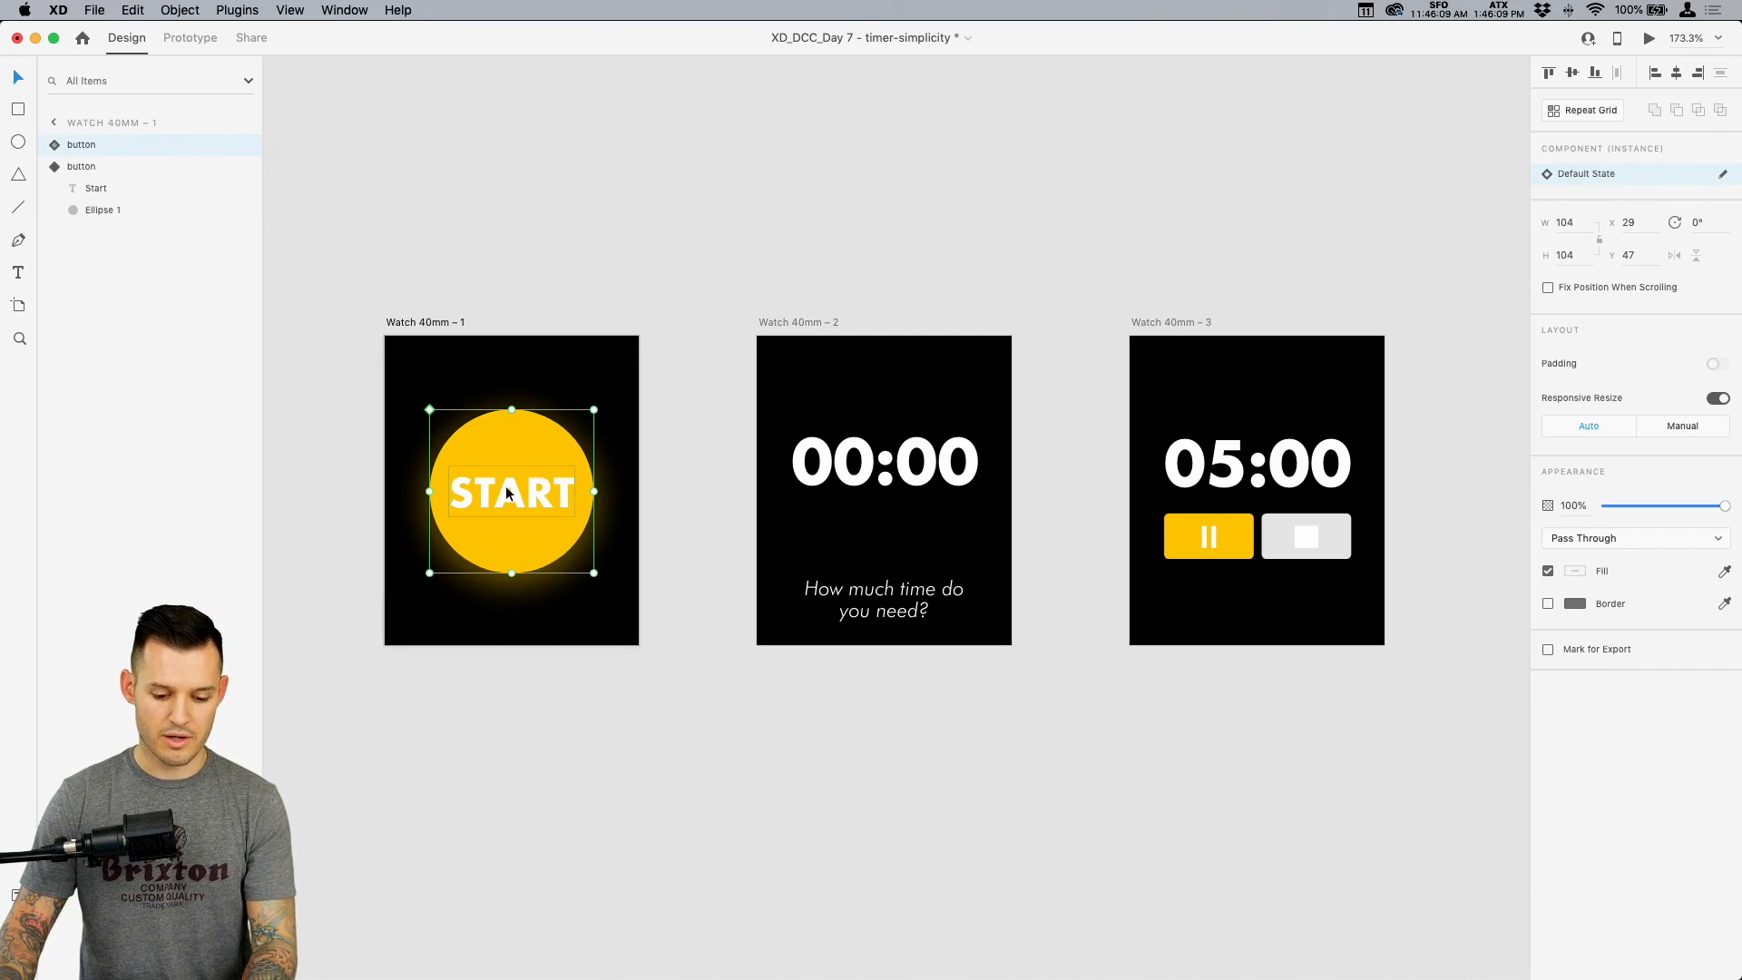
{"action": "key", "text": "super+z"}
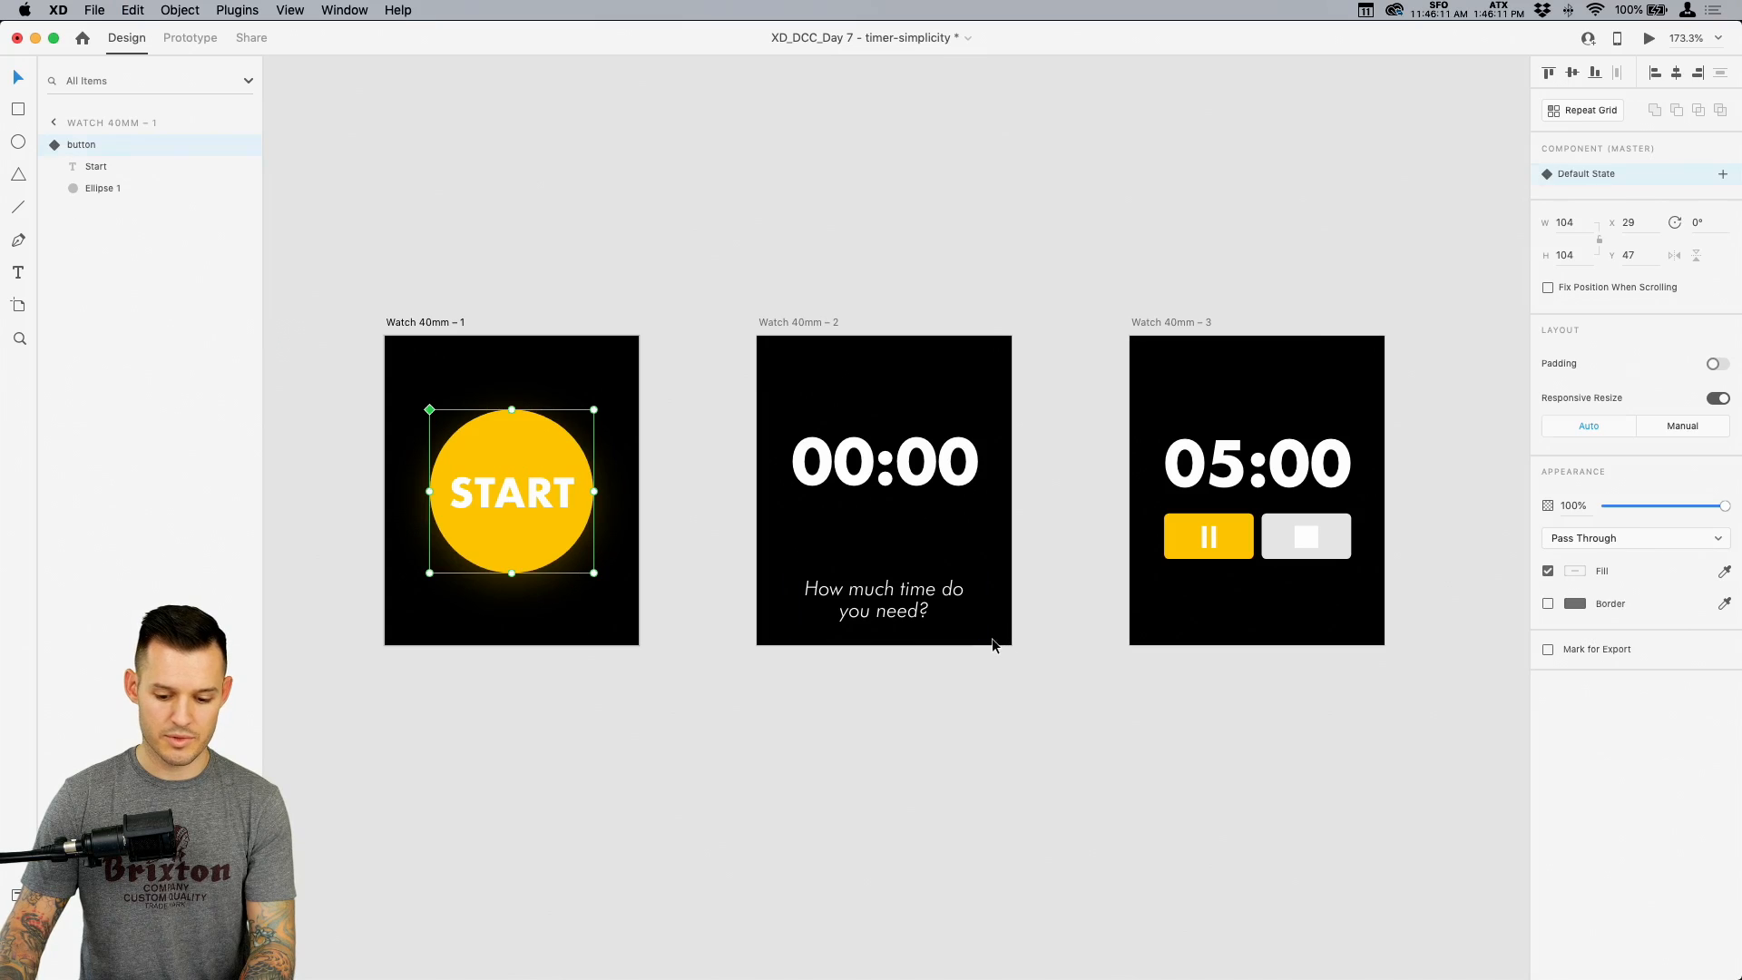
Copy the 00:00 text and the "How much time do you need?" prompt onto the START artboard
{"action": "left_click", "coordinate": [912, 606]}
{"action": "left_click", "coordinate": [907, 490], "text": "shift"}
{"action": "key", "text": "super+c"}
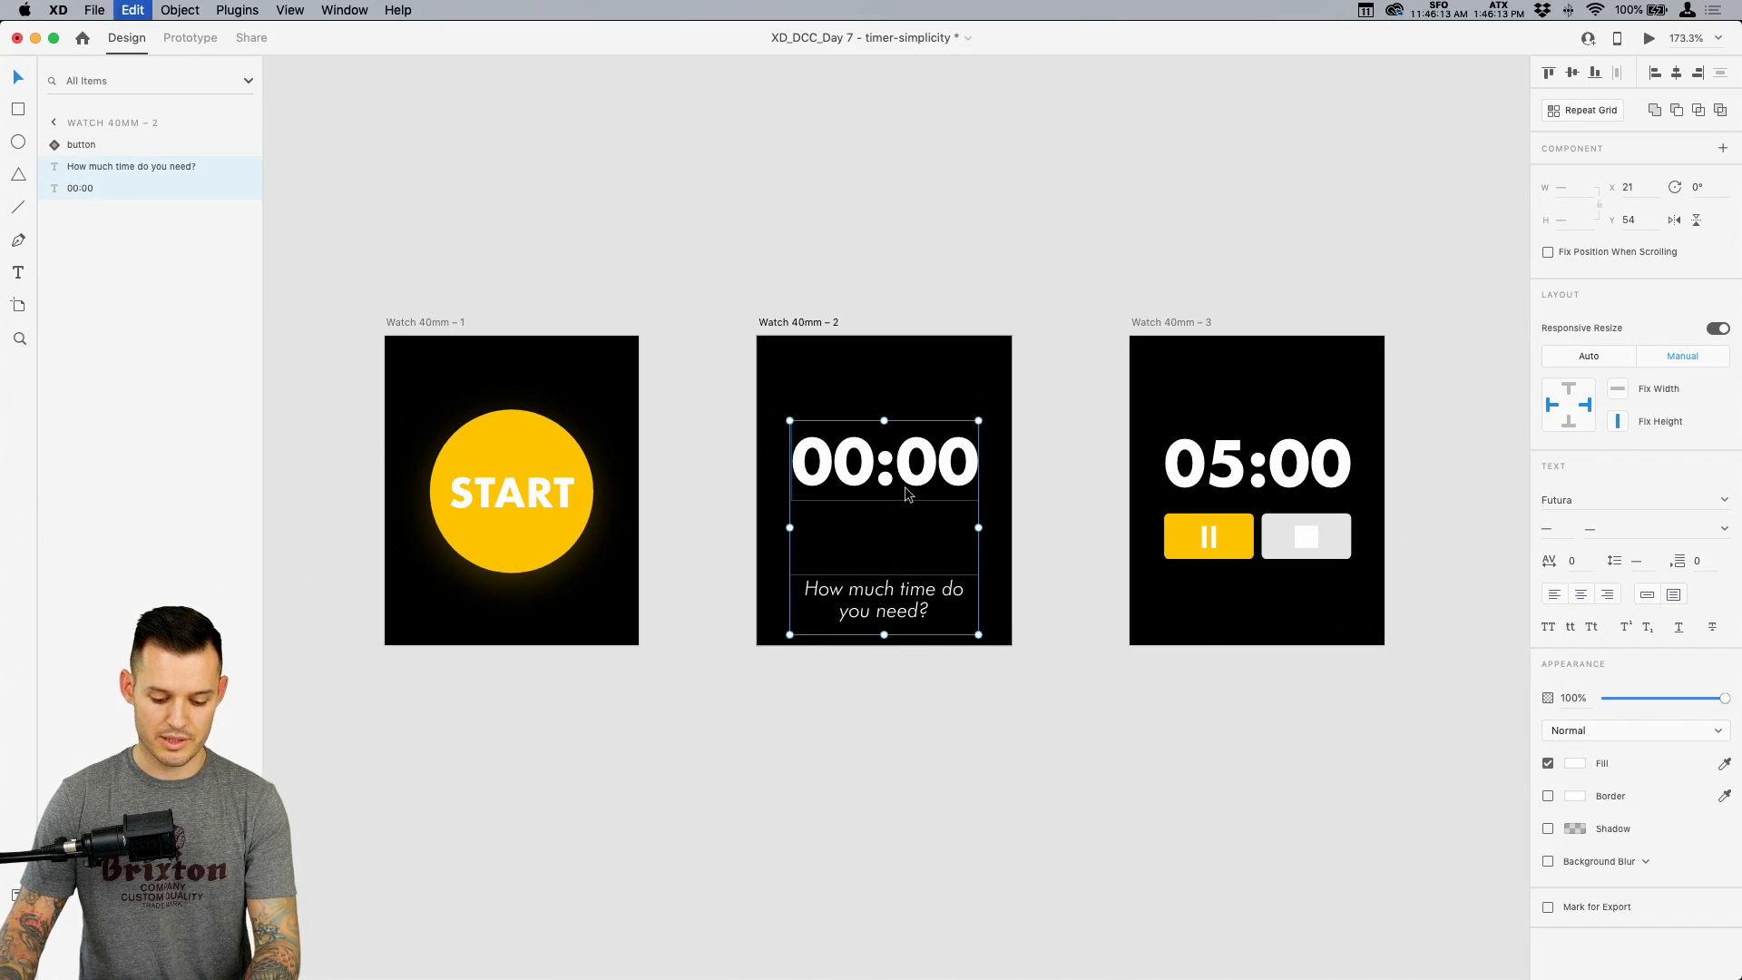
{"action": "left_click", "coordinate": [501, 509]}
{"action": "key", "text": "super+v"}
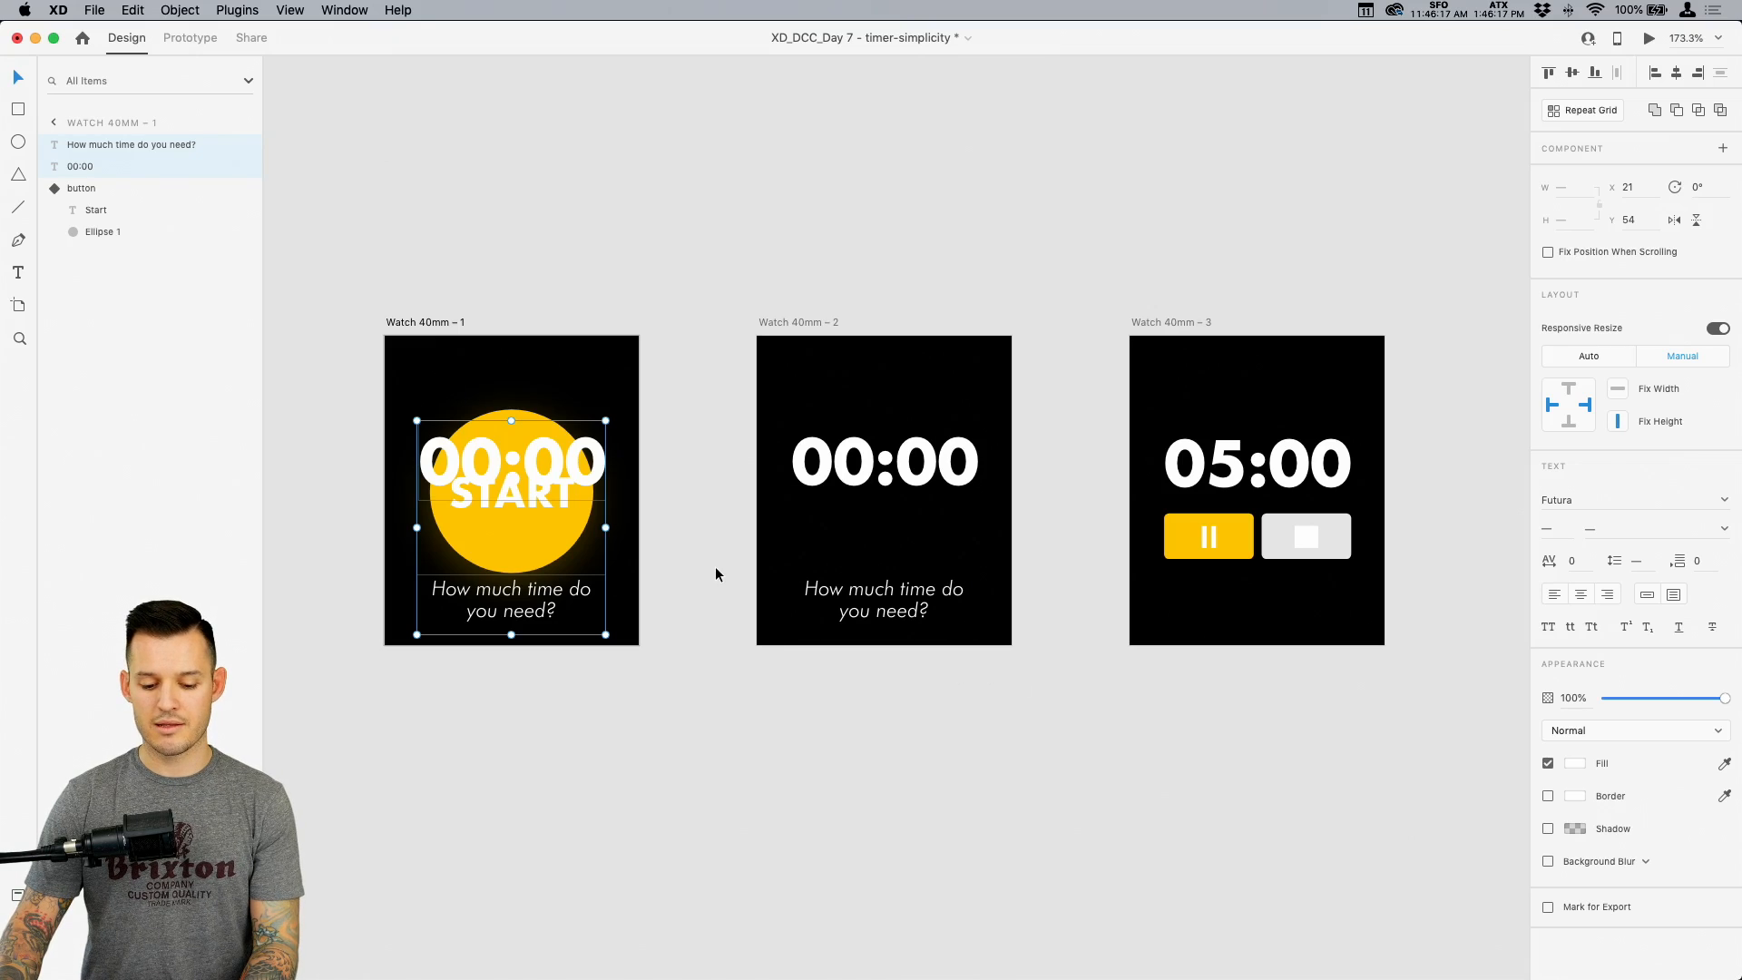
Move the copied 00:00 text down to the START artboard's lower edge and make both copied texts fully transparent
{"action": "left_click", "coordinate": [655, 531]}
{"action": "left_click_drag", "start_coordinate": [552, 471], "coordinate": [562, 655]}
{"action": "left_click", "coordinate": [102, 146], "text": "shift"}
{"action": "left_click_drag", "start_coordinate": [1724, 697], "coordinate": [1588, 708]}
{"action": "left_click", "coordinate": [427, 323]}
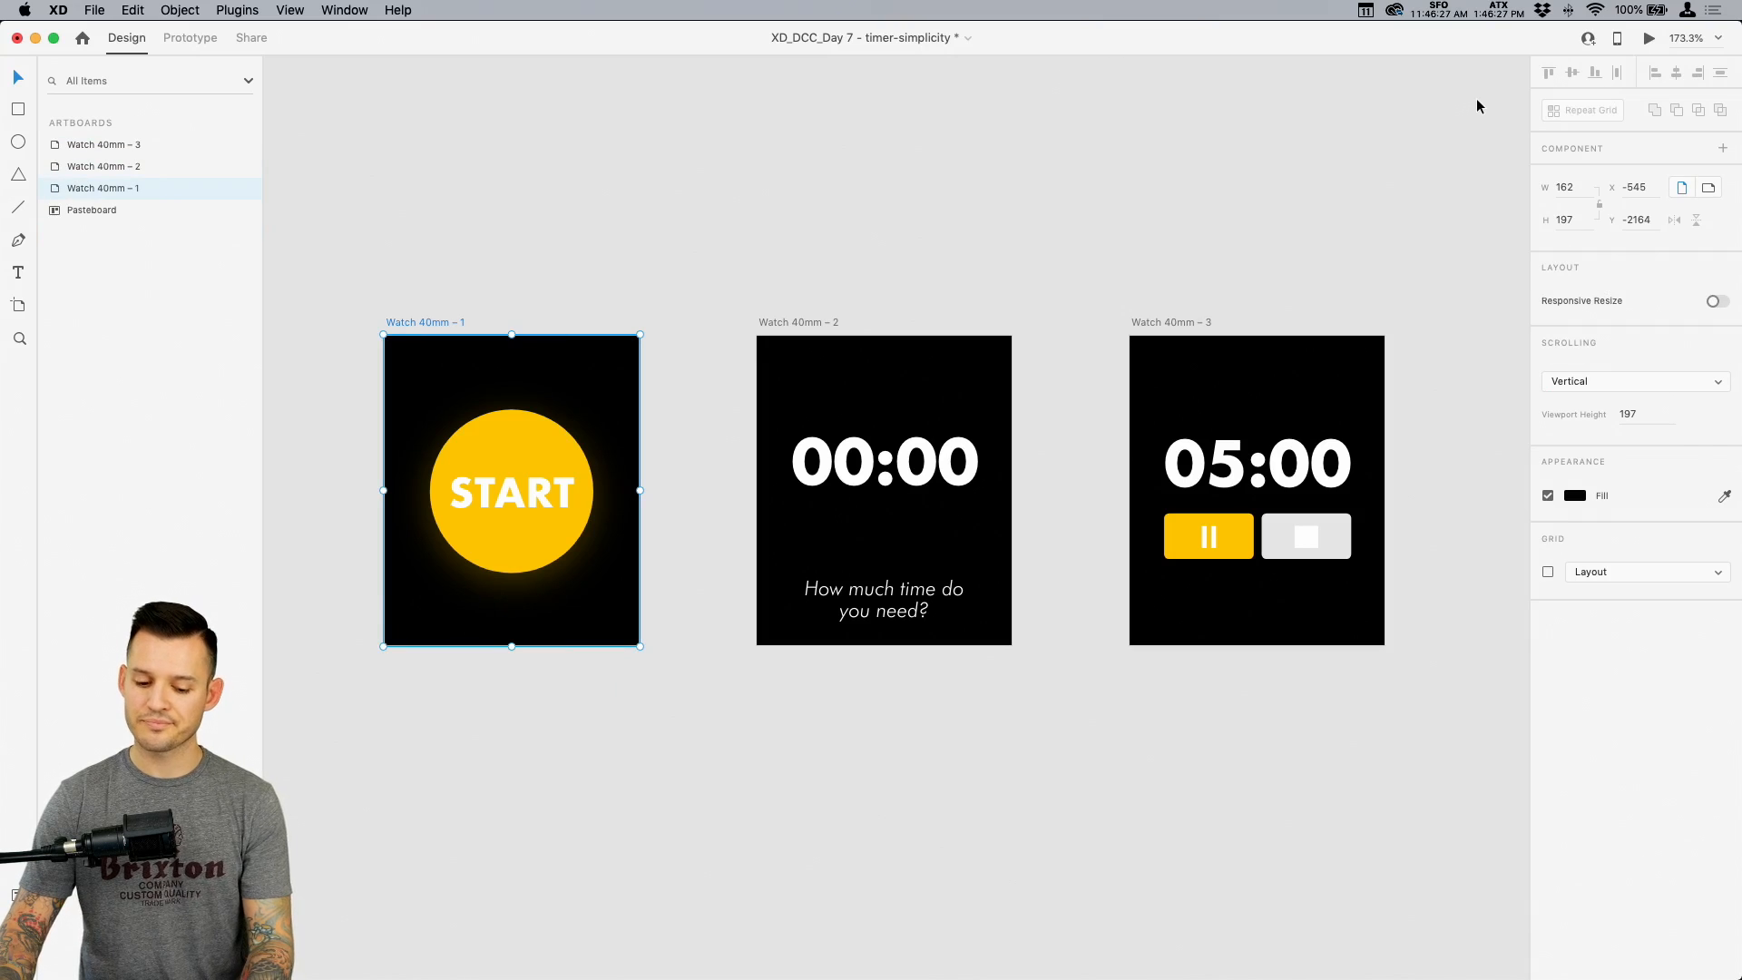
Link the START button to the 00:00 artboard with a Tap trigger and Auto-Animate
{"action": "left_click", "coordinate": [456, 465]}
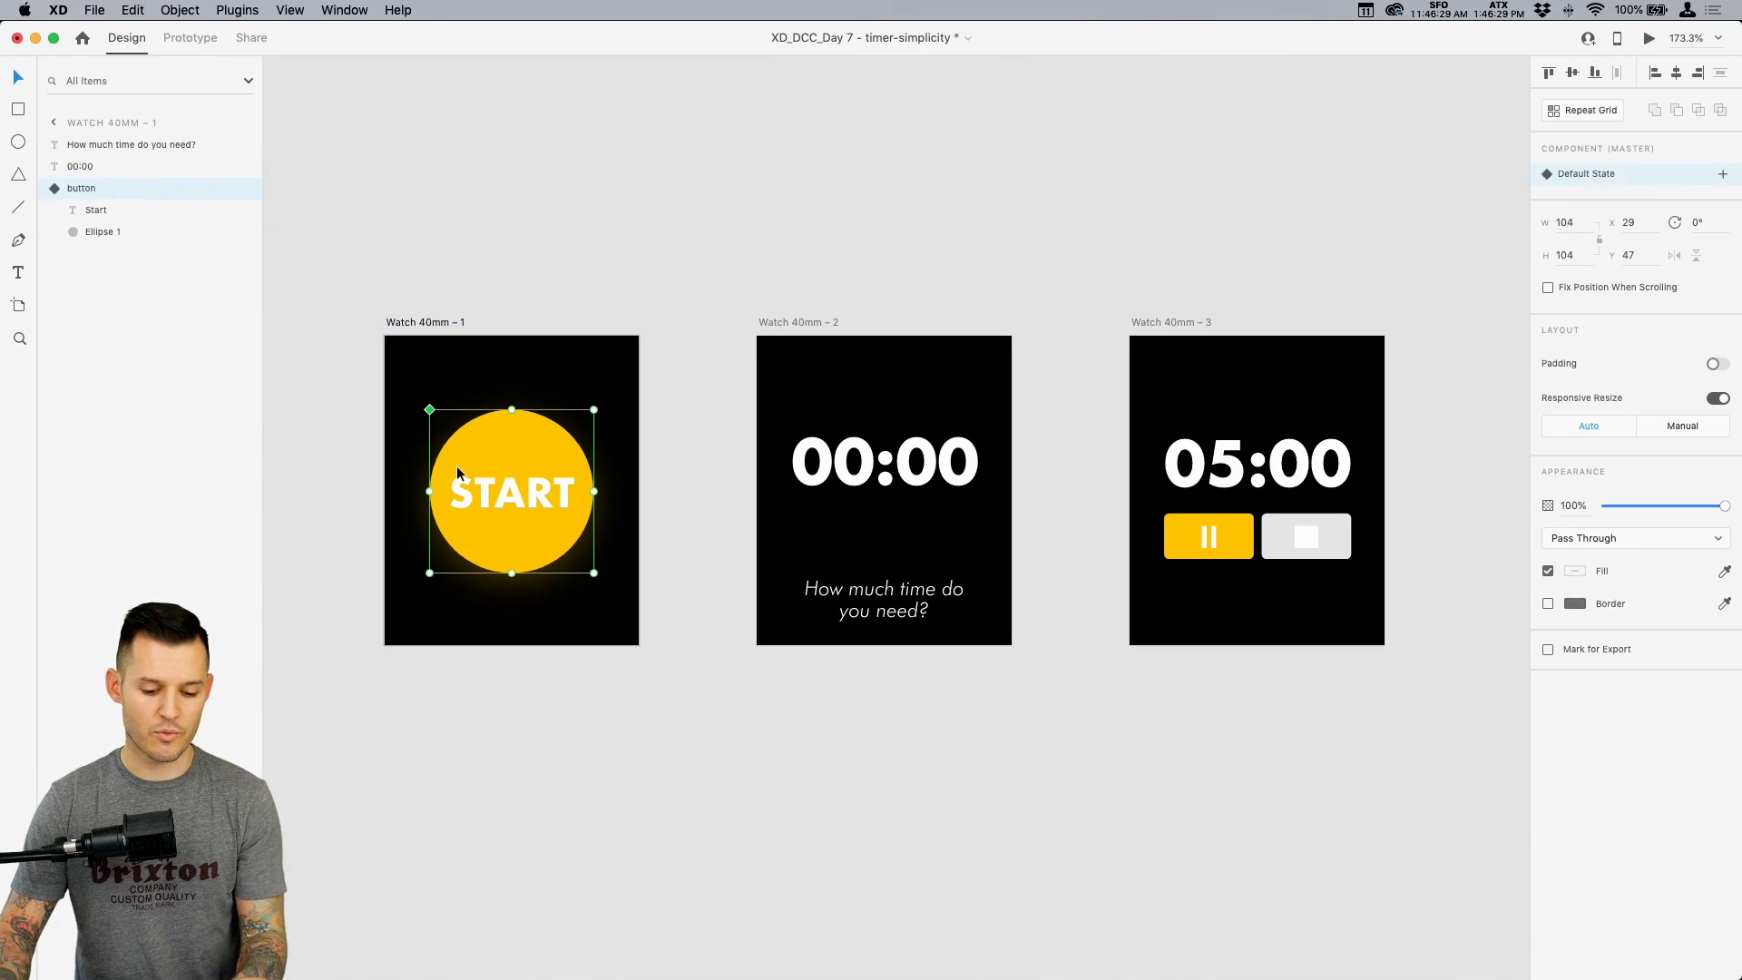
{"action": "left_click", "coordinate": [190, 37]}
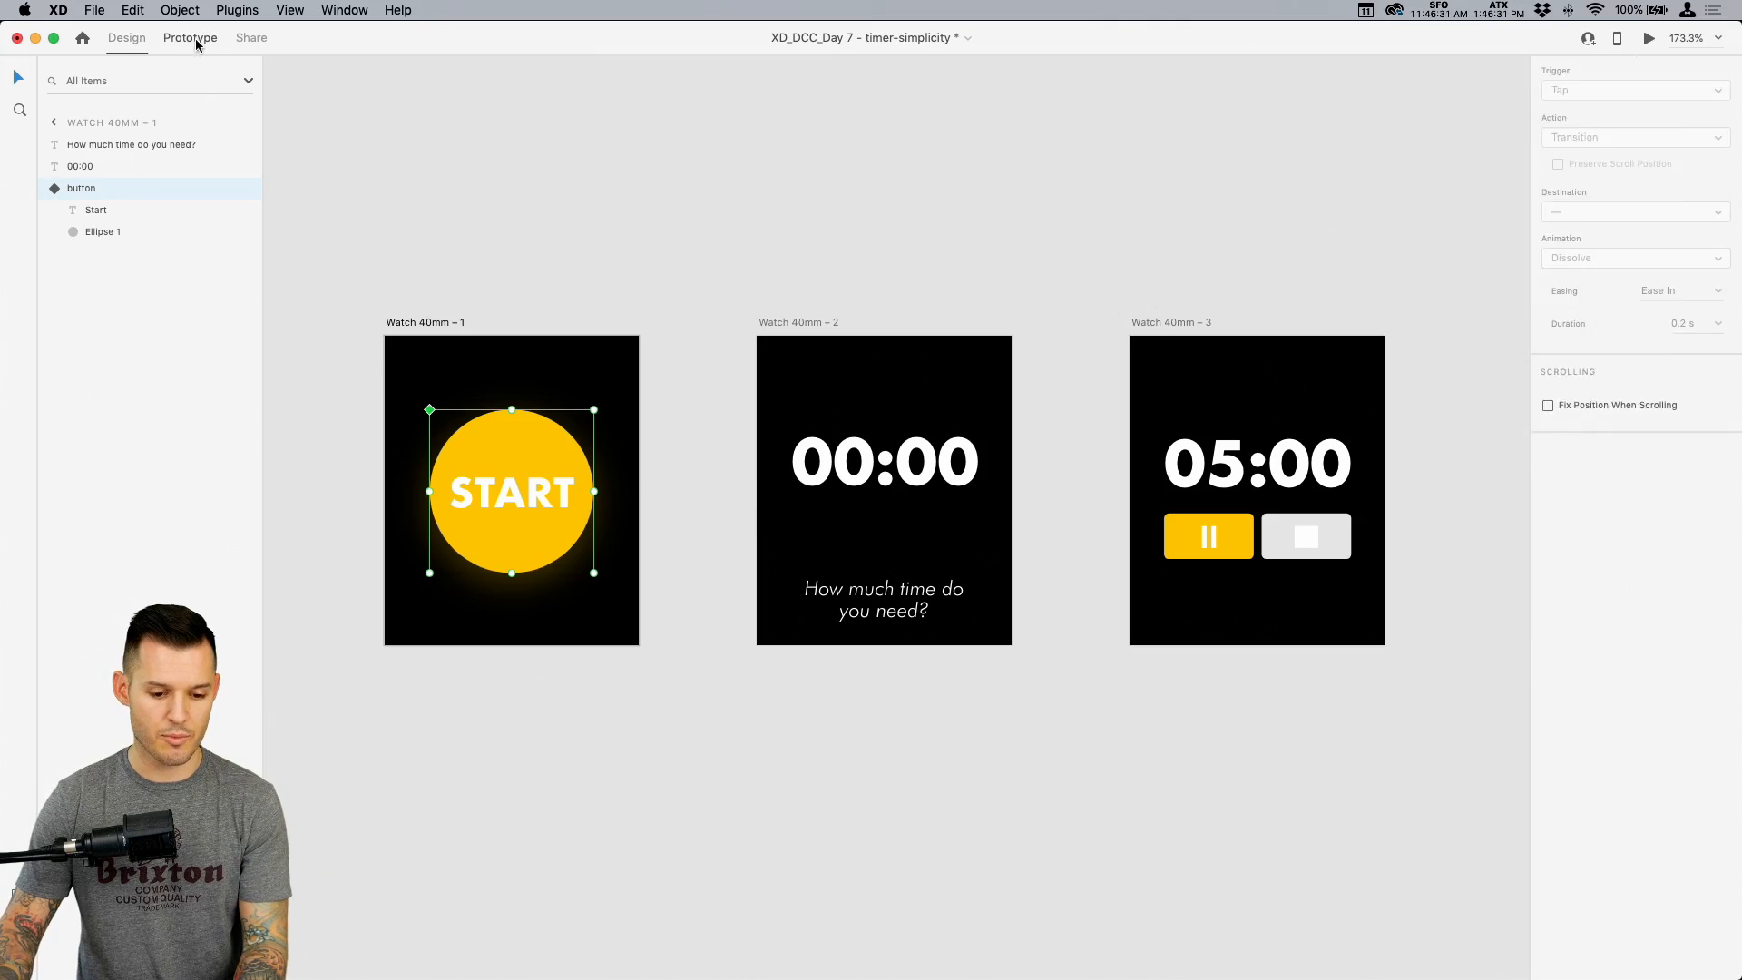
{"action": "left_click_drag", "start_coordinate": [593, 491], "coordinate": [817, 550]}
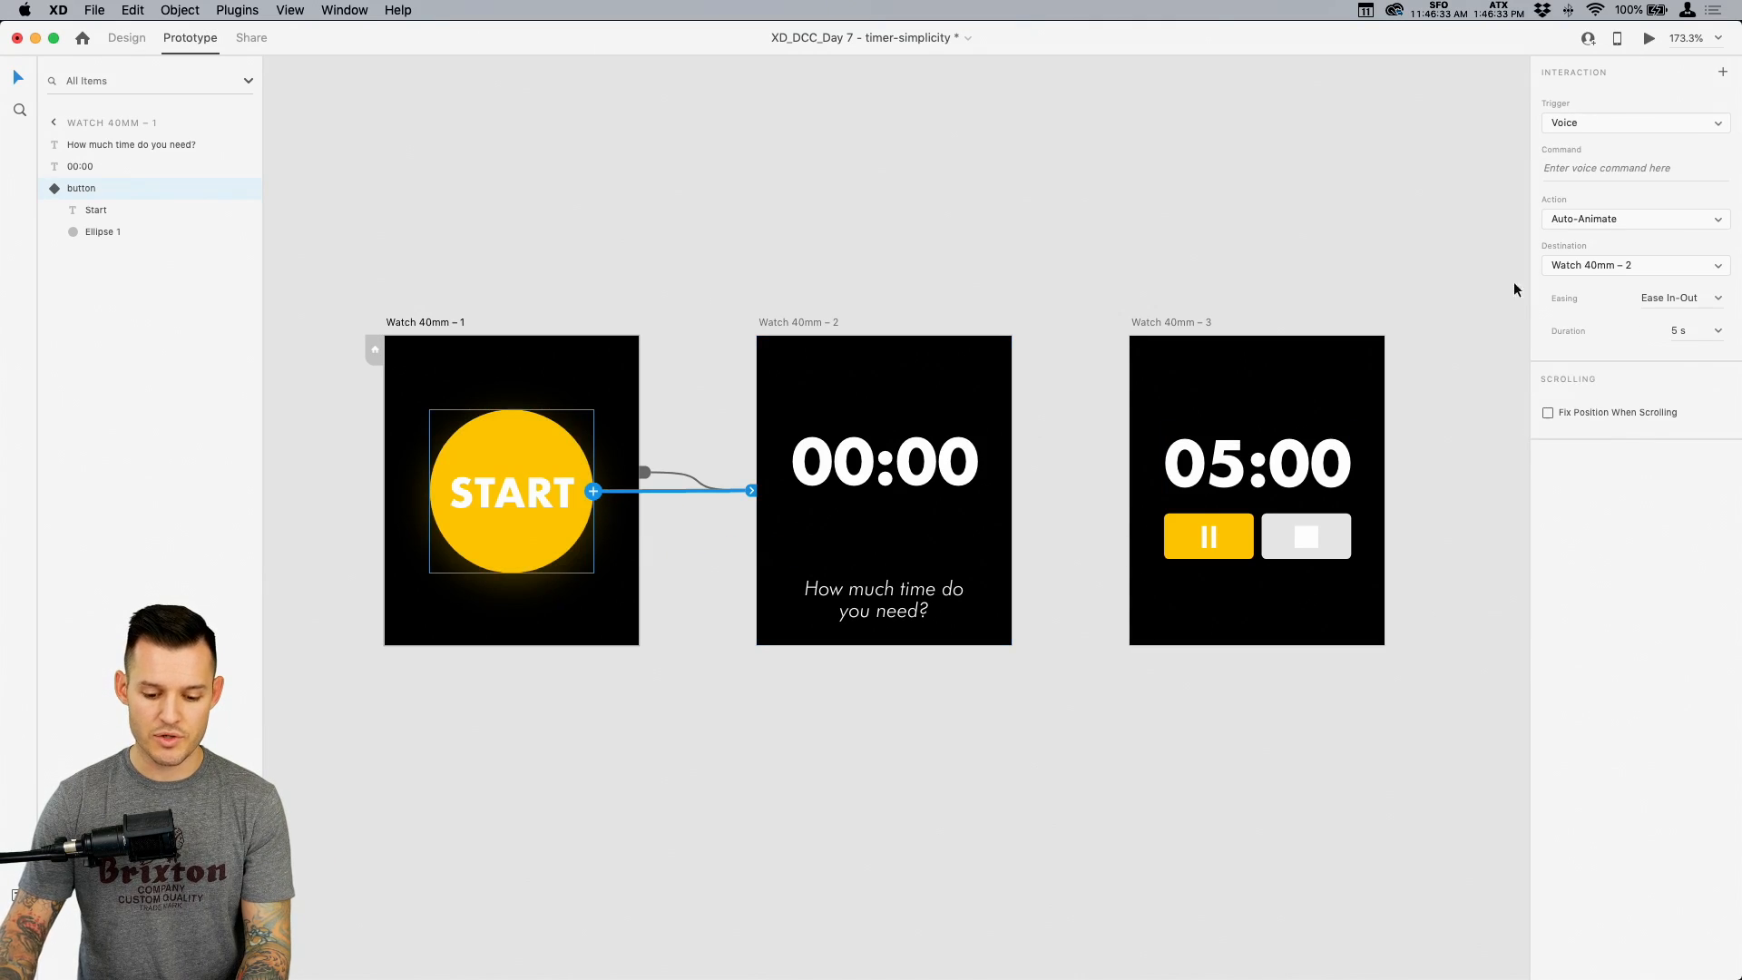
{"action": "left_click", "coordinate": [1618, 122]}
{"action": "left_click", "coordinate": [1615, 80]}
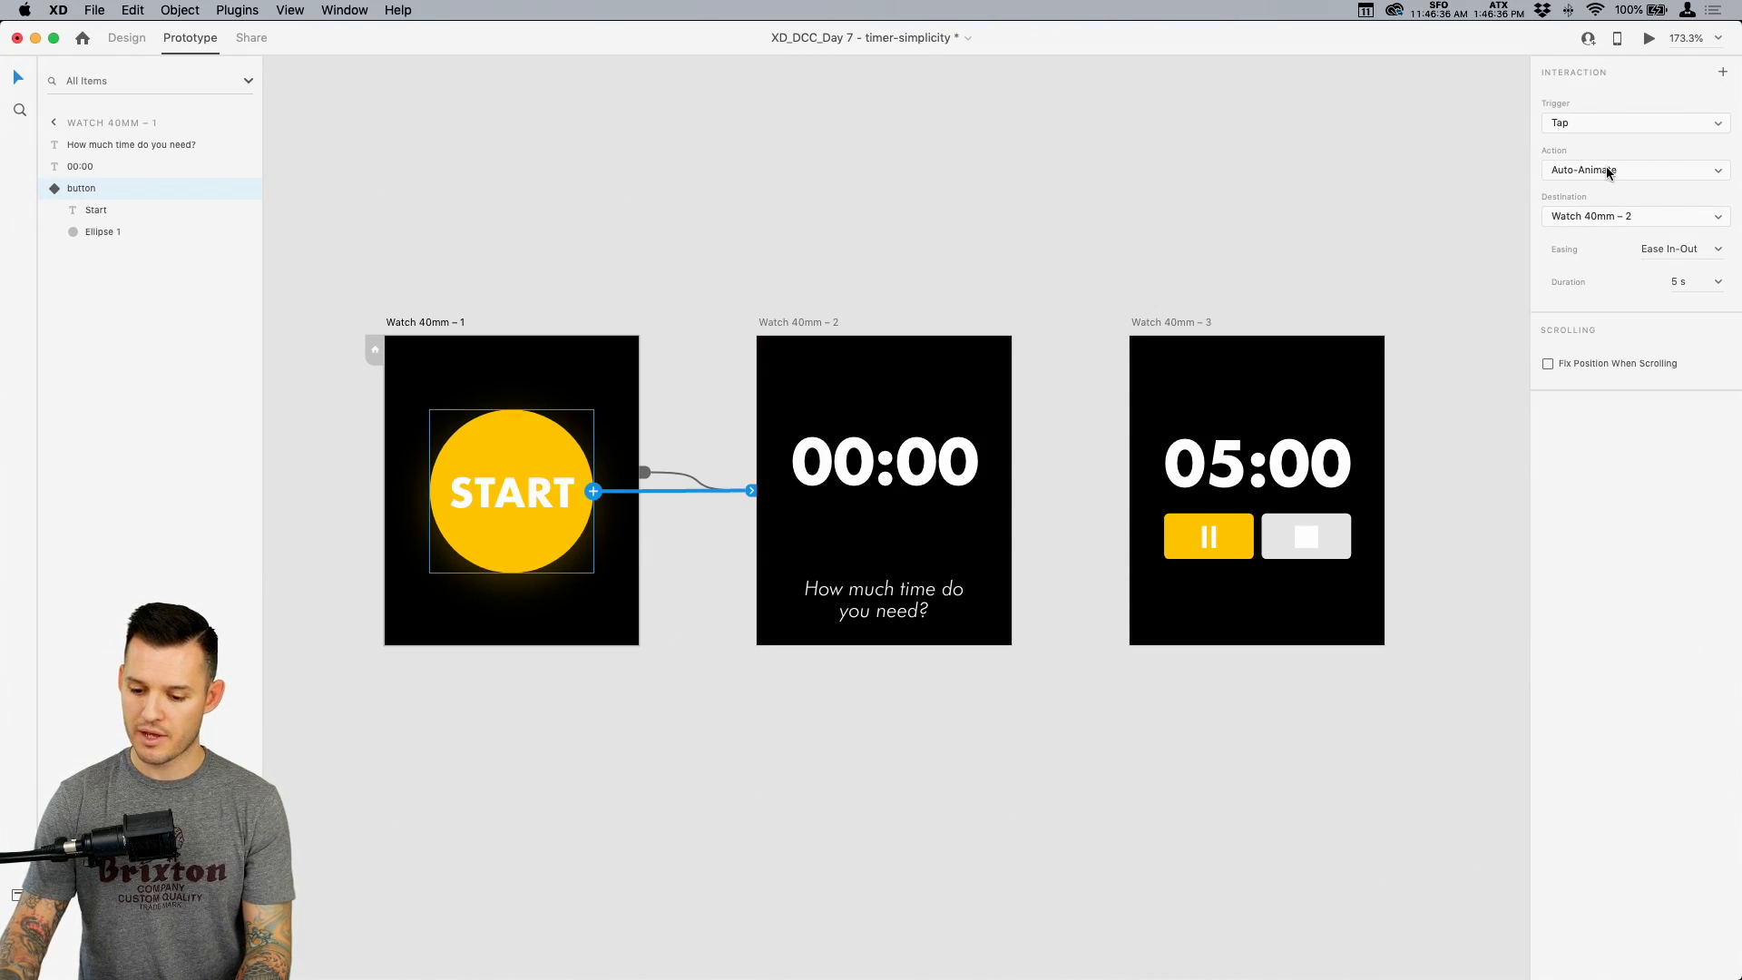
Preview the prototype from the START artboard and test the START button's transition
{"action": "left_click", "coordinate": [438, 323]}
{"action": "left_click", "coordinate": [1648, 40]}
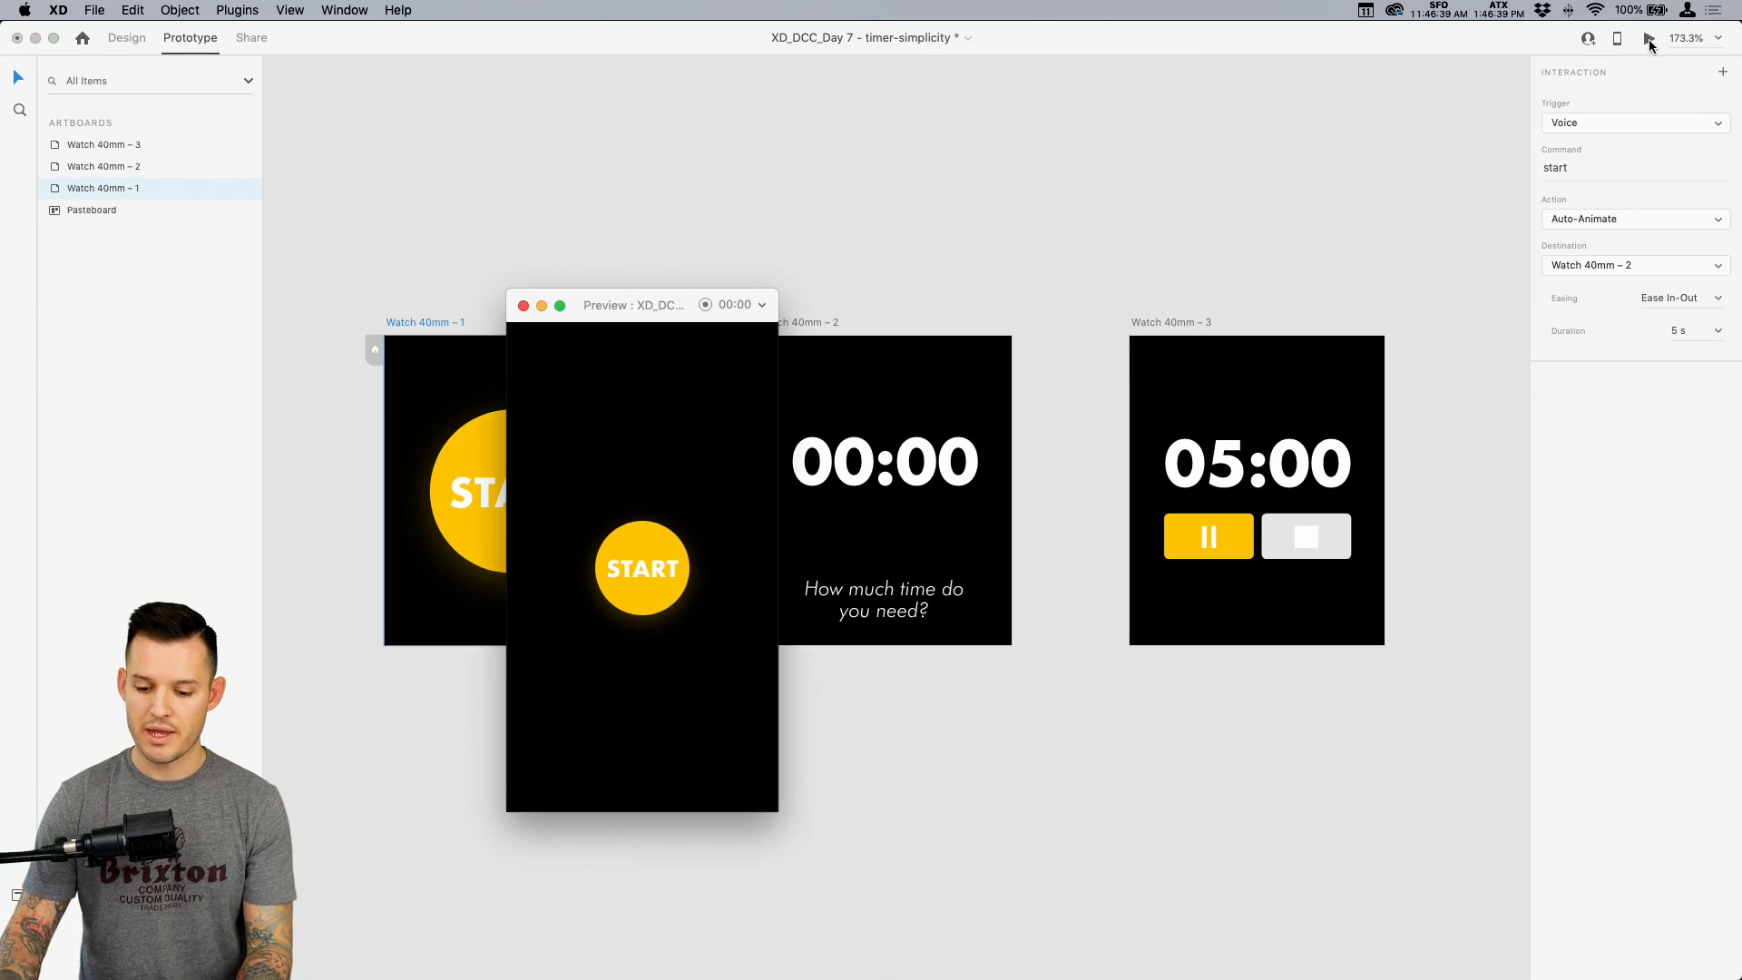
{"action": "left_click", "coordinate": [624, 544]}
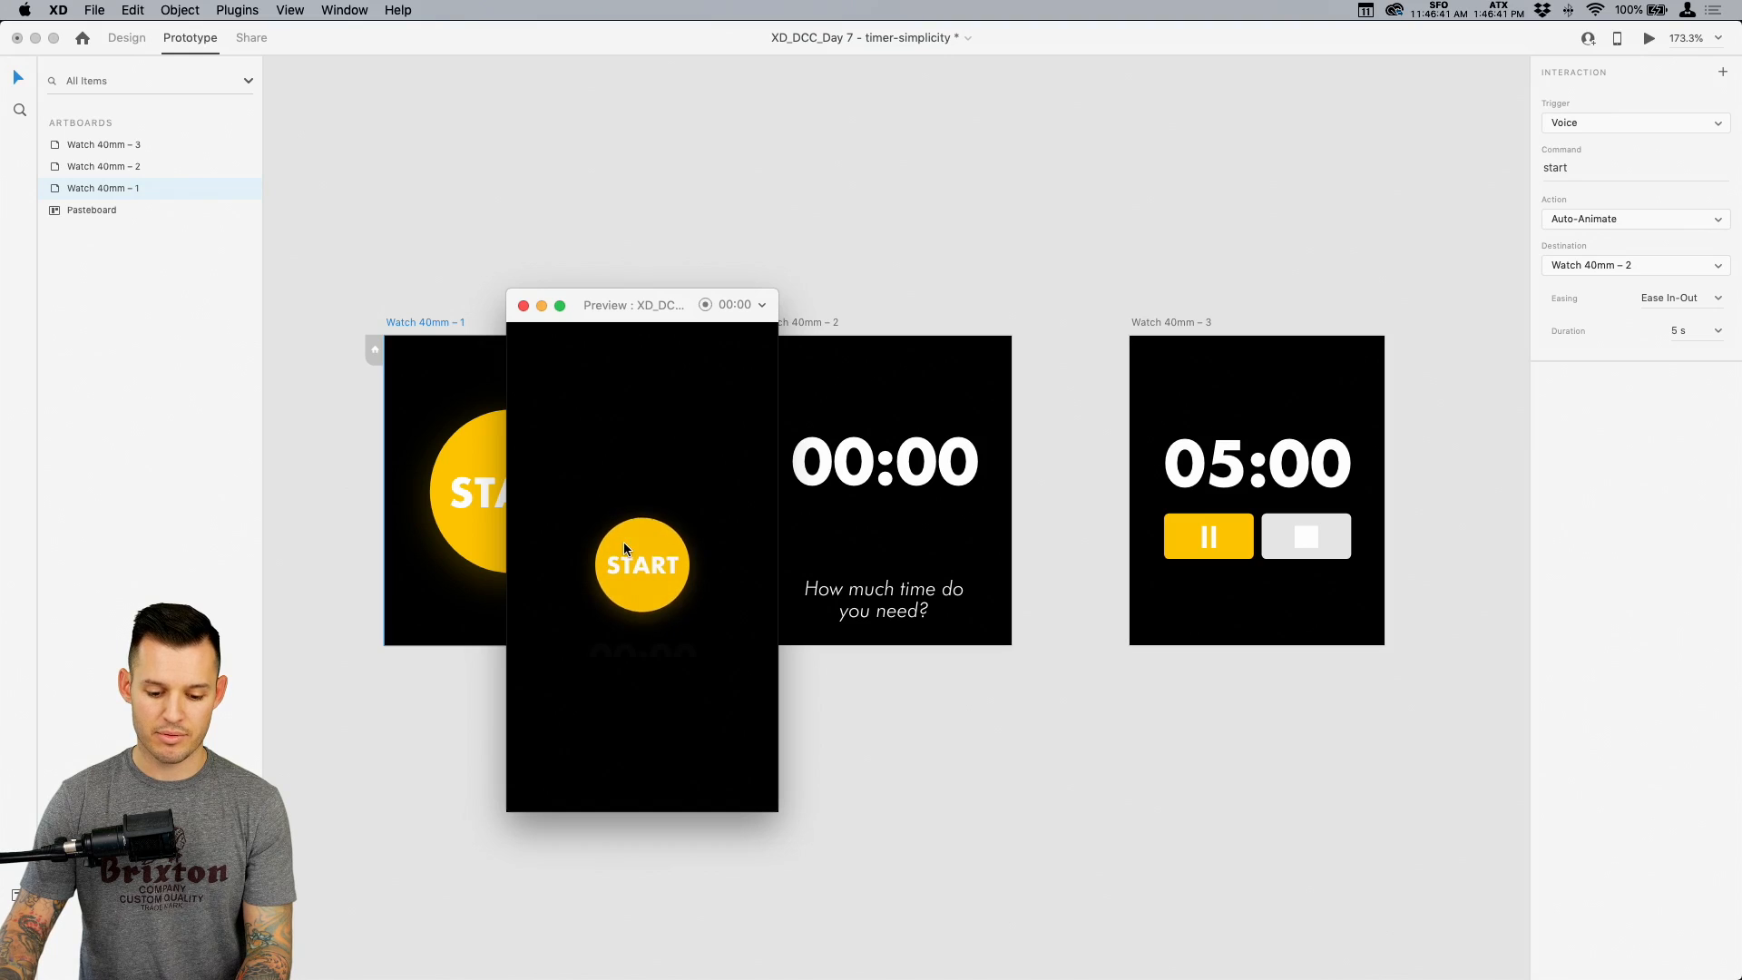
{"action": "left_click", "coordinate": [523, 305]}
Set the duration of the START button's Tap transition to 0.3 s
{"action": "left_click", "coordinate": [524, 472]}
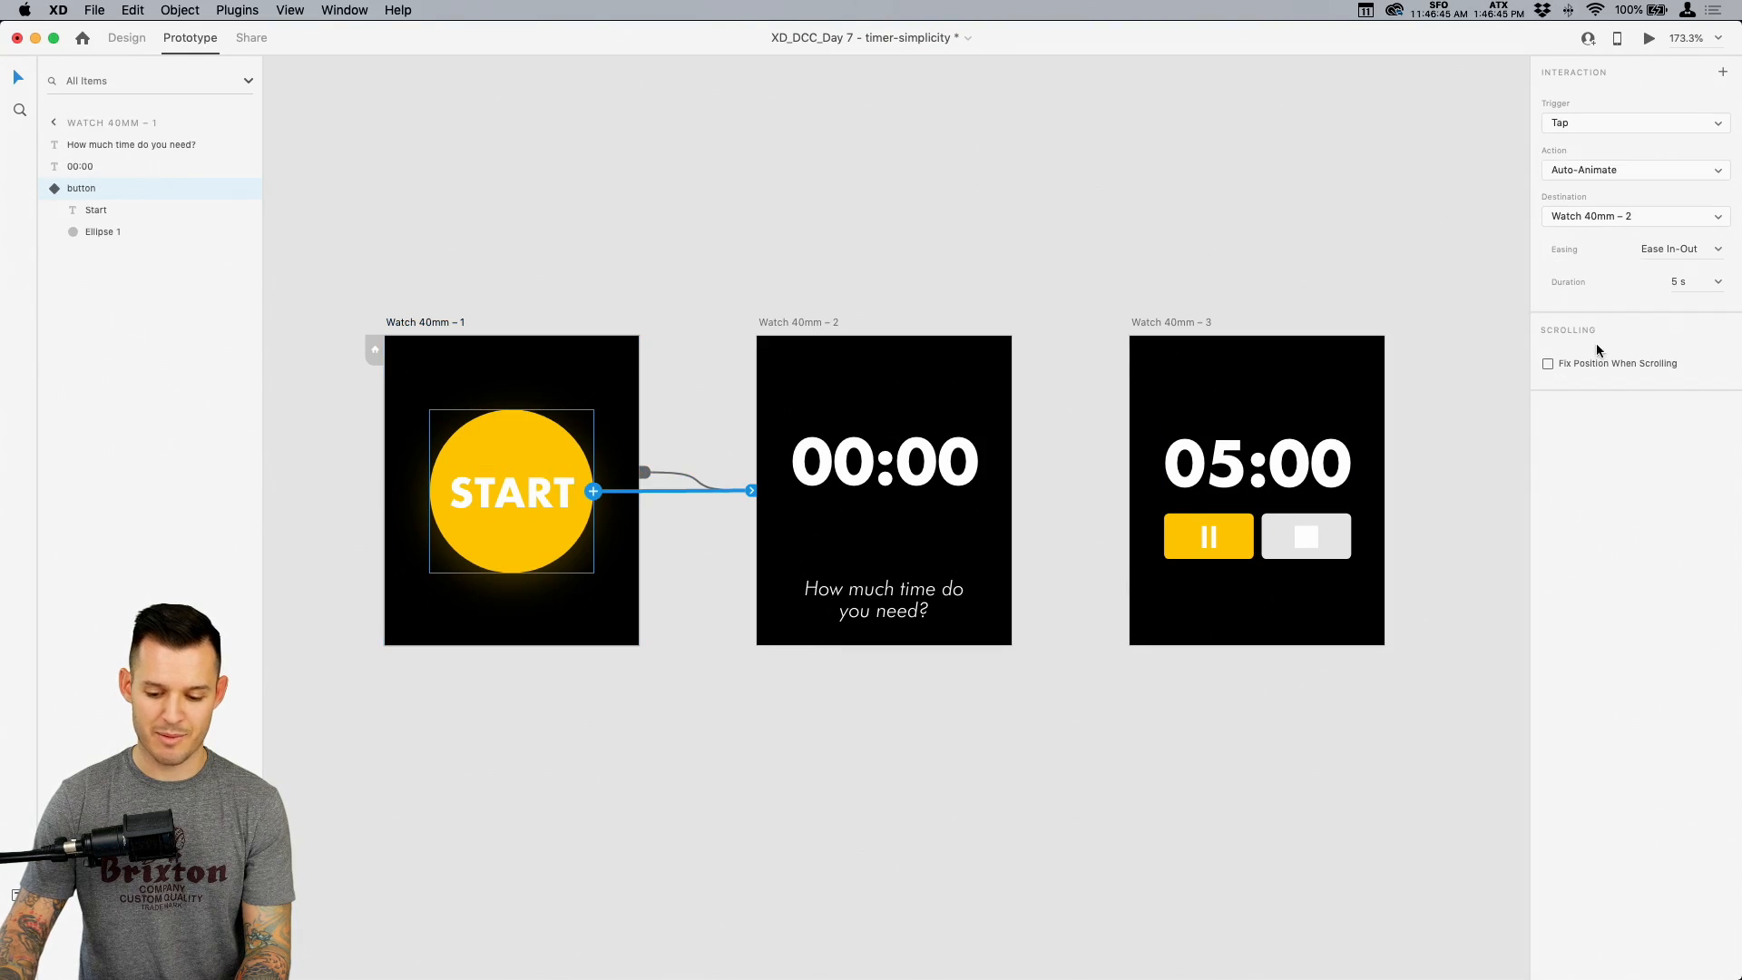
{"action": "left_click", "coordinate": [1666, 281]}
{"action": "type", "text": "0.3"}
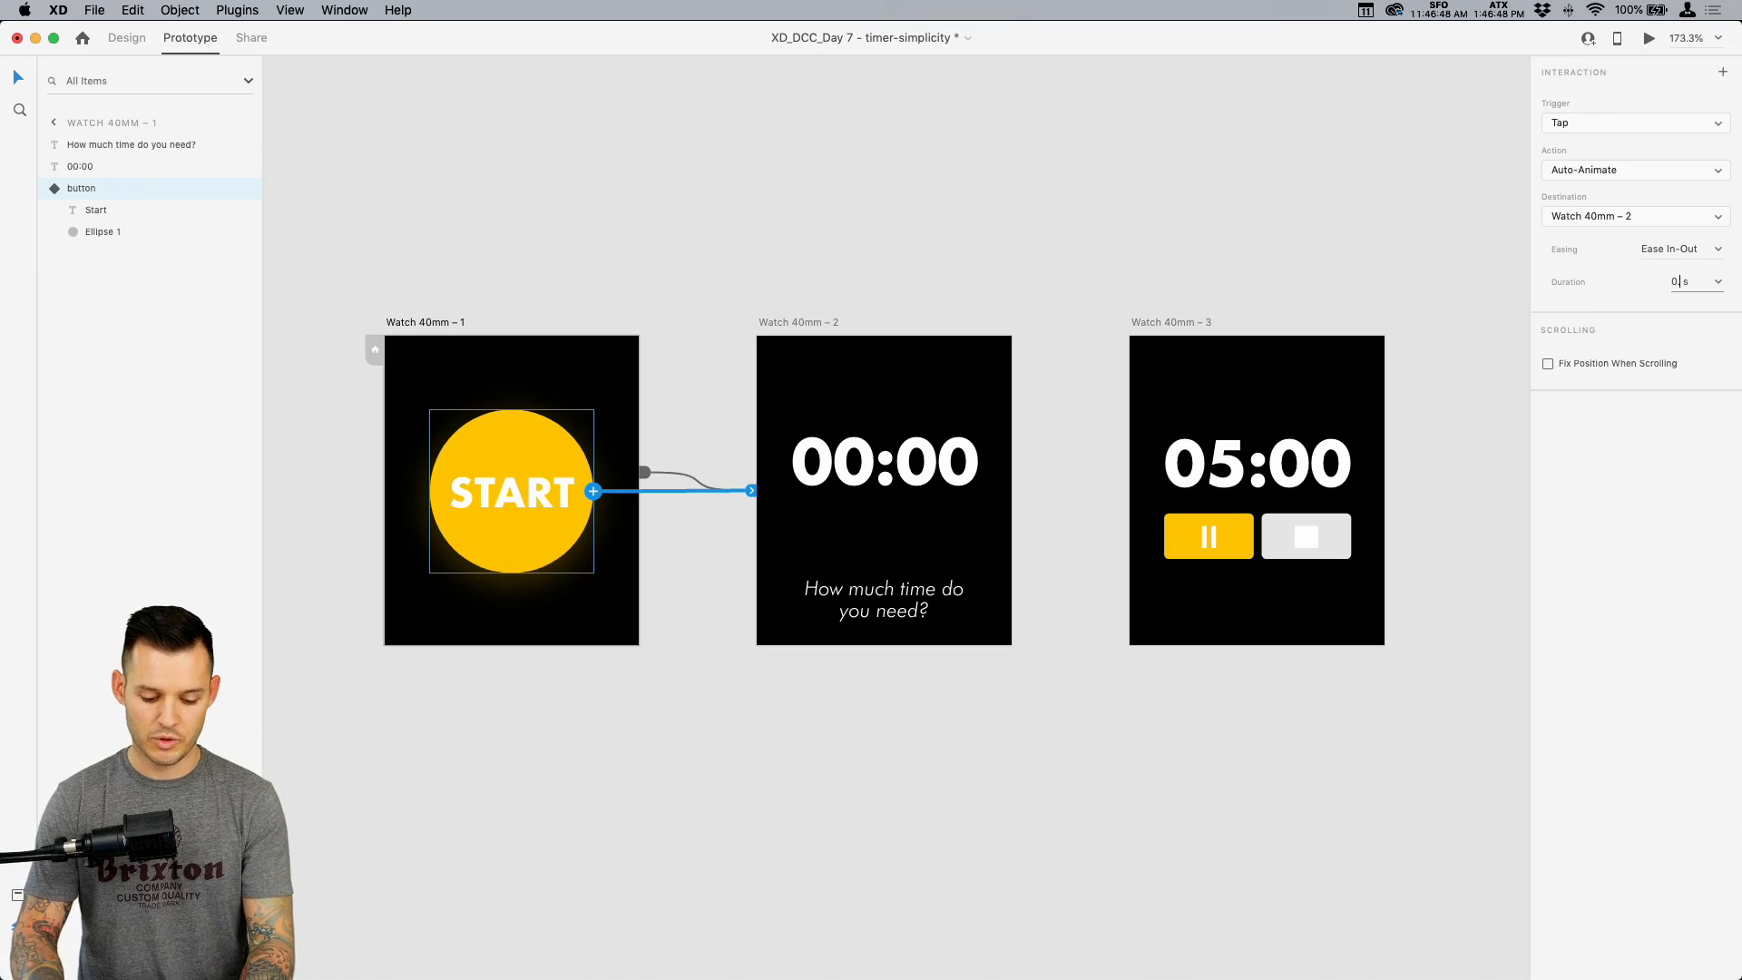
{"action": "key", "text": "Return"}
Set the duration of the START artboard's Voice transition to 0.3 s
{"action": "left_click", "coordinate": [444, 321]}
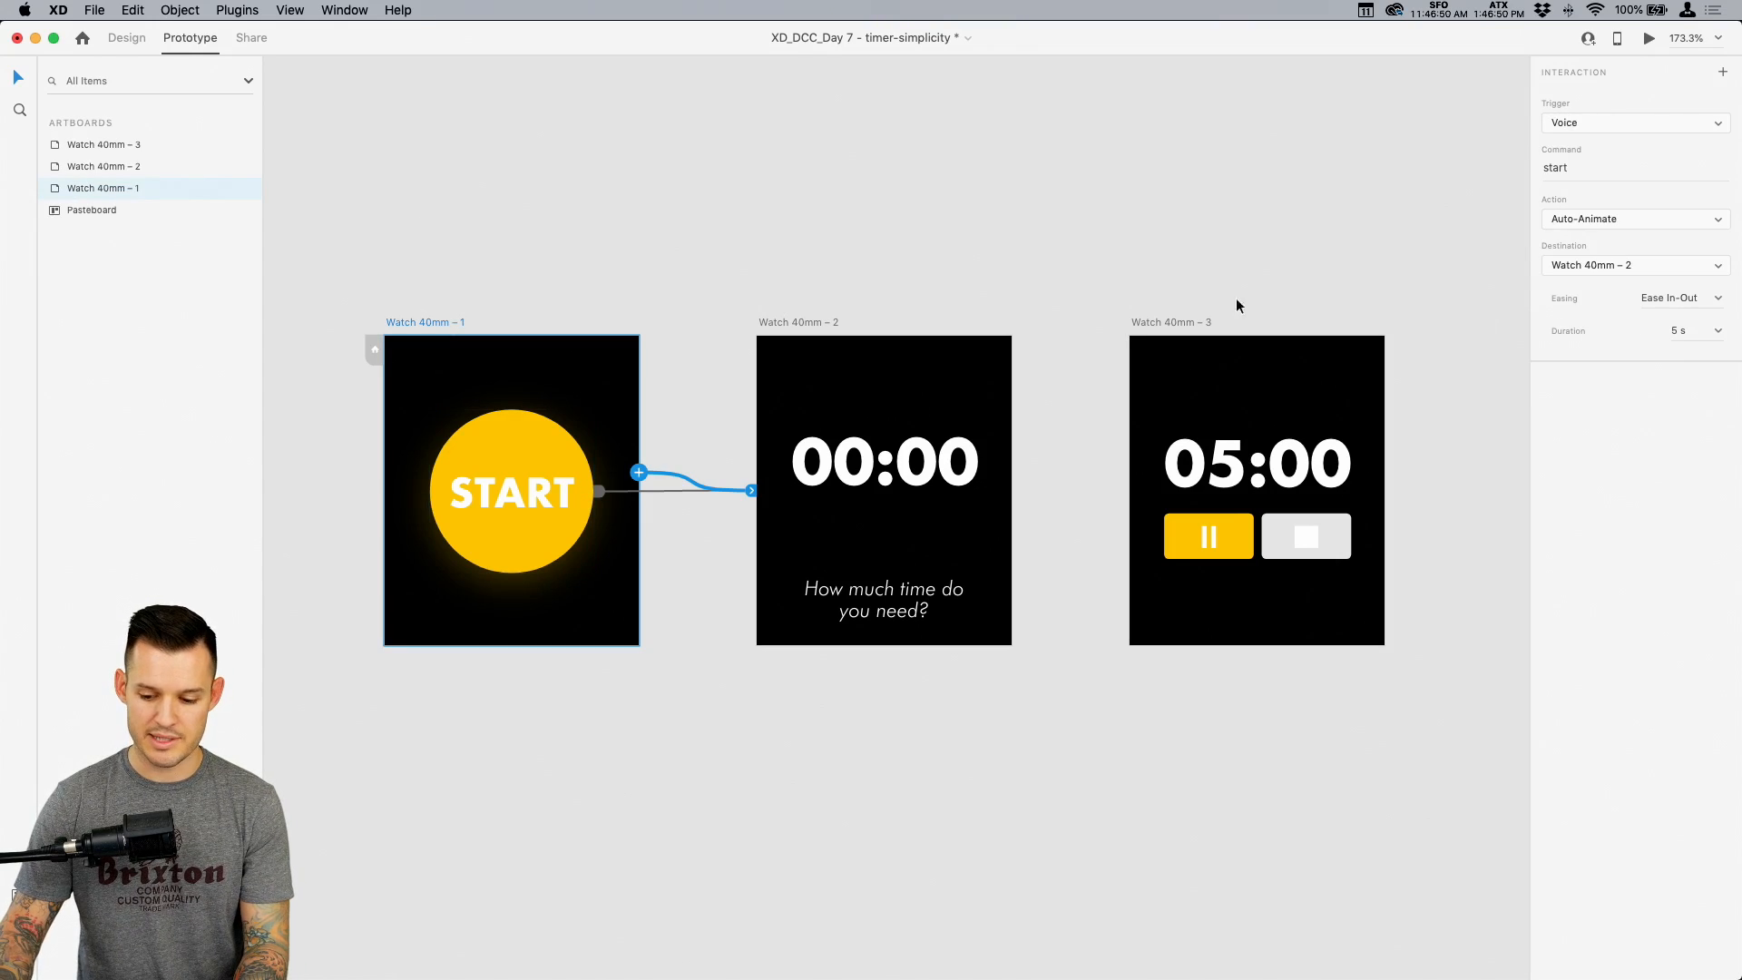
{"action": "left_click", "coordinate": [1669, 330]}
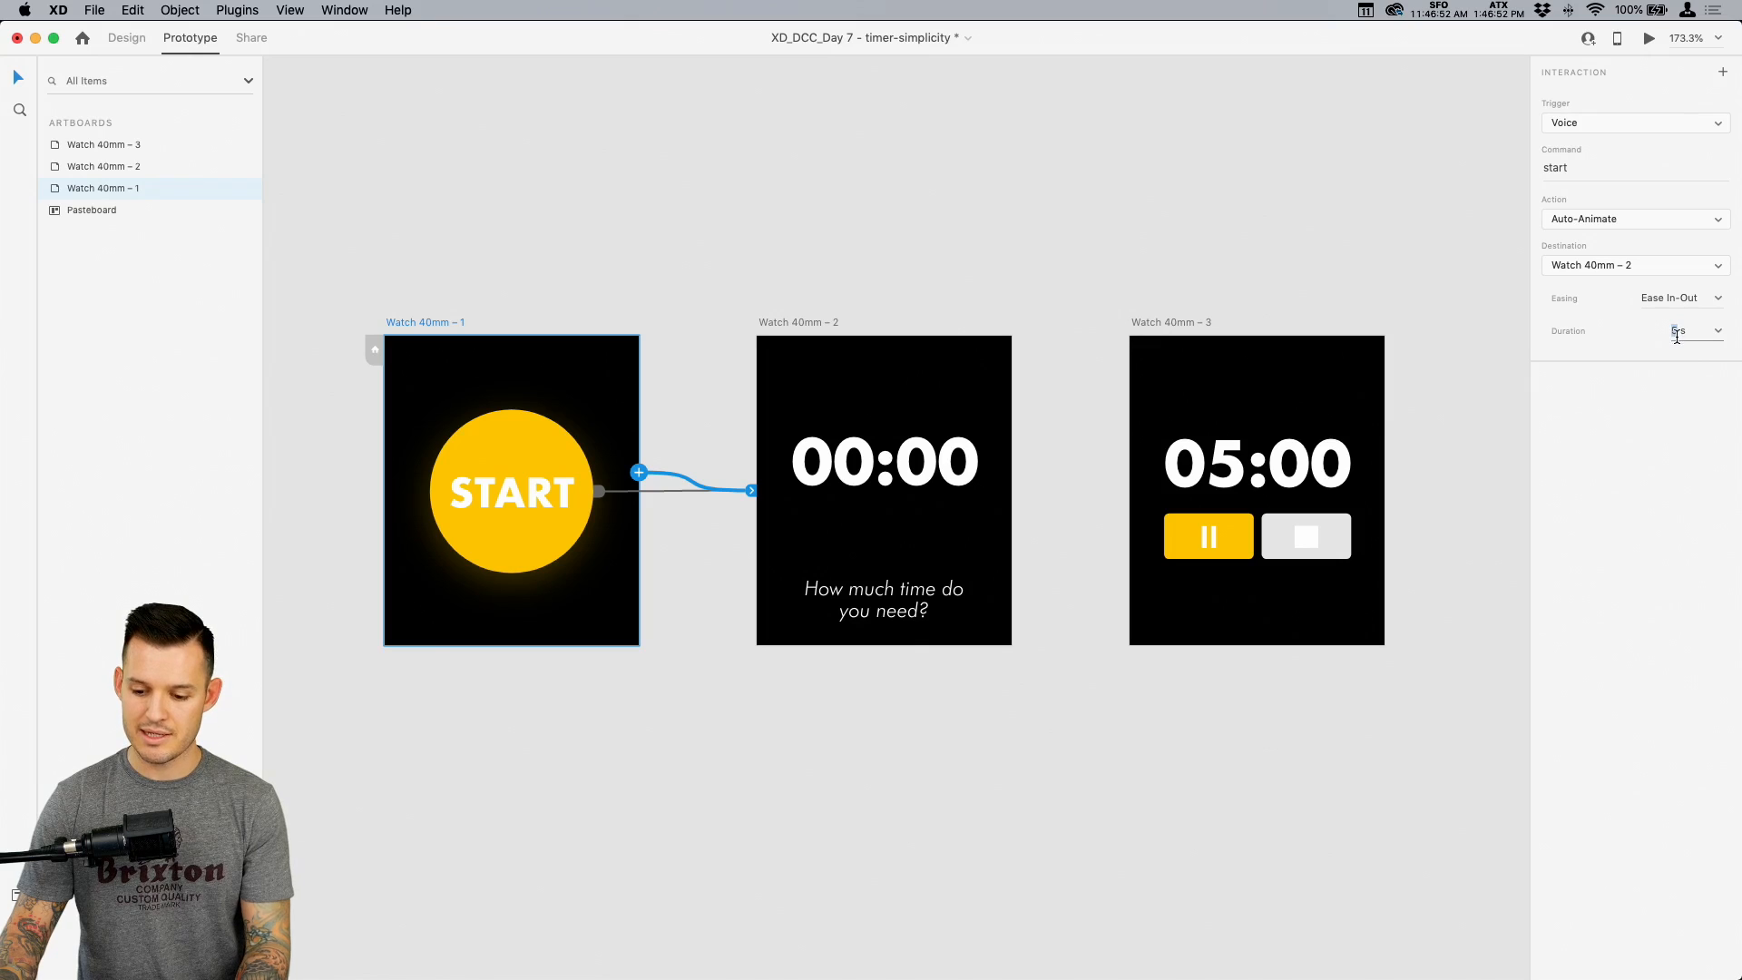
{"action": "type", "text": "0.3"}
{"action": "key", "text": "Return"}
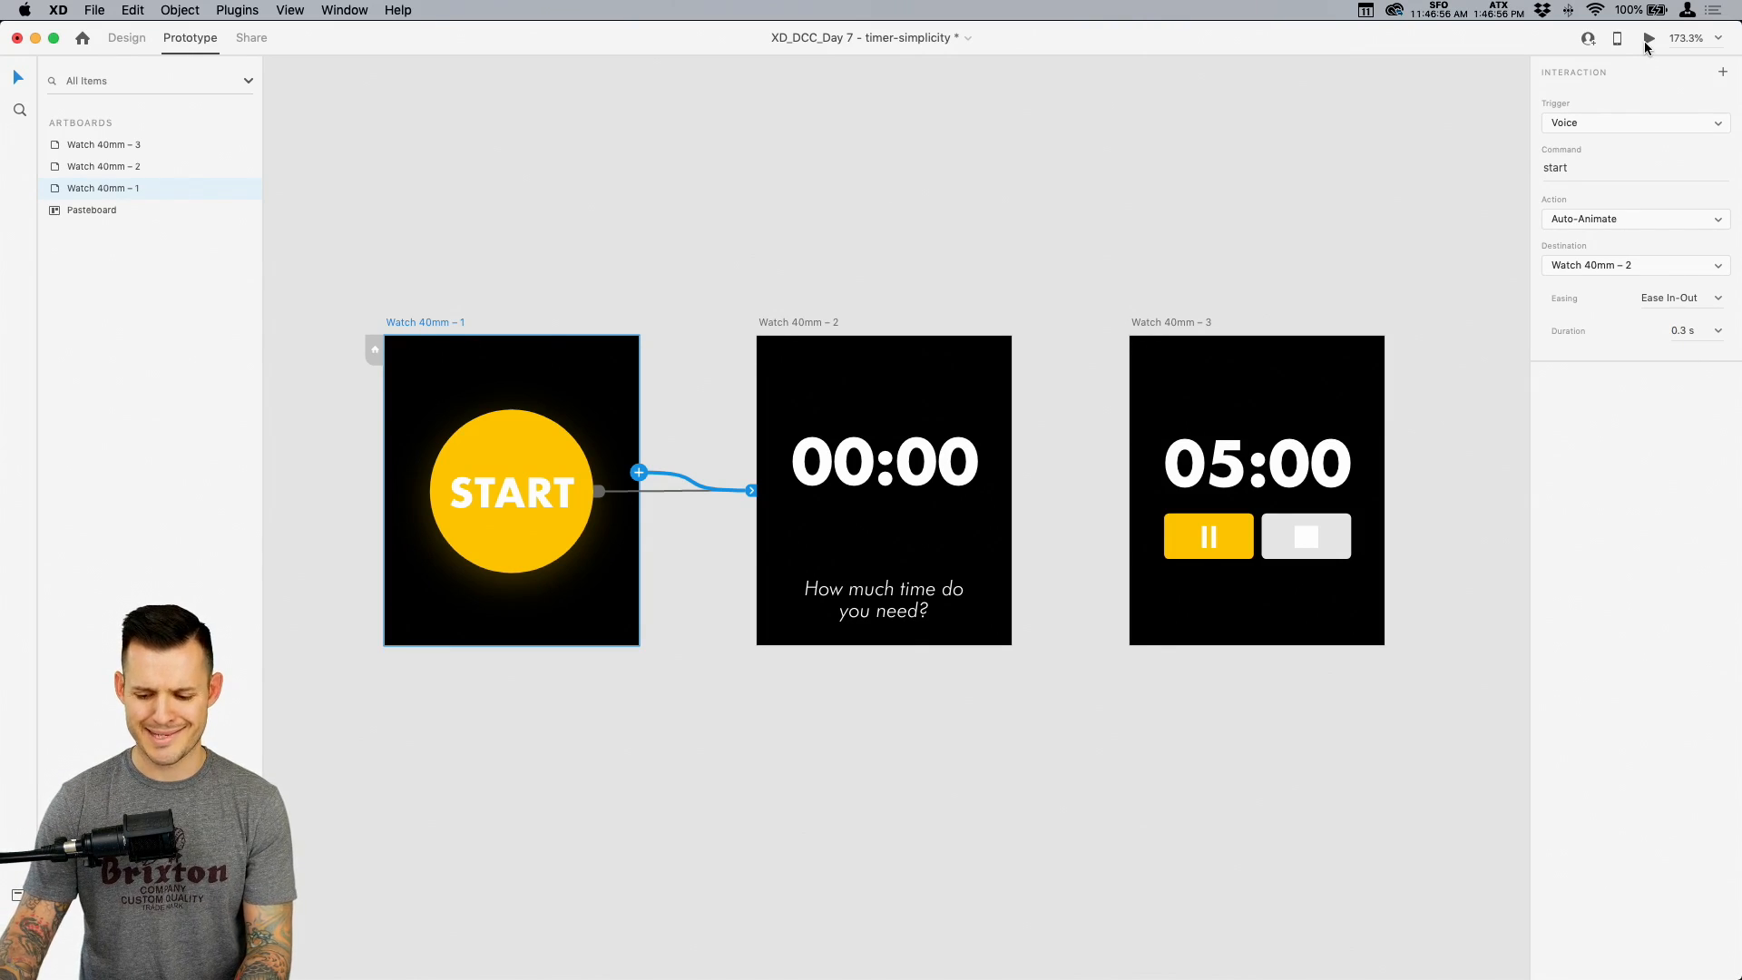
Preview the prototype from the START artboard and test the START button's tap transition to the 00:00 screen twice
{"action": "left_click", "coordinate": [1649, 39]}
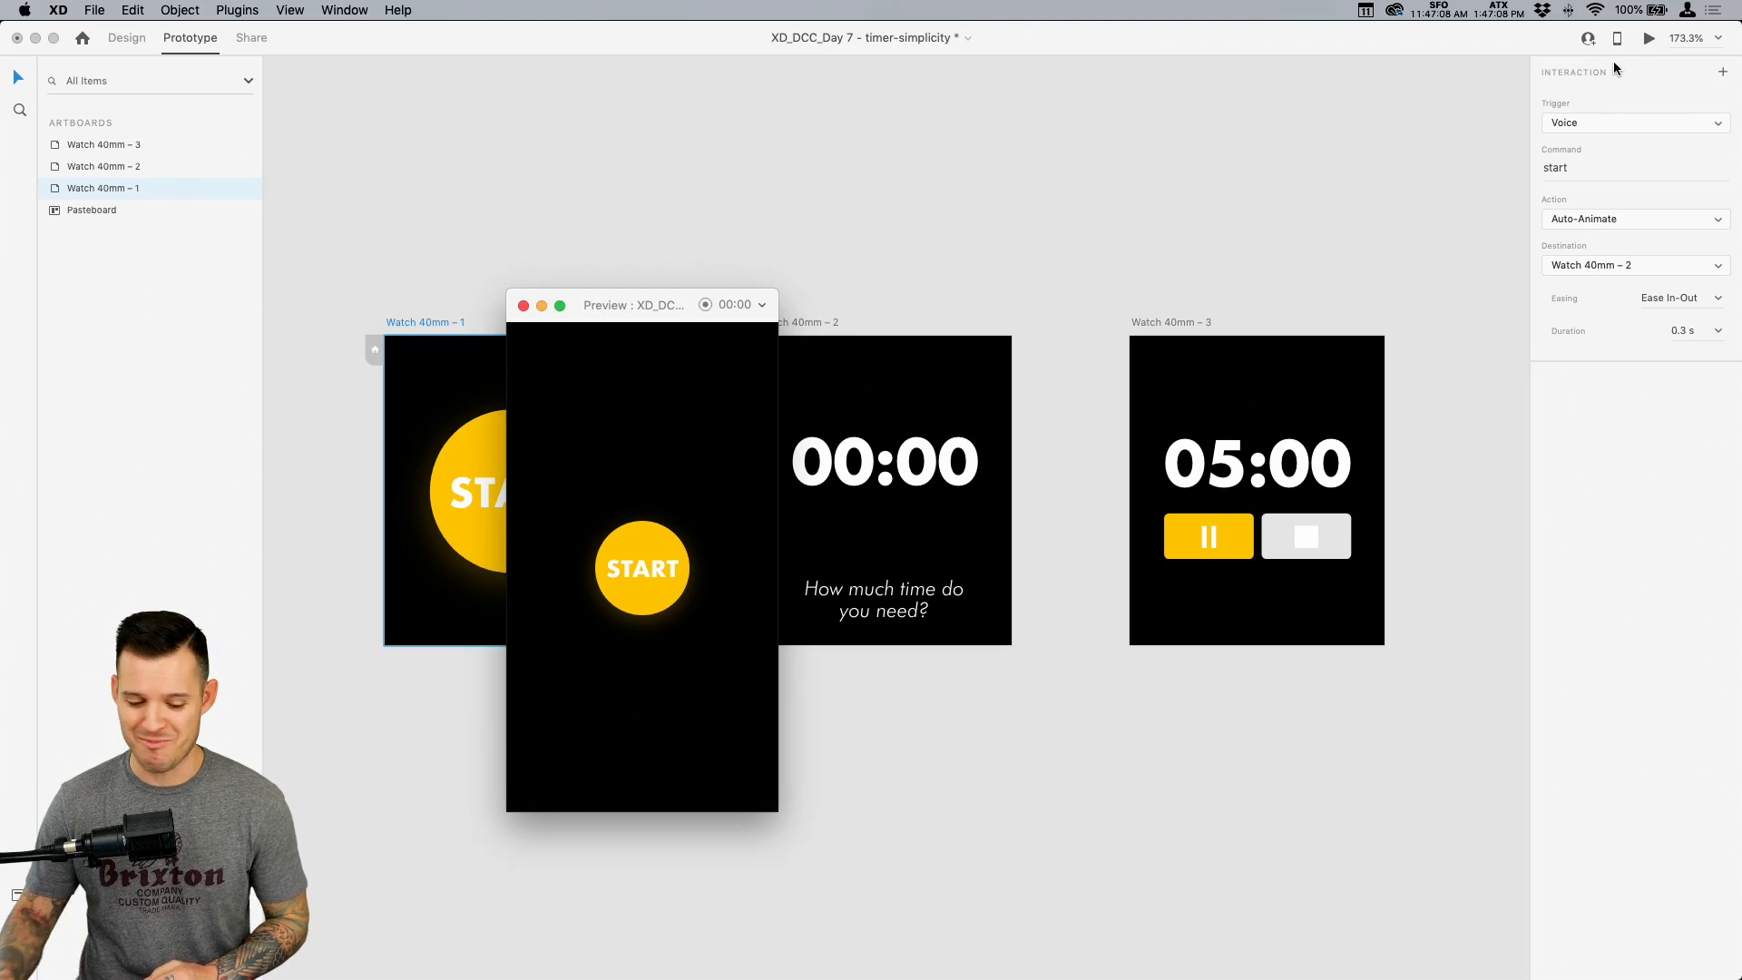
{"action": "left_click", "coordinate": [639, 575]}
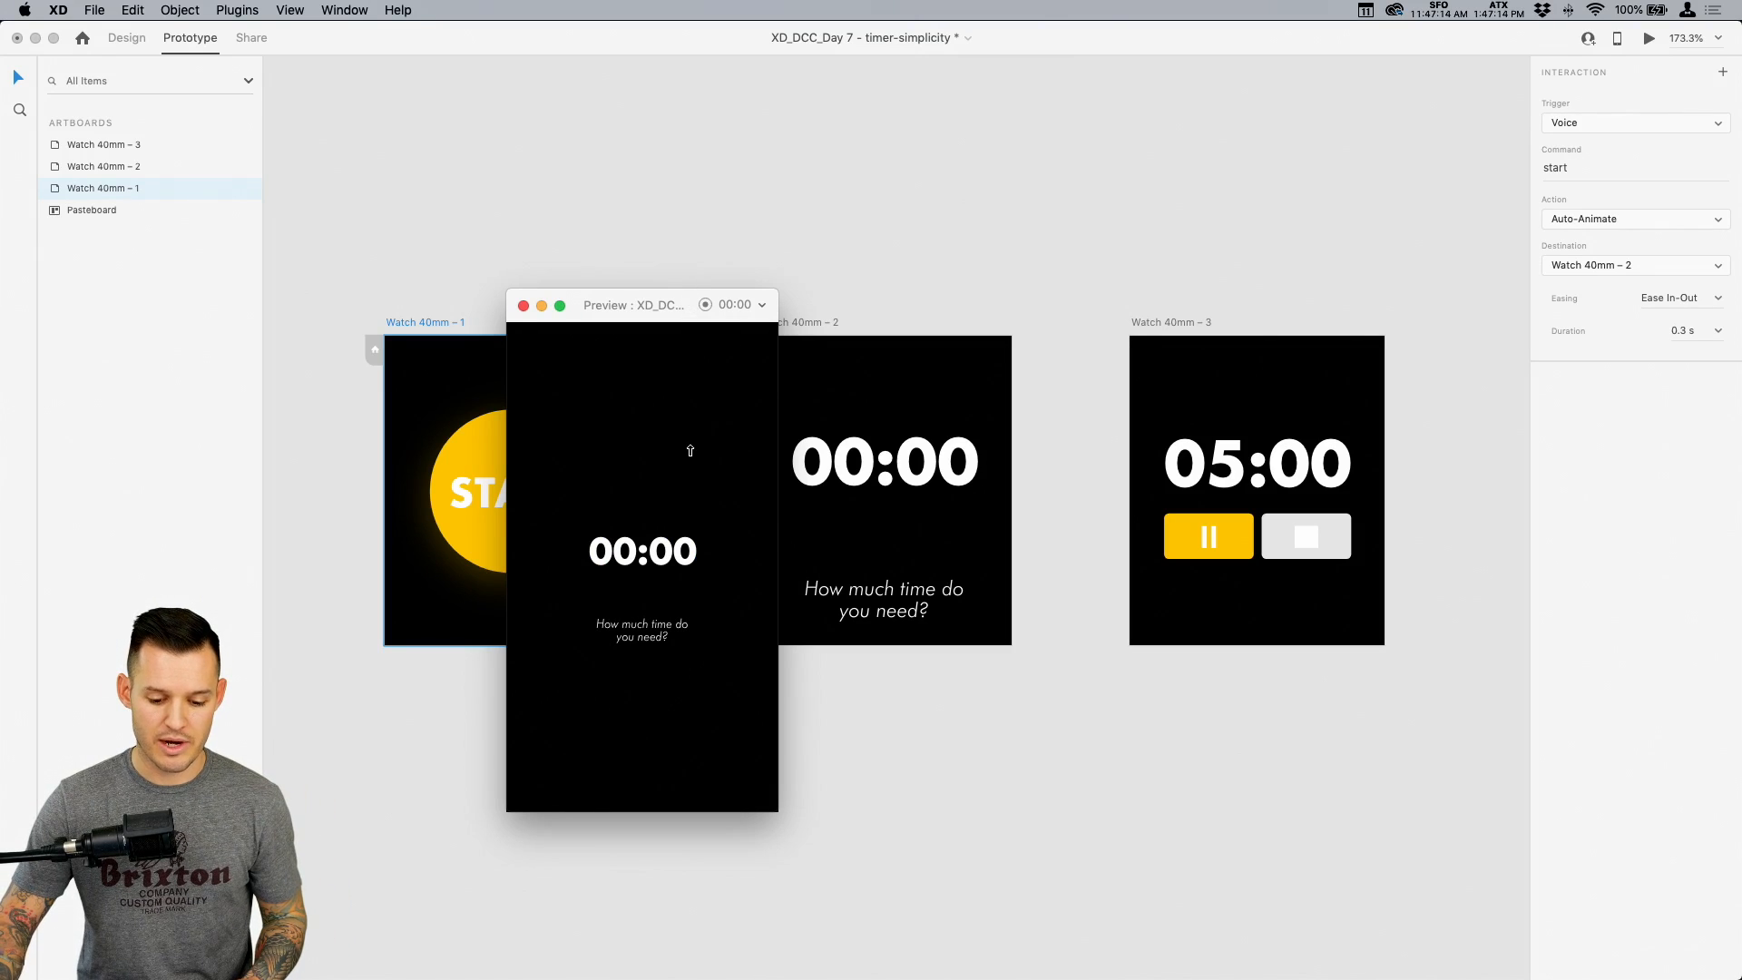
{"action": "left_click_drag", "start_coordinate": [677, 303], "coordinate": [866, 144]}
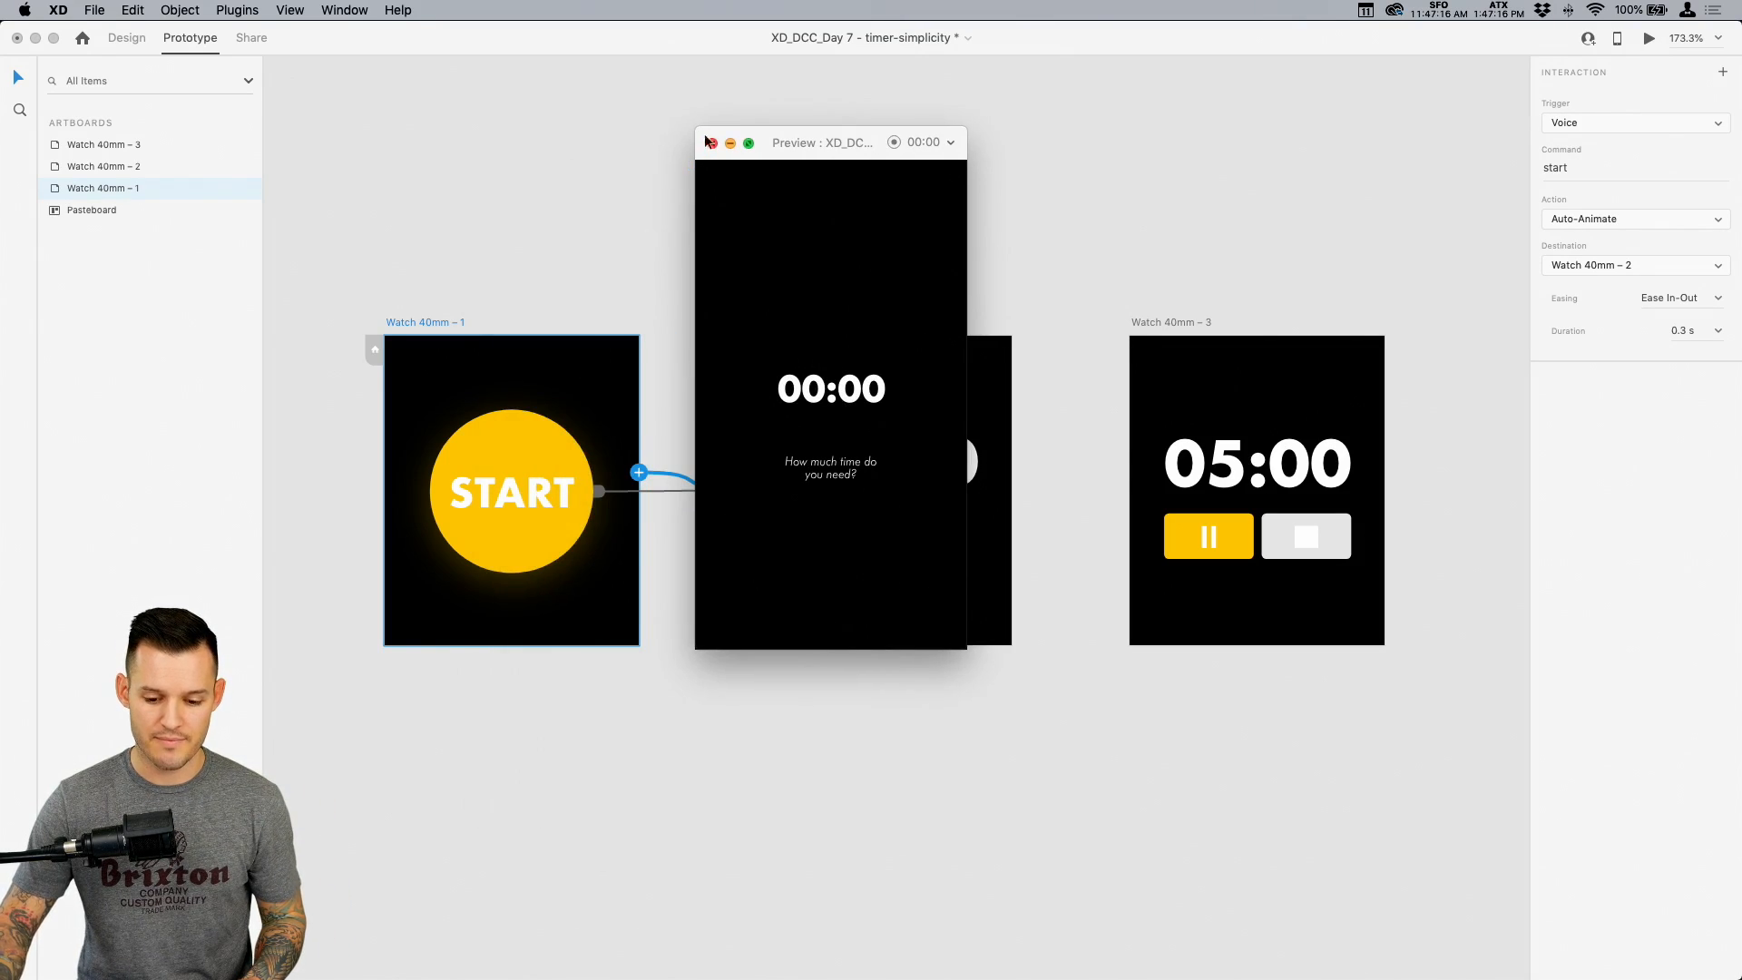
{"action": "left_click", "coordinate": [712, 144]}
{"action": "left_click", "coordinate": [1650, 39]}
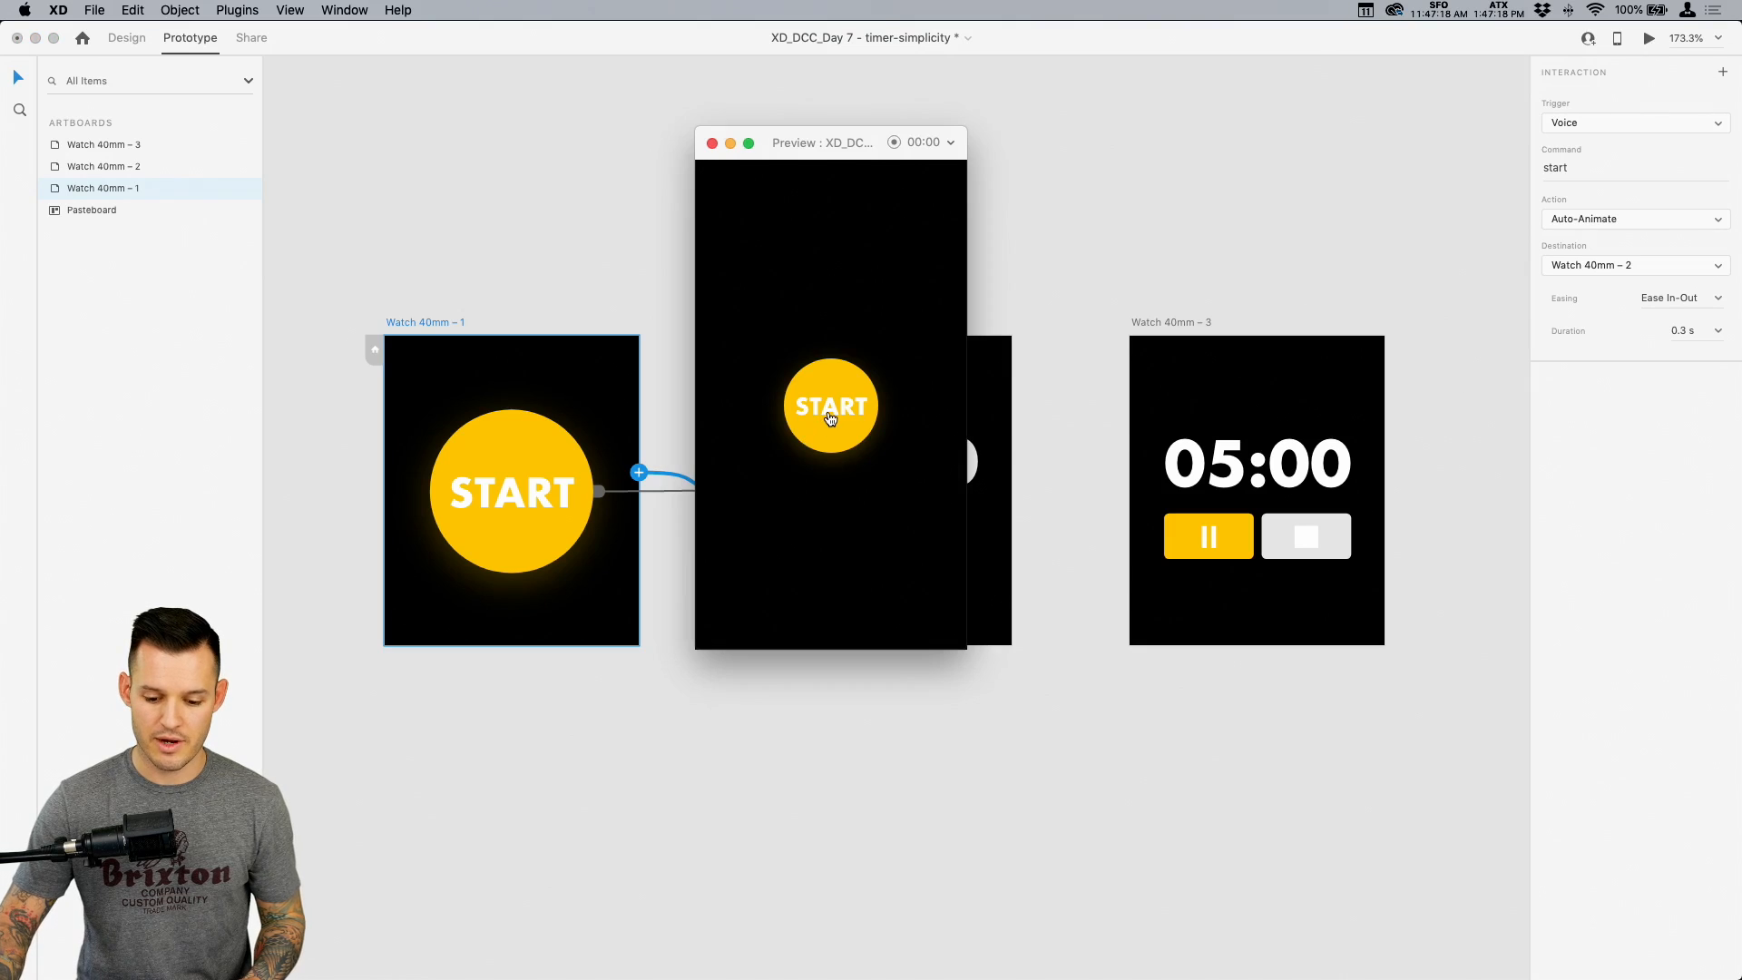
{"action": "left_click", "coordinate": [859, 405]}
{"action": "left_click", "coordinate": [712, 143]}
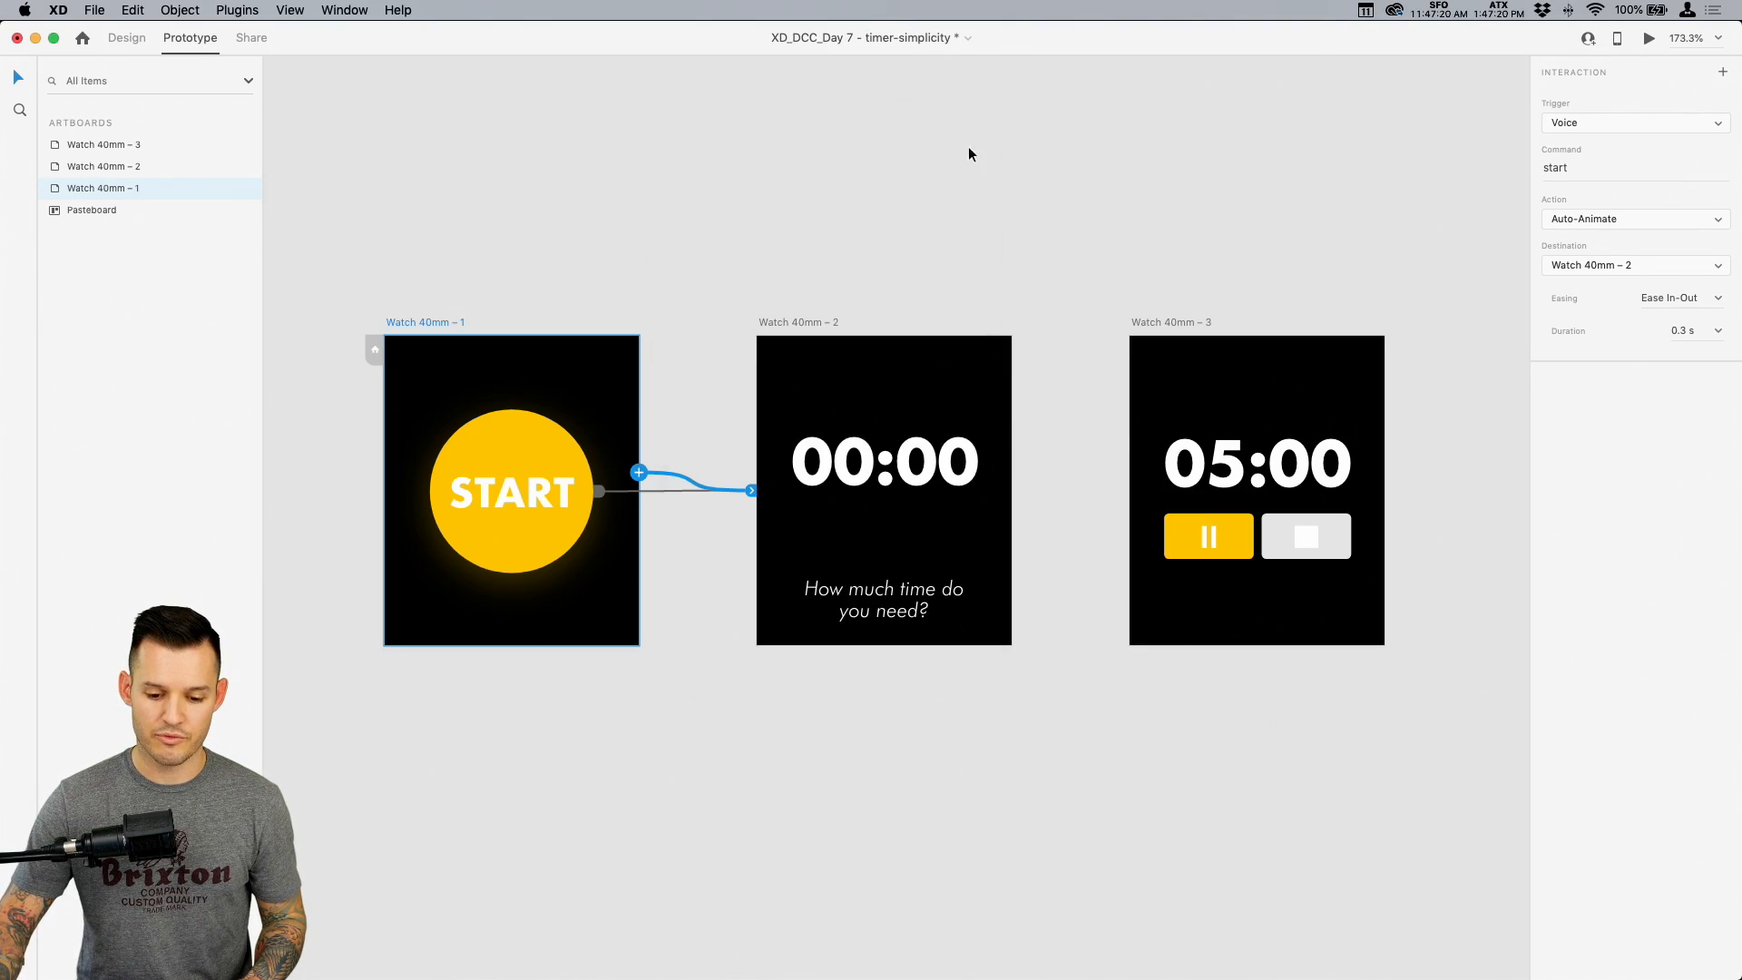
Preview the prototype from the START artboard and test the "start" voice command, retrying it in a fresh preview when it is not matched
{"action": "left_click", "coordinate": [1649, 39]}
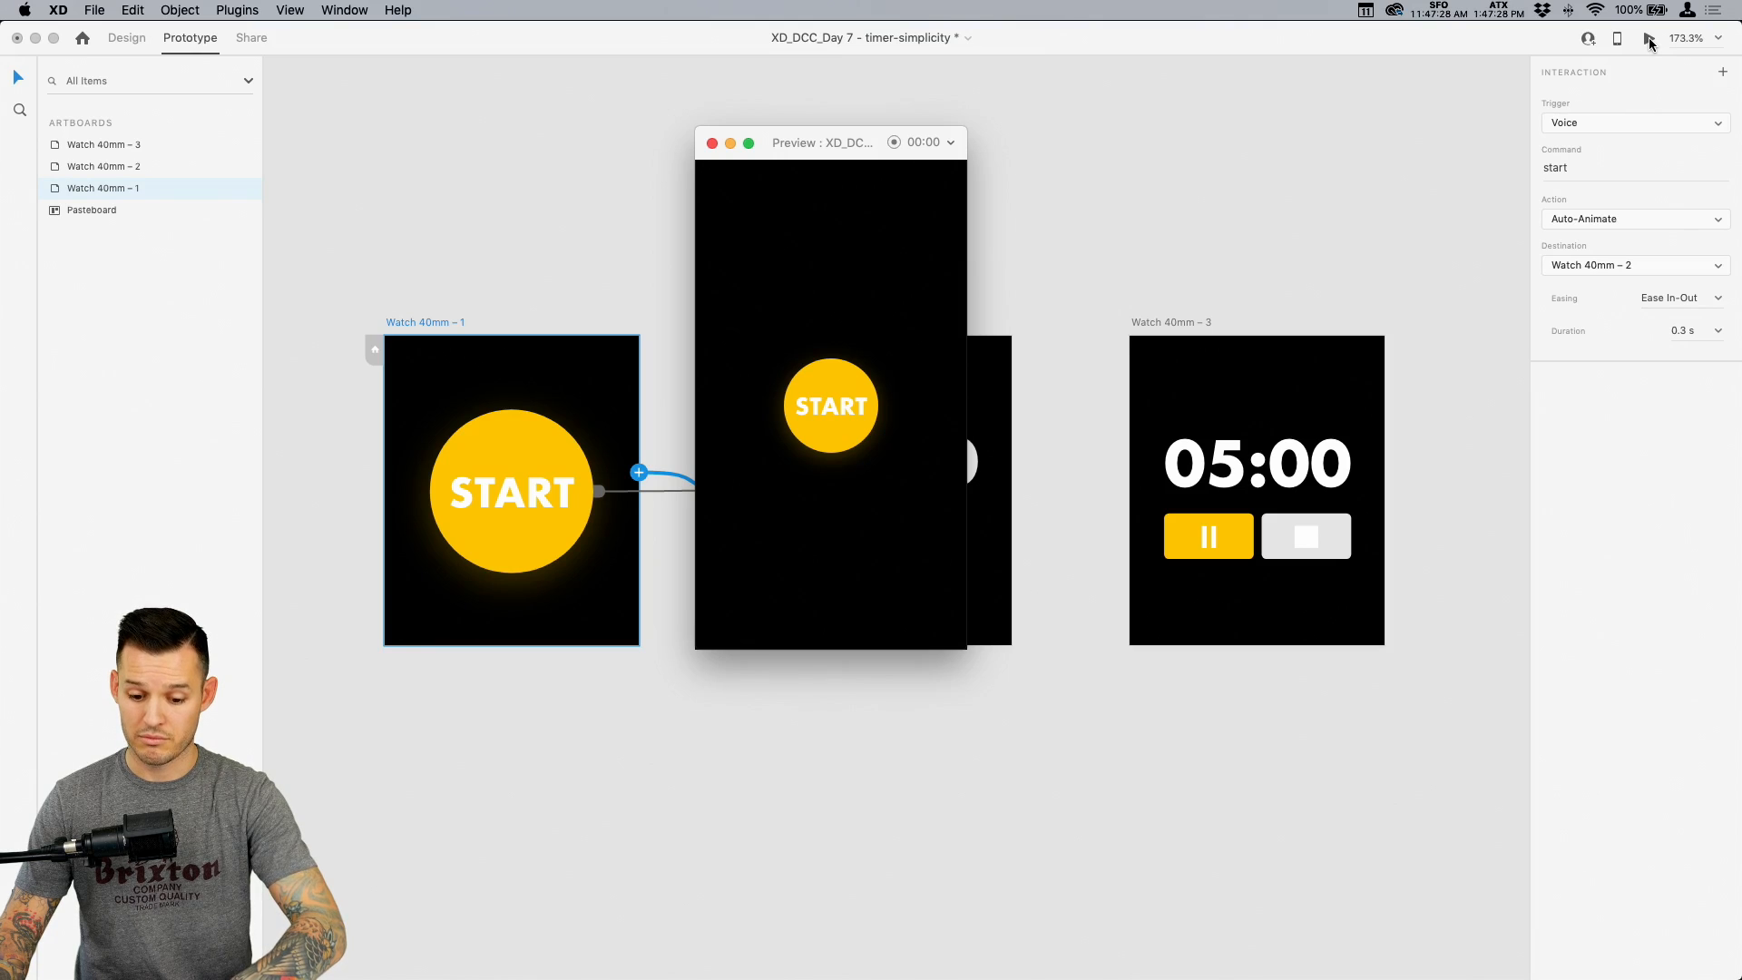
{"action": "key", "text": "space"}
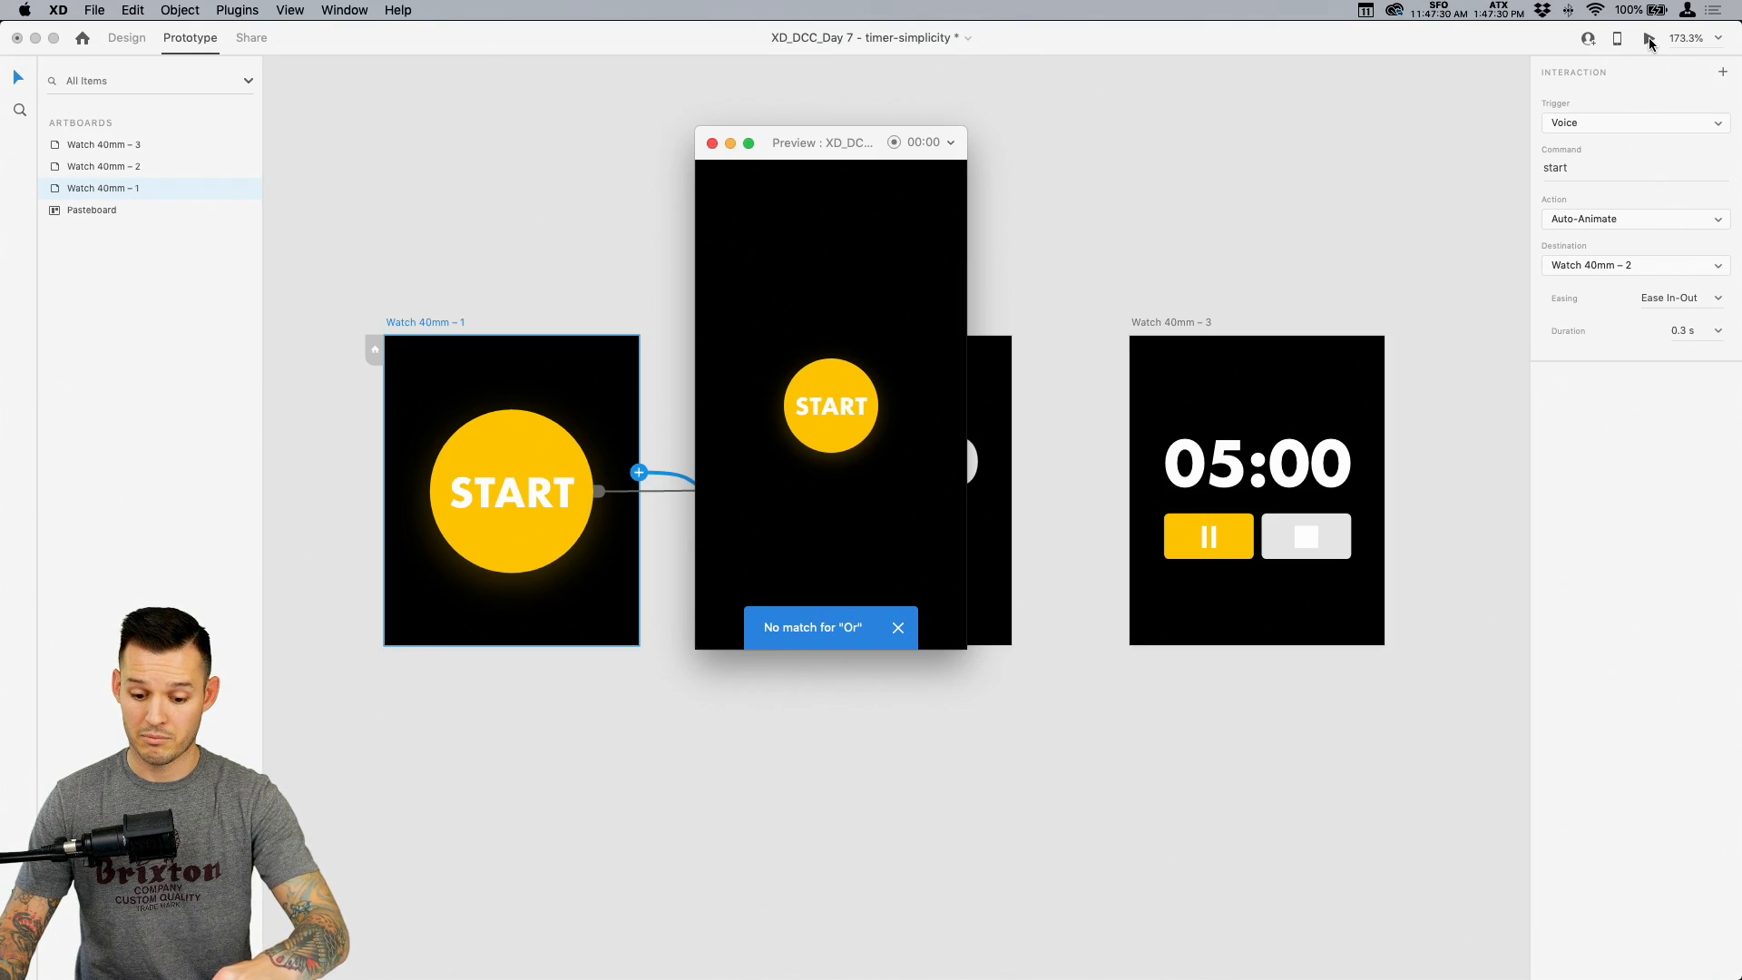
{"action": "left_click", "coordinate": [898, 627]}
{"action": "left_click", "coordinate": [712, 142]}
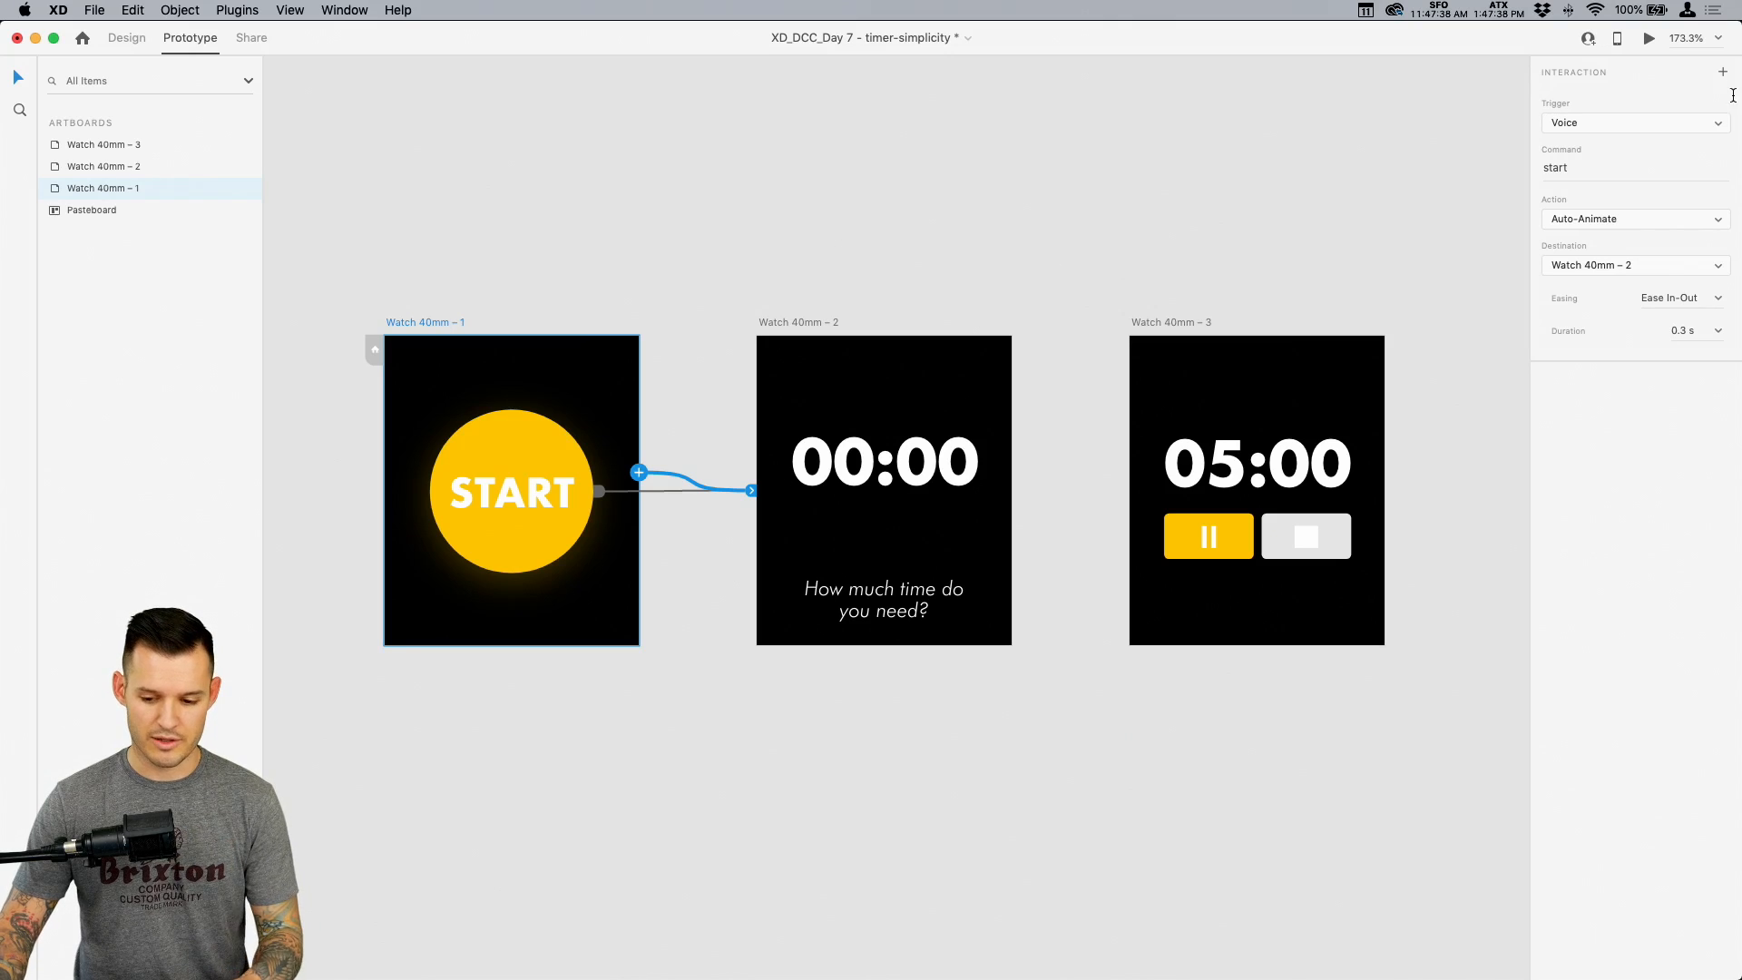
{"action": "left_click", "coordinate": [1648, 40]}
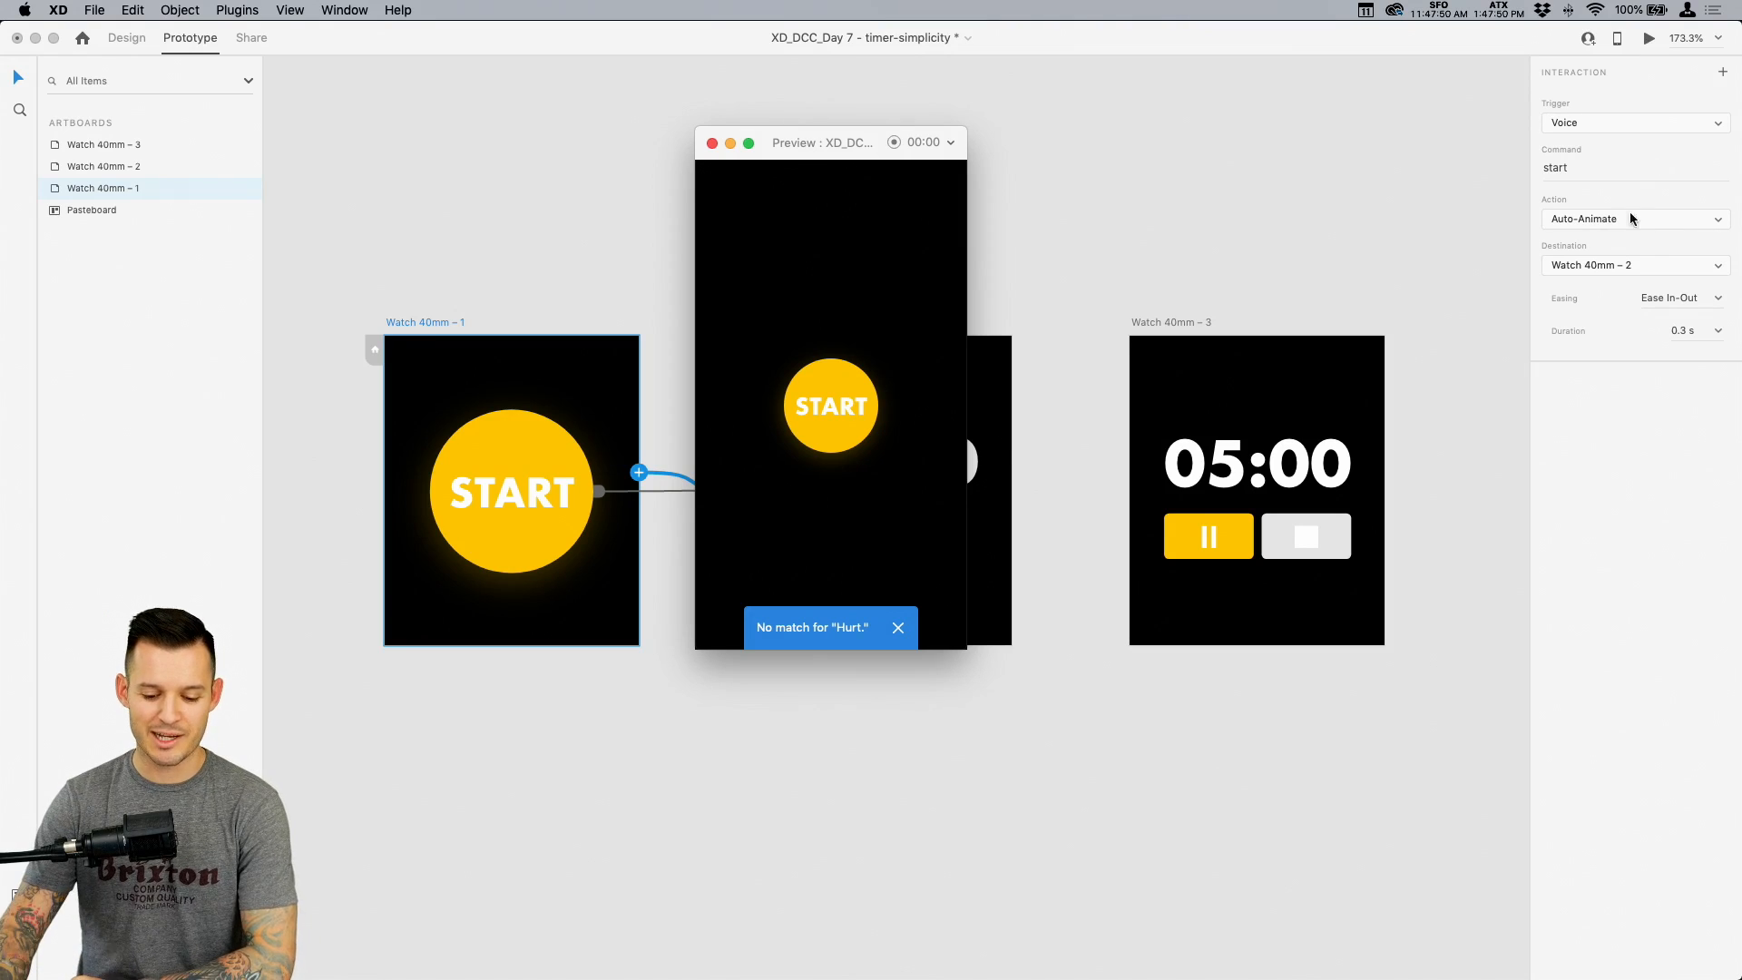
{"action": "left_click", "coordinate": [898, 627]}
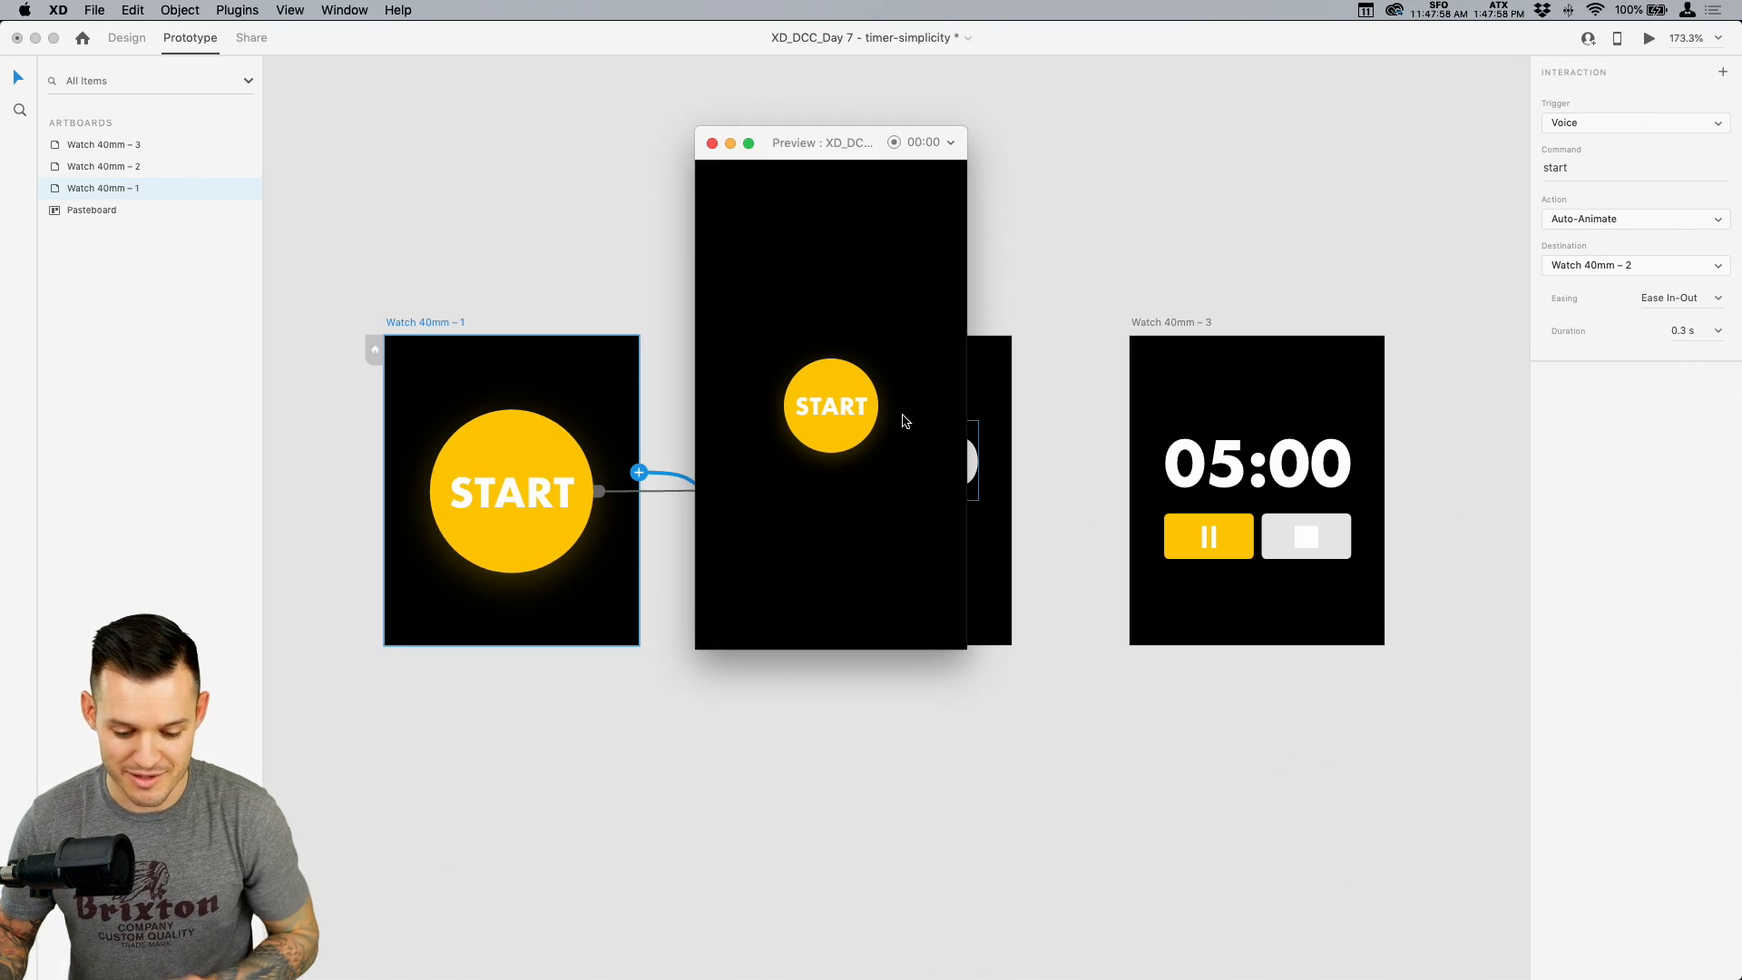
{"action": "left_click", "coordinate": [711, 144]}
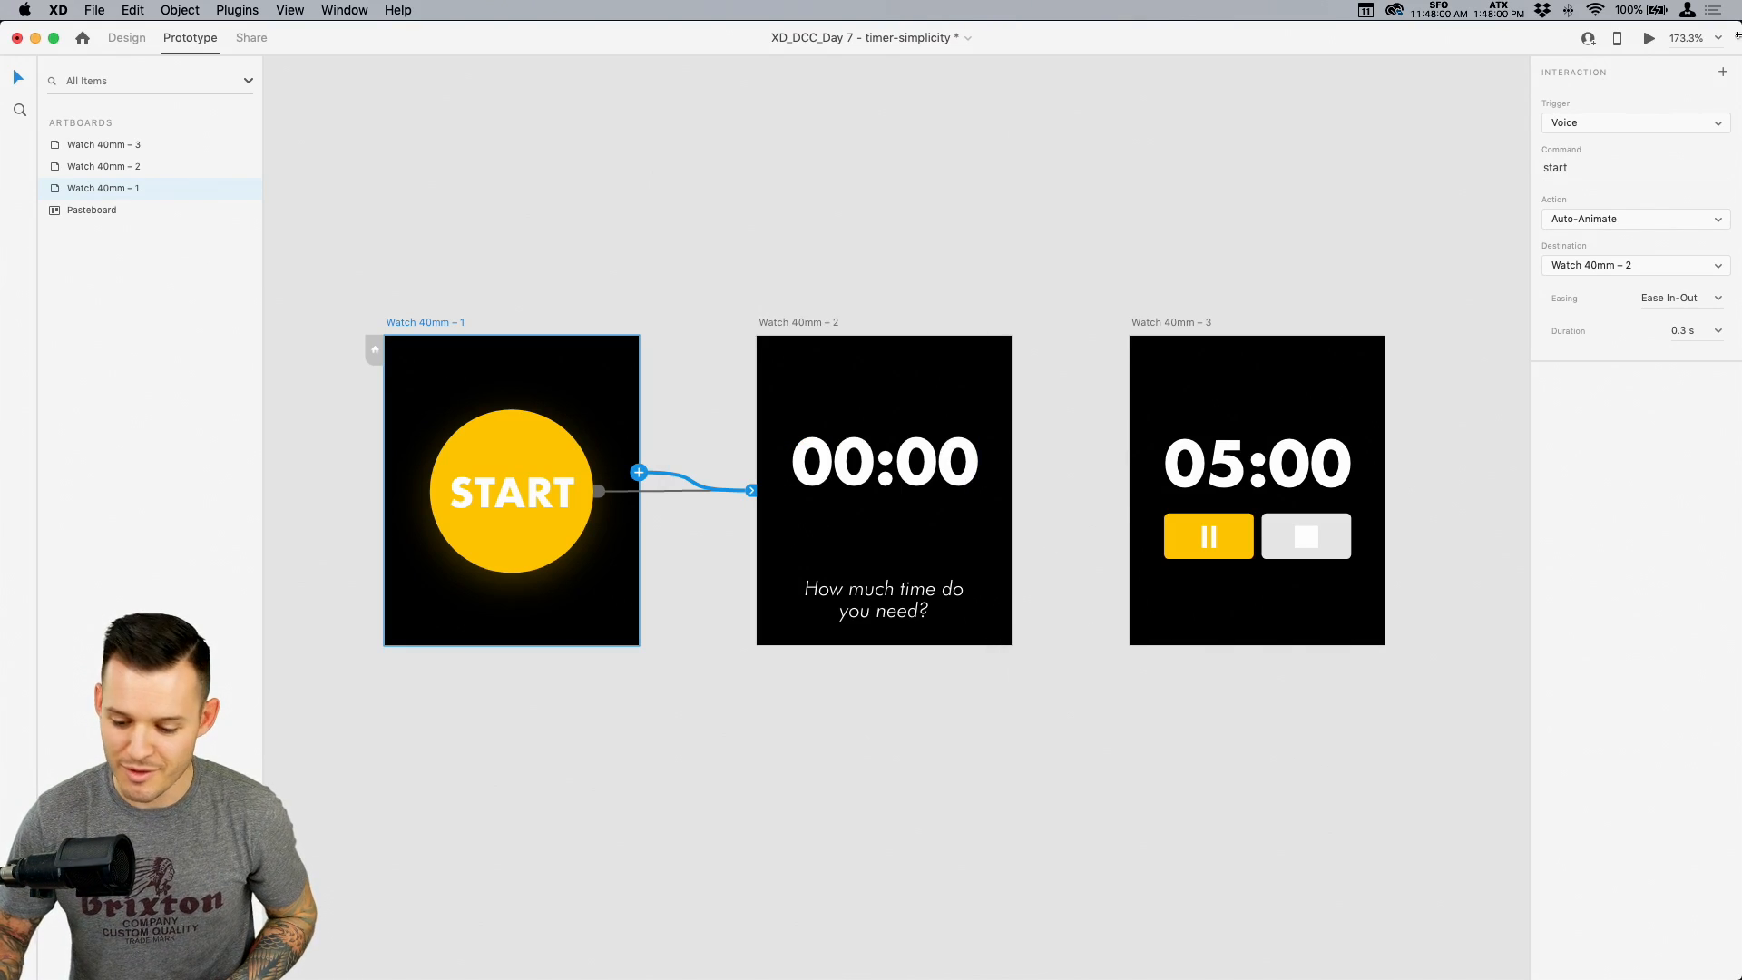
{"action": "left_click", "coordinate": [1648, 39]}
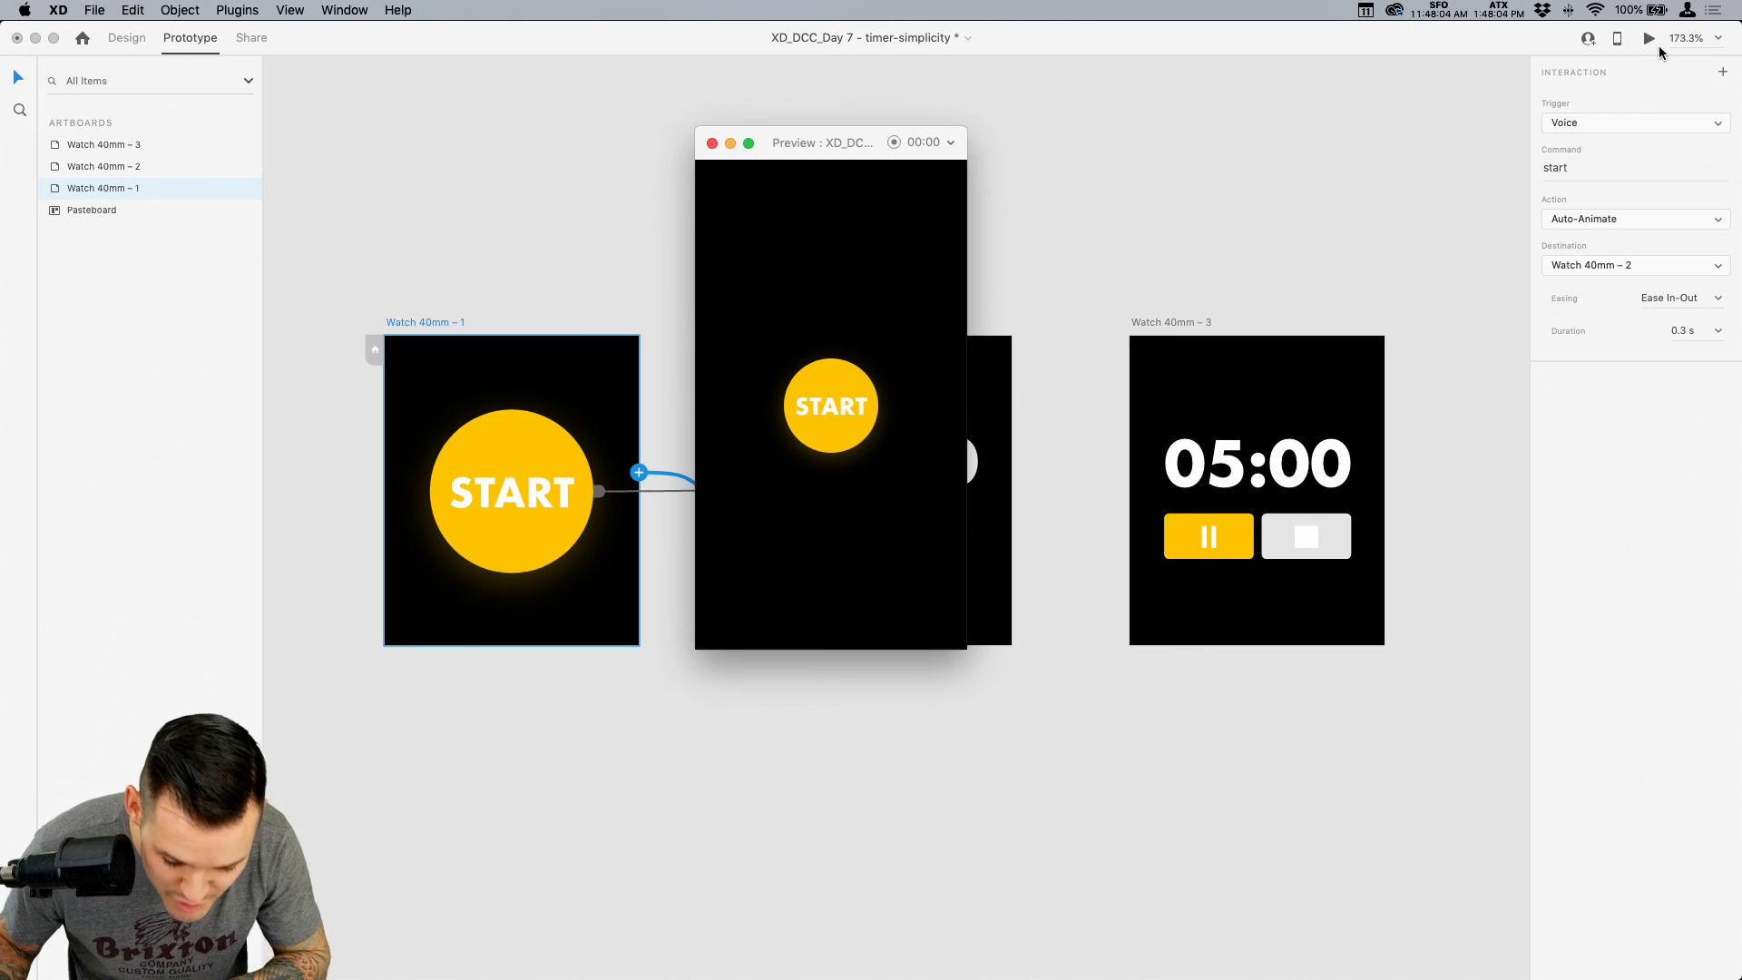
{"action": "key", "text": "space"}
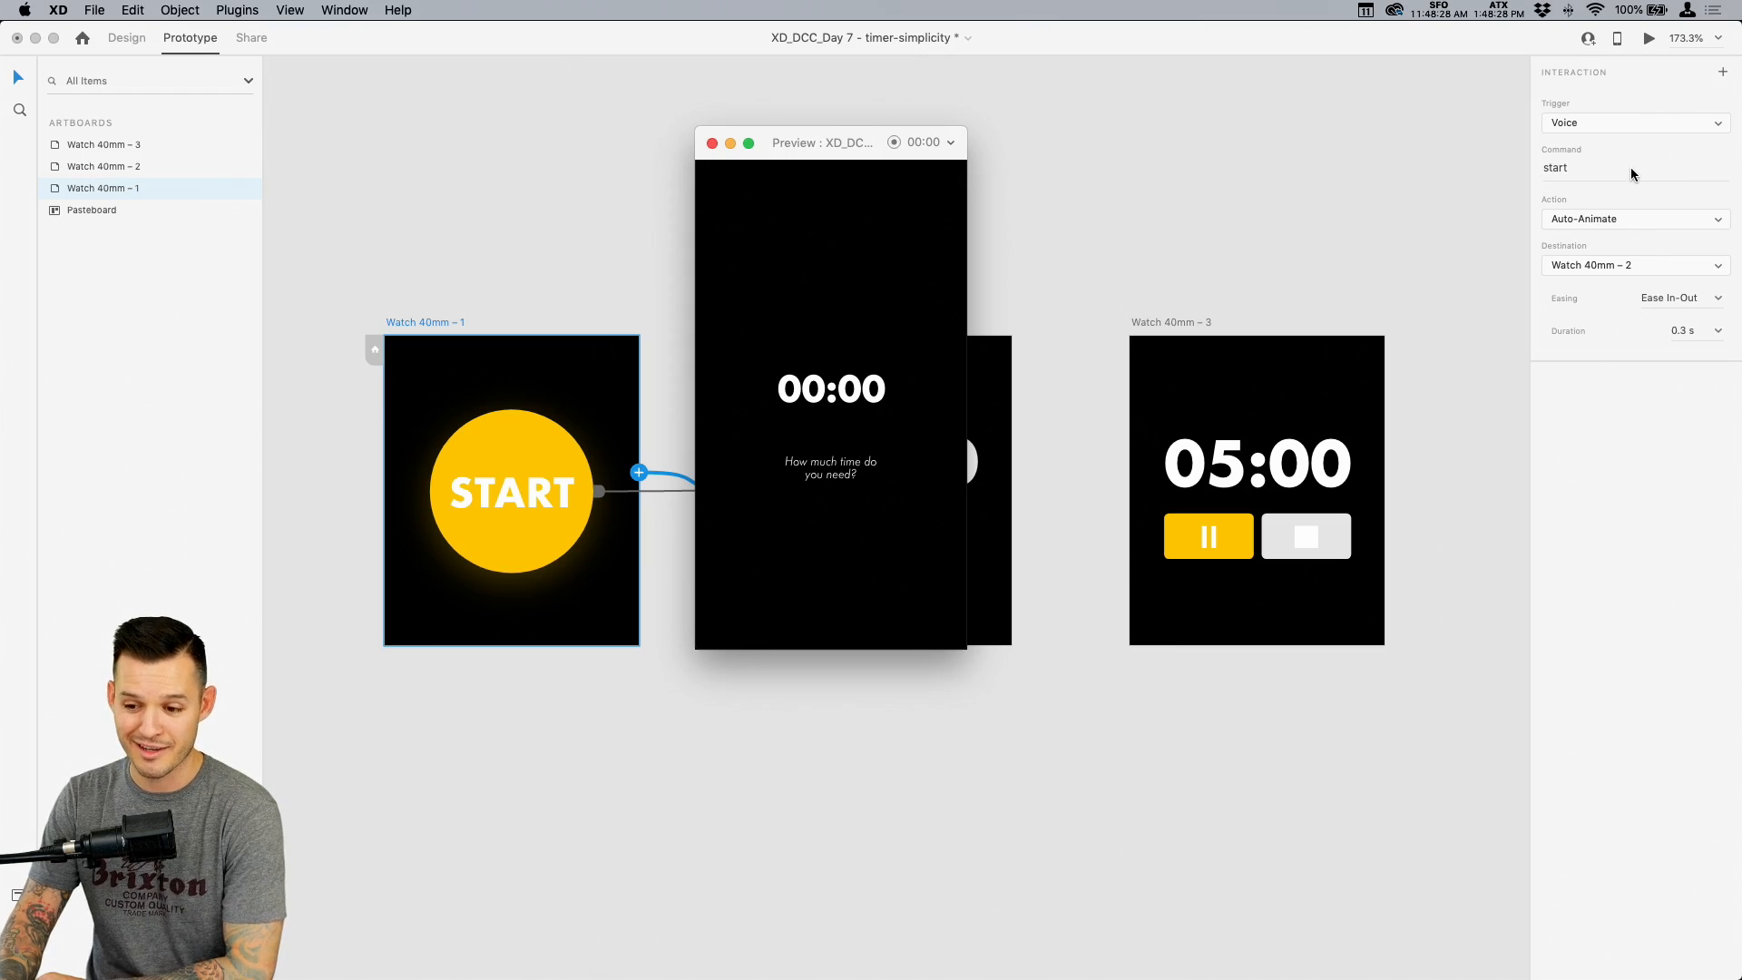
{"action": "left_click", "coordinate": [712, 144]}
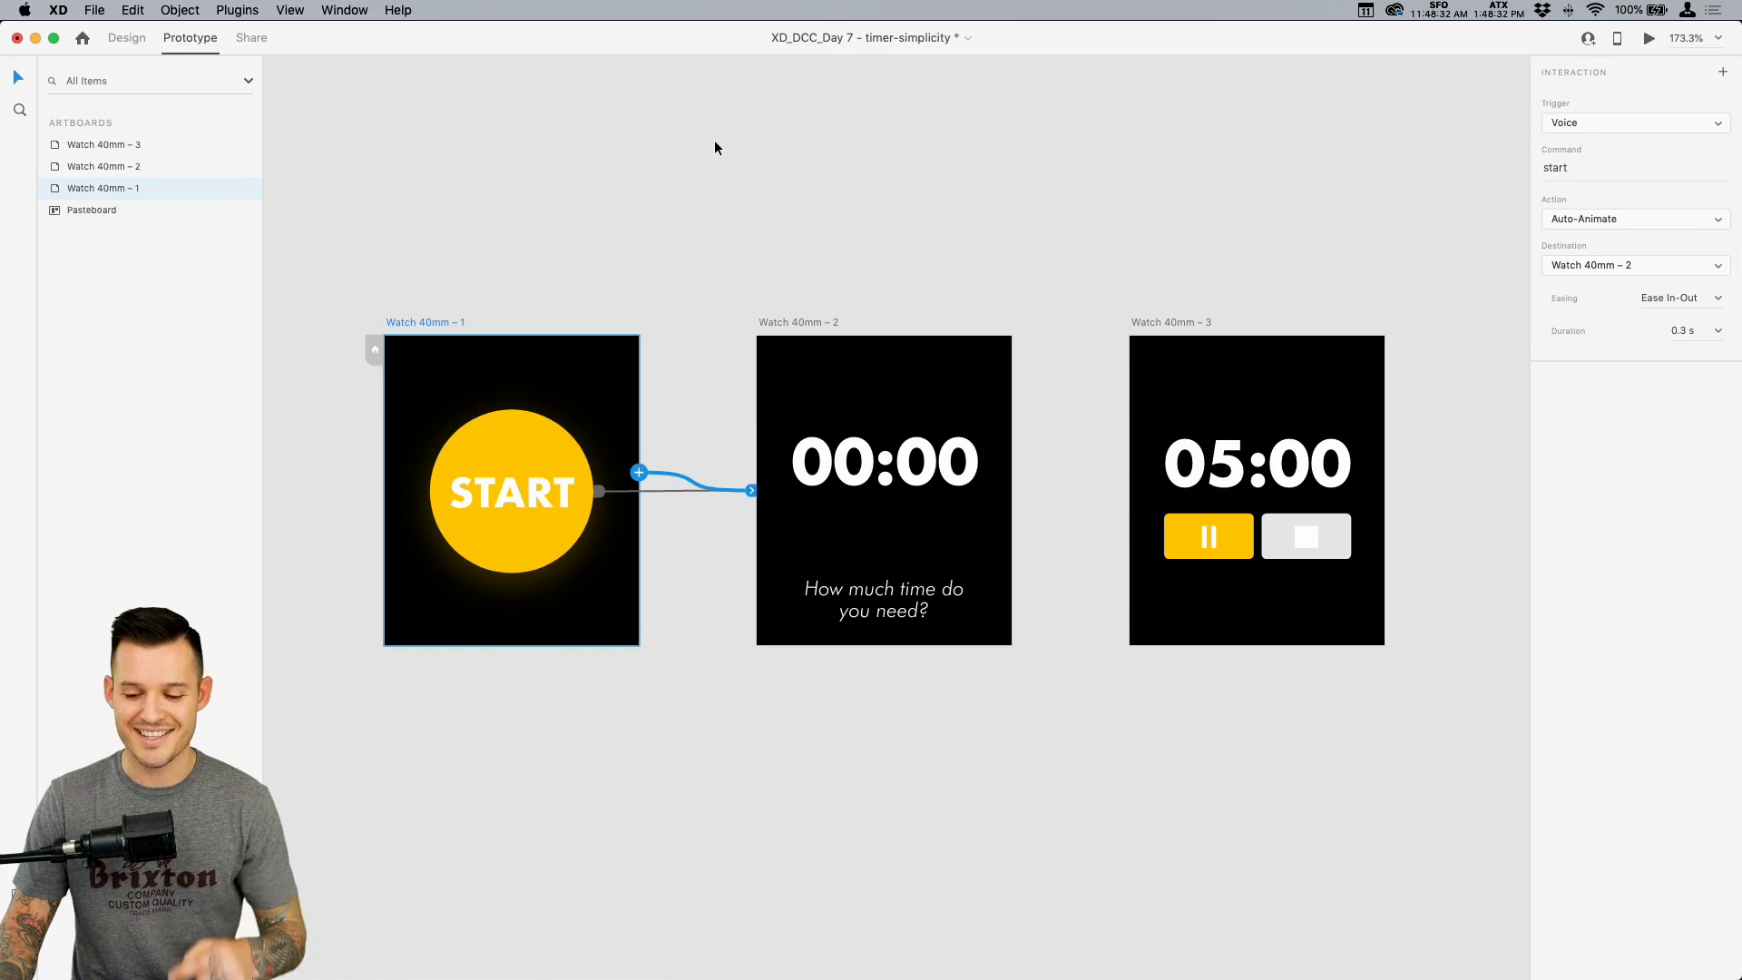
Copy the pause and stop buttons from the 05:00 artboard onto the 00:00 artboard and move them down over its lower edge to Y 193
{"action": "left_click", "coordinate": [1040, 188]}
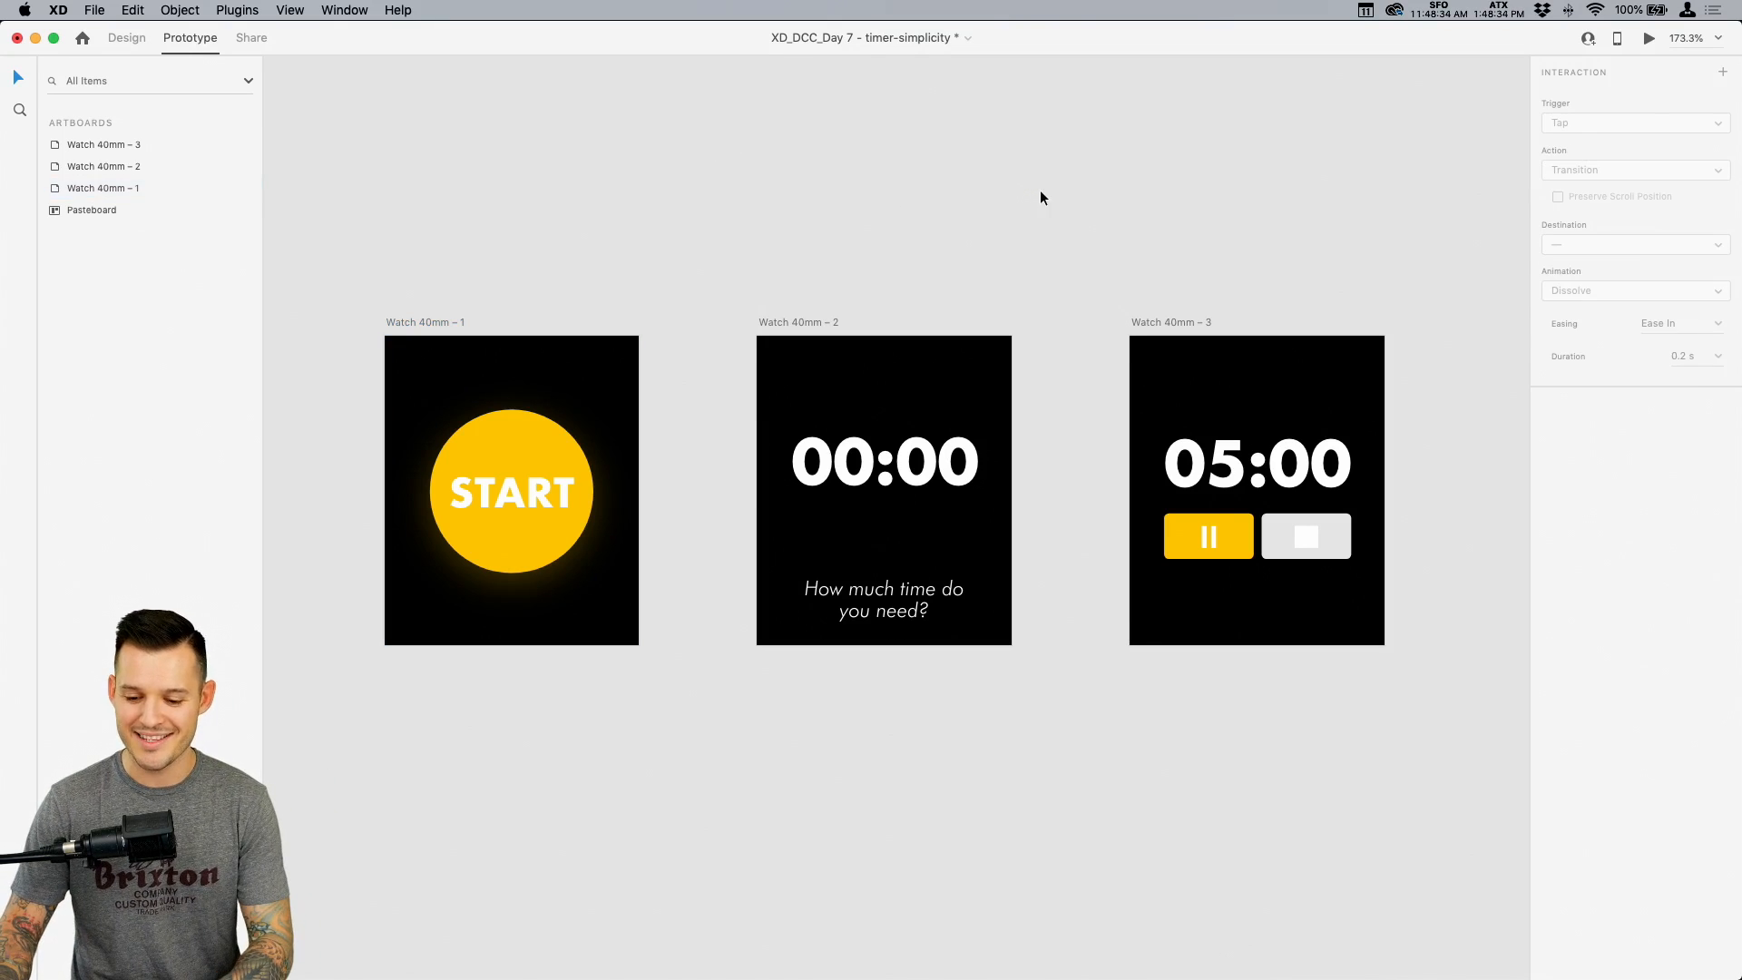
{"action": "left_click_drag", "start_coordinate": [1075, 191], "coordinate": [743, 179]}
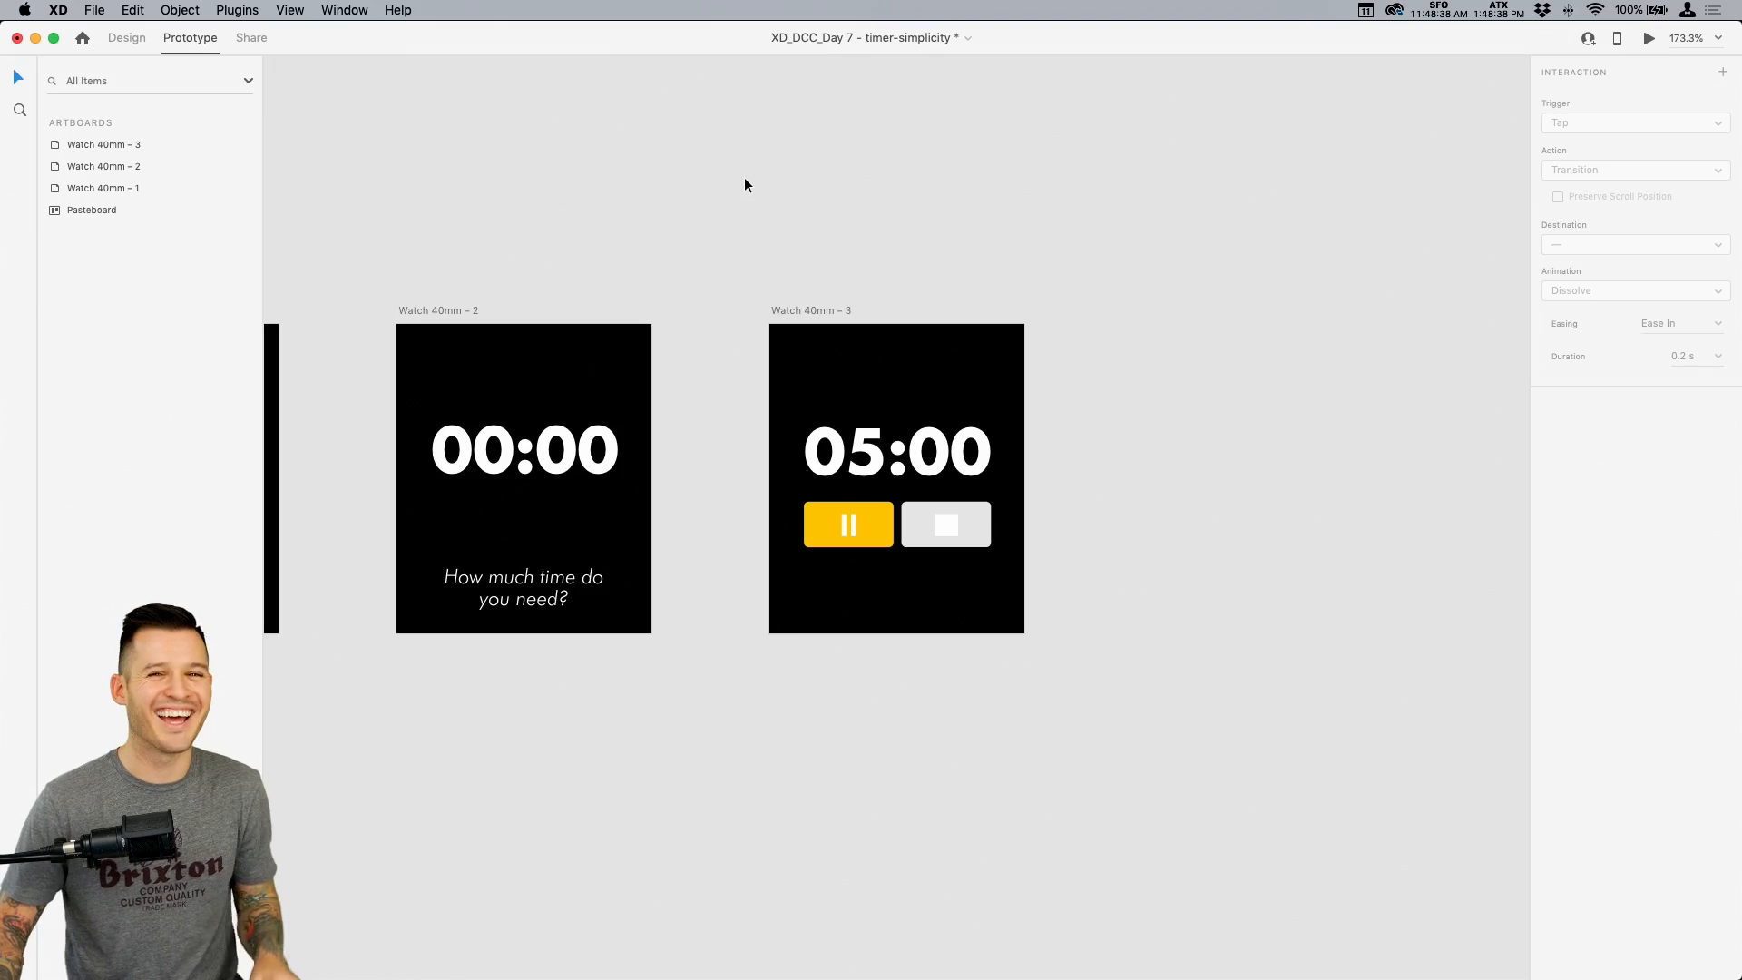
{"action": "left_click", "coordinate": [556, 448]}
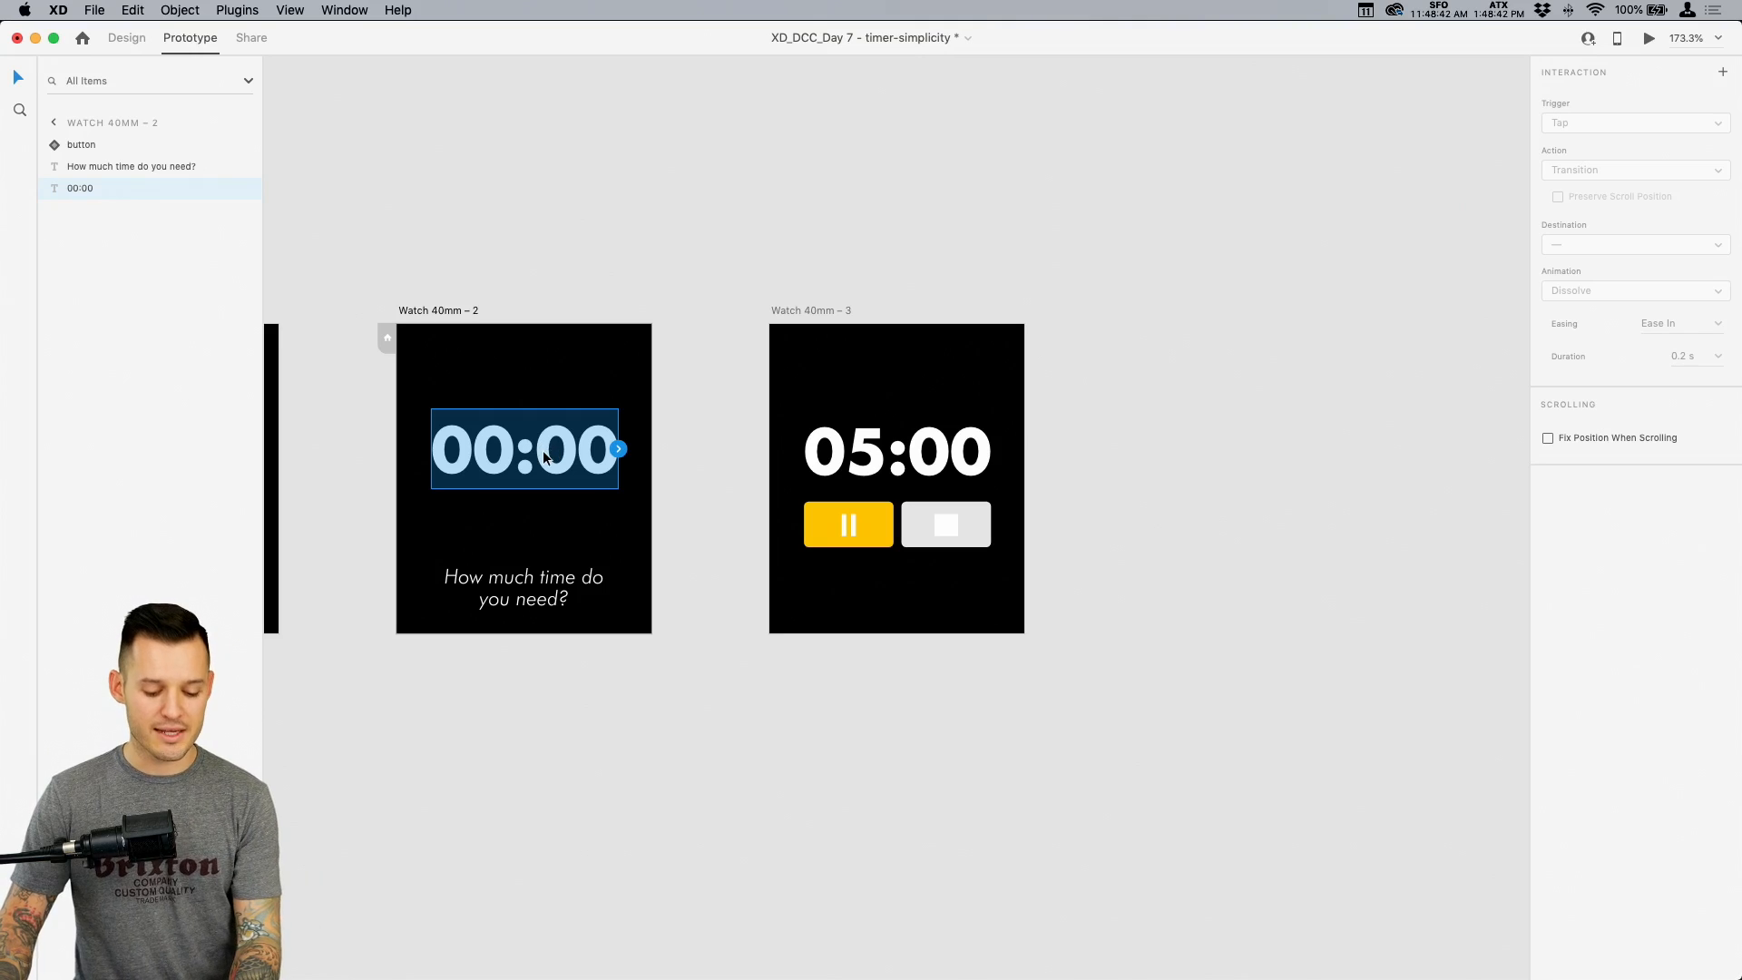
{"action": "left_click", "coordinate": [864, 519]}
{"action": "left_click", "coordinate": [962, 531], "text": "shift"}
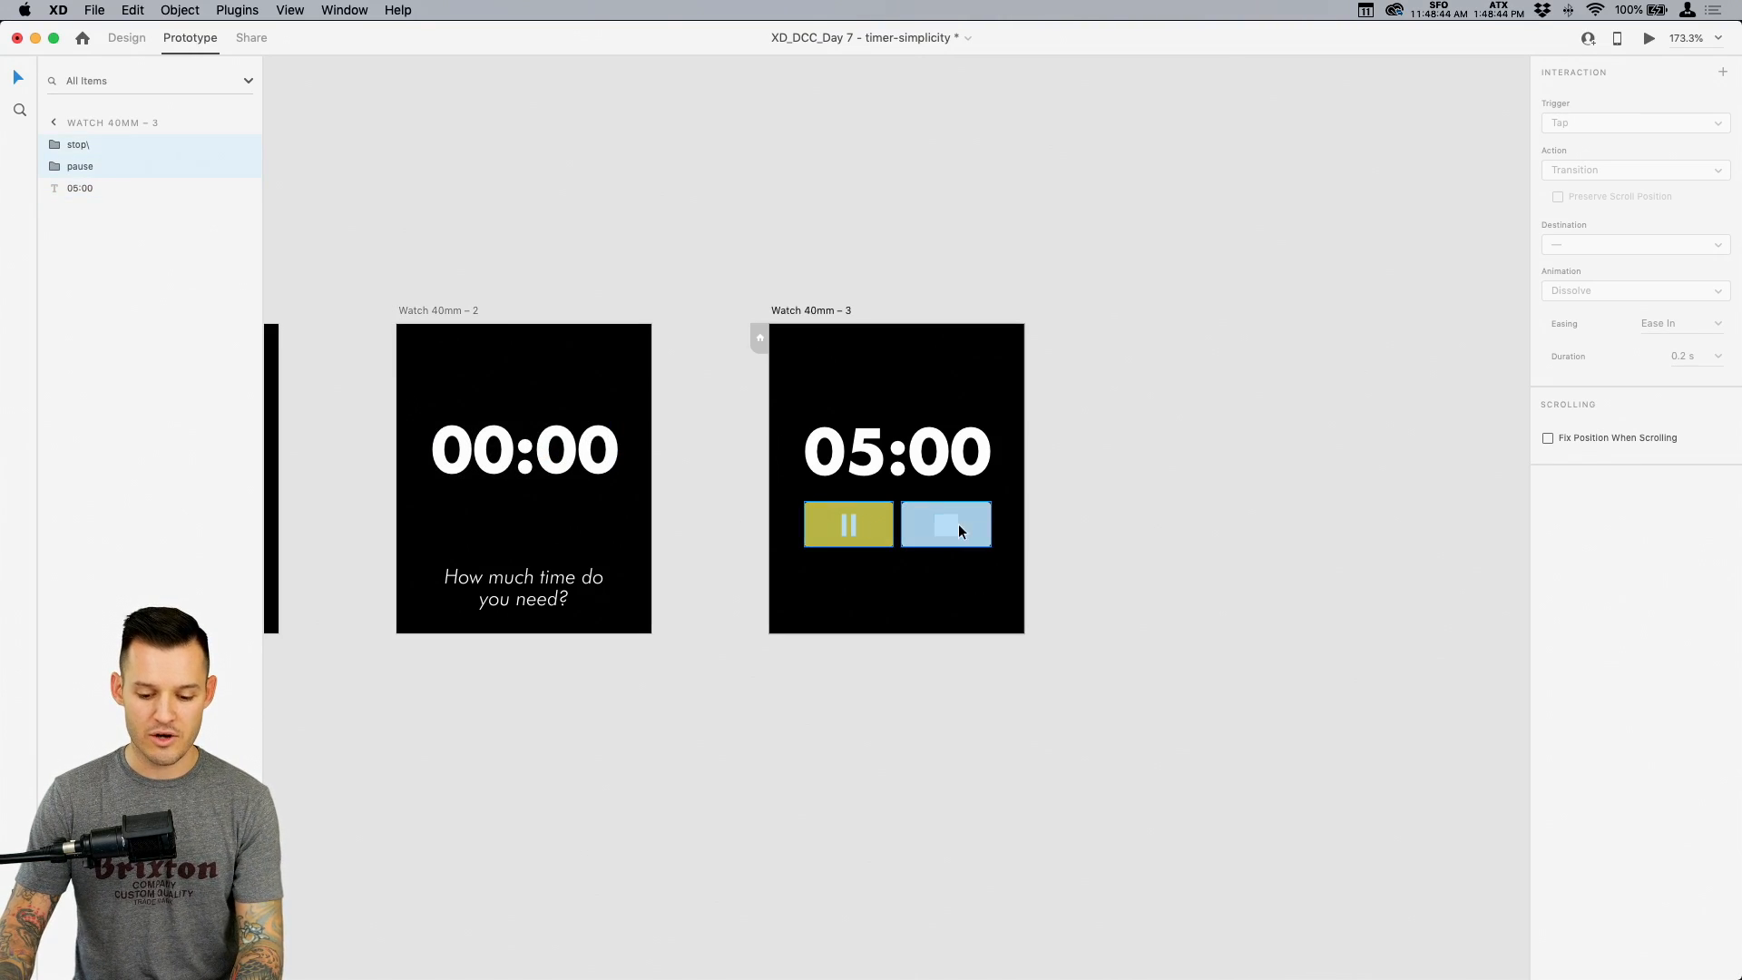
{"action": "left_click", "coordinate": [144, 52]}
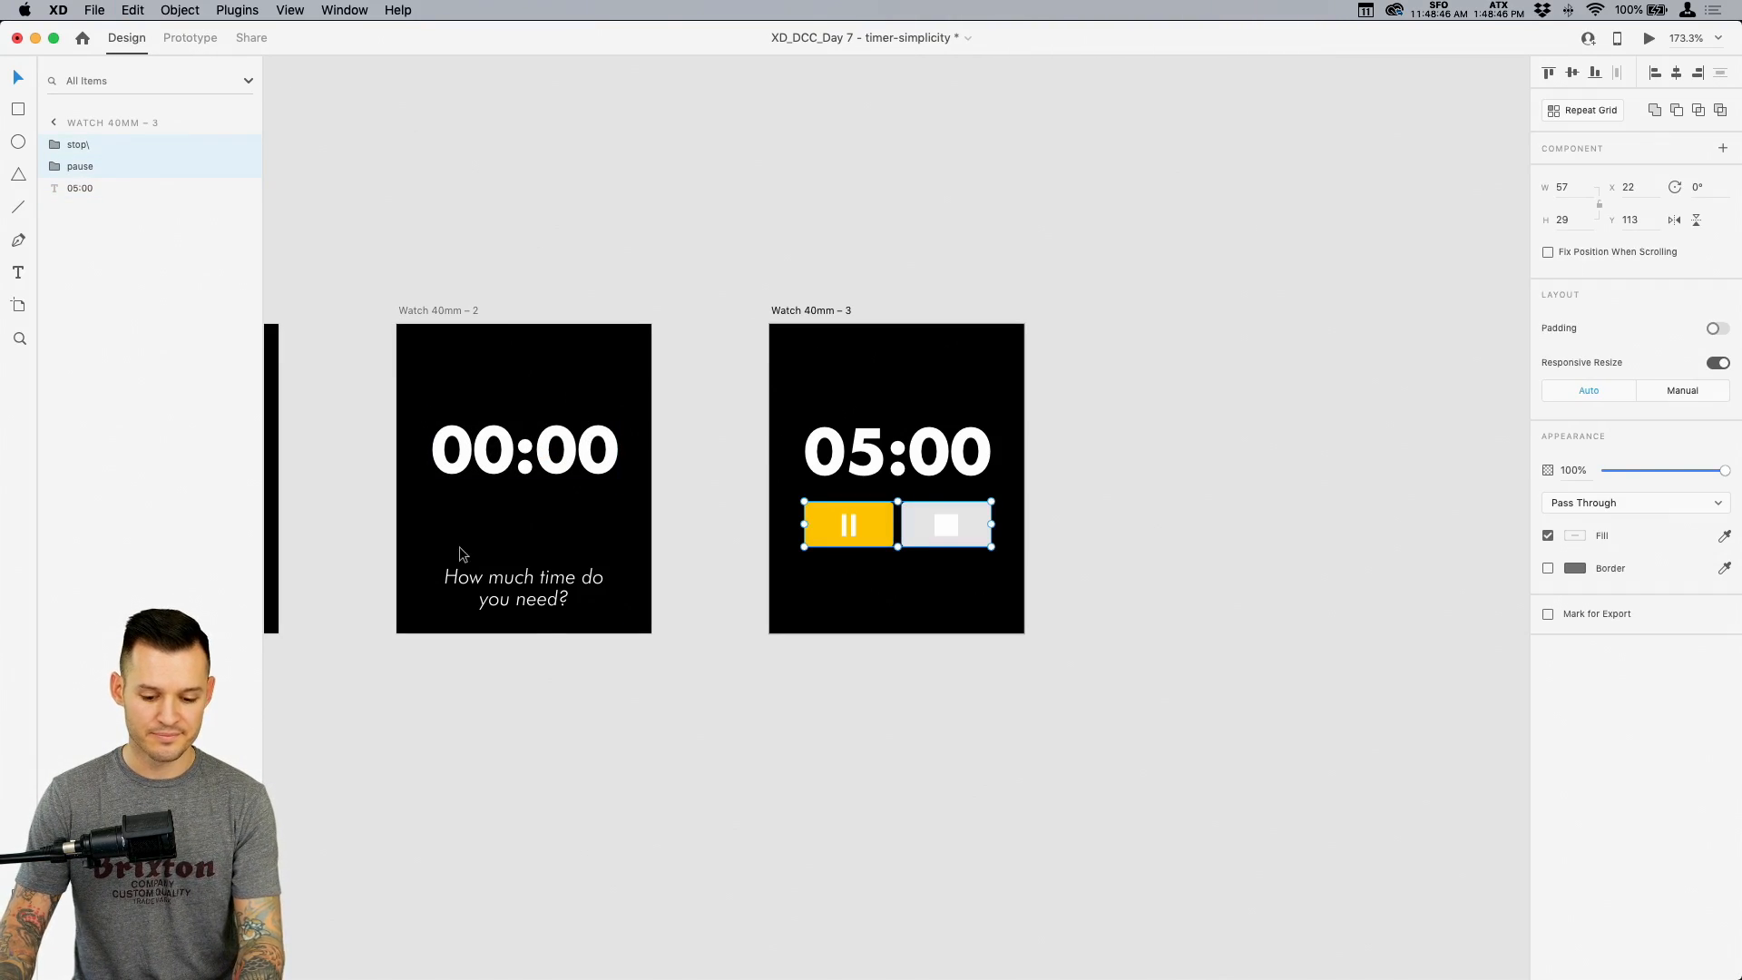
{"action": "left_click", "coordinate": [542, 587]}
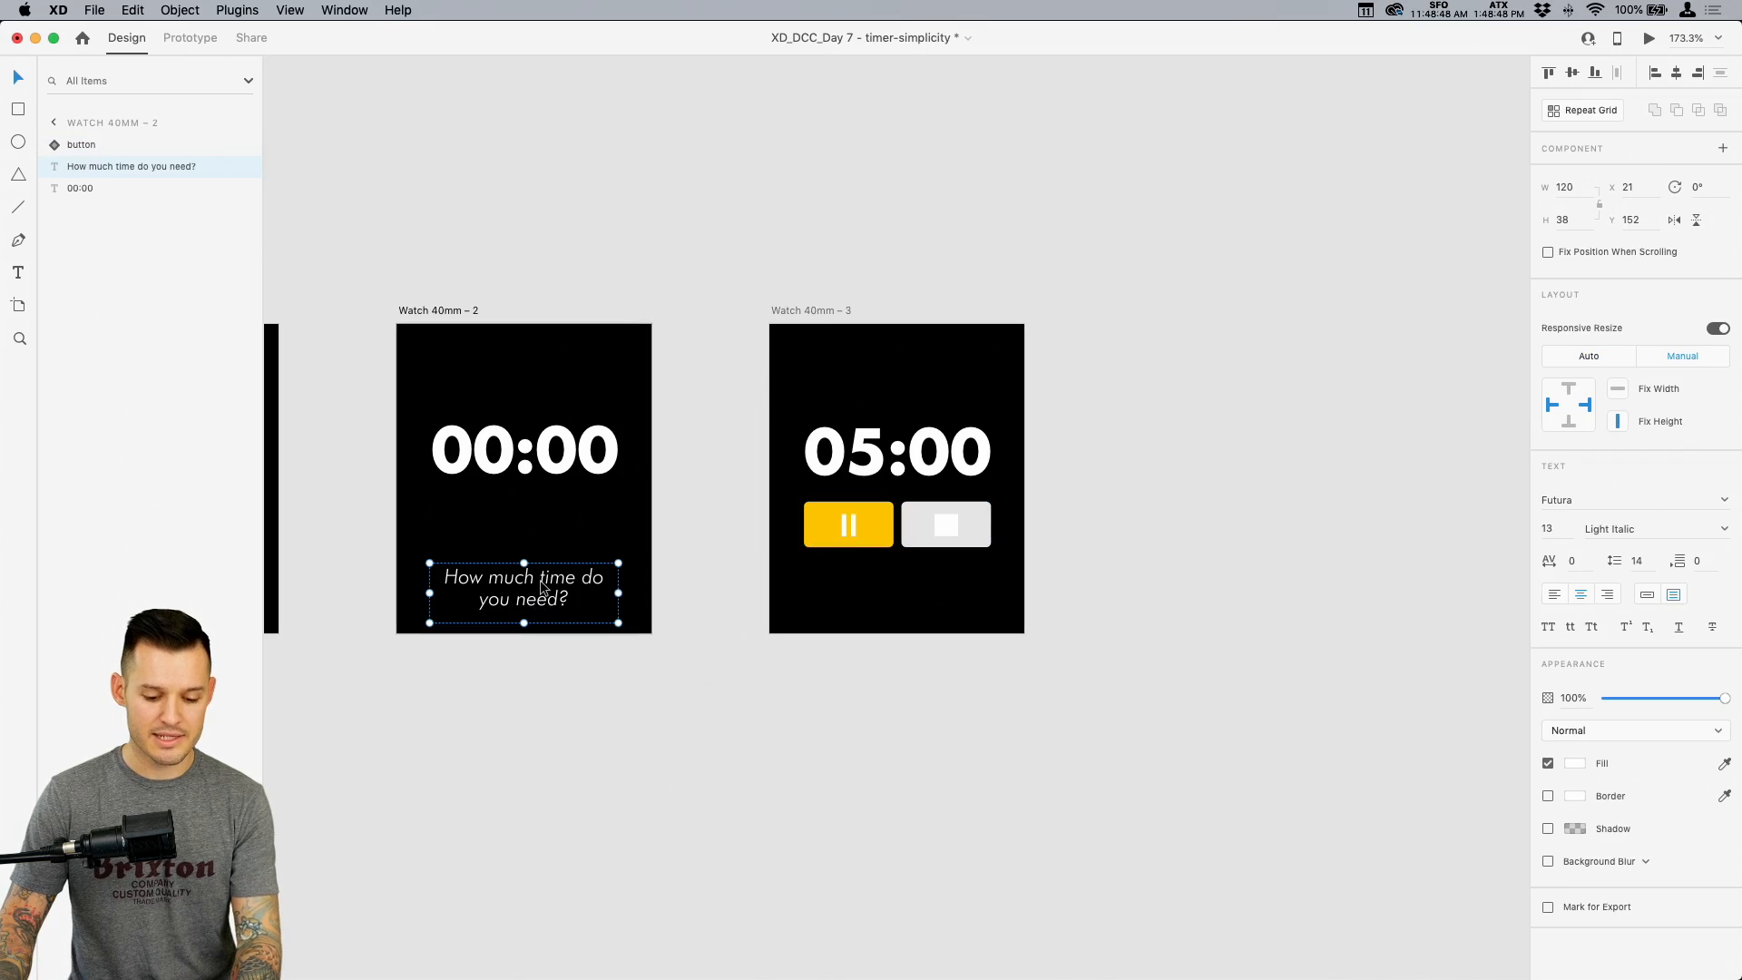
{"action": "key", "text": "super+v"}
{"action": "left_click_drag", "start_coordinate": [593, 512], "coordinate": [592, 639]}
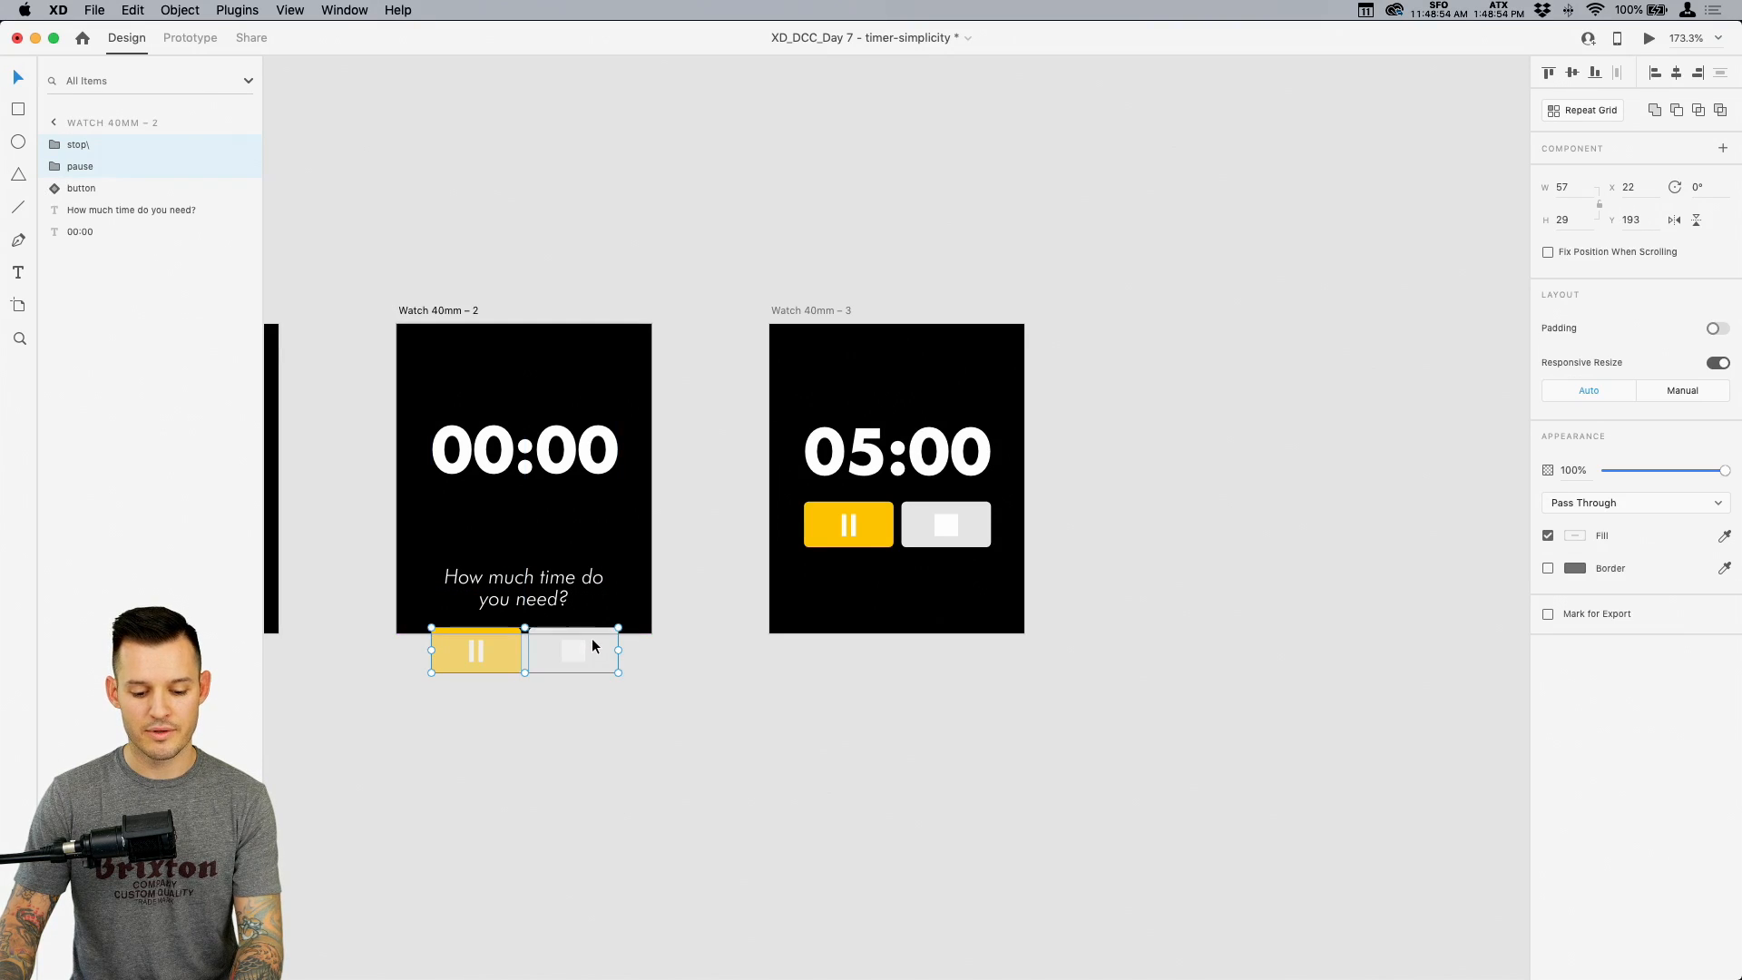
Set the opacity of the copied pause and stop buttons on the 00:00 artboard to 0%
{"action": "left_click_drag", "start_coordinate": [1723, 470], "coordinate": [1287, 482]}
{"action": "left_click", "coordinate": [581, 254]}
{"action": "left_click", "coordinate": [710, 238]}
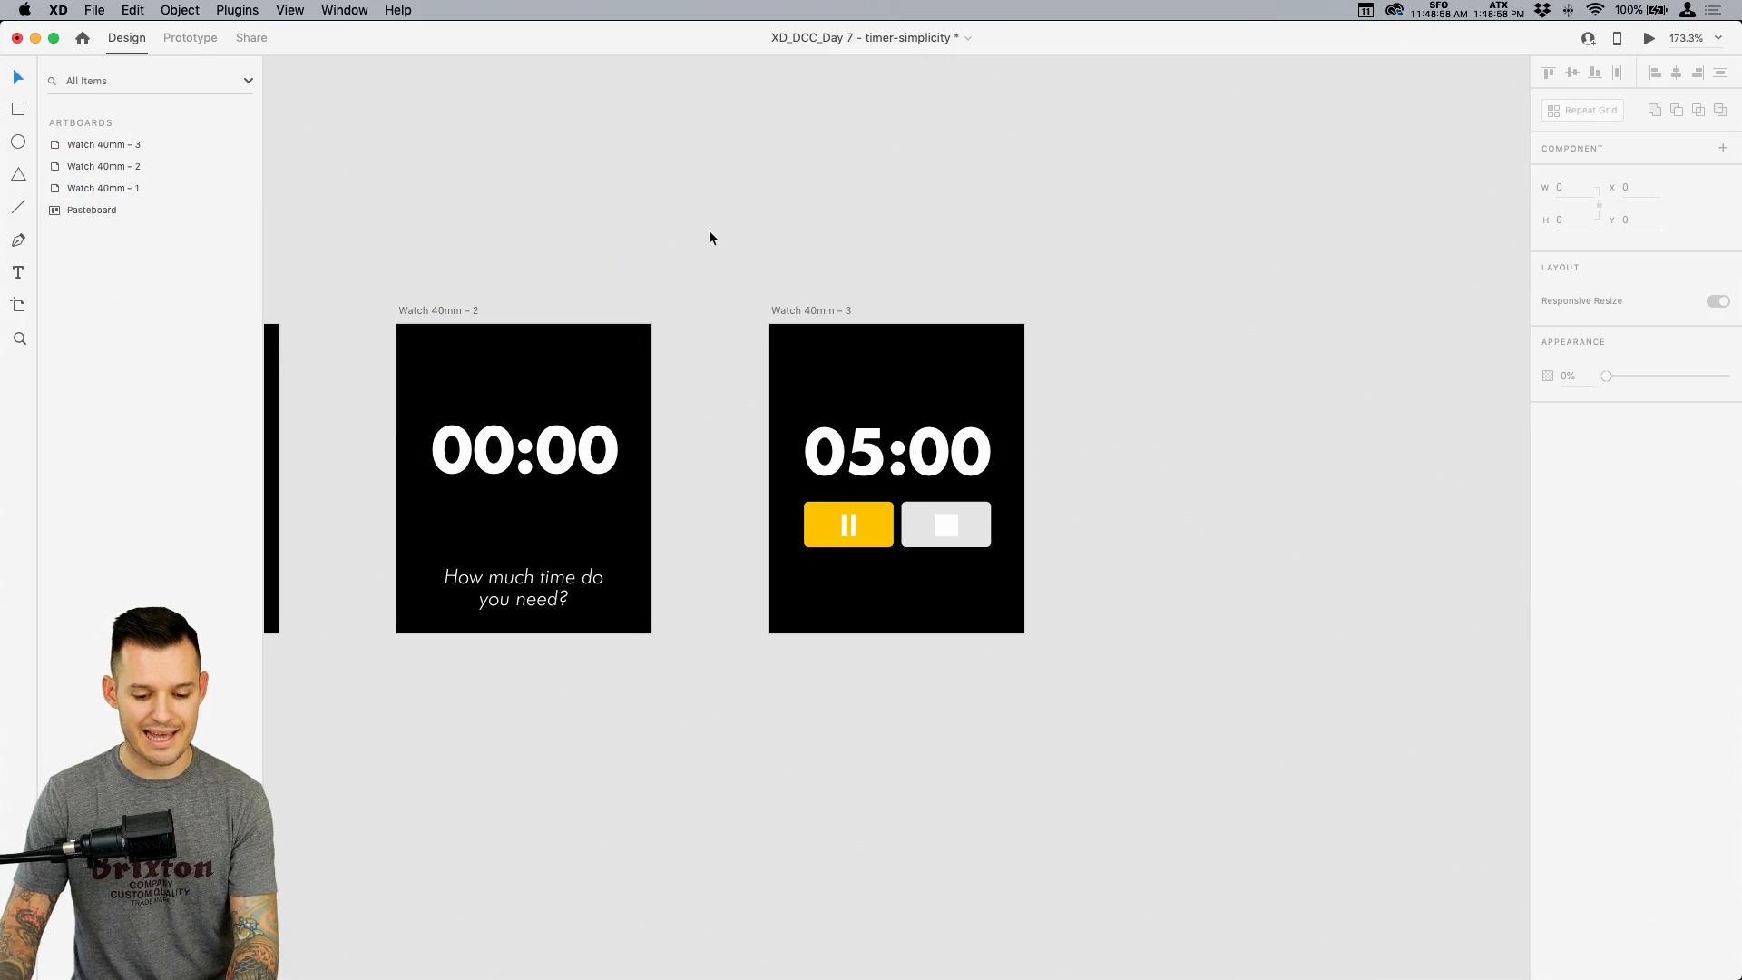
Copy the "How much time do you need?" text onto the 05:00 artboard, placed over its lower edge at Y 190 with 0% opacity
{"action": "scroll", "coordinate": [630, 313], "scroll_direction": "left", "scroll_amount": 3}
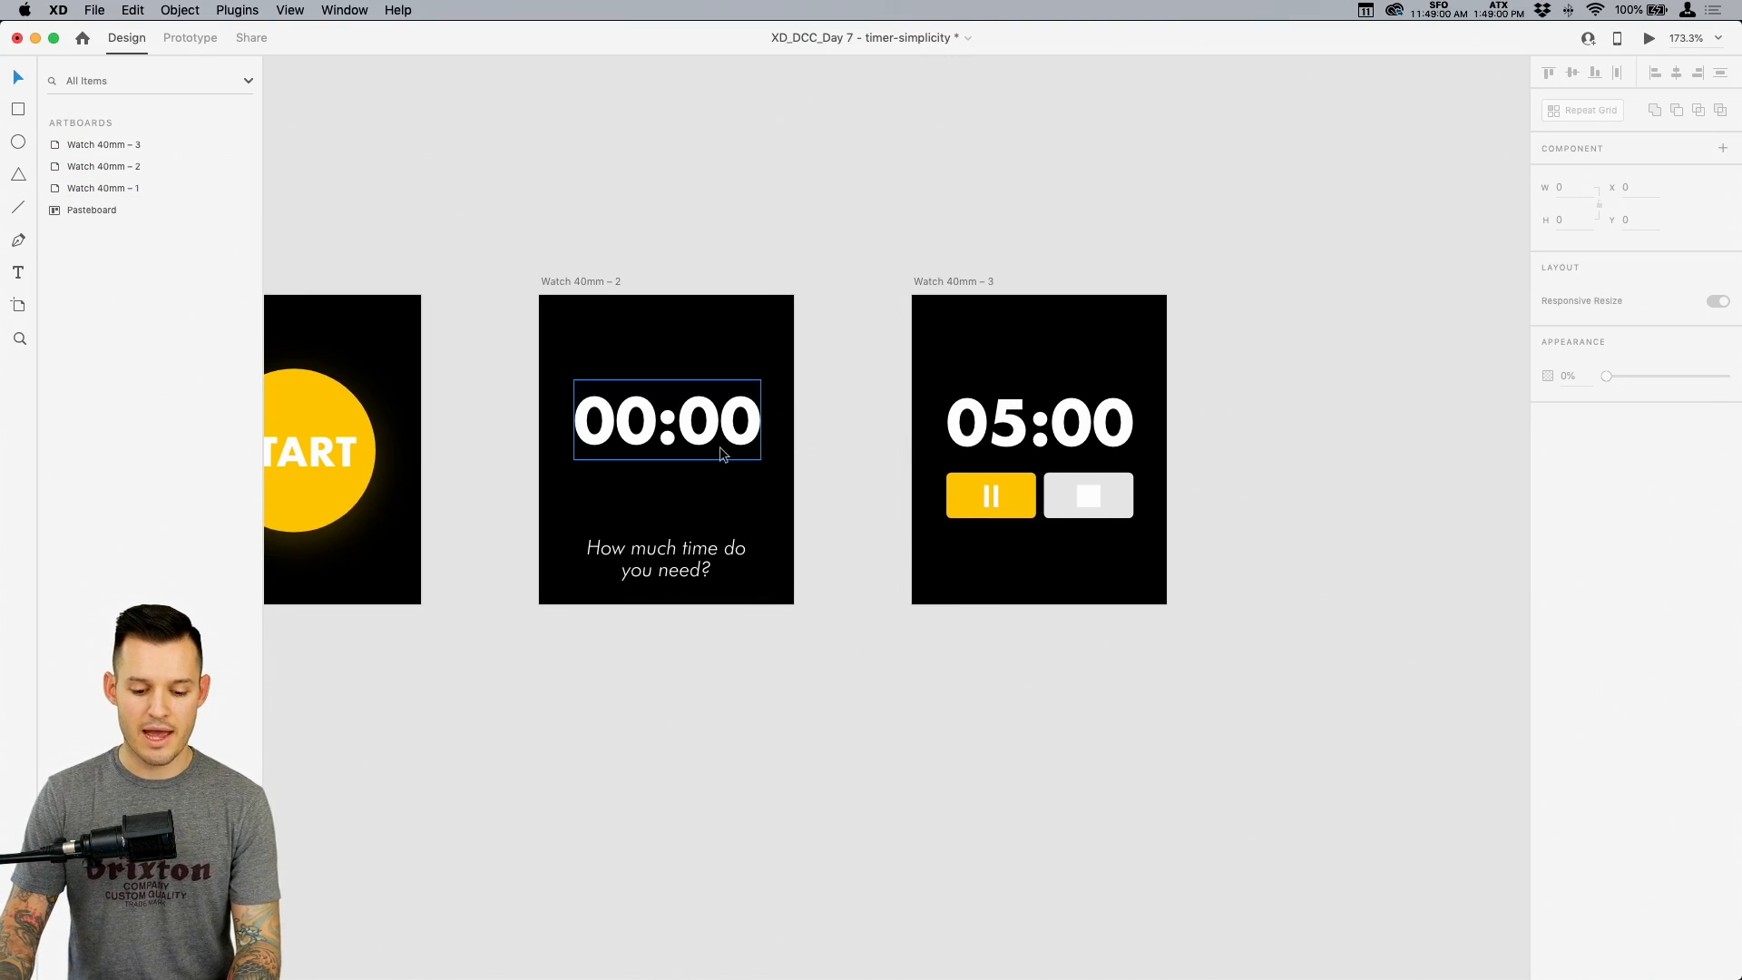
{"action": "left_click", "coordinate": [672, 574]}
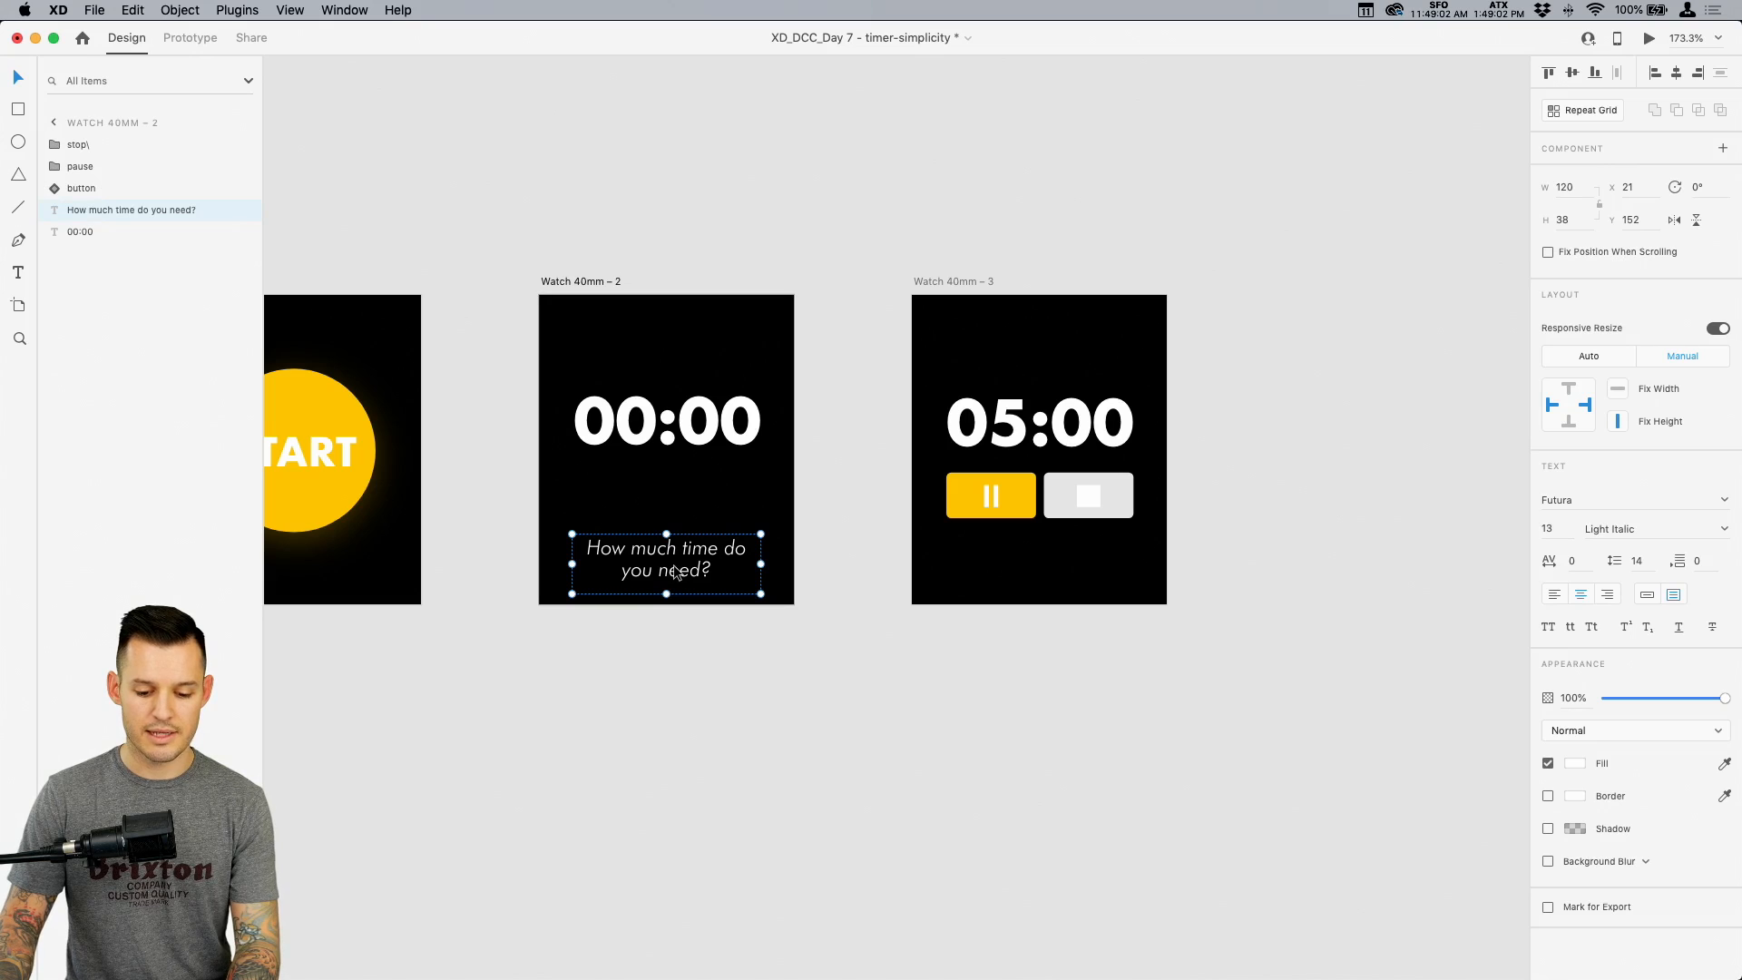
{"action": "left_click", "coordinate": [1091, 487]}
{"action": "key", "text": "super+v"}
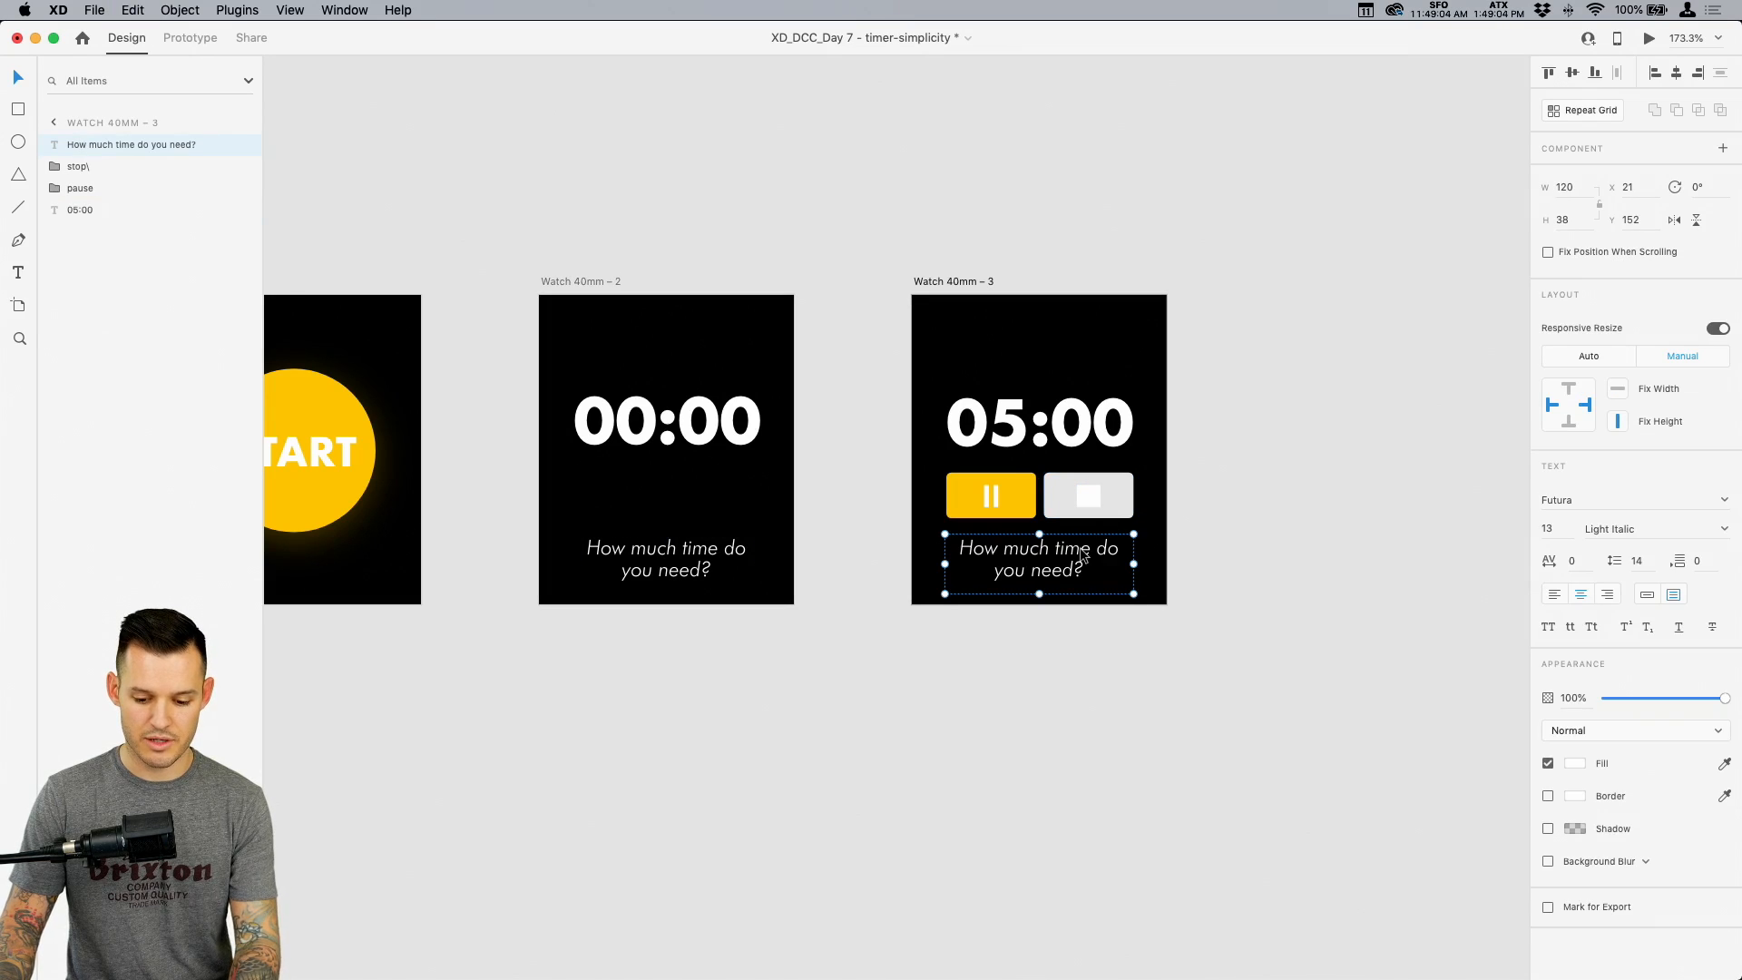
{"action": "left_click_drag", "start_coordinate": [1083, 556], "coordinate": [1082, 606]}
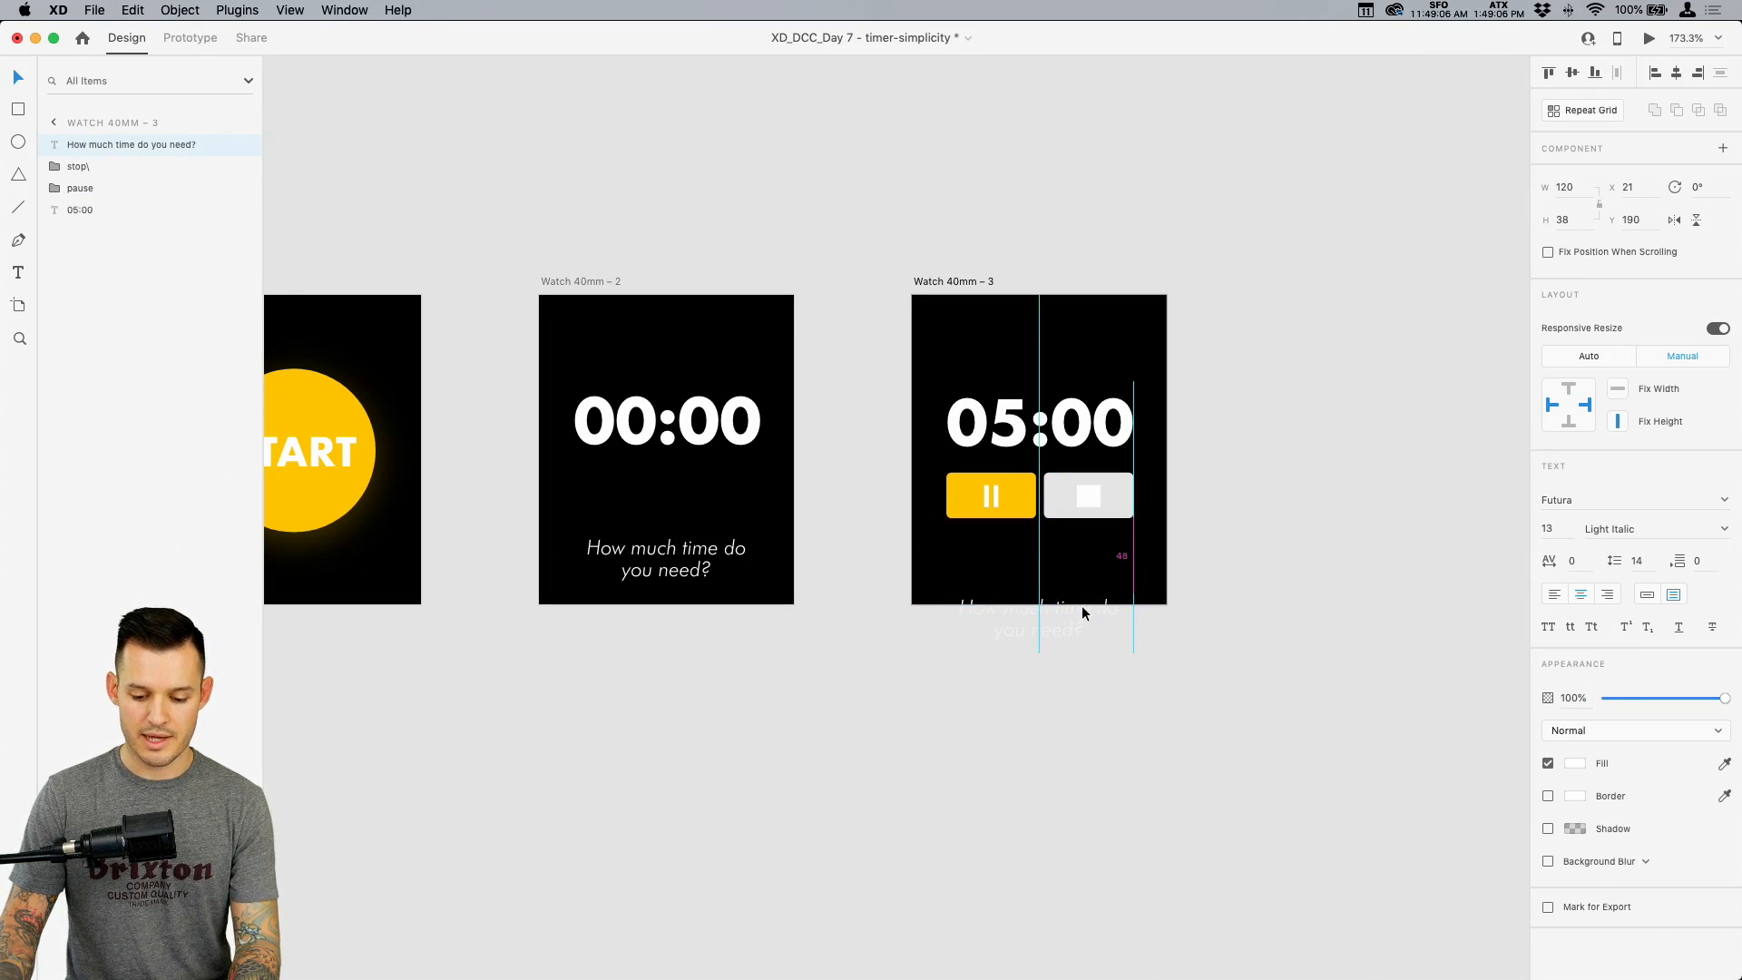
{"action": "left_click_drag", "start_coordinate": [1725, 698], "coordinate": [1542, 704]}
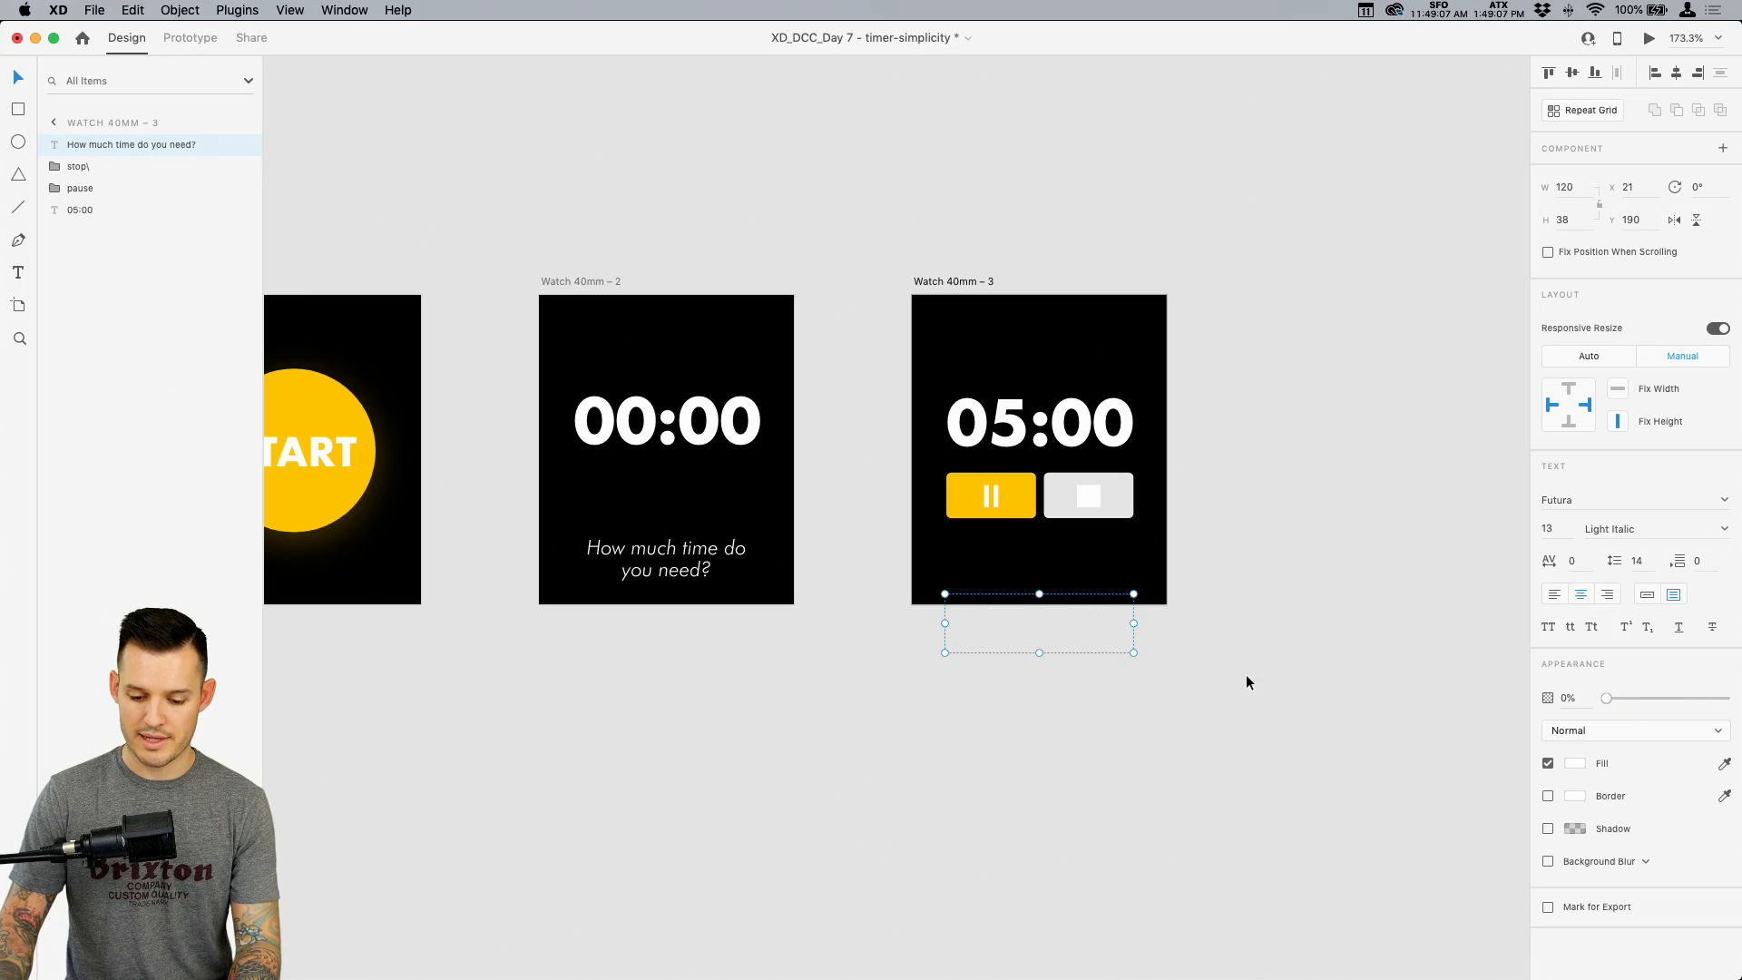
{"action": "left_click", "coordinate": [698, 258]}
Link the 00:00 artboard to the 05:00 artboard with a Voice trigger and Auto-Animate
{"action": "scroll", "coordinate": [708, 254], "scroll_direction": "left", "scroll_amount": 2}
{"action": "left_click", "coordinate": [660, 264]}
{"action": "scroll", "coordinate": [817, 236], "scroll_direction": "left", "scroll_amount": 5}
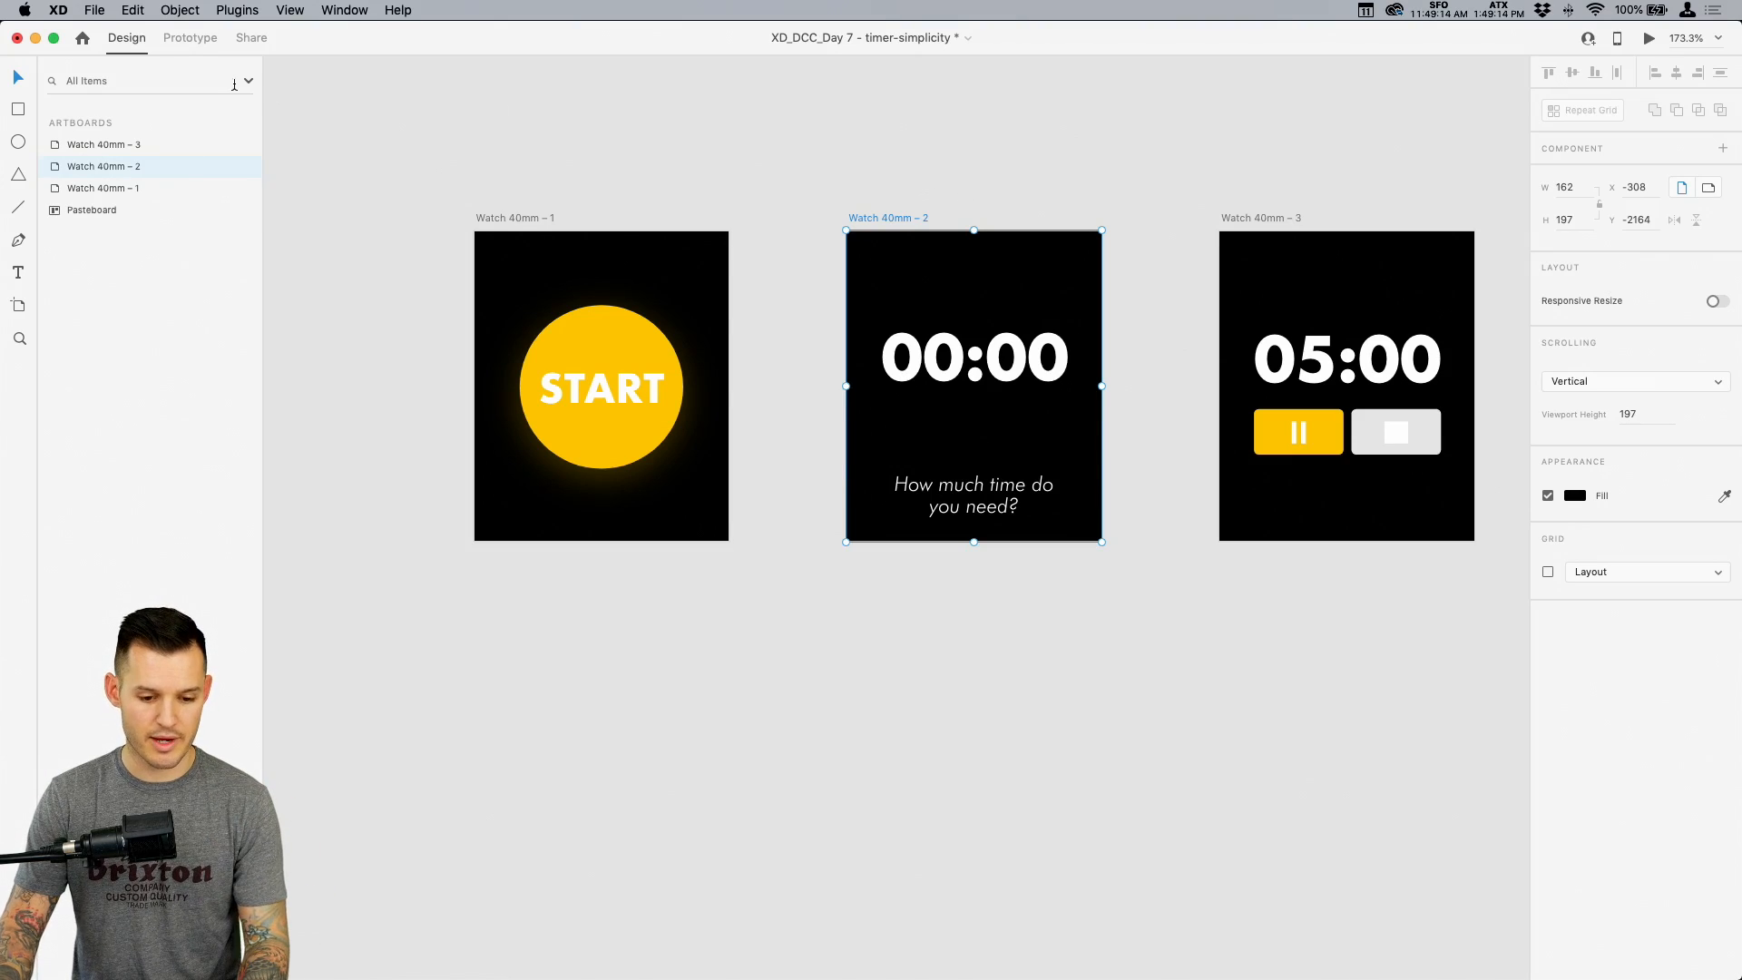
{"action": "left_click", "coordinate": [189, 39]}
{"action": "left_click_drag", "start_coordinate": [1102, 369], "coordinate": [1408, 513]}
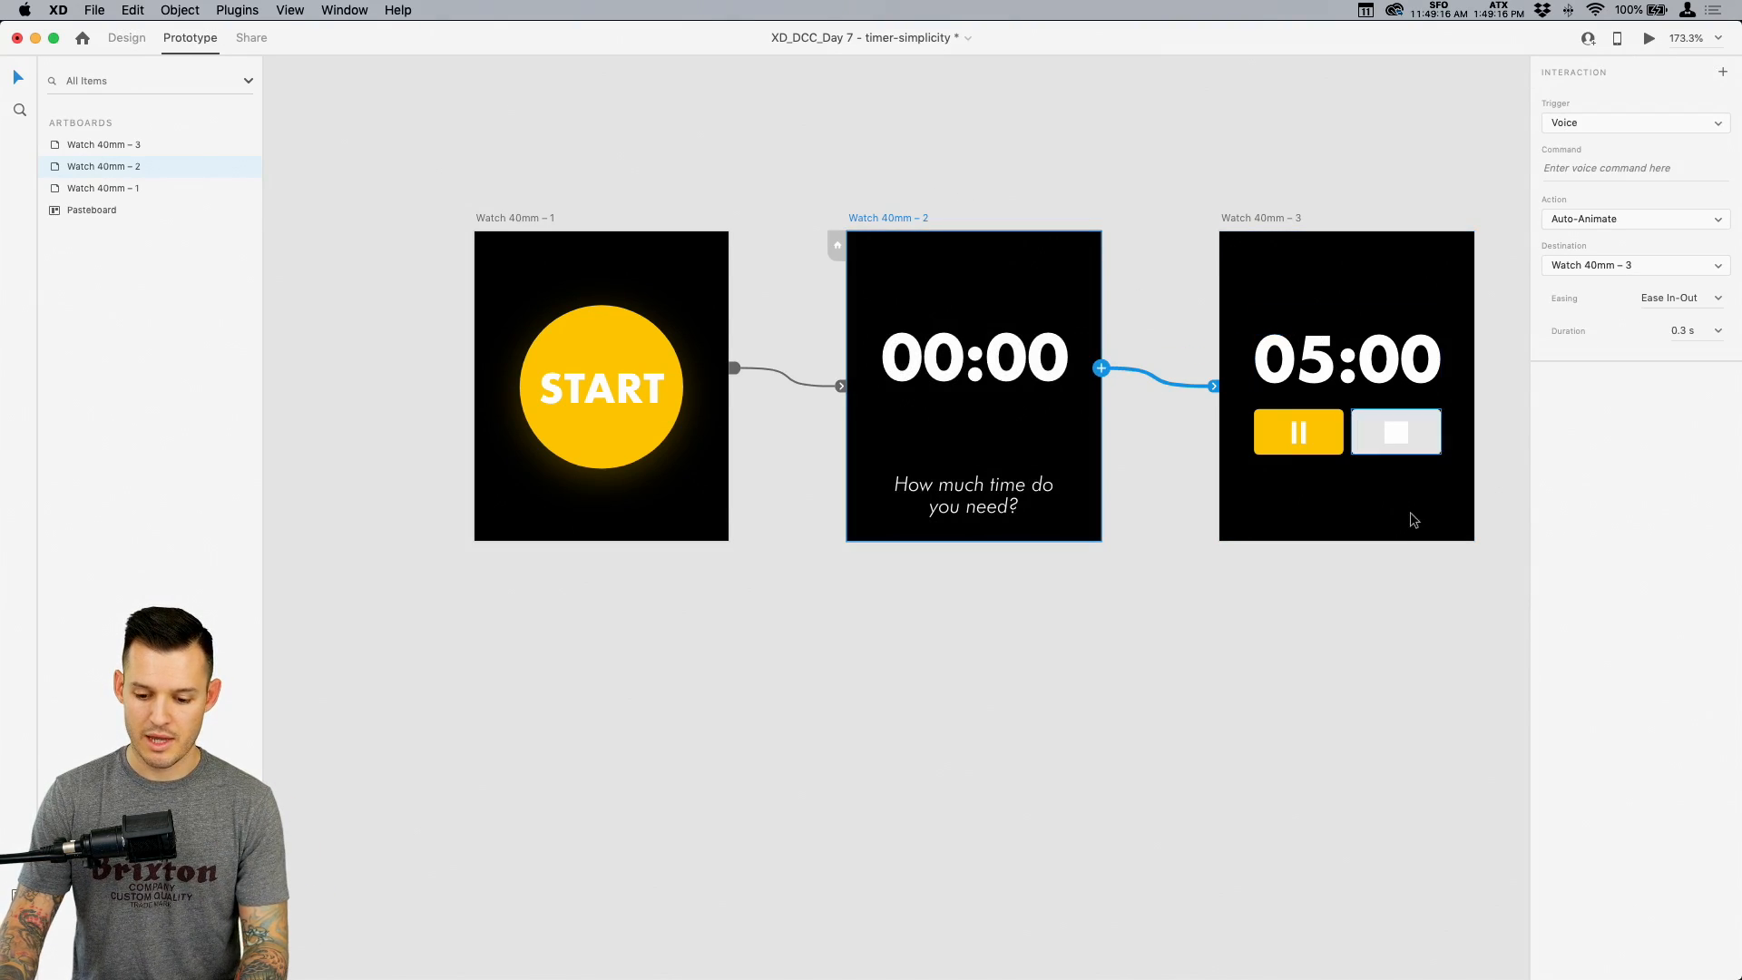
Set the voice command for the 00:00 artboard's transition to "five minutes"
{"action": "scroll", "coordinate": [1171, 204], "scroll_direction": "right", "scroll_amount": 5}
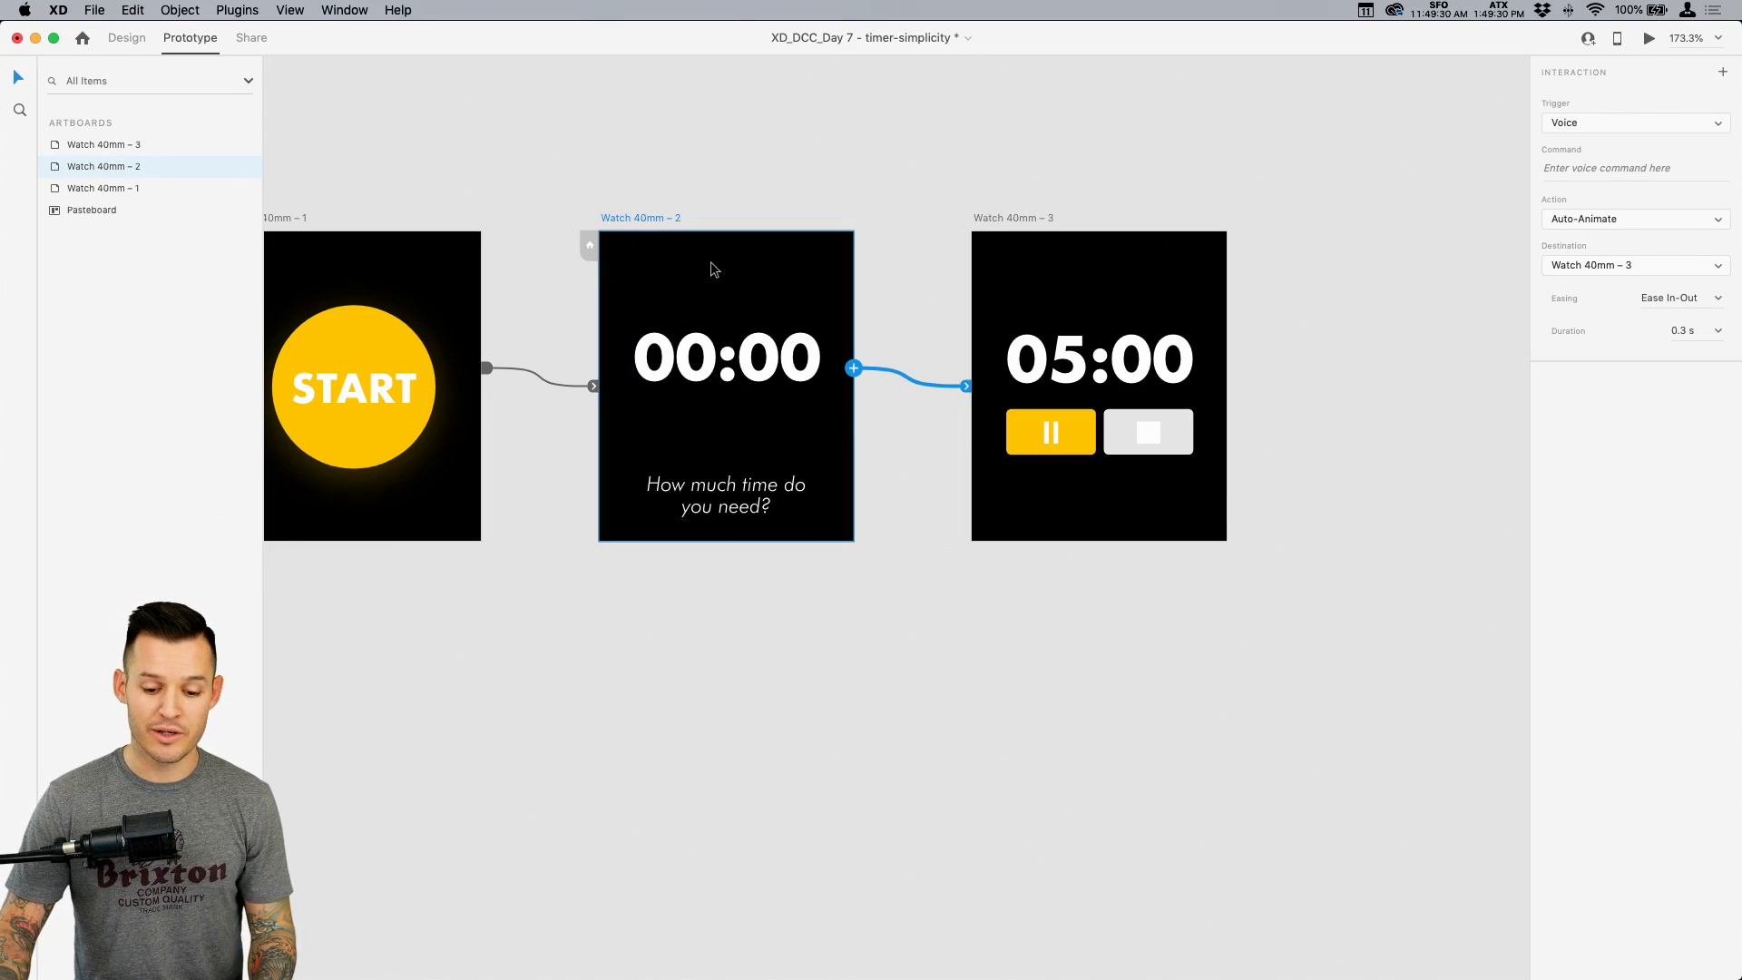
{"action": "left_click", "coordinate": [1604, 169]}
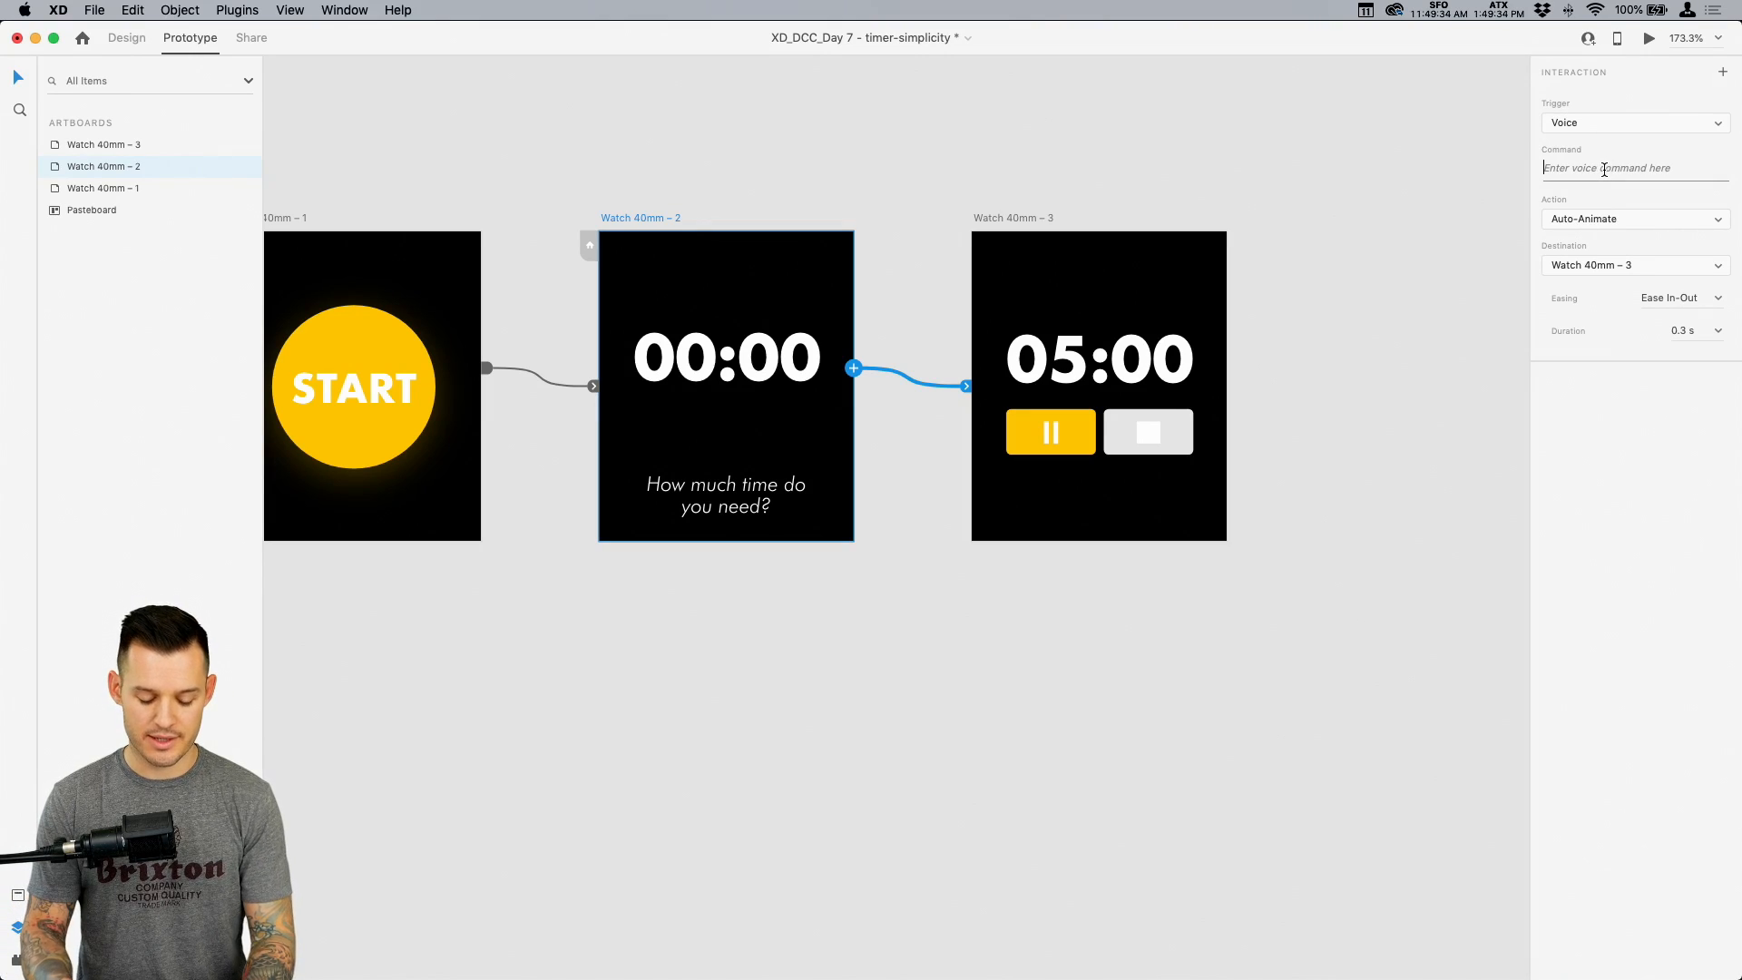
{"action": "type", "text": "five"}
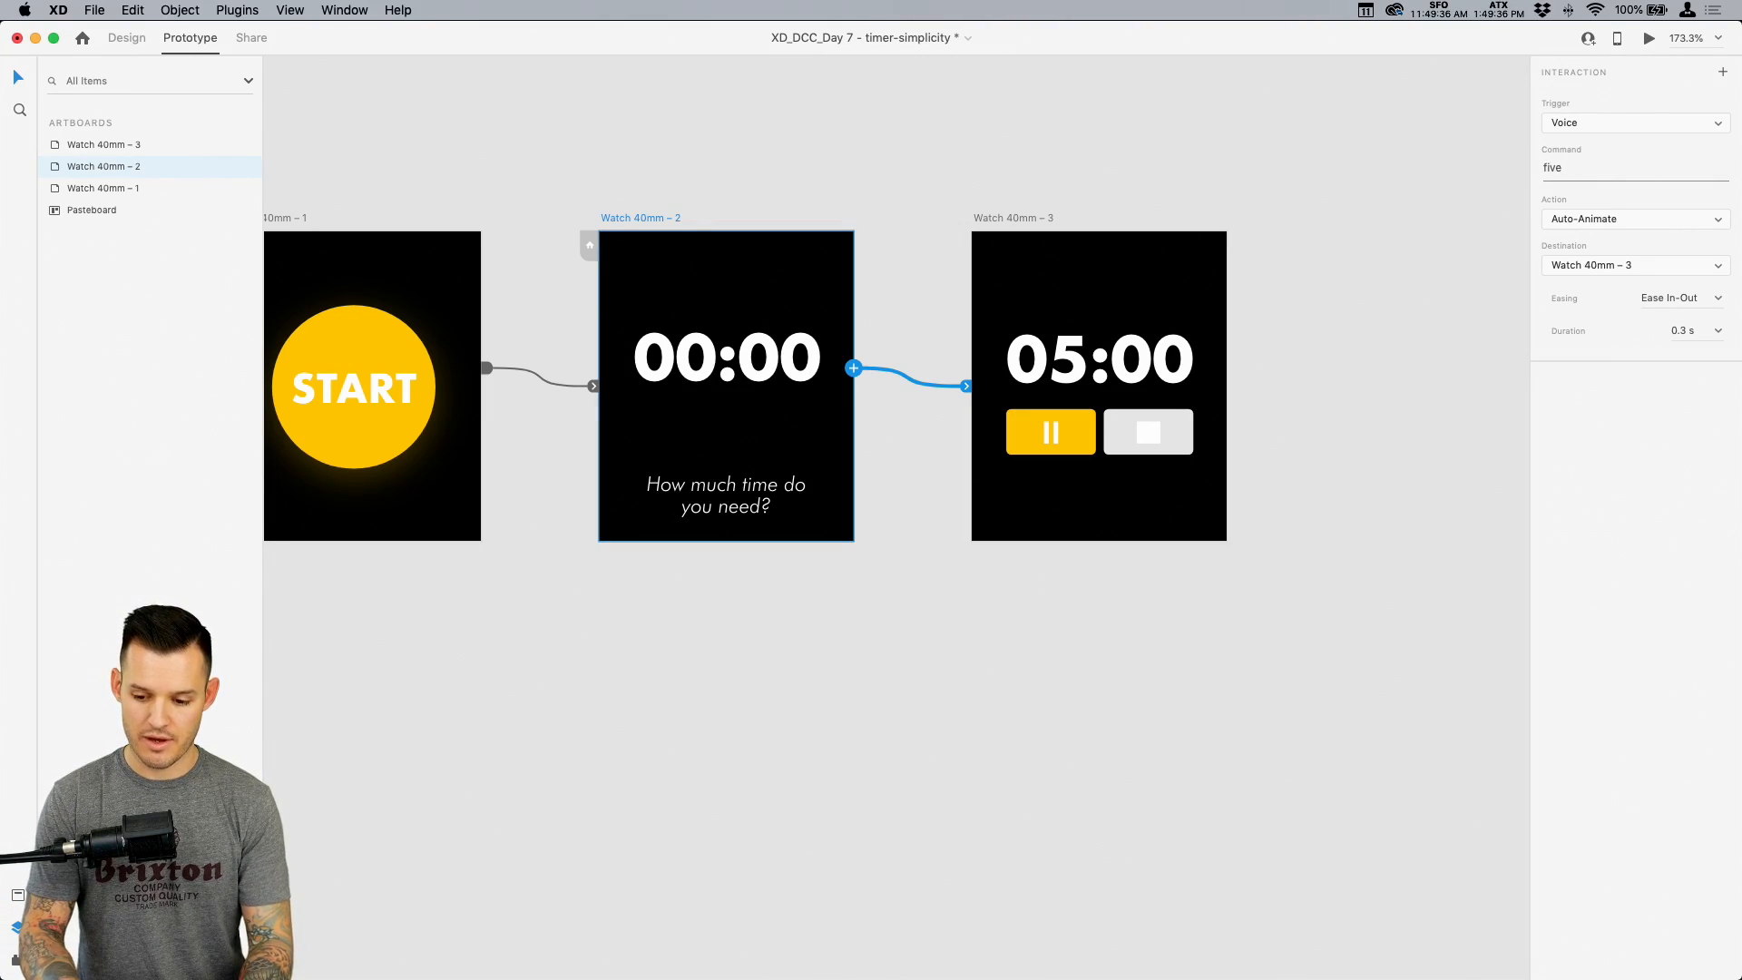
{"action": "type", "text": " minutes"}
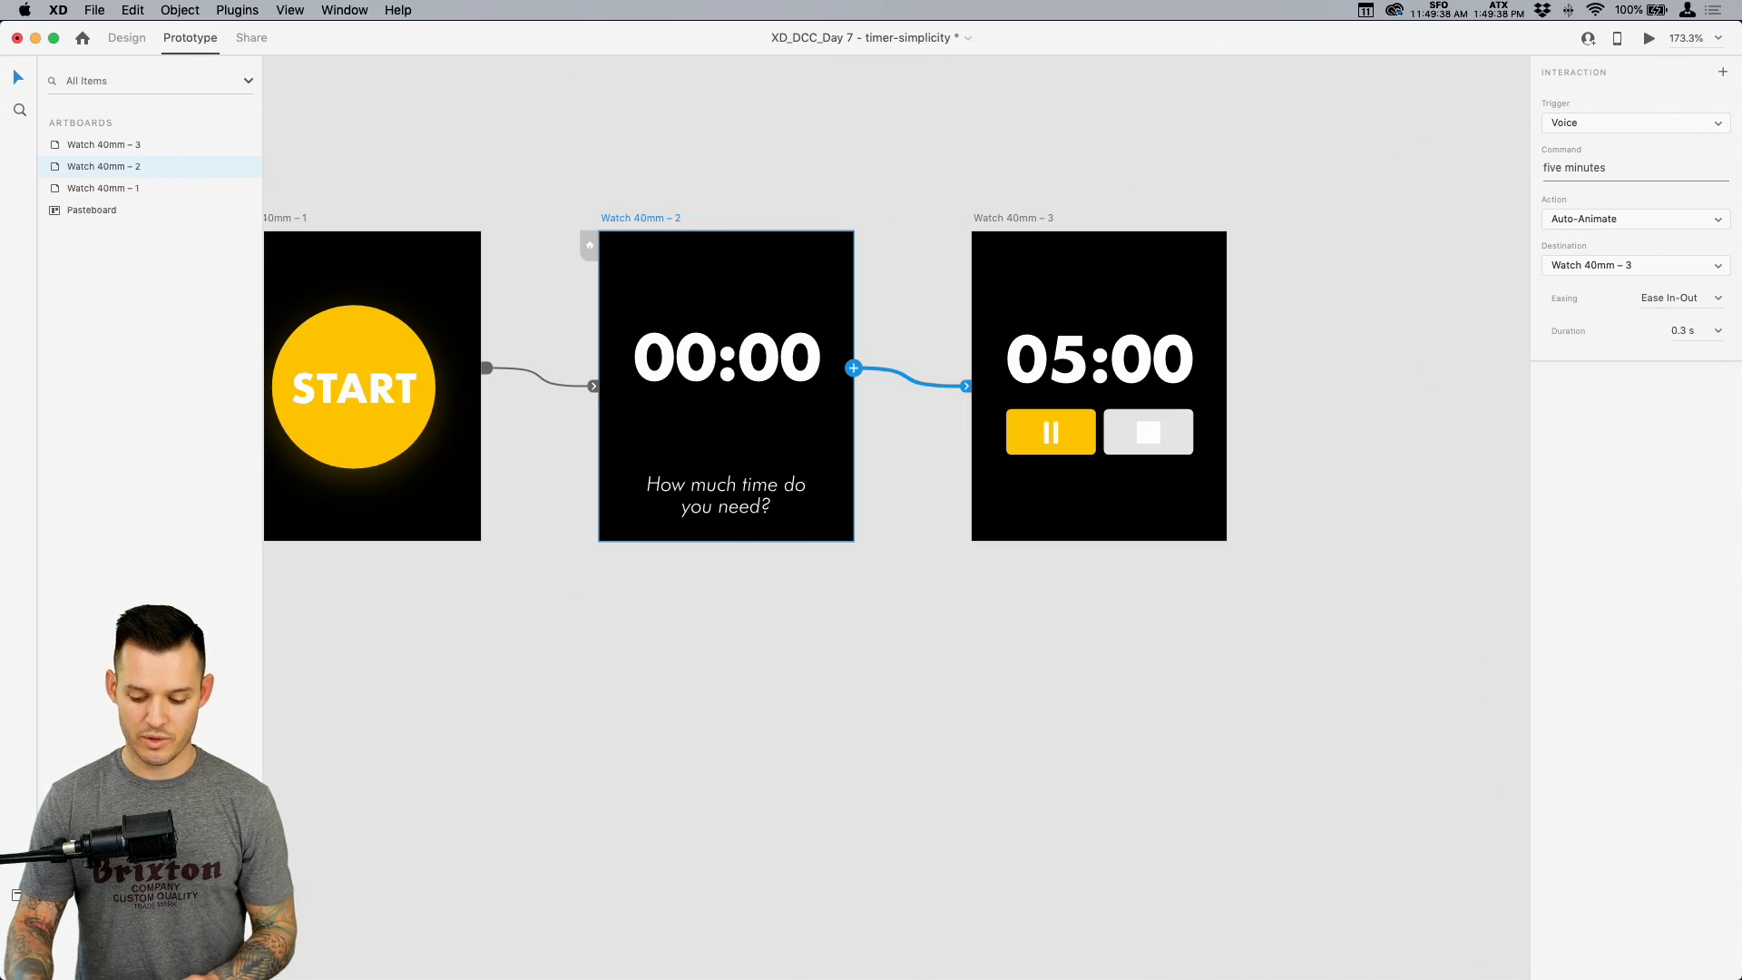
{"action": "key", "text": "Return"}
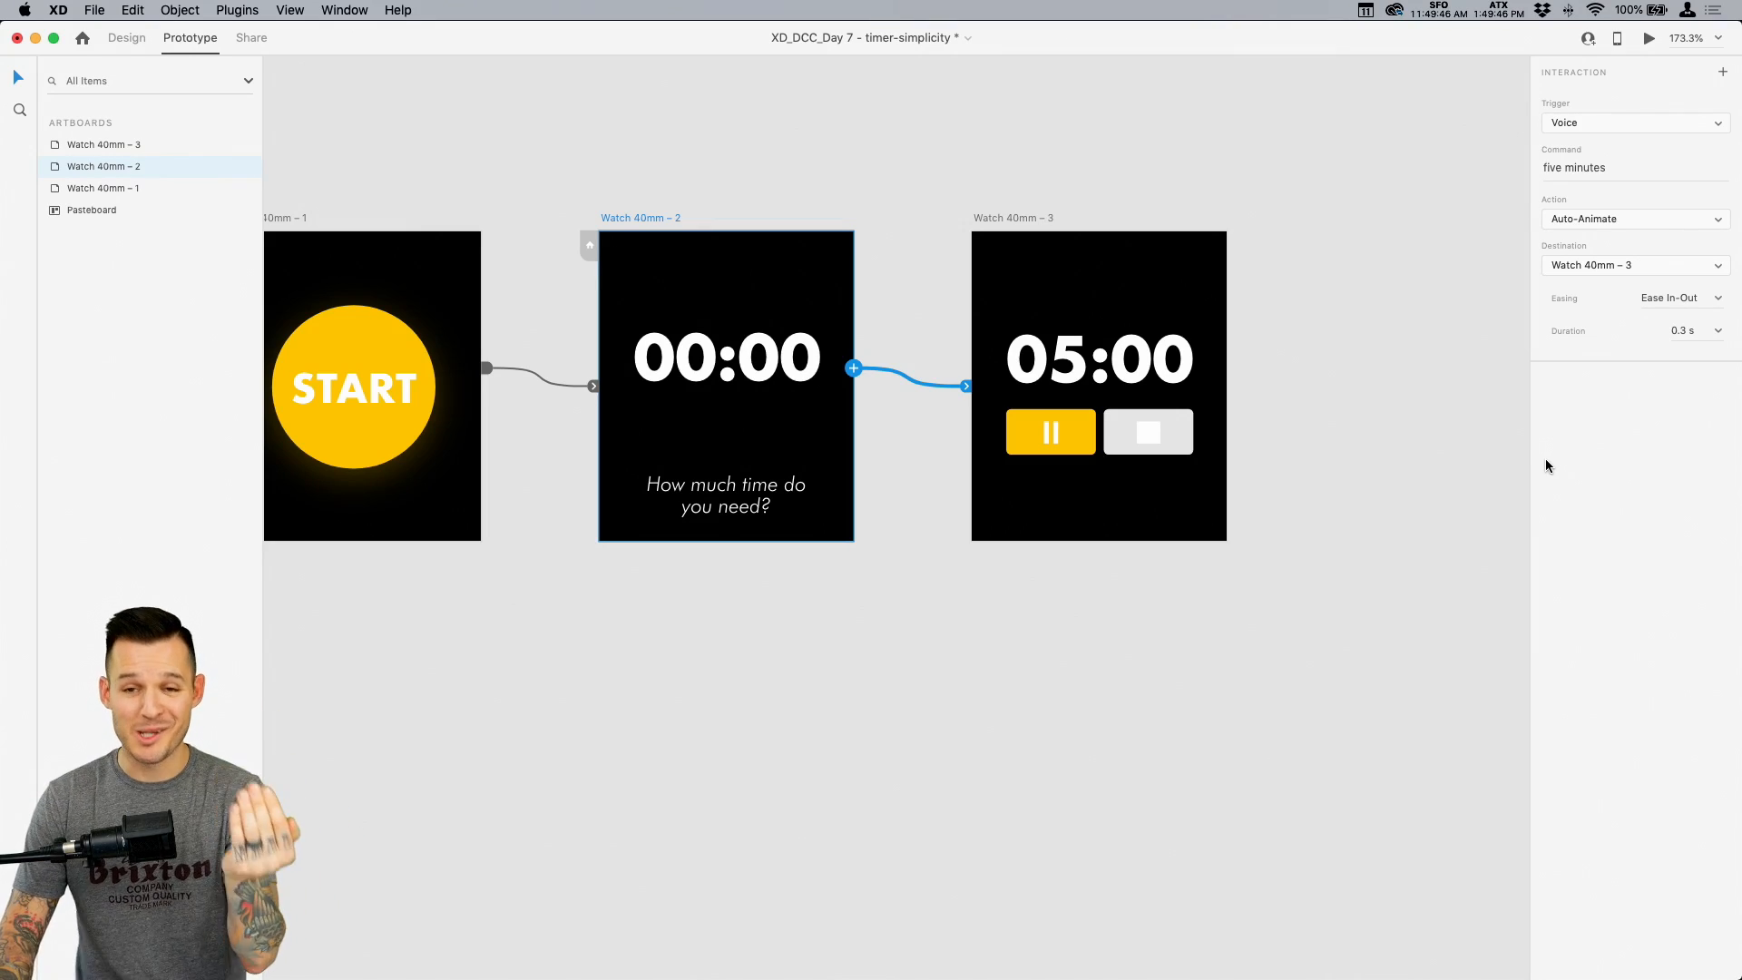
Preview the prototype from the START artboard and test the "start" and "five minutes" voice commands
{"action": "scroll", "coordinate": [635, 190], "scroll_direction": "left", "scroll_amount": 3}
{"action": "left_click", "coordinate": [441, 218]}
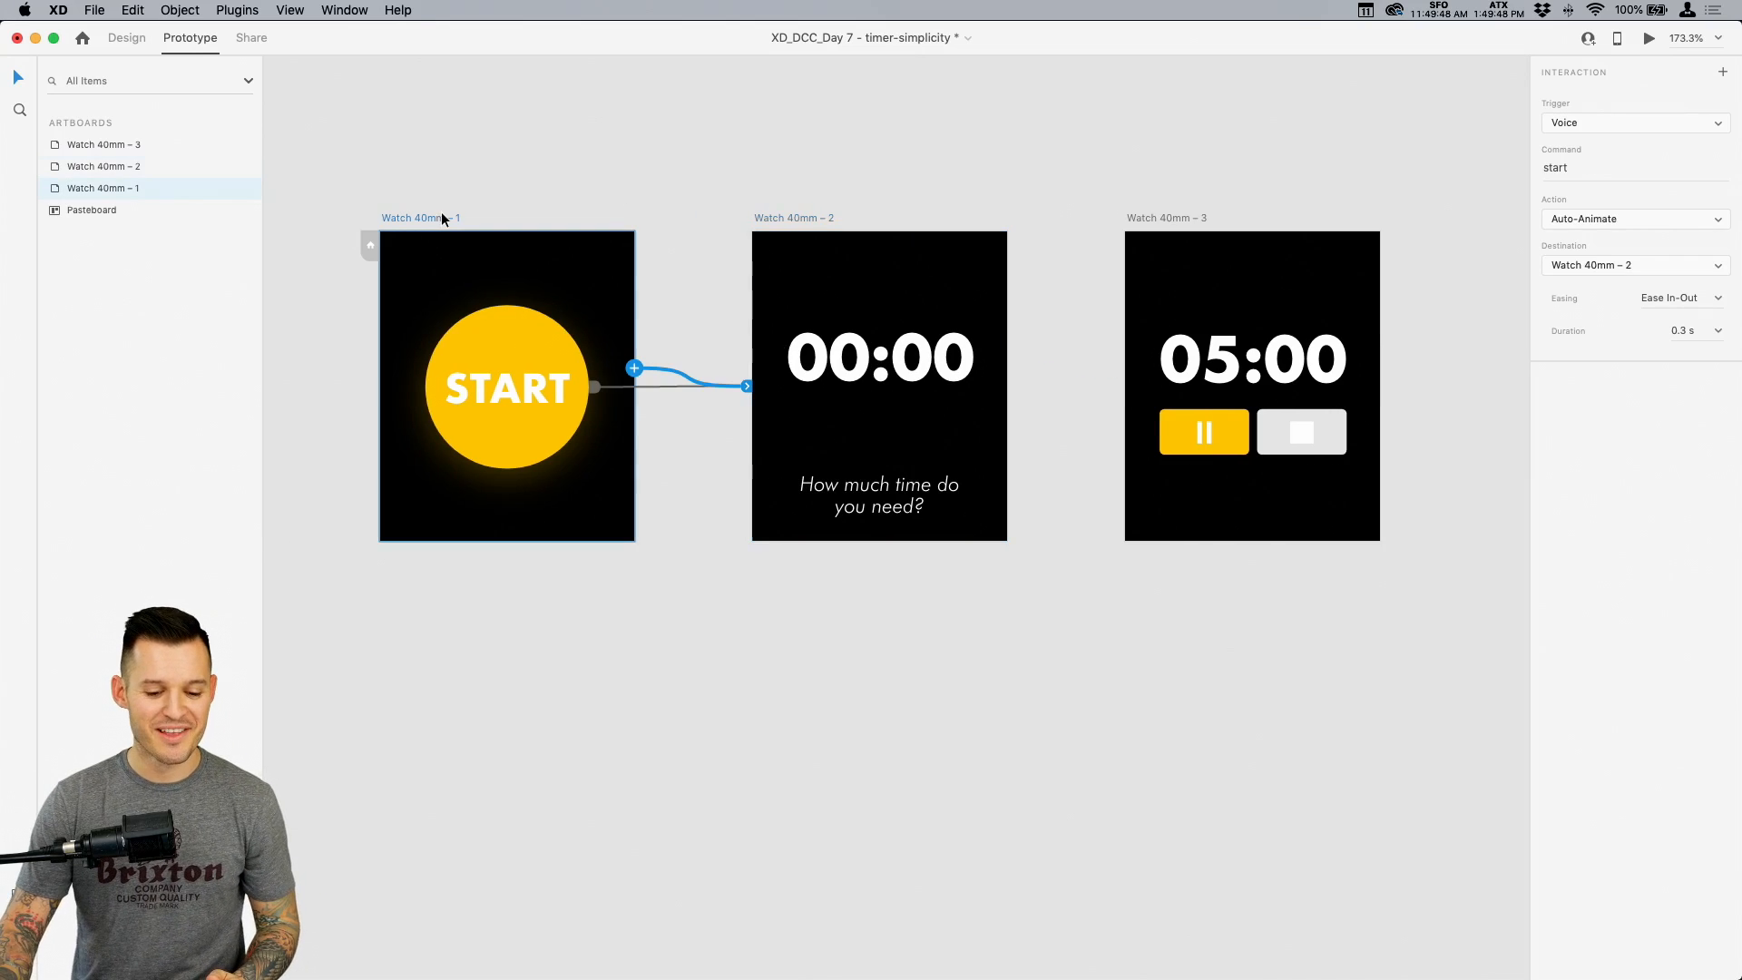
{"action": "left_click", "coordinate": [1650, 39]}
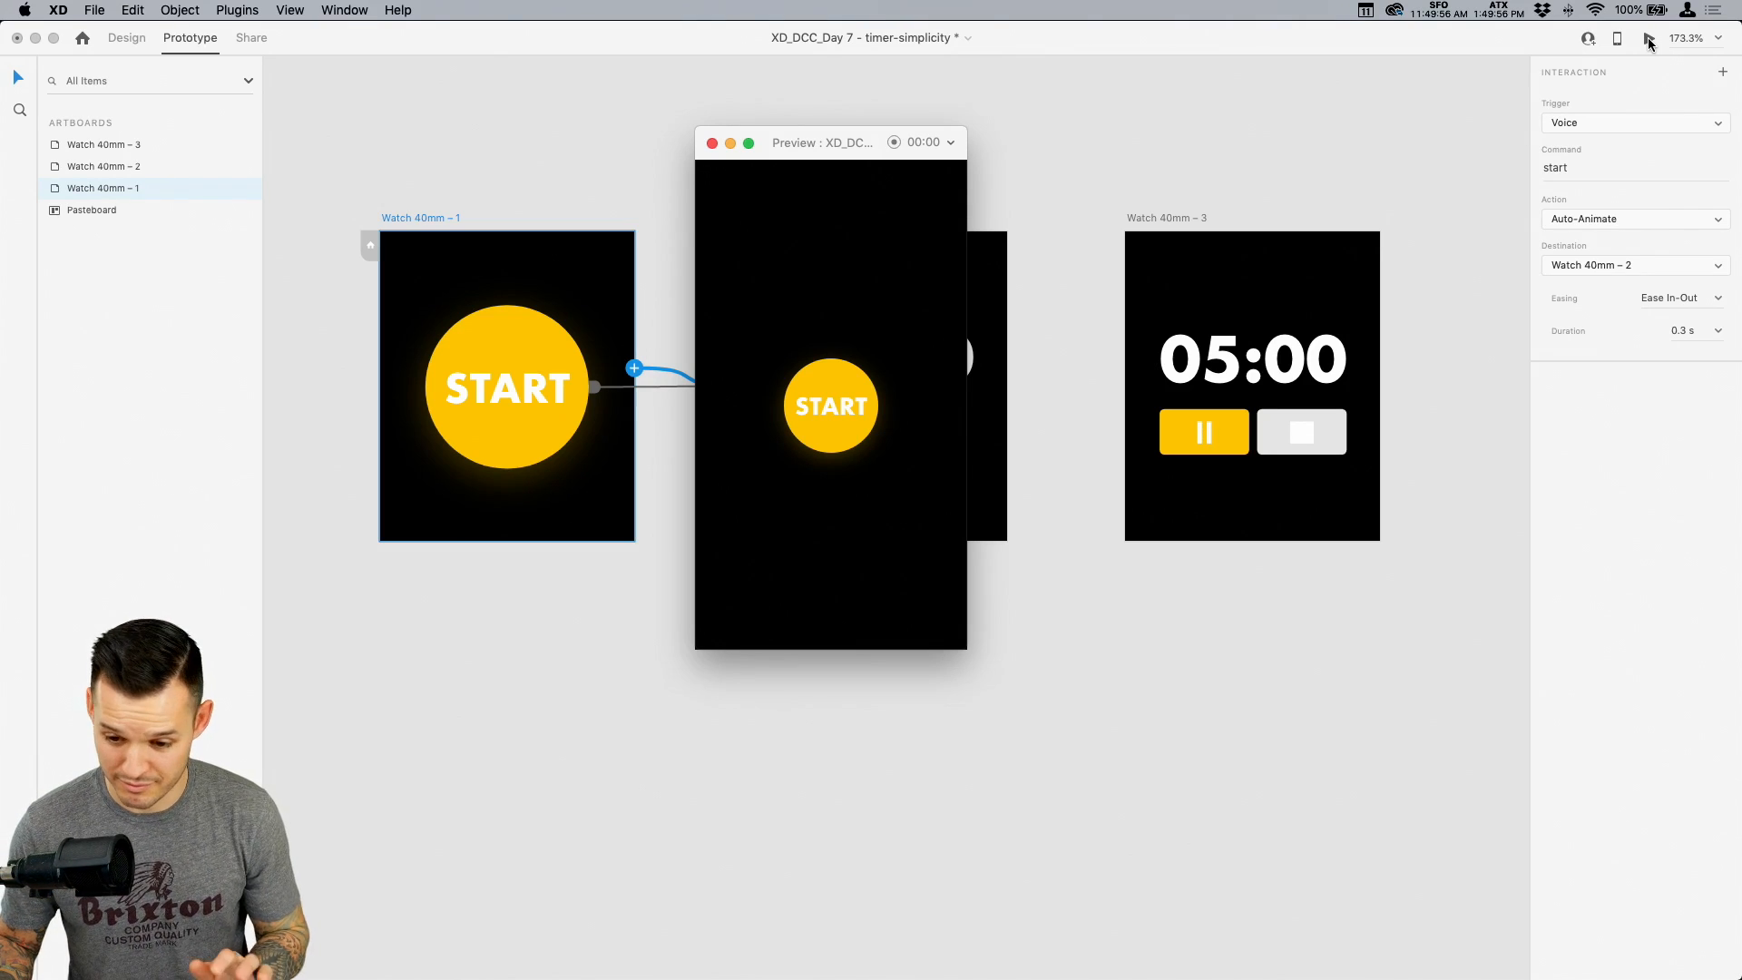
{"action": "key", "text": "space"}
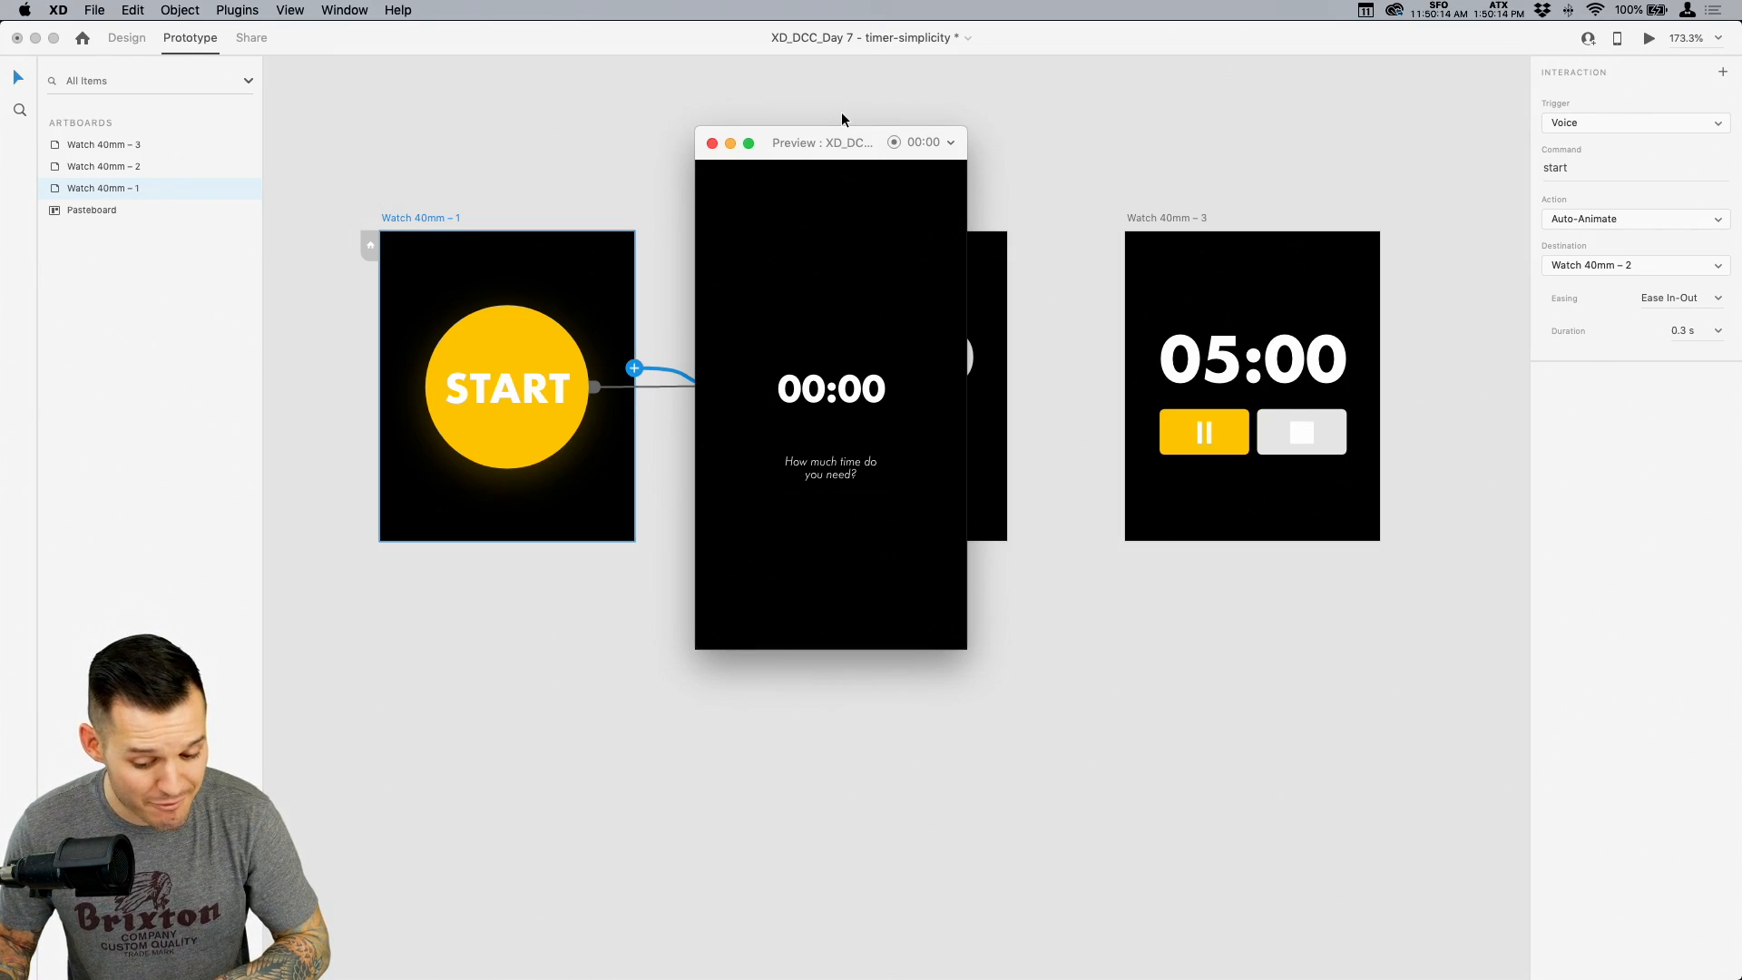
{"action": "key", "text": "space"}
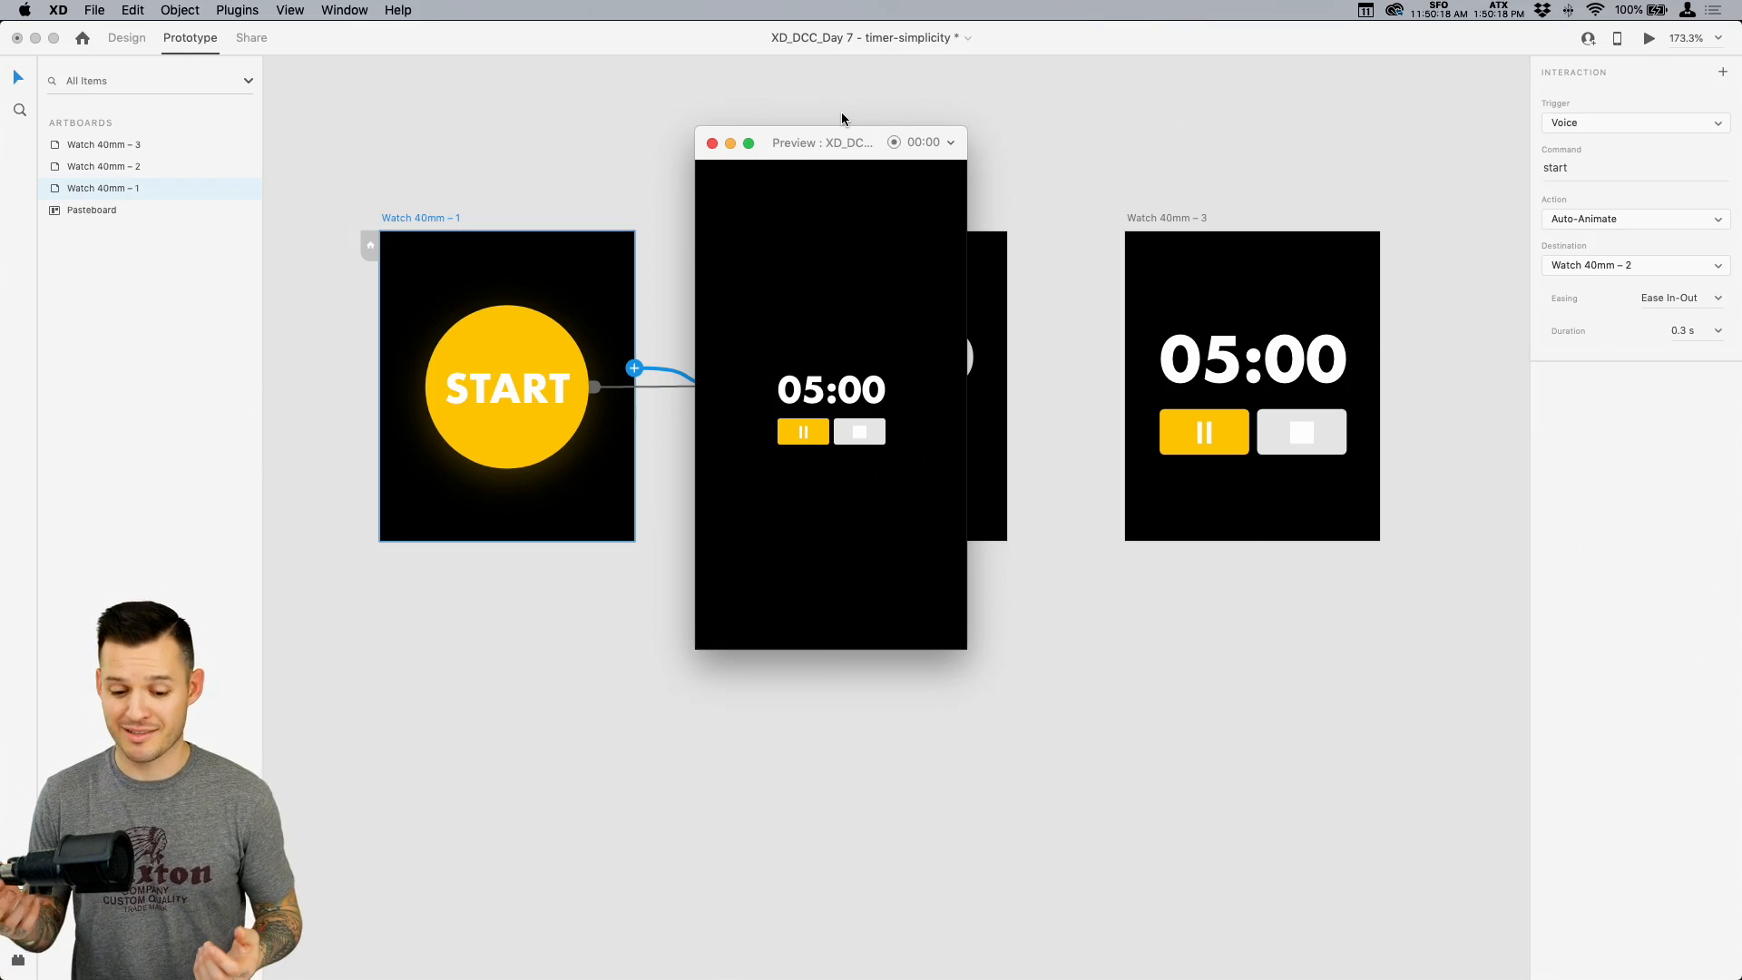
{"action": "left_click", "coordinate": [713, 143]}
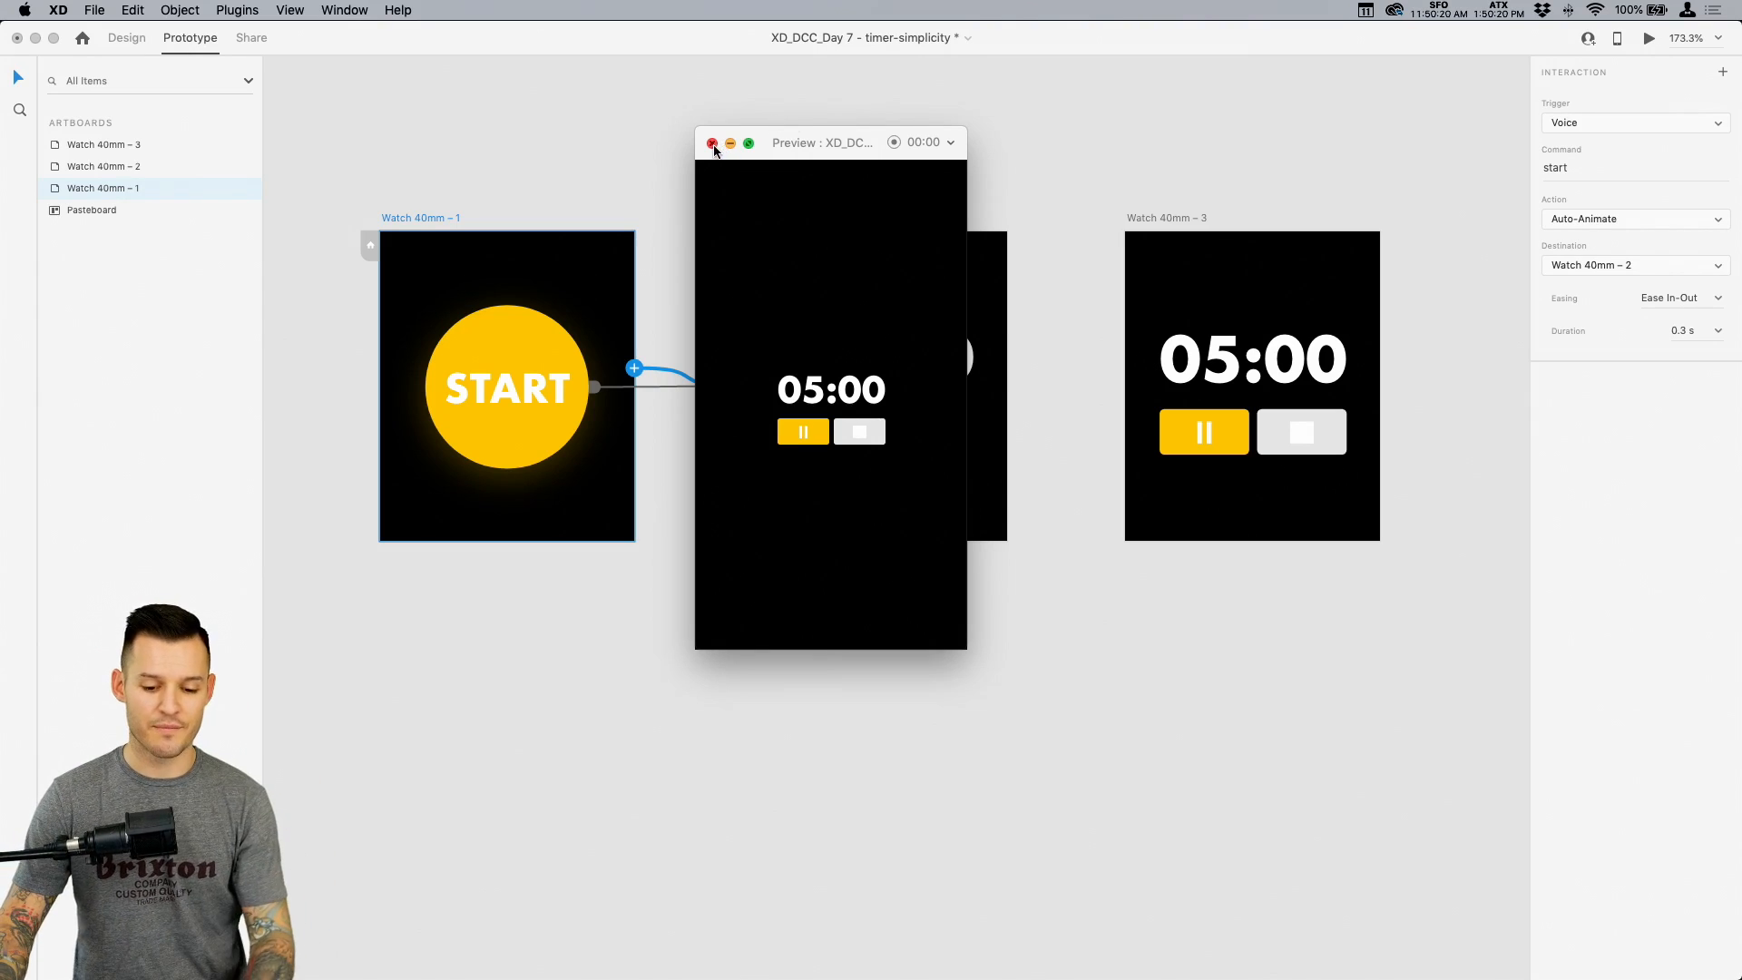
Save the timer document with its current voice transitions
{"action": "left_click", "coordinate": [1060, 138]}
{"action": "scroll", "coordinate": [907, 154], "scroll_direction": "right", "scroll_amount": 5}
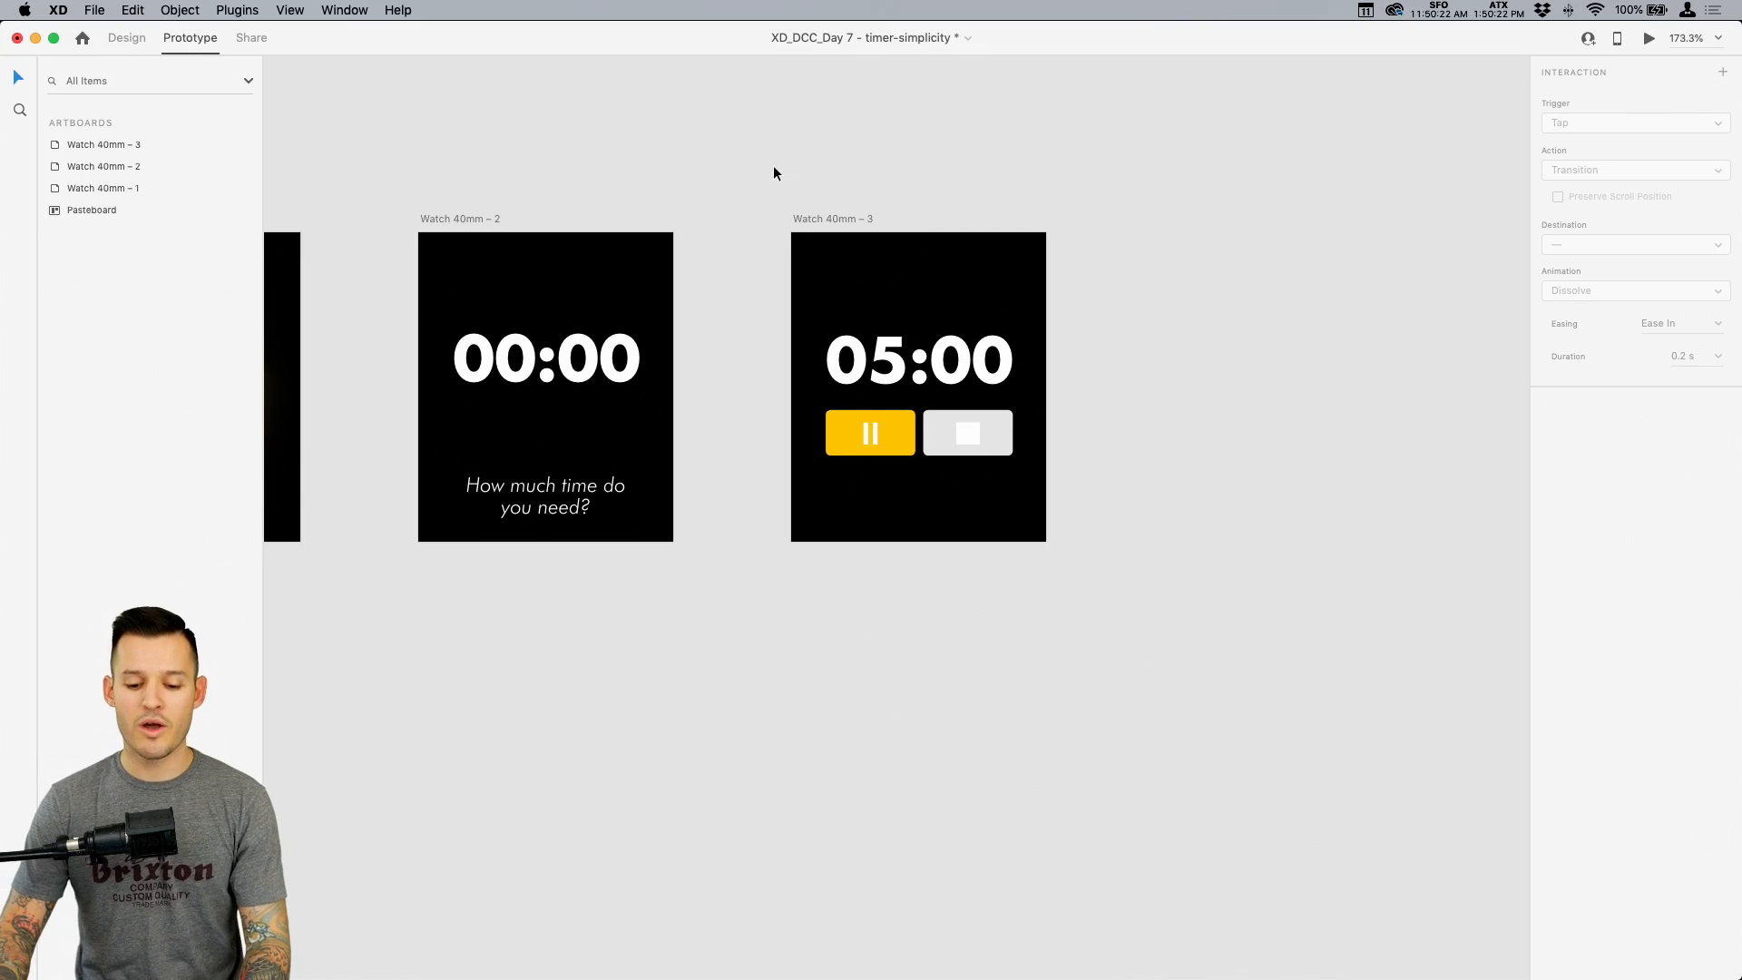
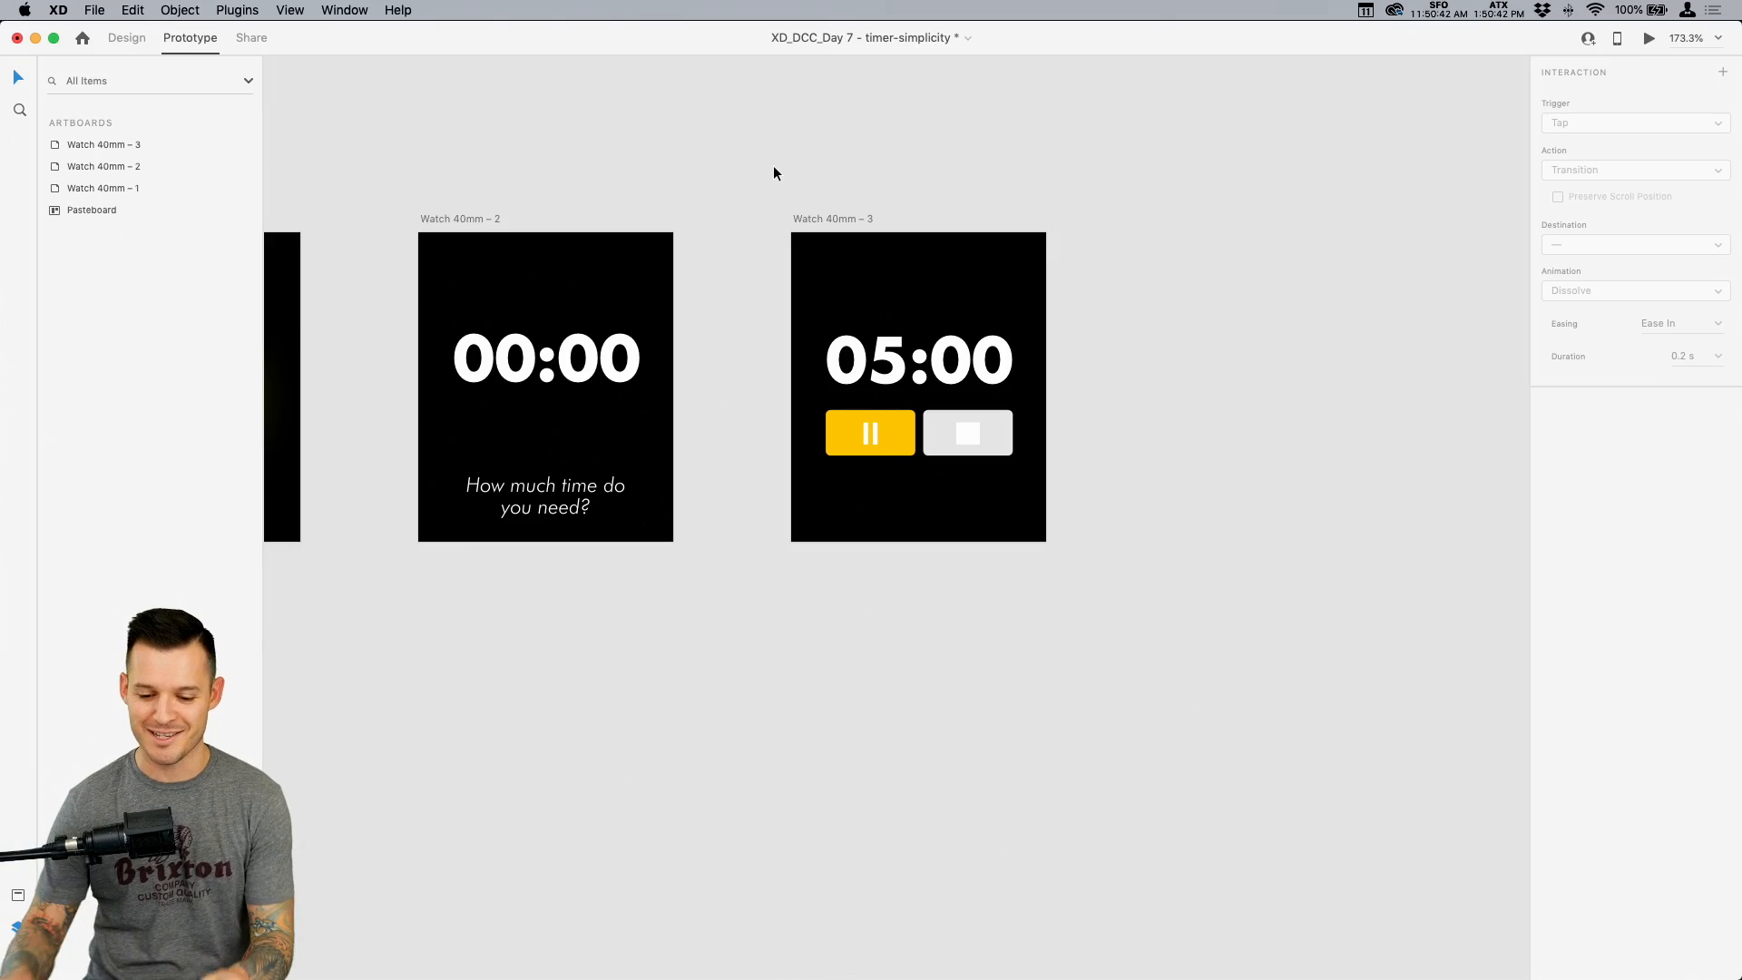
{"action": "left_click_drag", "start_coordinate": [885, 178], "coordinate": [611, 188]}
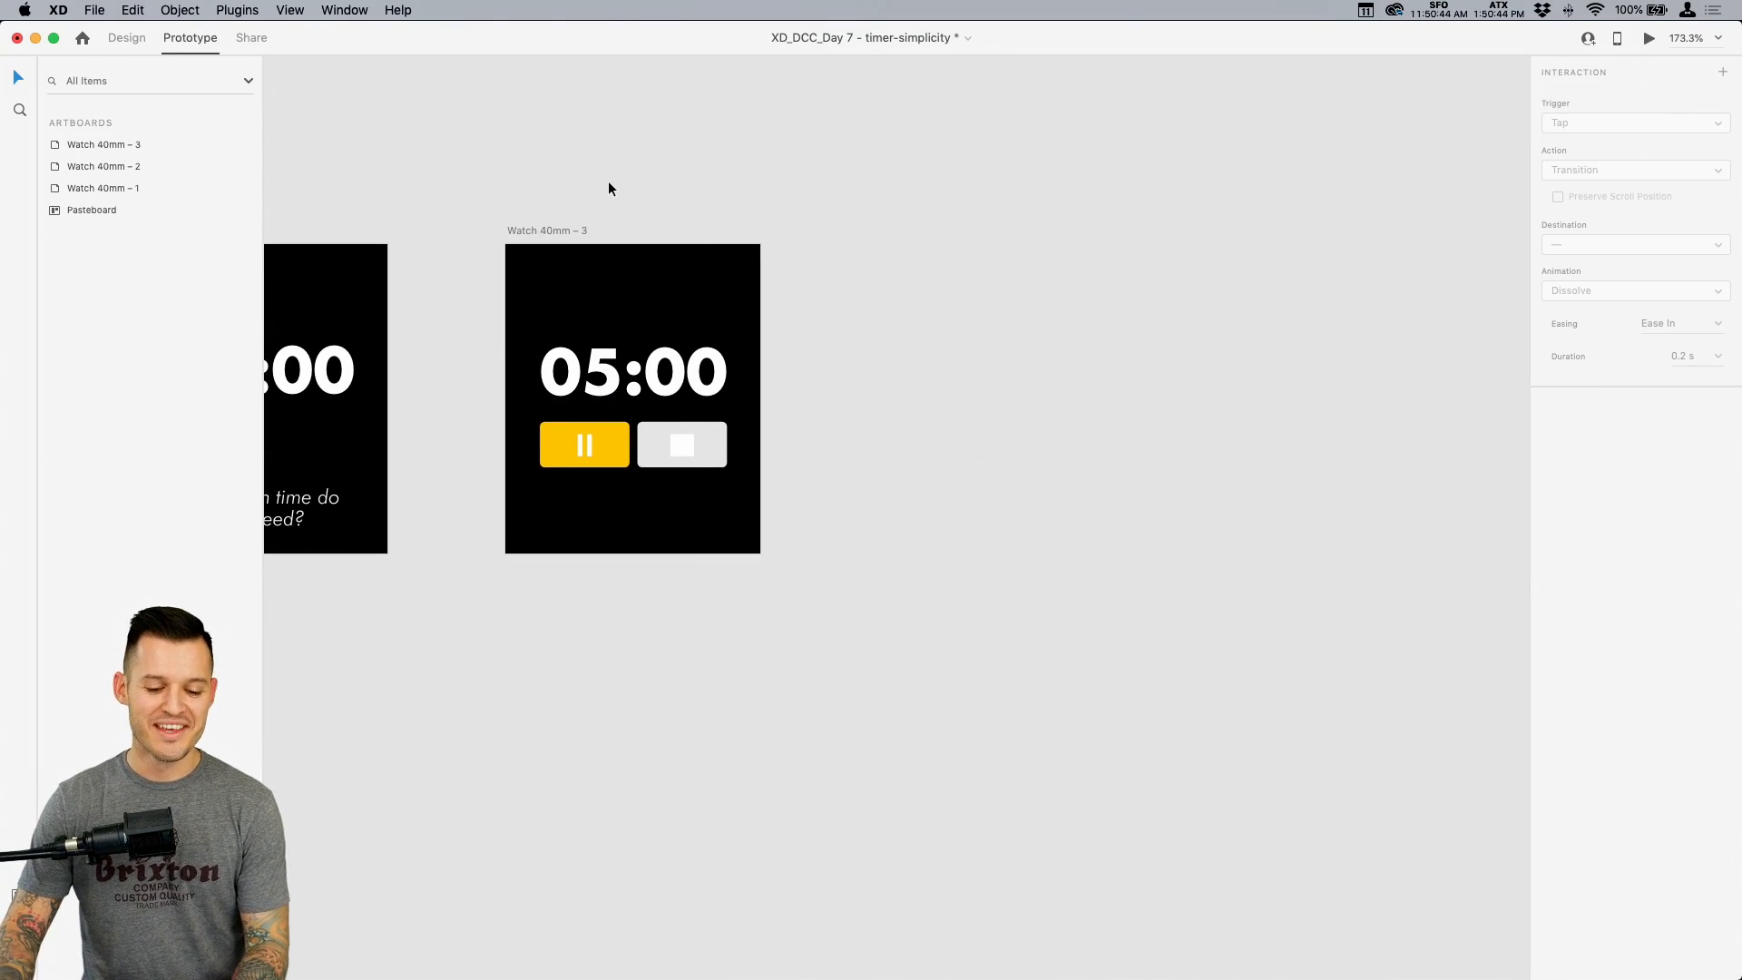
{"action": "key", "text": "super+s"}
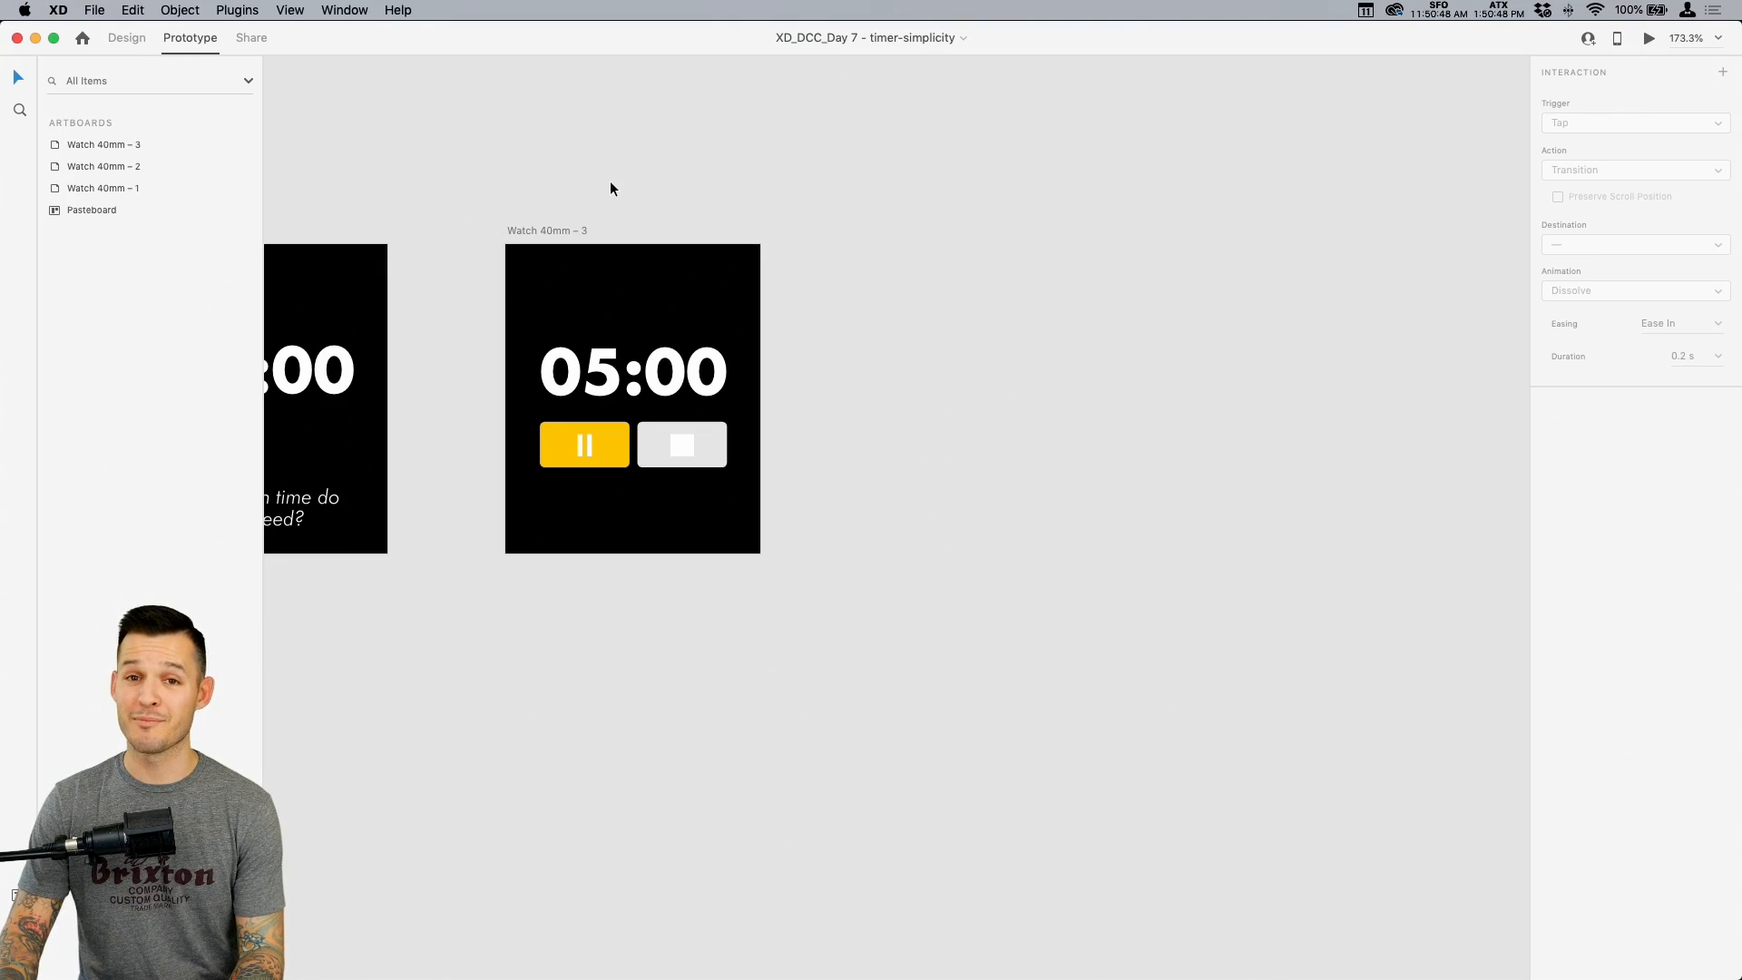
Duplicate the 05:00 artboard beside the original and change the copy's time to 04:59
{"action": "scroll", "coordinate": [618, 198], "scroll_direction": "left", "scroll_amount": 3}
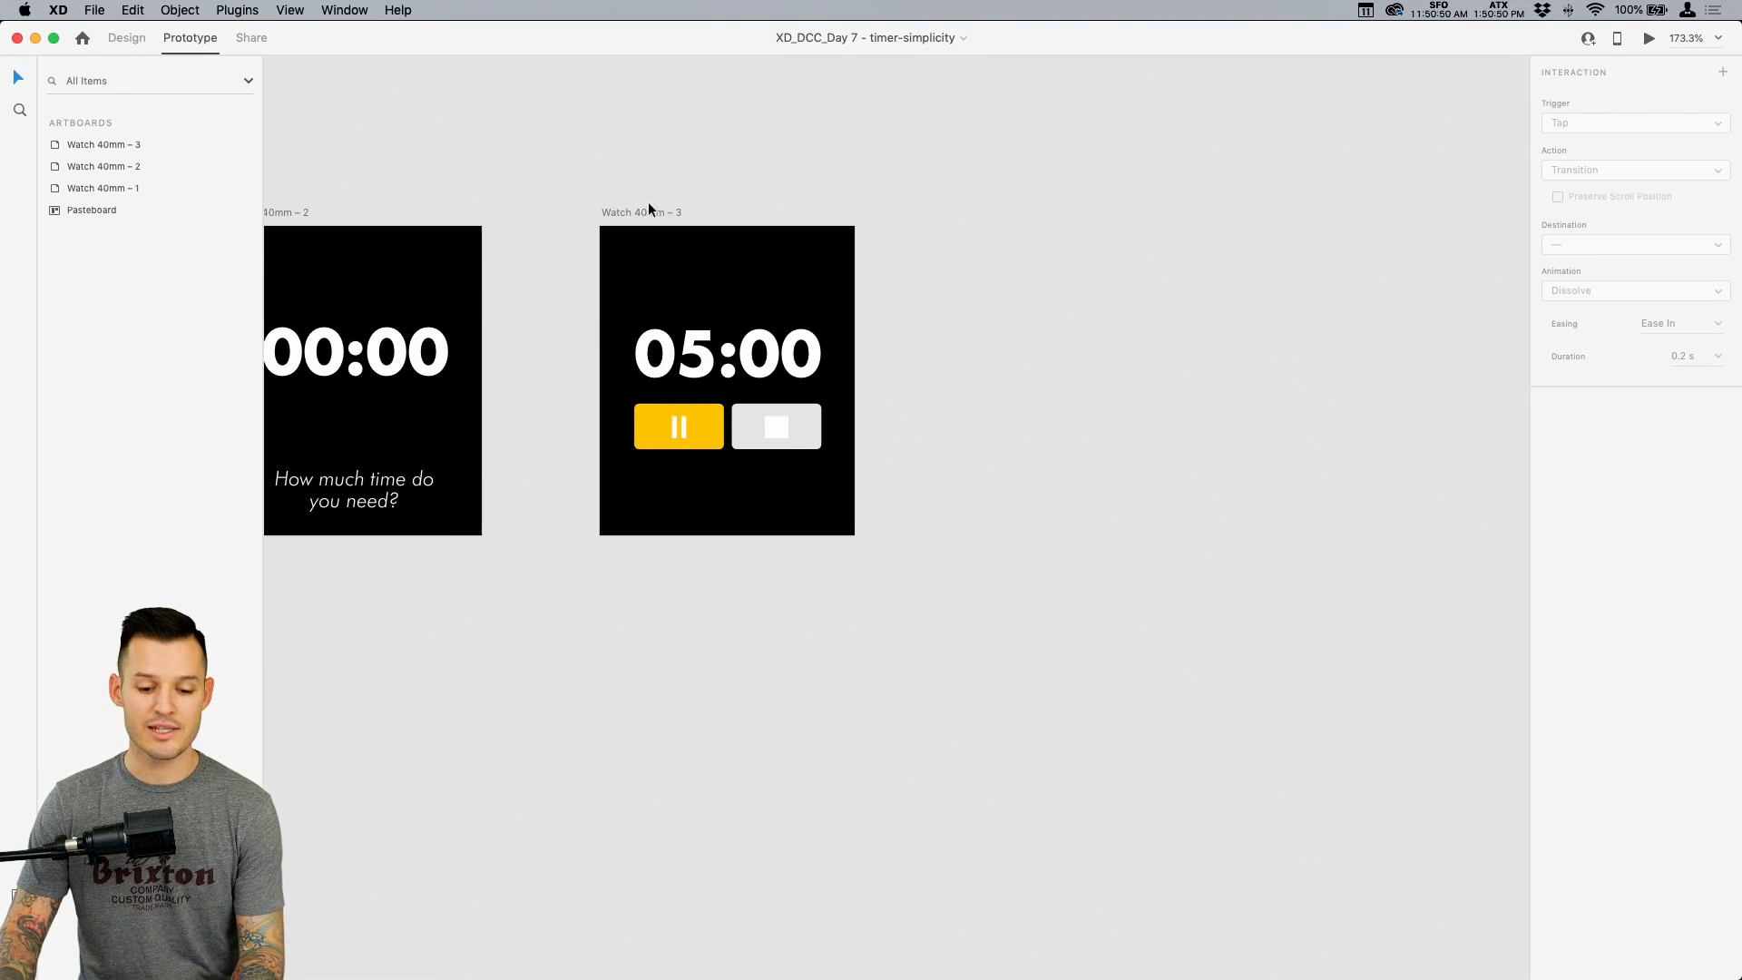
{"action": "left_click", "coordinate": [639, 214]}
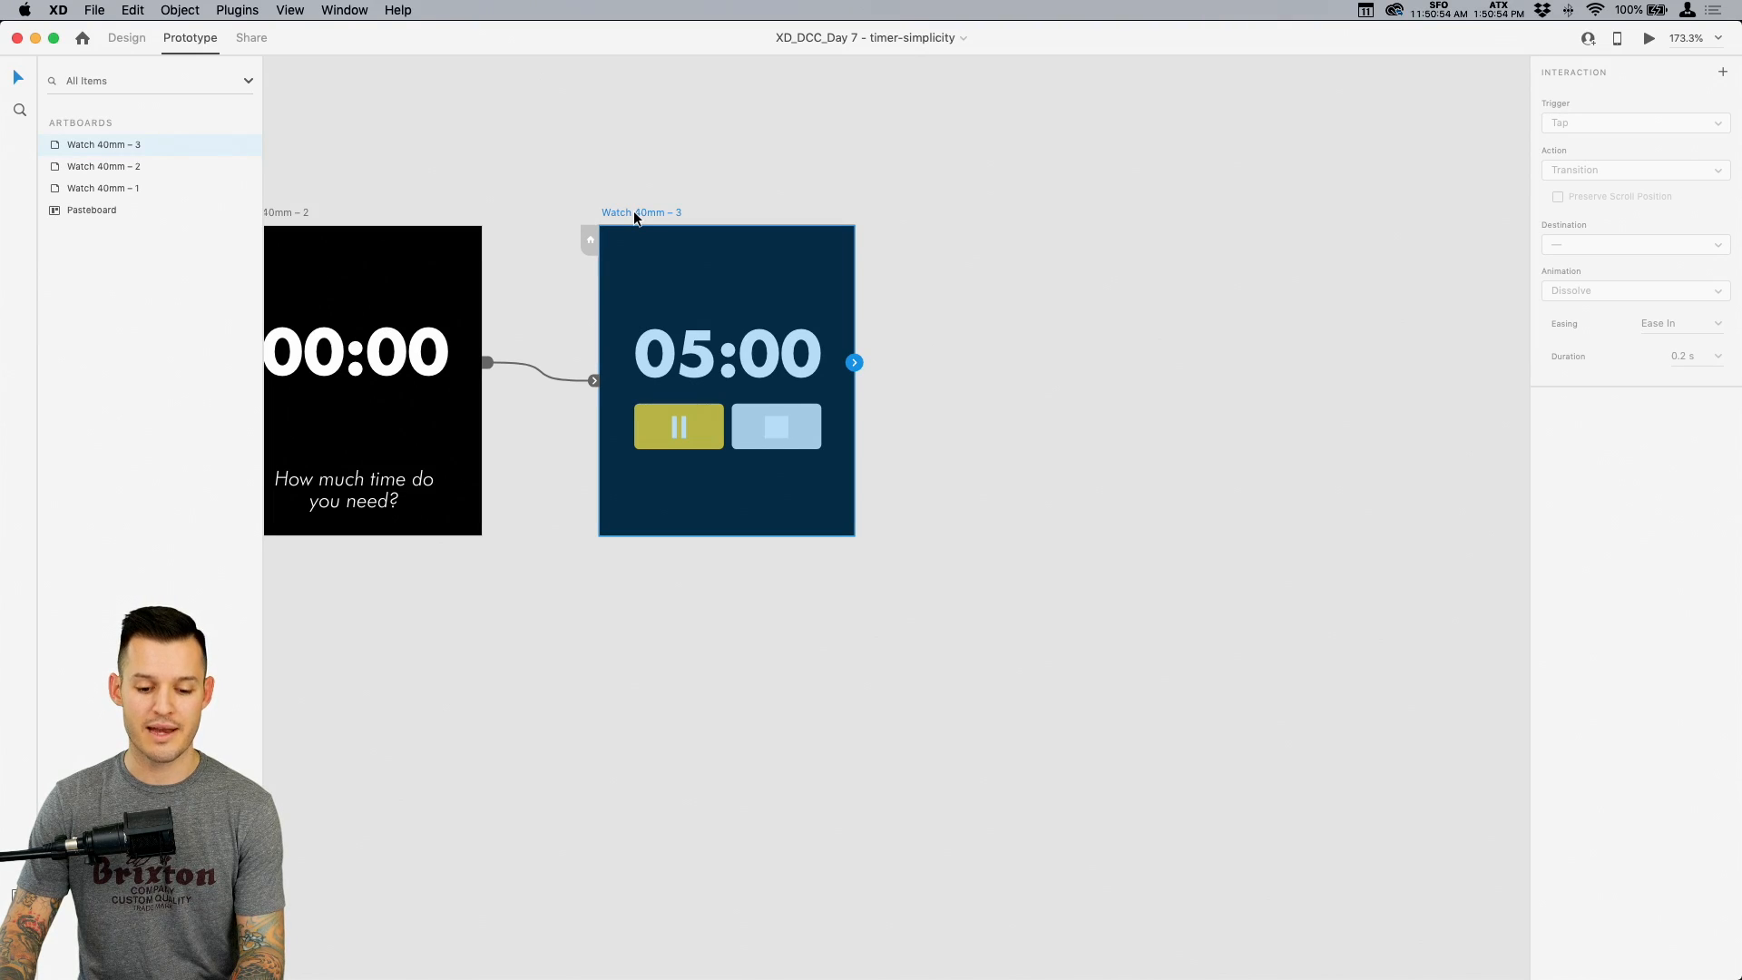
{"action": "left_click_drag", "start_coordinate": [624, 213], "coordinate": [910, 238]}
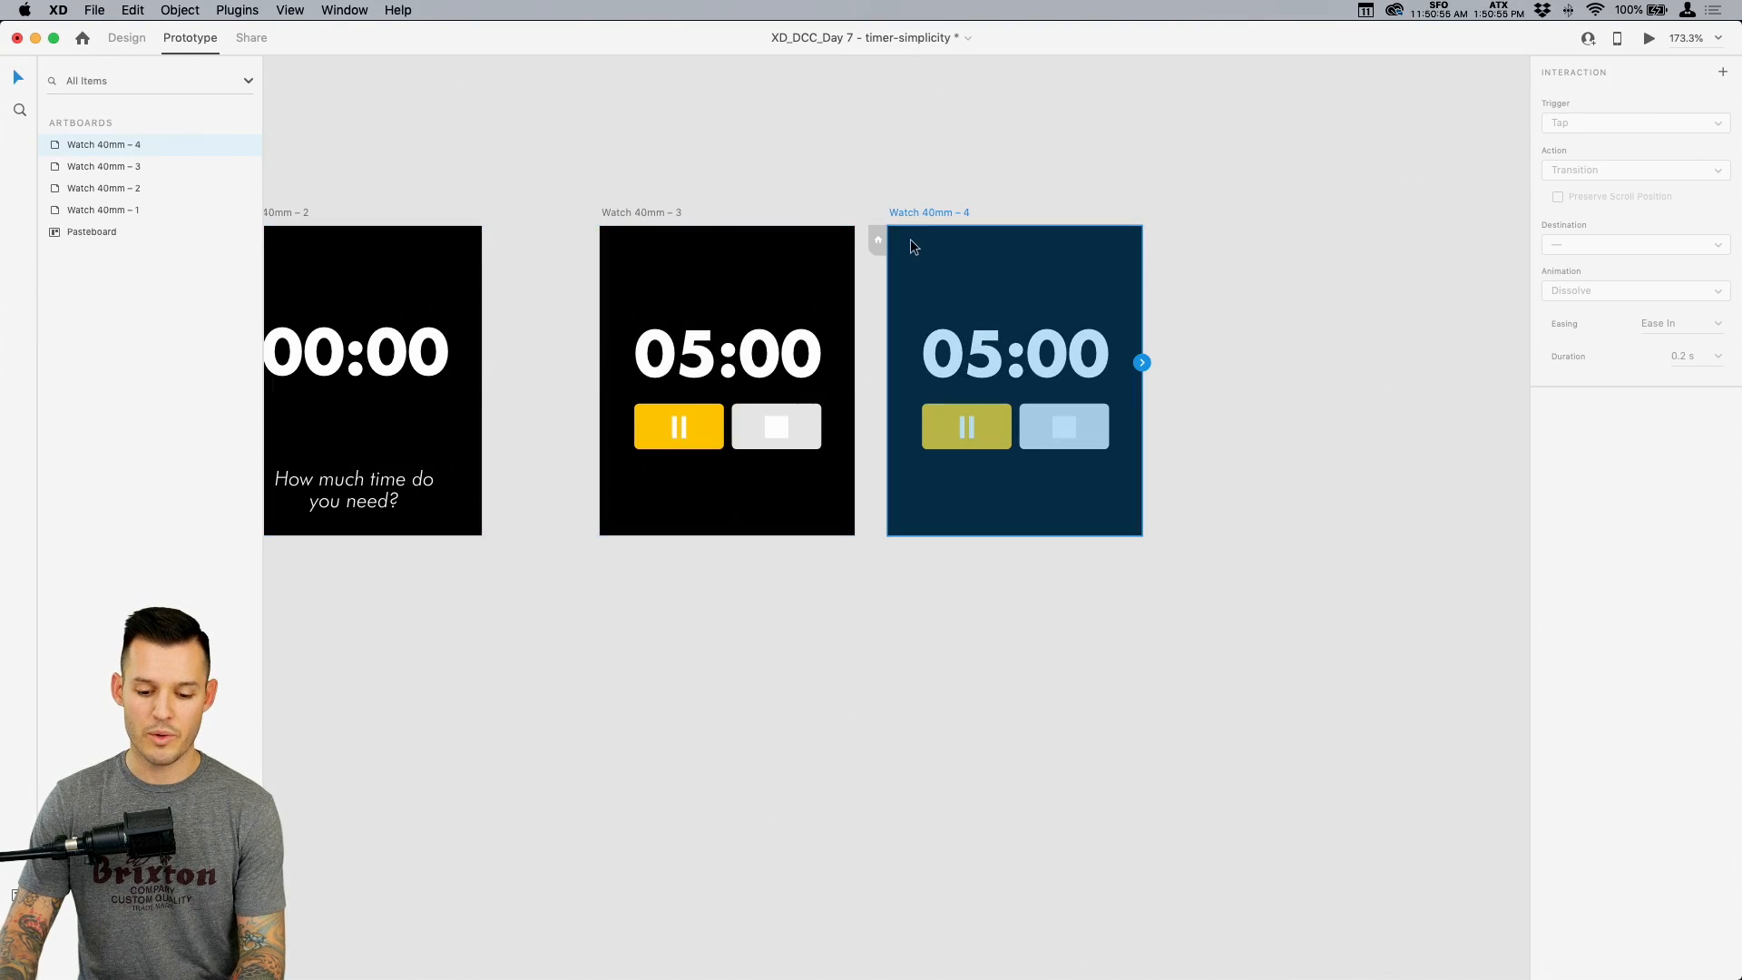
{"action": "left_click", "coordinate": [988, 349]}
{"action": "double_click", "coordinate": [988, 349]}
{"action": "left_click", "coordinate": [989, 350]}
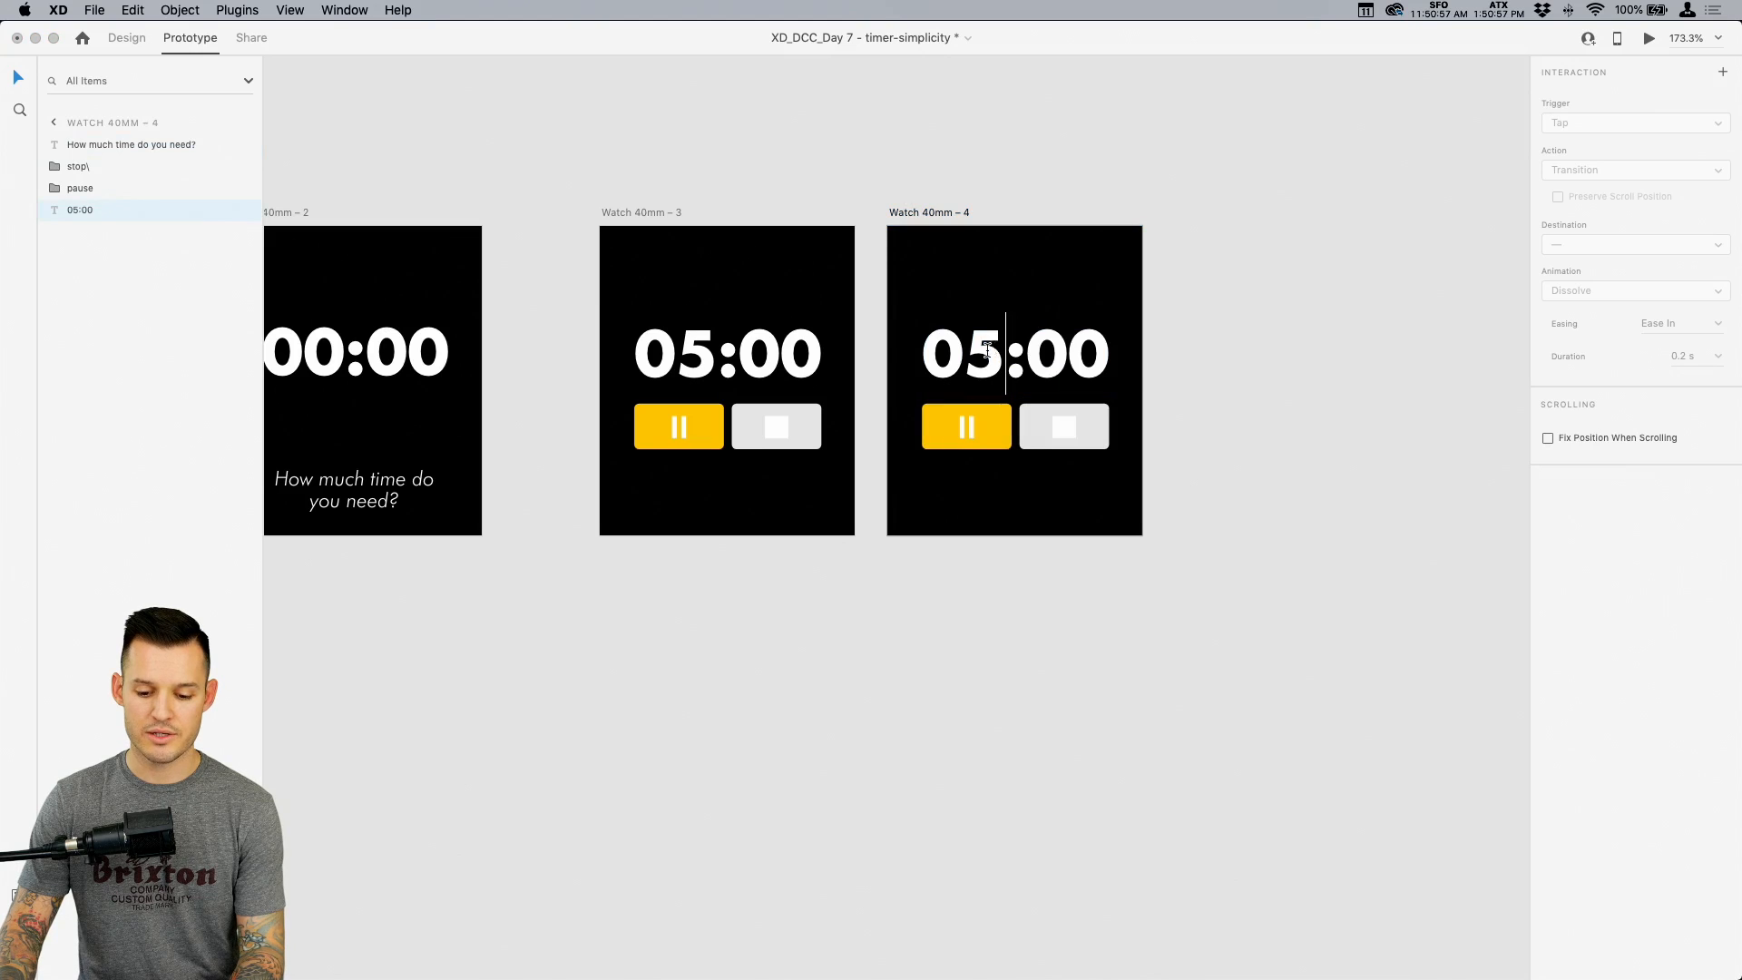
{"action": "key", "text": "shift+Left"}
{"action": "type", "text": "4"}
{"action": "left_click_drag", "start_coordinate": [1028, 351], "coordinate": [1119, 351]}
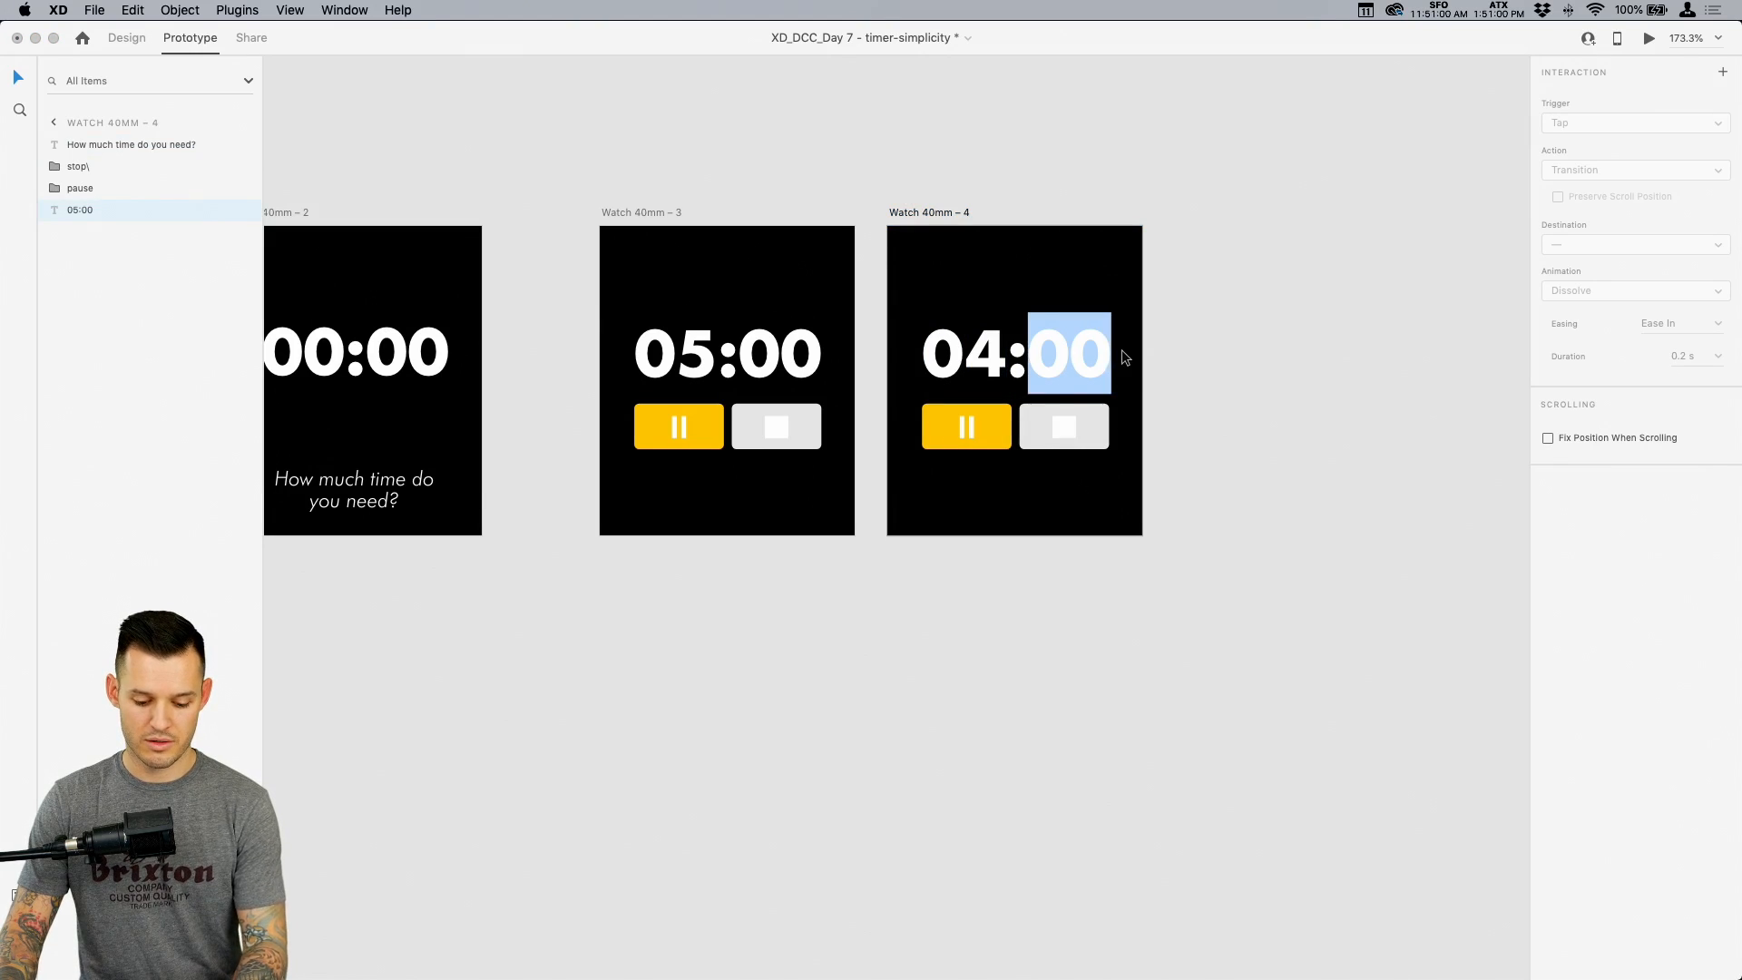
{"action": "type", "text": "59"}
{"action": "key", "text": "Escape"}
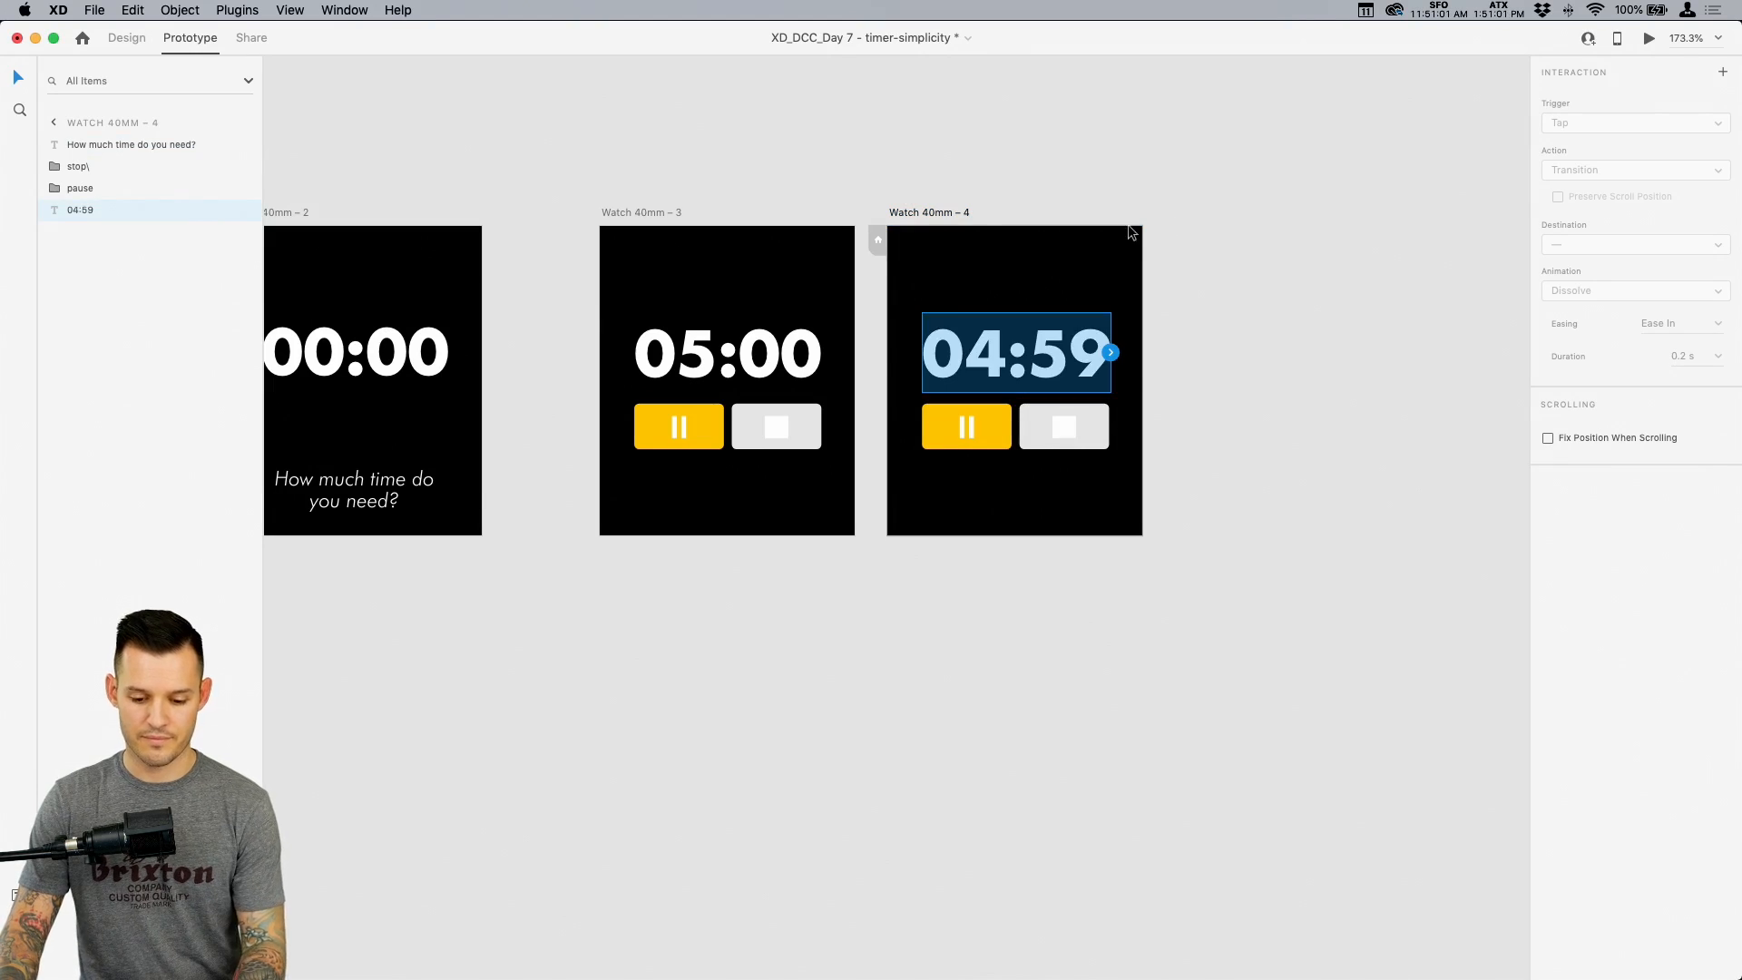
Link the 05:00 artboard to the 04:59 artboard with a Time trigger, Auto-Animate and a duration of 1 s
{"action": "left_click", "coordinate": [667, 211]}
{"action": "left_click_drag", "start_coordinate": [853, 361], "coordinate": [933, 311]}
{"action": "left_click", "coordinate": [1587, 122]}
{"action": "left_click", "coordinate": [1572, 67]}
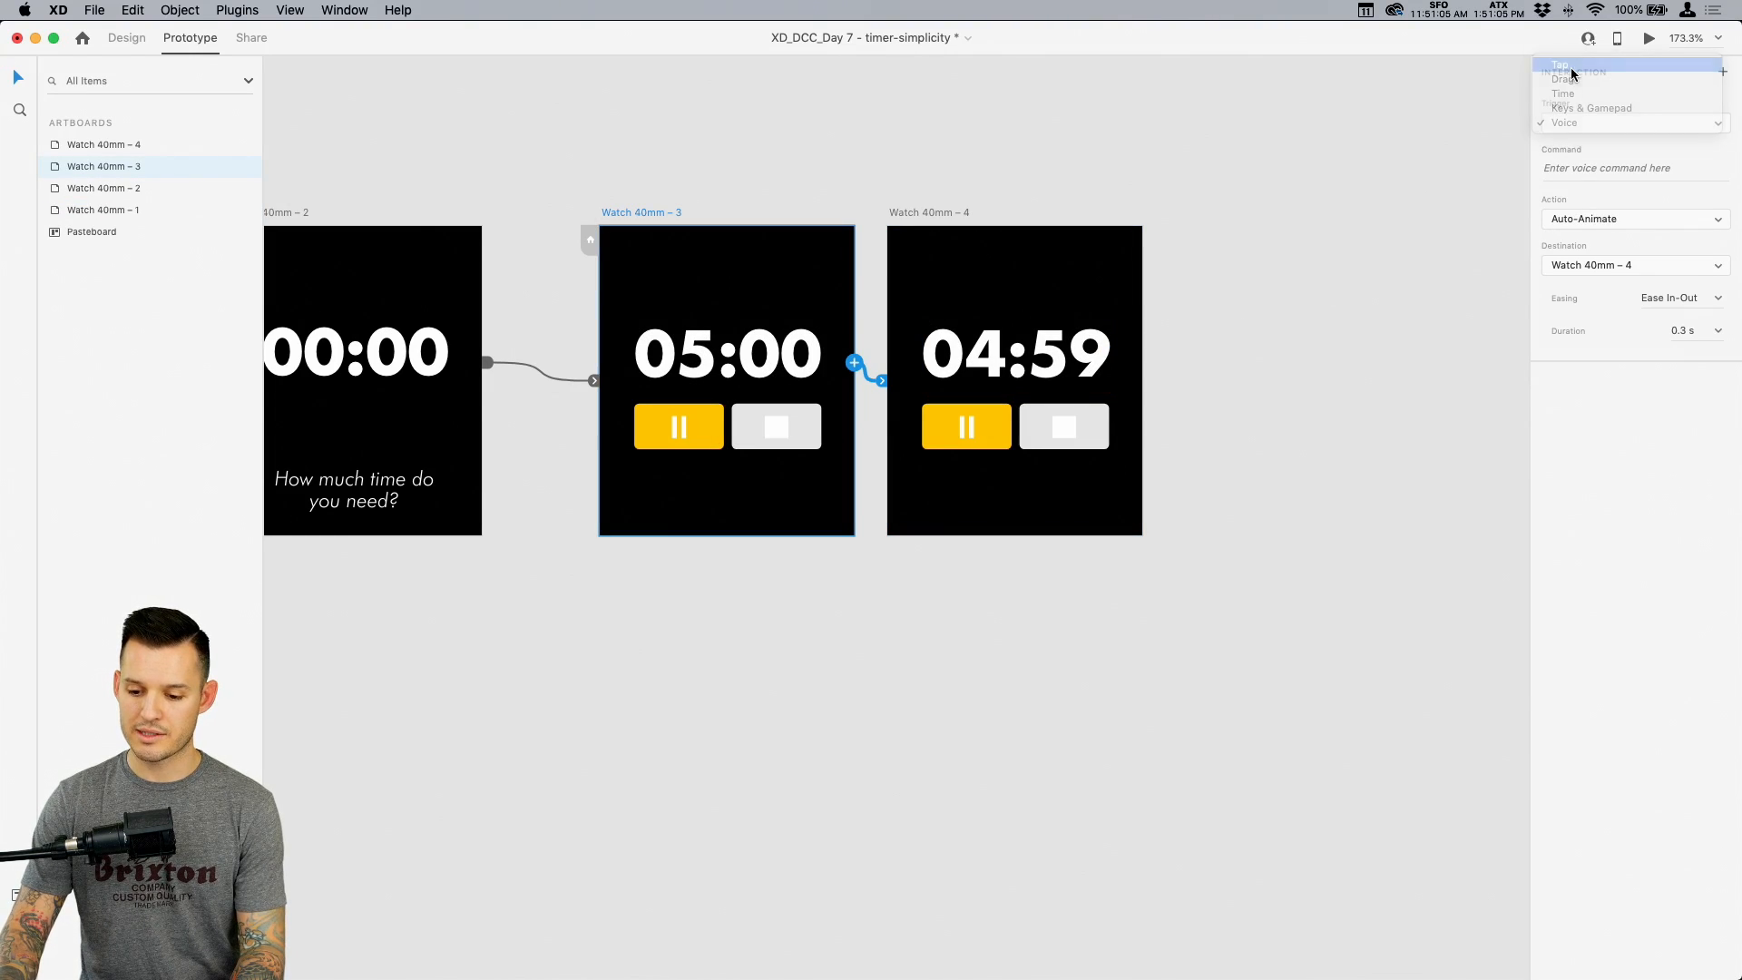
{"action": "left_click", "coordinate": [1591, 123]}
{"action": "left_click", "coordinate": [1594, 153]}
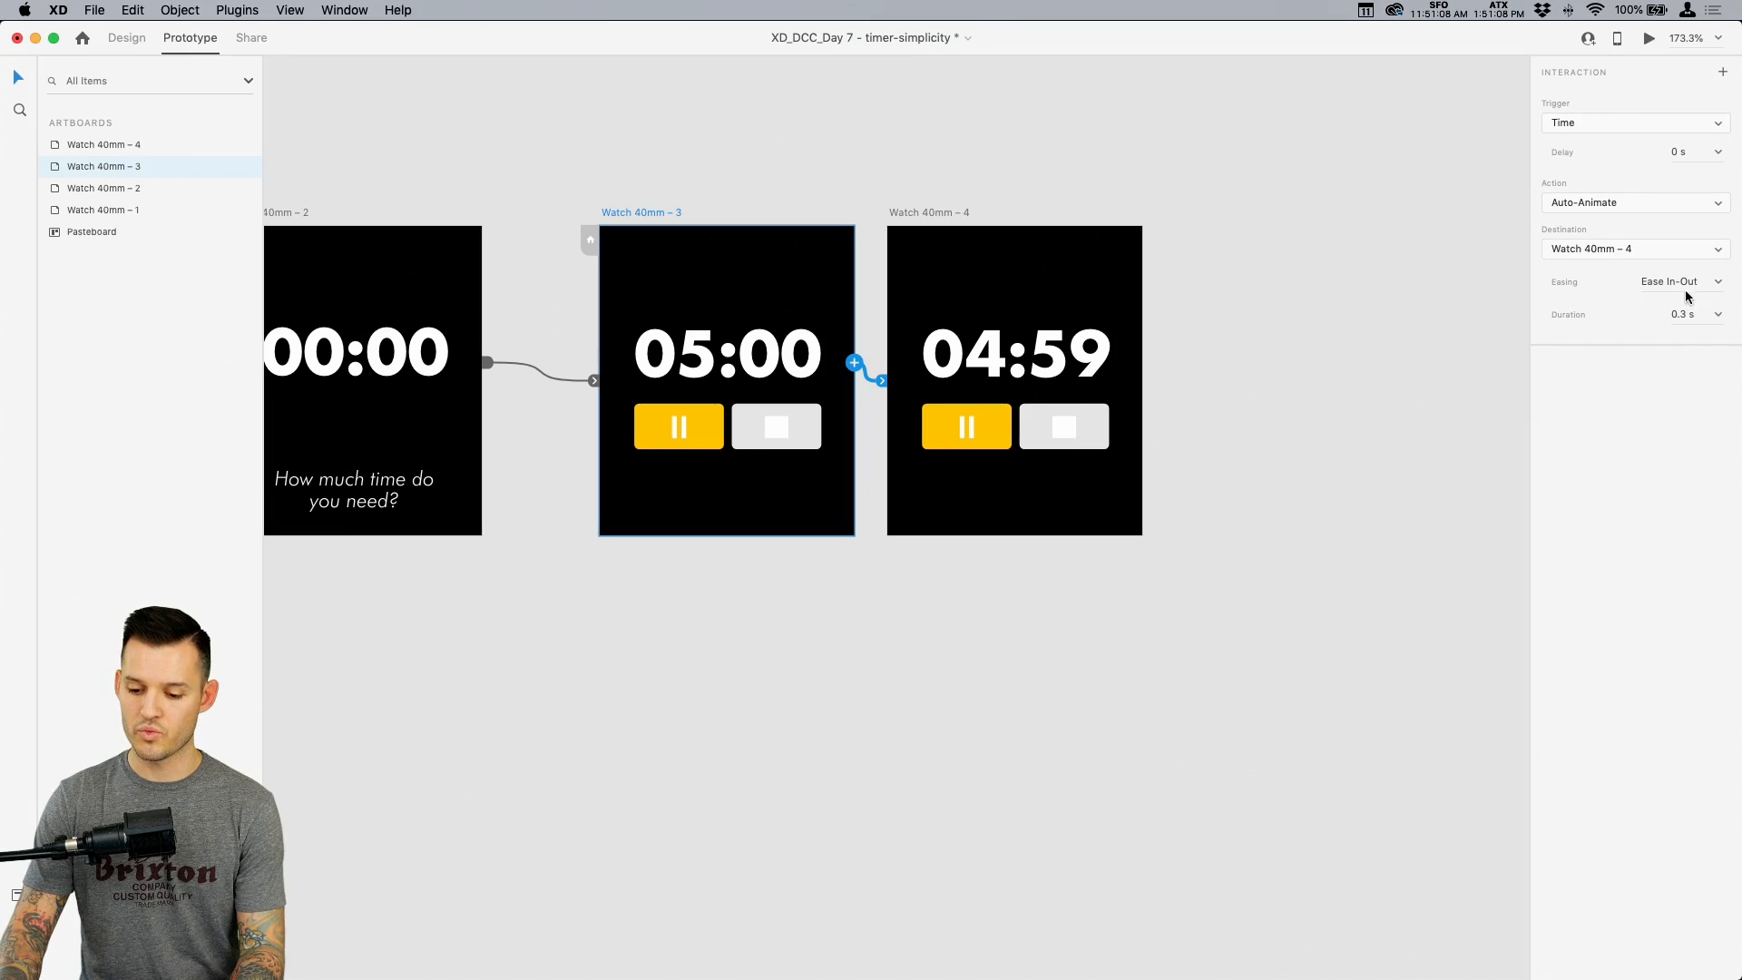
{"action": "left_click", "coordinate": [1683, 314]}
{"action": "type", "text": "1"}
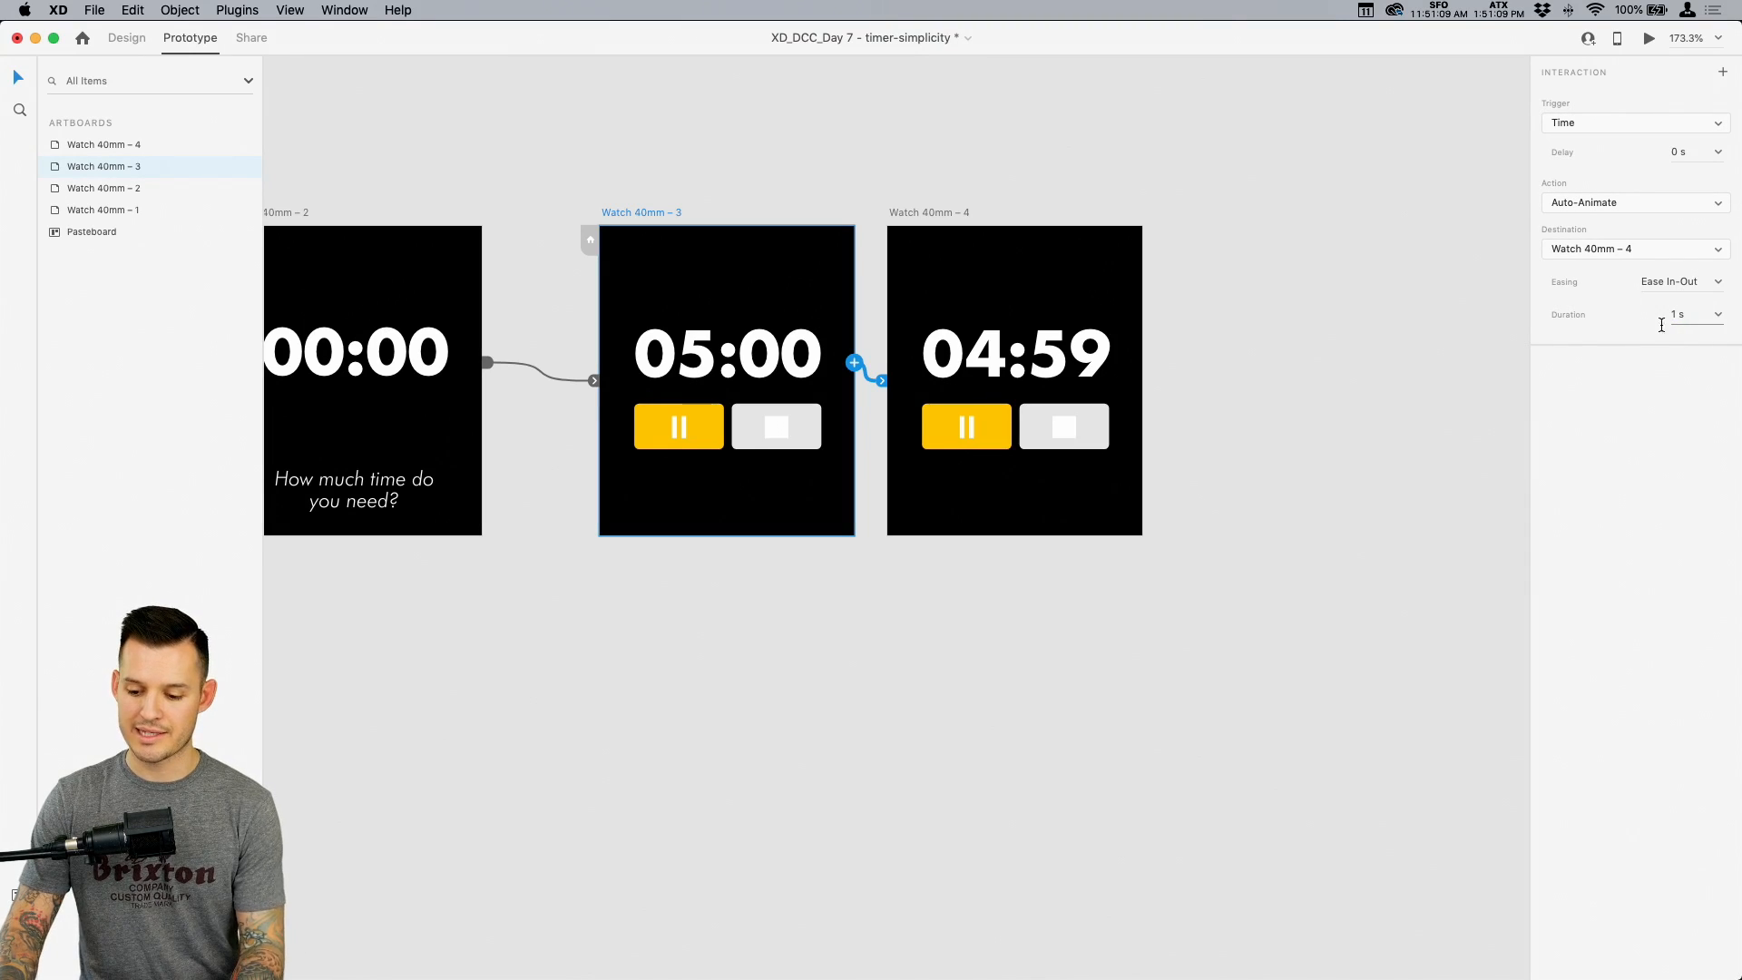
{"action": "key", "text": "Return"}
Duplicate the 04:59 artboard beside the original and change the copy's time to 04:58
{"action": "left_click", "coordinate": [1252, 237]}
{"action": "scroll", "coordinate": [907, 231], "scroll_direction": "right", "scroll_amount": 3}
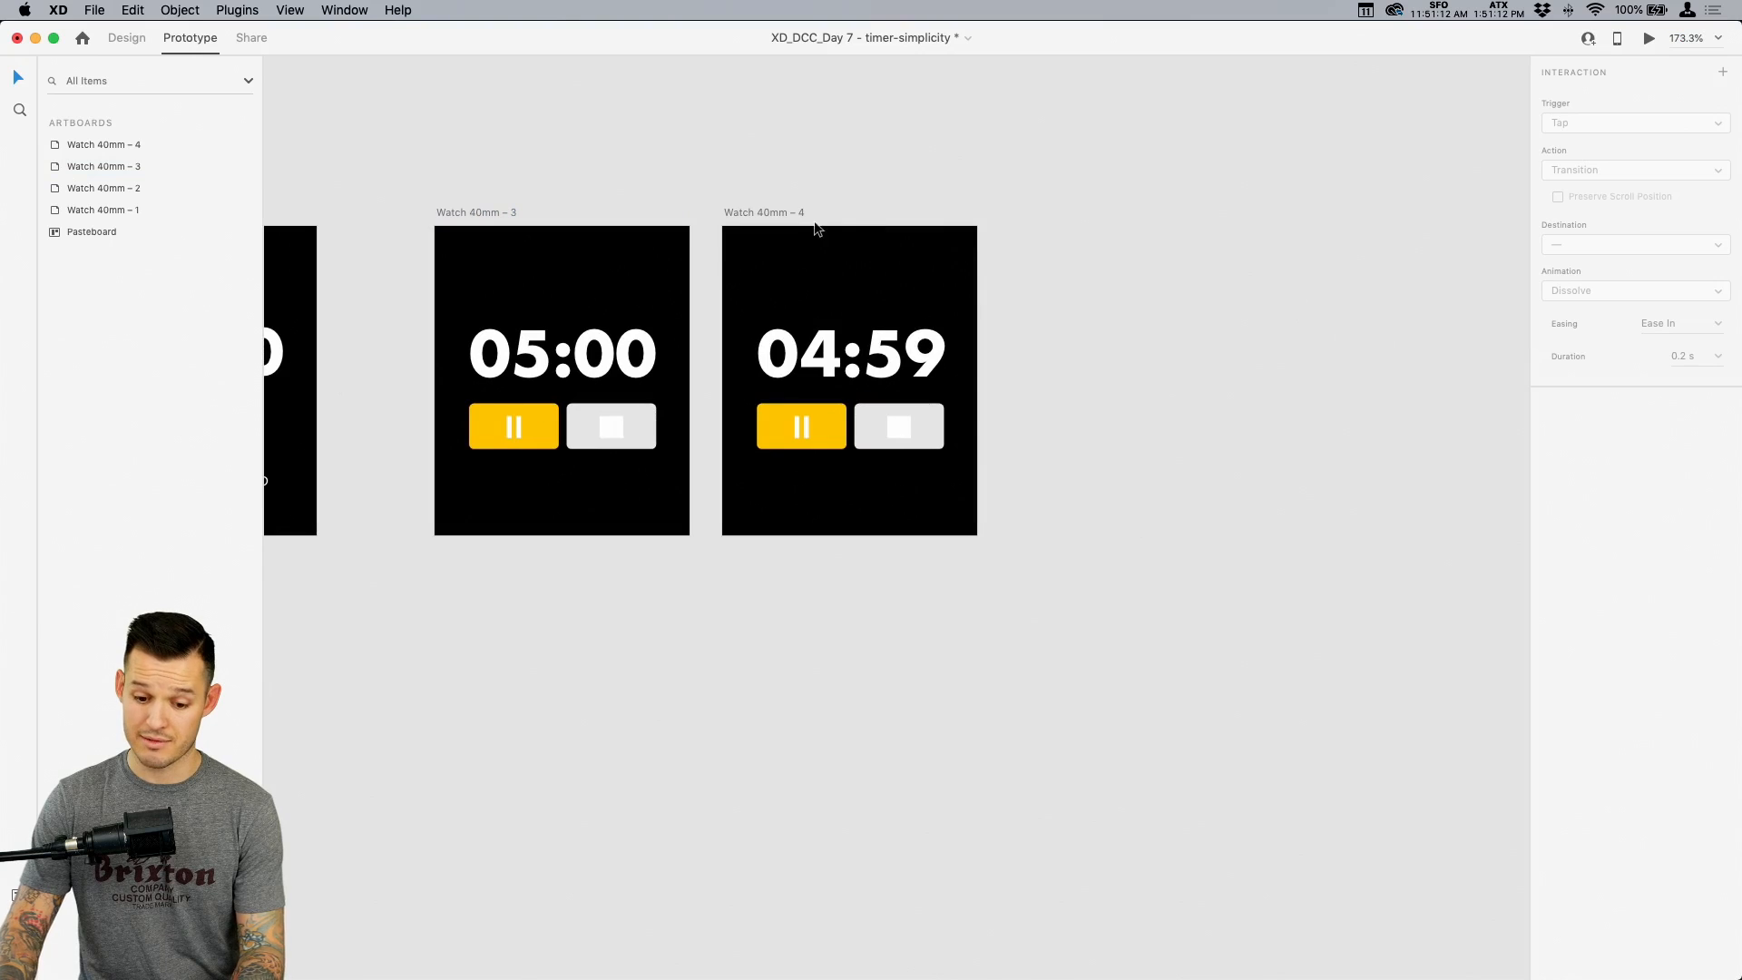
{"action": "left_click_drag", "start_coordinate": [762, 221], "coordinate": [1048, 227]}
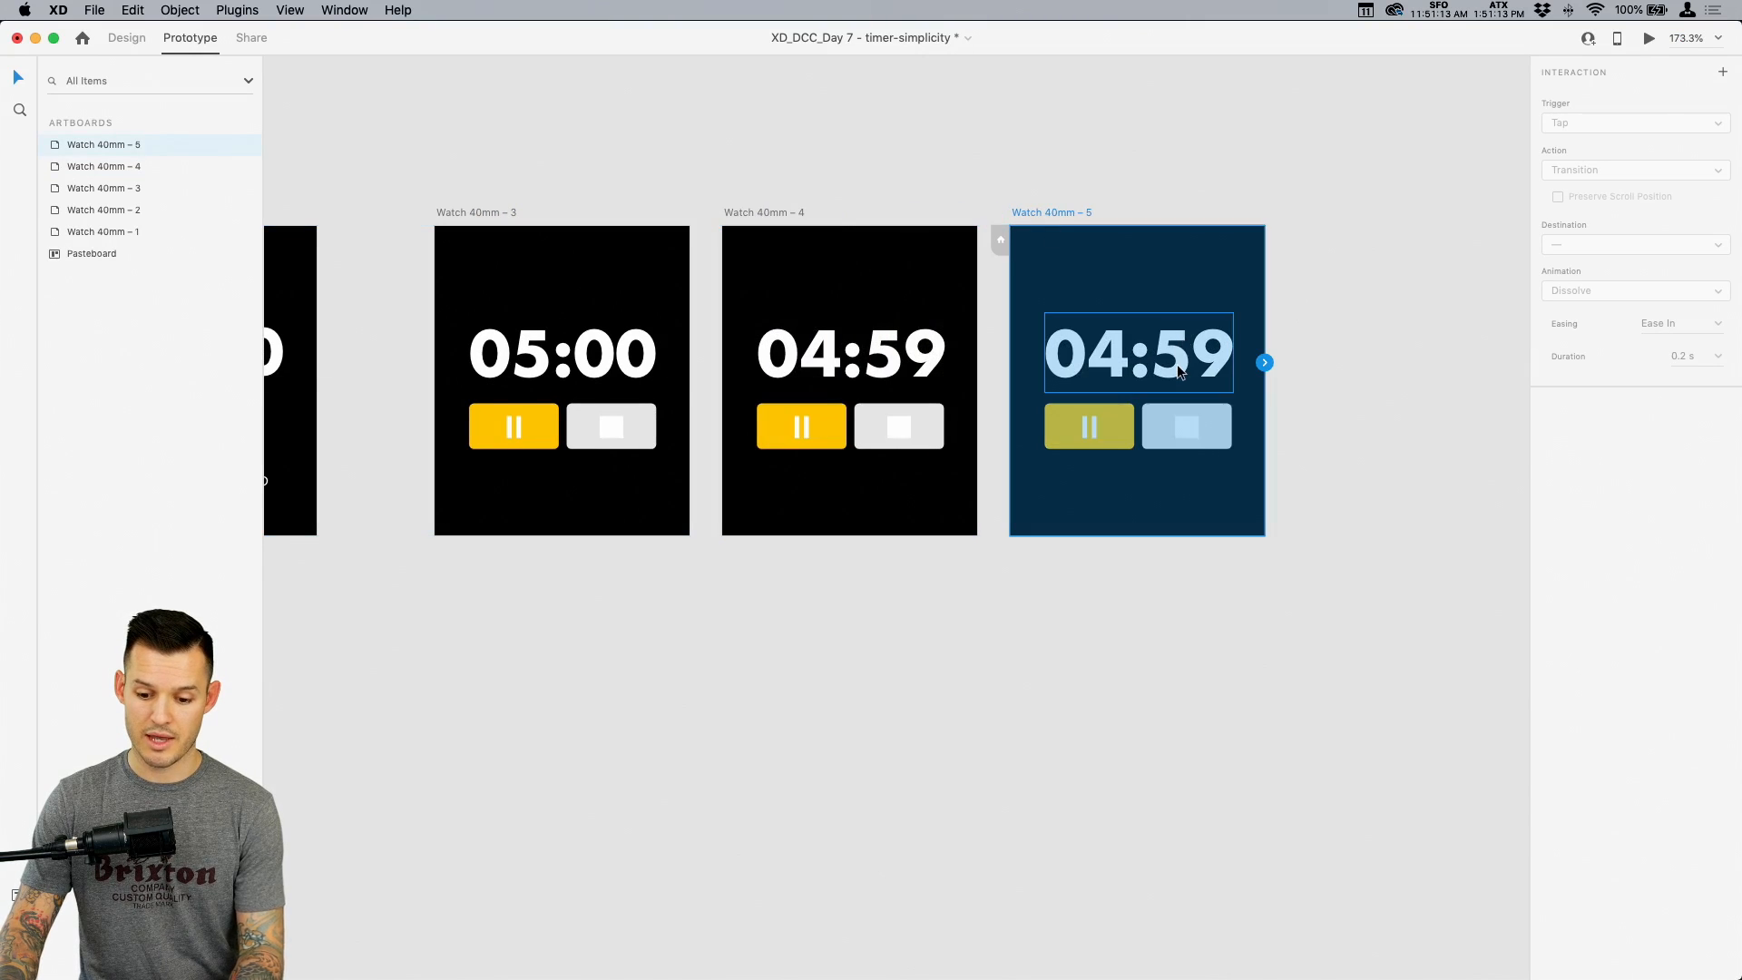
{"action": "double_click", "coordinate": [1179, 372]}
{"action": "left_click", "coordinate": [1191, 354]}
{"action": "left_click_drag", "start_coordinate": [1191, 354], "coordinate": [1234, 354]}
{"action": "type", "text": "8"}
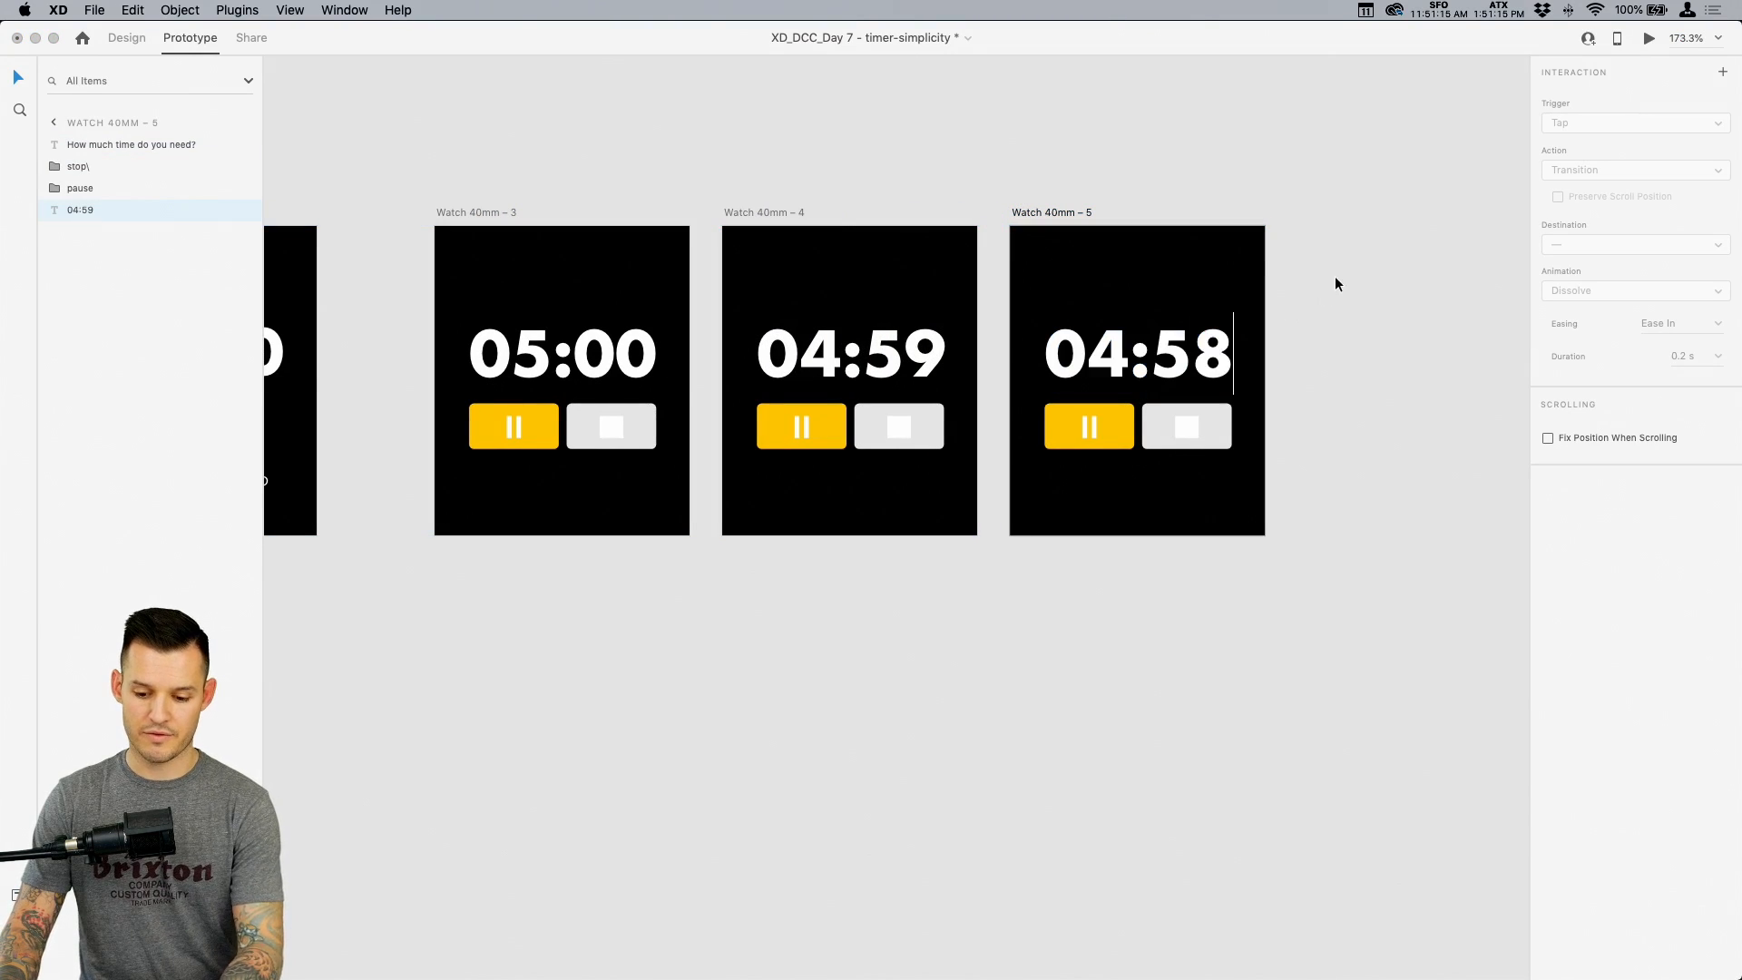
{"action": "key", "text": "Escape"}
Link the 04:59 artboard to the 04:58 artboard with a Time trigger and a 1 s Auto-Animate
{"action": "left_click", "coordinate": [1067, 210]}
{"action": "left_click", "coordinate": [780, 212]}
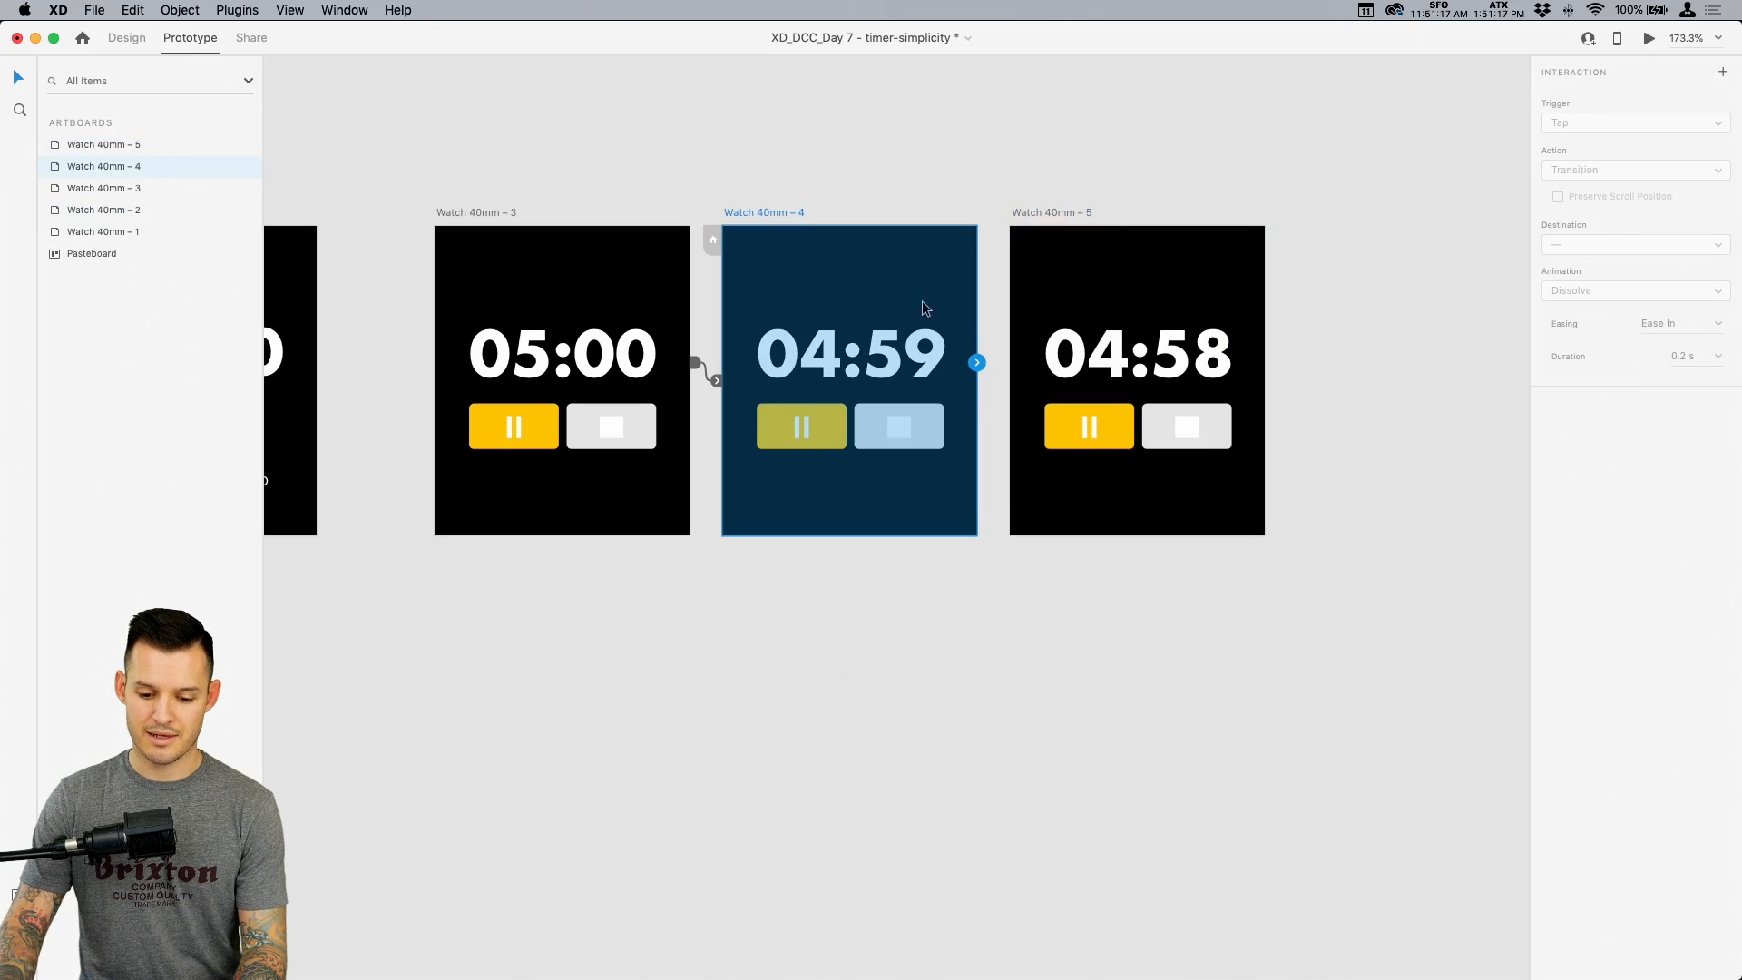
{"action": "left_click_drag", "start_coordinate": [976, 362], "coordinate": [1082, 238]}
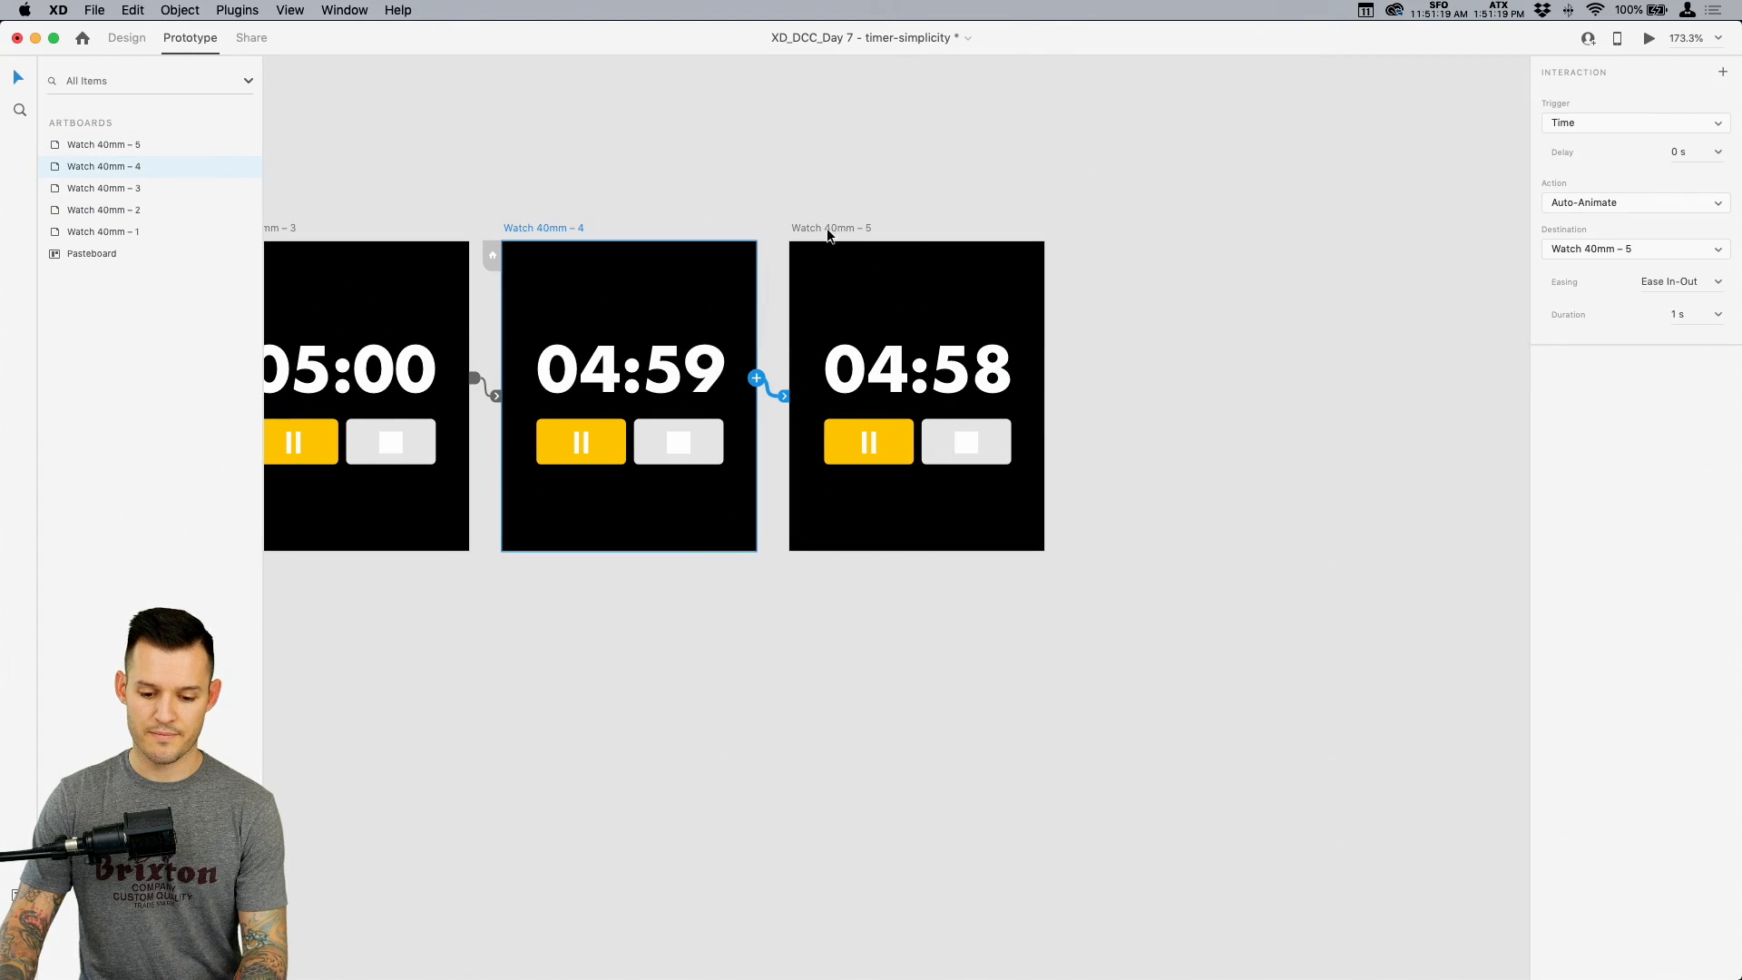
Duplicate the 04:58 artboard, keeping the same gap between artboards, and change the copy's time to 04:57
{"action": "left_click_drag", "start_coordinate": [828, 234], "coordinate": [1114, 225], "text": "alt"}
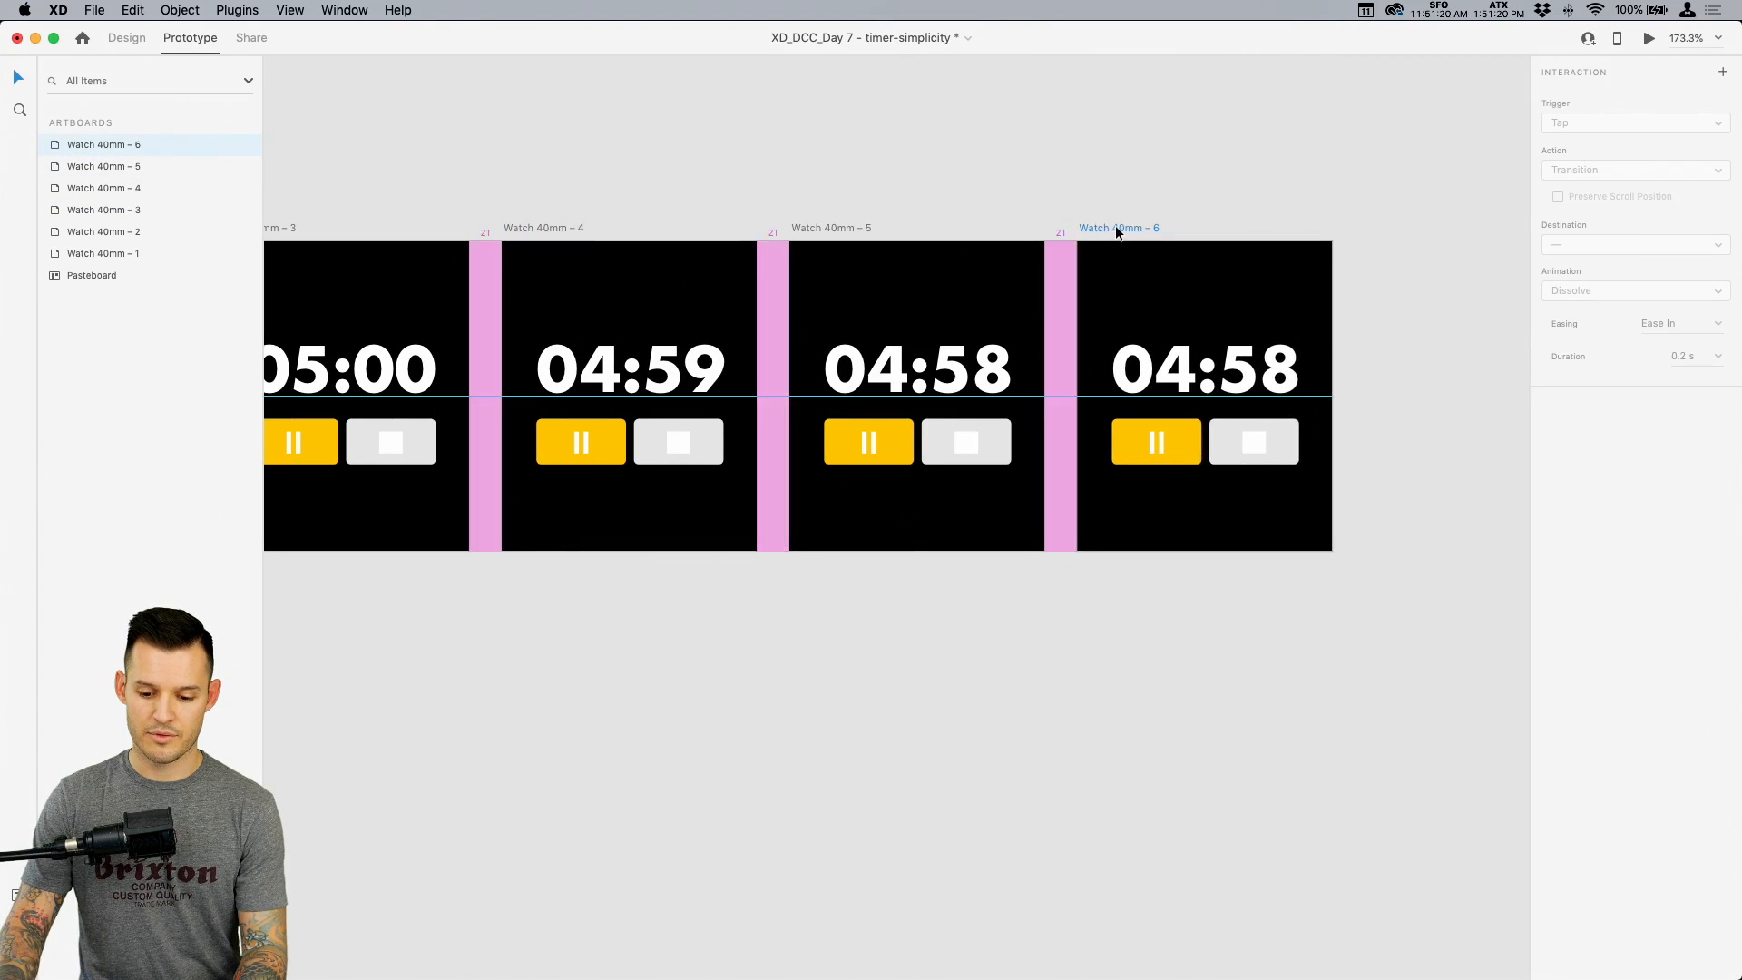
{"action": "double_click", "coordinate": [1256, 354]}
{"action": "left_click_drag", "start_coordinate": [1259, 364], "coordinate": [1287, 368]}
{"action": "type", "text": "7"}
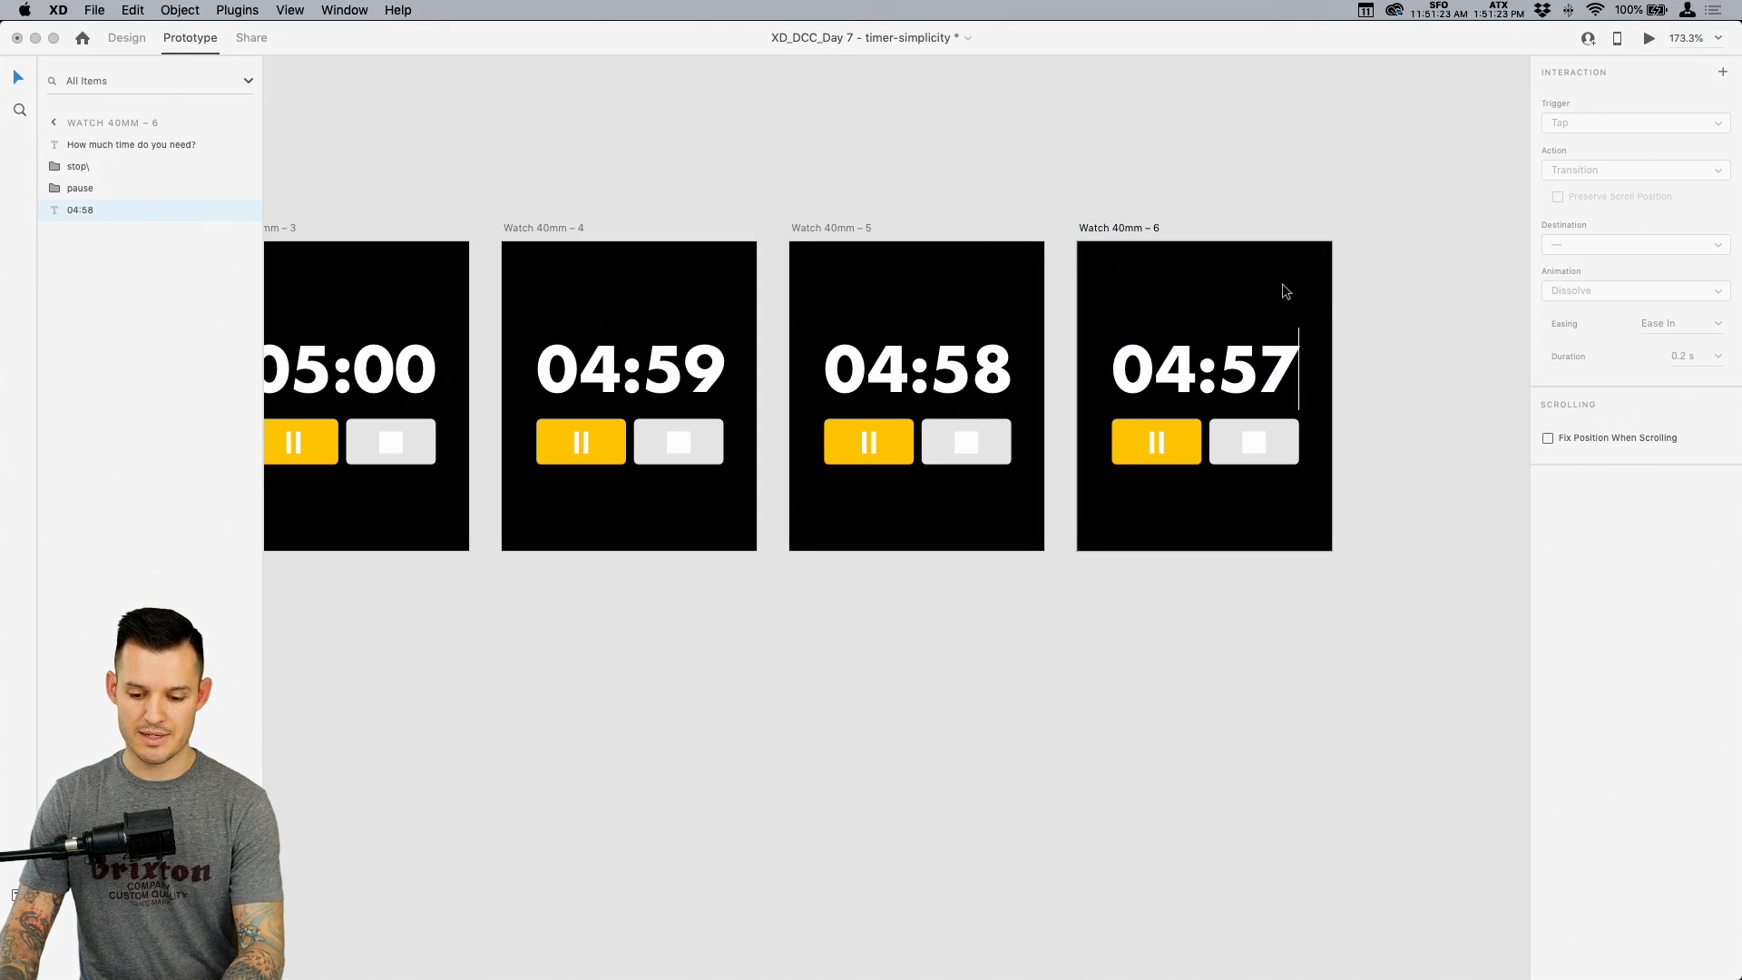
{"action": "key", "text": "Escape"}
Link the 04:58 artboard to the 04:57 artboard to continue the countdown
{"action": "scroll", "coordinate": [1237, 202], "scroll_direction": "right", "scroll_amount": 3}
{"action": "left_click", "coordinate": [689, 224]}
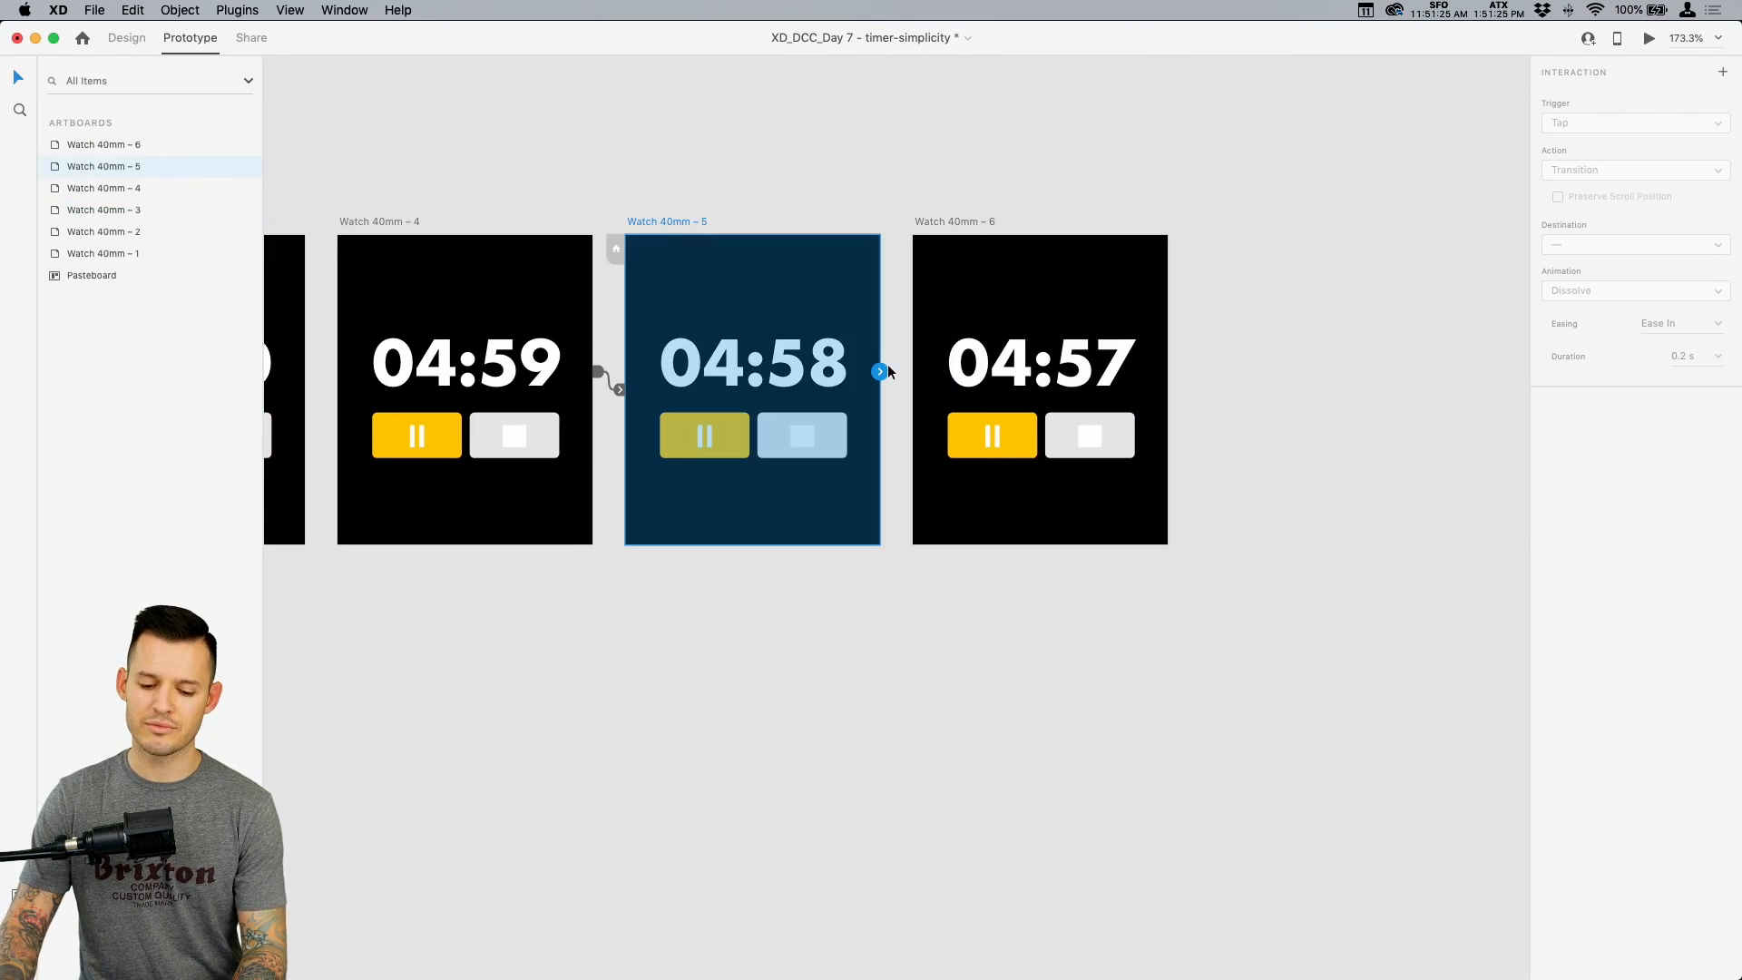
{"action": "left_click_drag", "start_coordinate": [881, 371], "coordinate": [980, 362]}
{"action": "left_click_drag", "start_coordinate": [1038, 209], "coordinate": [784, 223]}
Duplicate the 04:57 artboard and change the copy's time to 04:56
{"action": "left_click", "coordinate": [713, 236]}
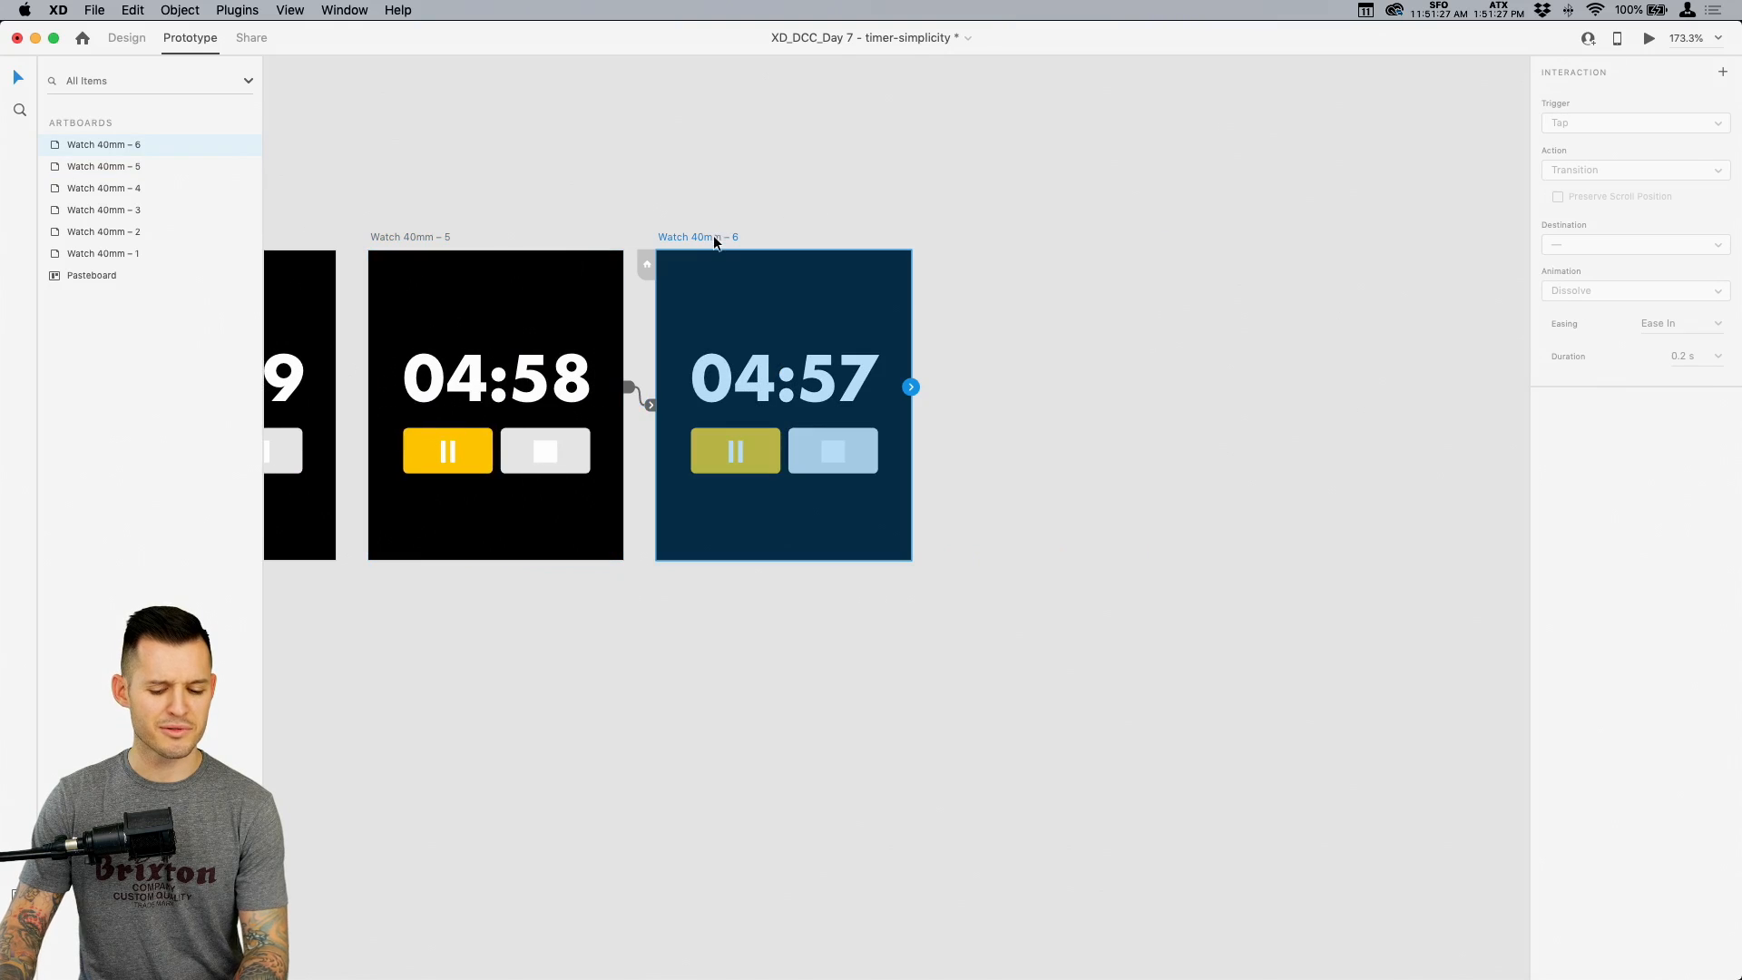
{"action": "key", "text": "super+d"}
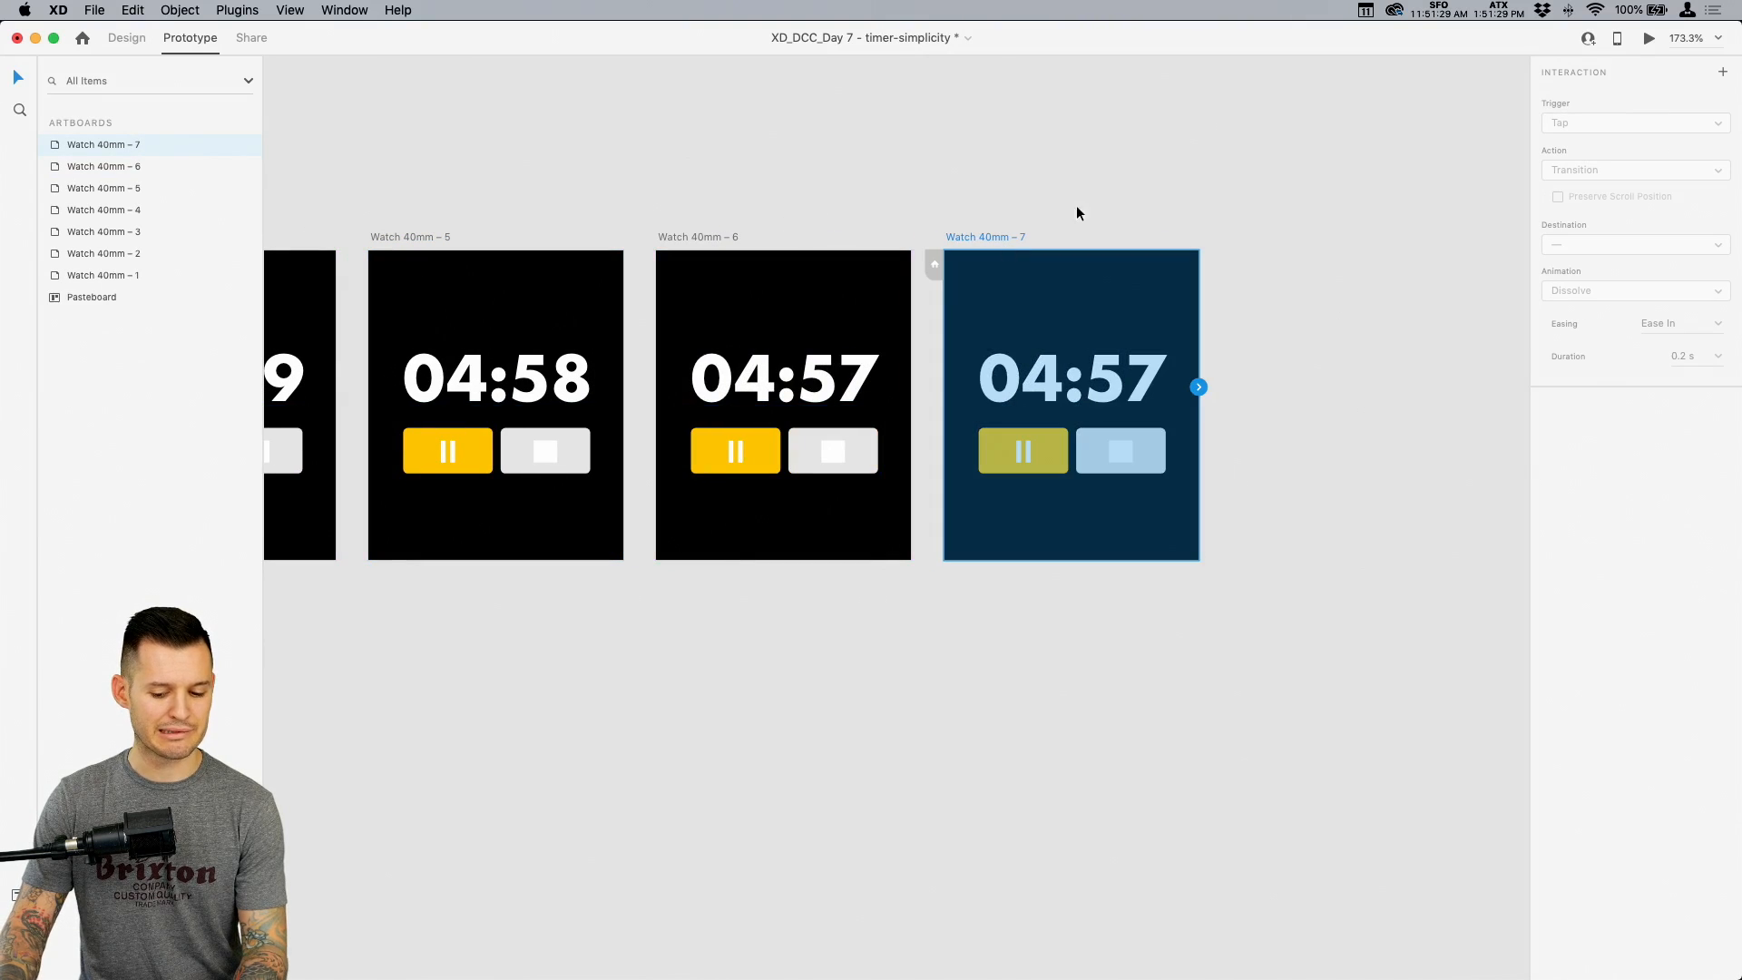
{"action": "left_click", "coordinate": [1119, 397]}
{"action": "double_click", "coordinate": [1121, 395]}
{"action": "left_click", "coordinate": [1127, 388]}
{"action": "left_click_drag", "start_coordinate": [1133, 385], "coordinate": [1151, 383]}
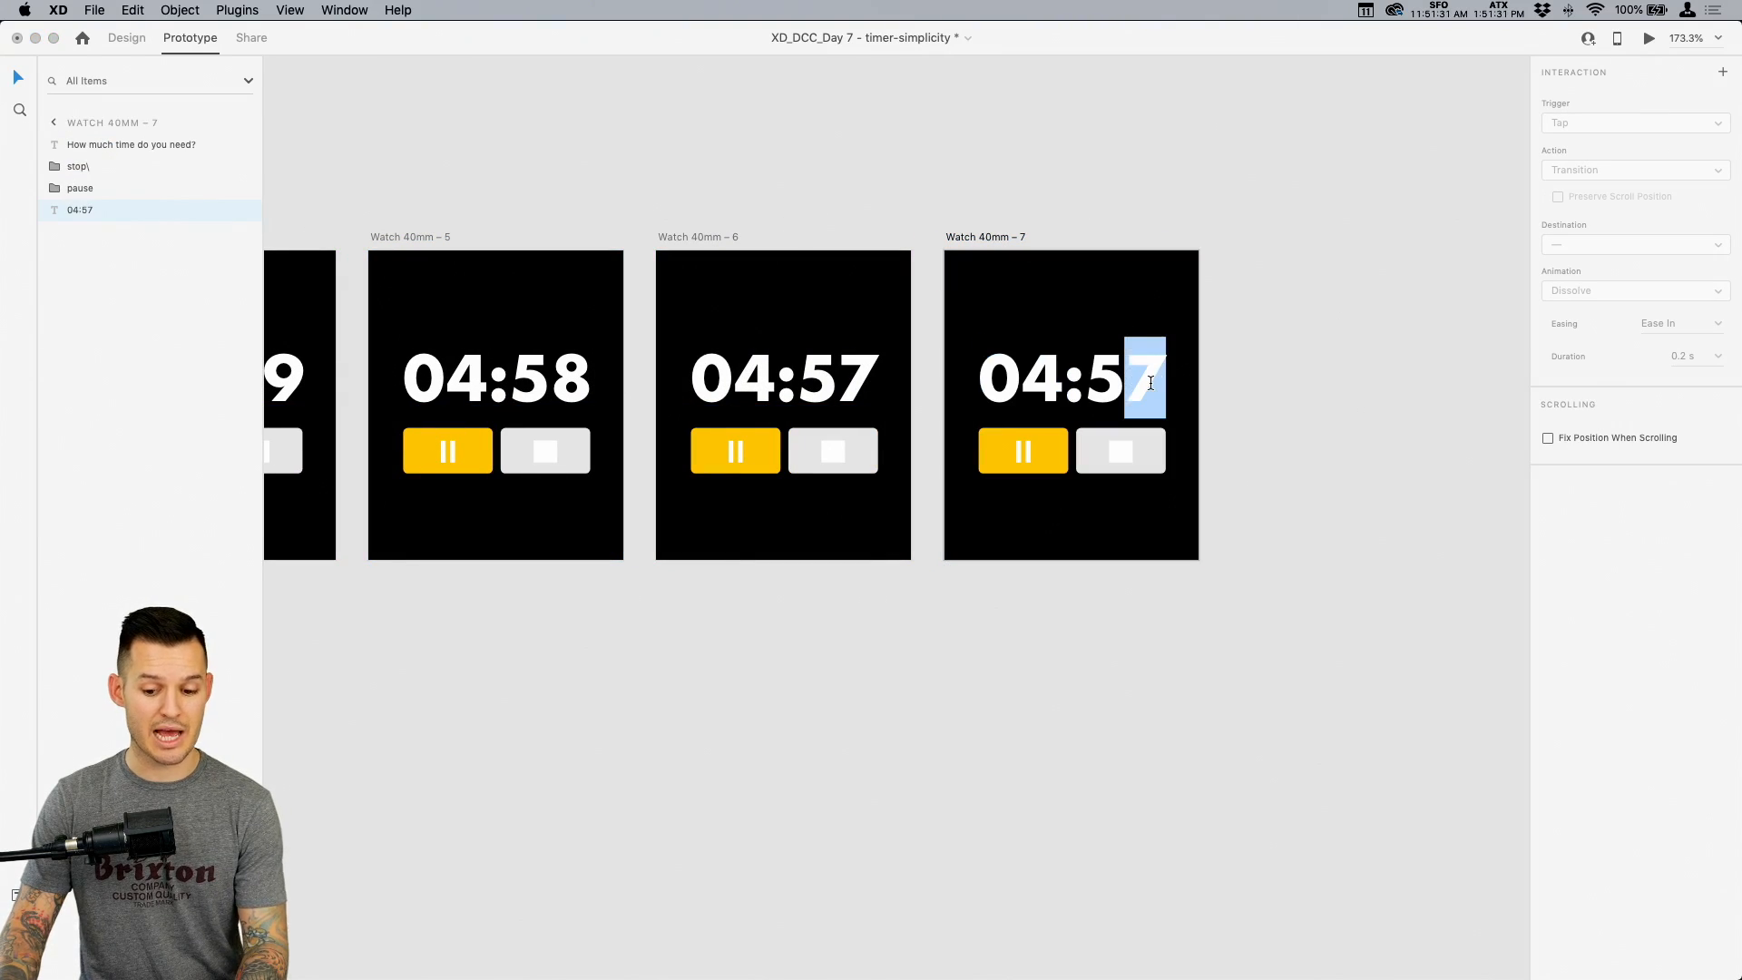
{"action": "type", "text": "6"}
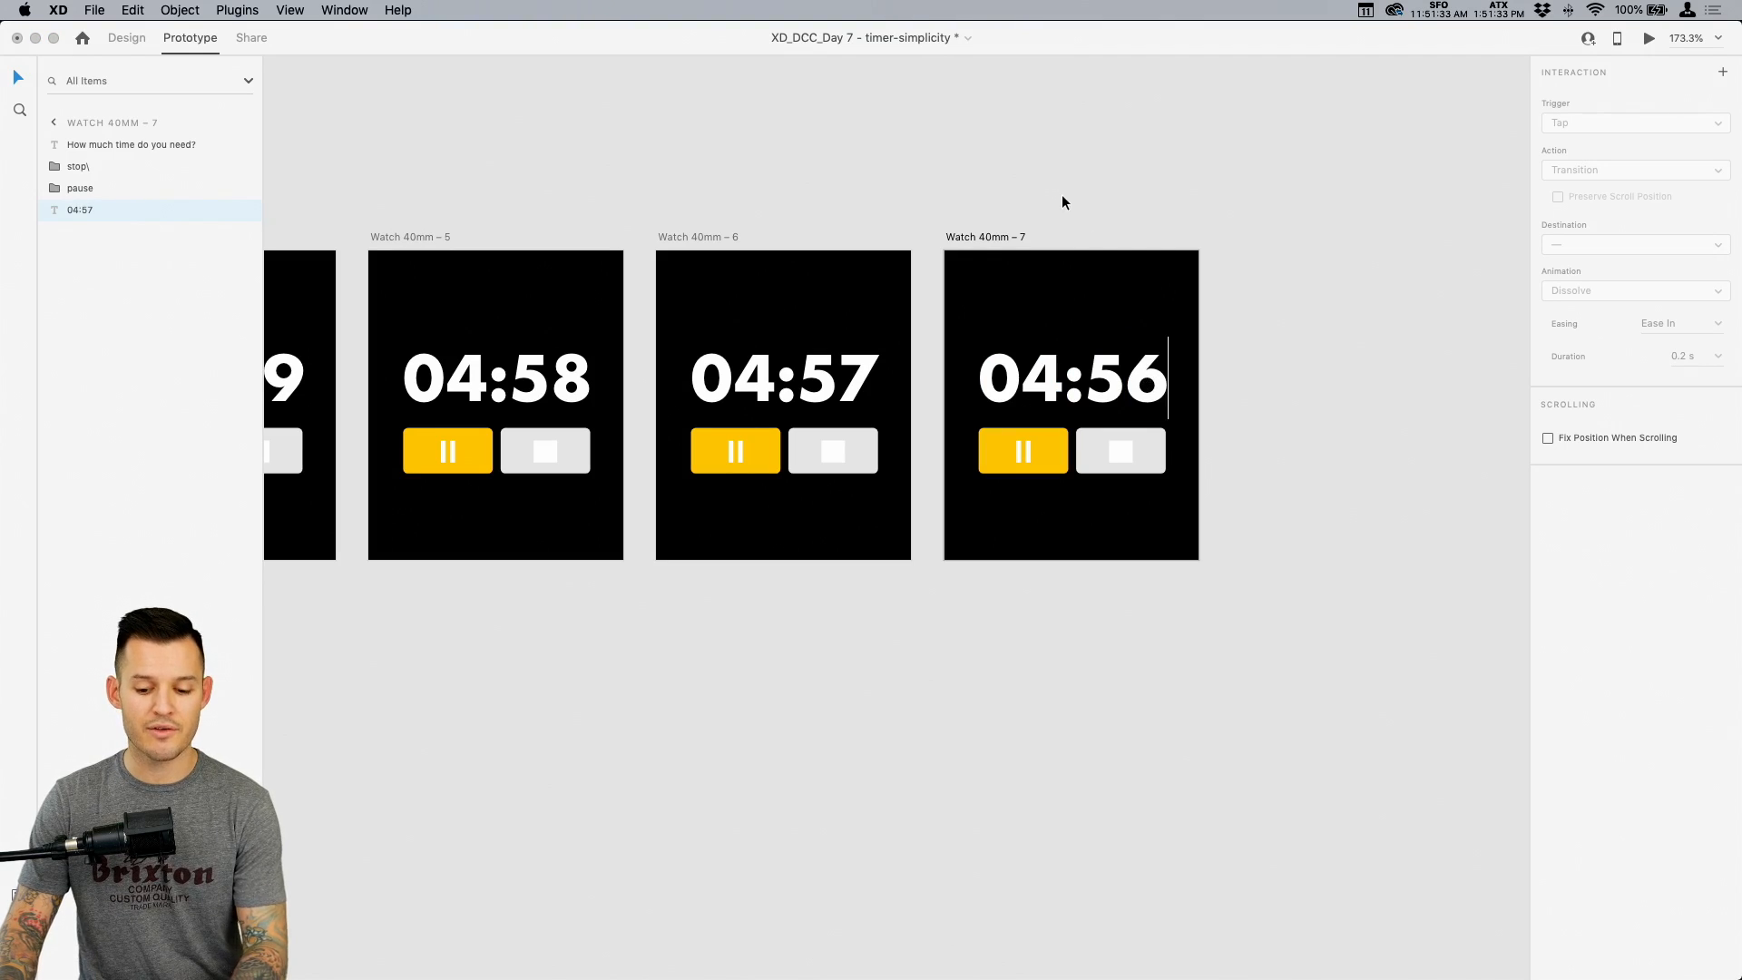
{"action": "key", "text": "Escape"}
Link the 04:57 artboard to the 04:56 artboard to continue the countdown
{"action": "left_click_drag", "start_coordinate": [1097, 202], "coordinate": [995, 196]}
{"action": "left_click", "coordinate": [626, 231]}
{"action": "left_click_drag", "start_coordinate": [807, 381], "coordinate": [875, 387]}
Duplicate the 04:56 artboard beside the original and change the copy's time to 04:55
{"action": "left_click", "coordinate": [882, 232]}
{"action": "left_click_drag", "start_coordinate": [882, 232], "coordinate": [993, 231]}
{"action": "left_click", "coordinate": [1237, 205]}
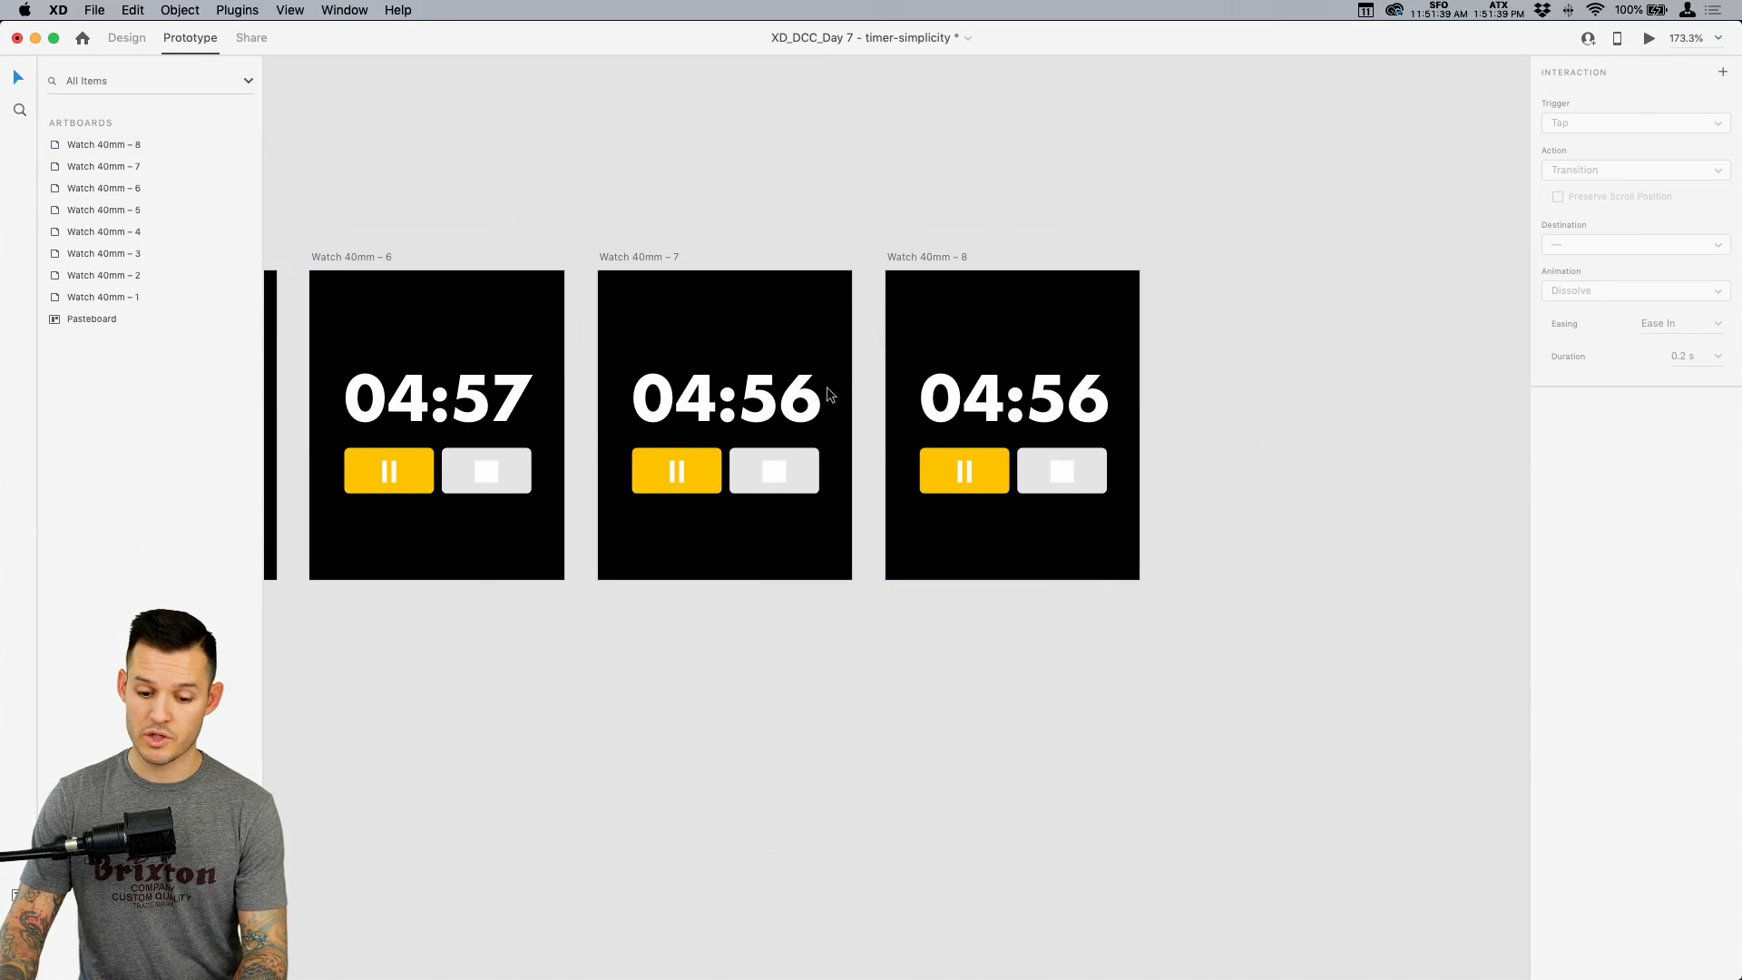
{"action": "double_click", "coordinate": [1091, 390]}
{"action": "left_click_drag", "start_coordinate": [1067, 400], "coordinate": [1114, 399]}
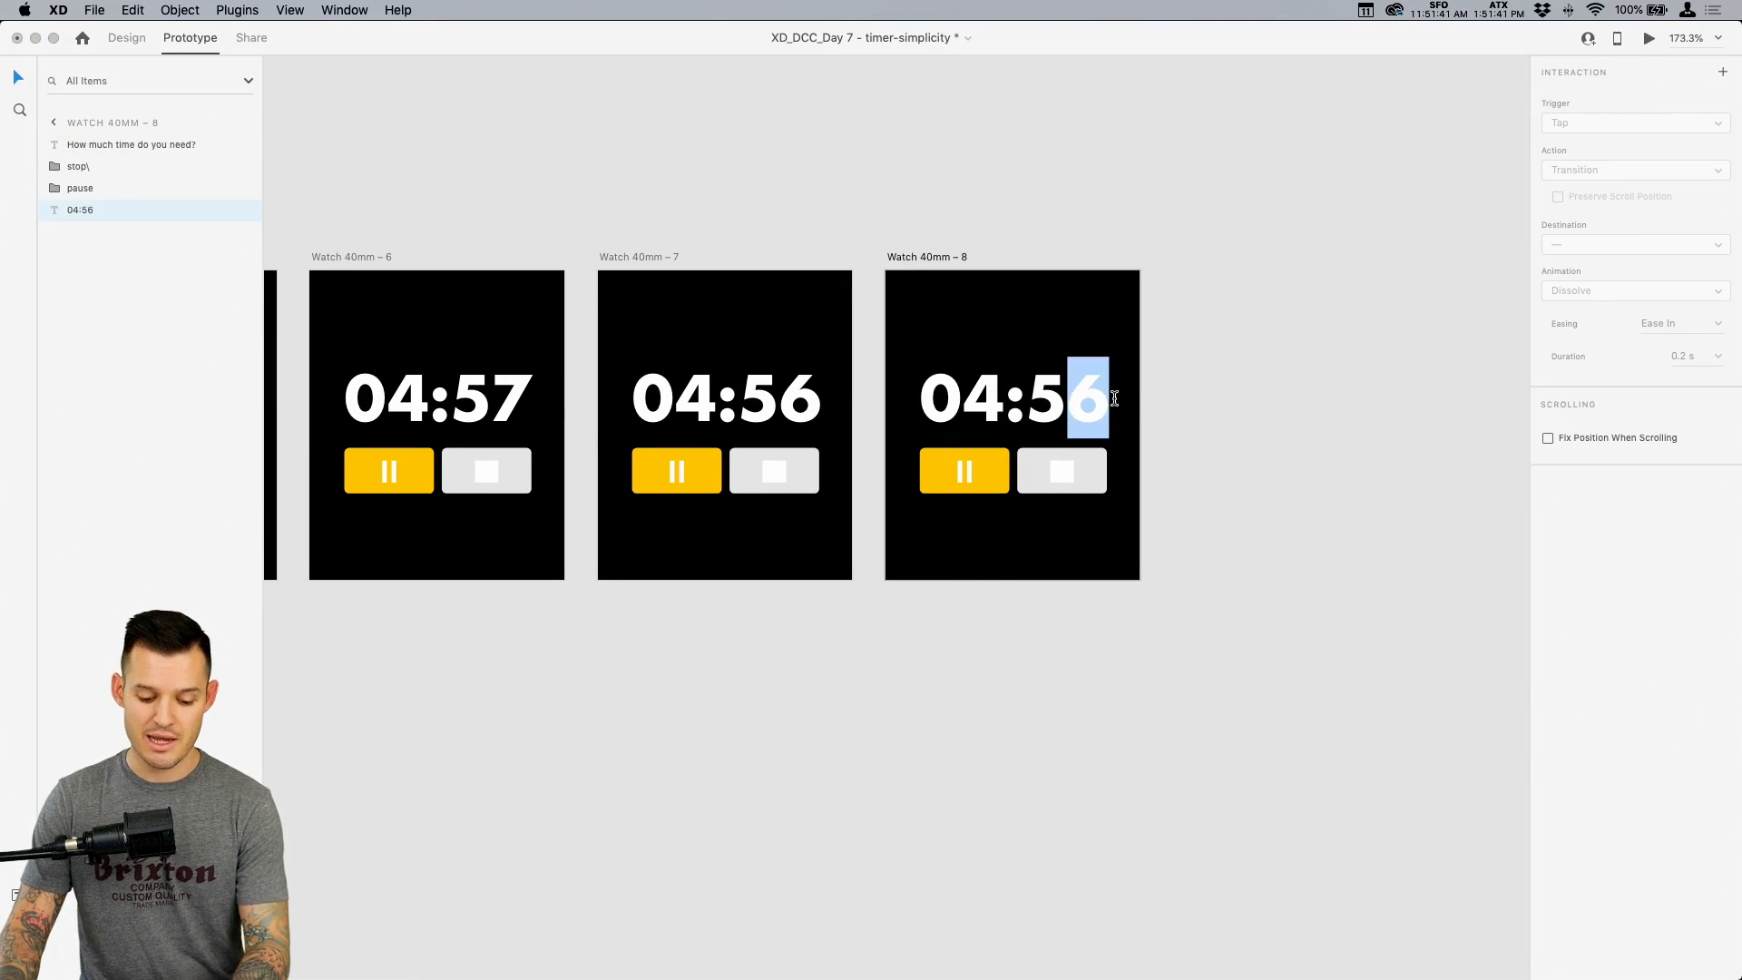
{"action": "type", "text": "5"}
{"action": "key", "text": "Escape"}
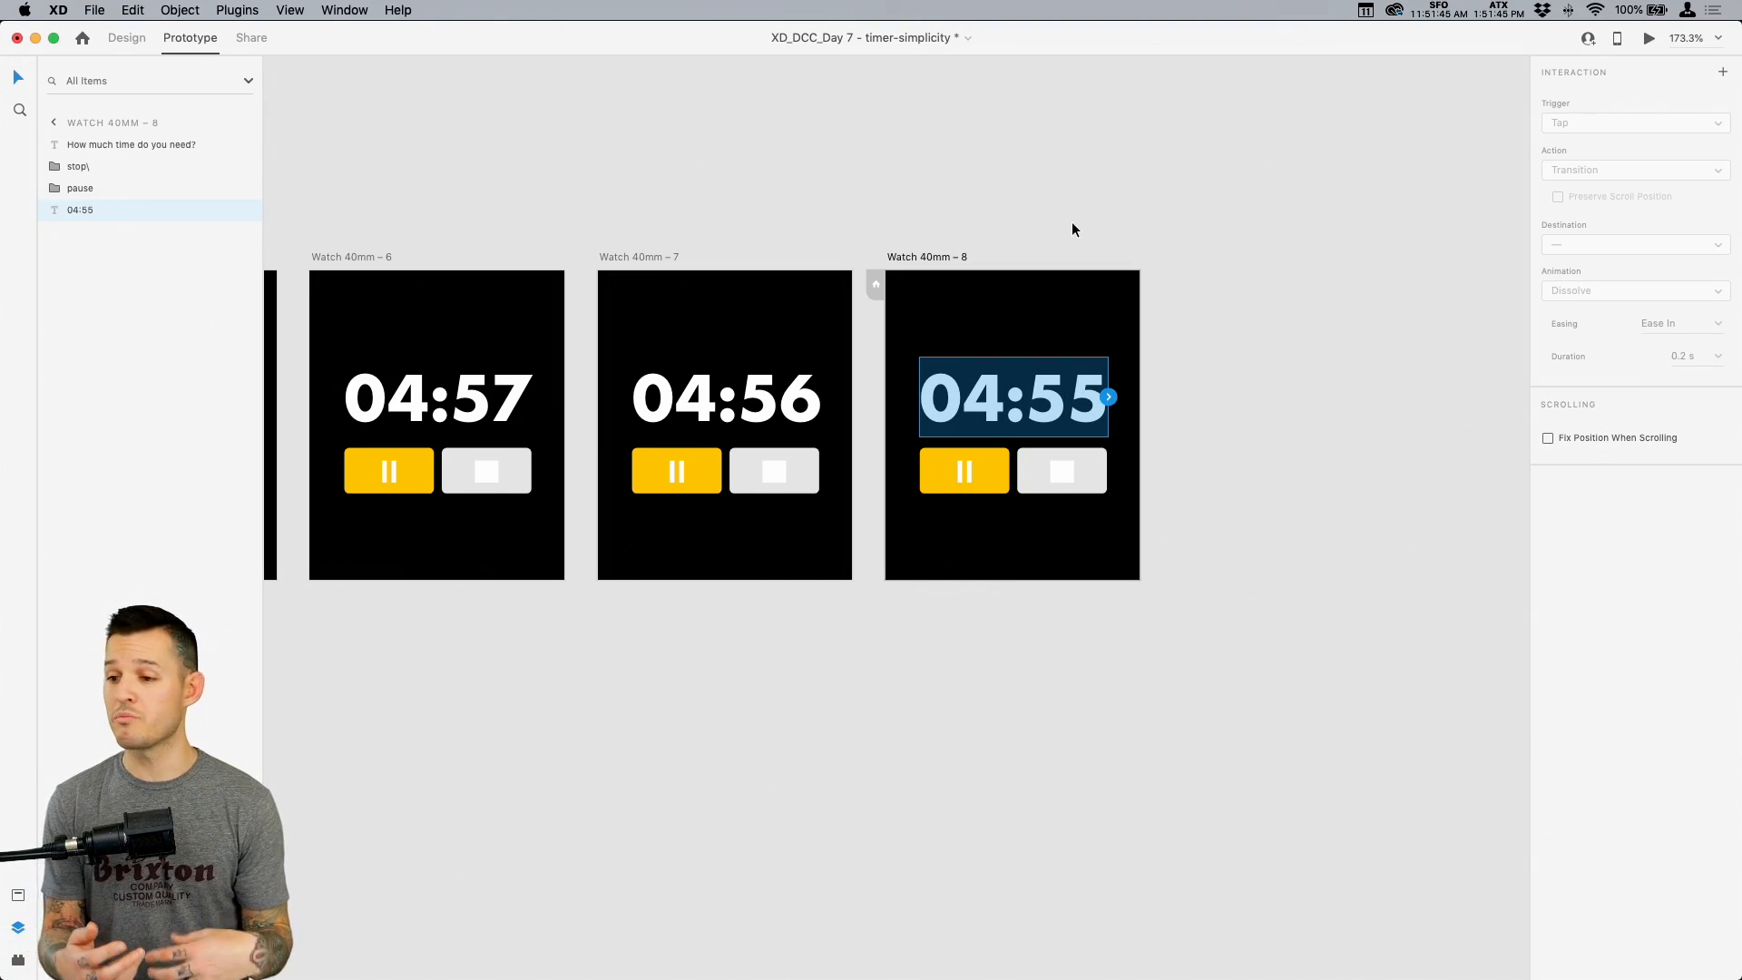
{"action": "left_click", "coordinate": [976, 214]}
{"action": "scroll", "coordinate": [1135, 231], "scroll_direction": "left", "scroll_amount": 6}
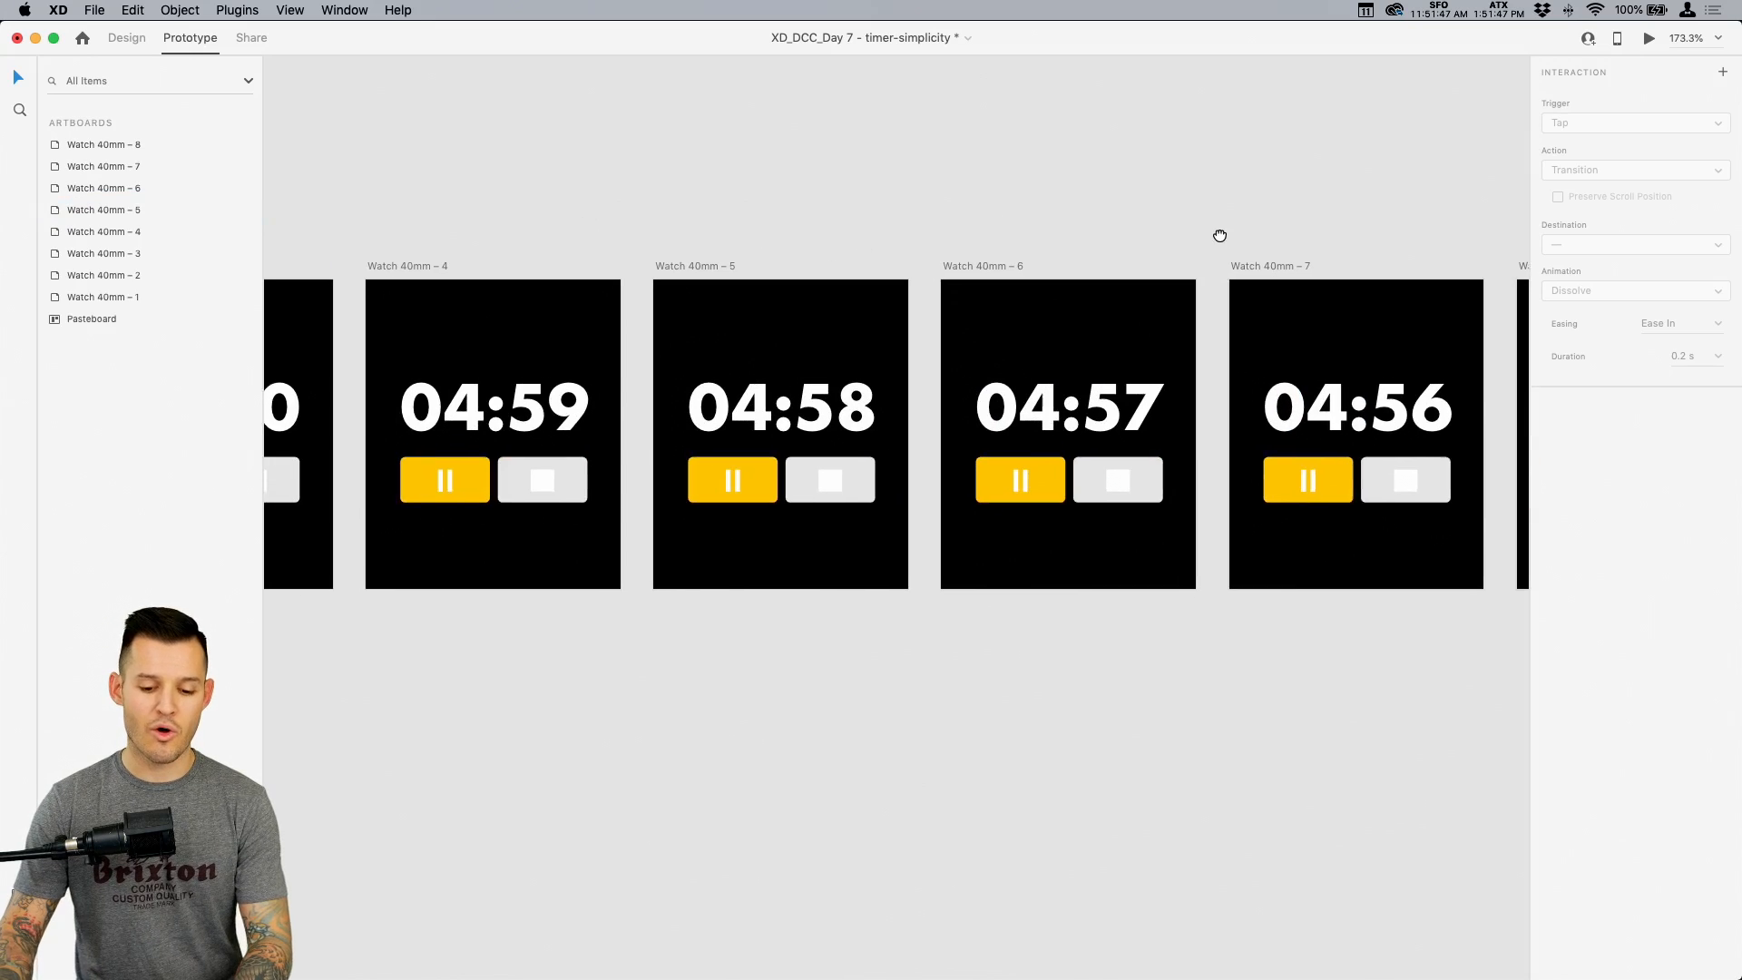
{"action": "left_click", "coordinate": [711, 265]}
{"action": "left_click", "coordinate": [961, 256]}
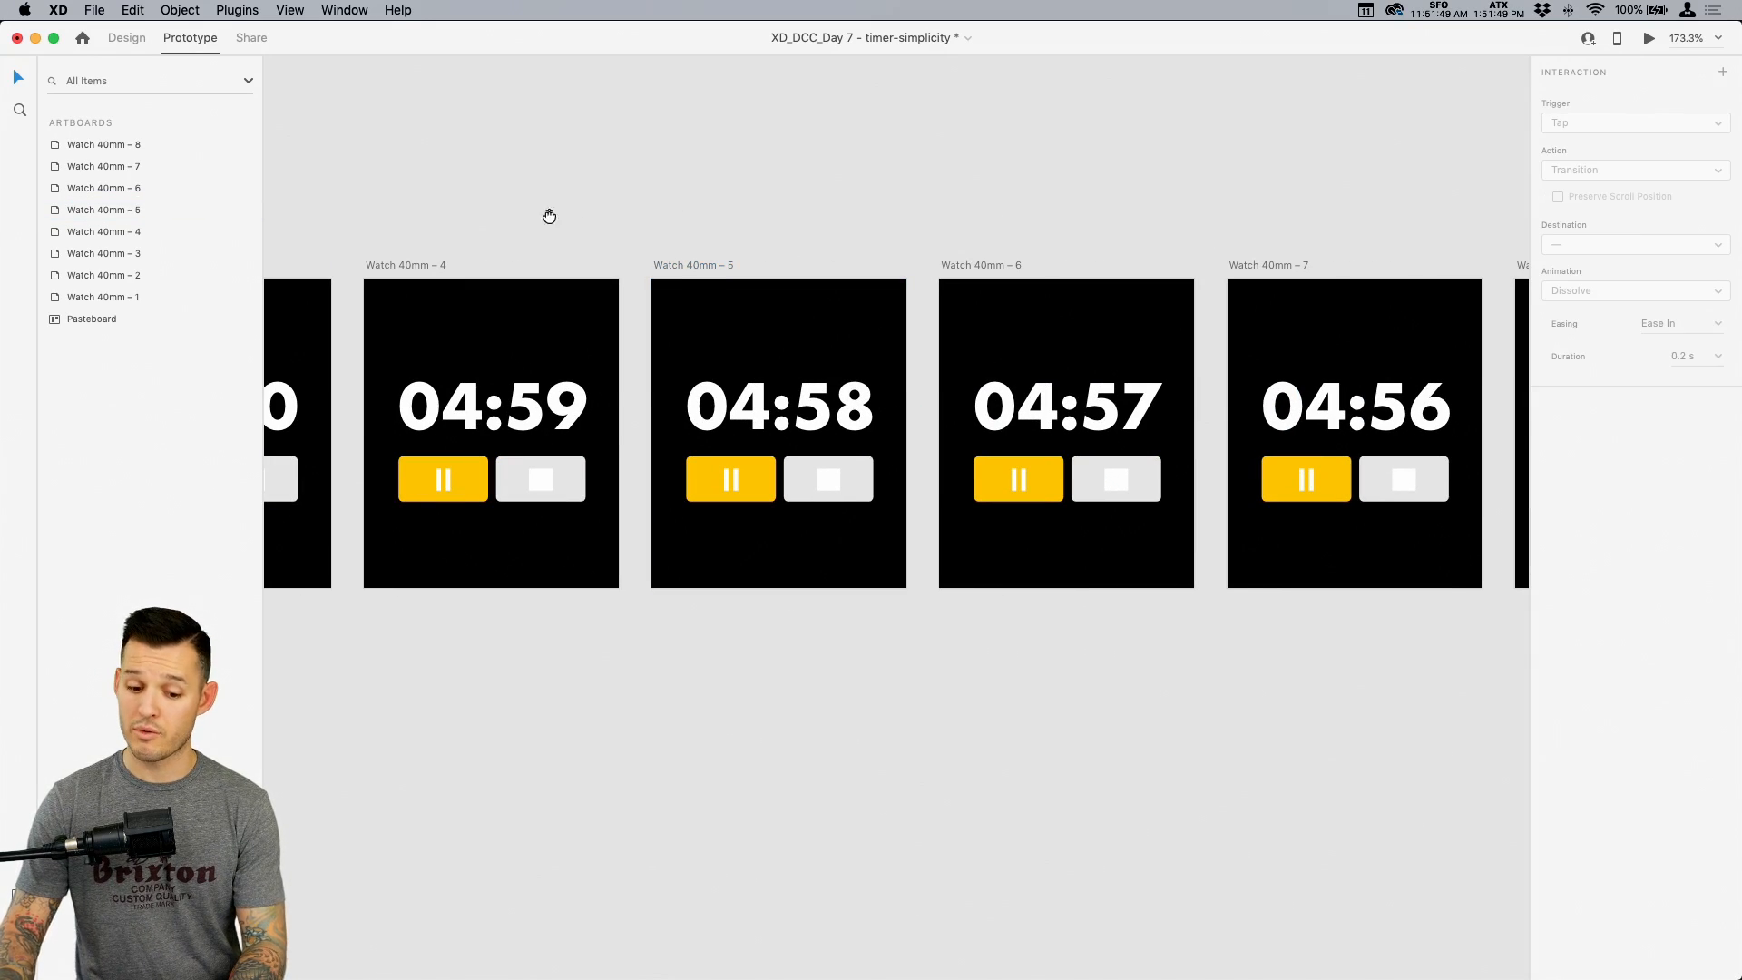
Preview the countdown starting from the 05:00 artboard, then close the preview
{"action": "scroll", "coordinate": [635, 202], "scroll_direction": "left", "scroll_amount": 10}
{"action": "left_click", "coordinate": [810, 250]}
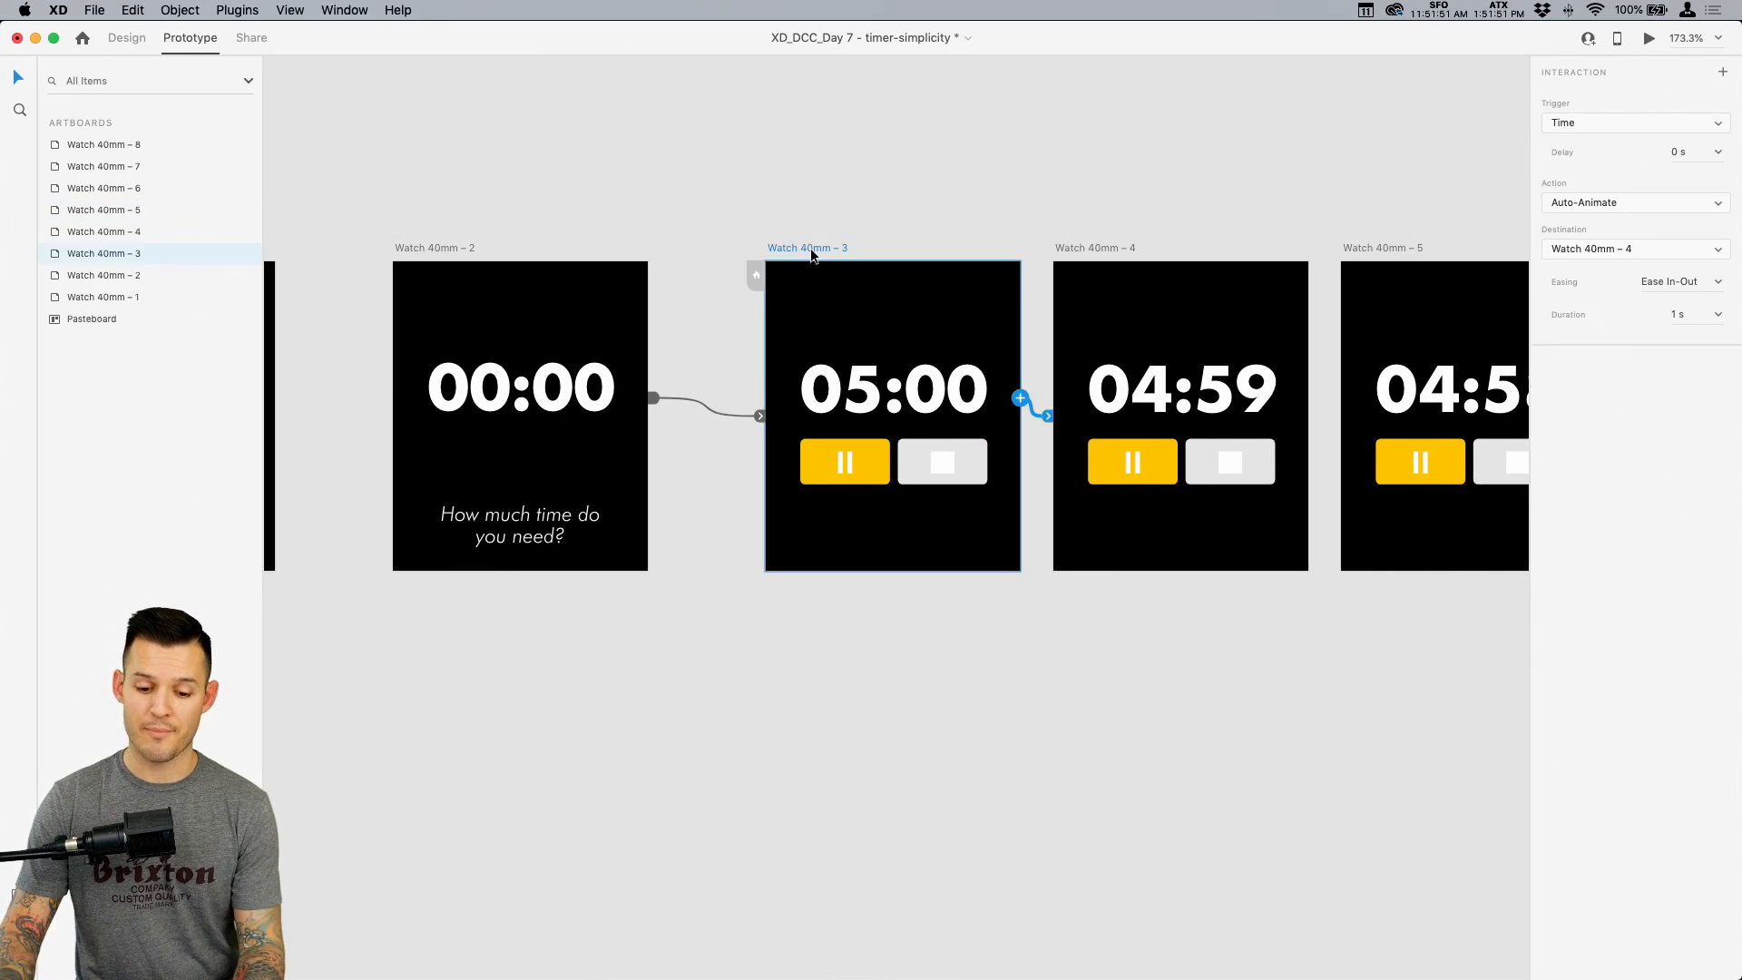
{"action": "left_click", "coordinate": [1648, 38]}
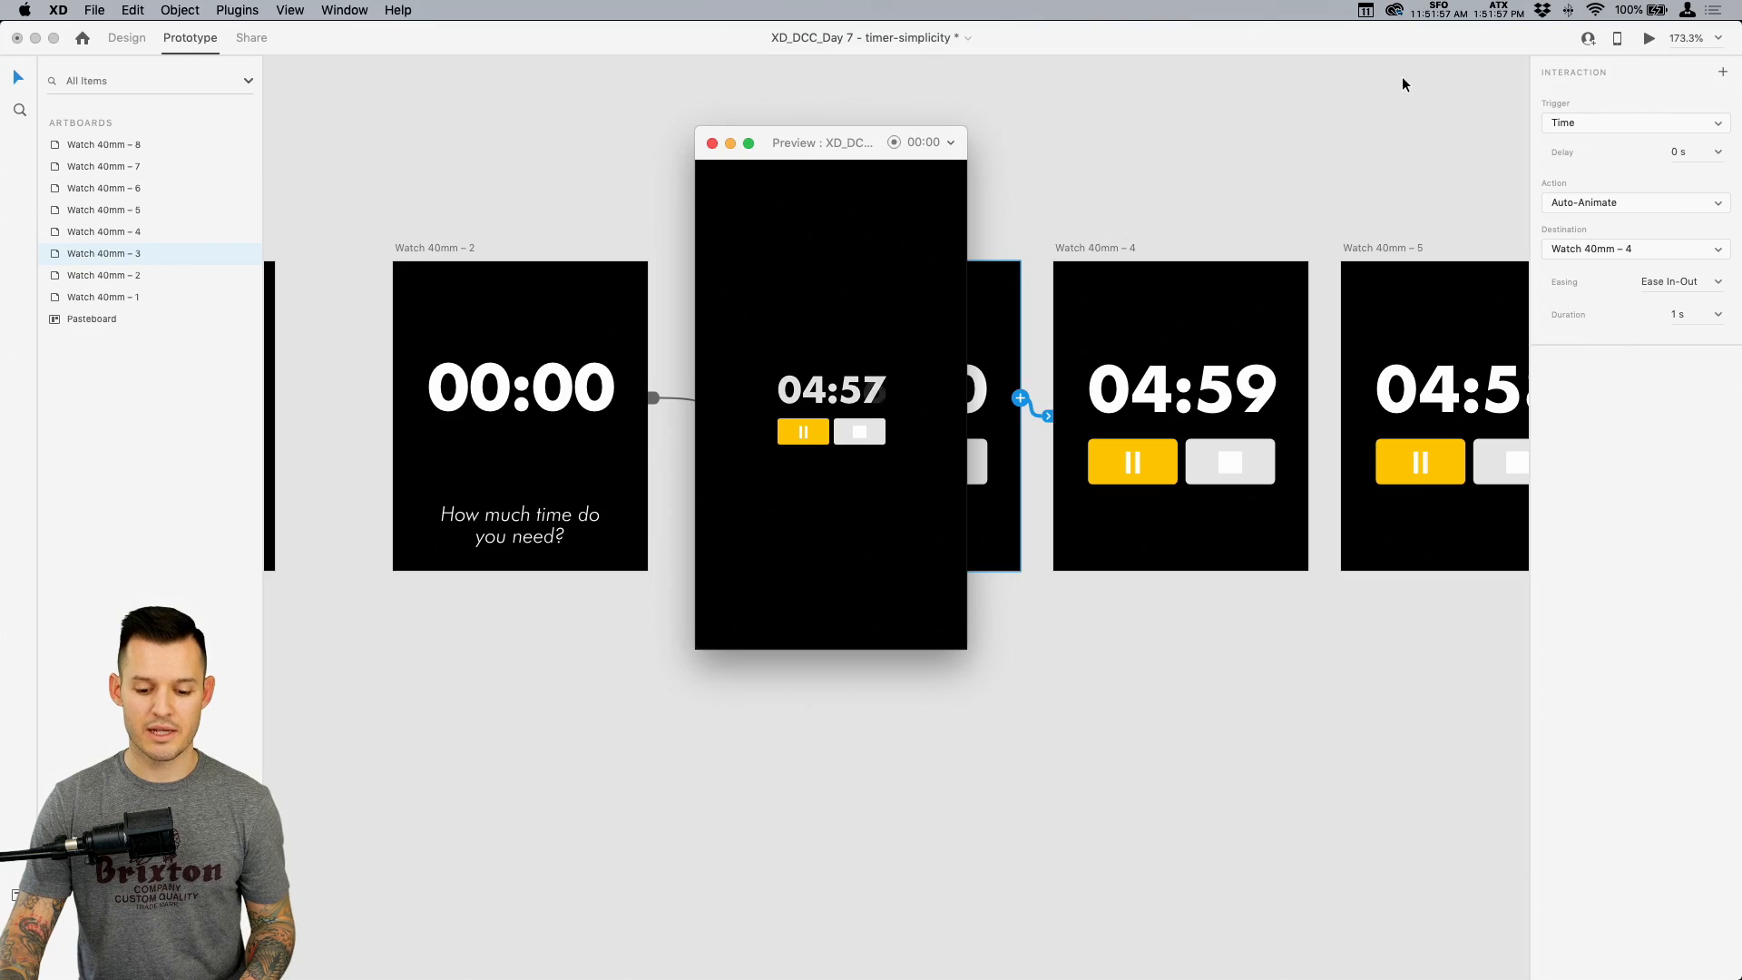
{"action": "left_click", "coordinate": [712, 144]}
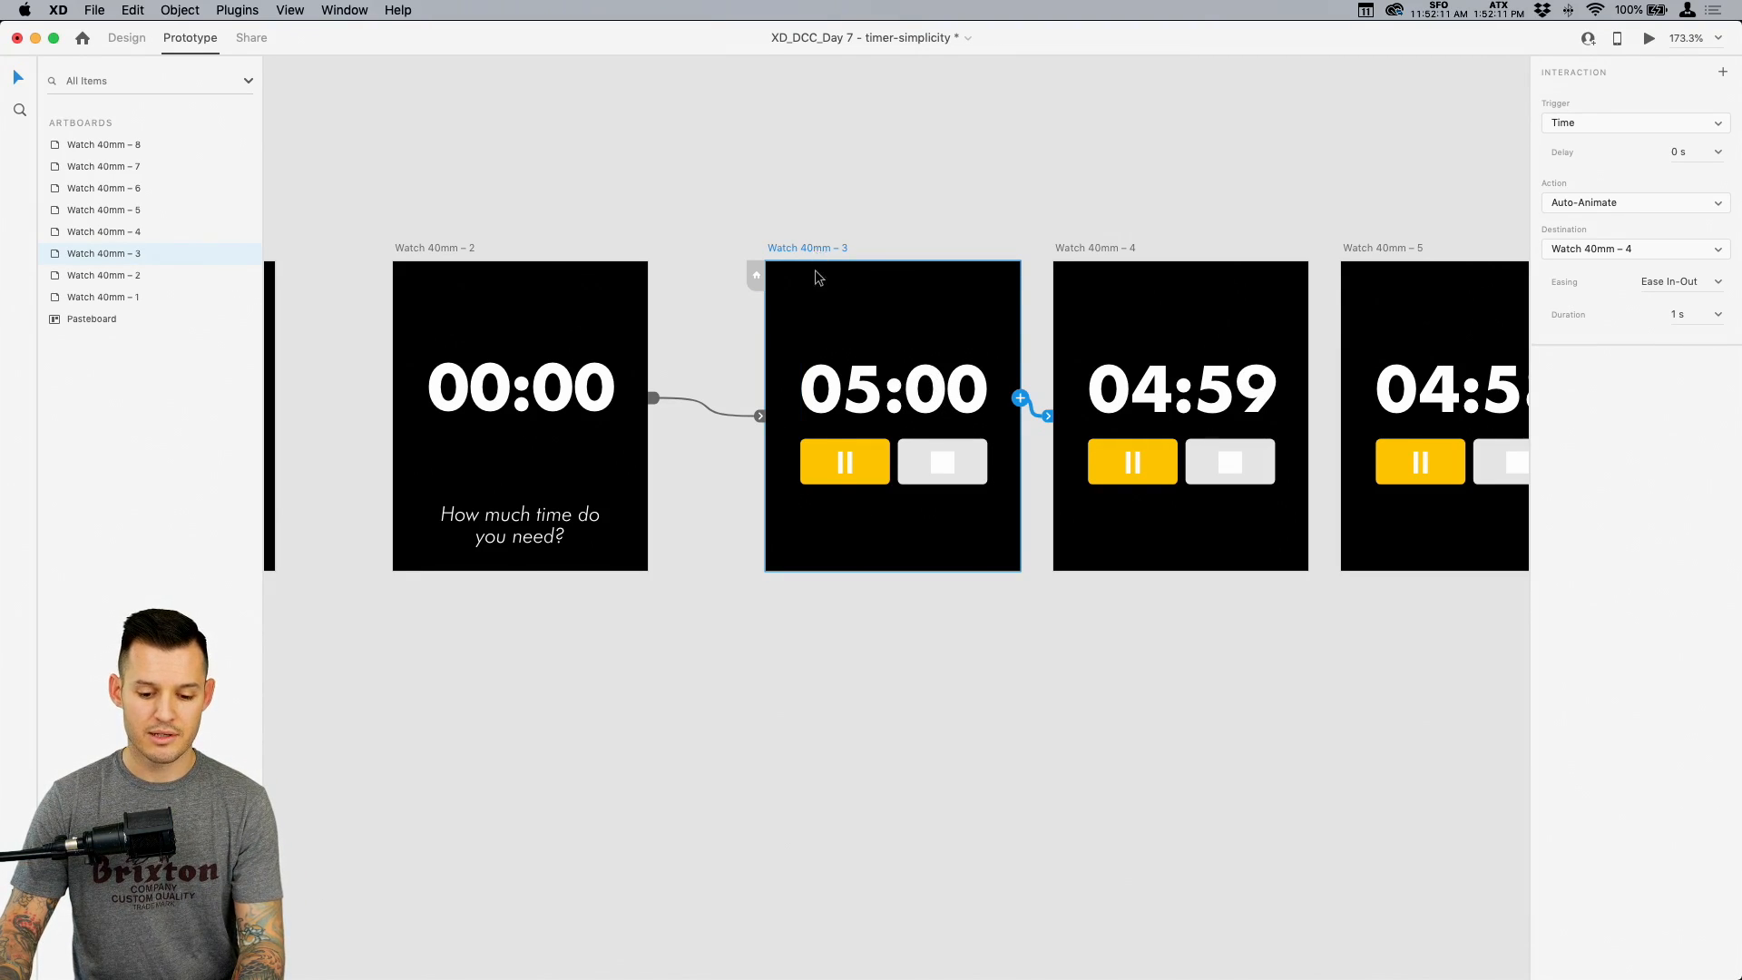
Duplicate the 05:00 artboard below the original
{"action": "left_click_drag", "start_coordinate": [815, 269], "coordinate": [904, 628]}
{"action": "scroll", "coordinate": [907, 626], "scroll_direction": "down", "scroll_amount": 5}
{"action": "key", "text": "z"}
{"action": "left_click_drag", "start_coordinate": [650, 705], "coordinate": [1120, 237]}
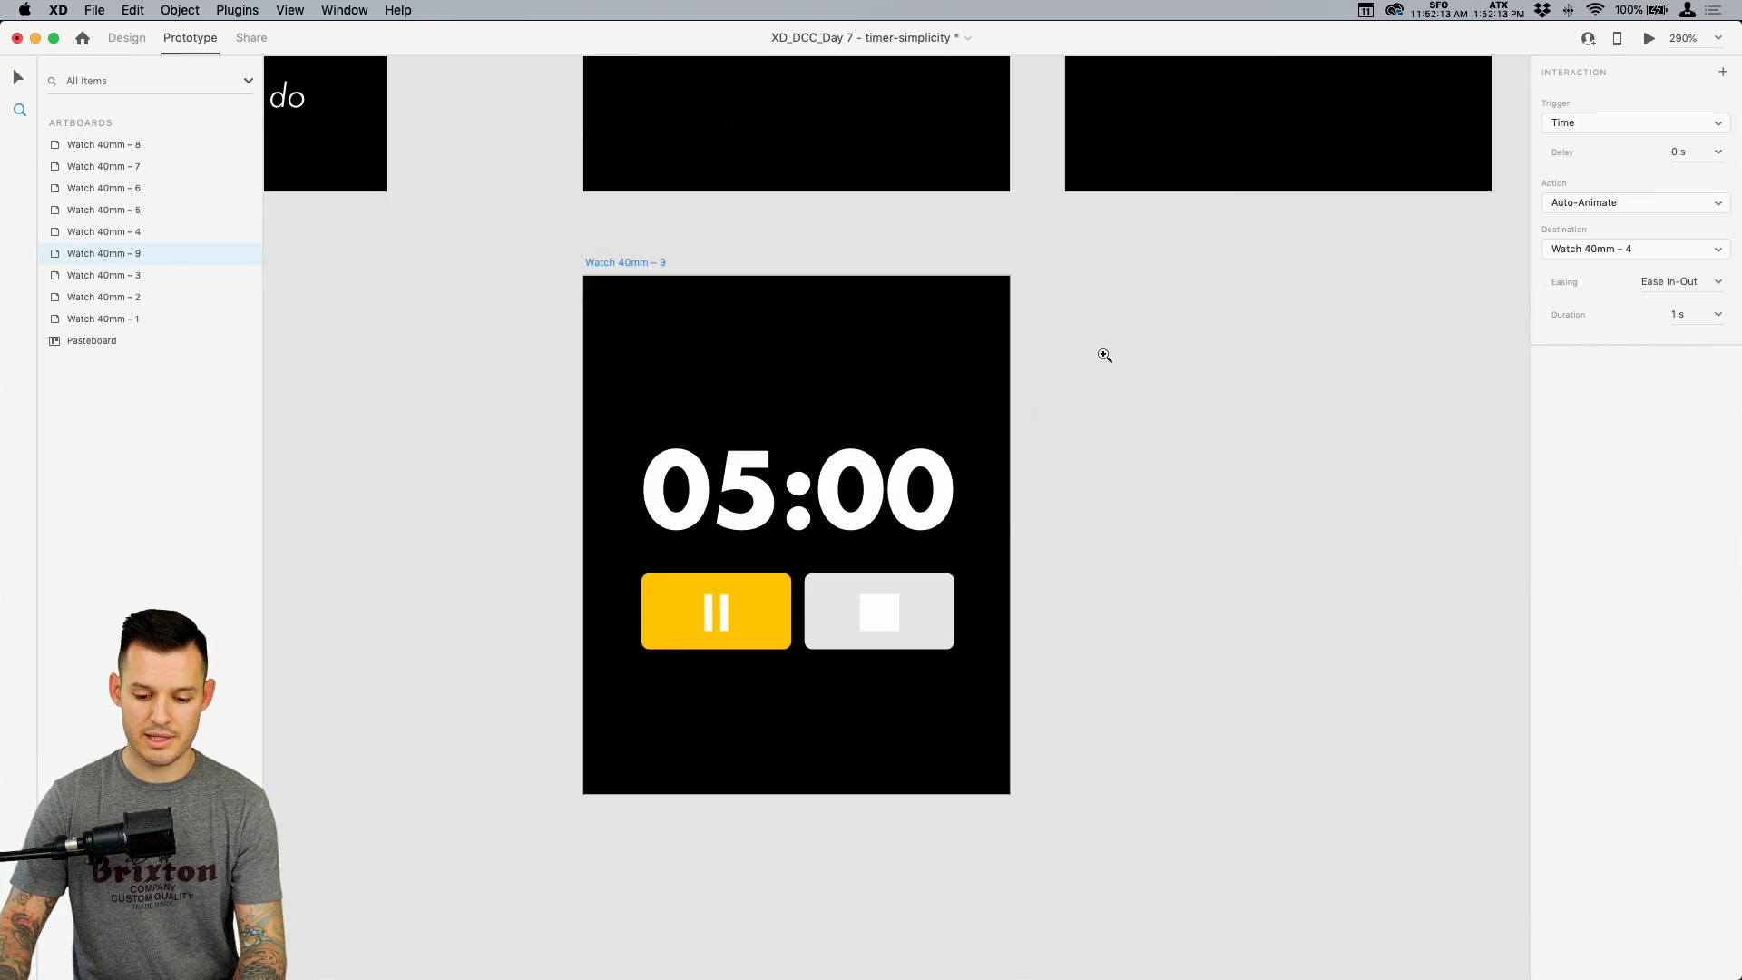
{"action": "left_click_drag", "start_coordinate": [555, 844], "coordinate": [1152, 204]}
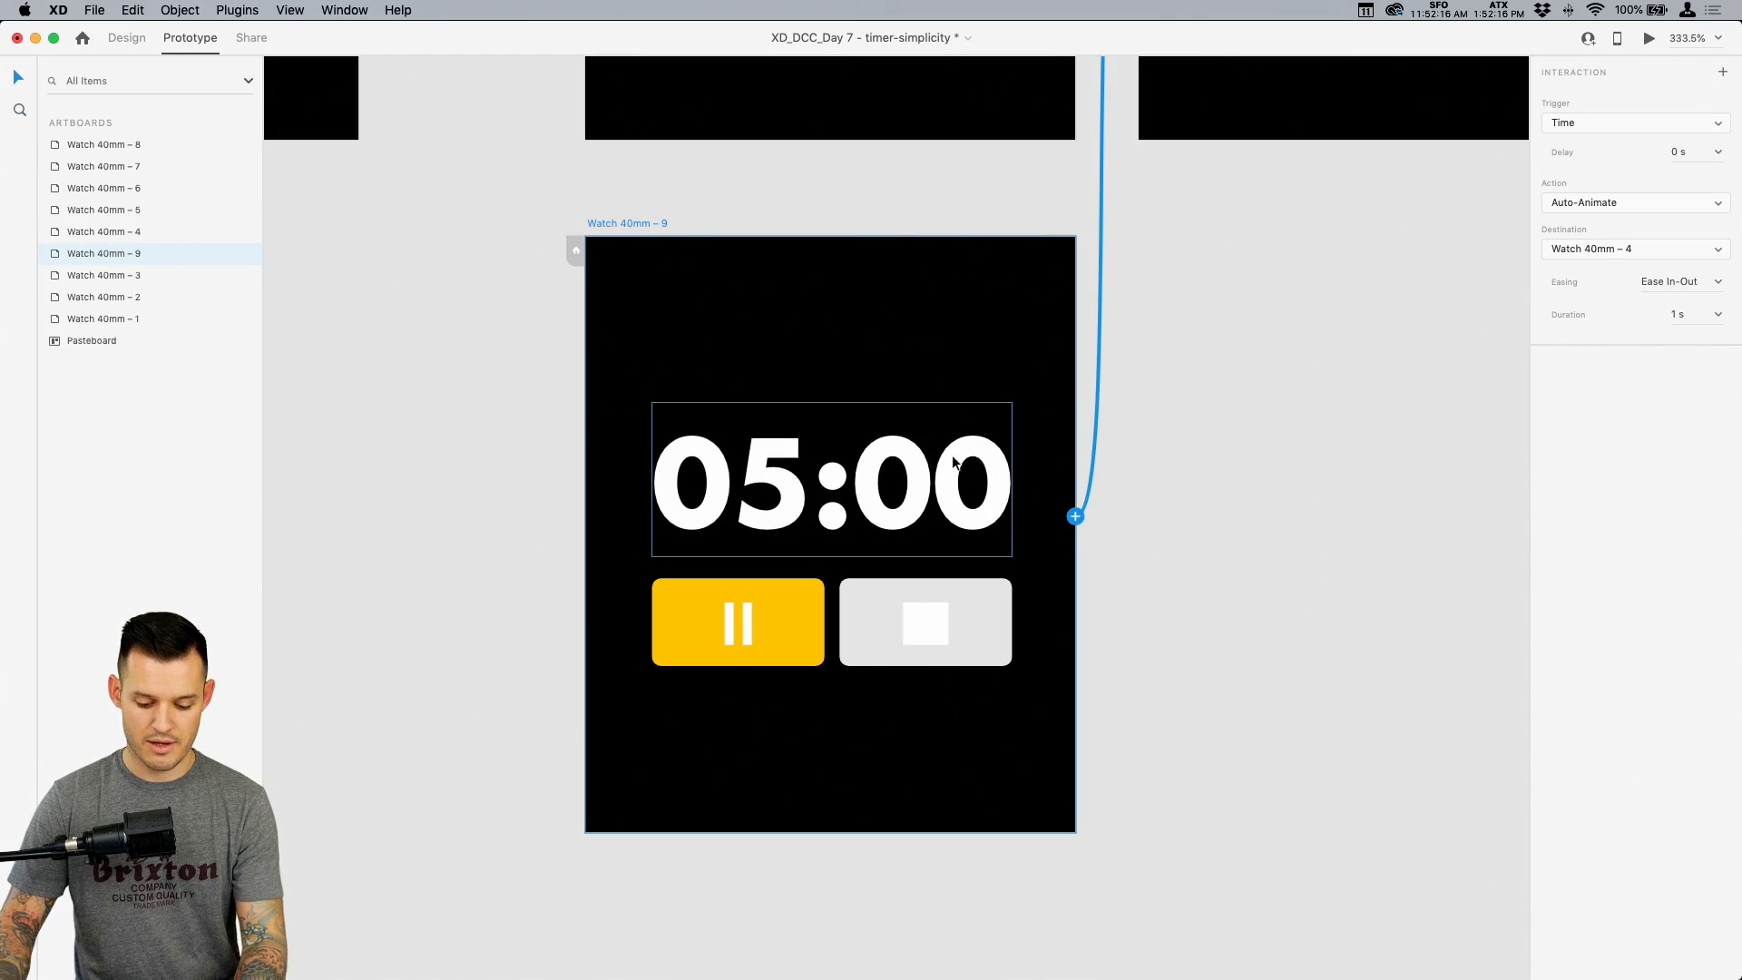
Shorten the time text on the duplicated artboard to the single digit 0
{"action": "double_click", "coordinate": [953, 462]}
{"action": "left_click", "coordinate": [814, 481]}
{"action": "left_click_drag", "start_coordinate": [733, 481], "coordinate": [1132, 479]}
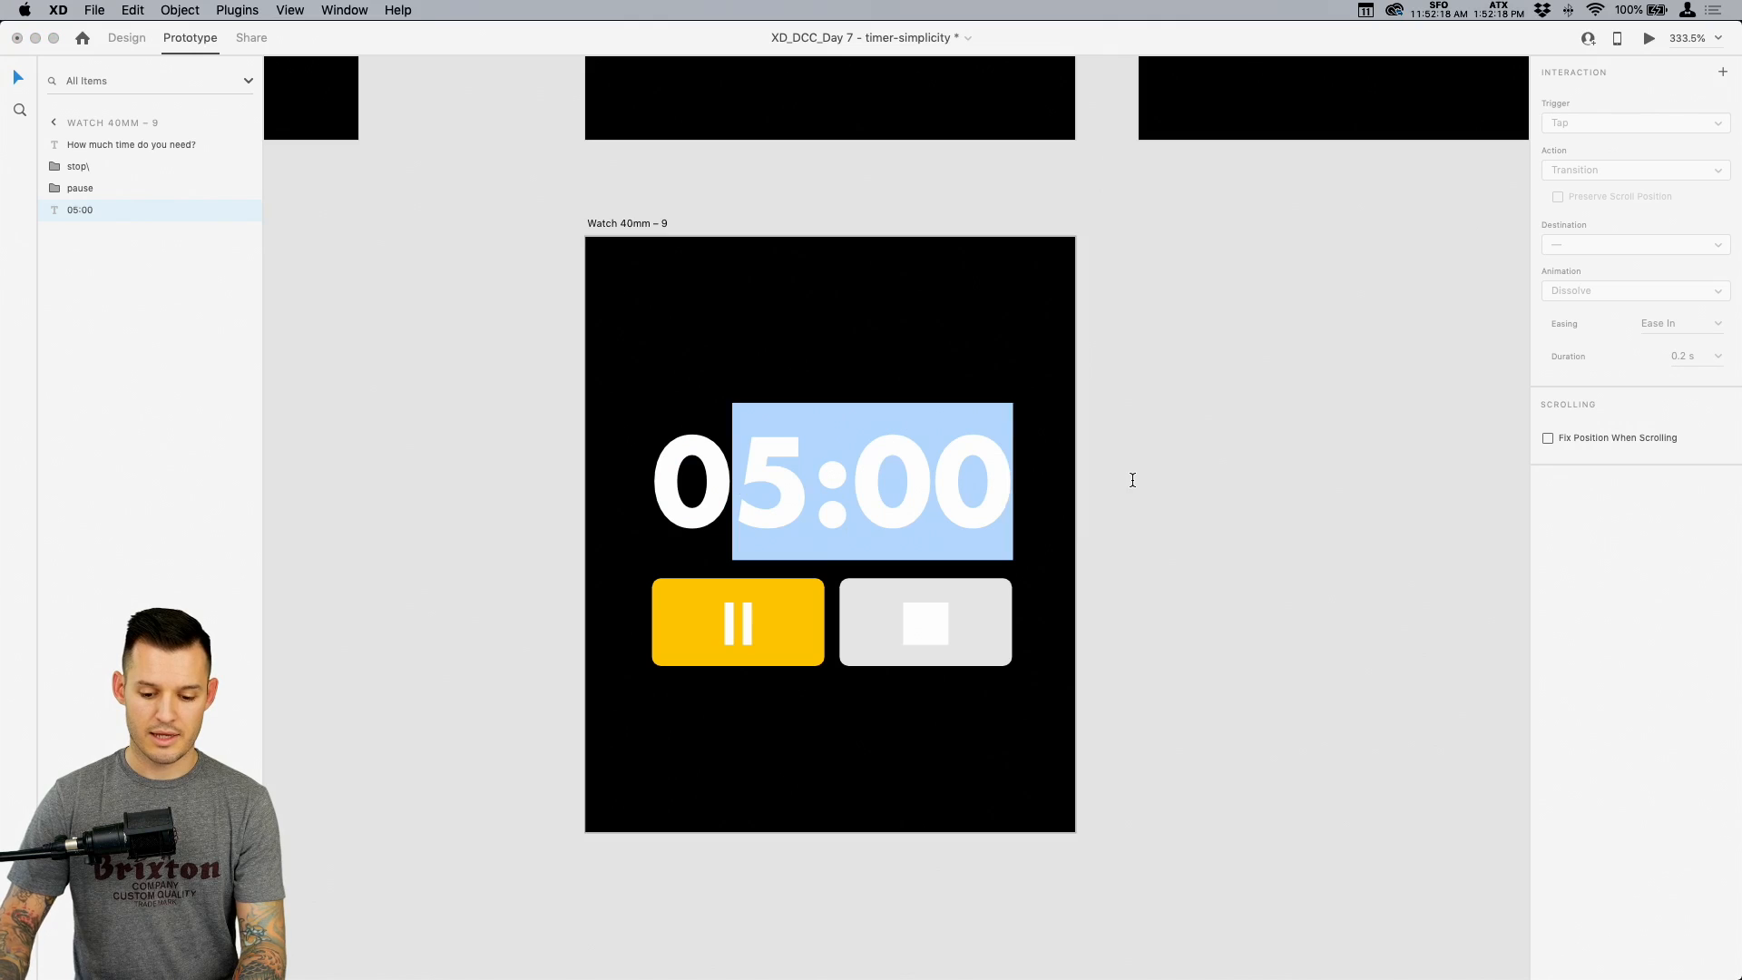
{"action": "key", "text": "BackSpace"}
{"action": "key", "text": "Escape"}
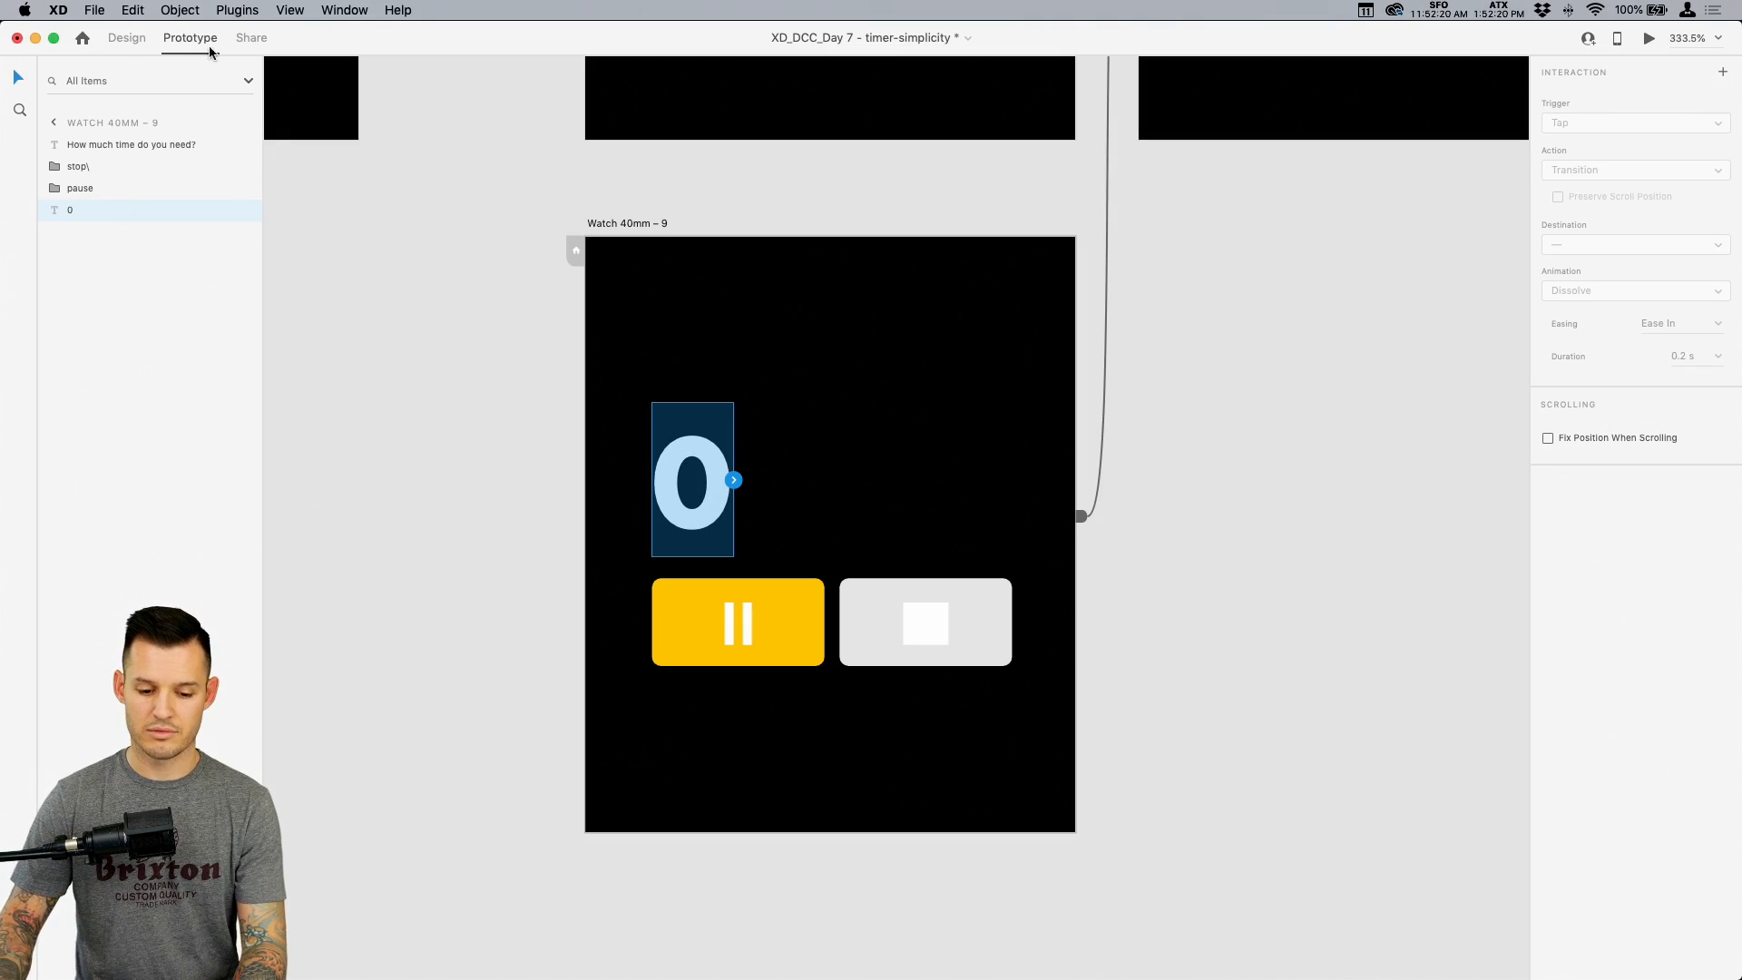
Copy the 0 twice along the same line, change the last copy to a colon and place it close after the second 0
{"action": "left_click", "coordinate": [132, 41]}
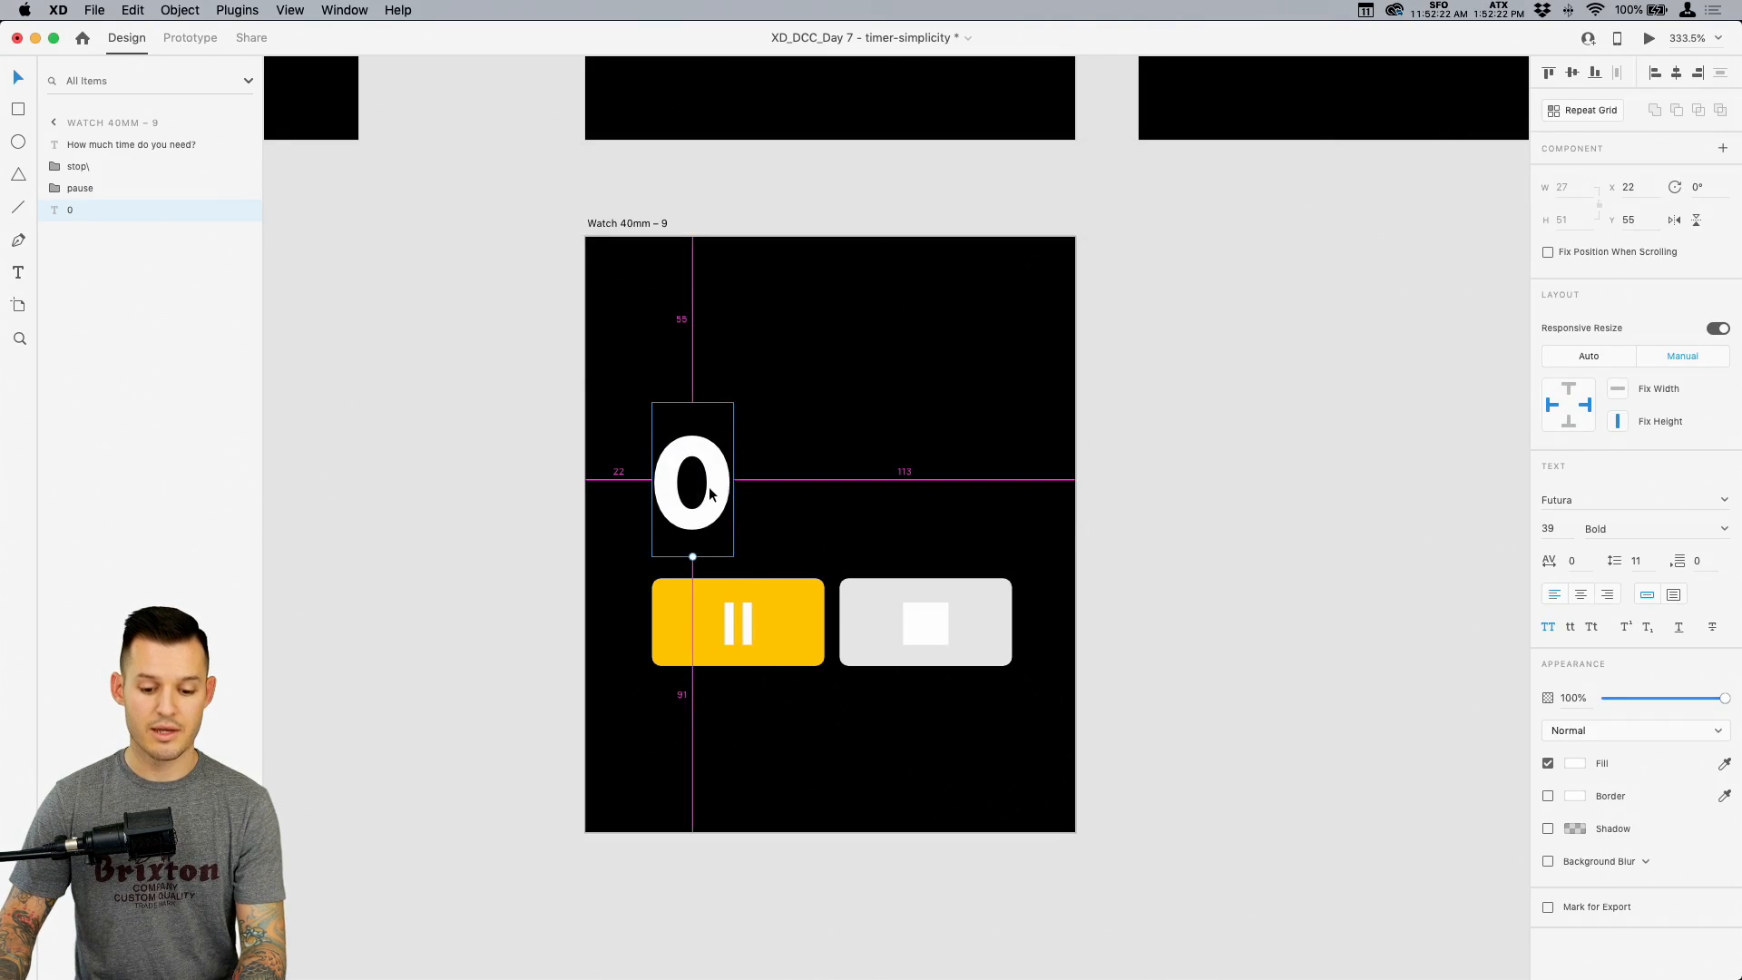
{"action": "left_click_drag", "start_coordinate": [710, 493], "coordinate": [890, 491]}
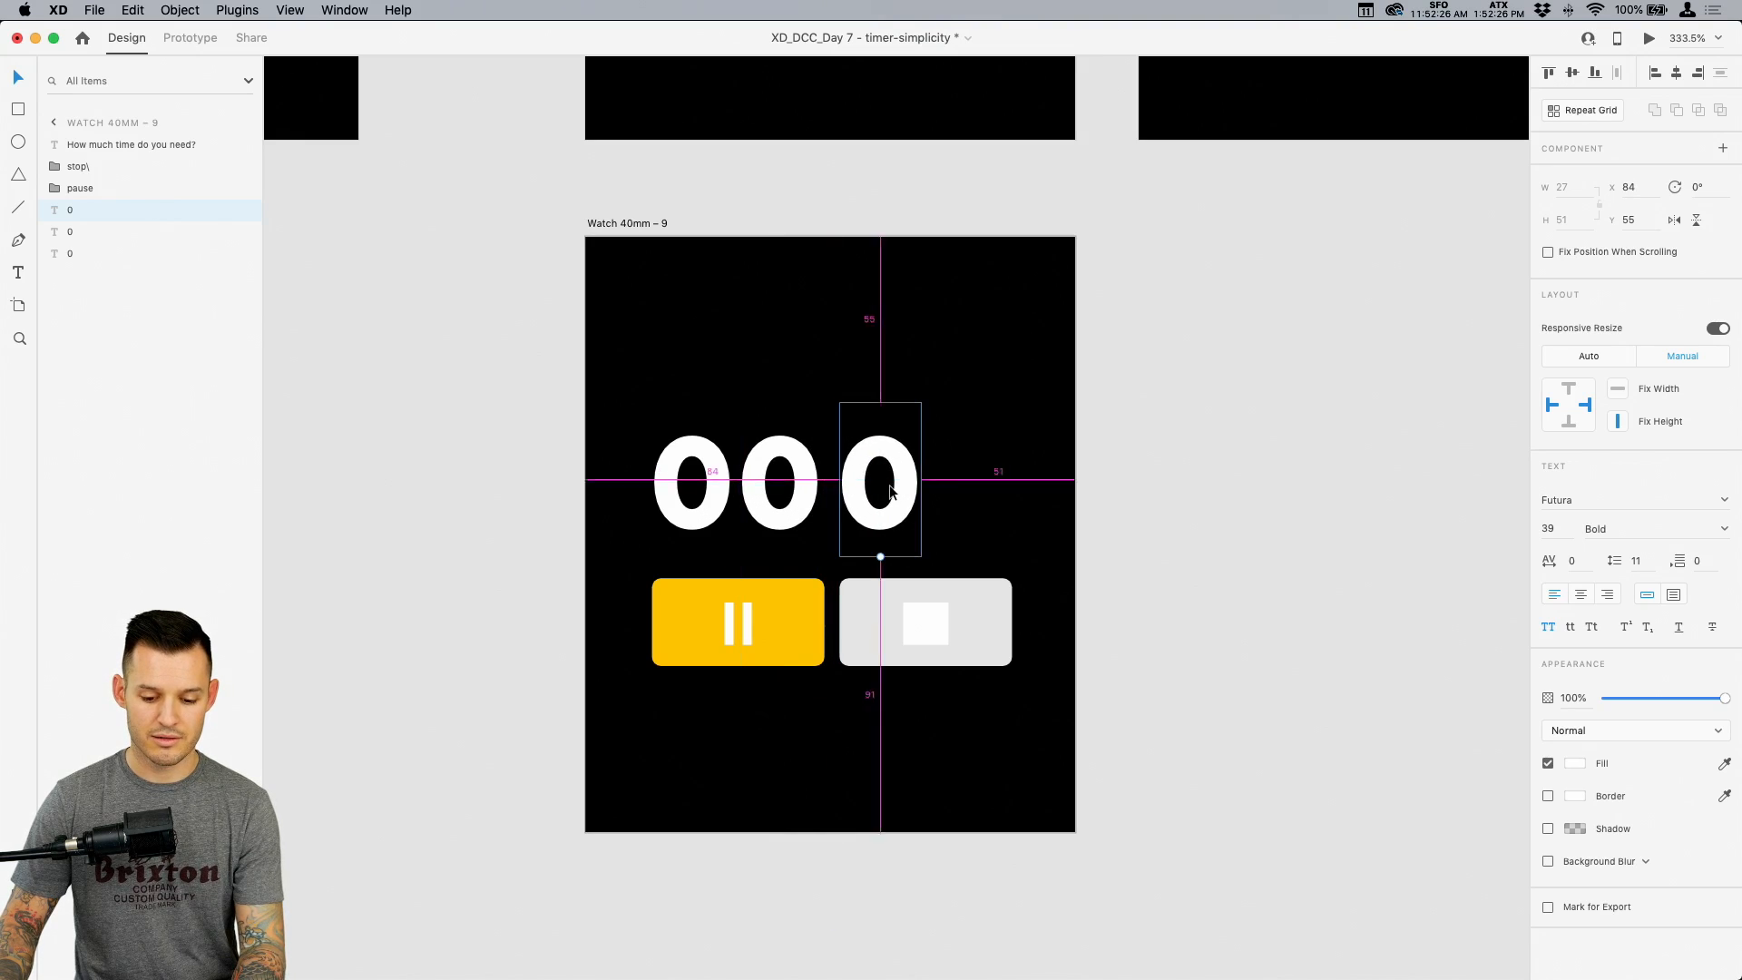
{"action": "double_click", "coordinate": [887, 490]}
{"action": "type", "text": ":"}
{"action": "key", "text": "Escape"}
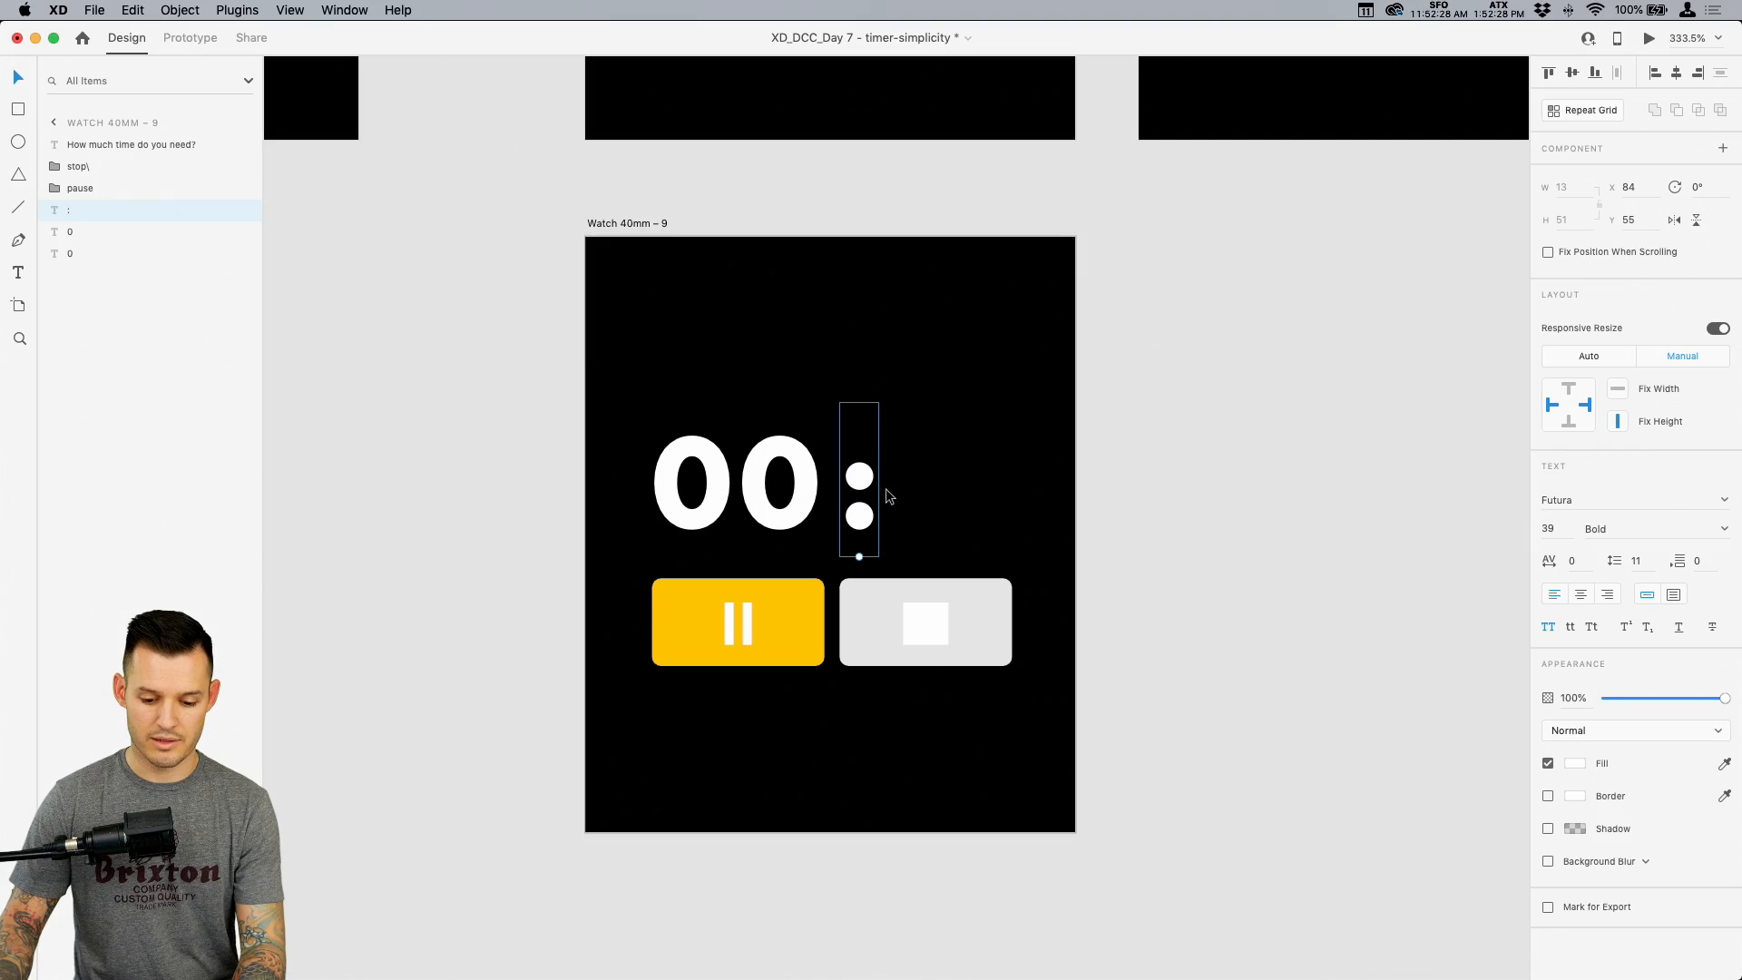
{"action": "left_click_drag", "start_coordinate": [872, 491], "coordinate": [860, 491]}
Duplicate the two zeros after the colon and change the copies to 5 and 9
{"action": "left_click", "coordinate": [772, 485]}
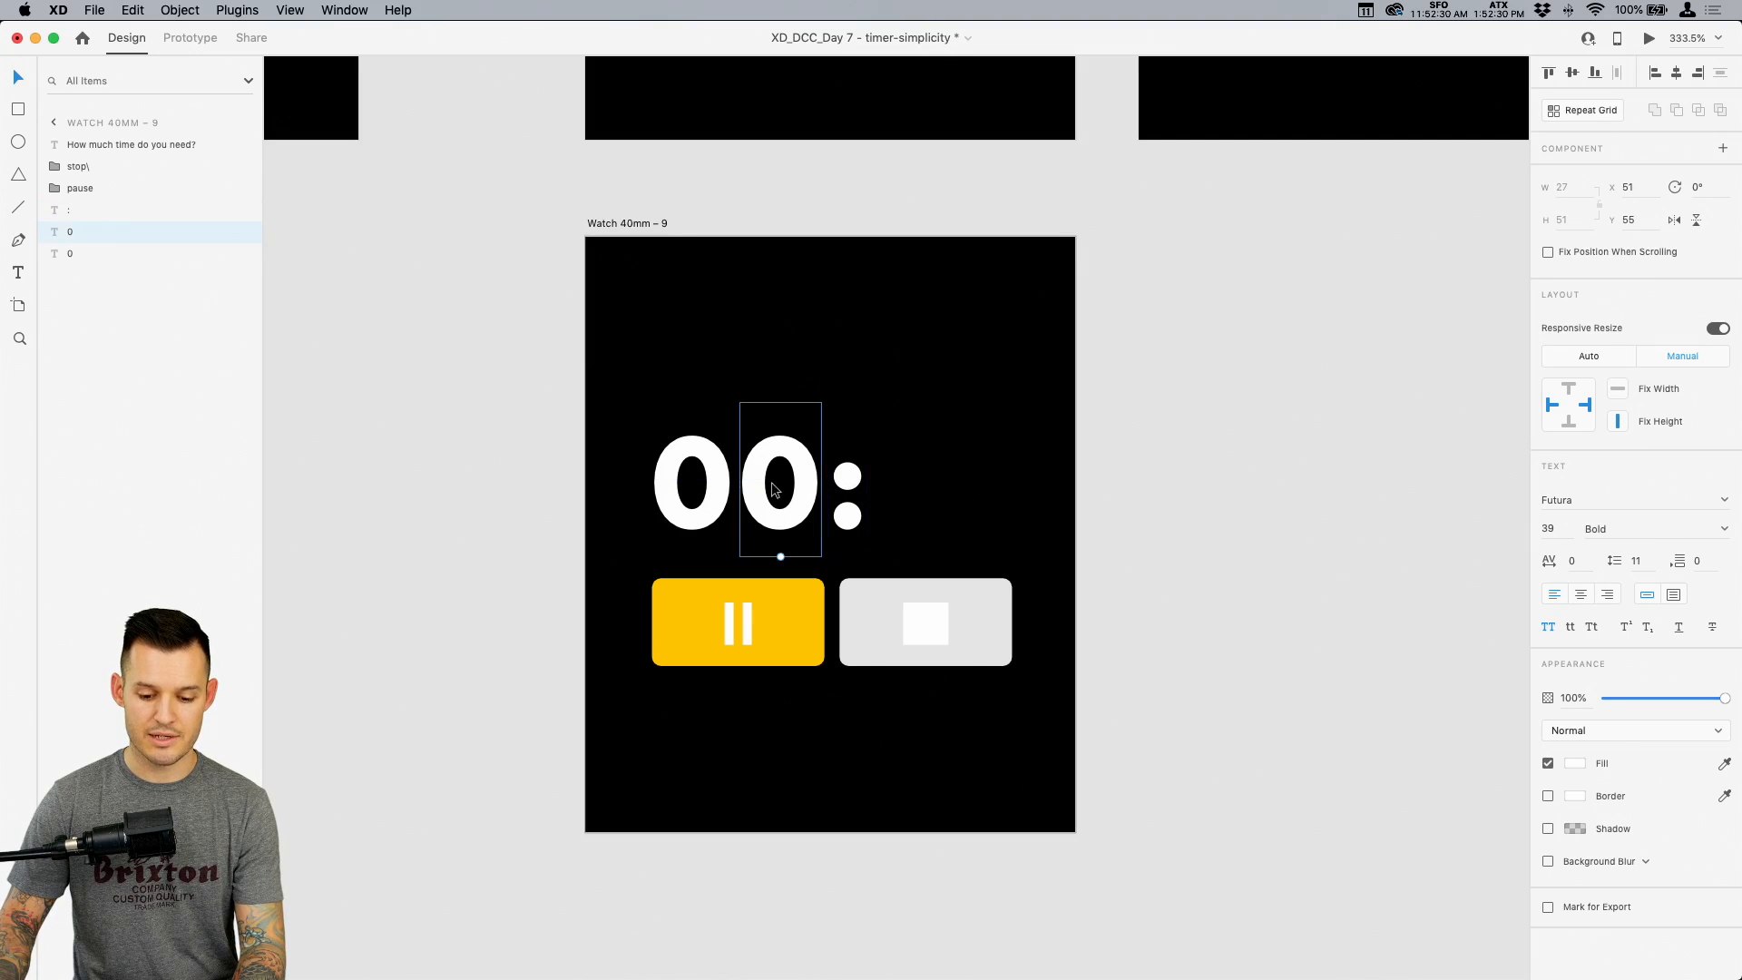
{"action": "left_click", "coordinate": [695, 484], "text": "shift"}
{"action": "left_click_drag", "start_coordinate": [694, 486], "coordinate": [914, 486]}
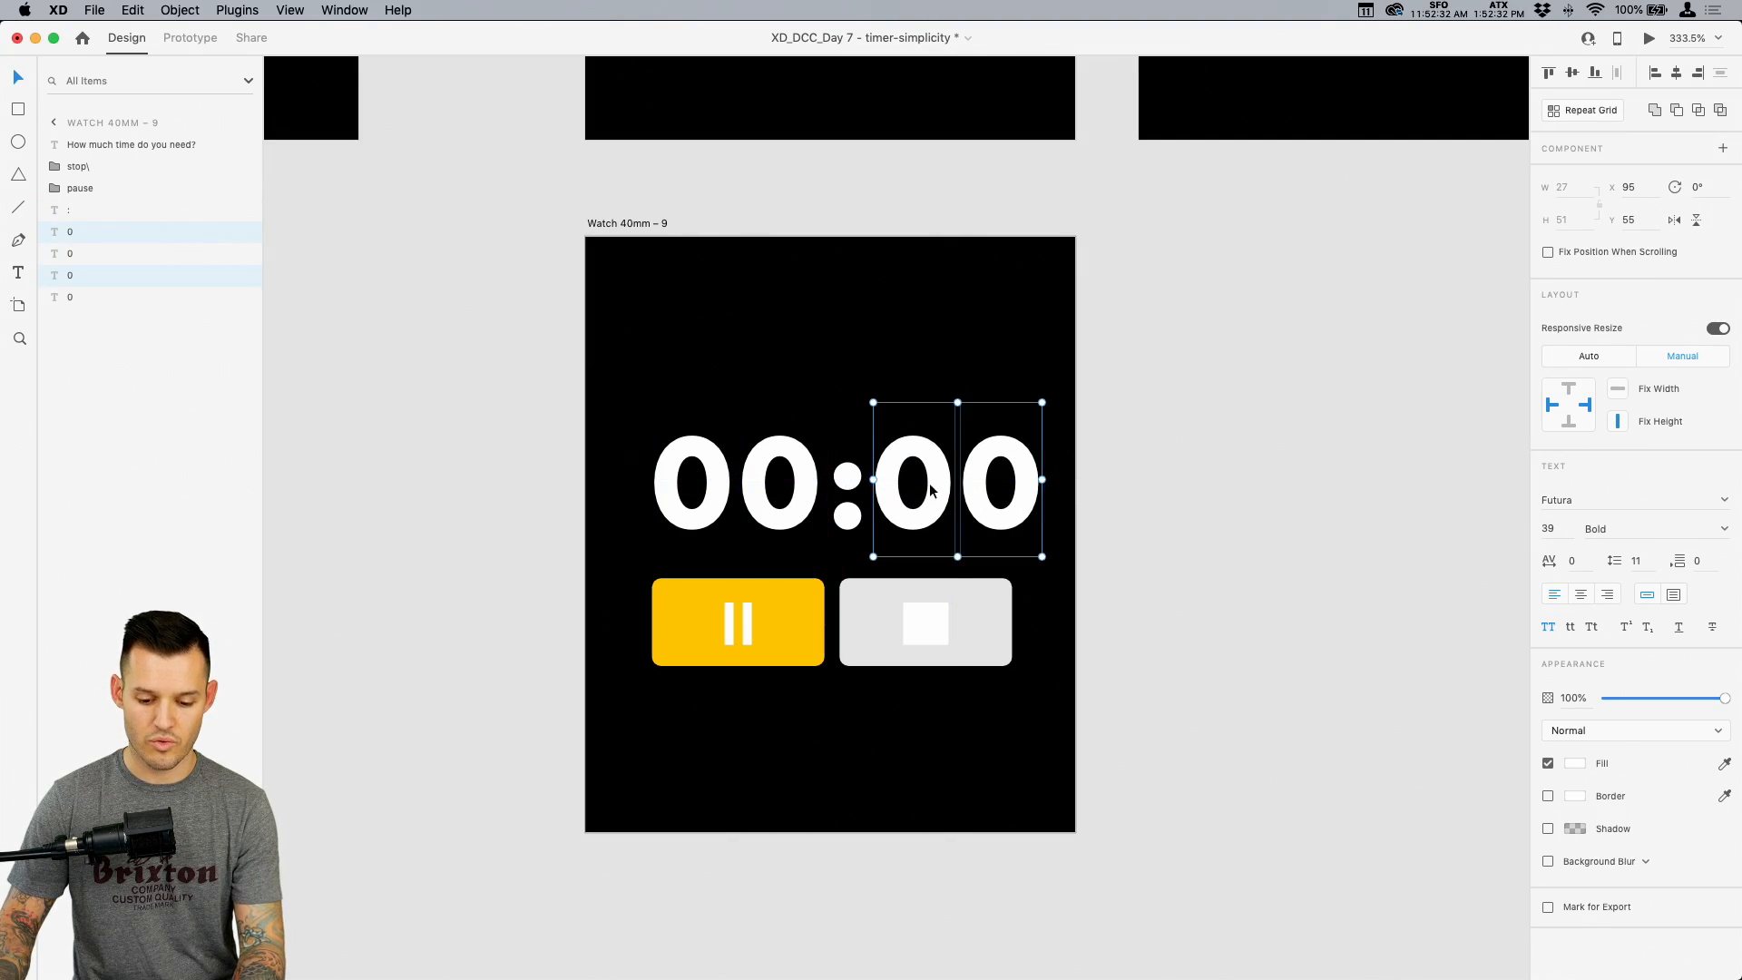
{"action": "double_click", "coordinate": [927, 486]}
{"action": "type", "text": "5"}
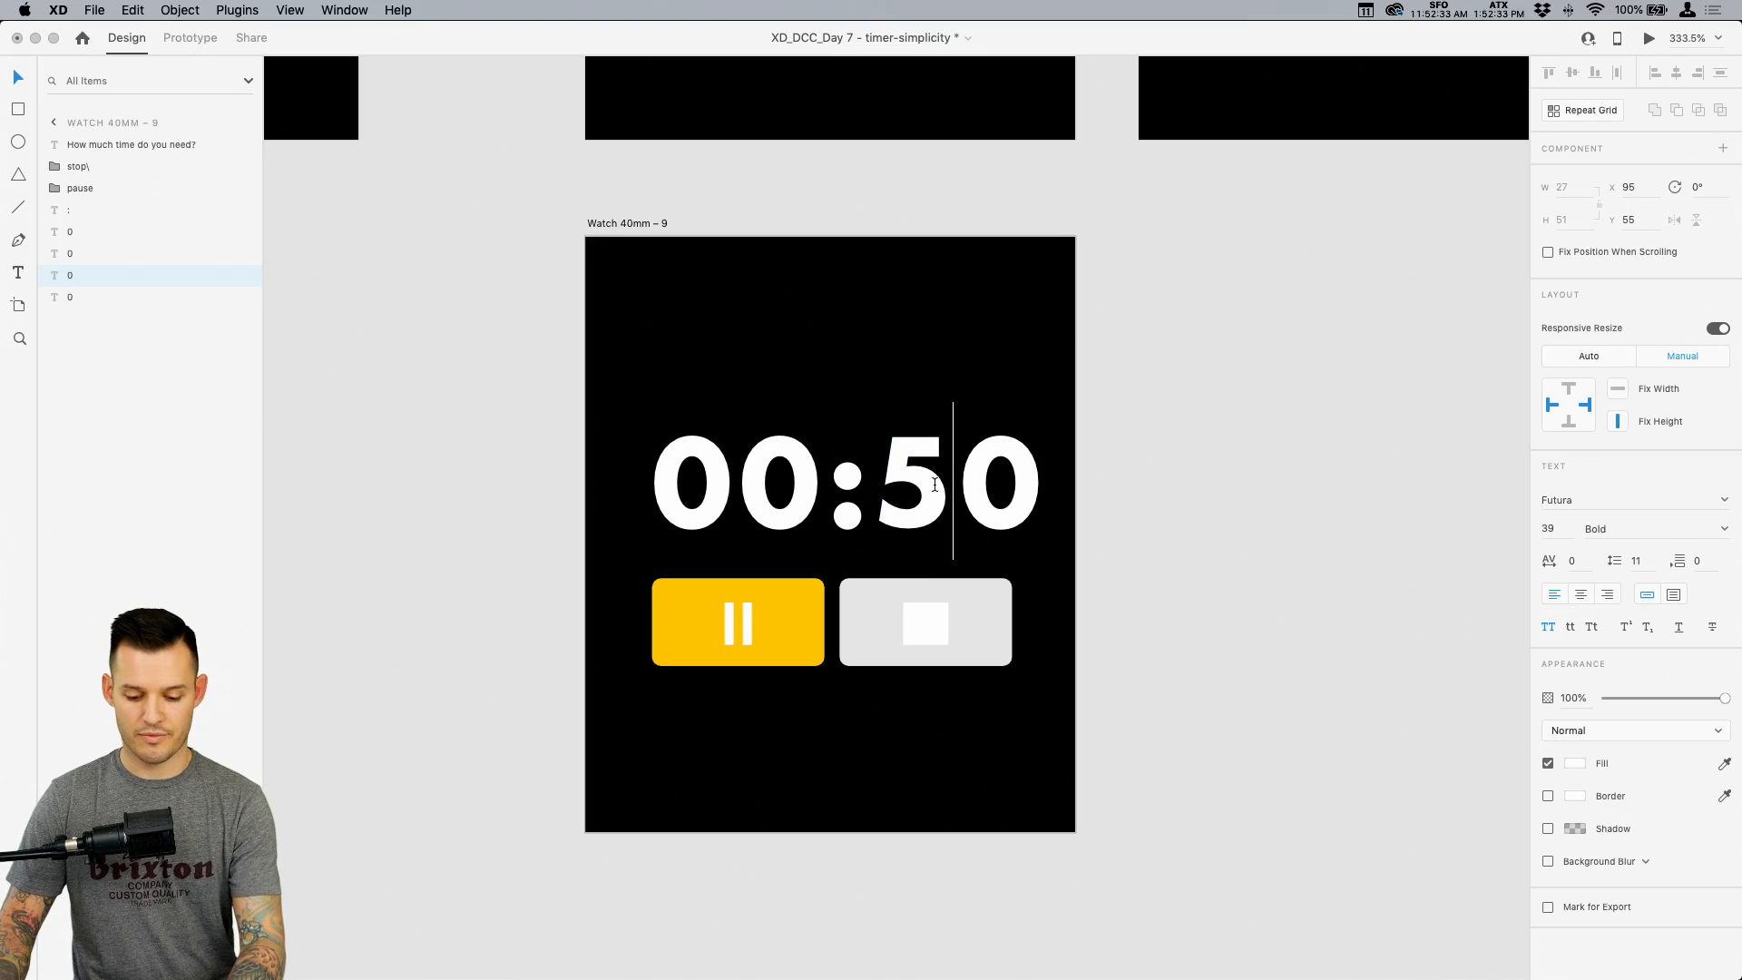
{"action": "double_click", "coordinate": [982, 490]}
{"action": "type", "text": "9"}
{"action": "key", "text": "Escape"}
Change the second minutes digit to 5 and keep its opacity at 100%
{"action": "left_click", "coordinate": [810, 492]}
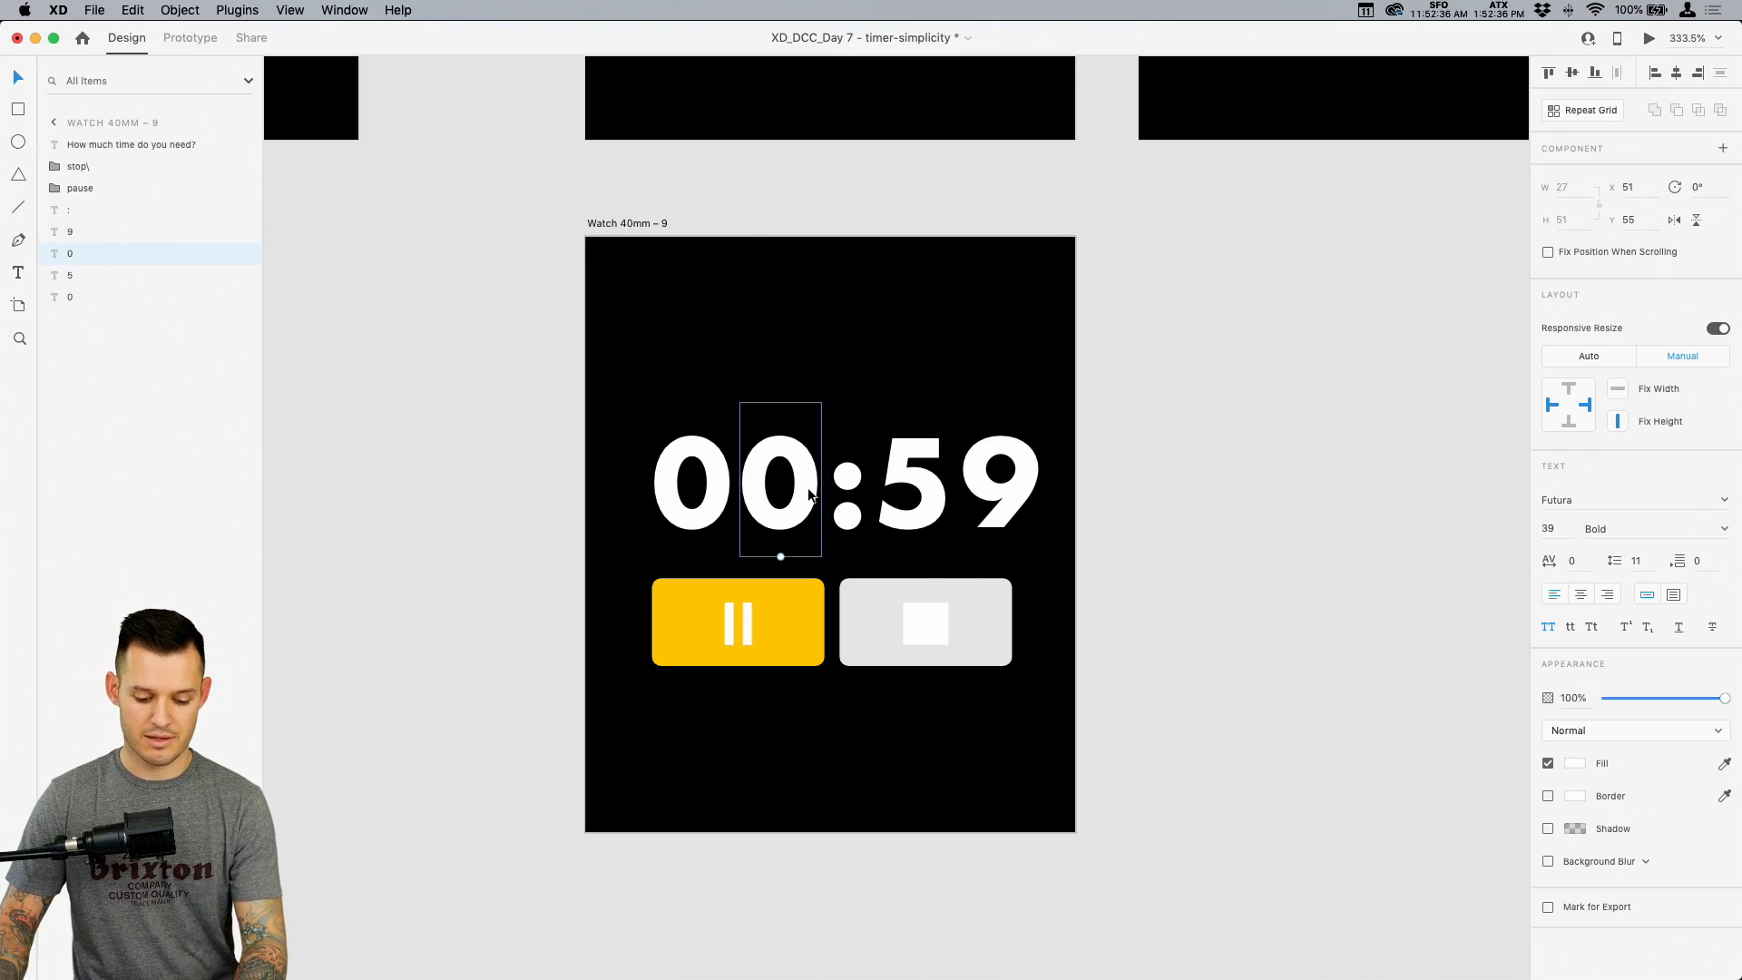
{"action": "key", "text": "5"}
{"action": "double_click", "coordinate": [811, 492]}
{"action": "type", "text": "5"}
{"action": "key", "text": "Escape"}
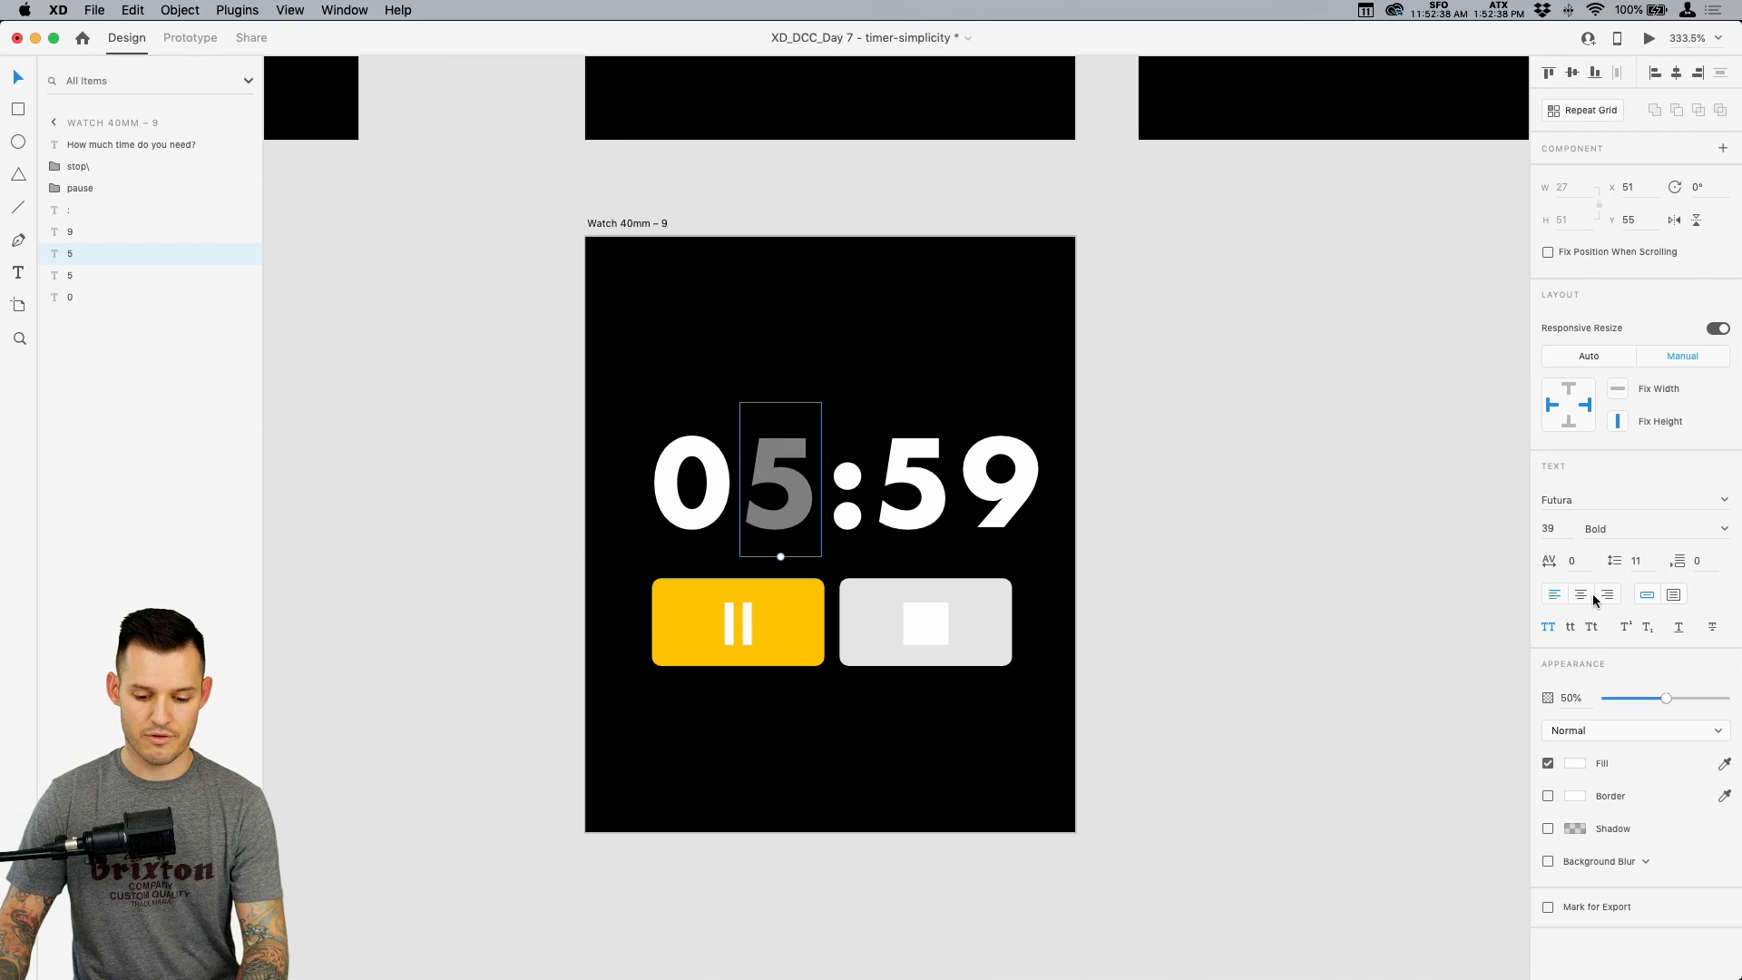
{"action": "left_click_drag", "start_coordinate": [1667, 698], "coordinate": [1733, 698]}
{"action": "left_click", "coordinate": [1281, 550]}
Move all the separate 05:59 characters together slightly up and left to centre them above the pause and stop buttons
{"action": "scroll", "coordinate": [1279, 548], "scroll_direction": "right", "scroll_amount": 1}
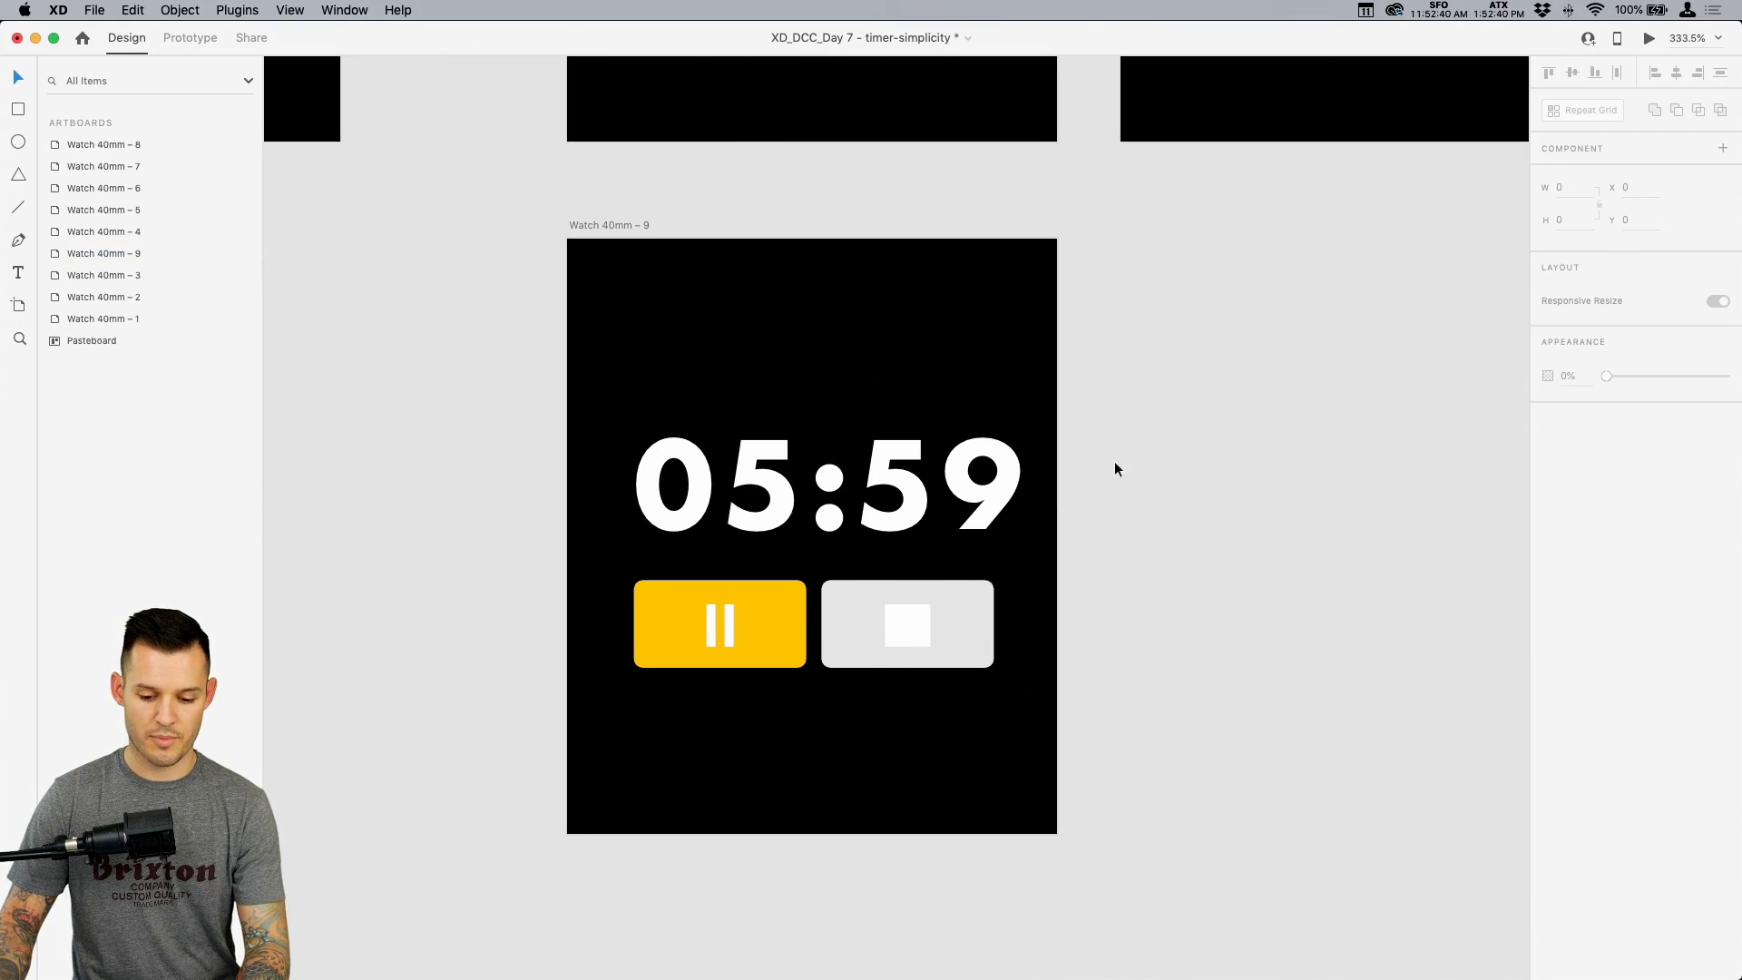
{"action": "left_click_drag", "start_coordinate": [1116, 470], "coordinate": [653, 487]}
{"action": "left_click", "coordinate": [1135, 378]}
{"action": "scroll", "coordinate": [946, 378], "scroll_direction": "right", "scroll_amount": 3}
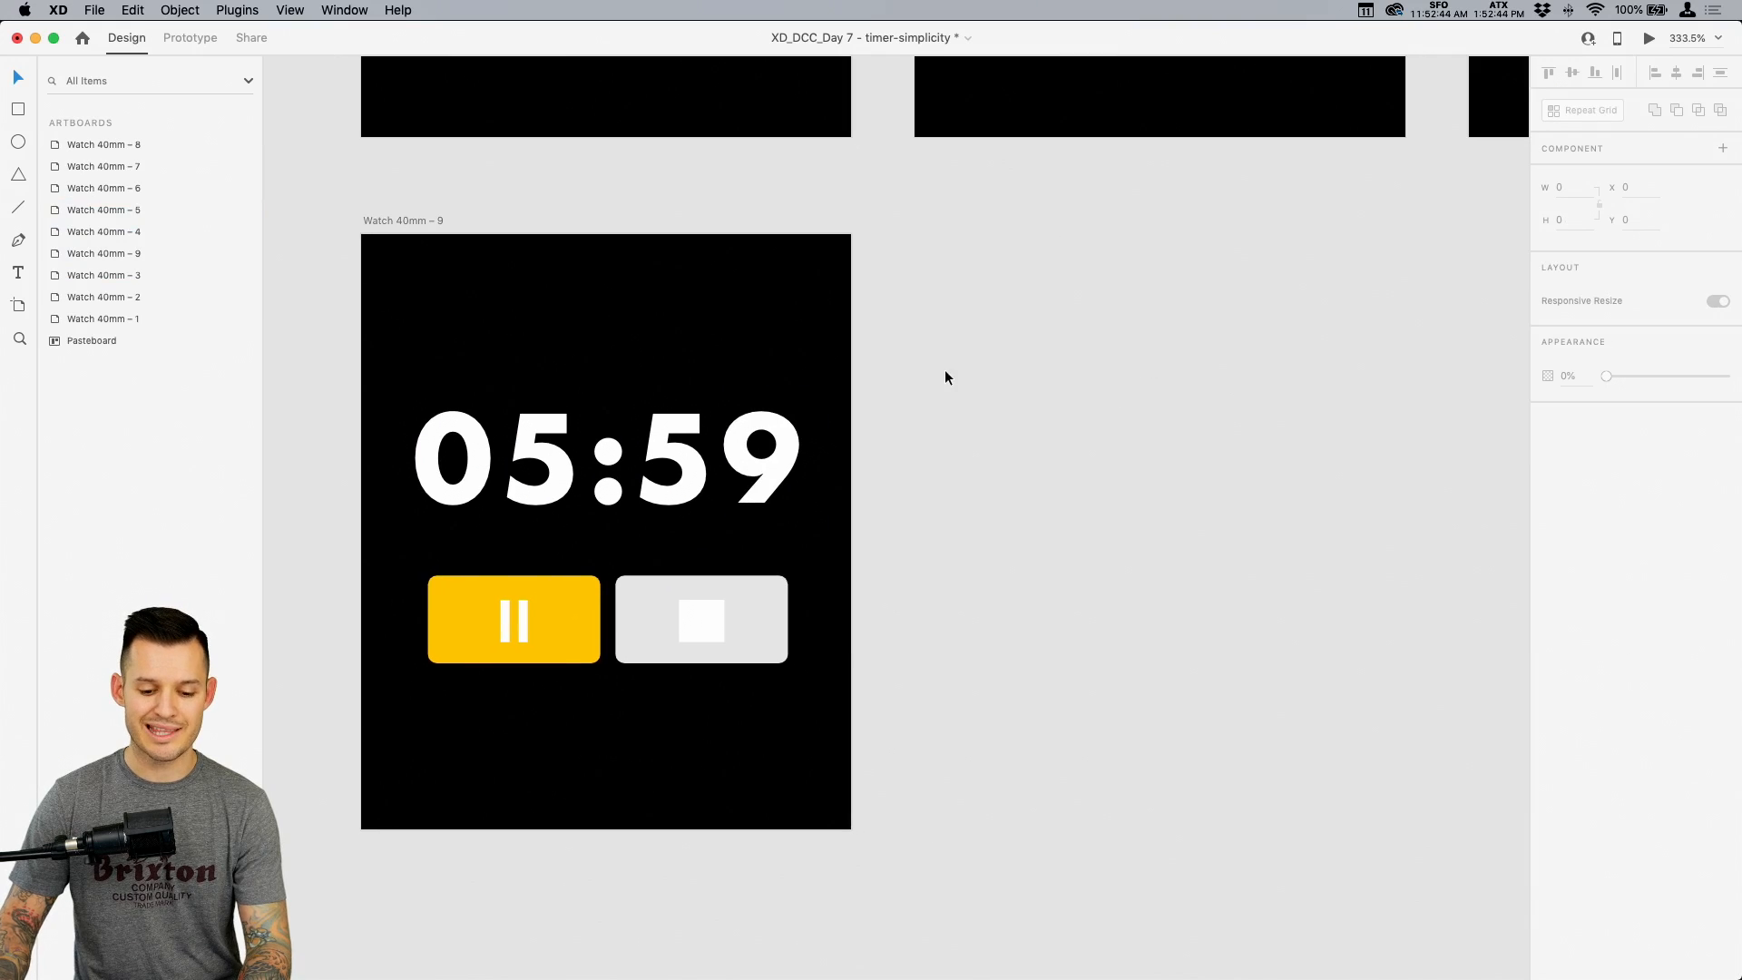
Duplicate the 9 in place, change the copy to 8 and set its opacity to 0%
{"action": "left_click", "coordinate": [775, 461]}
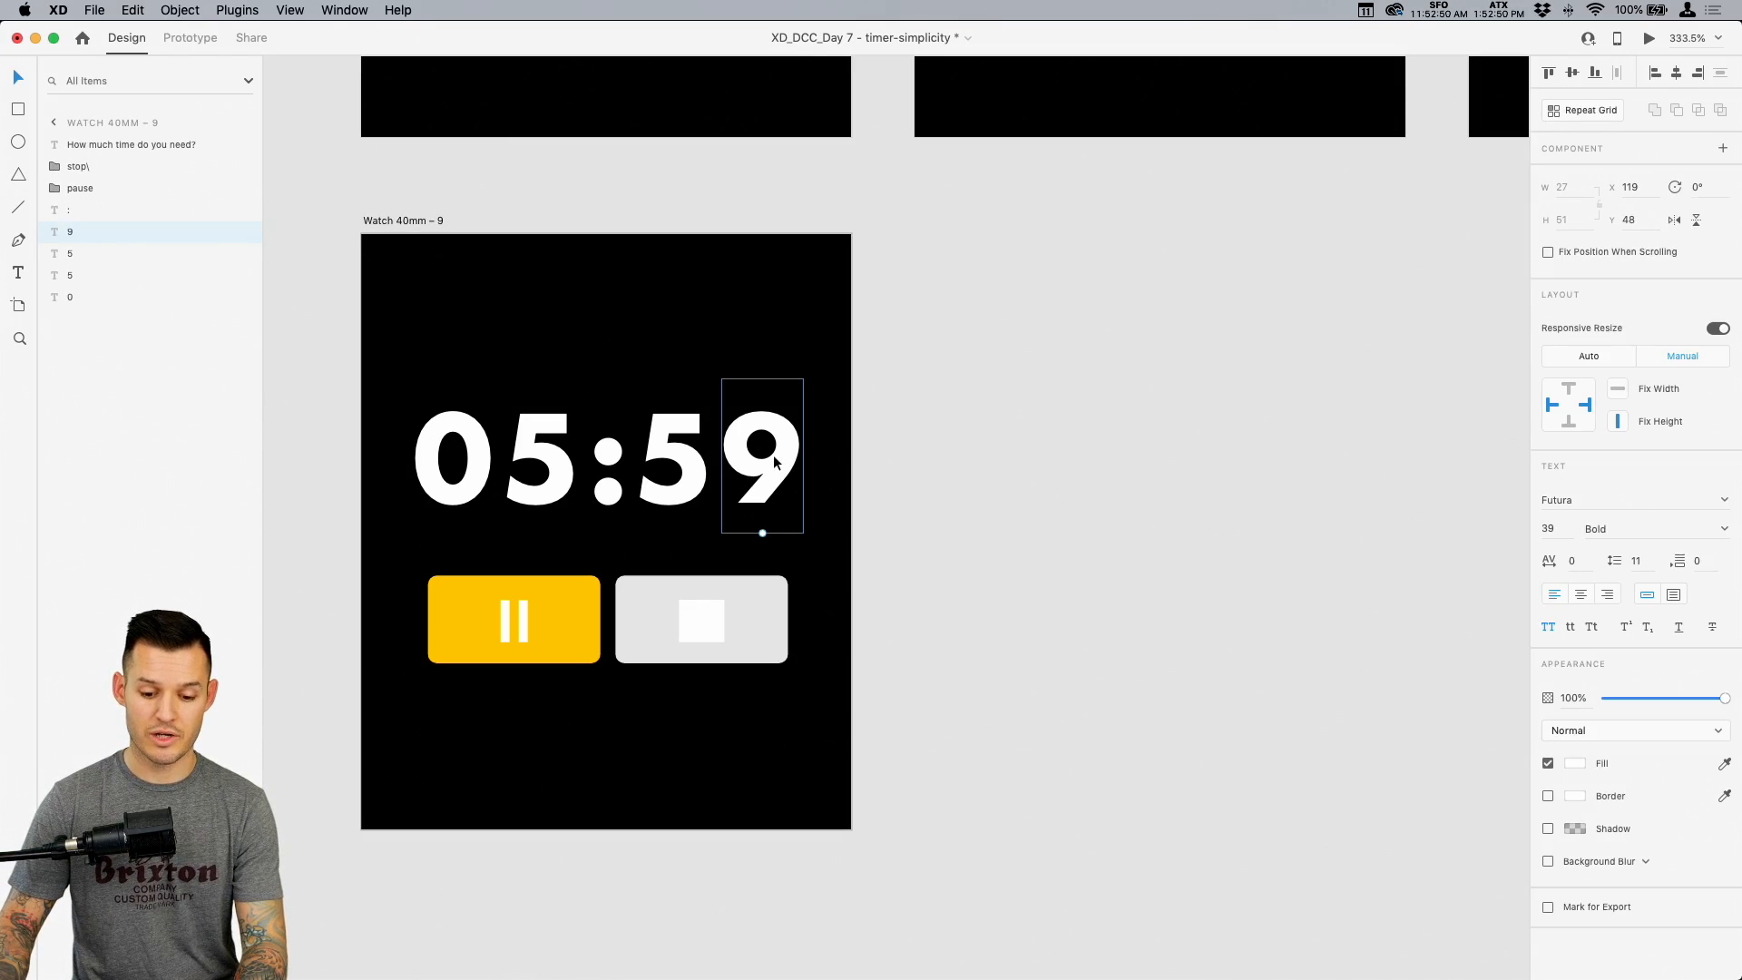
{"action": "key", "text": "super+d"}
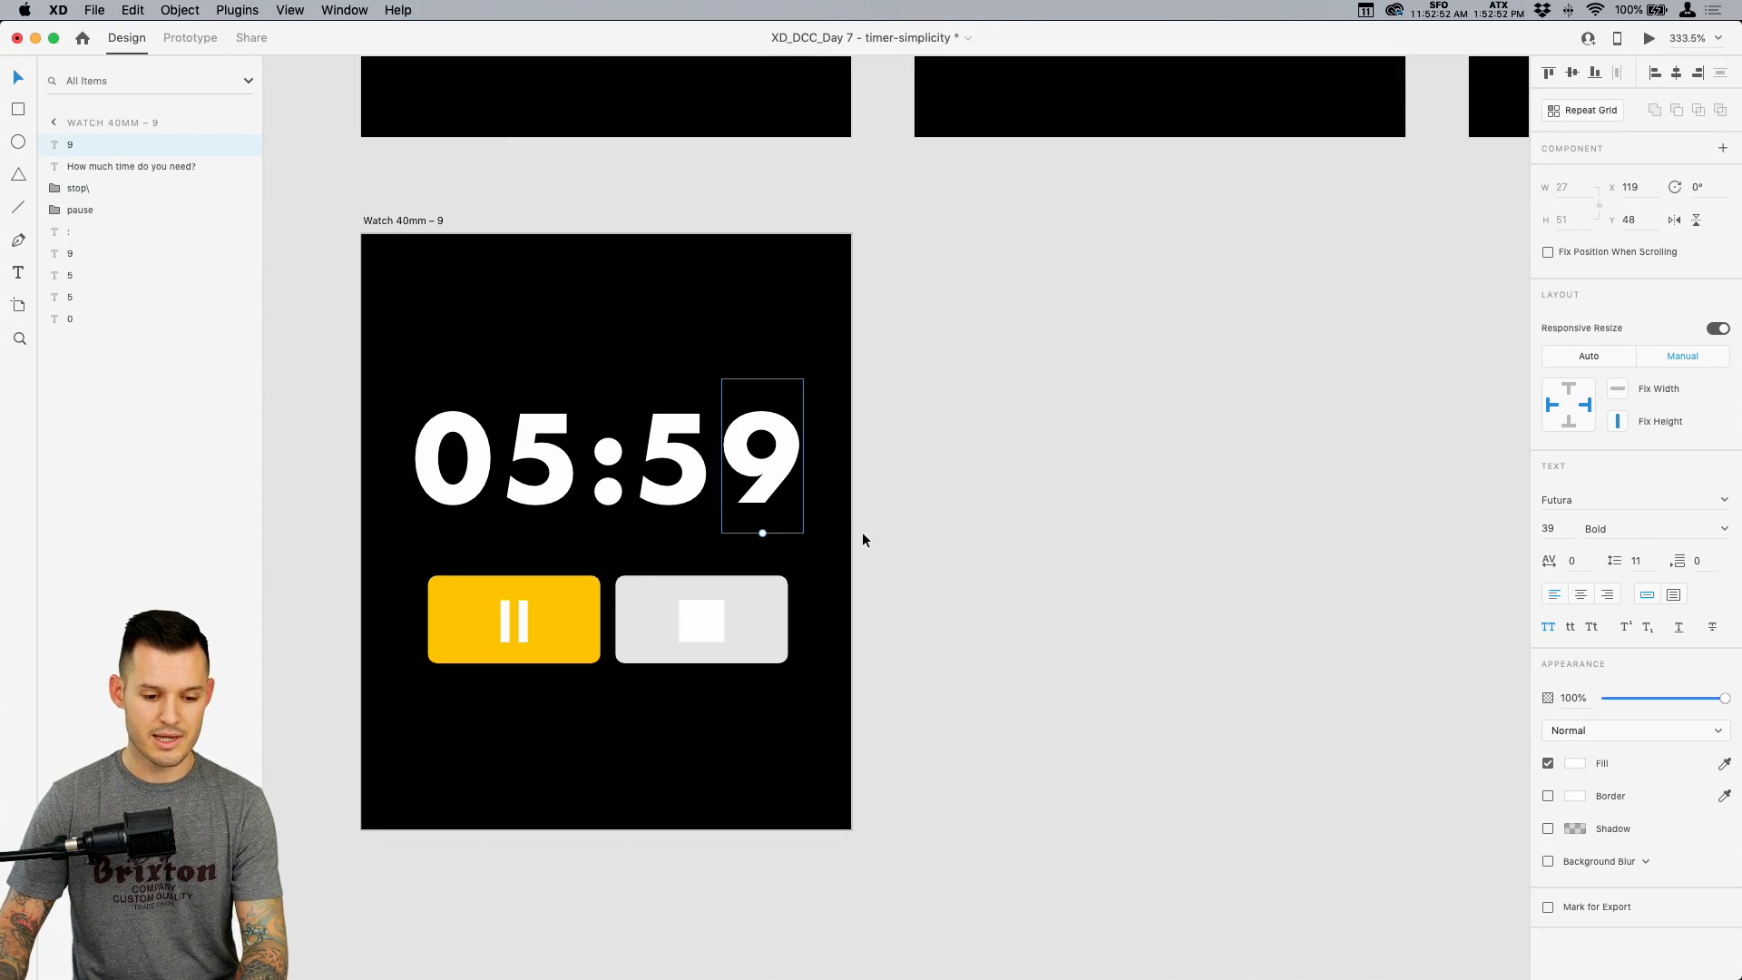
{"action": "double_click", "coordinate": [776, 472]}
{"action": "type", "text": "8"}
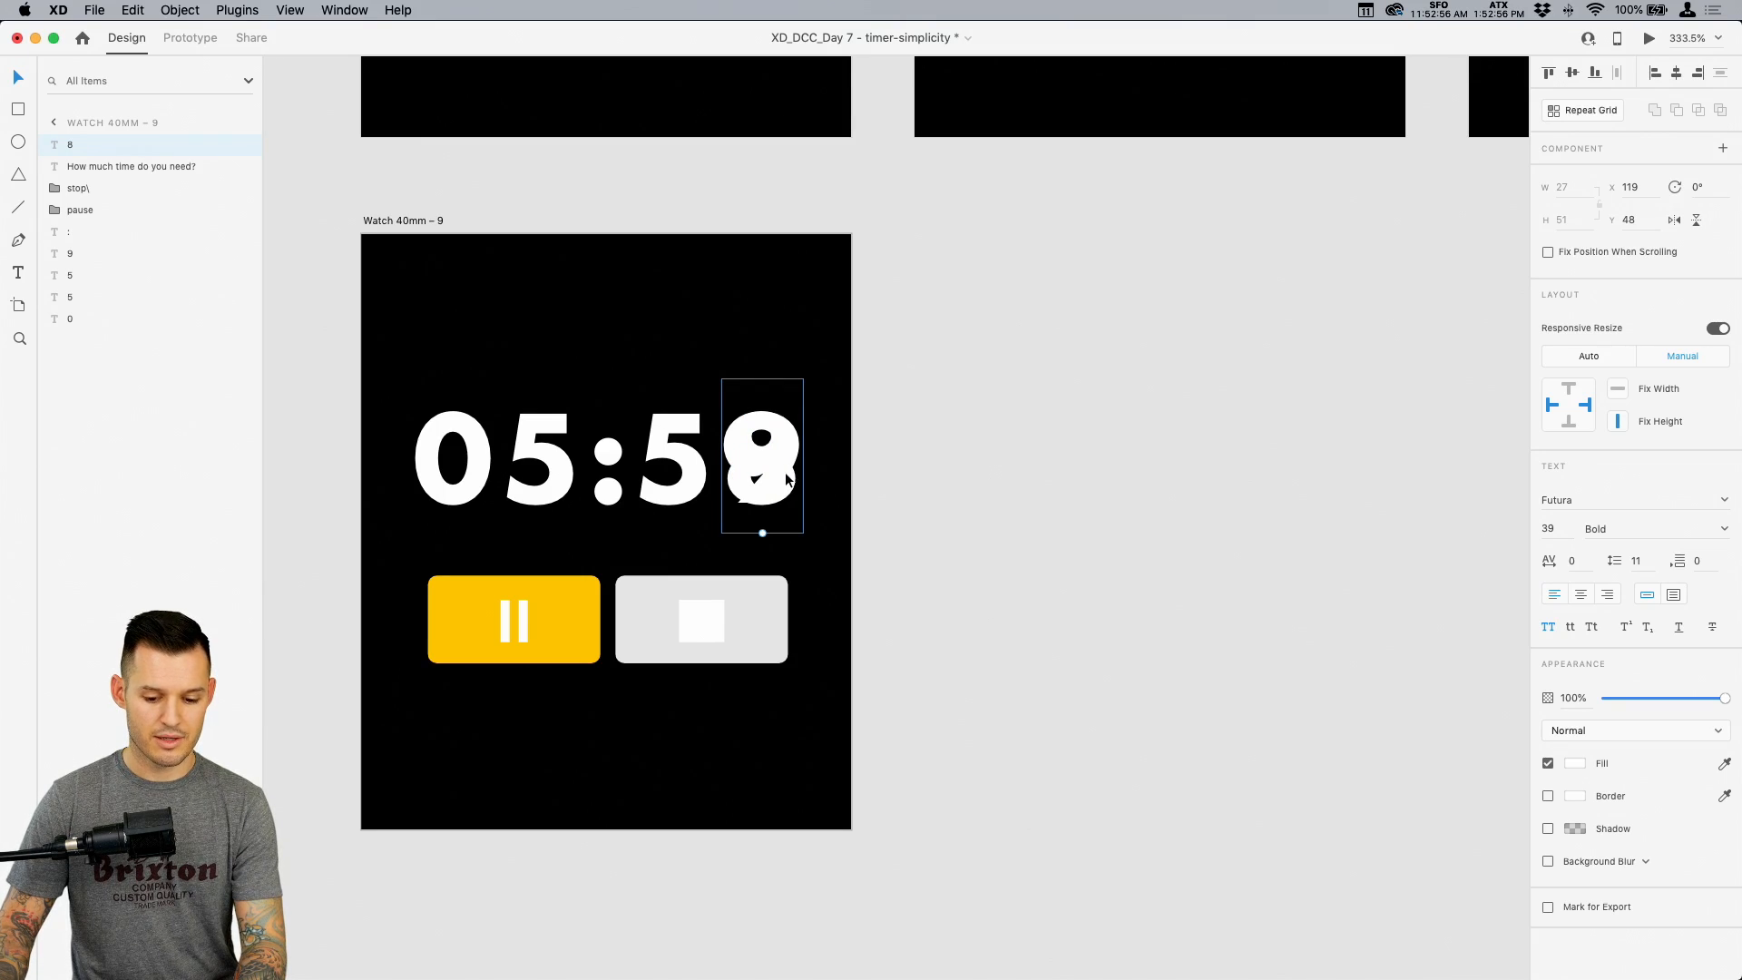
{"action": "left_click_drag", "start_coordinate": [1723, 700], "coordinate": [1198, 708]}
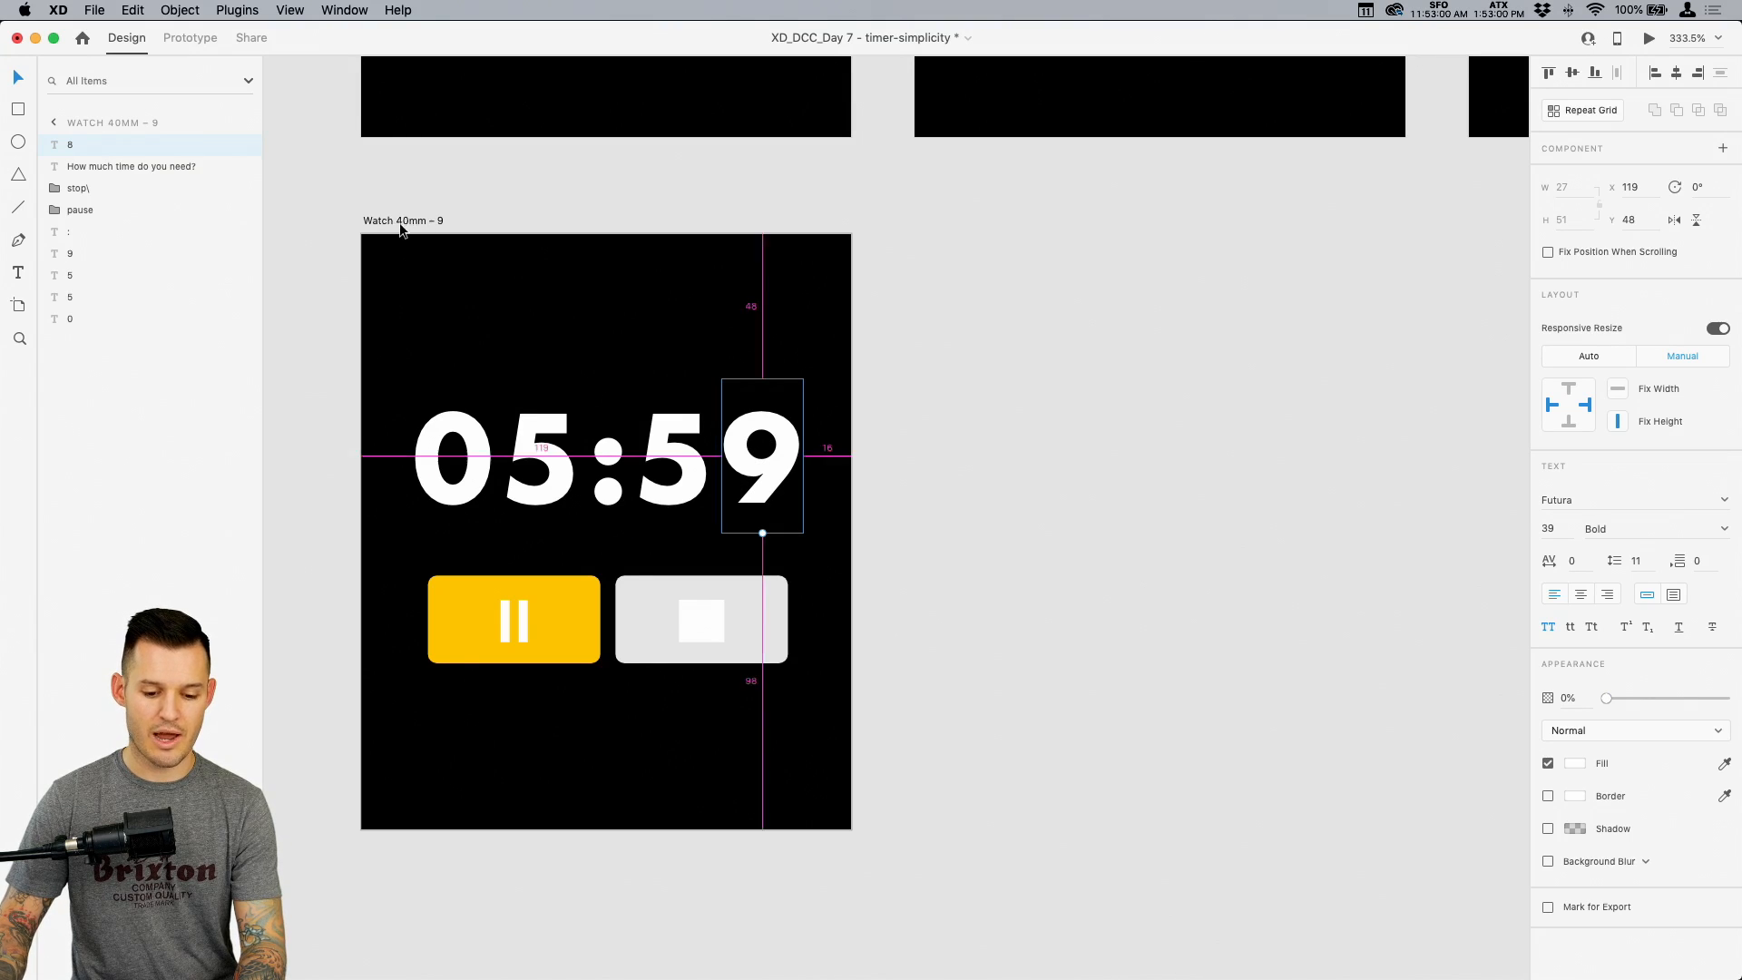
Duplicate the 05:59 artboard beside the original, then make the copy's 8 fully opaque and set its 9 to 0% opacity
{"action": "left_click_drag", "start_coordinate": [405, 223], "coordinate": [955, 264]}
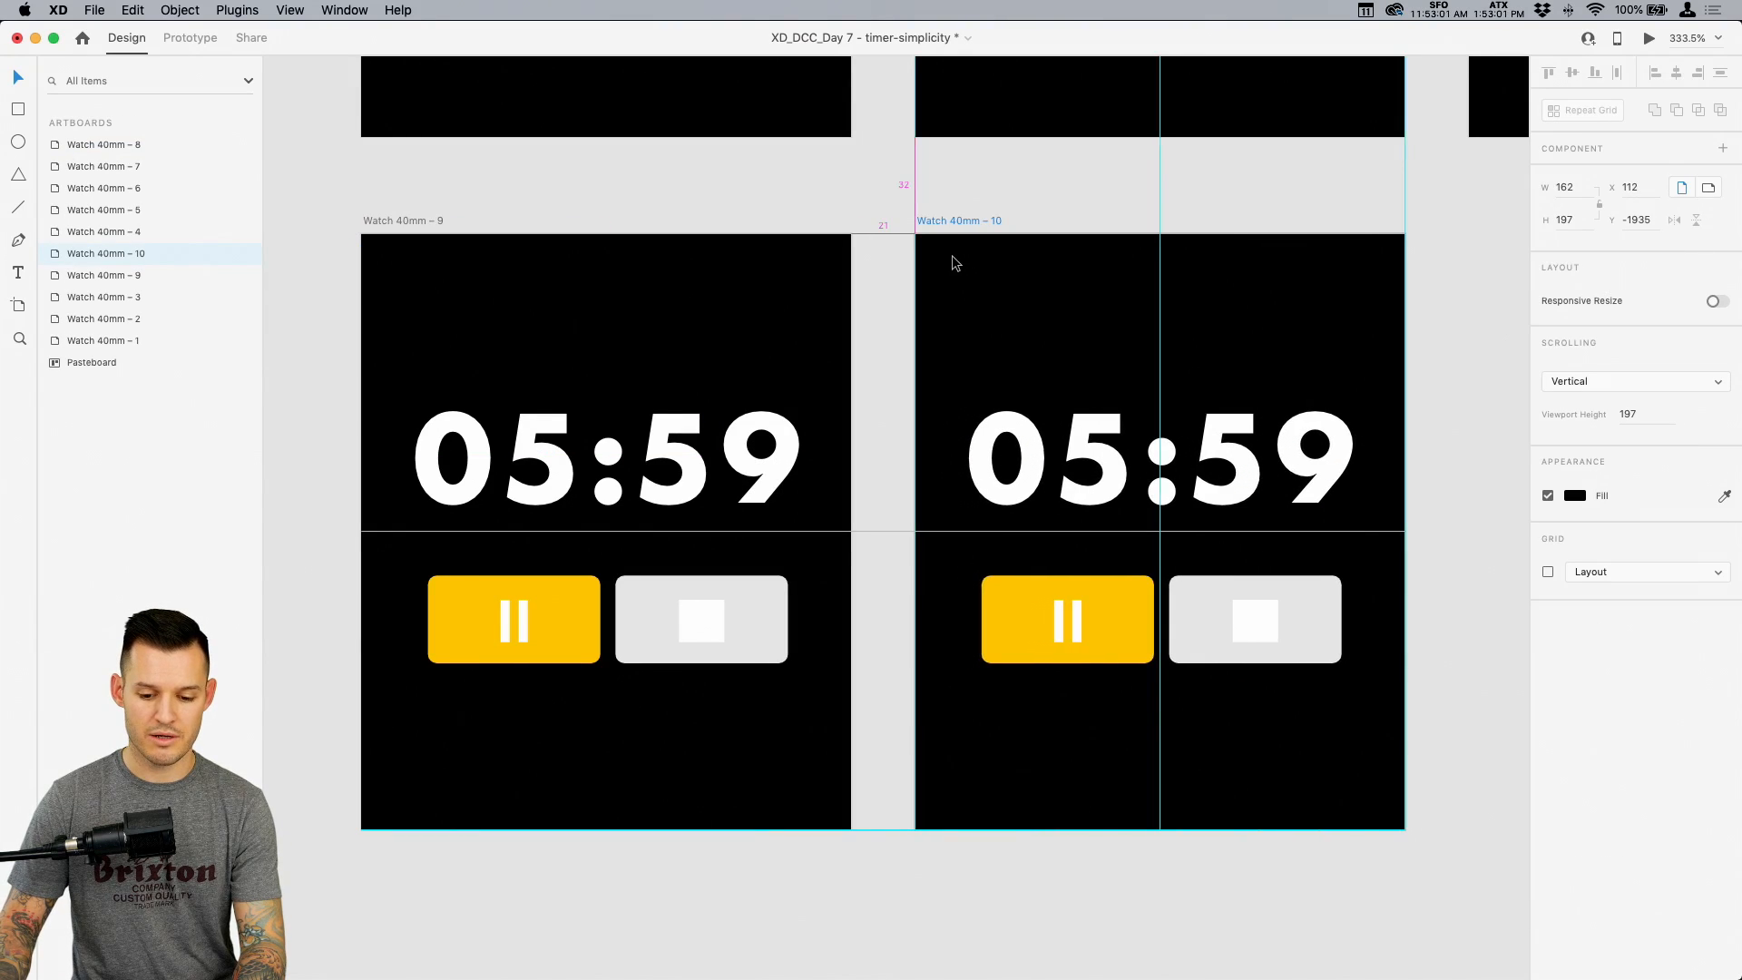
{"action": "left_click", "coordinate": [1350, 490]}
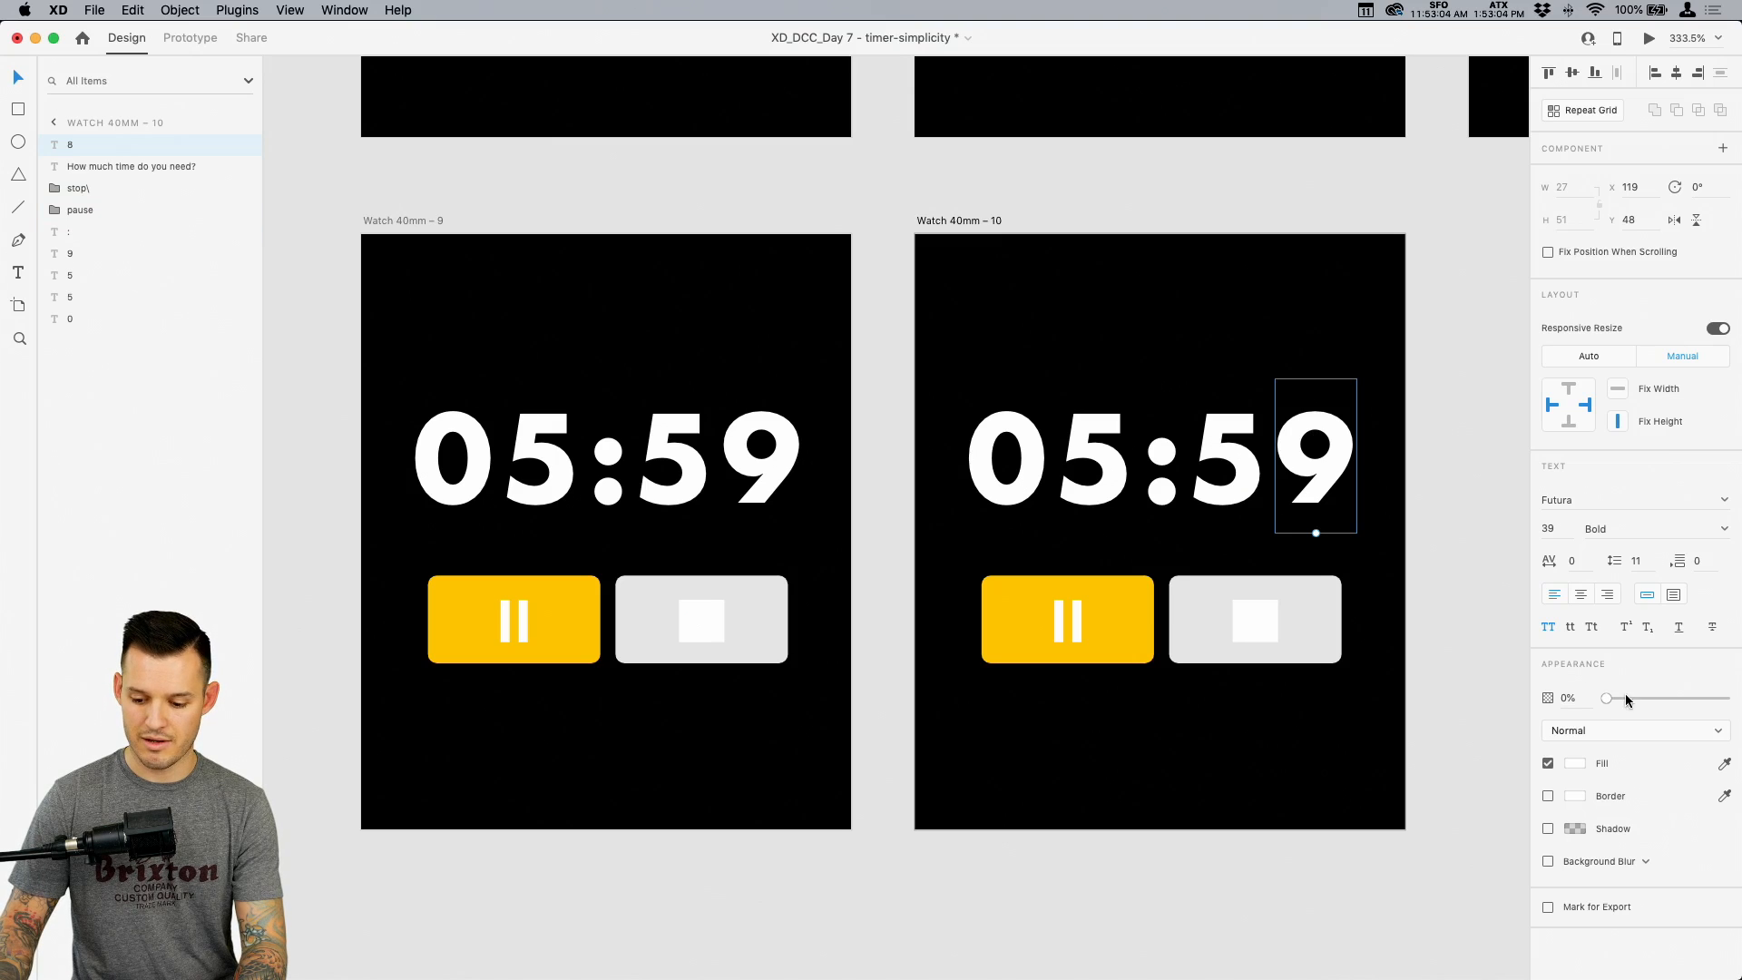
{"action": "left_click_drag", "start_coordinate": [1607, 699], "coordinate": [1462, 711]}
{"action": "left_click", "coordinate": [113, 257]}
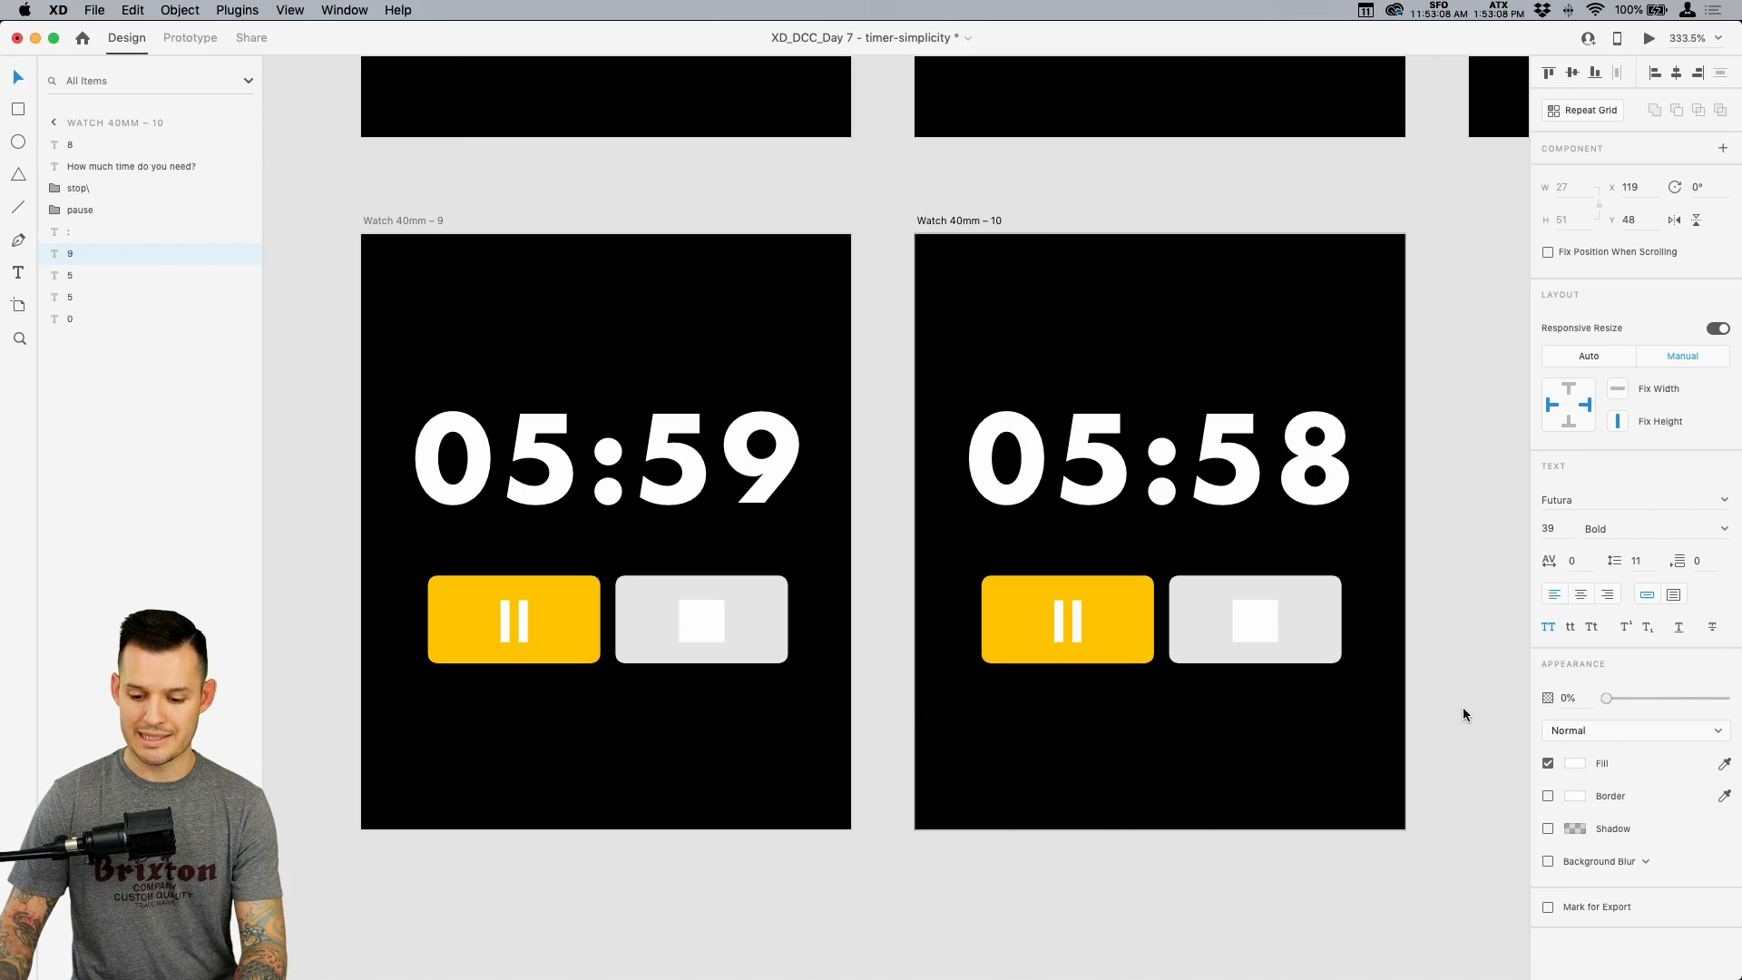
Replace the 05:59 artboard's old link with a timed 1 s Auto-Animate transition to the 05:58 artboard, and preview it
{"action": "left_click", "coordinate": [414, 221]}
{"action": "left_click", "coordinate": [203, 38]}
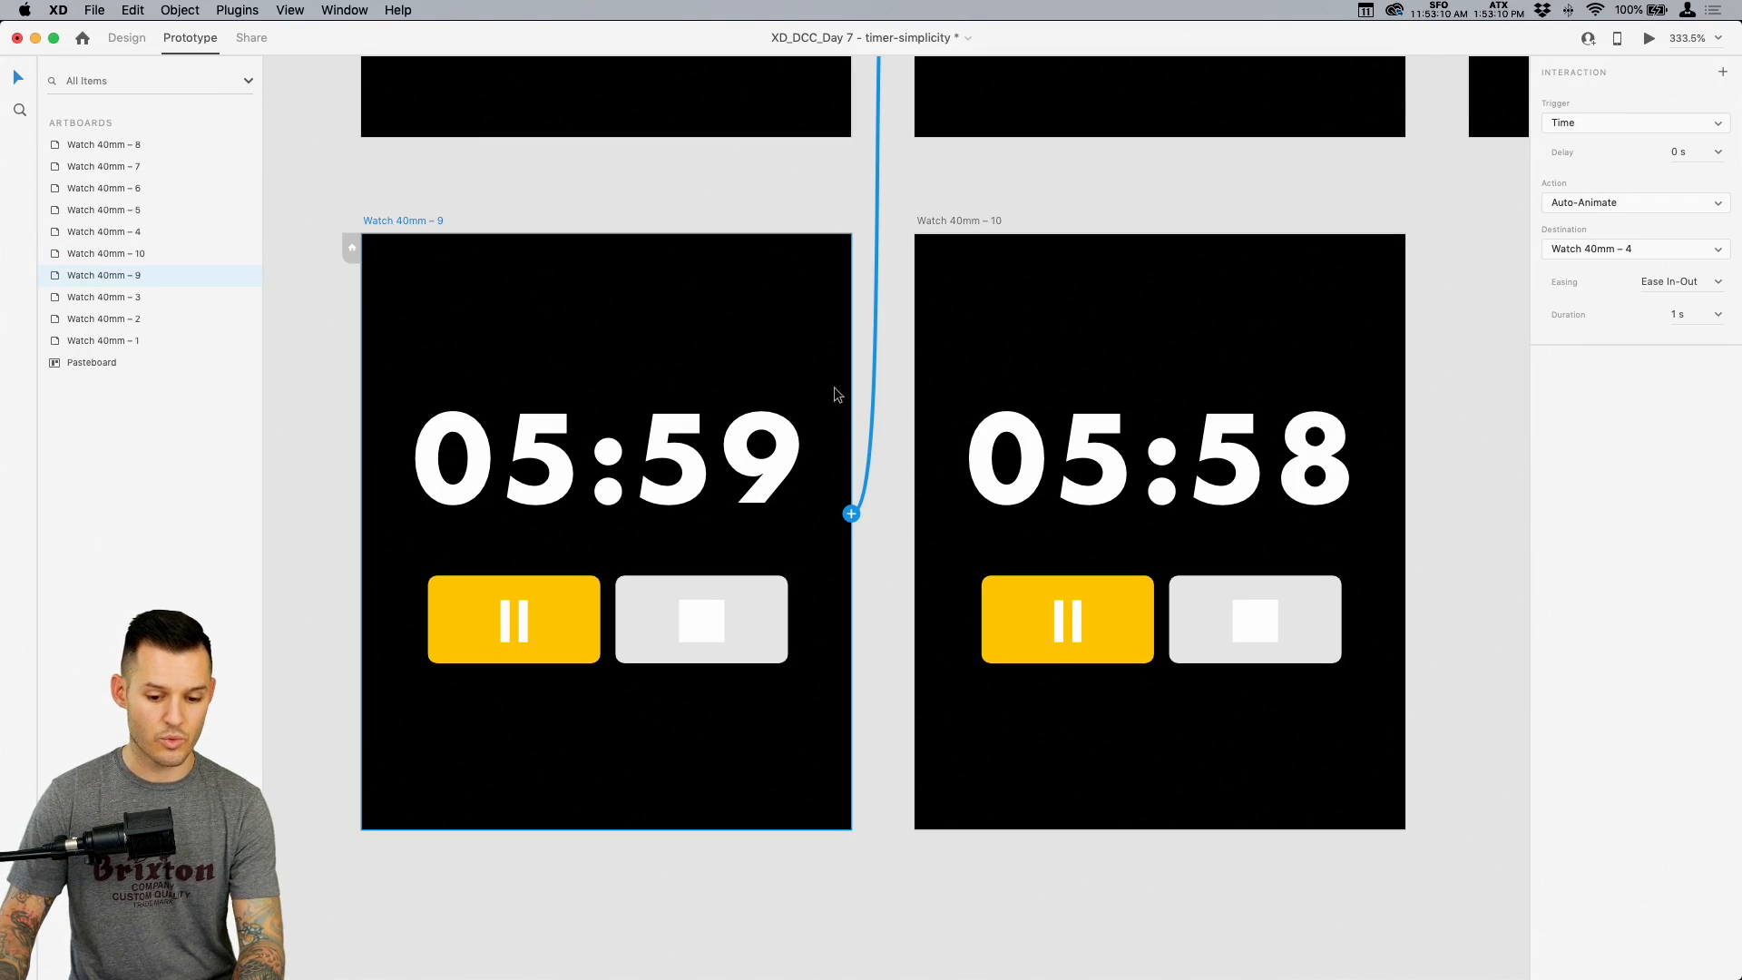
{"action": "left_click", "coordinate": [852, 514]}
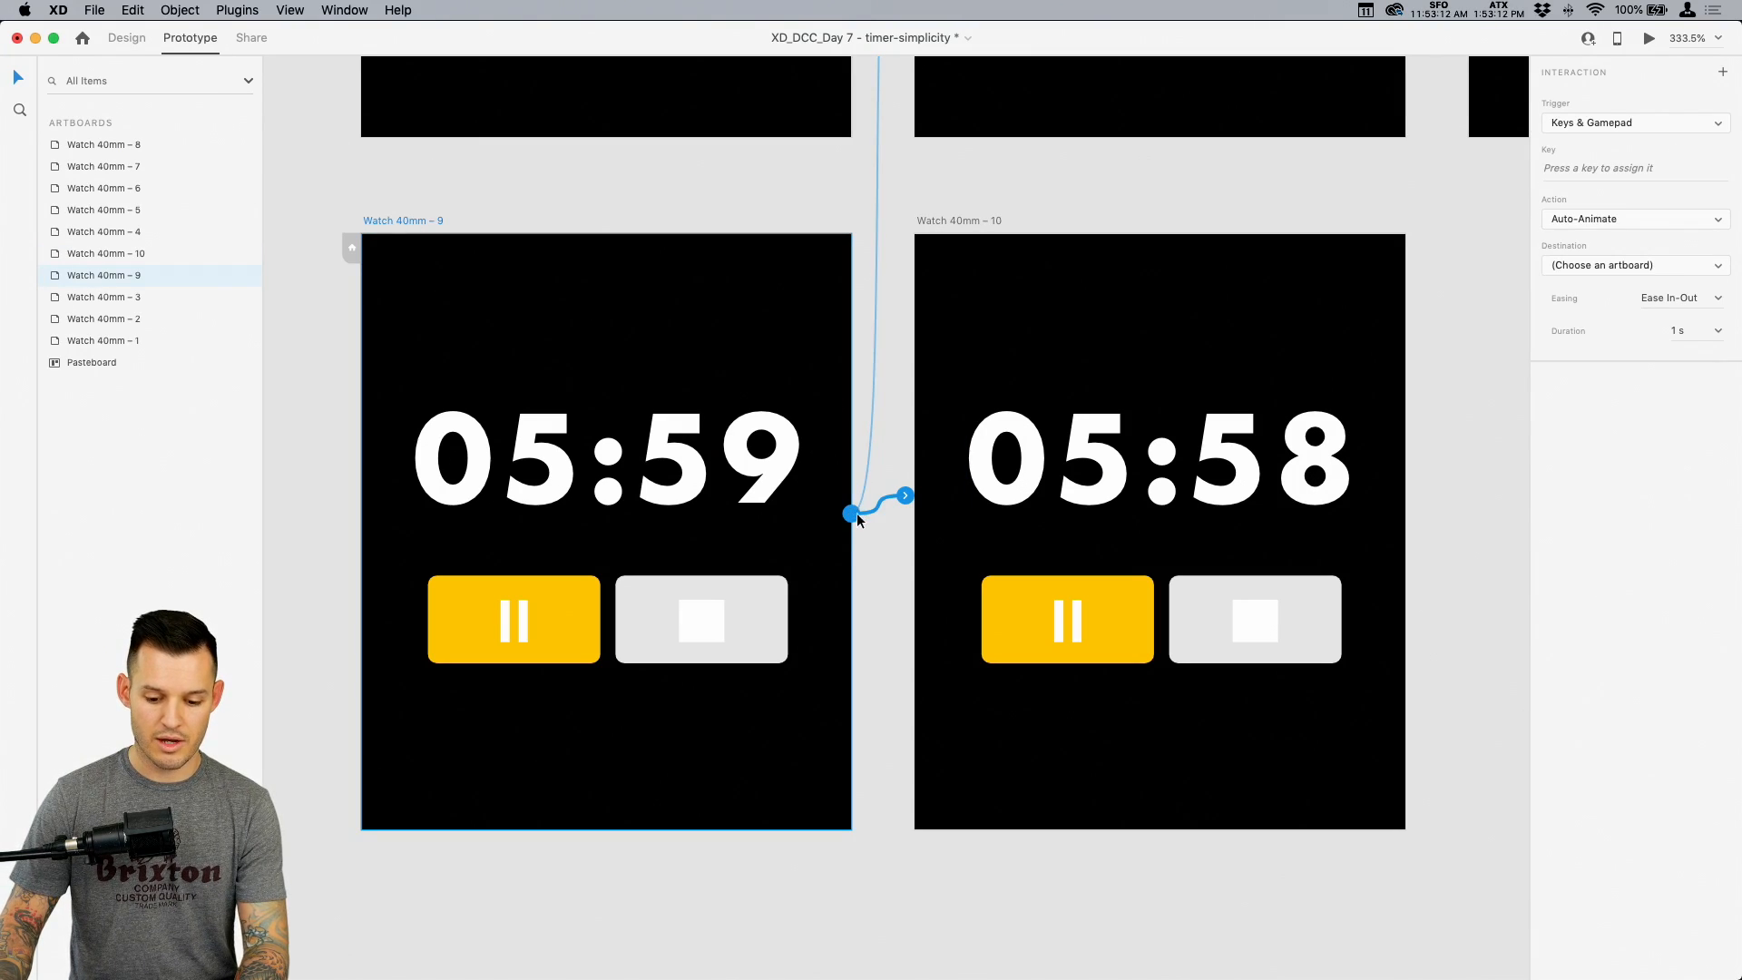
{"action": "left_click", "coordinate": [869, 464]}
{"action": "key", "text": "Delete"}
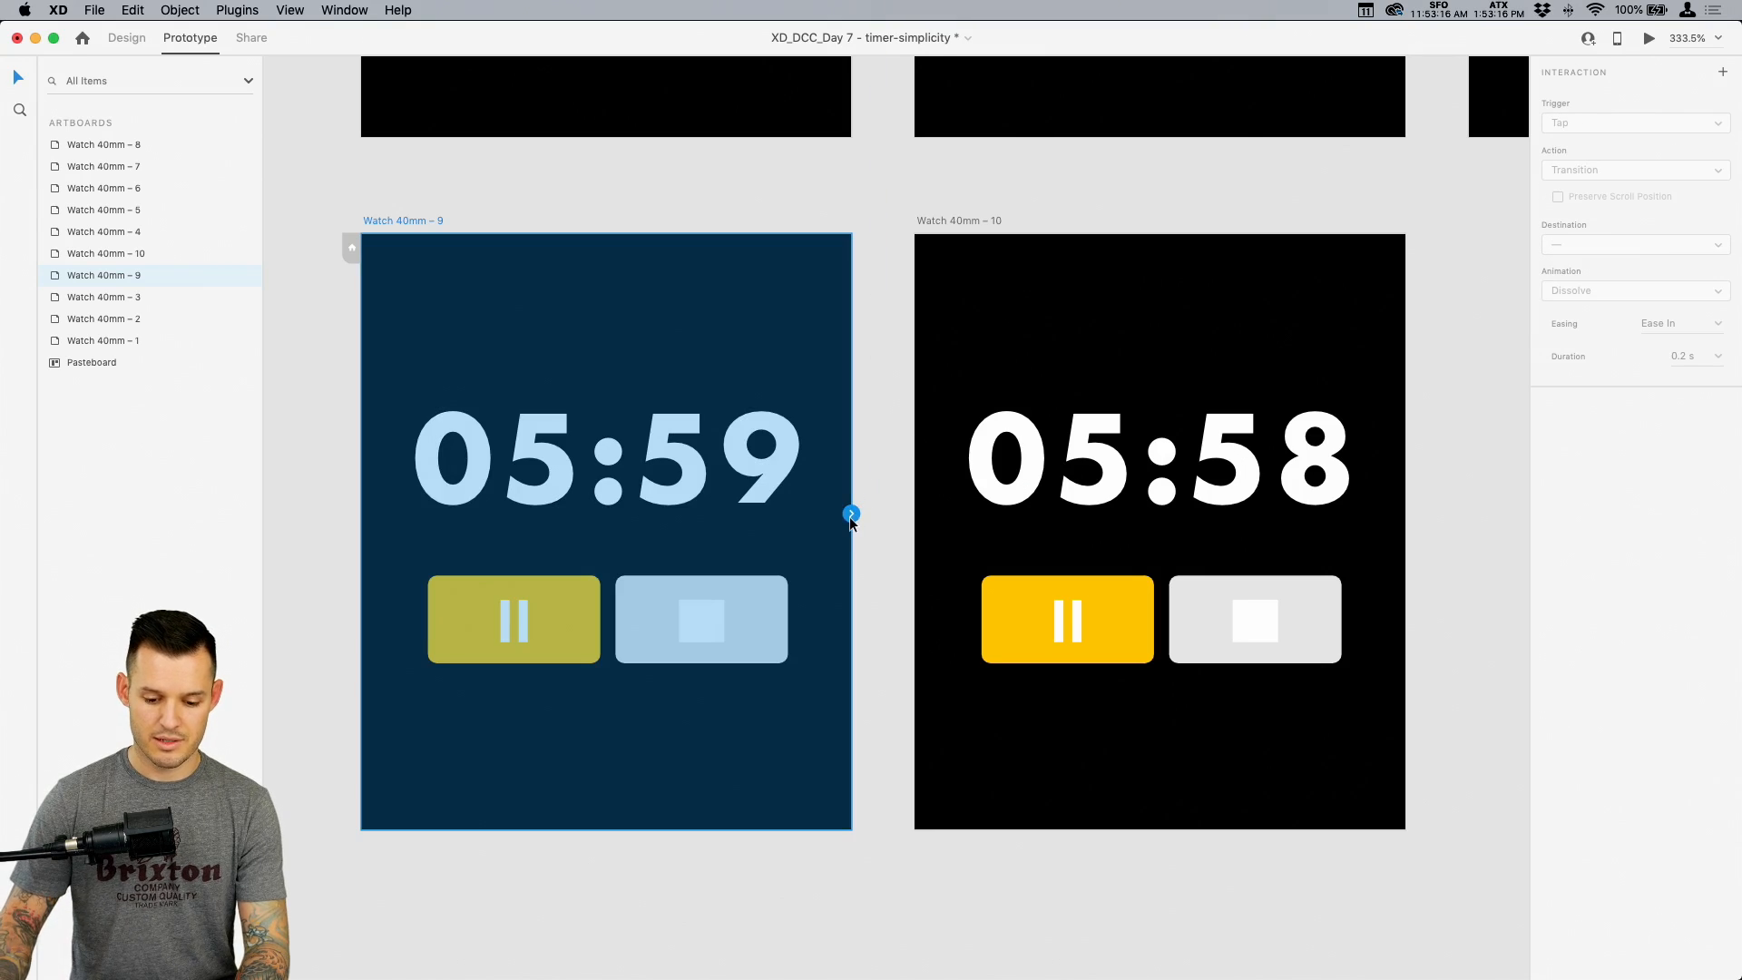
{"action": "left_click_drag", "start_coordinate": [851, 514], "coordinate": [968, 573]}
{"action": "scroll", "coordinate": [949, 684], "scroll_direction": "left", "scroll_amount": 2}
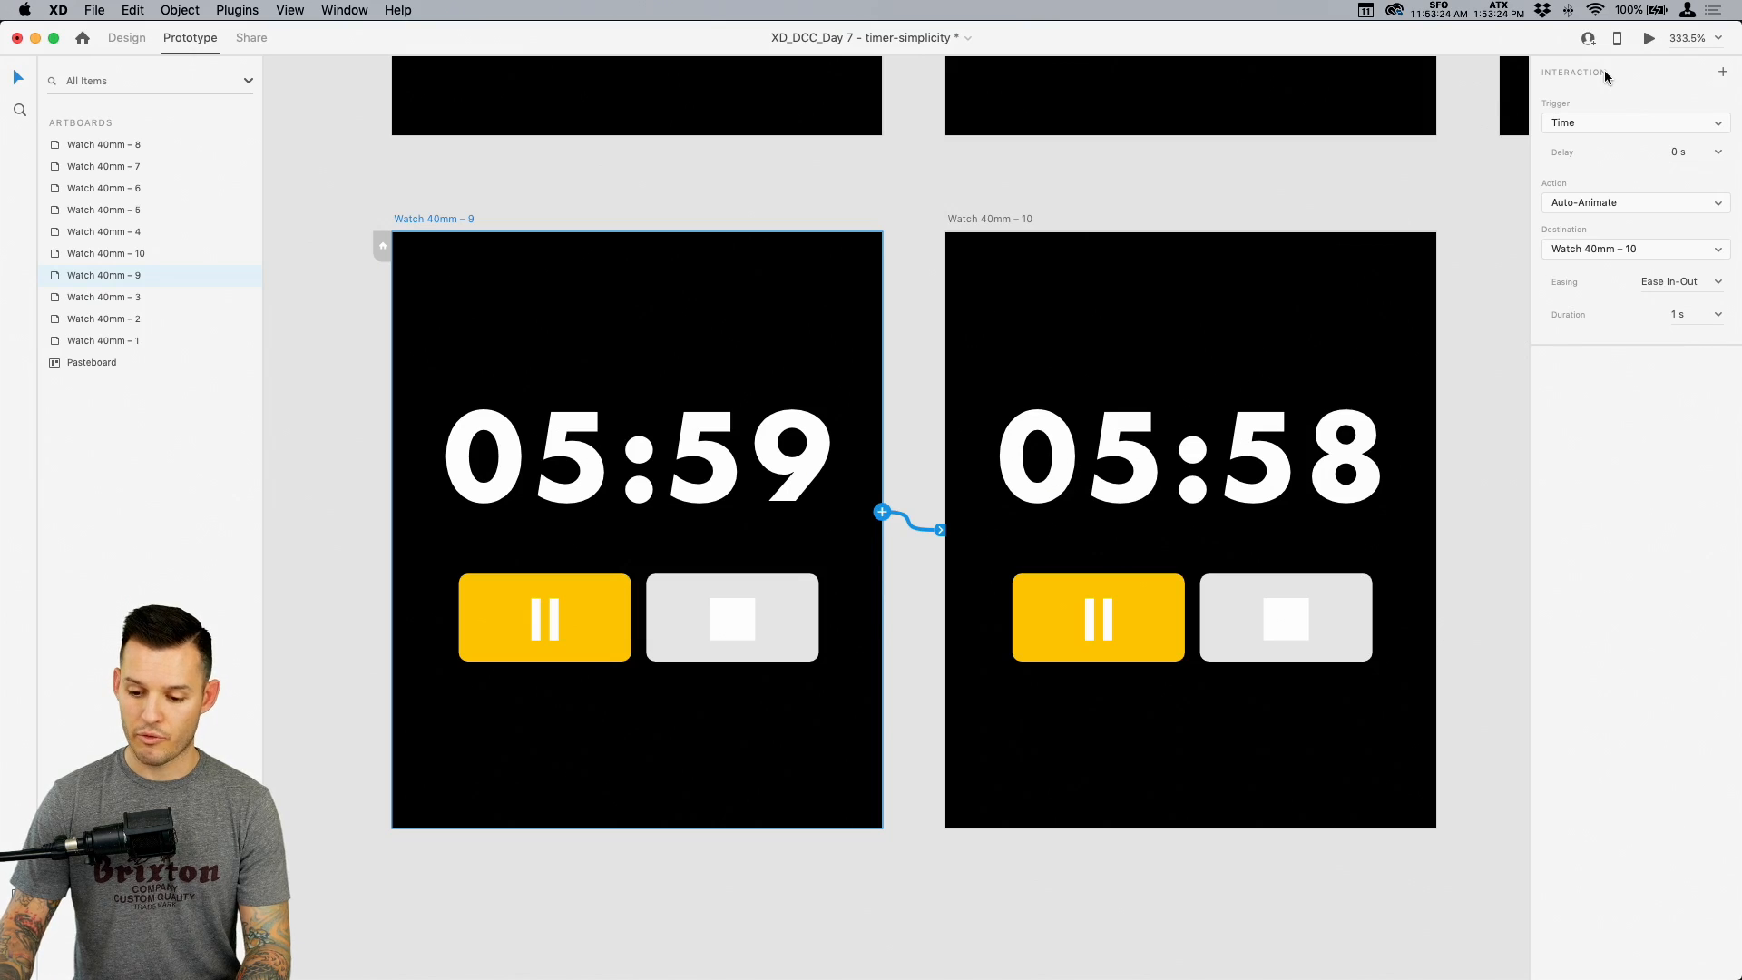
{"action": "left_click", "coordinate": [1649, 38]}
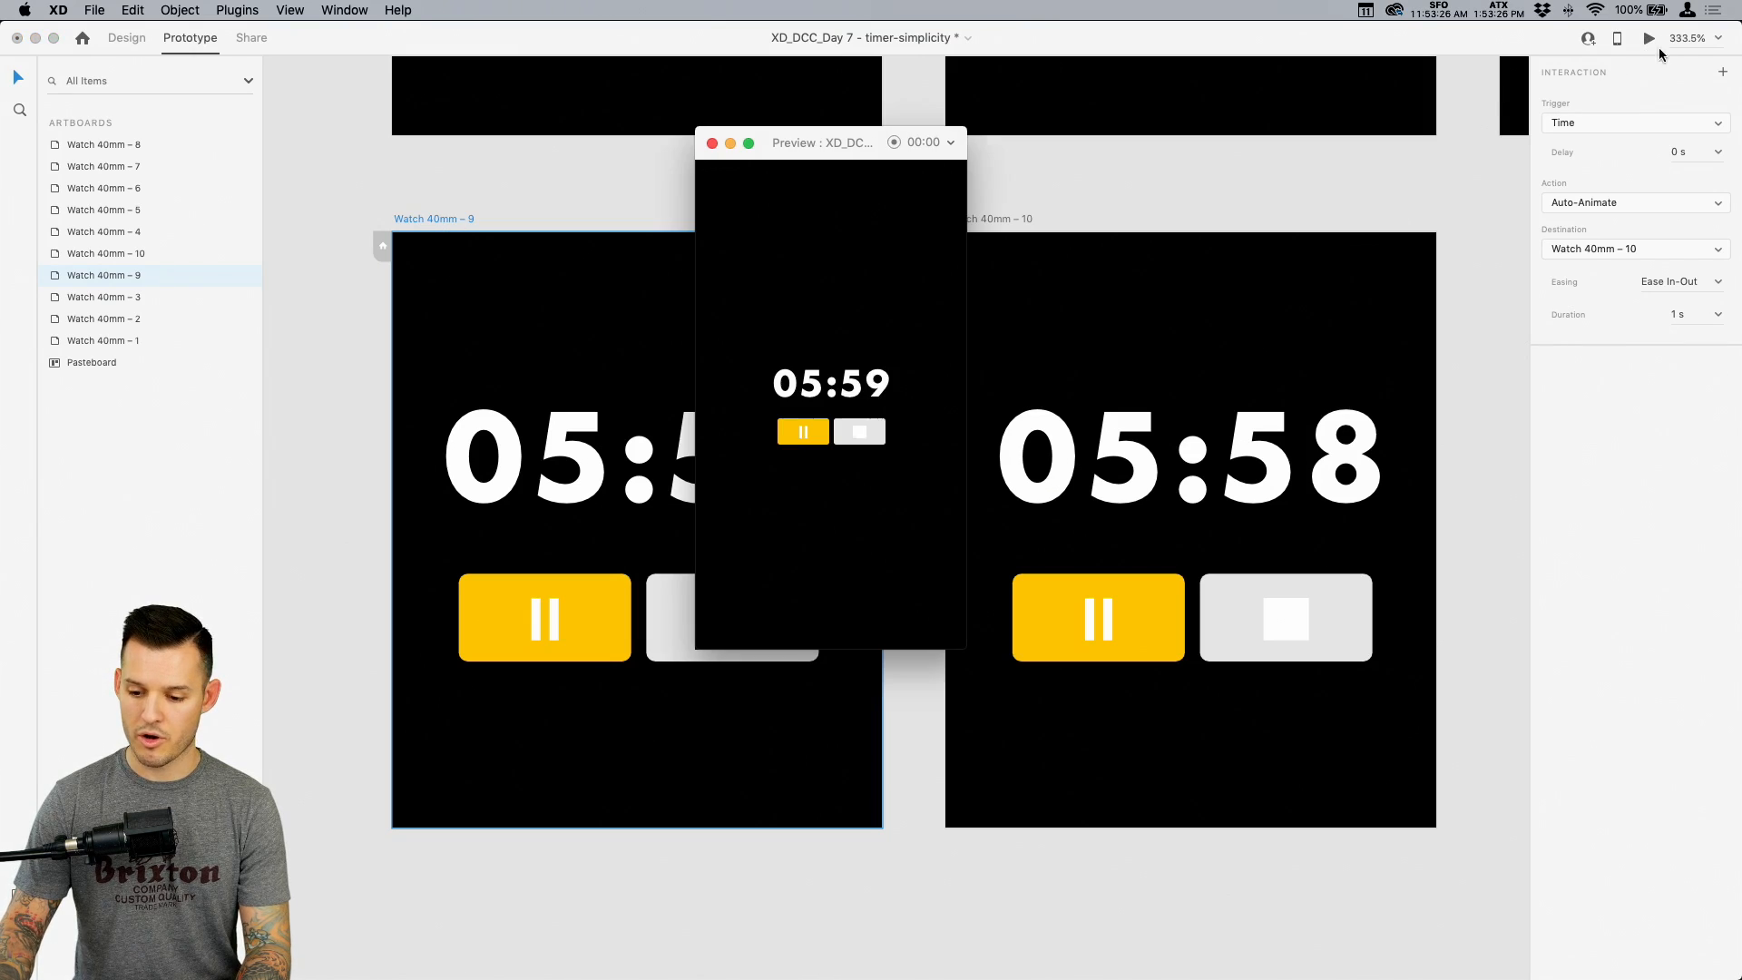
{"action": "left_click", "coordinate": [712, 144]}
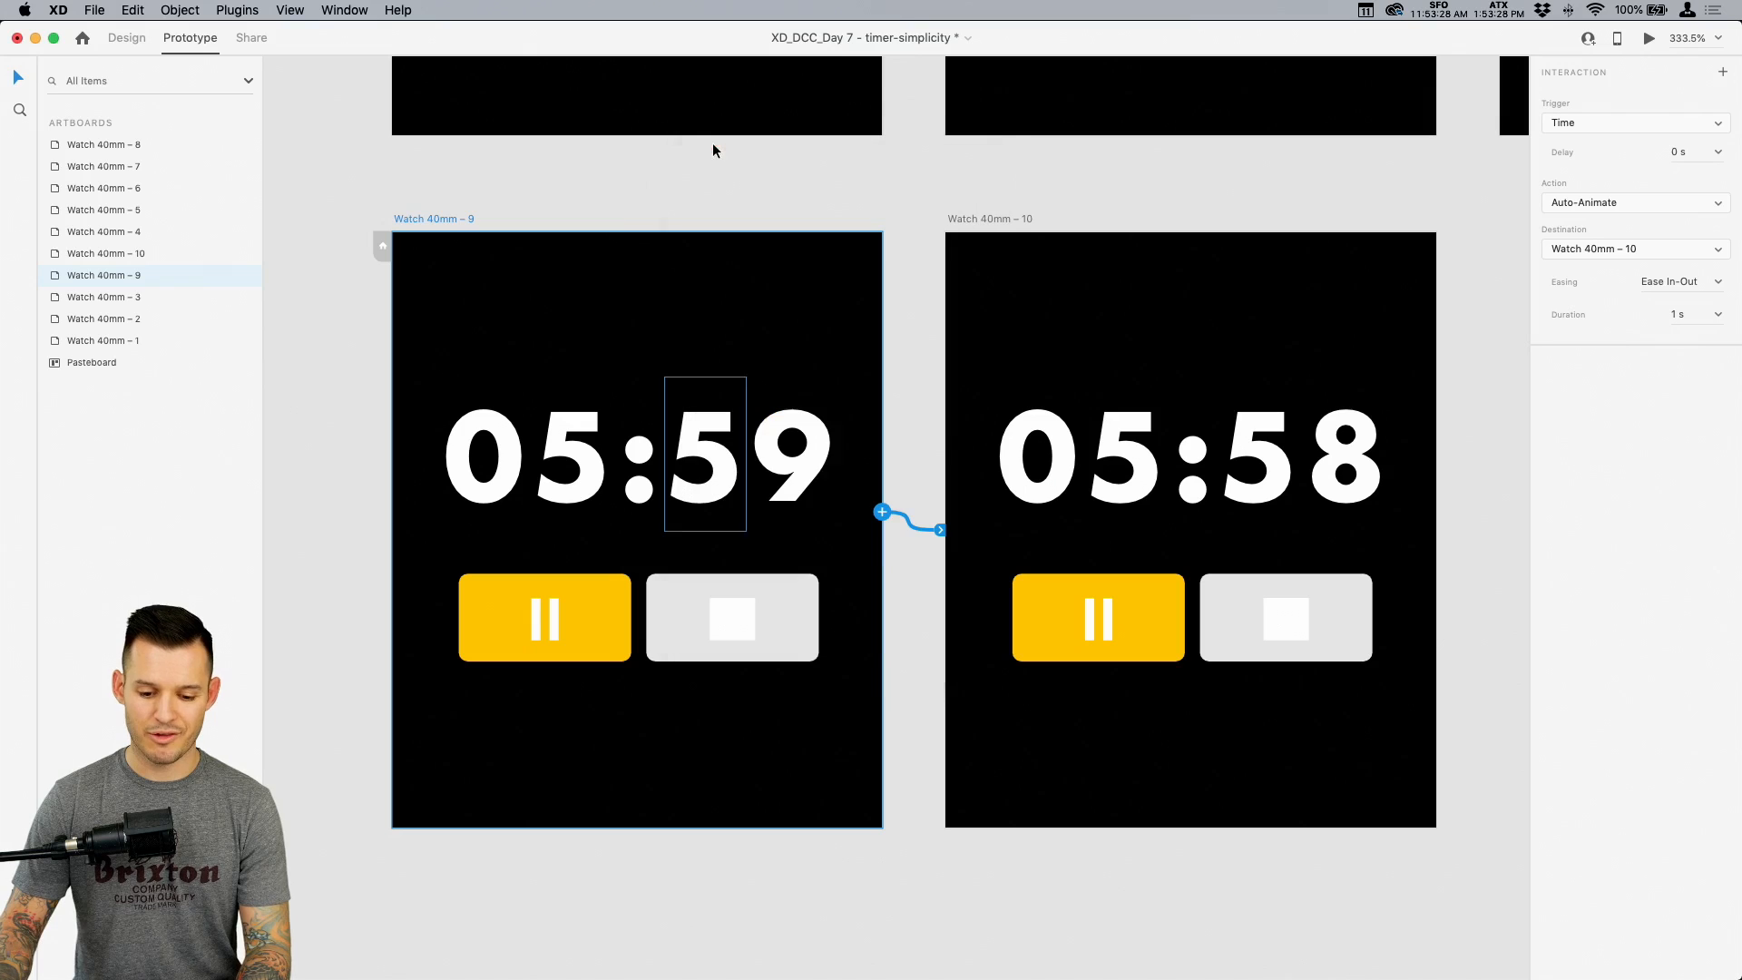
On the 05:59 artboard, place the hidden 8 layer directly above the 9 layer and move the 8 down to Y 88
{"action": "left_click", "coordinate": [127, 38]}
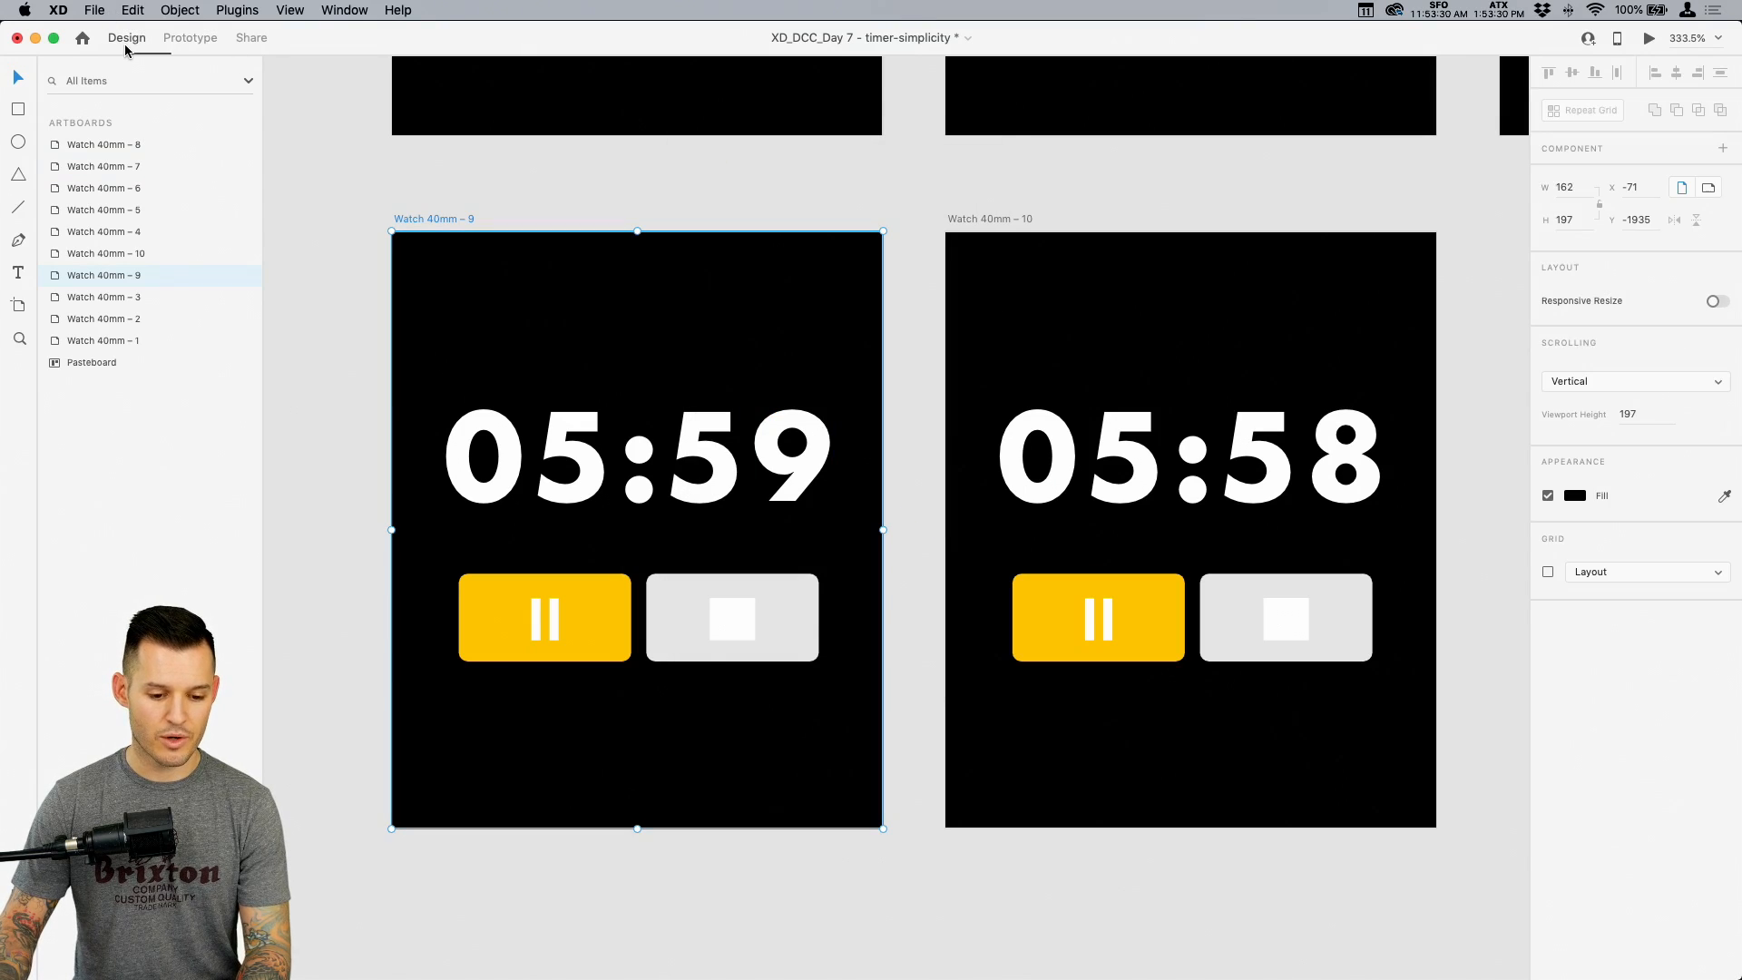
{"action": "left_click", "coordinate": [794, 443]}
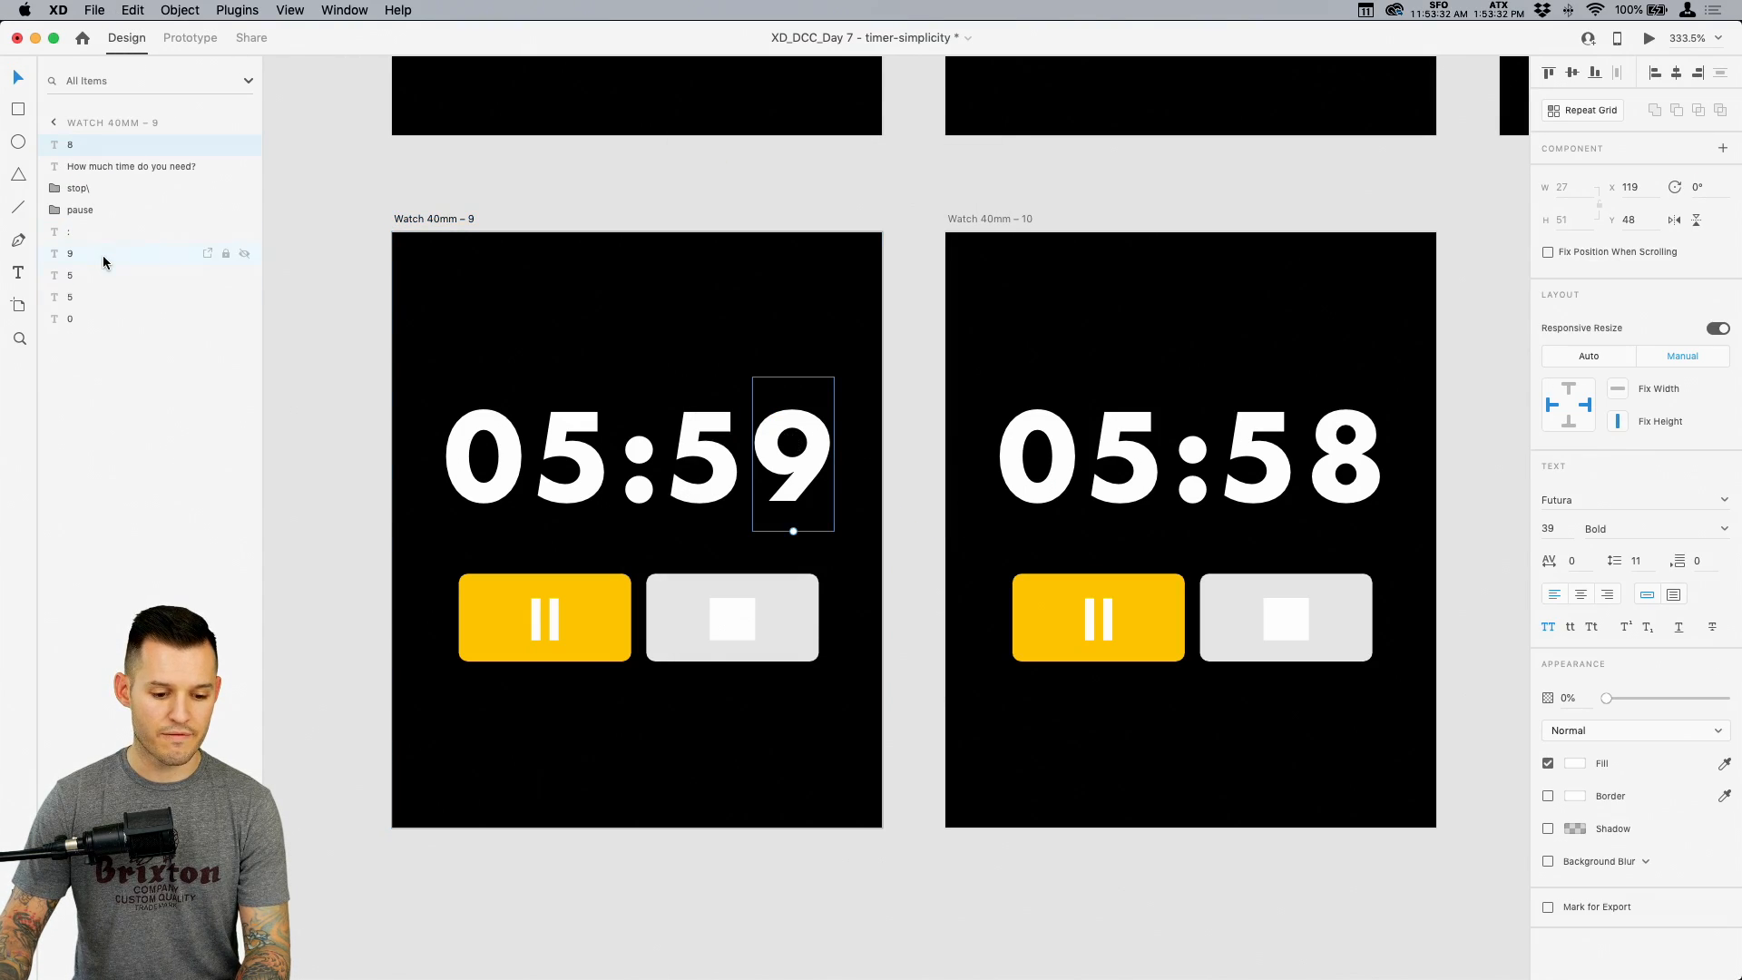
{"action": "left_click_drag", "start_coordinate": [96, 149], "coordinate": [89, 240]}
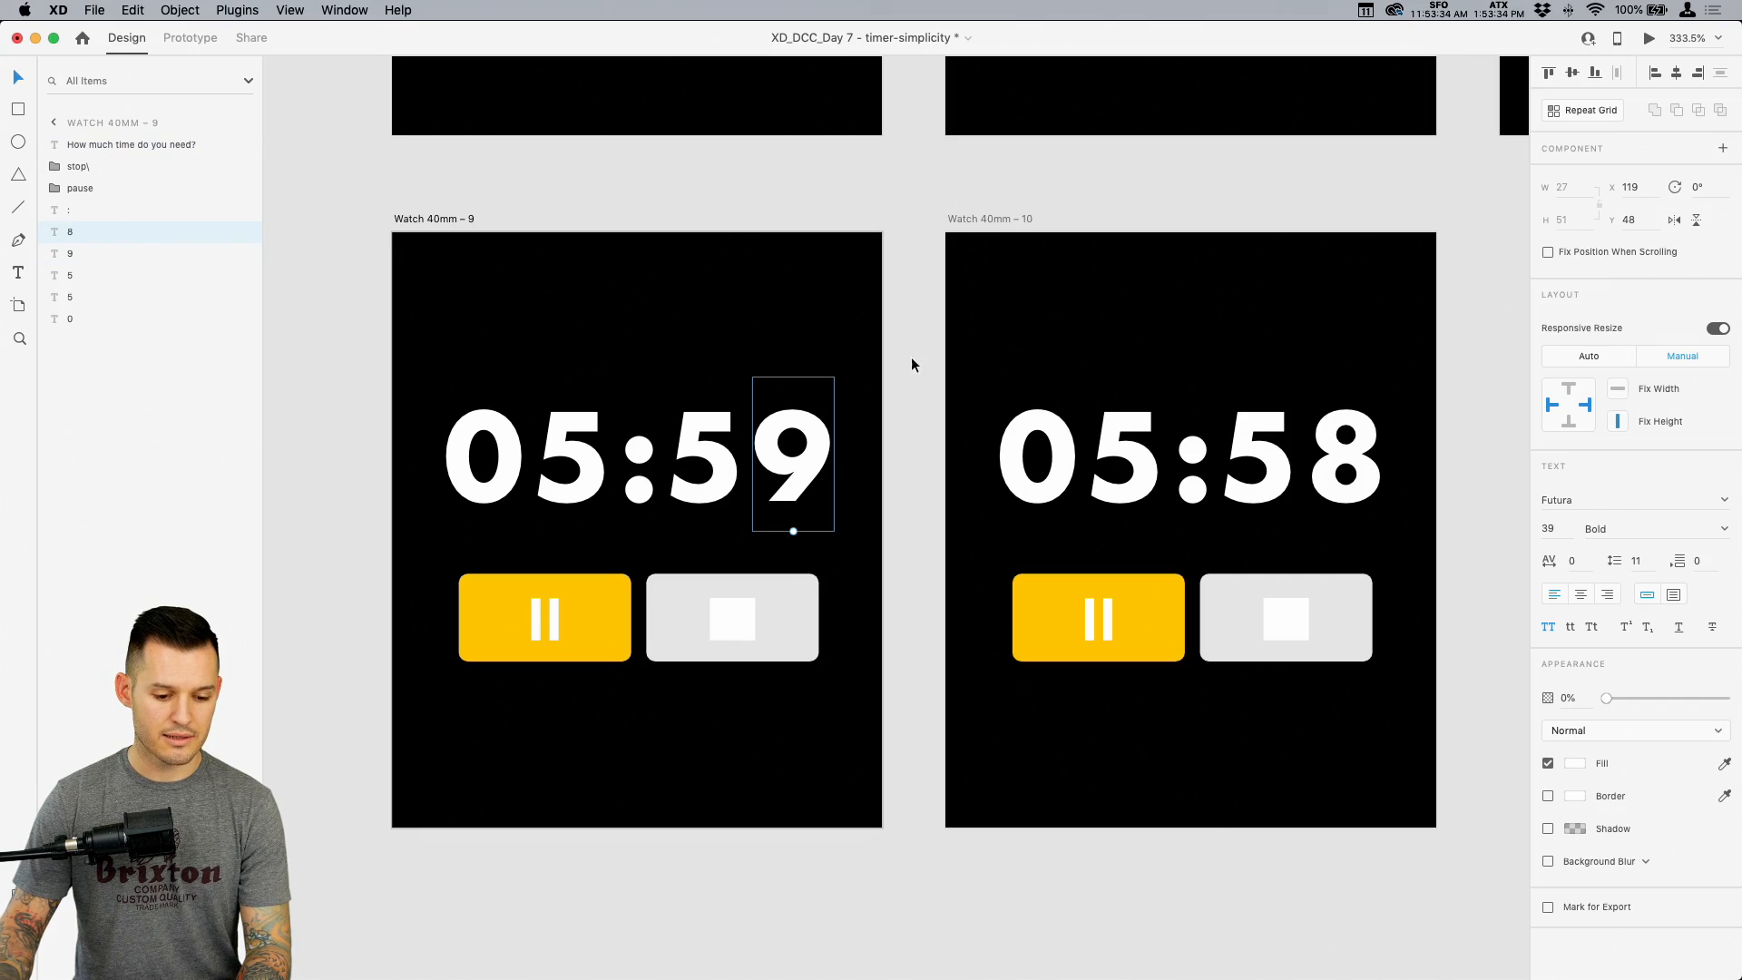
{"action": "left_click_drag", "start_coordinate": [807, 454], "coordinate": [804, 568]}
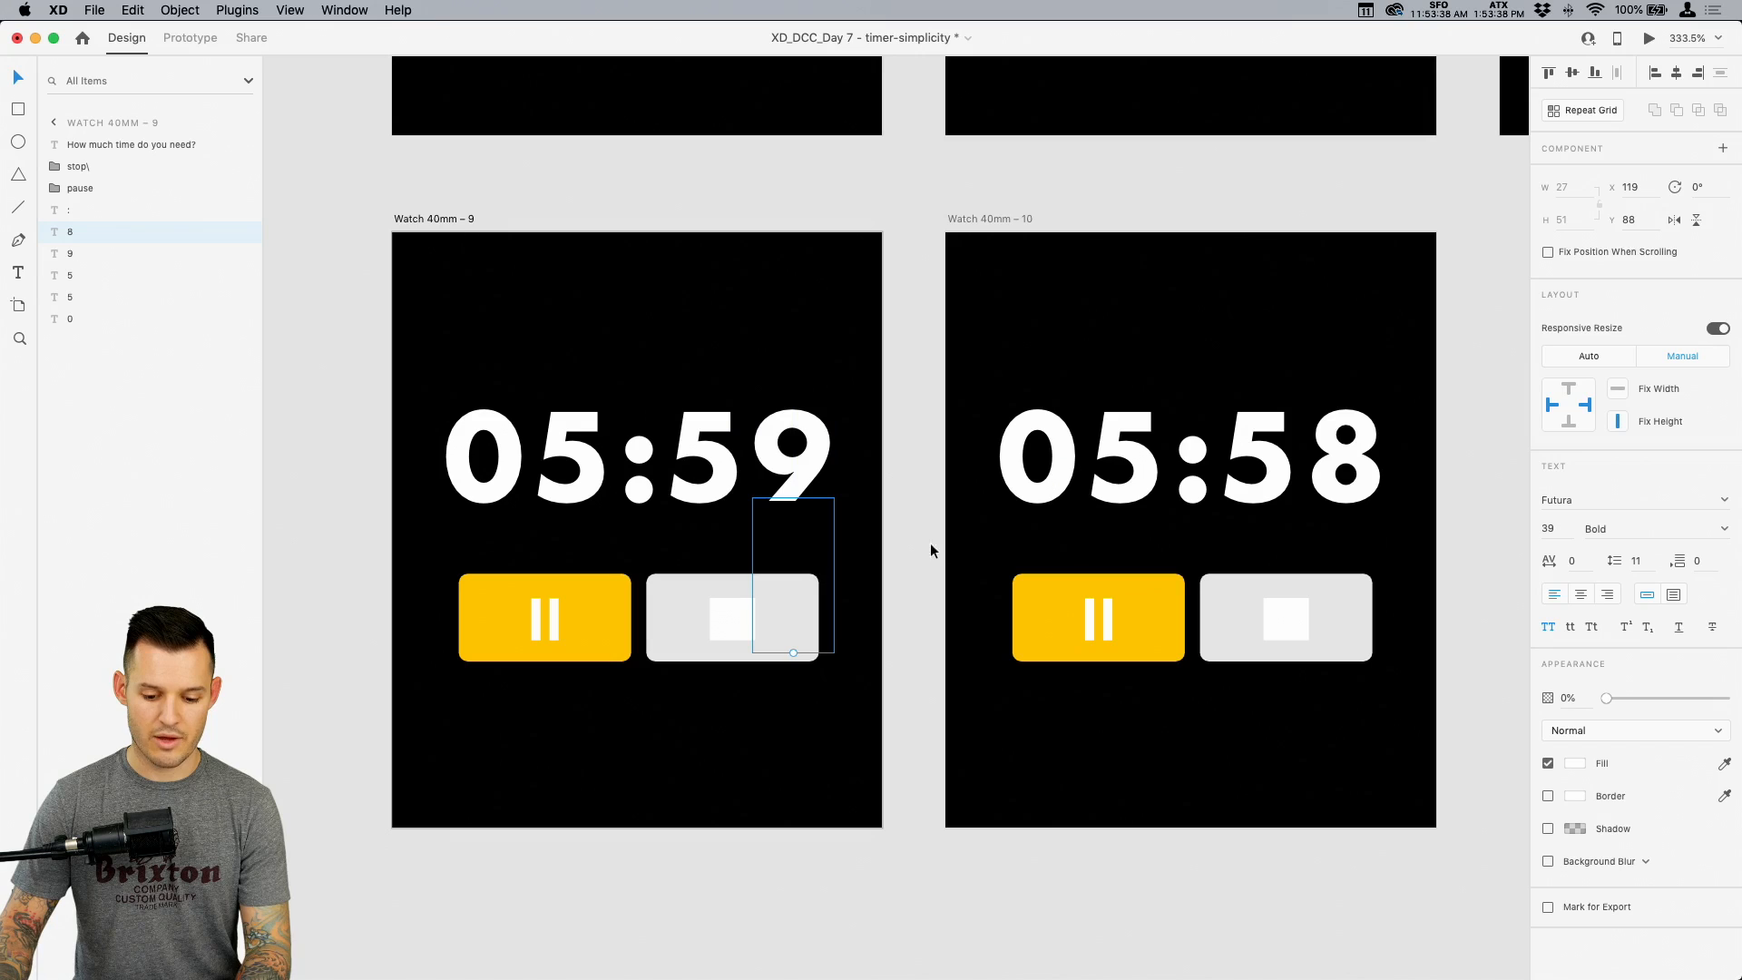
On the 05:58 artboard, move the hidden 9 layer straight up to Y 8
{"action": "left_click", "coordinate": [1361, 441]}
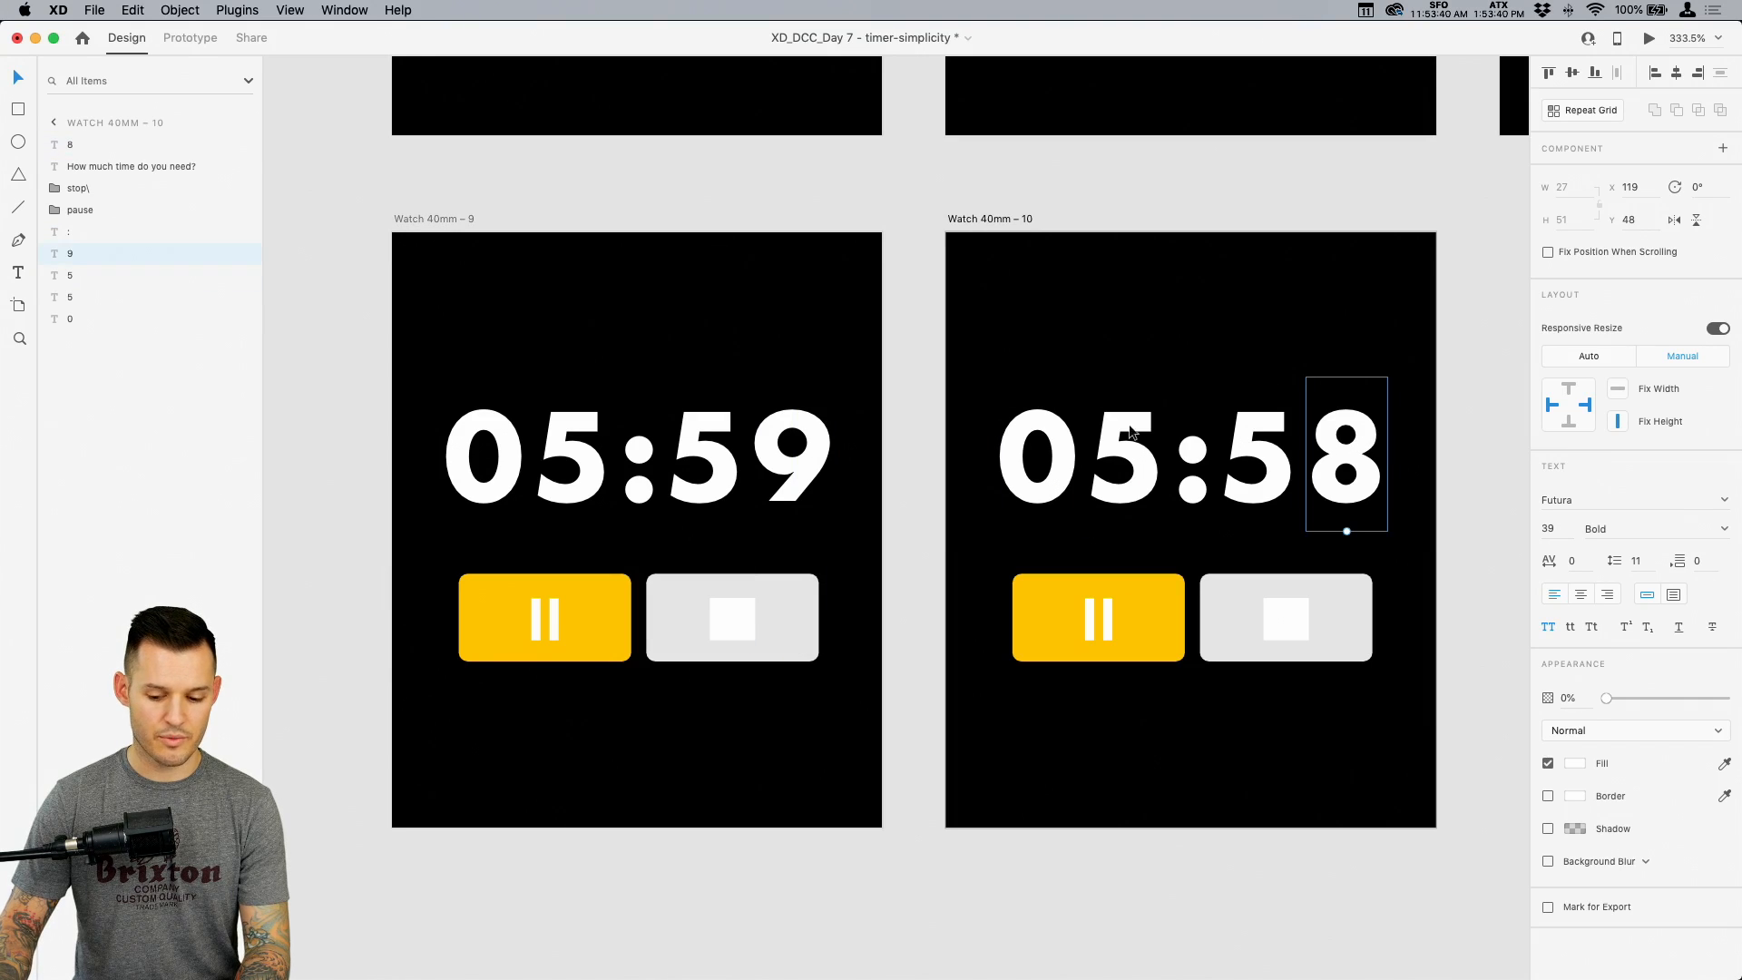
{"action": "key", "text": "0"}
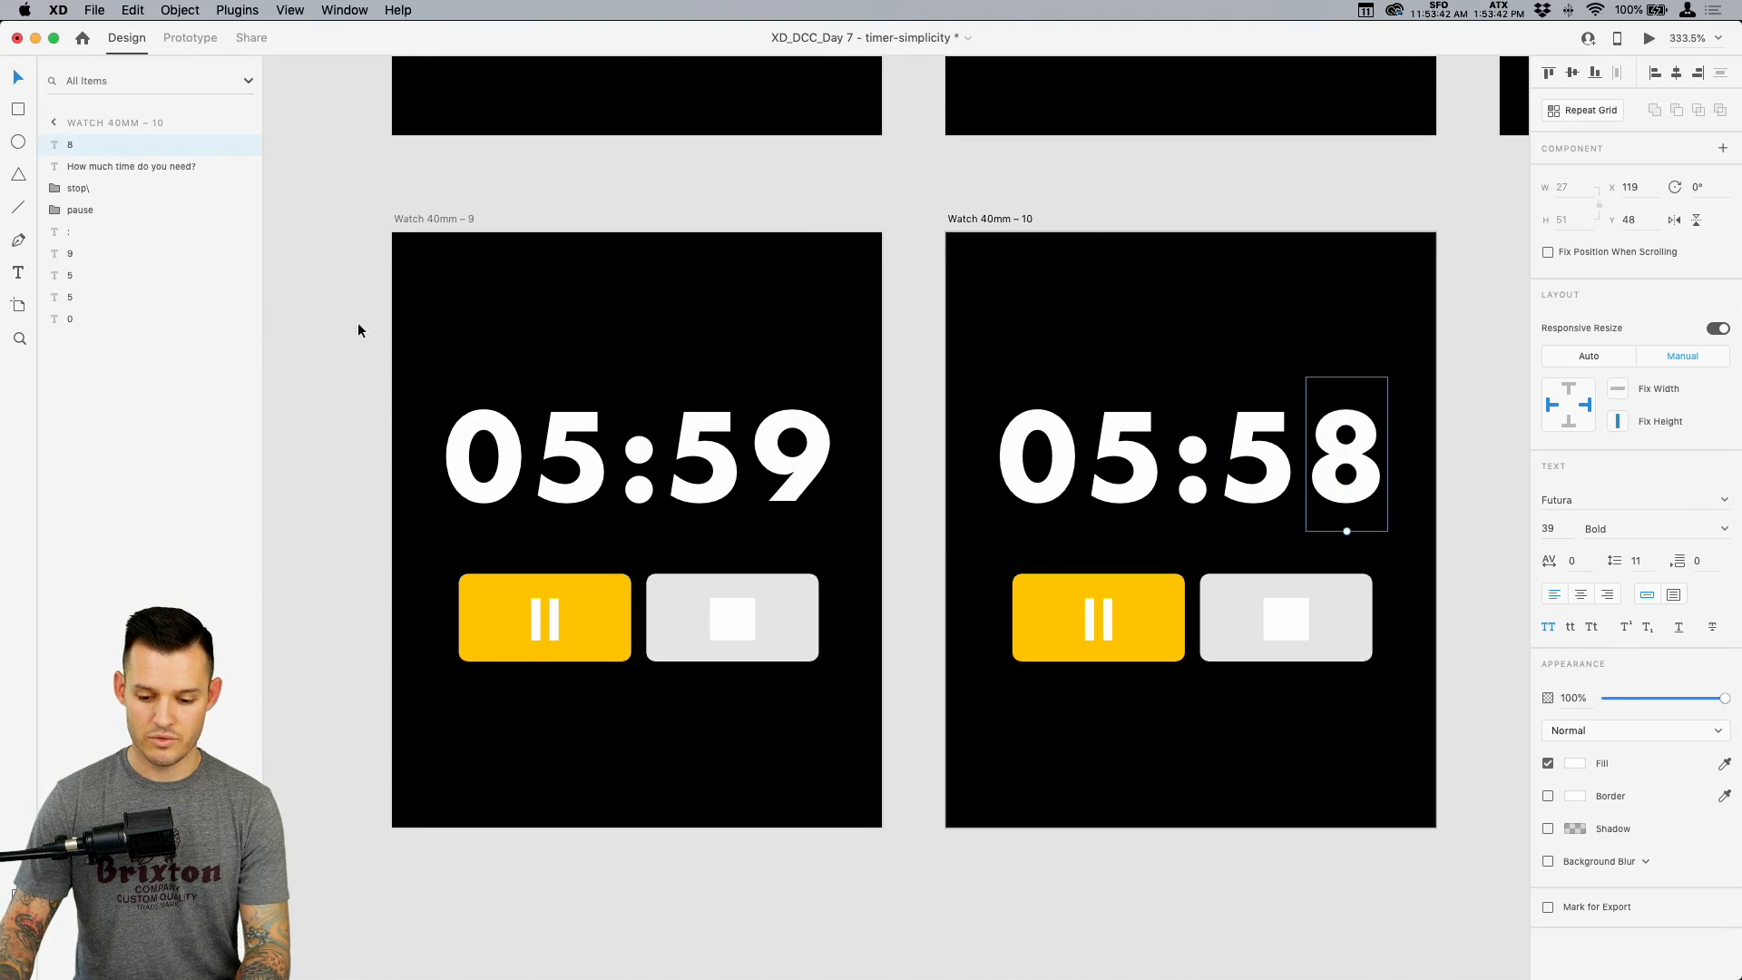
{"action": "left_click", "coordinate": [100, 254]}
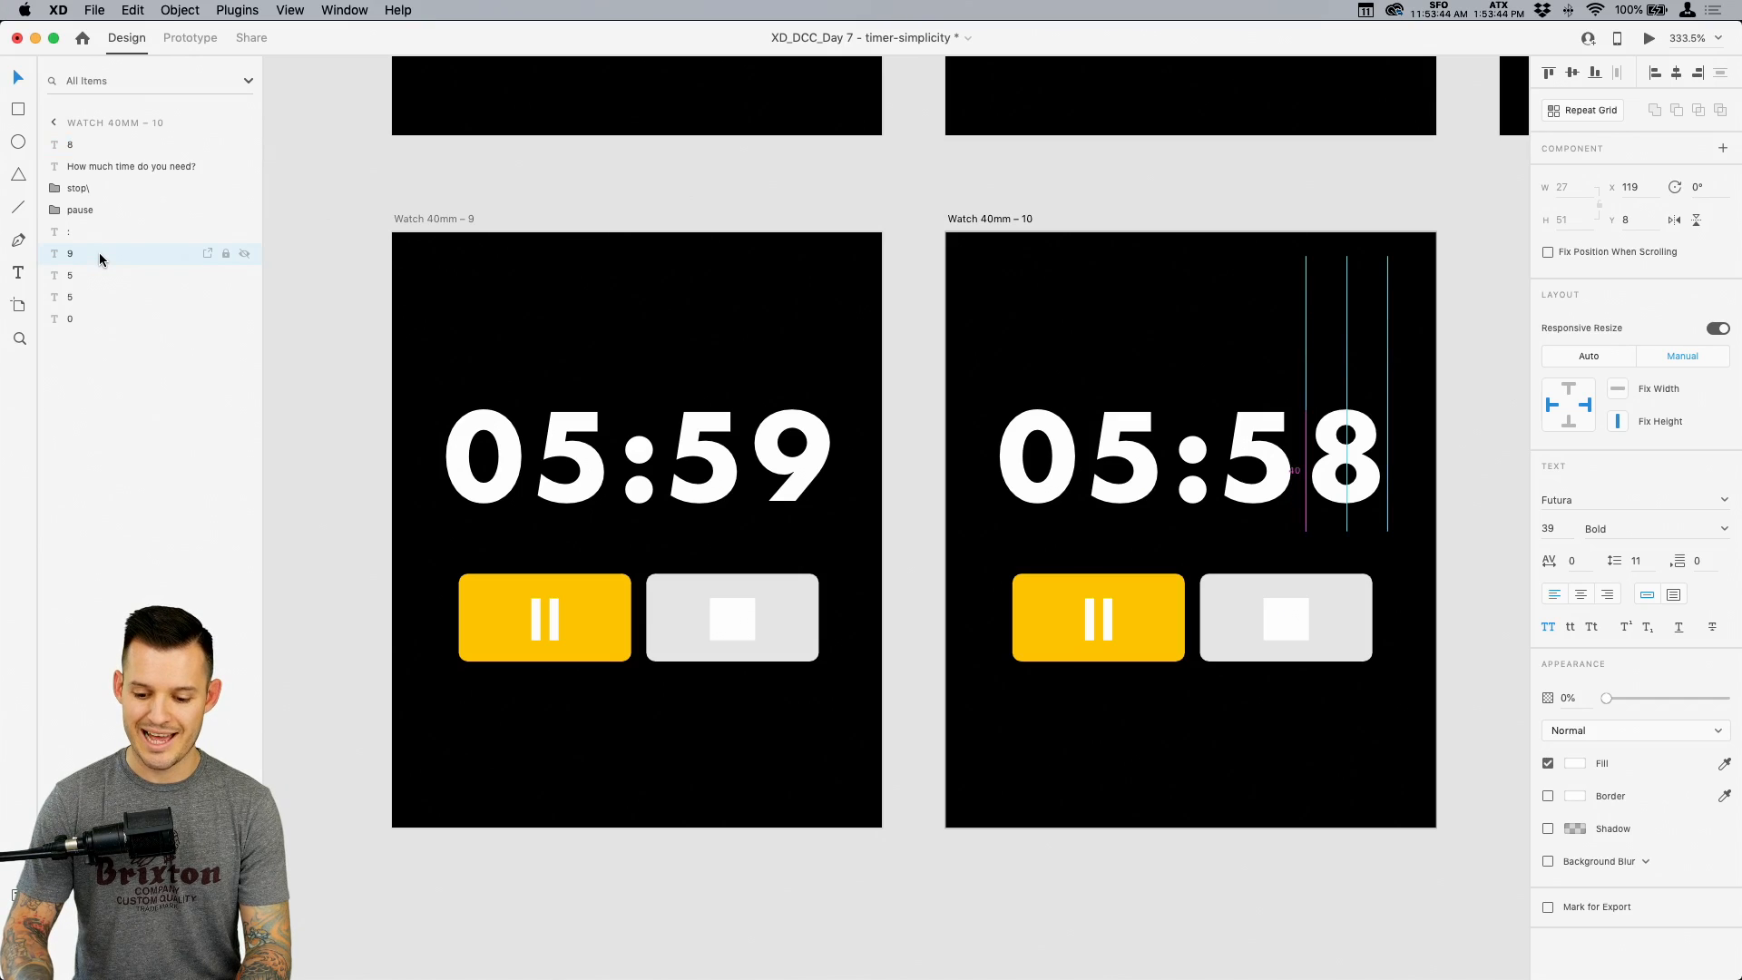
{"action": "left_click", "coordinate": [1333, 148]}
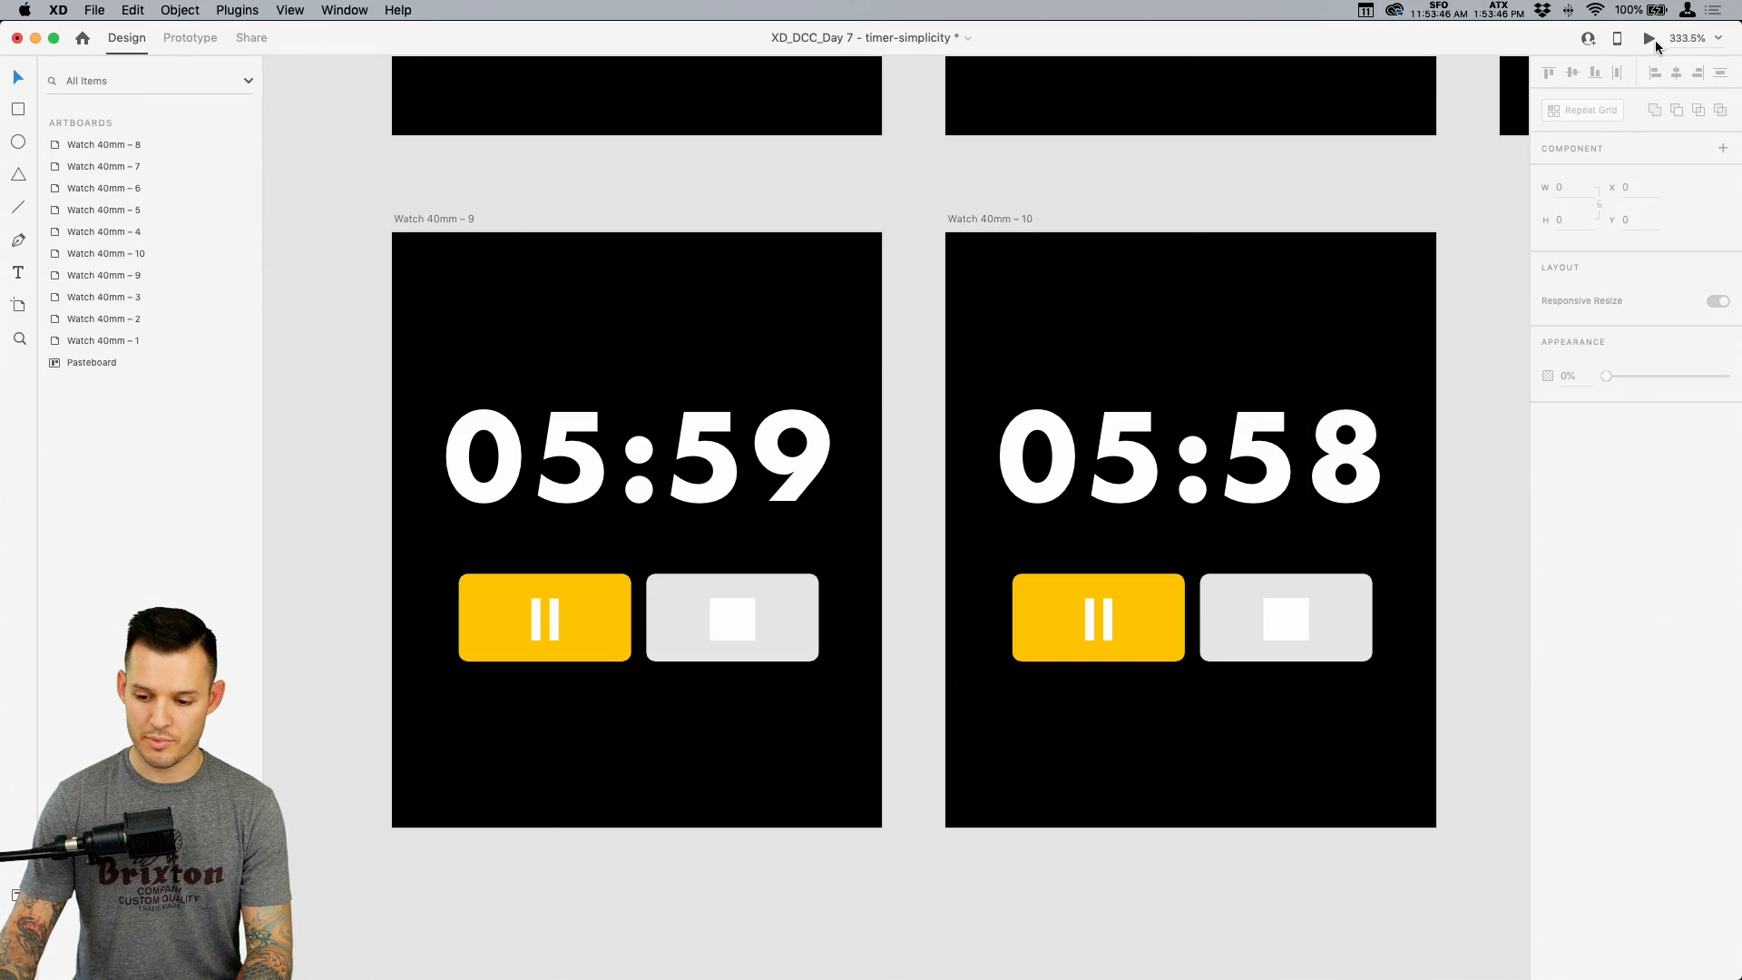
Preview the timed Auto-Animate transition from the 05:59 artboard to the 05:58 artboard twice, closing the preview after each run
{"action": "left_click", "coordinate": [1650, 38]}
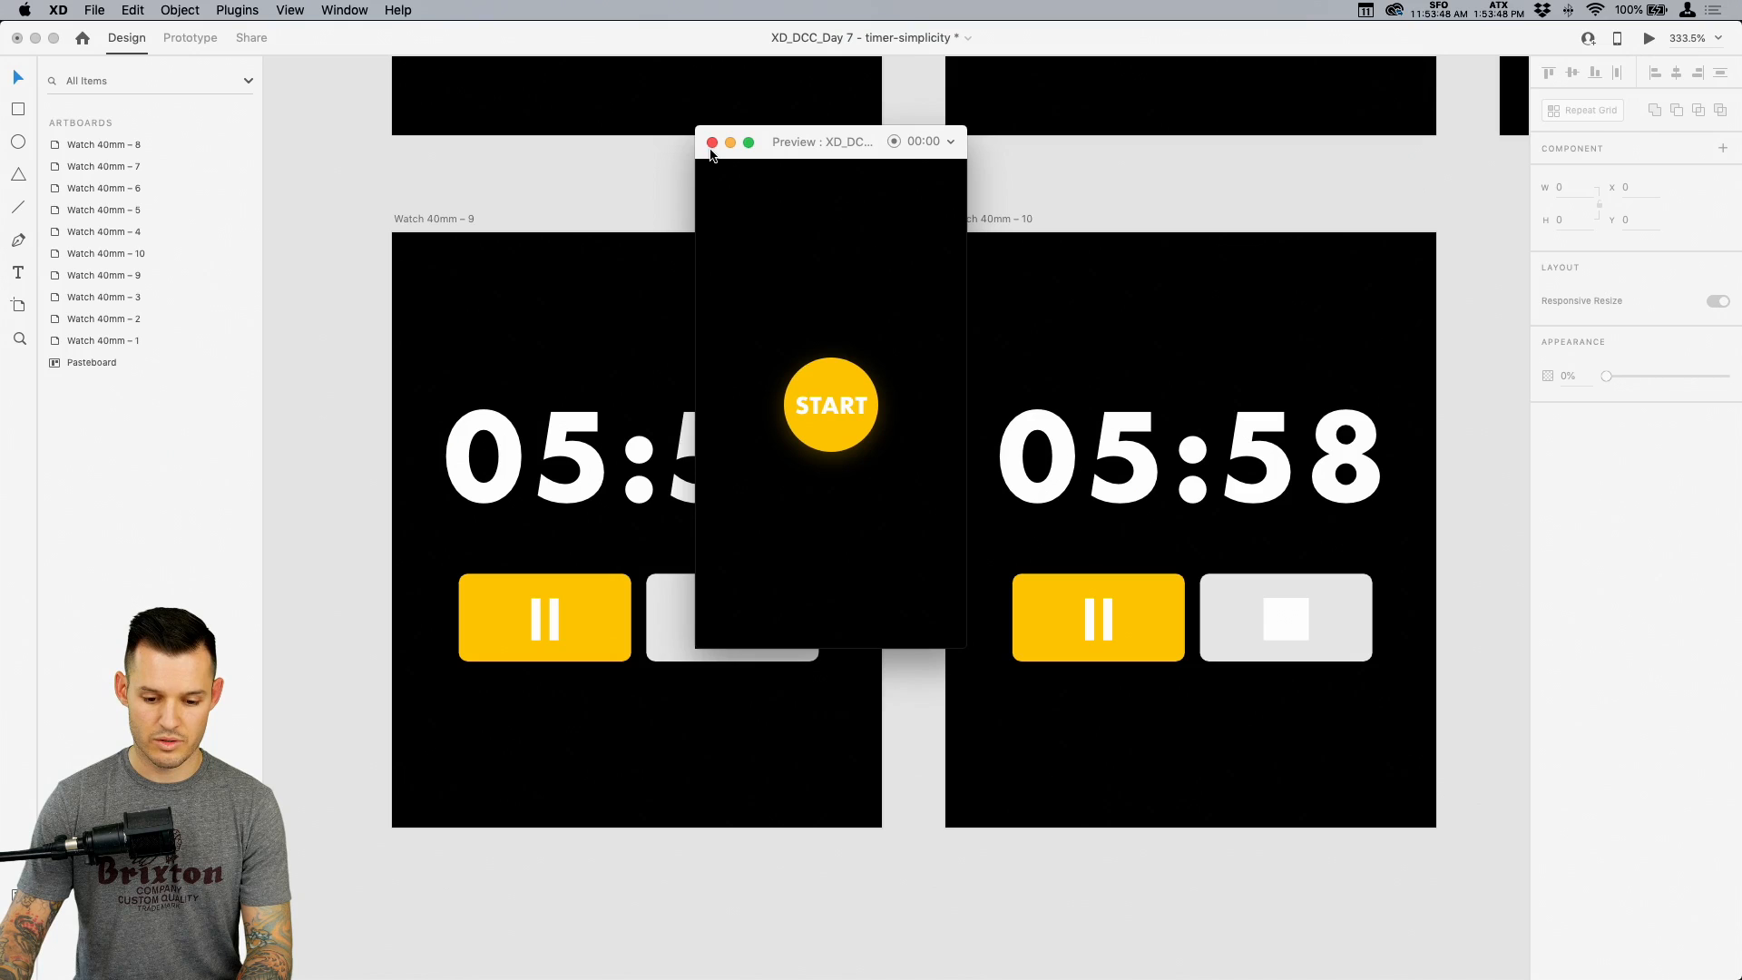
{"action": "left_click", "coordinate": [459, 231]}
{"action": "key", "text": "super+w"}
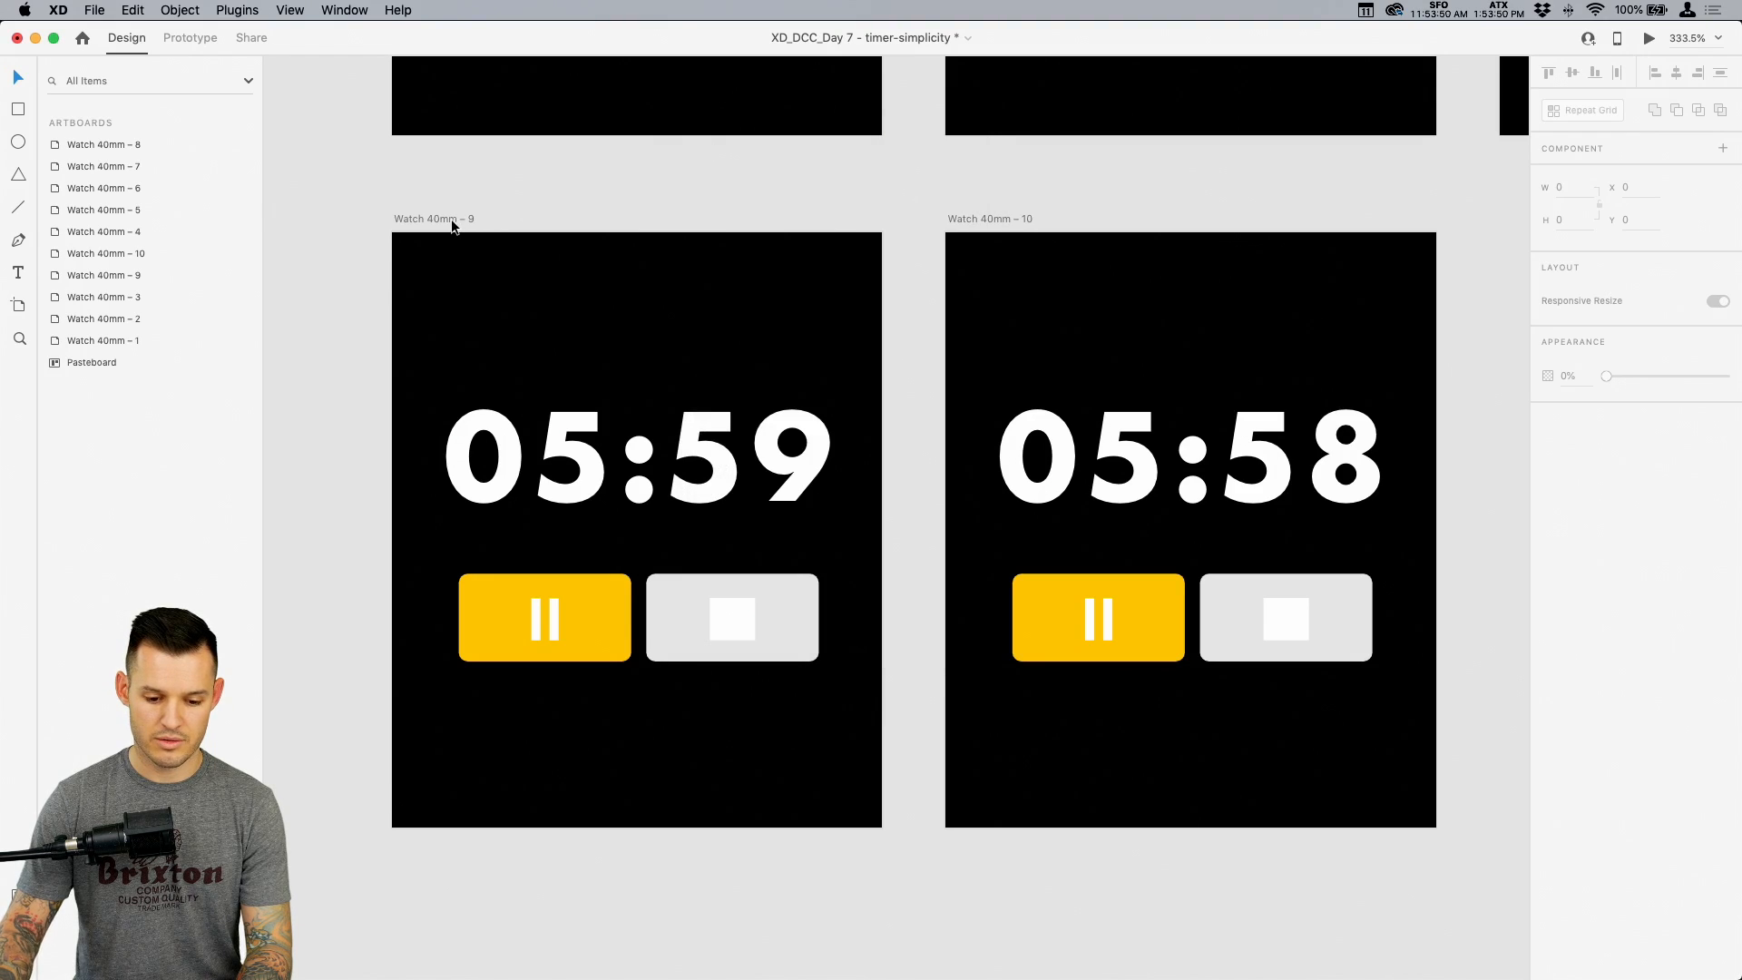
{"action": "left_click", "coordinate": [450, 221]}
{"action": "left_click", "coordinate": [191, 39]}
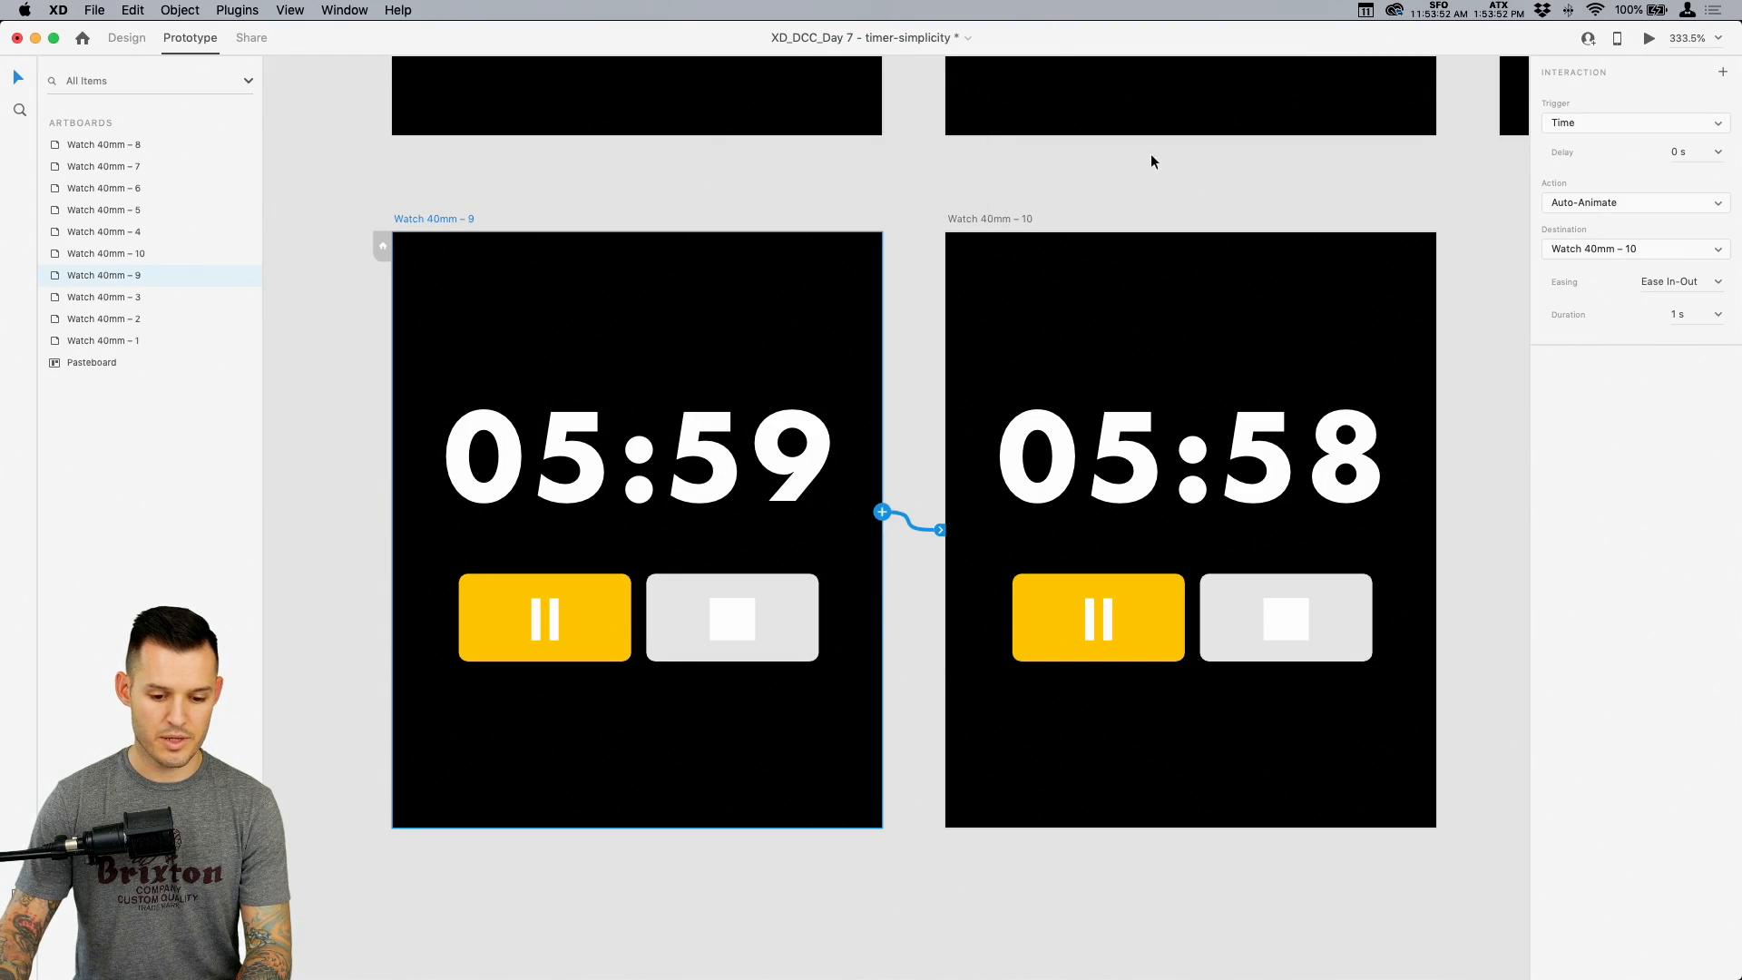
{"action": "left_click", "coordinate": [1649, 38]}
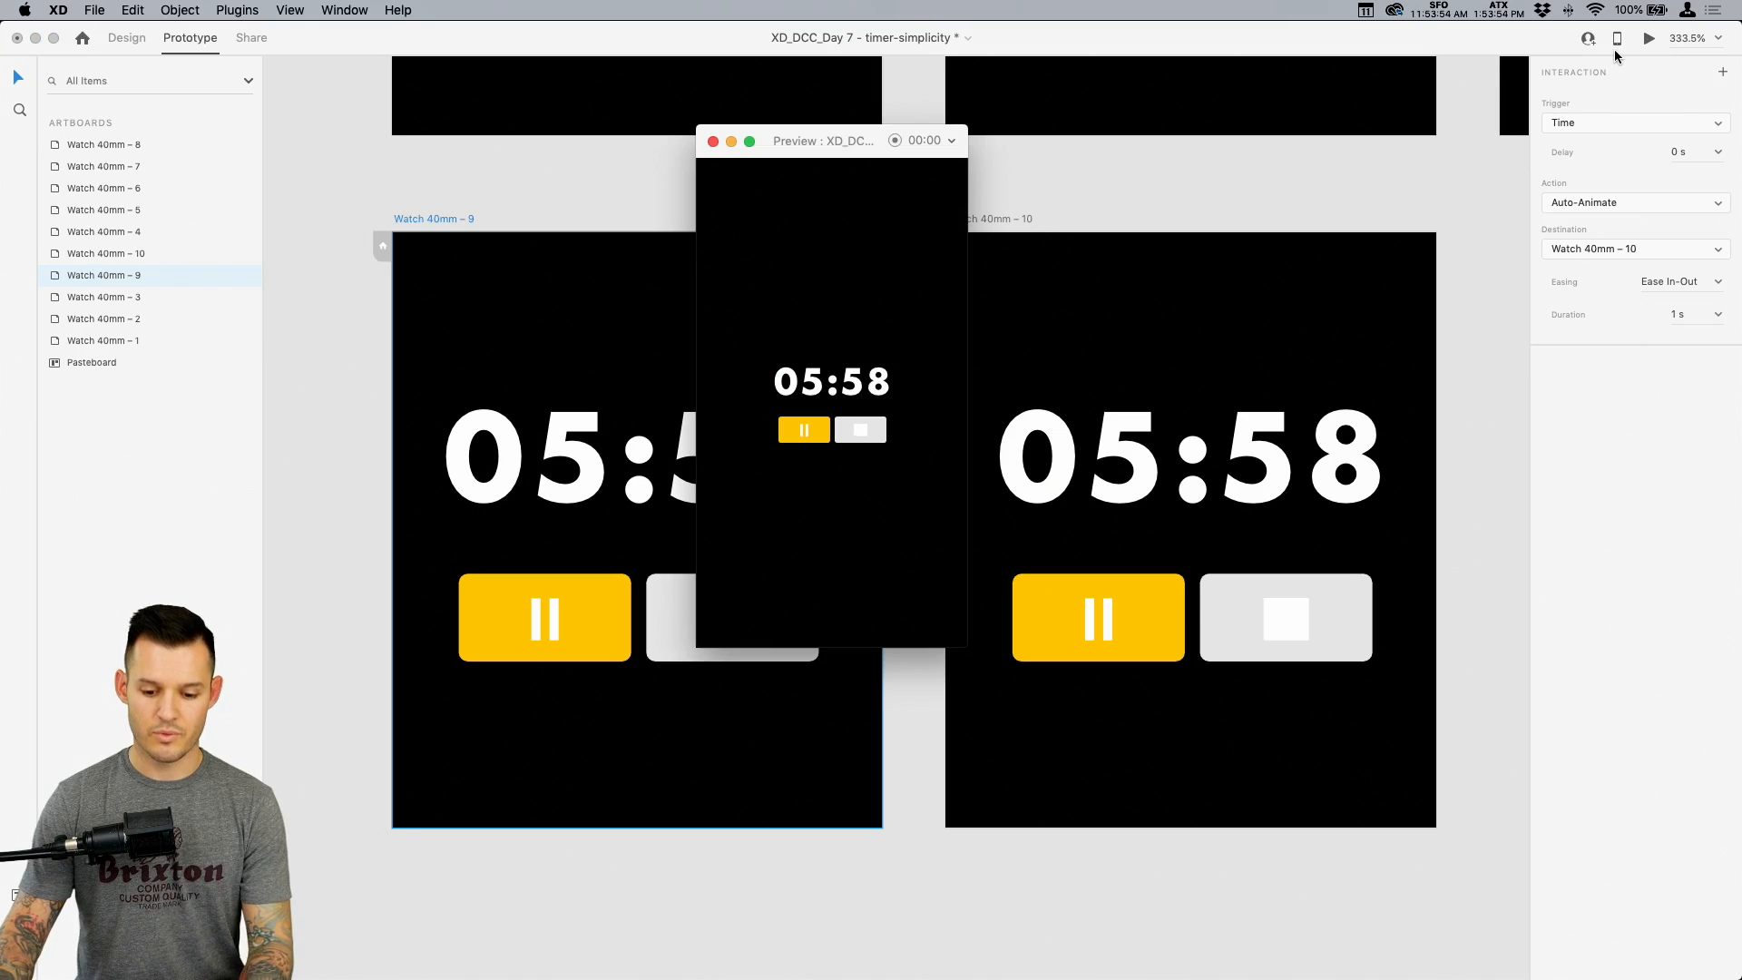
{"action": "left_click", "coordinate": [713, 142]}
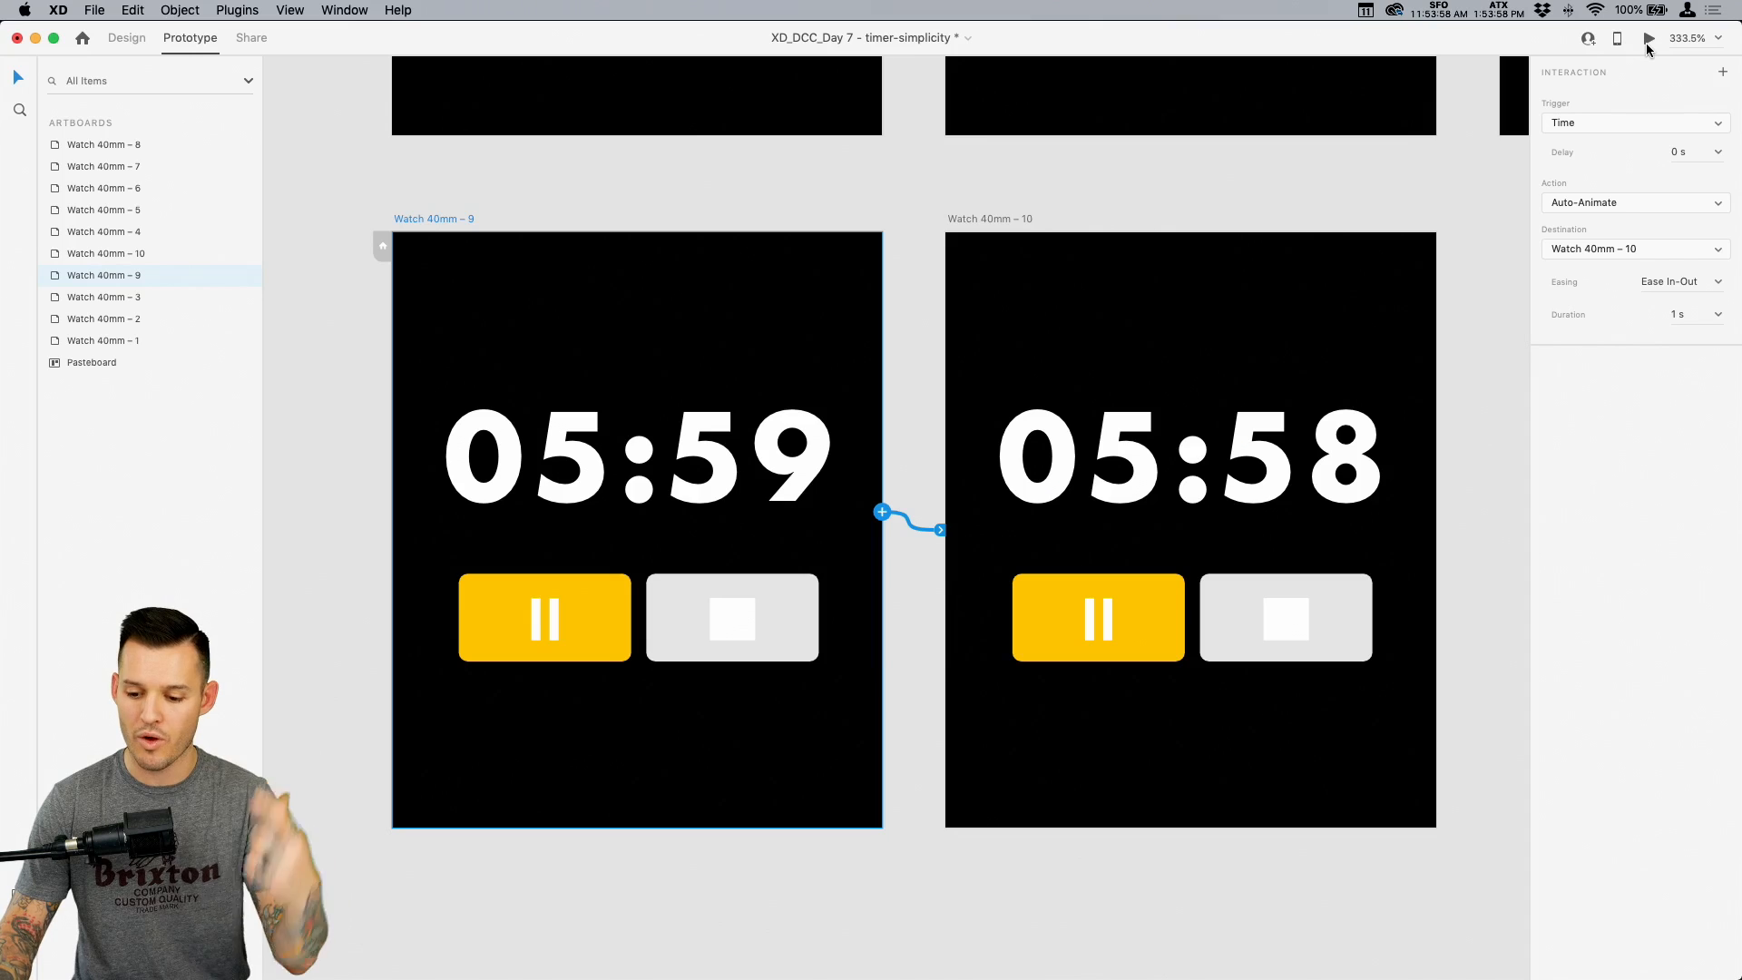
{"action": "left_click", "coordinate": [1649, 38]}
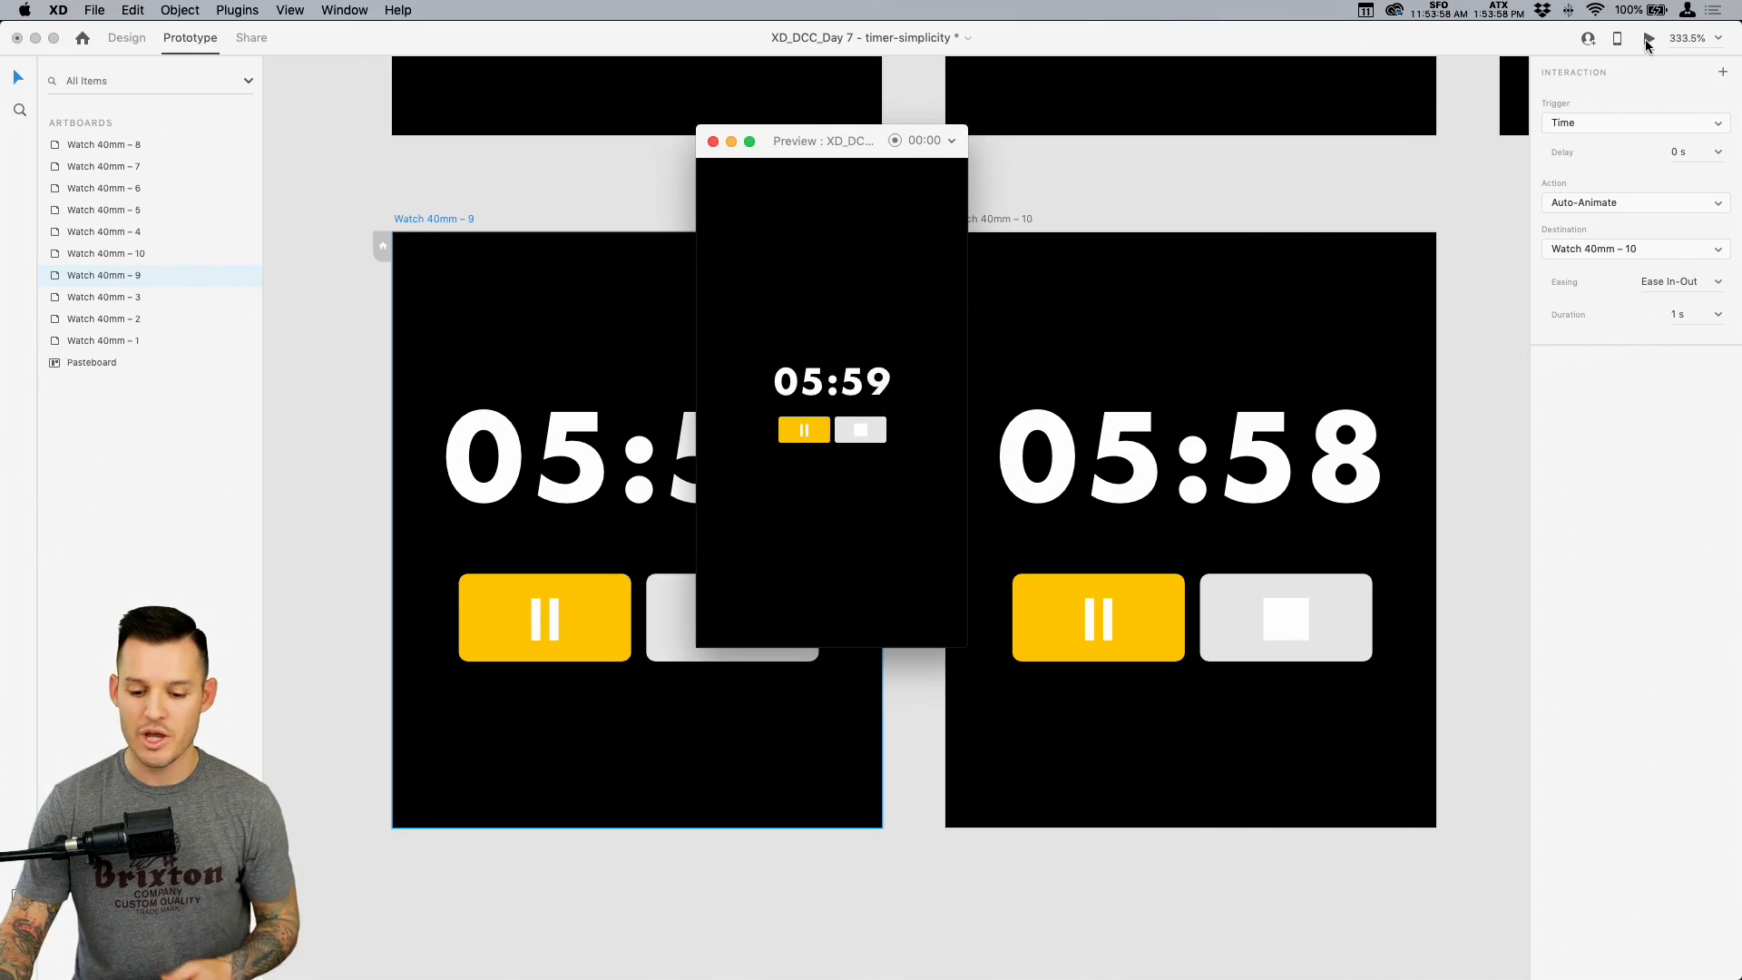
{"action": "left_click", "coordinate": [713, 141]}
Preview the voice-triggered prototype starting from the START artboard, Watch 40mm – 1
{"action": "left_click", "coordinate": [1052, 200]}
{"action": "key", "text": "super+minus"}
{"action": "key", "text": "super+minus"}
{"action": "key", "text": "super+minus"}
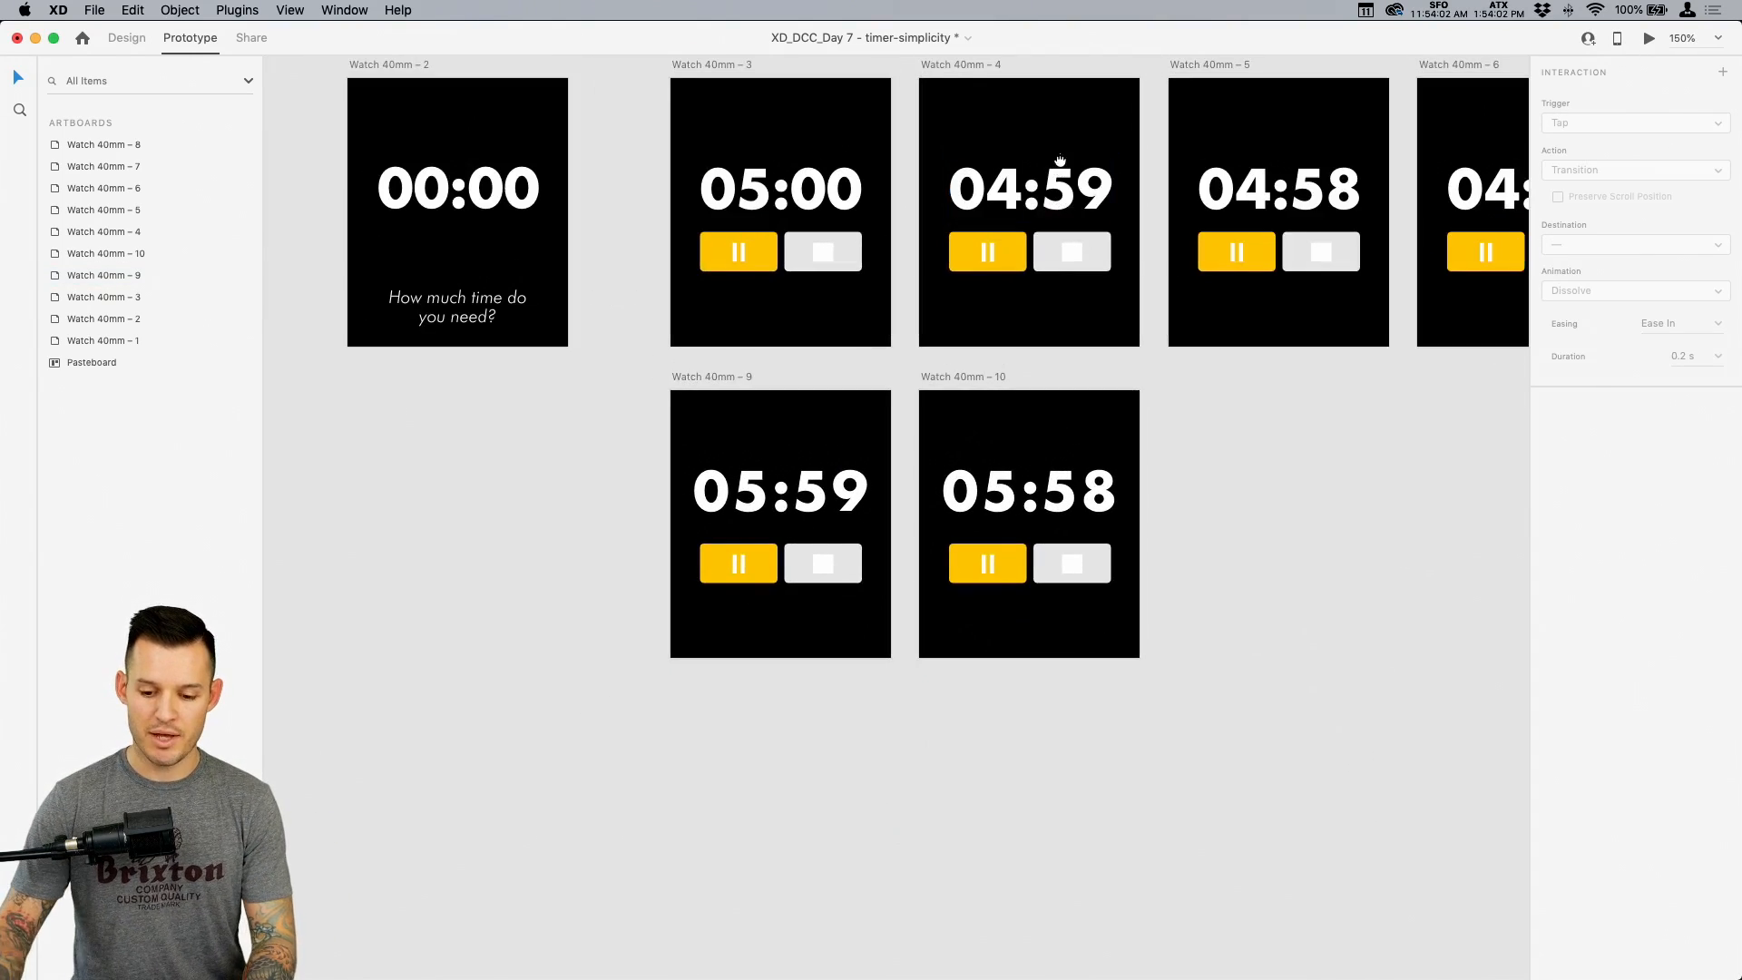
{"action": "left_click_drag", "start_coordinate": [1059, 161], "coordinate": [1019, 323]}
{"action": "left_click_drag", "start_coordinate": [558, 205], "coordinate": [643, 200]}
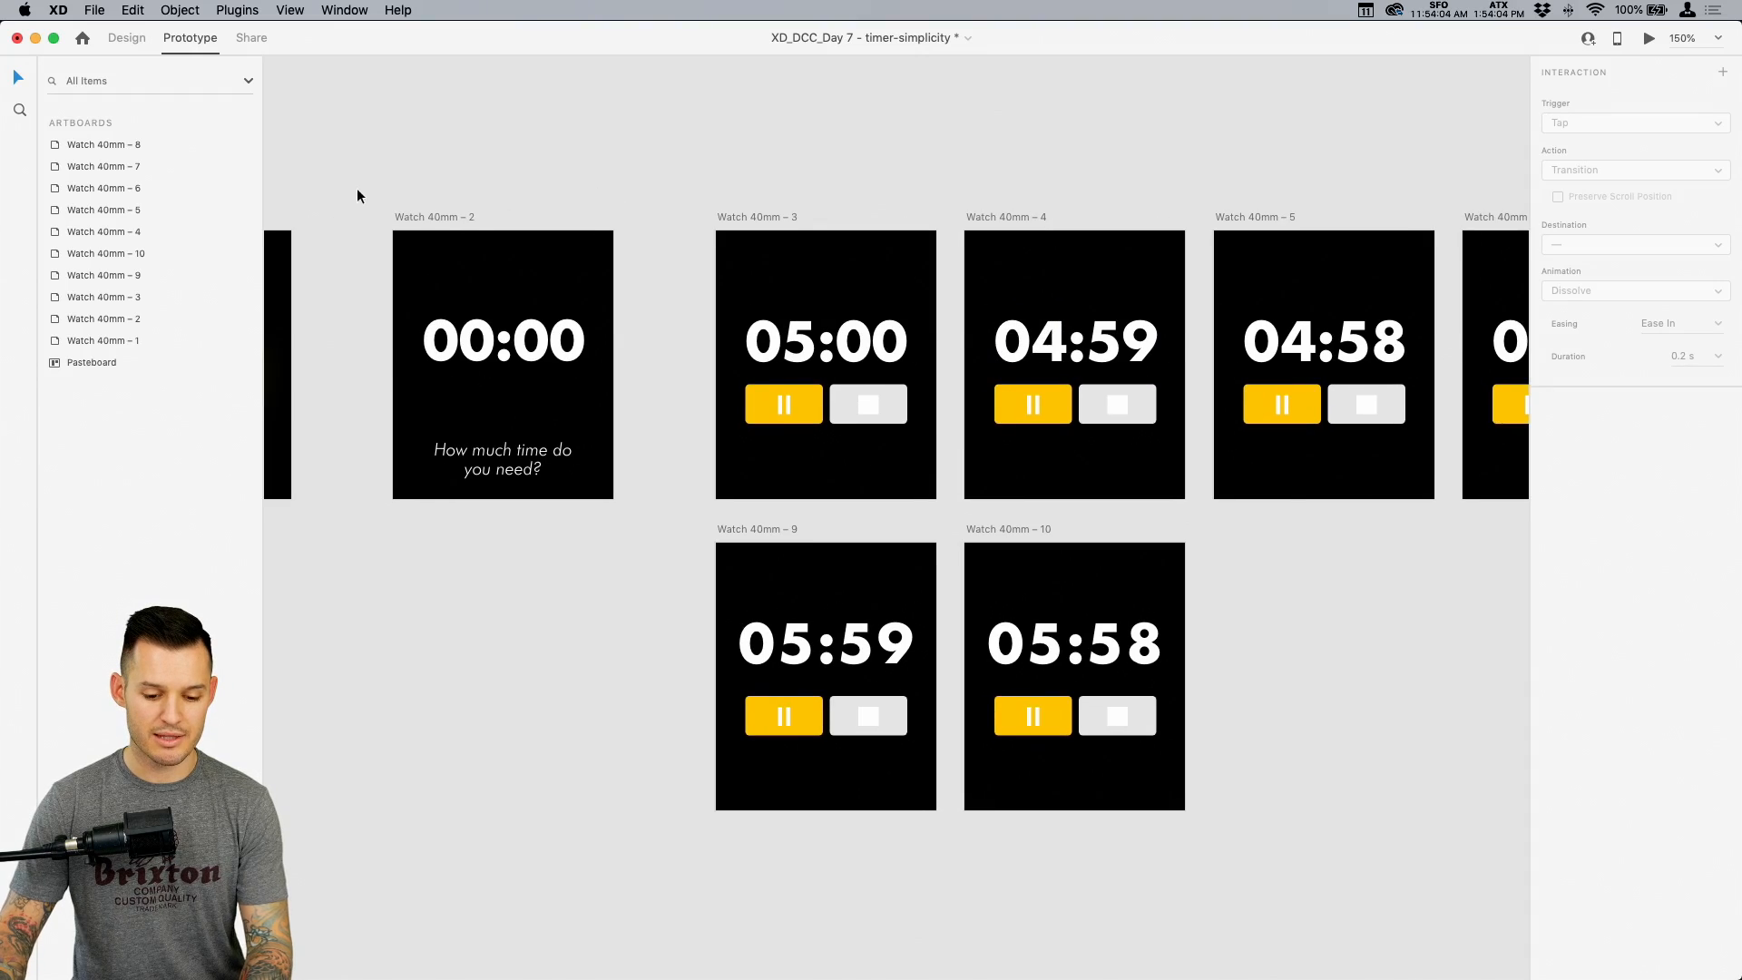
{"action": "left_click_drag", "start_coordinate": [425, 188], "coordinate": [1112, 187]}
{"action": "left_click", "coordinate": [793, 217]}
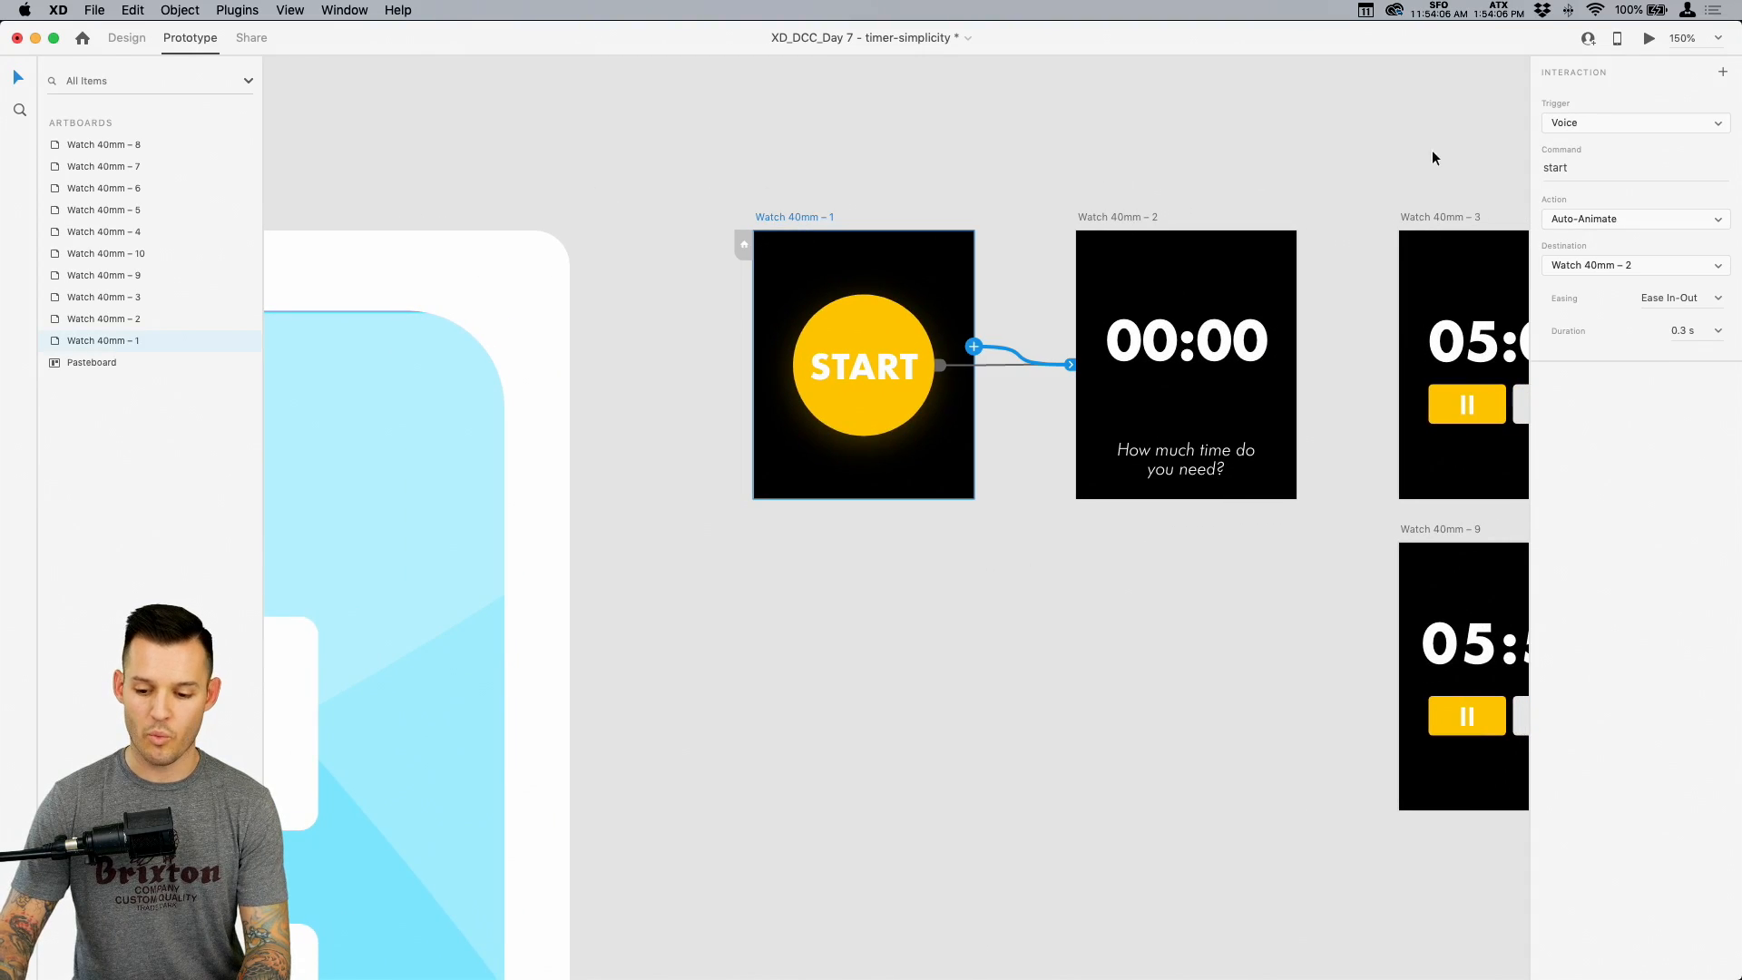
{"action": "left_click", "coordinate": [1648, 40]}
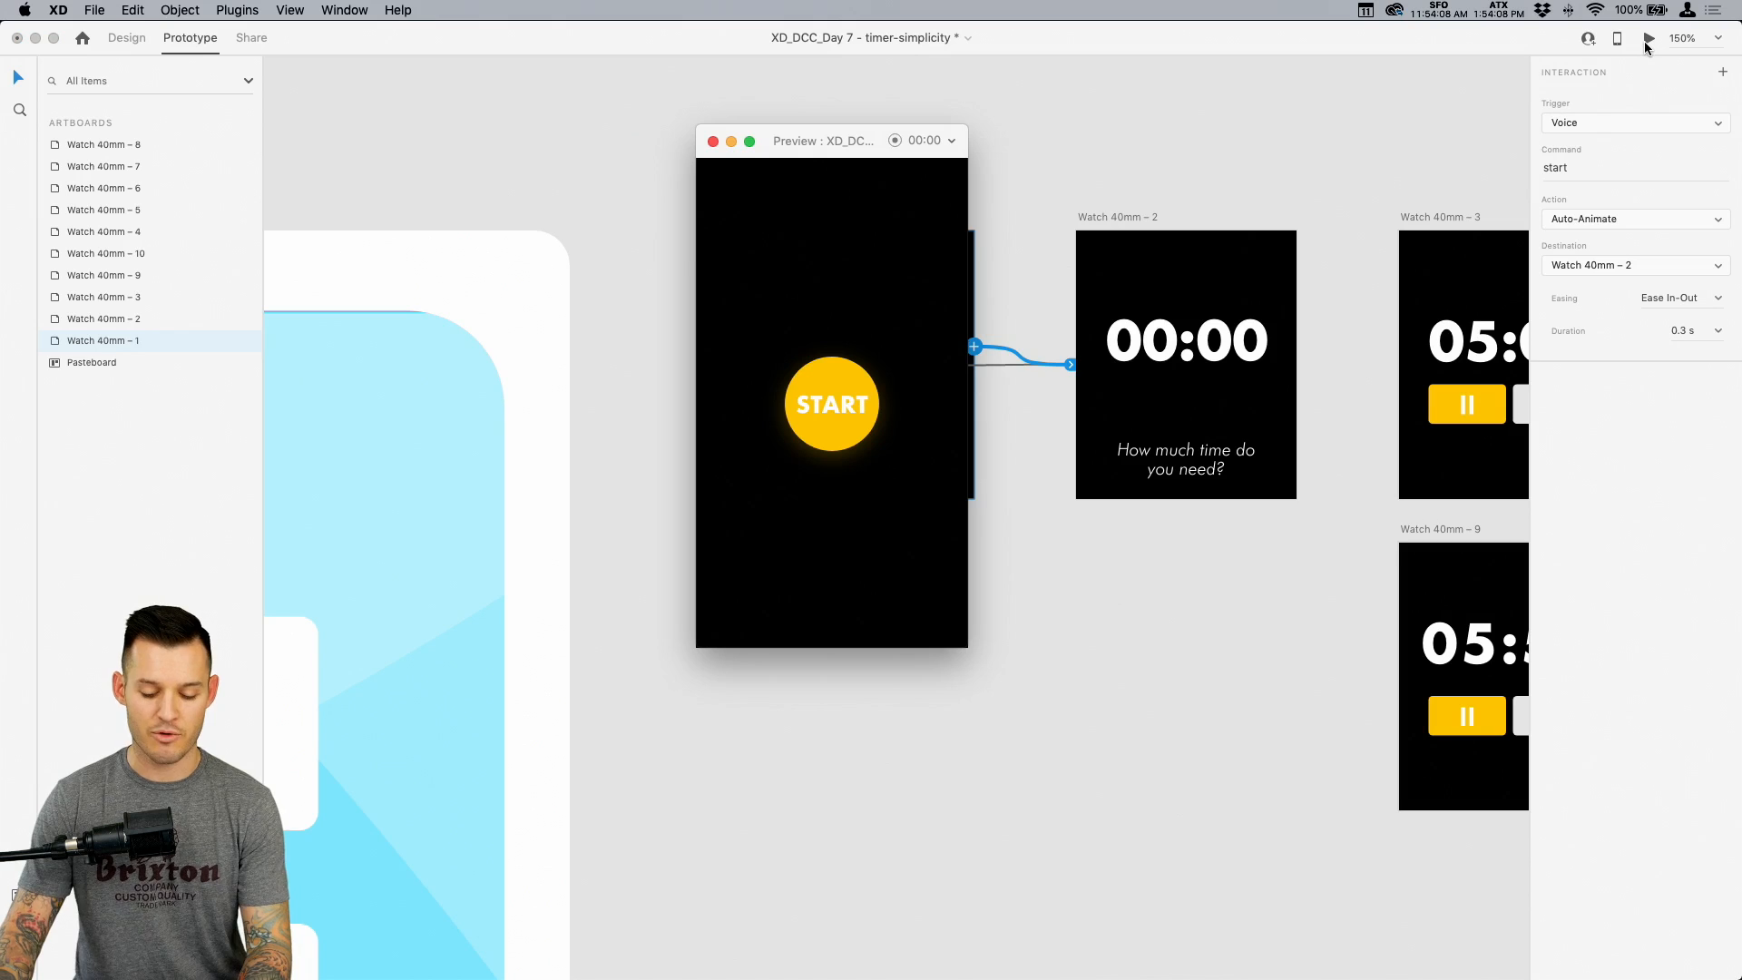